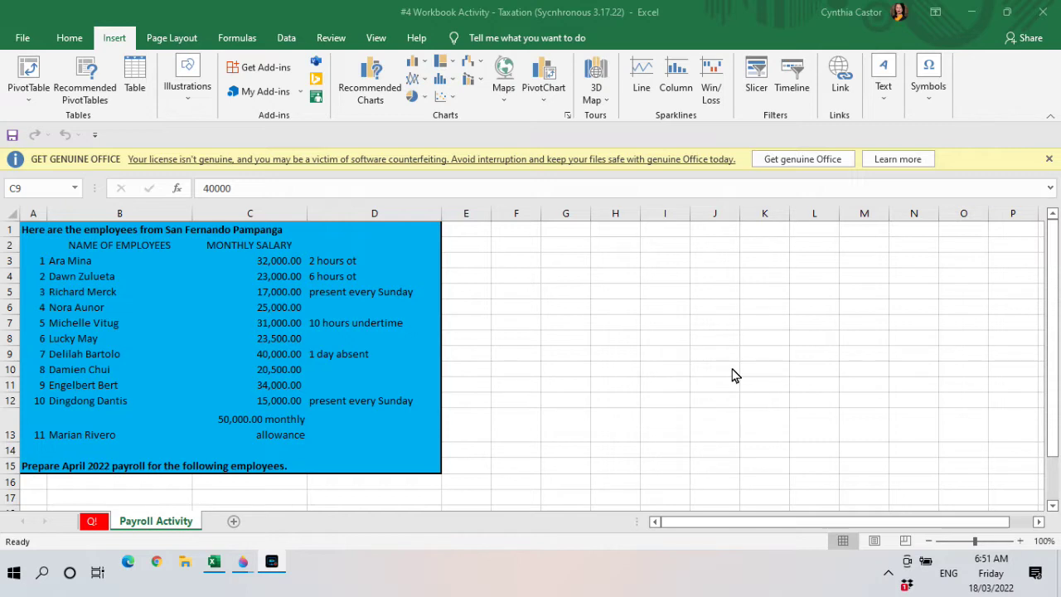
Add a new blank worksheet after the Payroll Activity sheet.
left_click(233, 523)
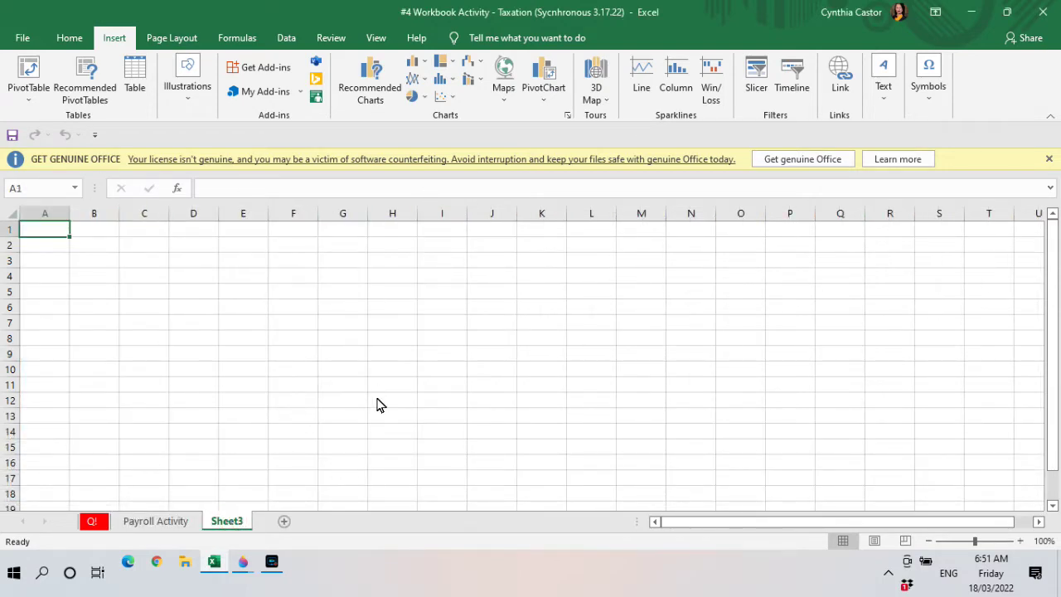
left_click(301, 369)
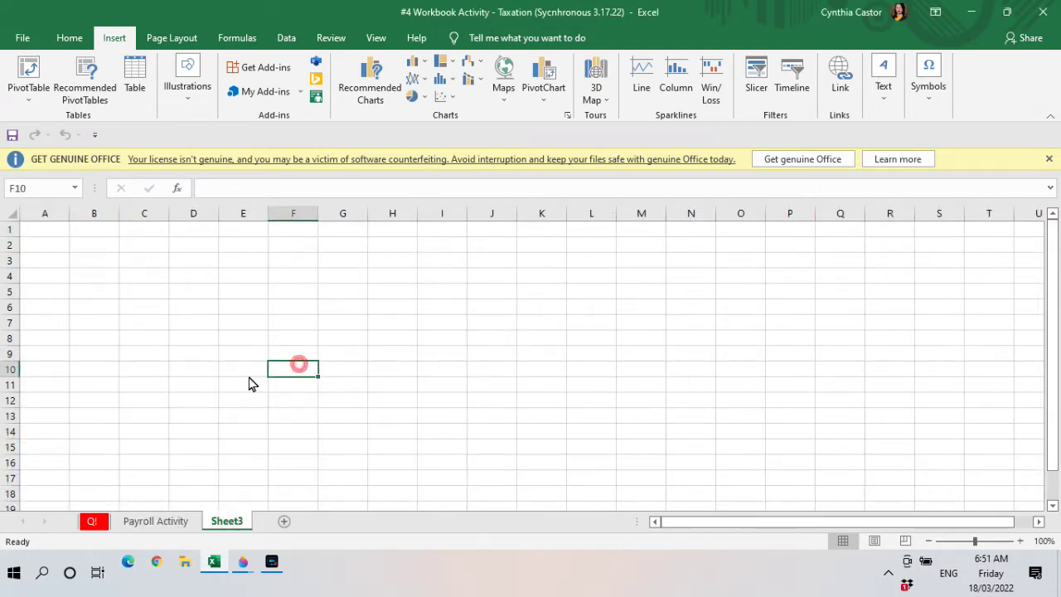
right_click(216, 524)
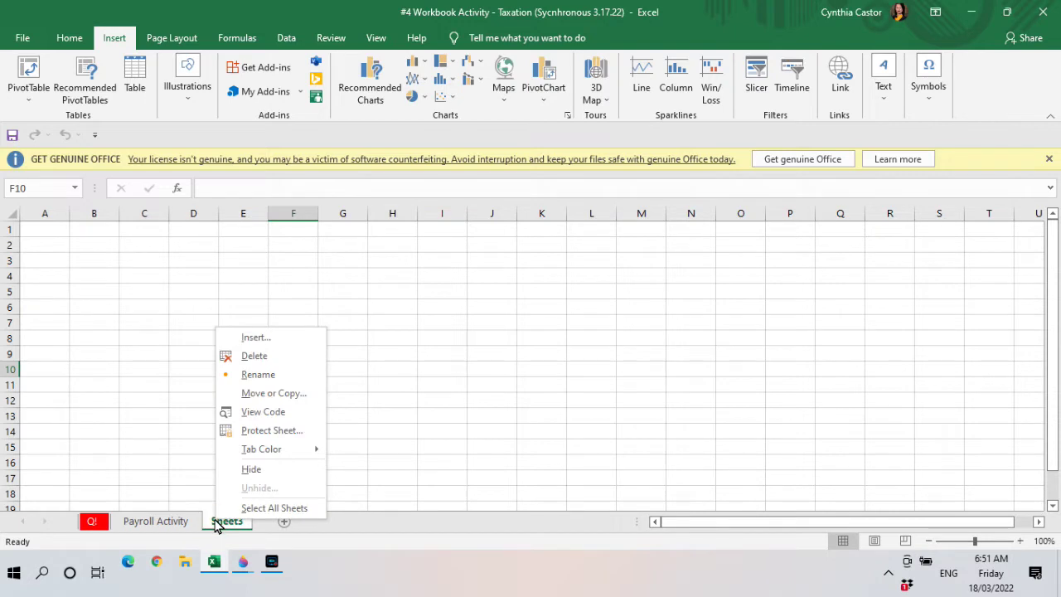
left_click(214, 525)
right_click(212, 527)
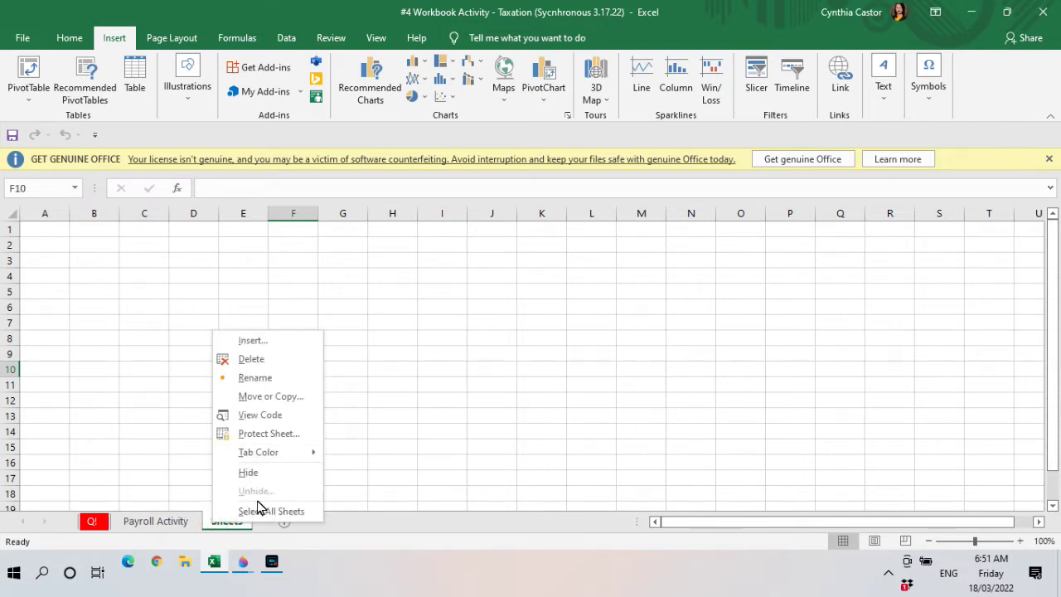
left_click(411, 474)
Rename the new worksheet as "ABC Company - April 2022 Payrol".
left_click(230, 520)
right_click(230, 520)
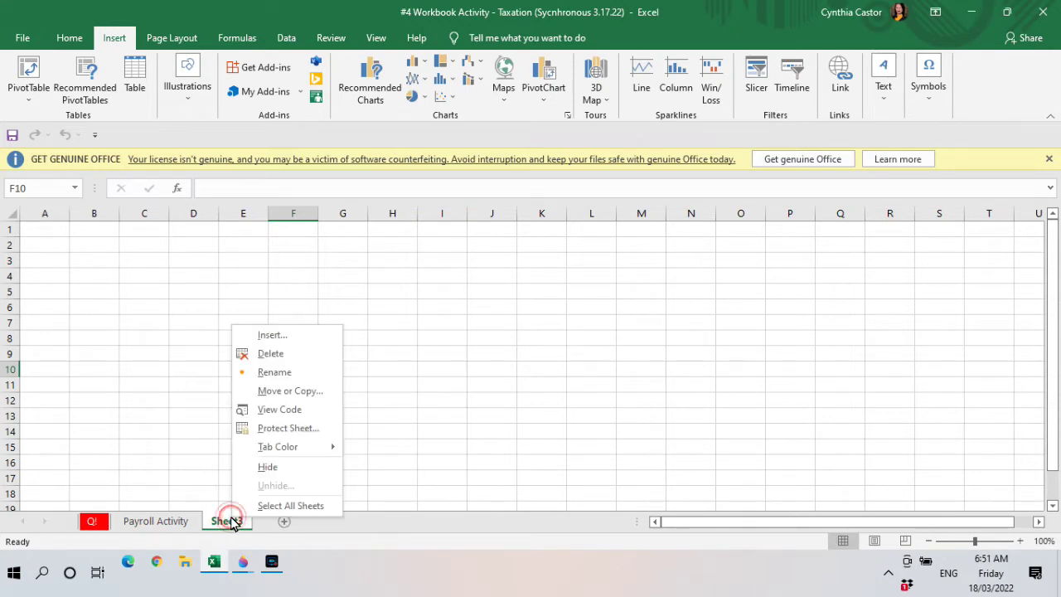
left_click(265, 374)
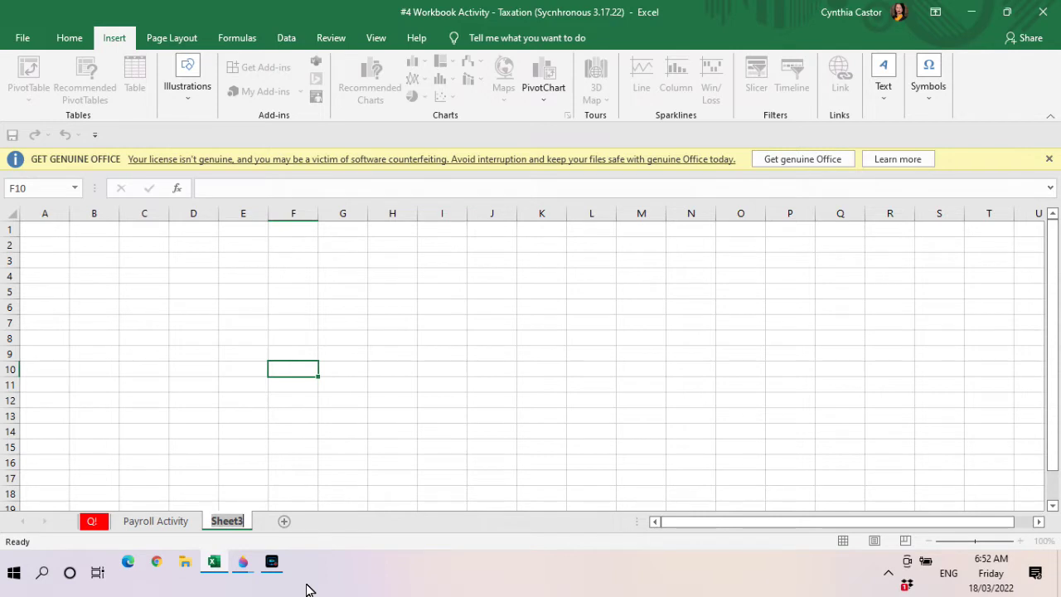
type("A")
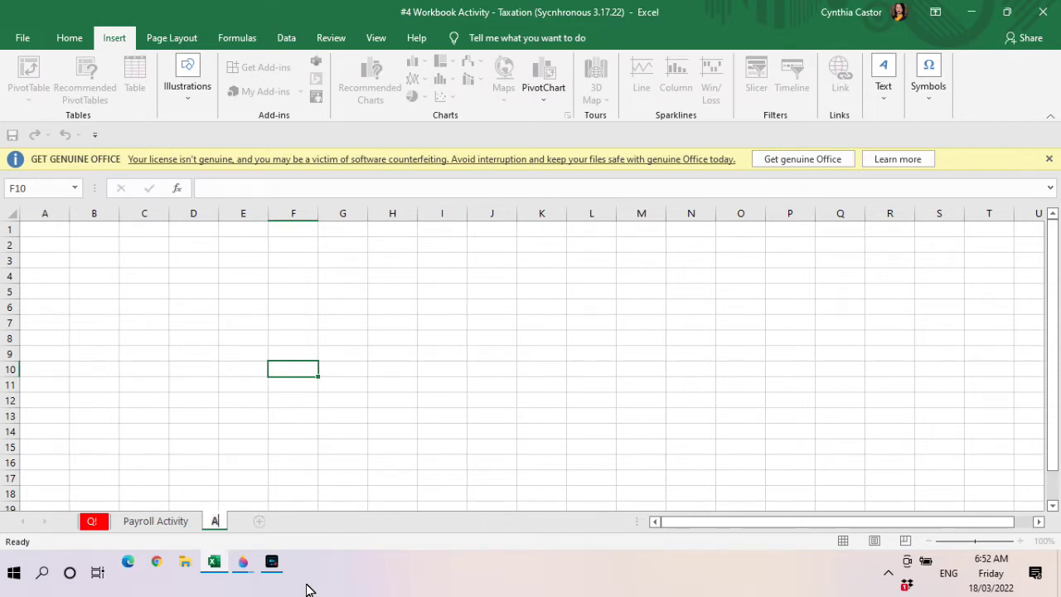
type("BC C")
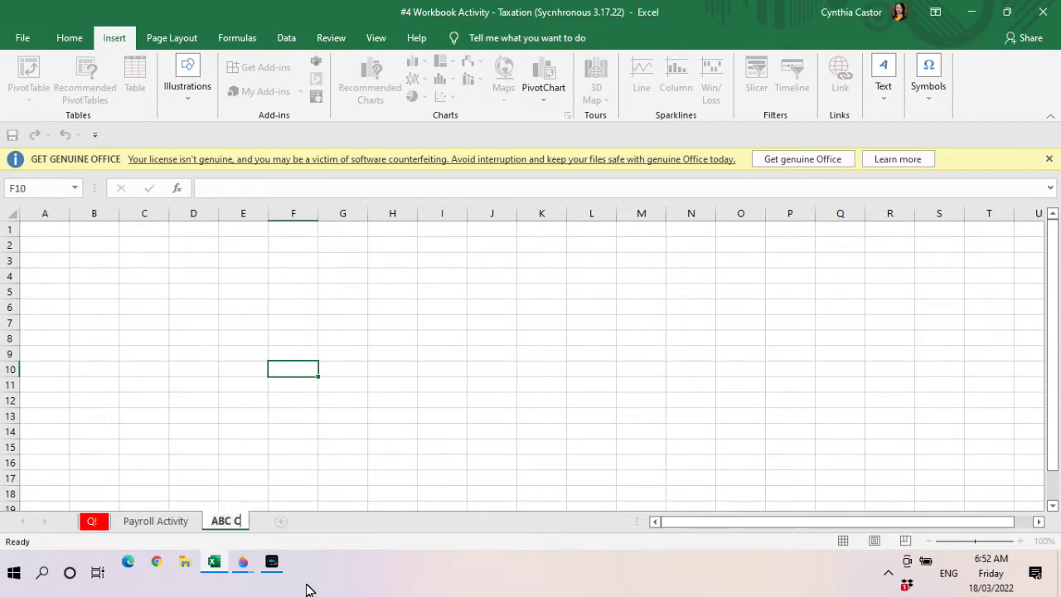
type("ompany - ")
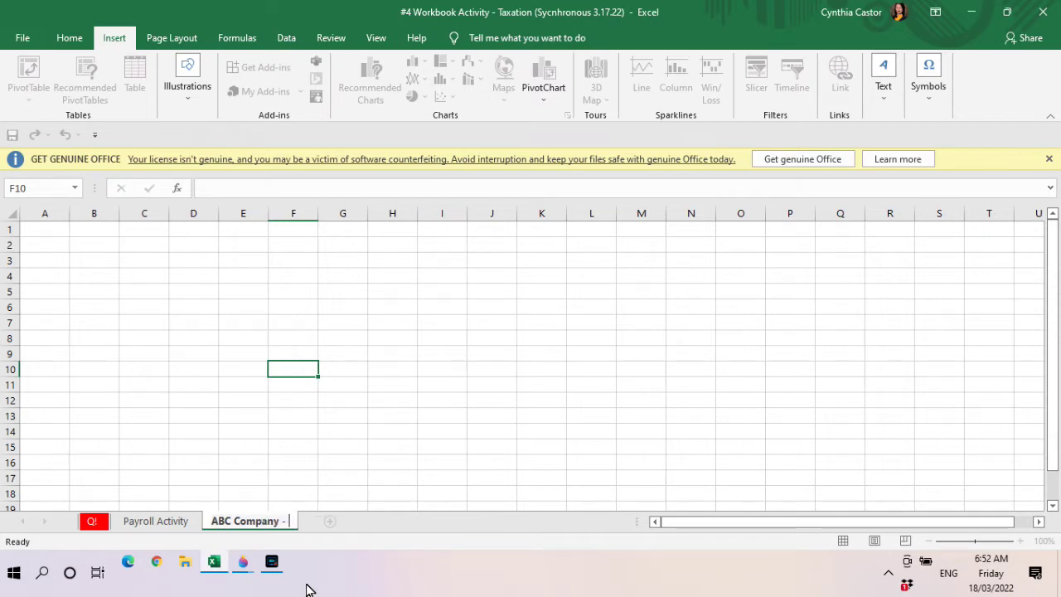
type("P")
key("BackSpace")
type("April")
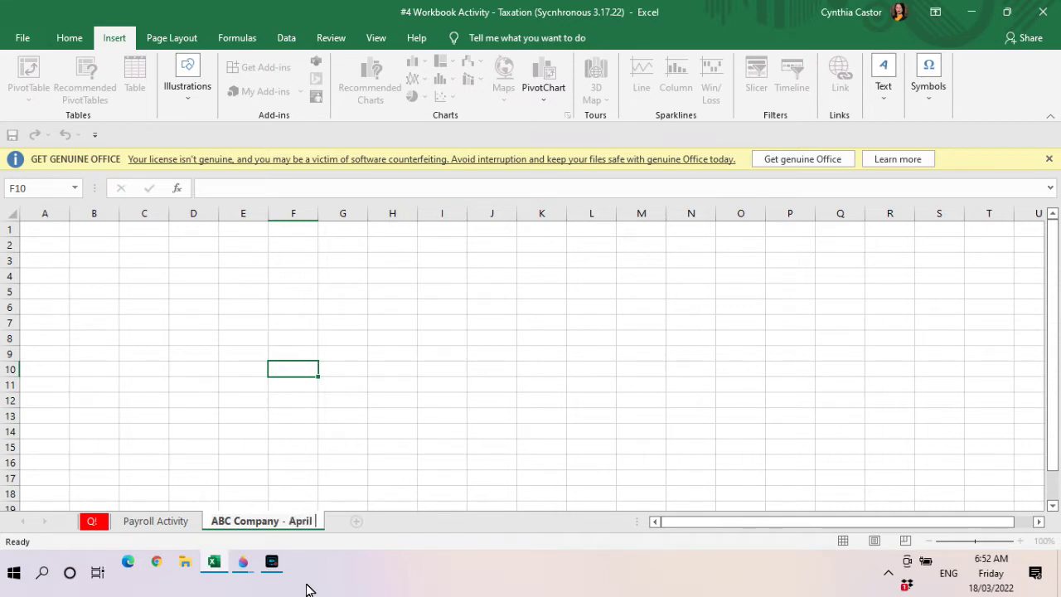
type(" 2022")
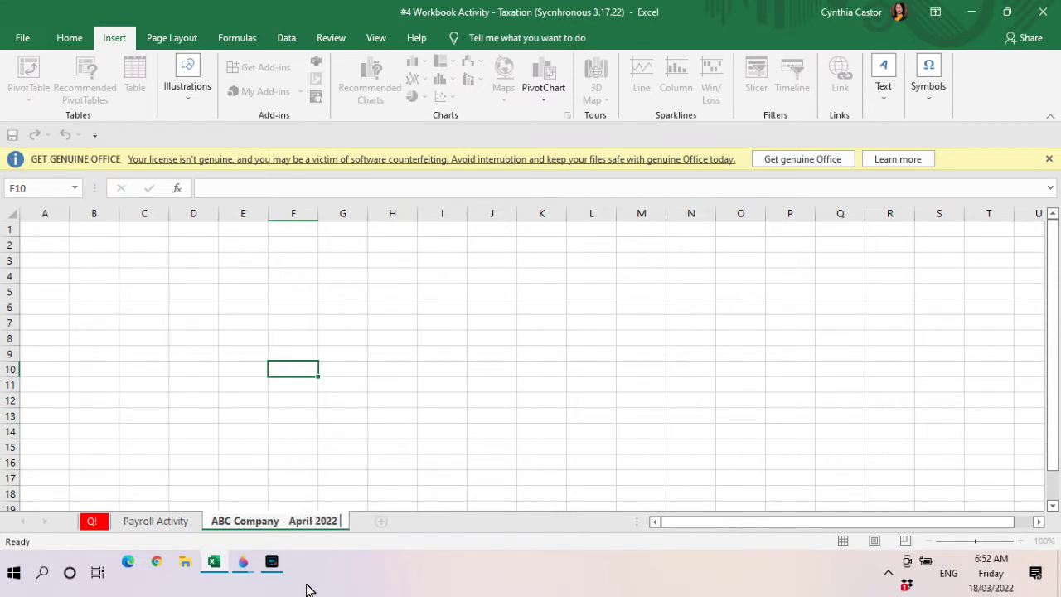
type(" Payr")
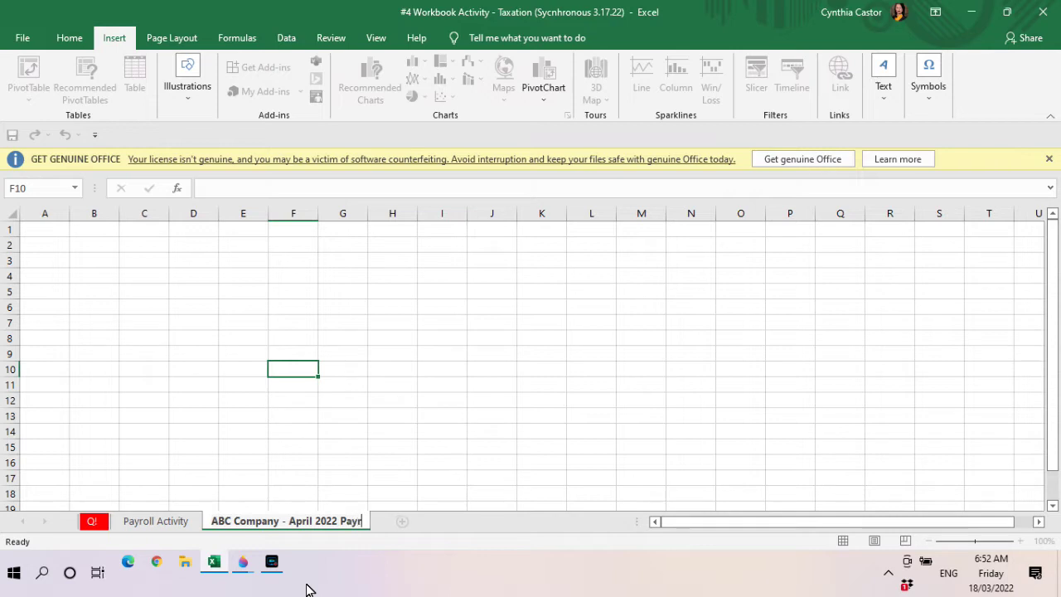
type("ol")
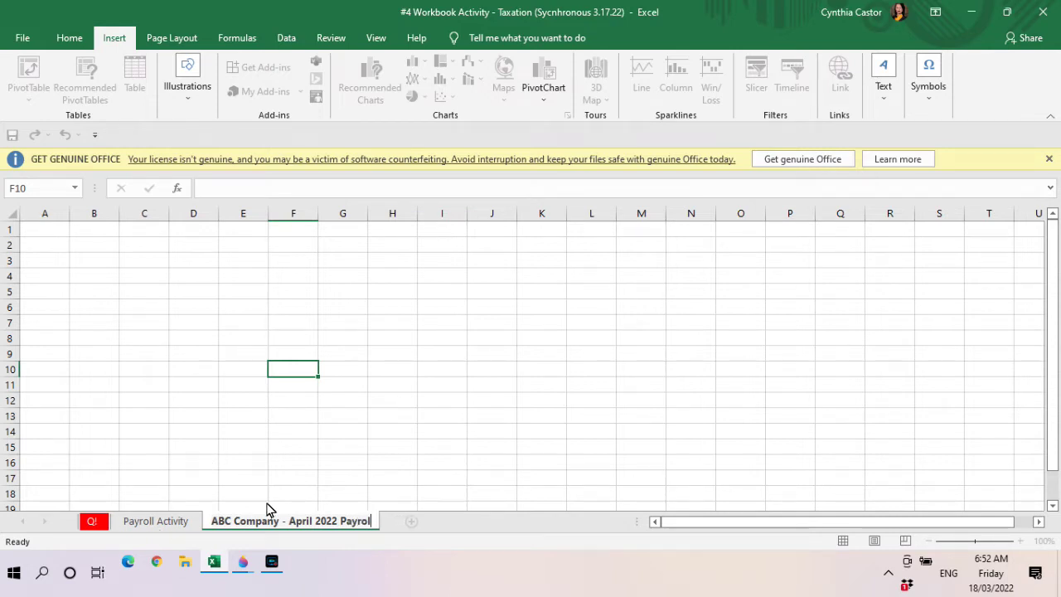
left_click(272, 480)
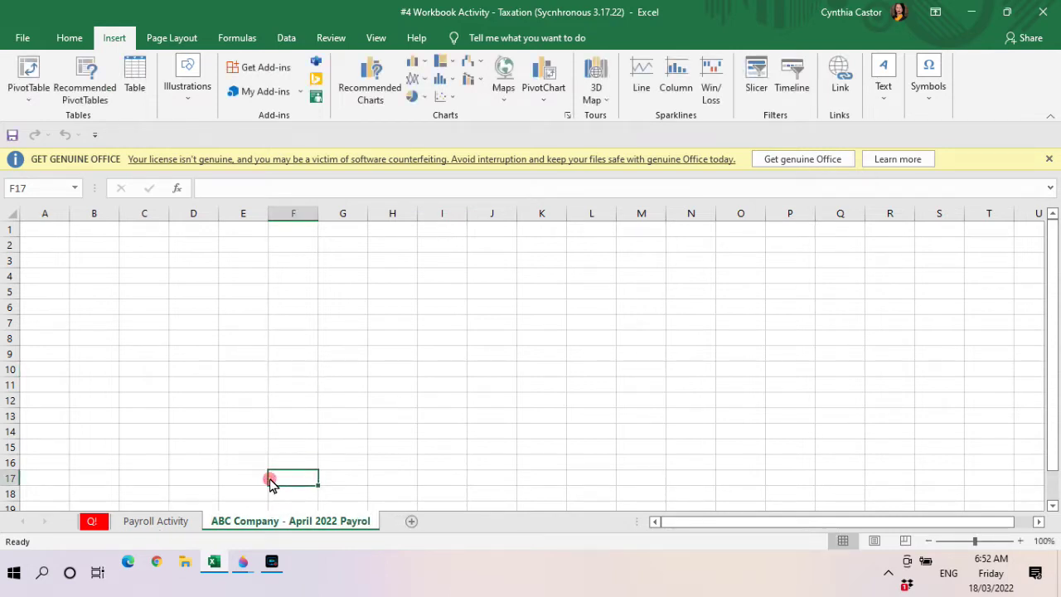
Color the ABC Company payroll worksheet's tab dark orange.
right_click(278, 526)
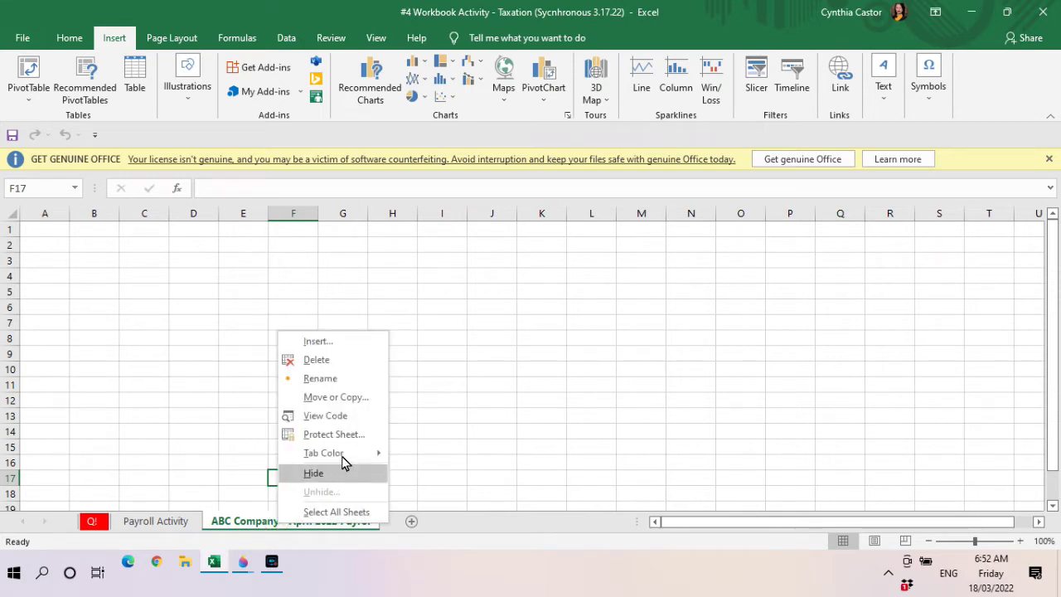
mouse_move(372, 452)
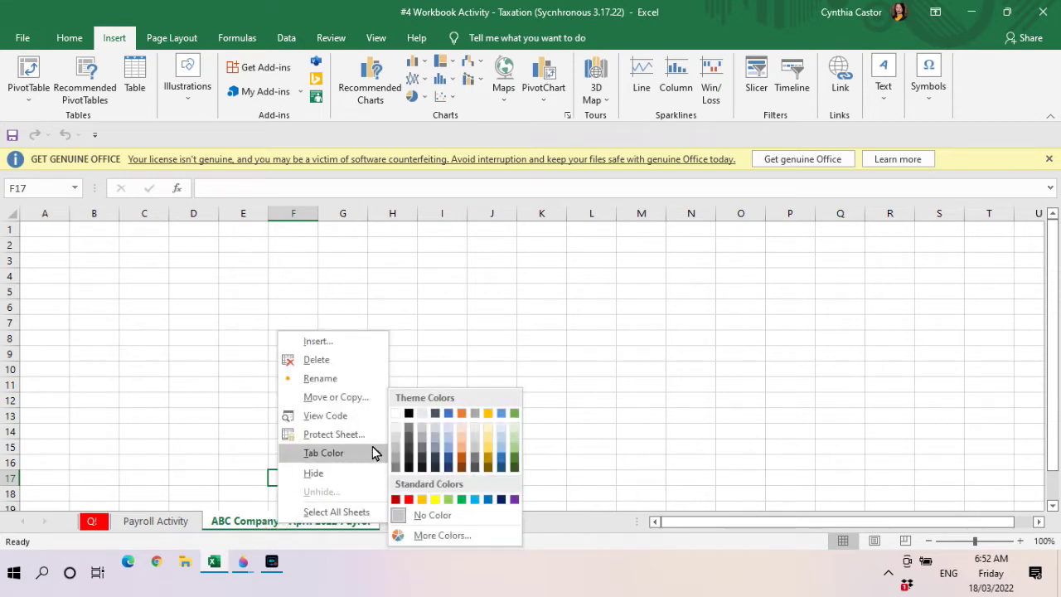
left_click(462, 462)
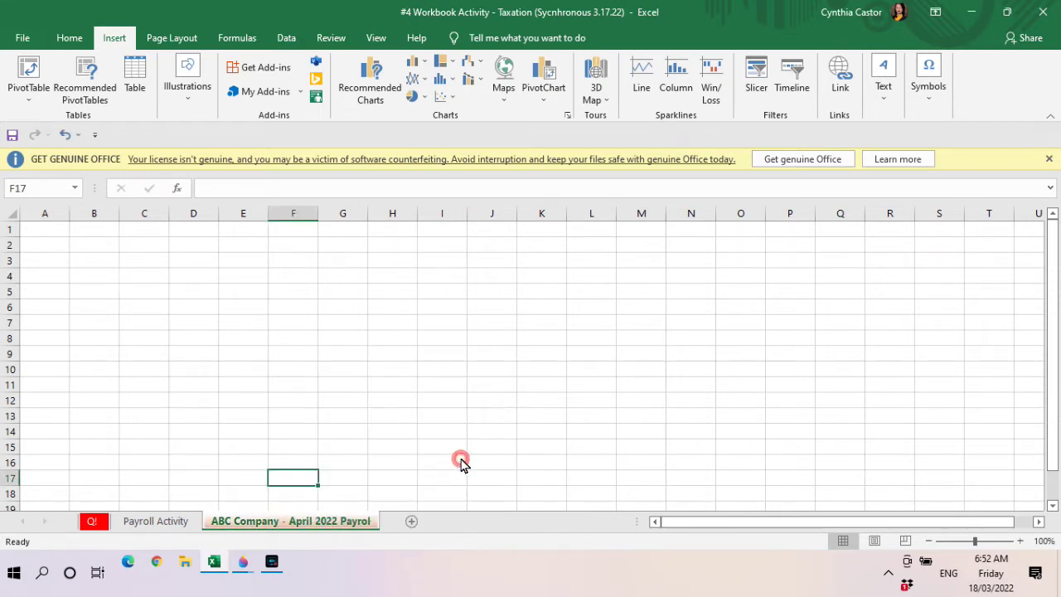
Color the Payroll Activity worksheet's tab light blue.
left_click(188, 525)
right_click(174, 529)
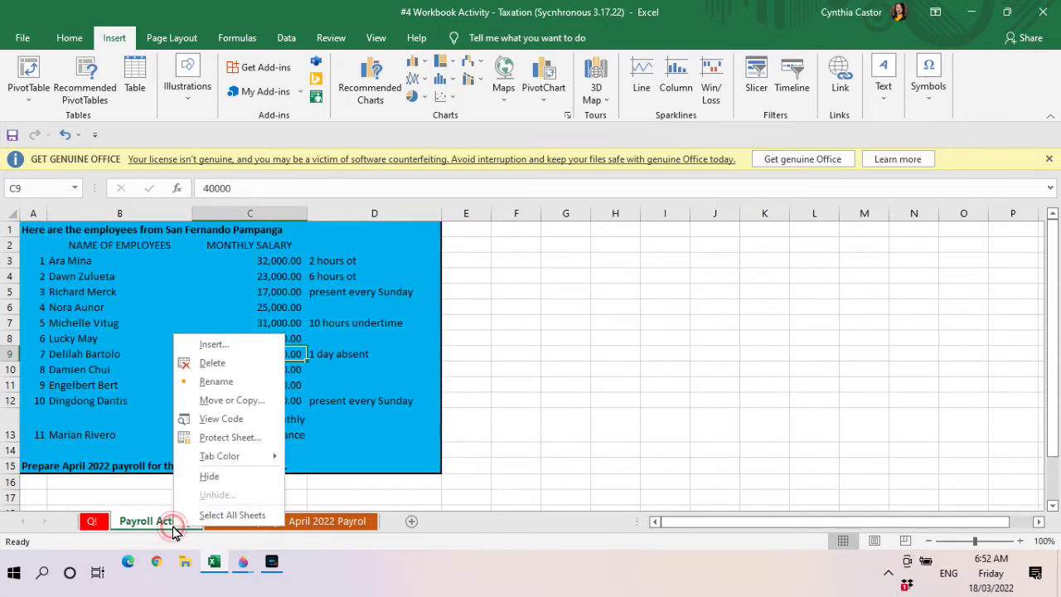
mouse_move(224, 459)
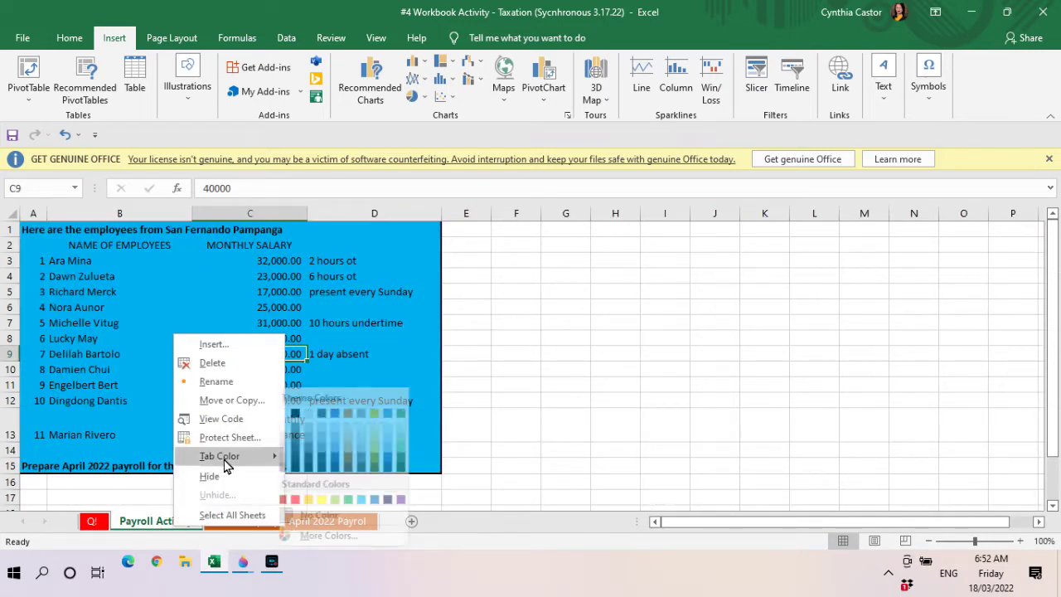
left_click(371, 499)
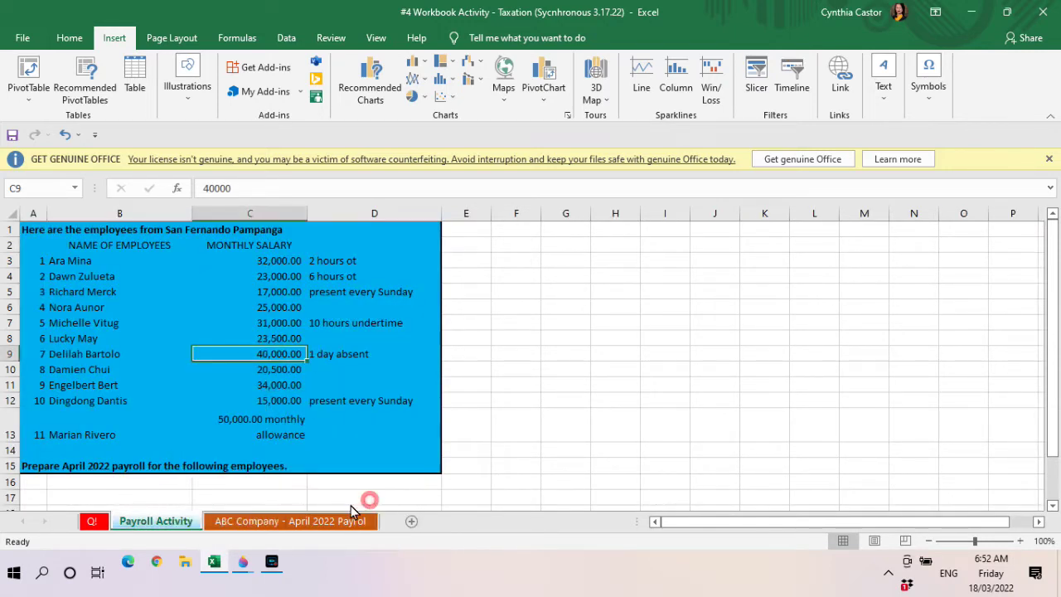
On the ABC Company payroll sheet, enter "ABC Company" in A1 and "Monthly Payroll" in A2.
left_click(292, 528)
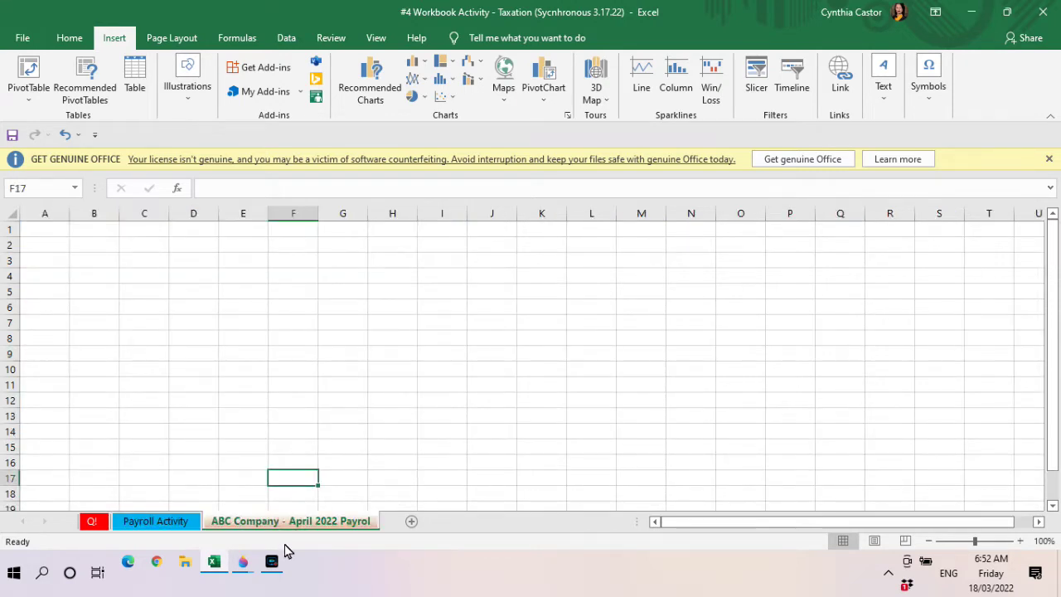
left_click(38, 231)
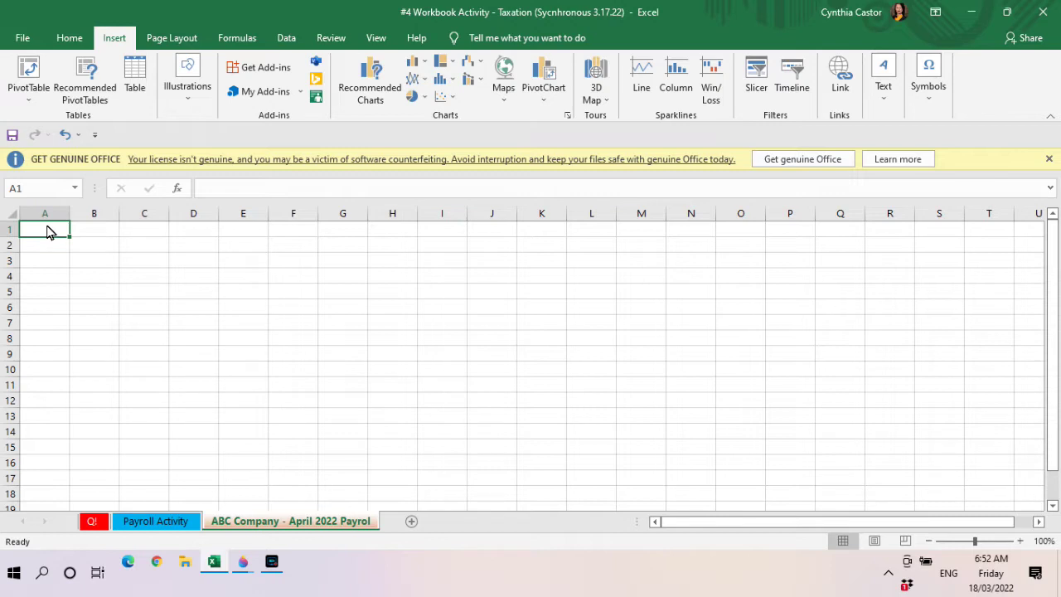
type("A")
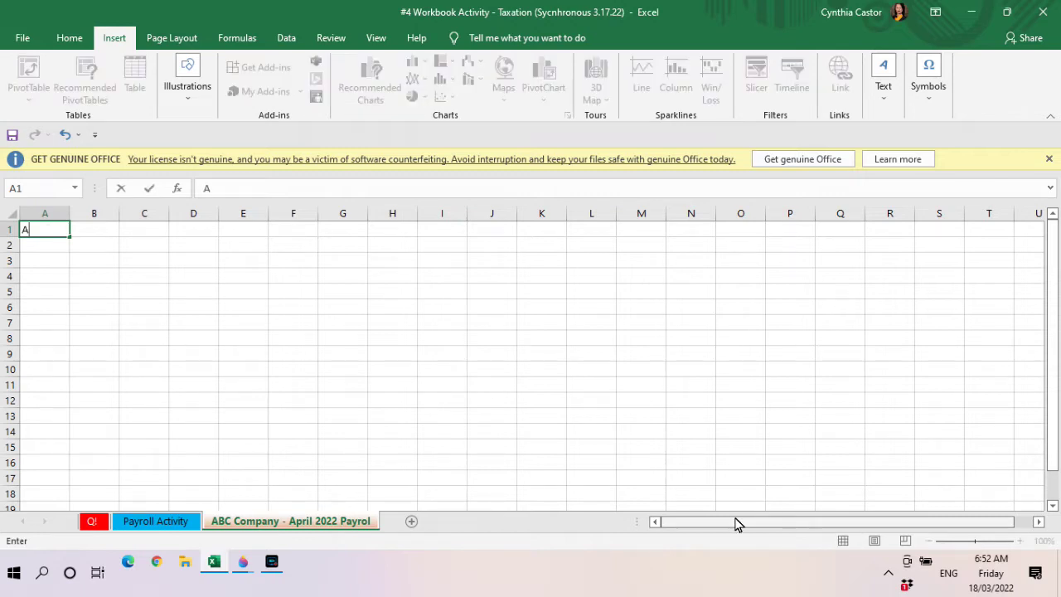
type("BC Company")
key("Return")
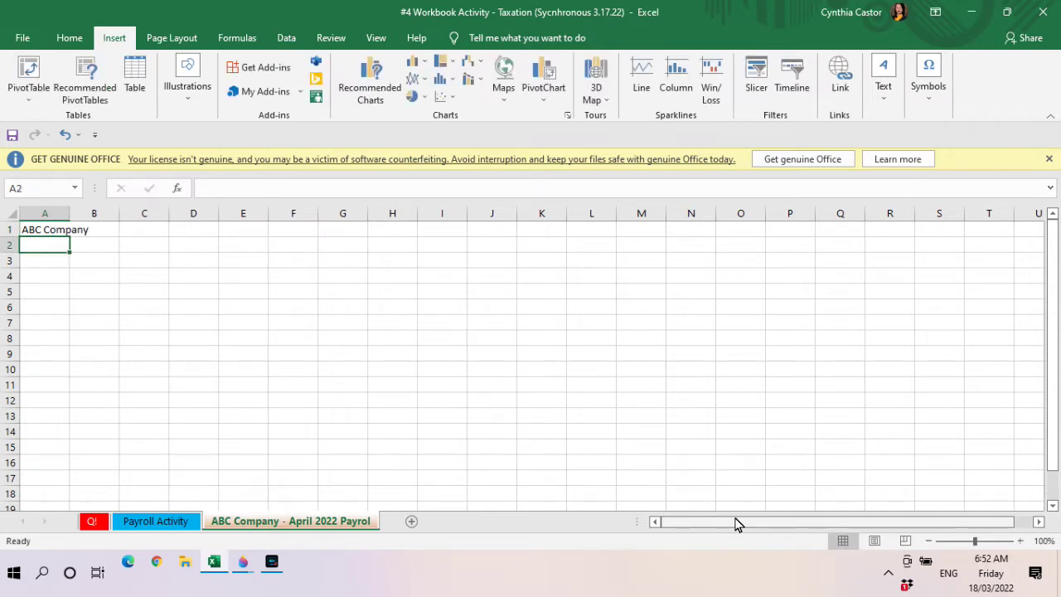
type("Month")
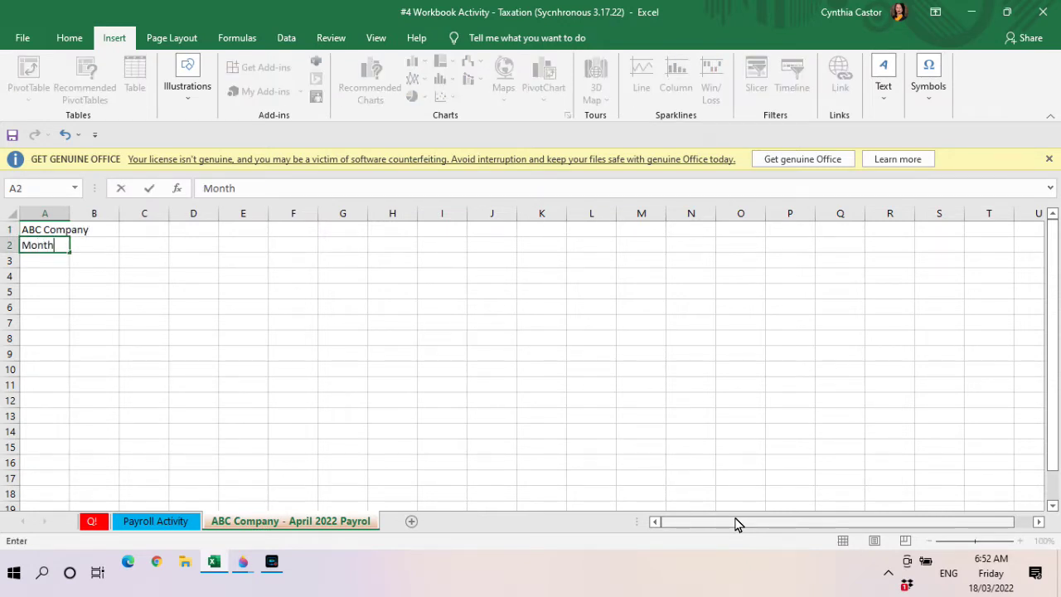
type("ly Payroll")
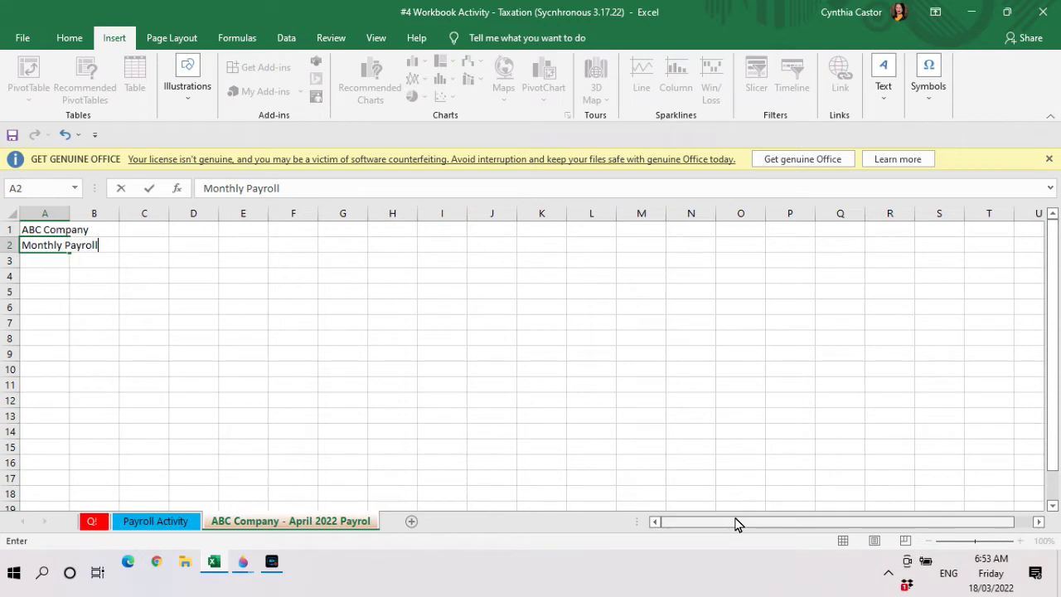
key("Return")
Enter the period heading "For the period ended April 30, 2022" in cell A3.
type("For")
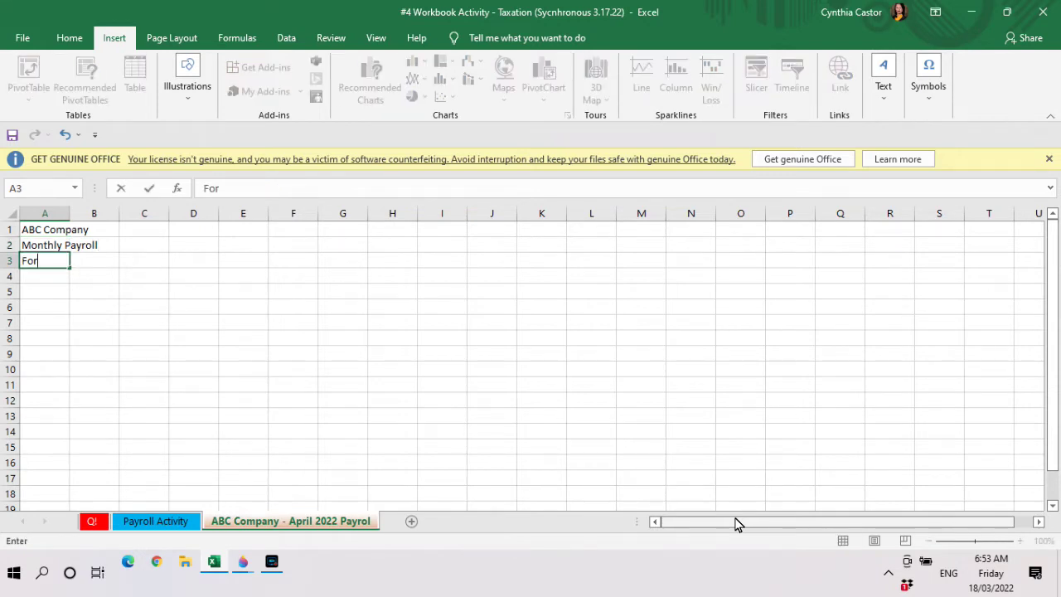
type(" the period end")
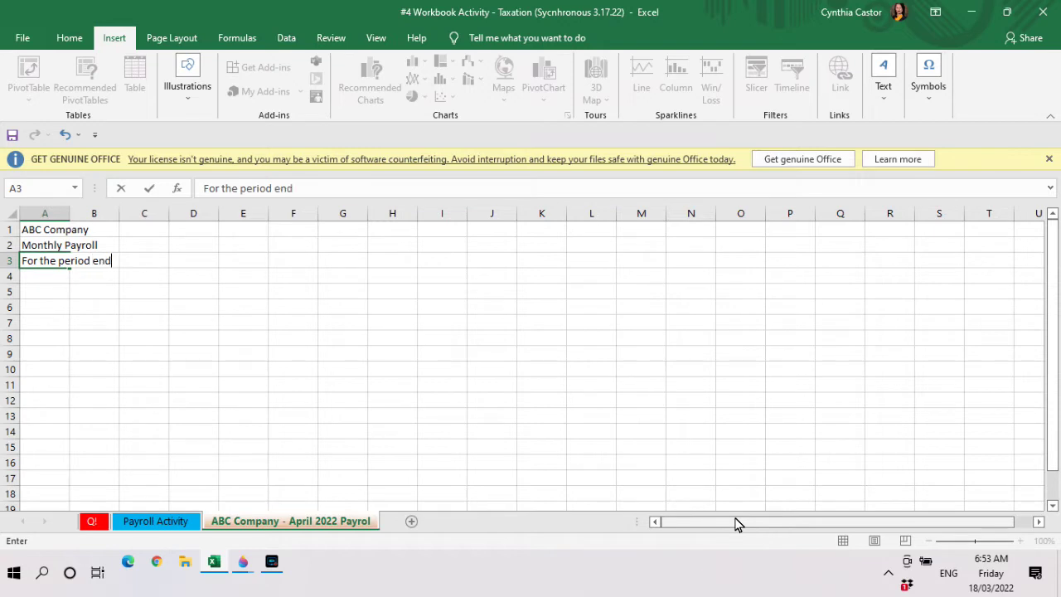
type("ed April 30, ")
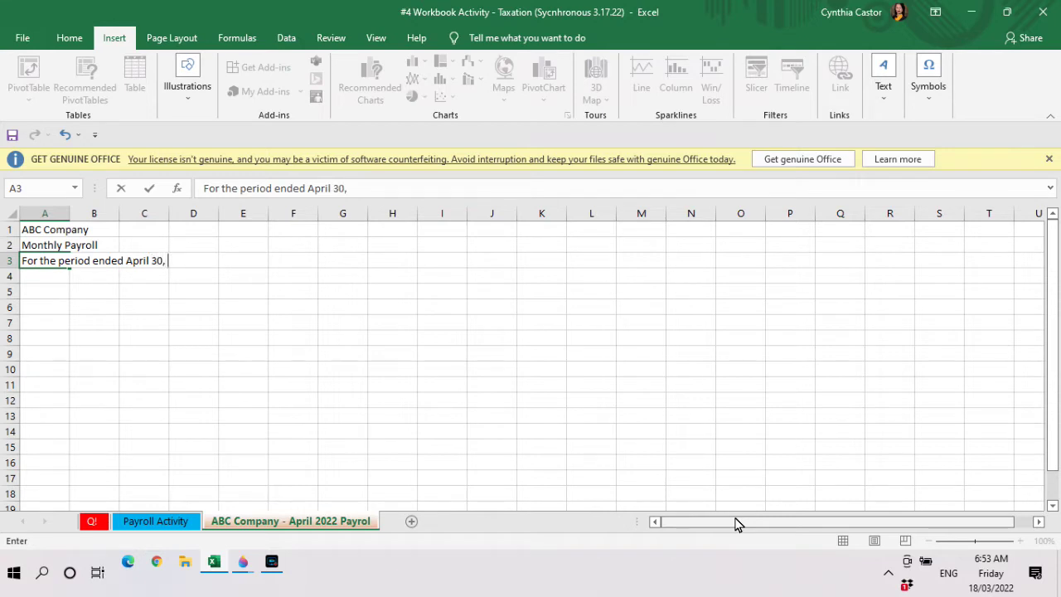
type("202")
key("Return")
key("Return")
key("Return")
key("Return")
key("Up")
key("Up")
key("Up")
key("Up")
key("Up")
key("Up")
key("Down")
key("Up")
key("Down")
key("Down")
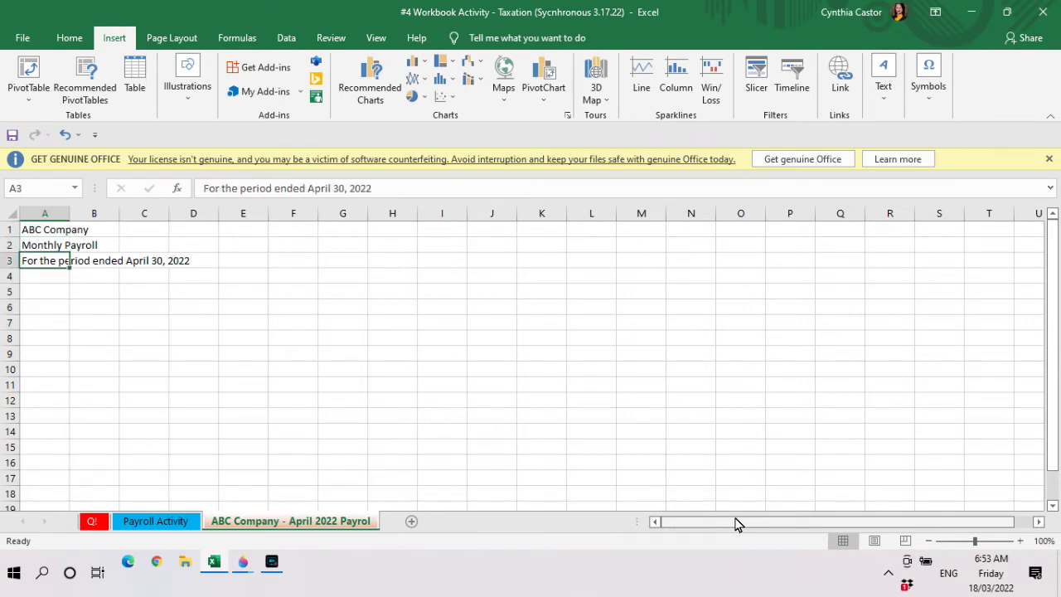
key("Up")
key("Up")
key("Down")
key("Down")
key("Down")
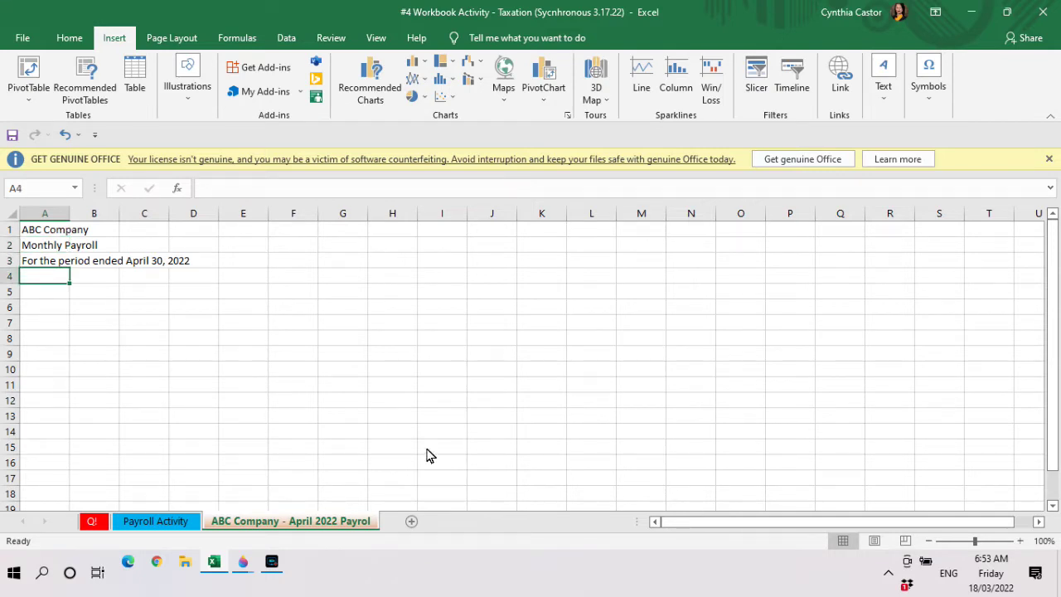
Reduce row 4 to about half its height, and resize the columns so that A is narrow and B is wide.
left_click_drag(18, 286, 20, 276)
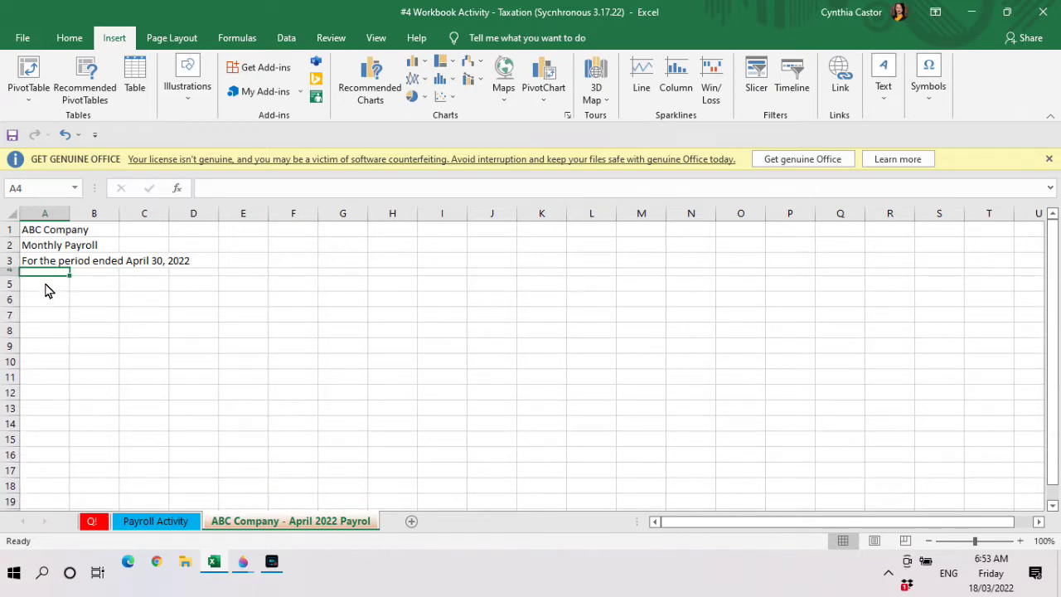
left_click(43, 284)
left_click_drag(72, 211, 254, 251)
Enter the column heading "Name of the Employees" in cell B5.
left_click(93, 290)
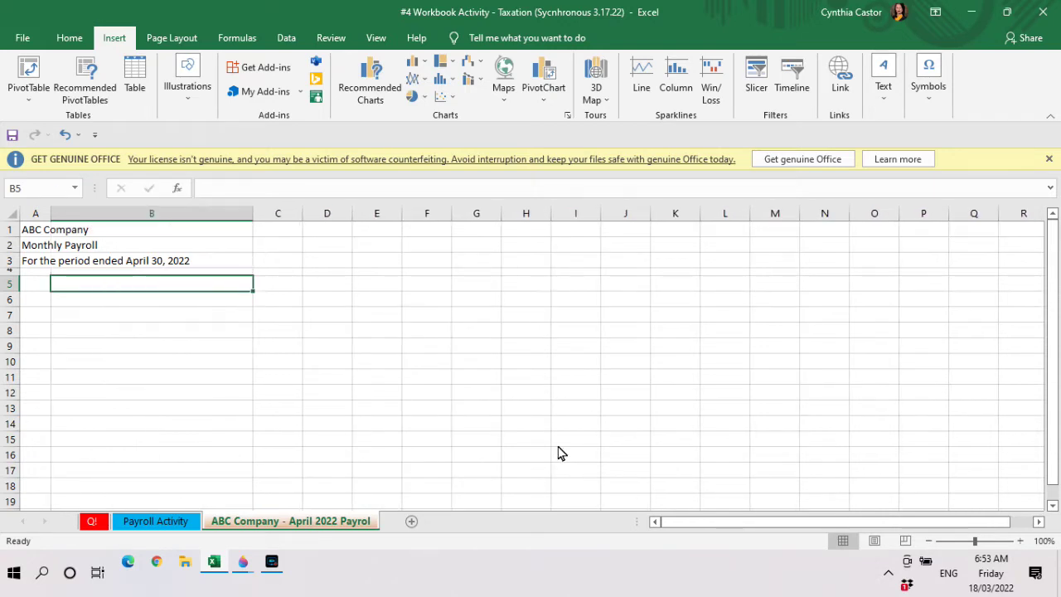
type("Name of the ")
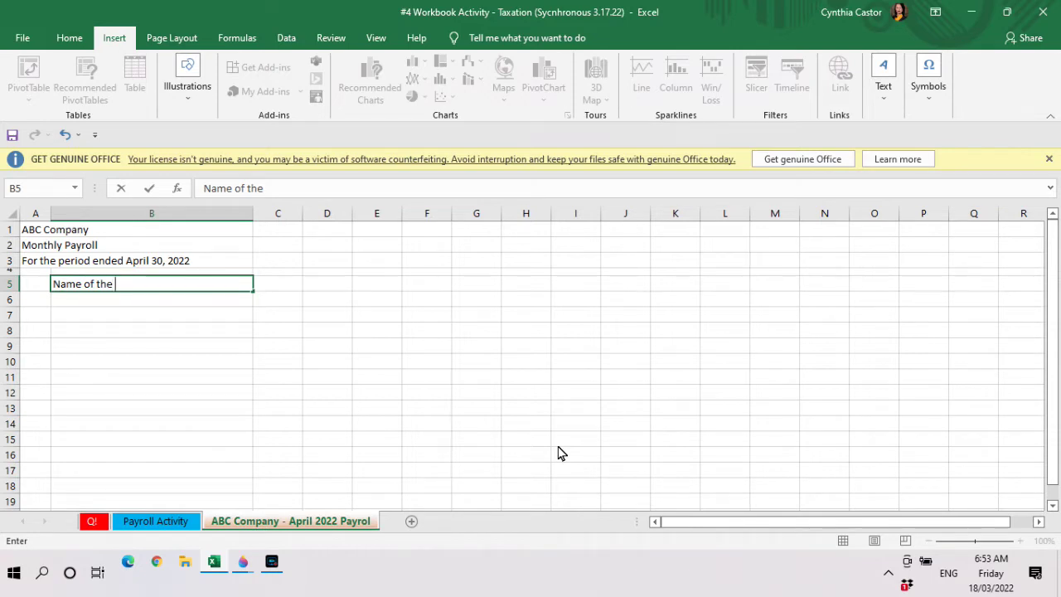
type("Employees")
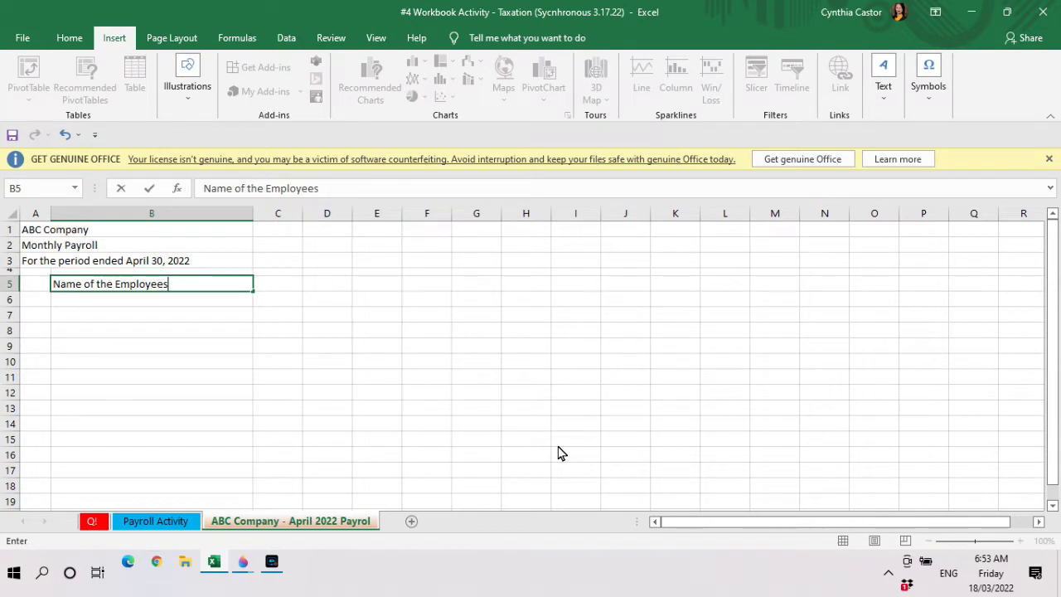
Insert a blank row above the "Name of the Employees" heading and enlarge the new row 5 to normal height.
key("Return")
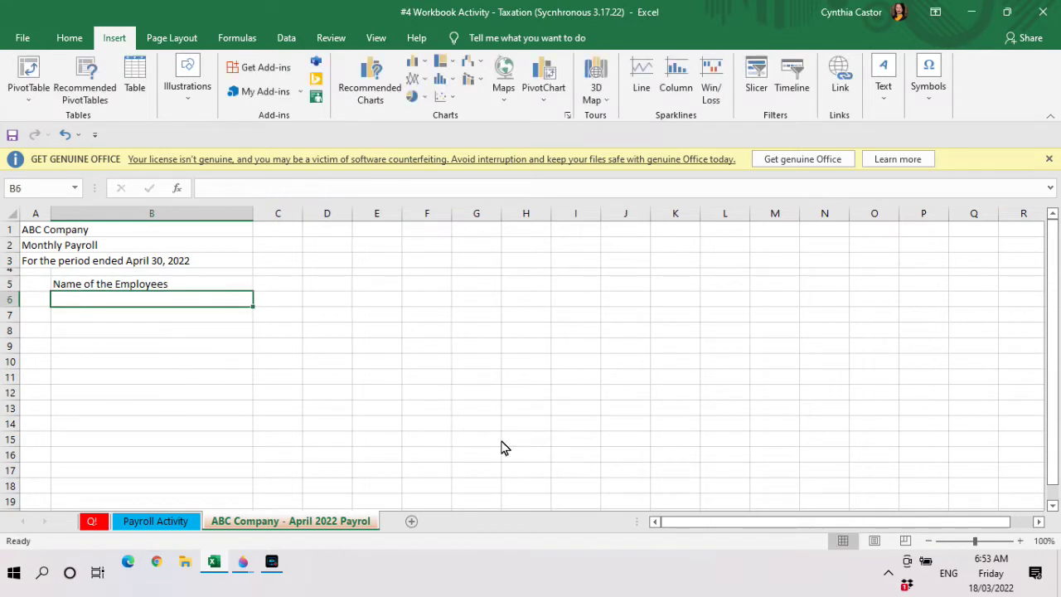
right_click(9, 282)
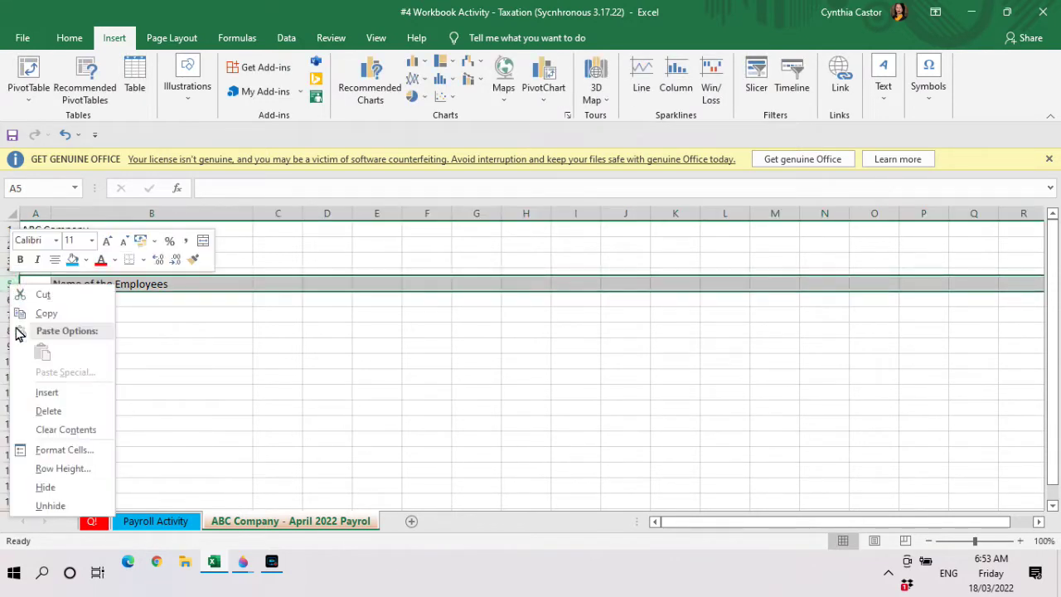
left_click(24, 397)
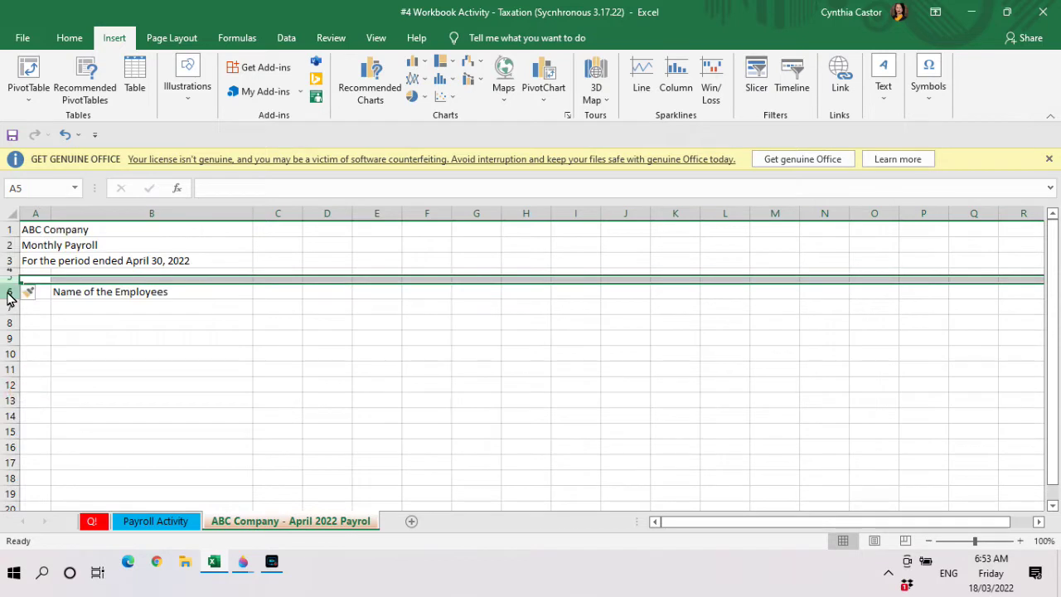
left_click_drag(12, 279, 13, 299)
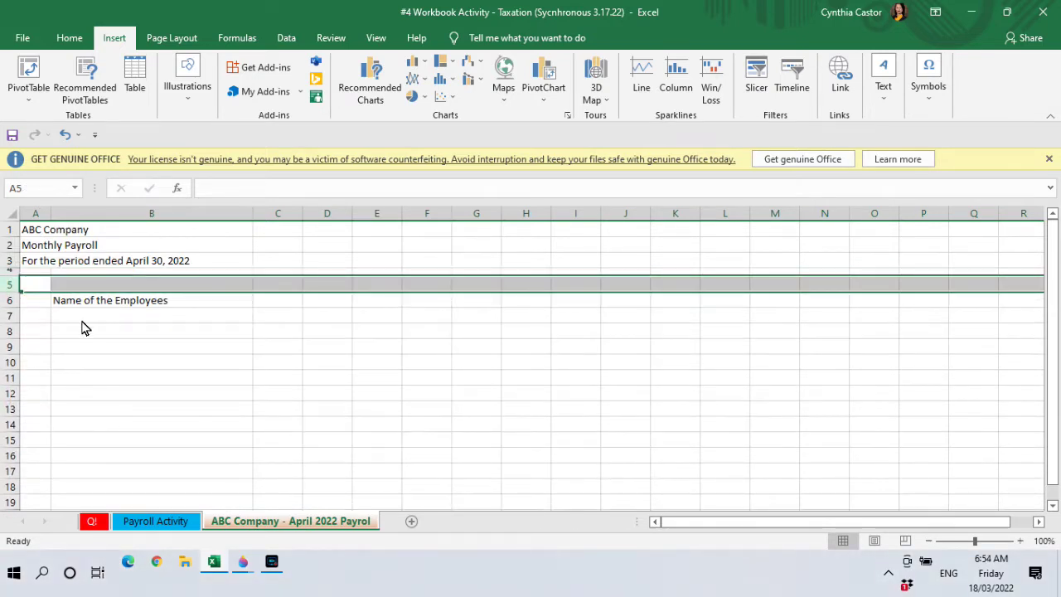
left_click(119, 320)
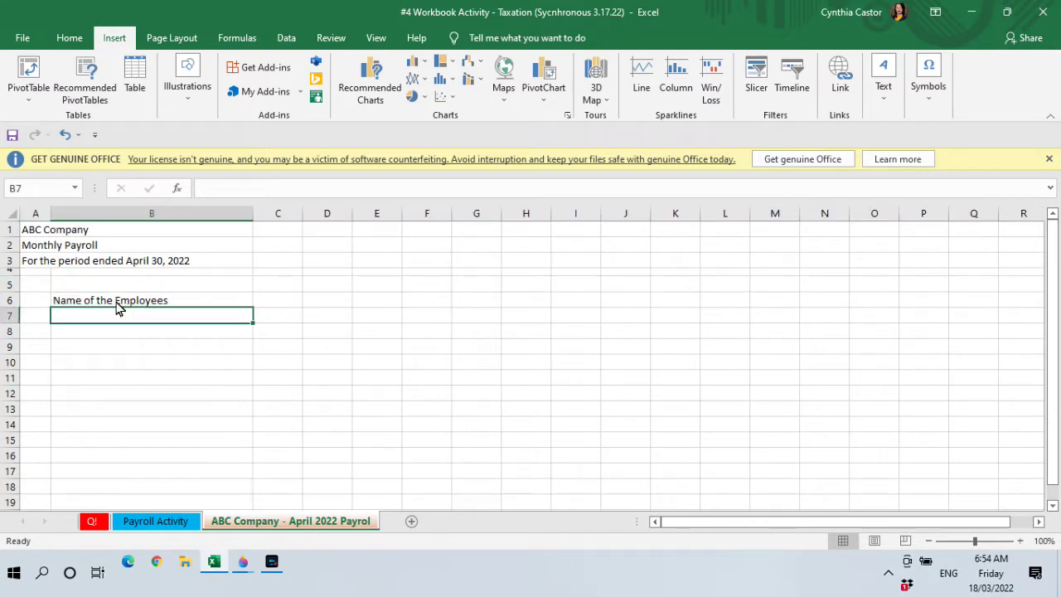
left_click(117, 302)
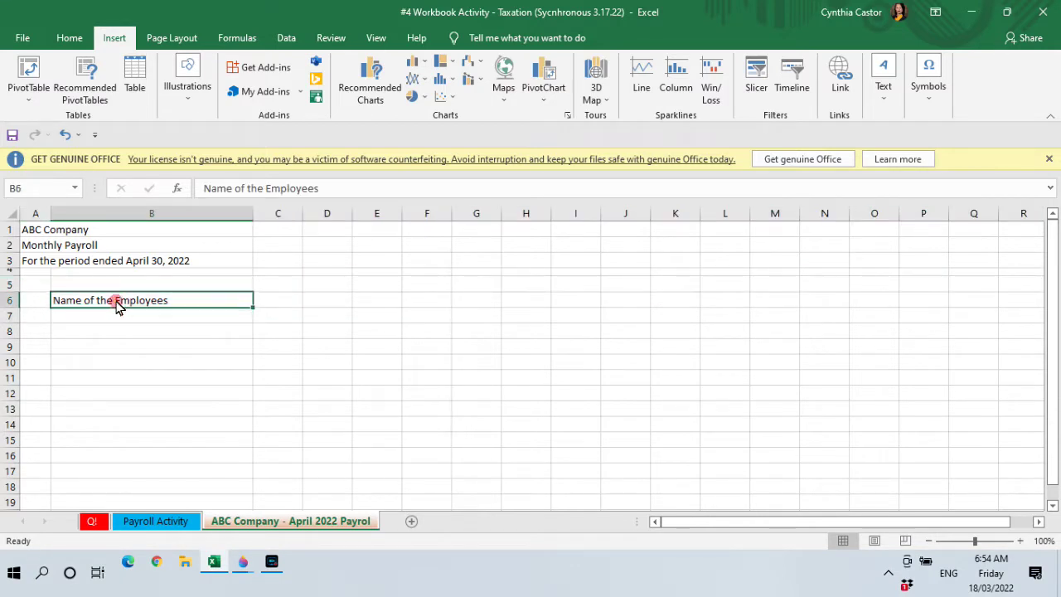
left_click(38, 306)
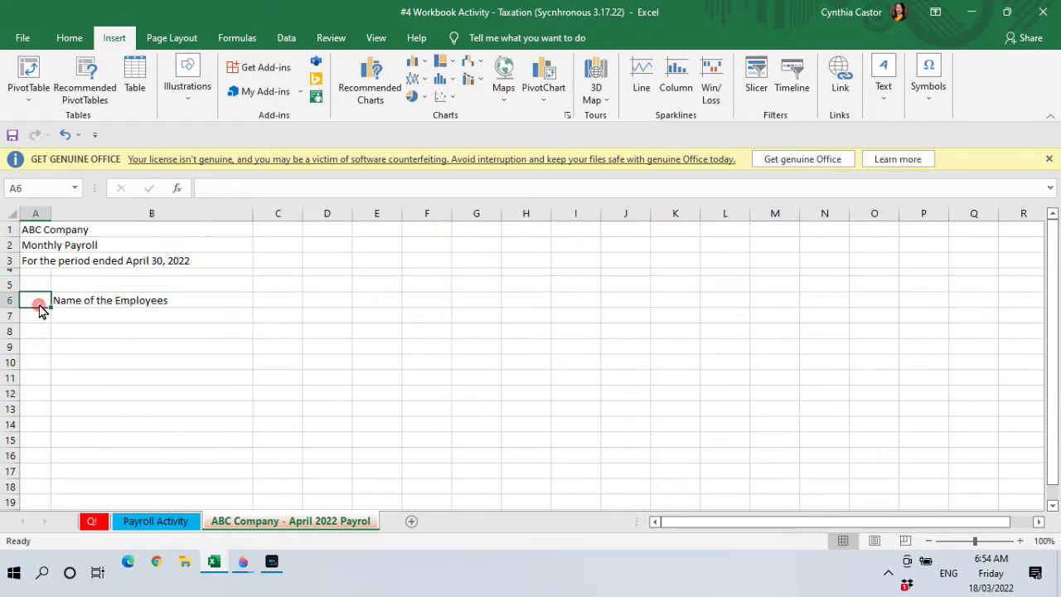
Copy the eleven employee names from B3:B13 of the Payroll Activity sheet into the payroll sheet, starting at B7.
left_click(150, 522)
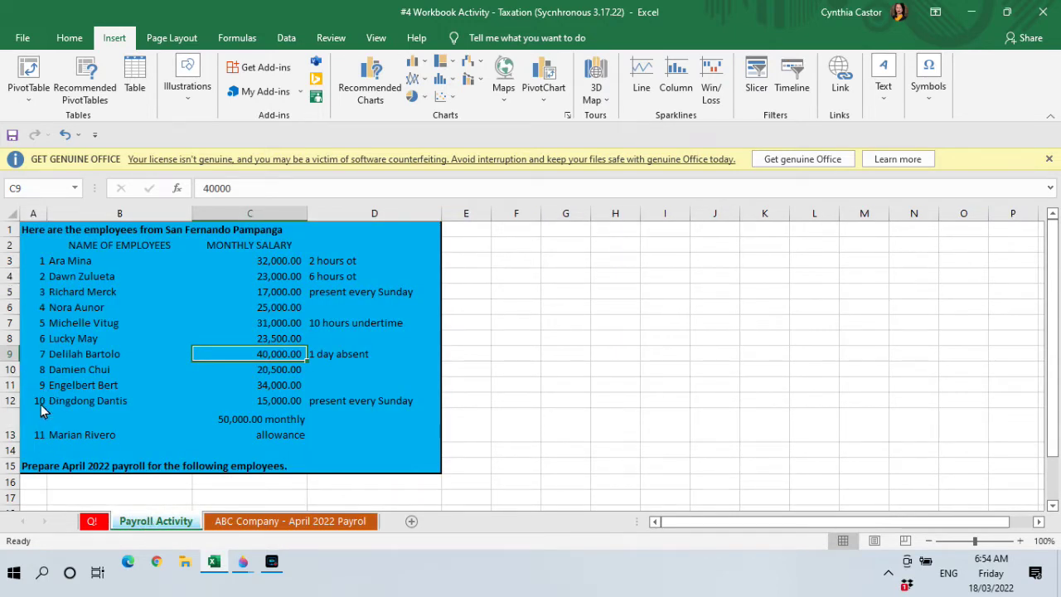
left_click(81, 267)
left_click_drag(81, 274, 95, 422)
right_click(95, 422)
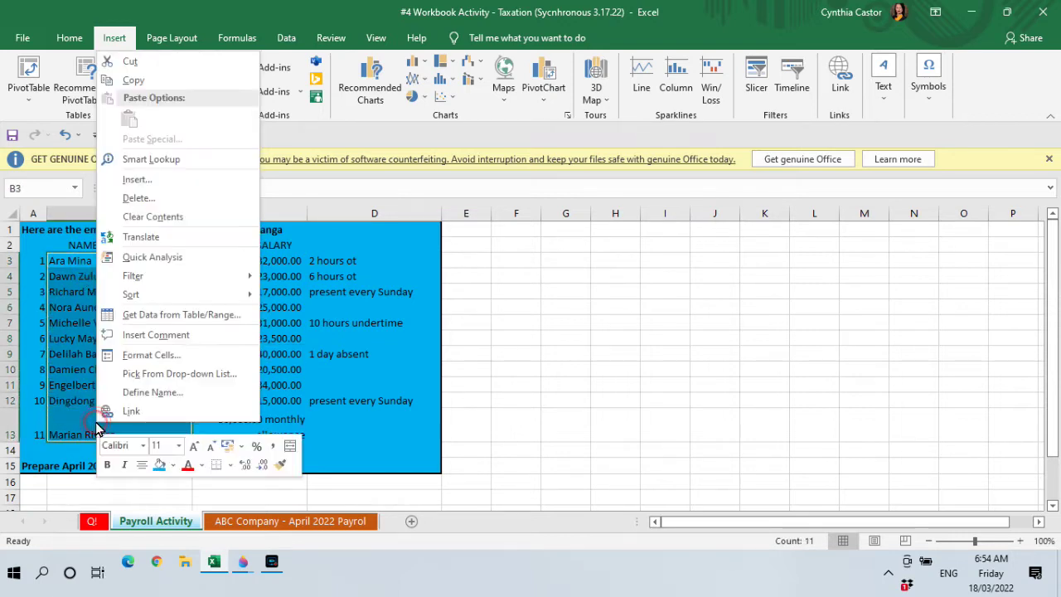
left_click(169, 80)
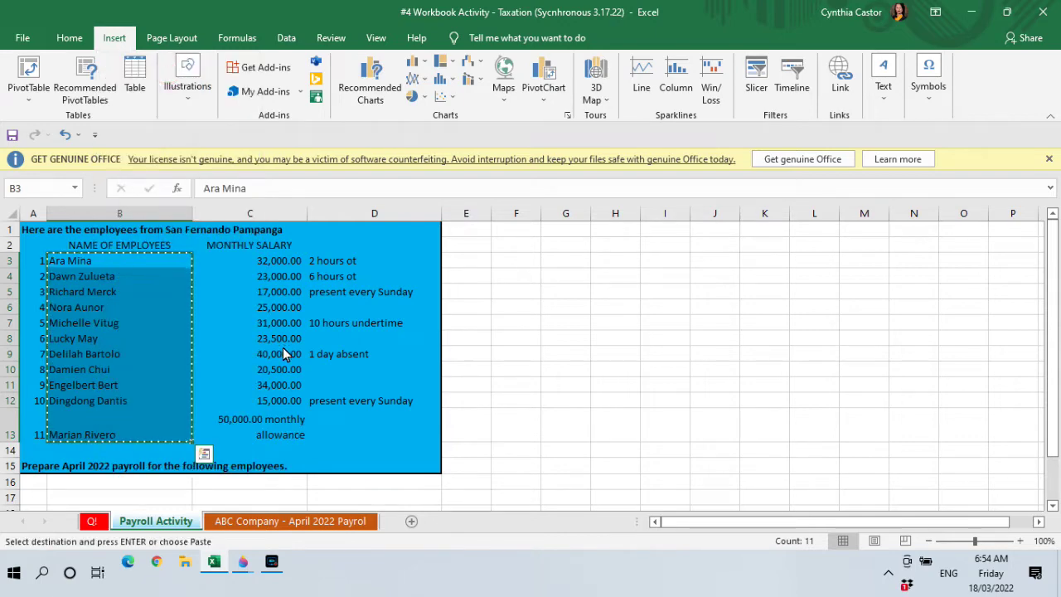
left_click(255, 523)
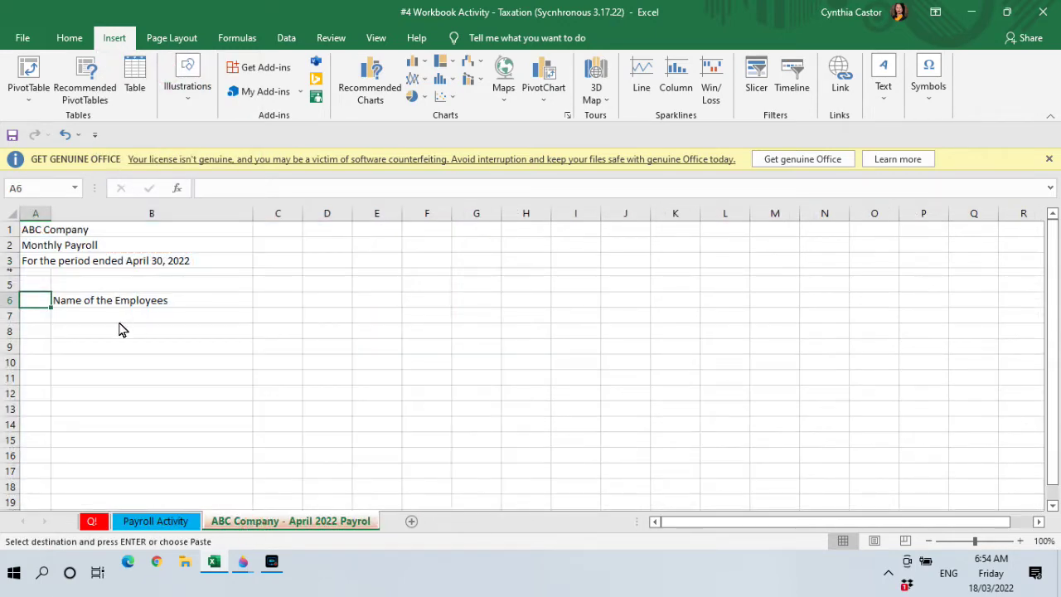
left_click(119, 319)
key("Return")
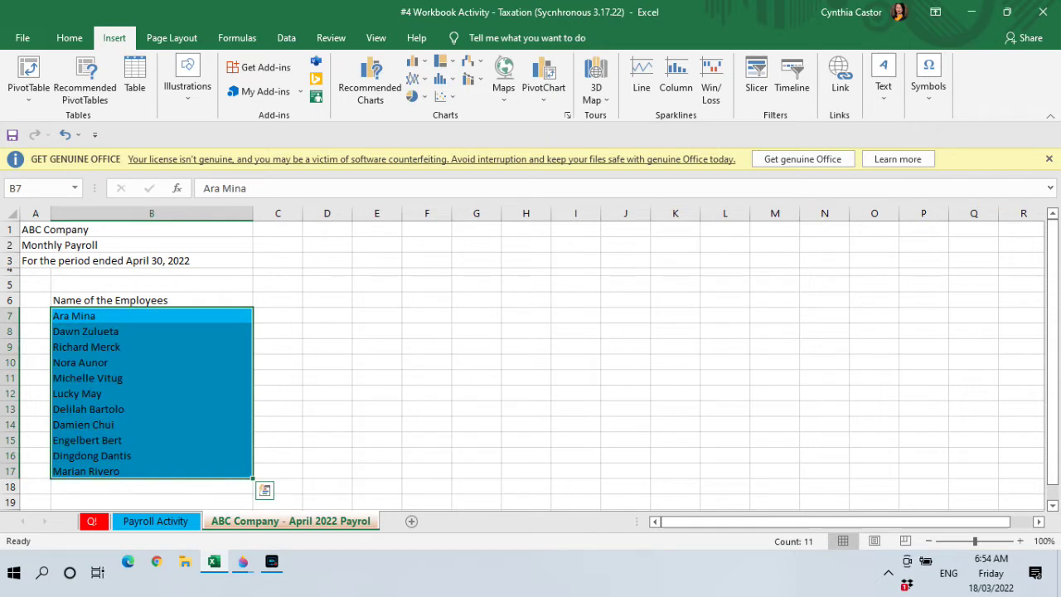
Start the employee numbering with 1 in A7 and the formula =A7+1 in A8.
key("Return")
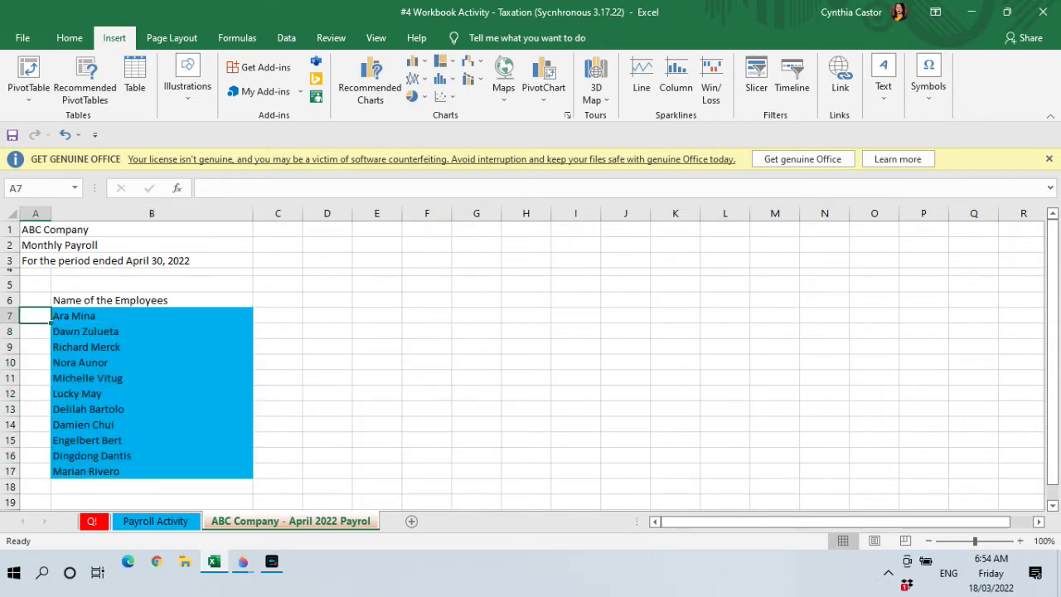
type("1")
key("Return")
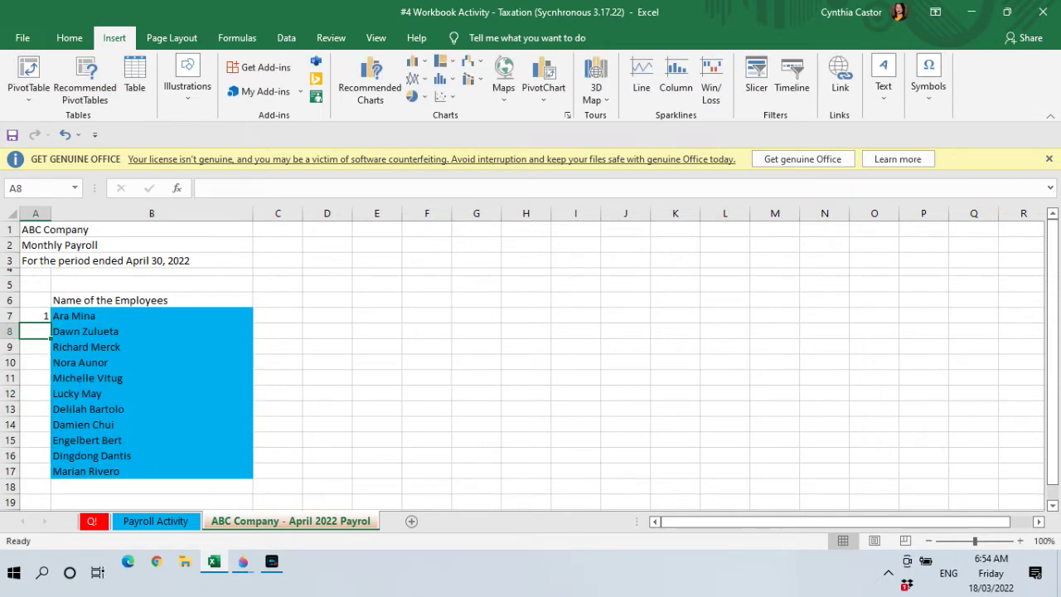
type("=")
key("Up")
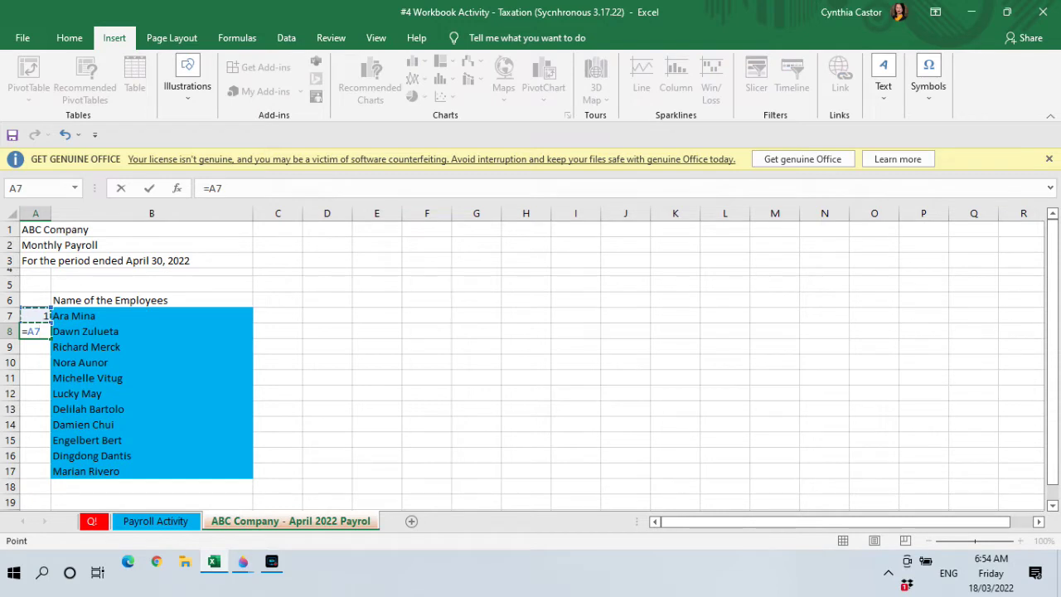
type("+1")
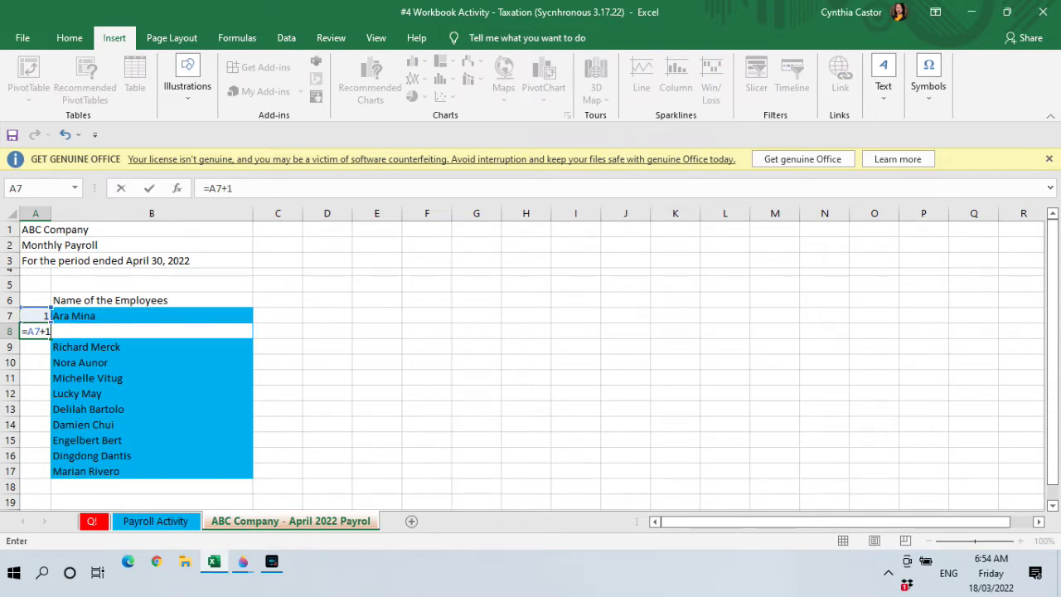
key("Return")
Copy the numbering formula from A8 to A9:A17 for the remaining employees.
left_click(34, 331)
right_click(33, 331)
left_click(72, 225)
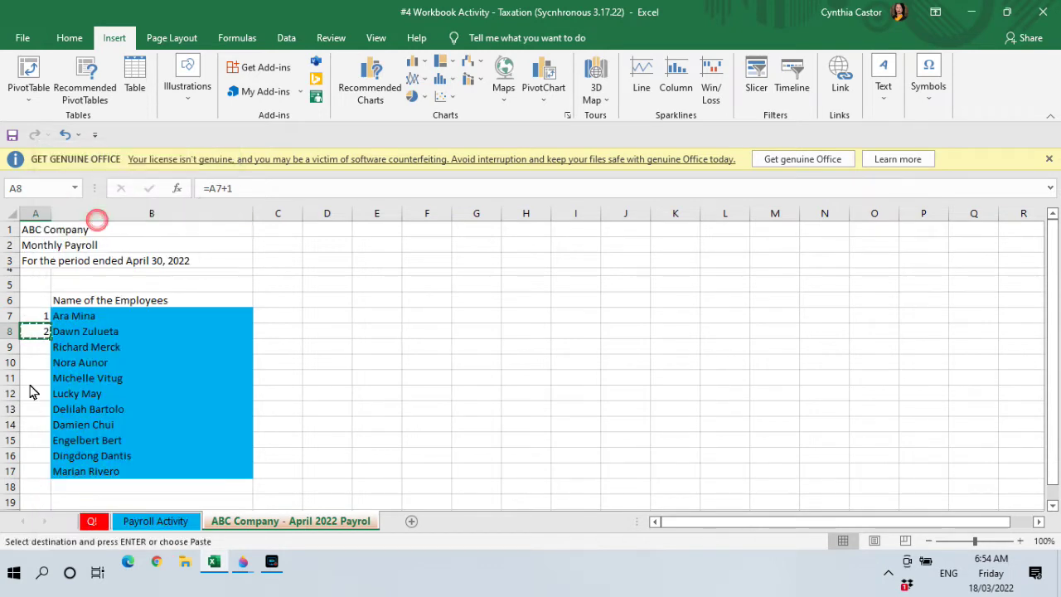
left_click_drag(42, 350, 42, 472)
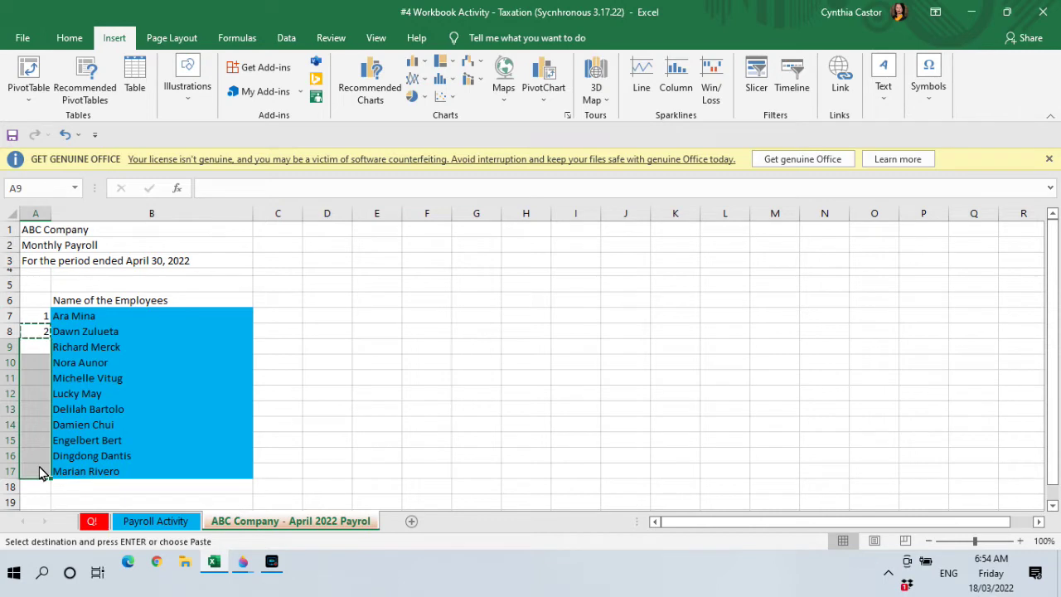
key("Return")
Enter the column headings "Per Hour", "Per Day" and "Per Month" in cells C6, D6 and E6.
key("Up")
key("Up")
key("Up")
key("Right")
key("Right")
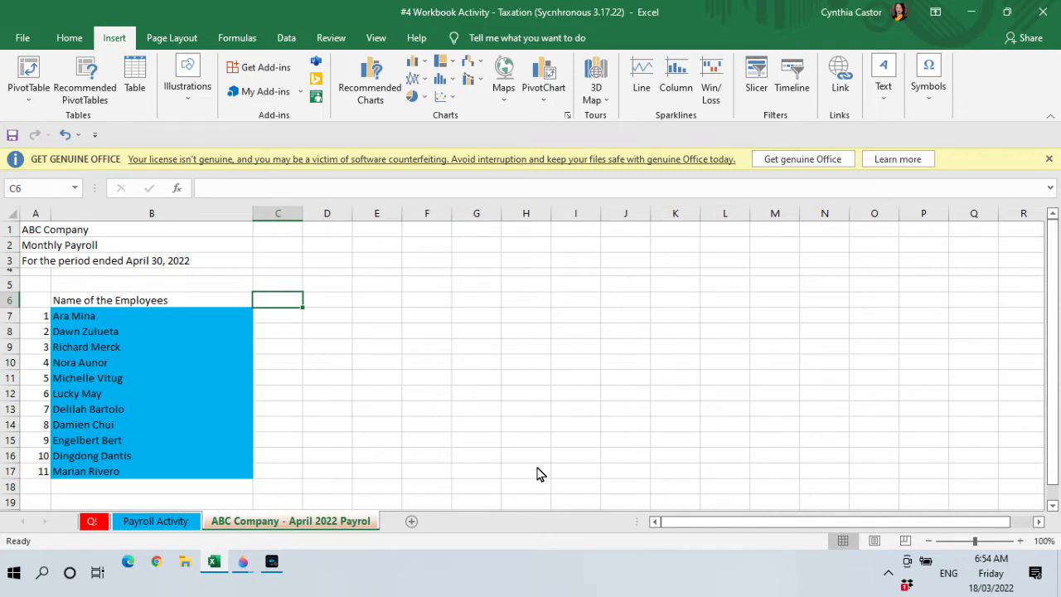
type("Pe")
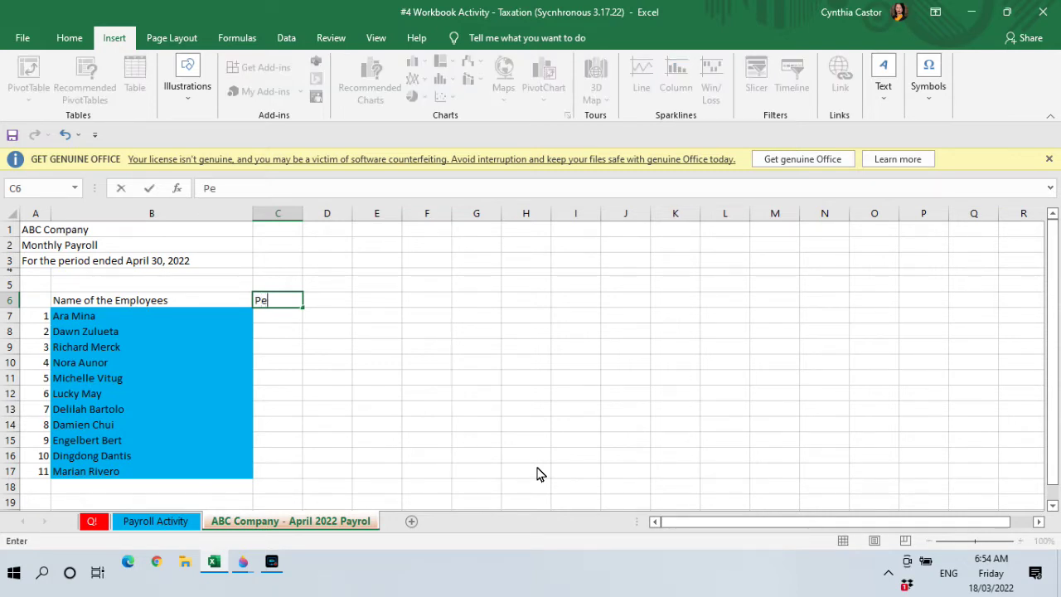
type("r Hour")
key("Tab")
type("Pe")
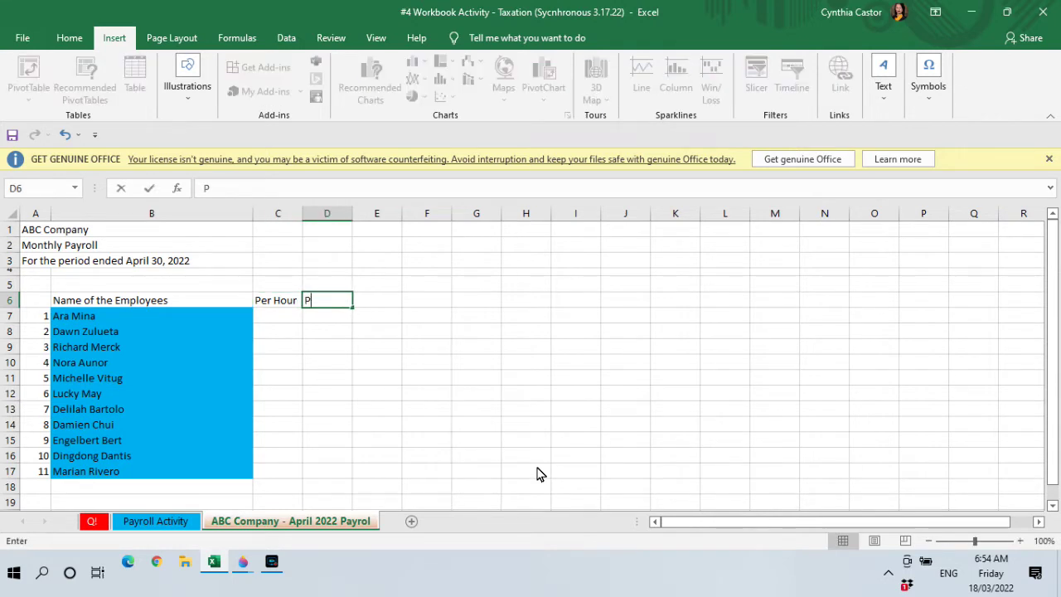
type("r D")
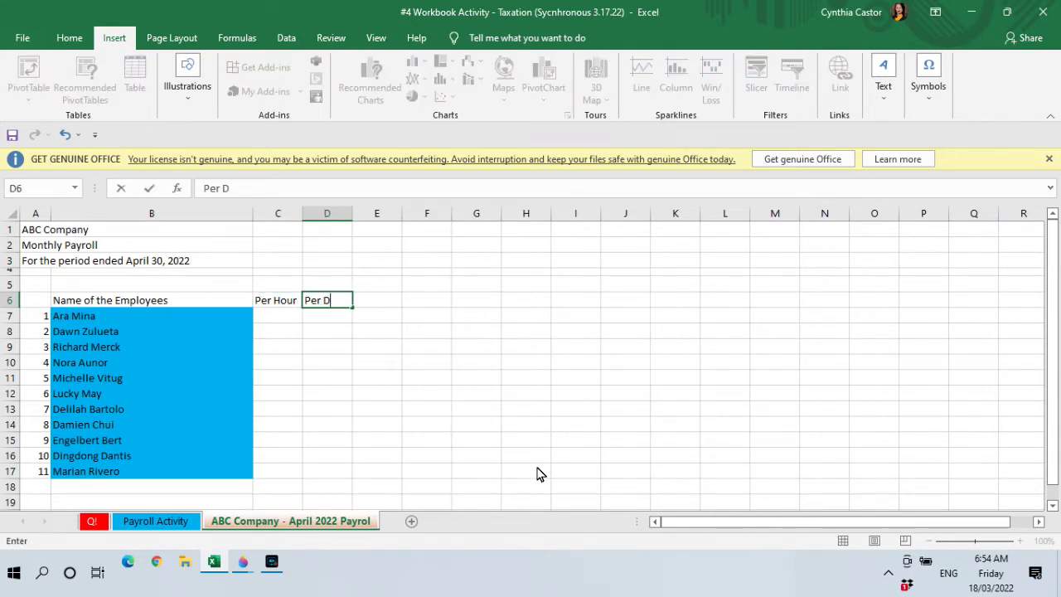
key("Tab")
type("Per Month")
key("Return")
Widen column E slightly to fit the "Per Month" heading.
key("Up")
key("Left")
key("Left")
key("Left")
key("Left")
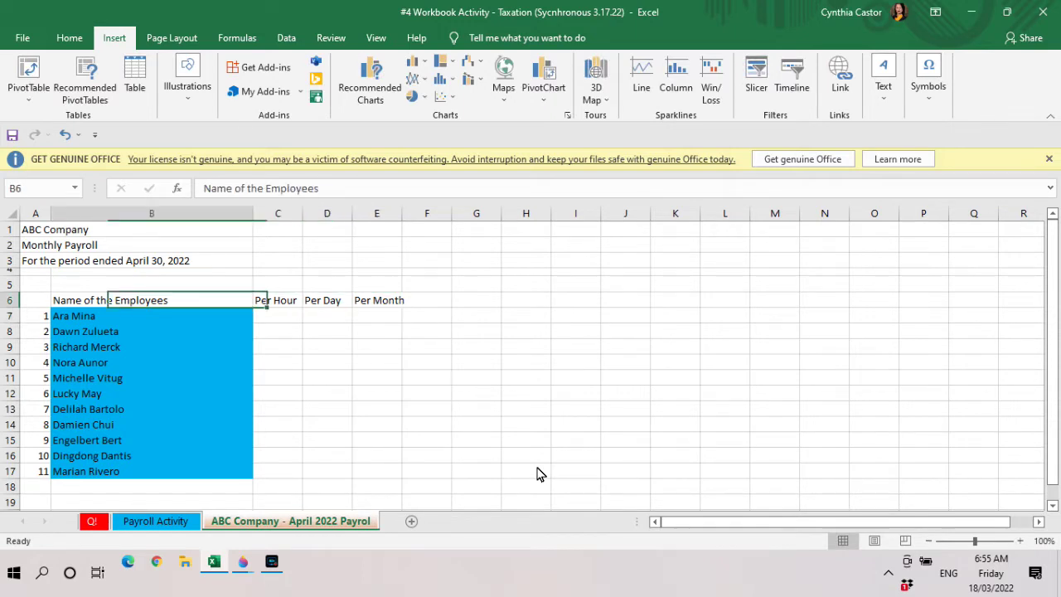
key("Right")
key("Right")
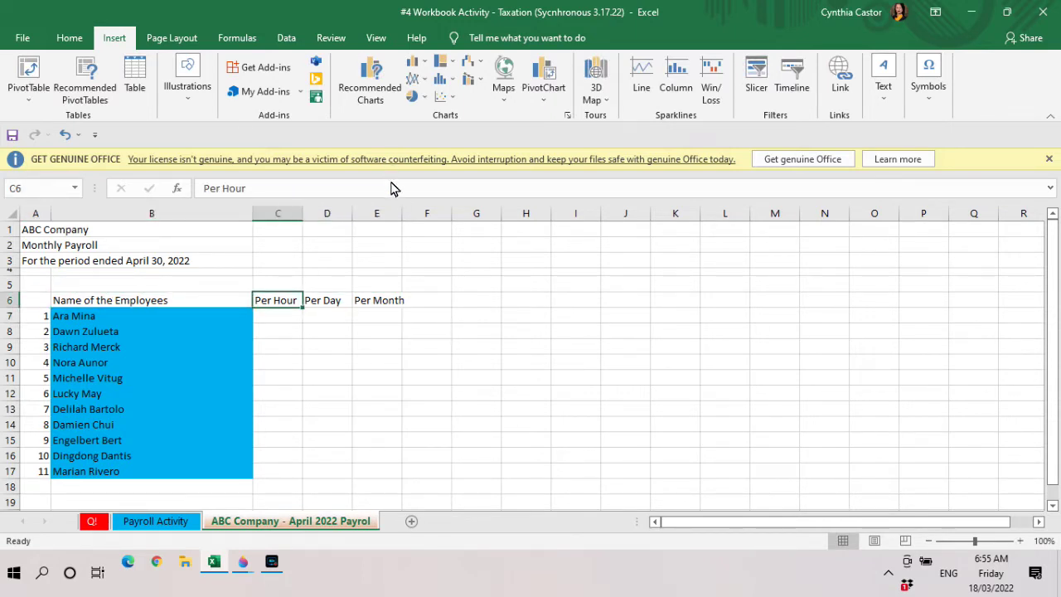
left_click_drag(402, 214, 410, 216)
Merge and center cells C5:E5 above the three rate headings.
left_click(278, 284)
left_click_drag(277, 284, 374, 293)
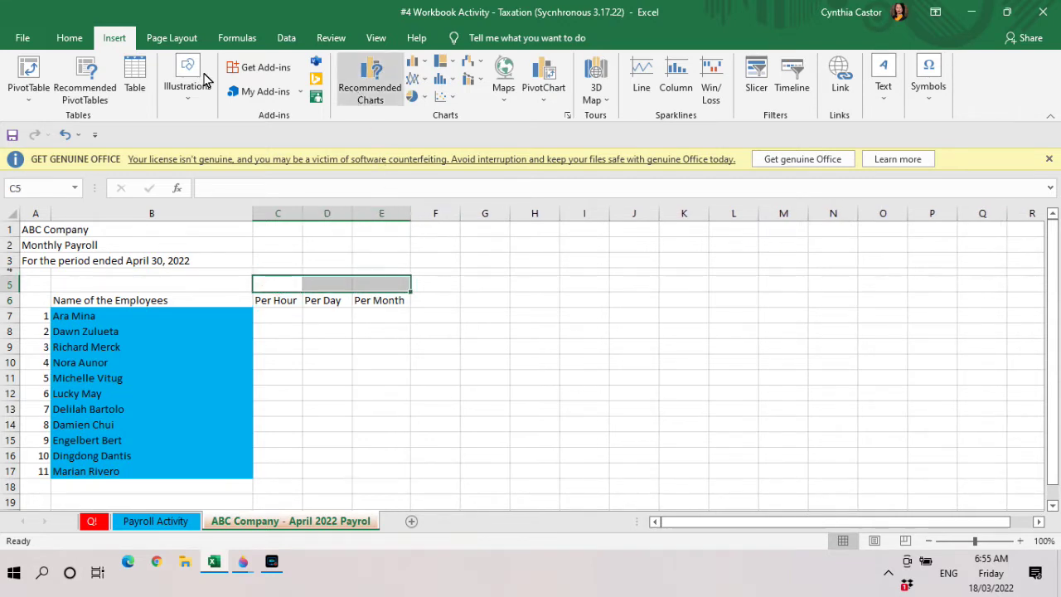
left_click(82, 46)
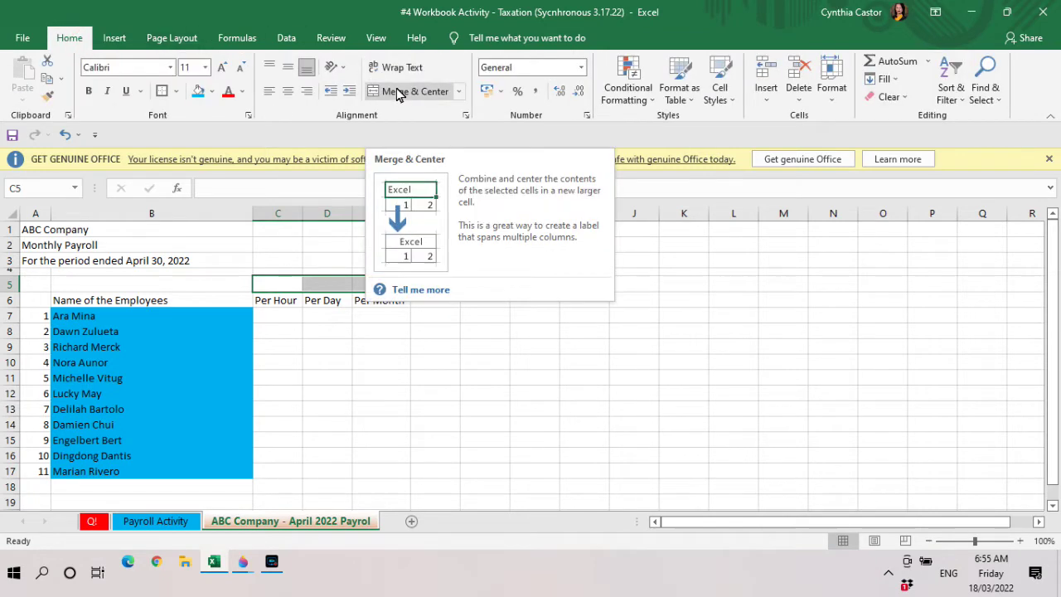
left_click(397, 93)
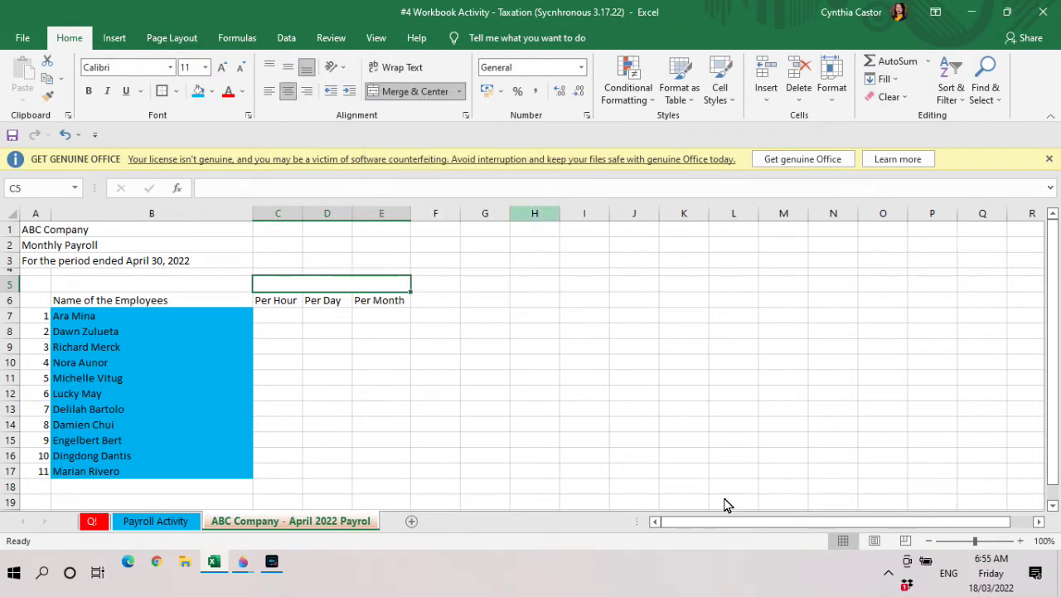
Enter the group heading "BASIS" in capitals in the merged cell C5:E5.
type("basic")
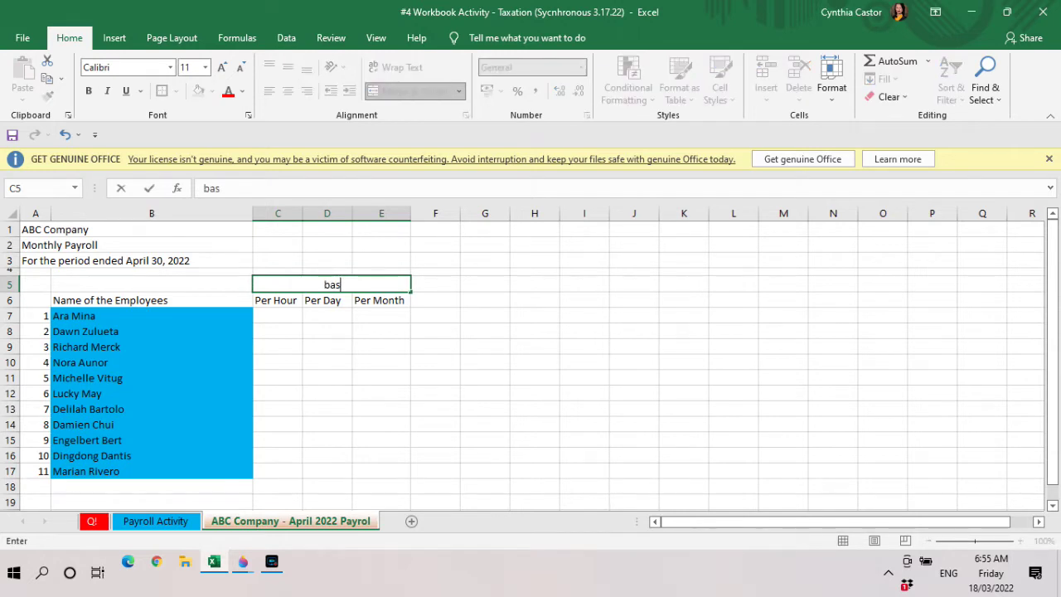
key("BackSpace")
key("BackSpace")
key("BackSpace")
key("BackSpace")
key("BackSpace")
type("BASIS")
key("Return")
key("Return")
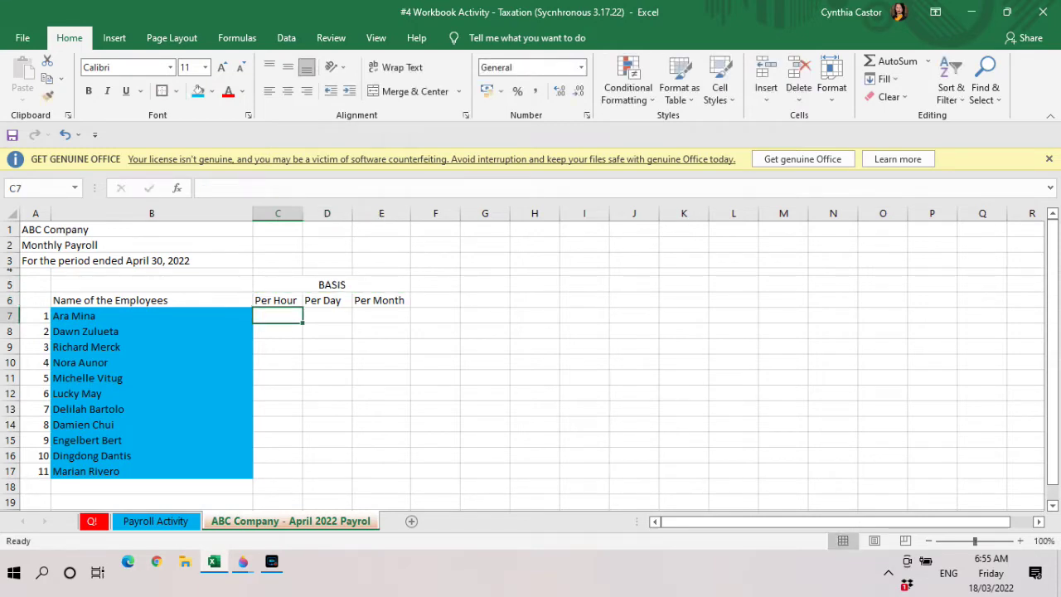
Copy the monthly salaries from C3:C13 of Payroll Activity to the payroll sheet at E7, and widen column E to fit the amounts.
left_click(160, 524)
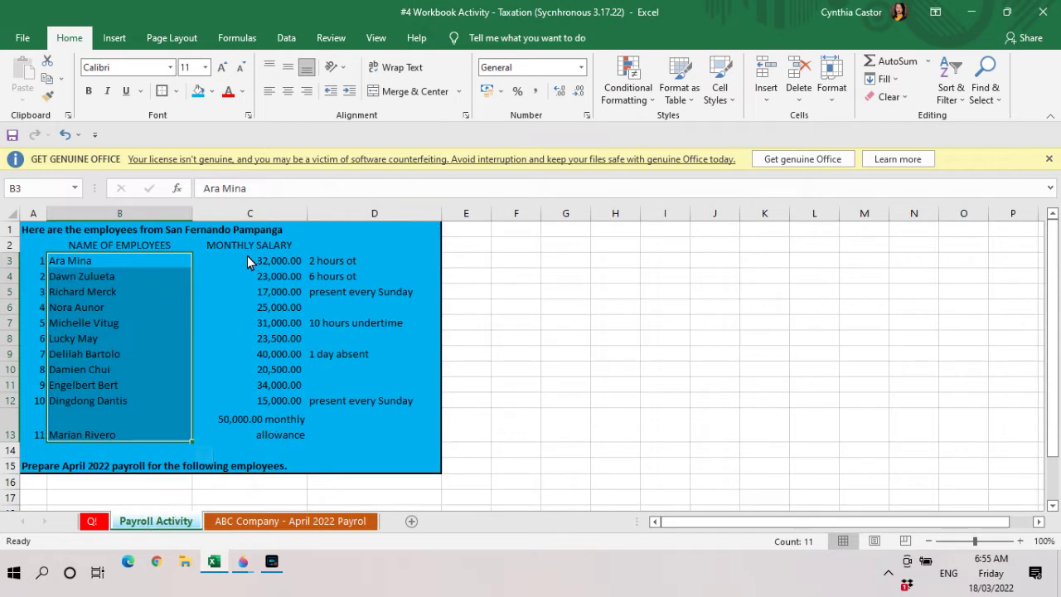
left_click(248, 262)
left_click_drag(248, 262, 269, 417)
right_click(268, 417)
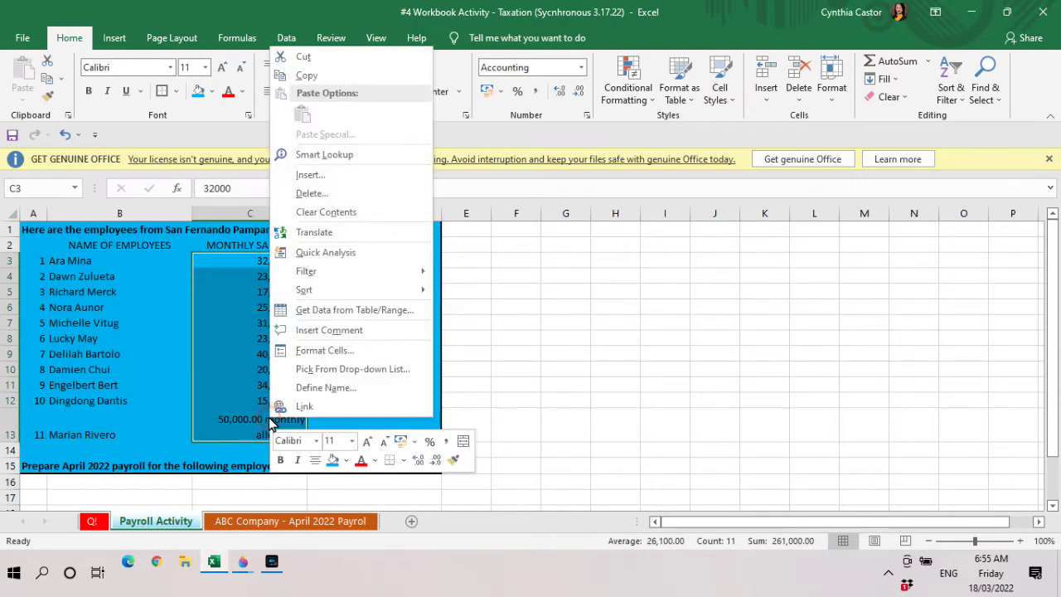
left_click(313, 75)
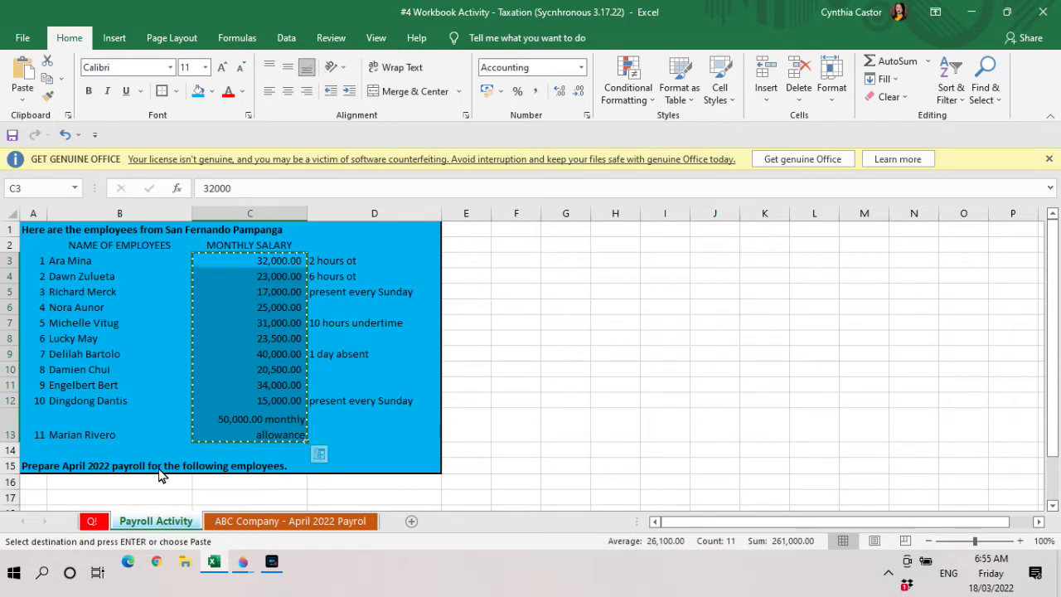
left_click(237, 521)
left_click(380, 318)
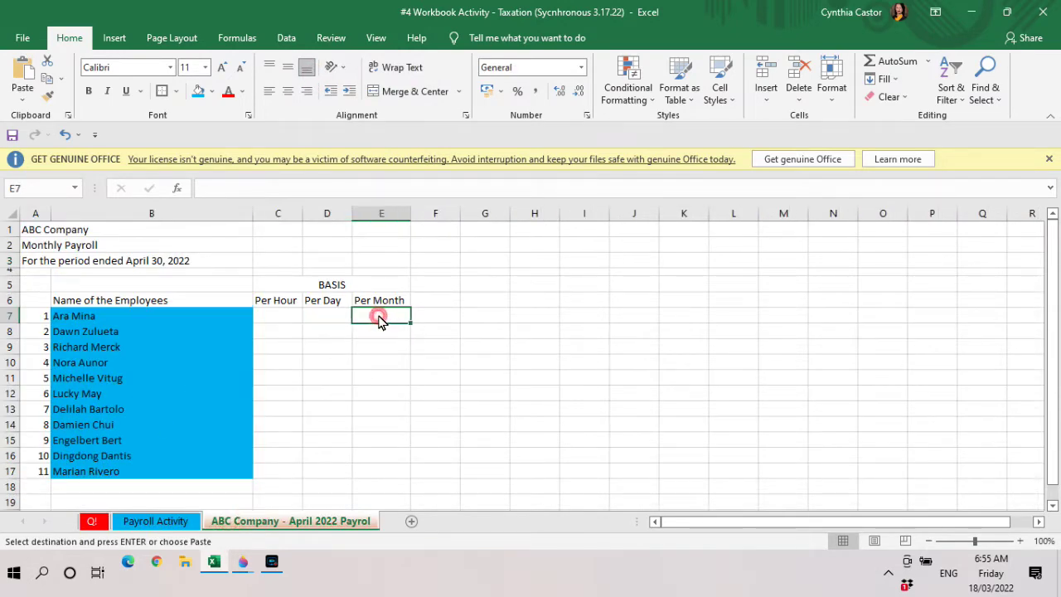
key("Return")
left_click_drag(411, 213, 432, 219)
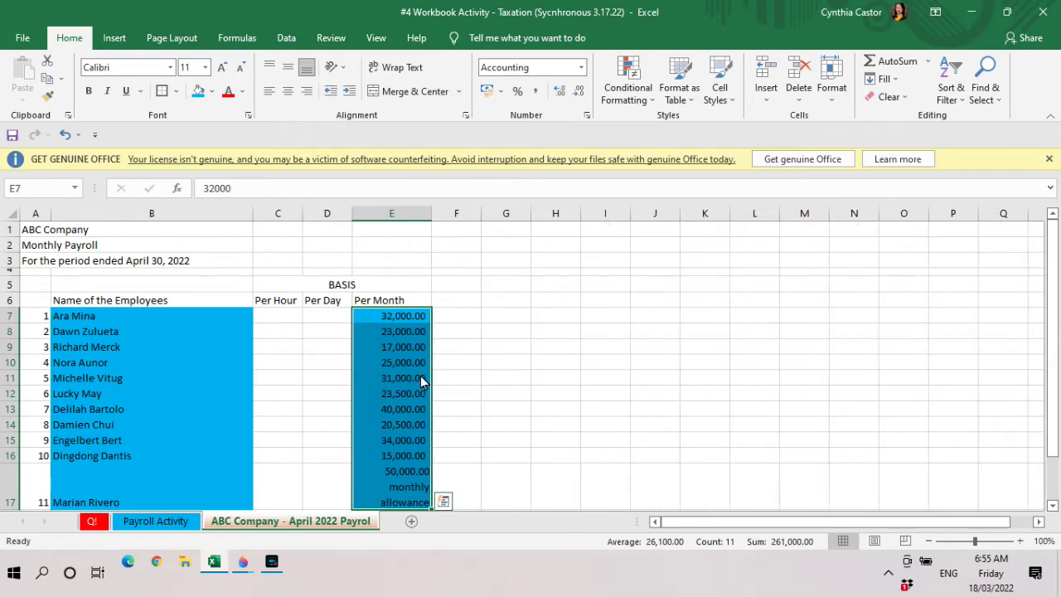
Replace the monthly allowance text in E17 with the plain amount 50000.
left_click(422, 379)
key("Return")
key("Down")
key("Down")
key("Down")
key("Down")
key("Down")
key("Down")
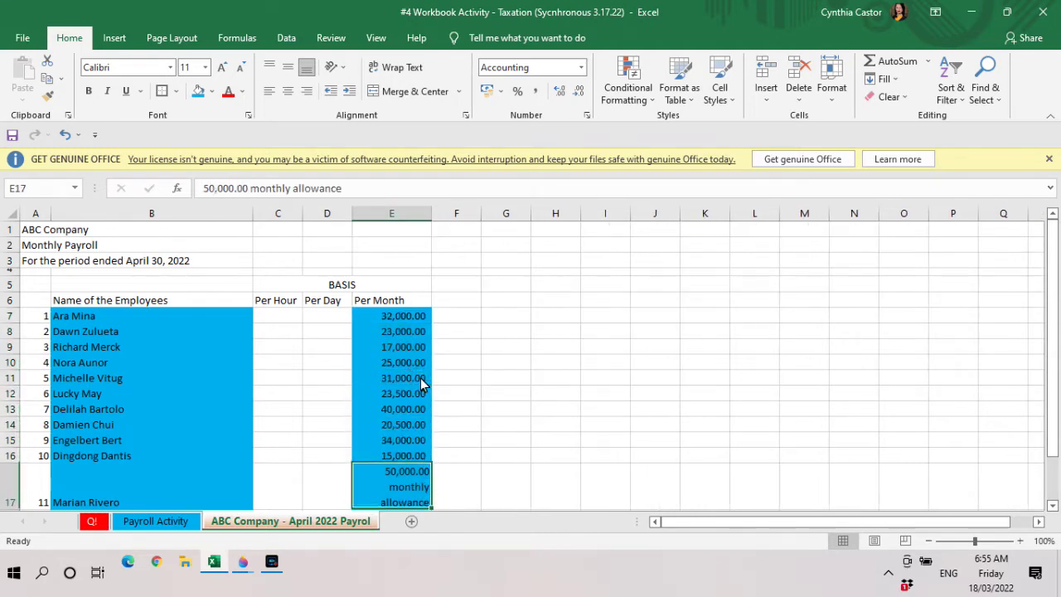
key("Up")
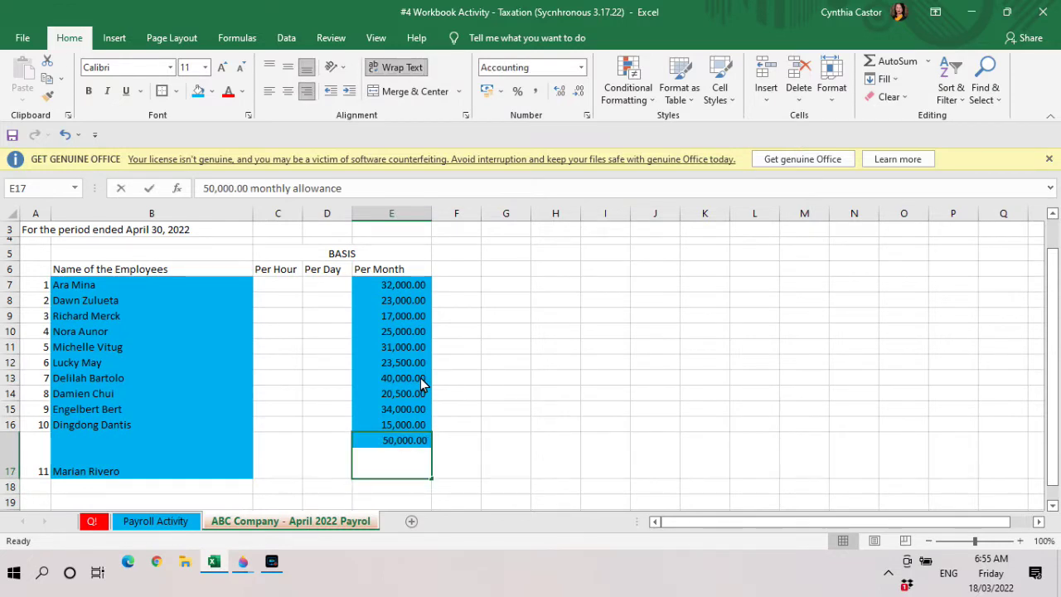
type("50000")
key("Return")
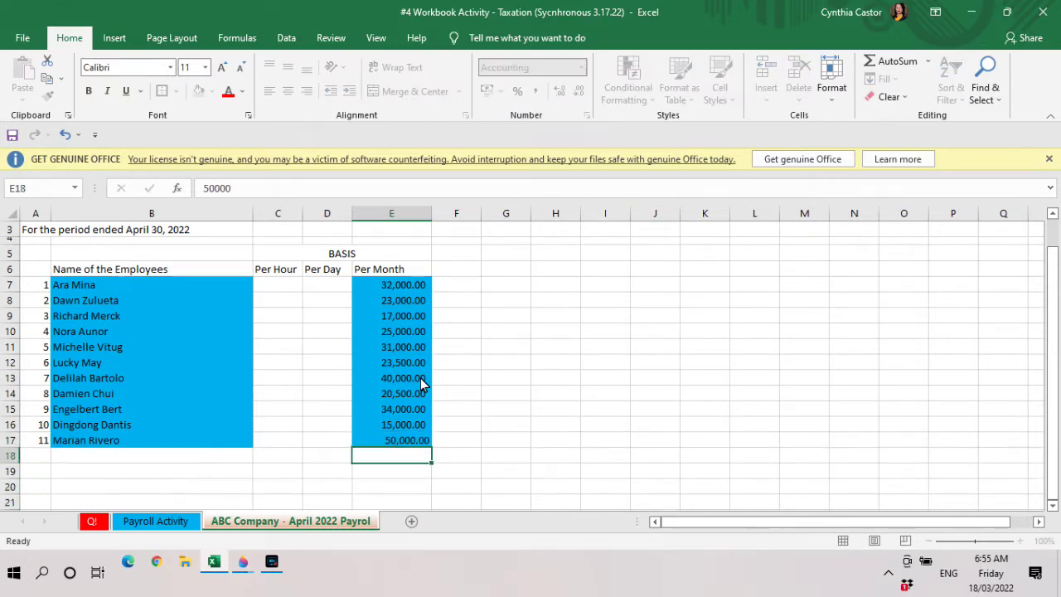
key("Up")
key("Left")
key("Left")
key("Left")
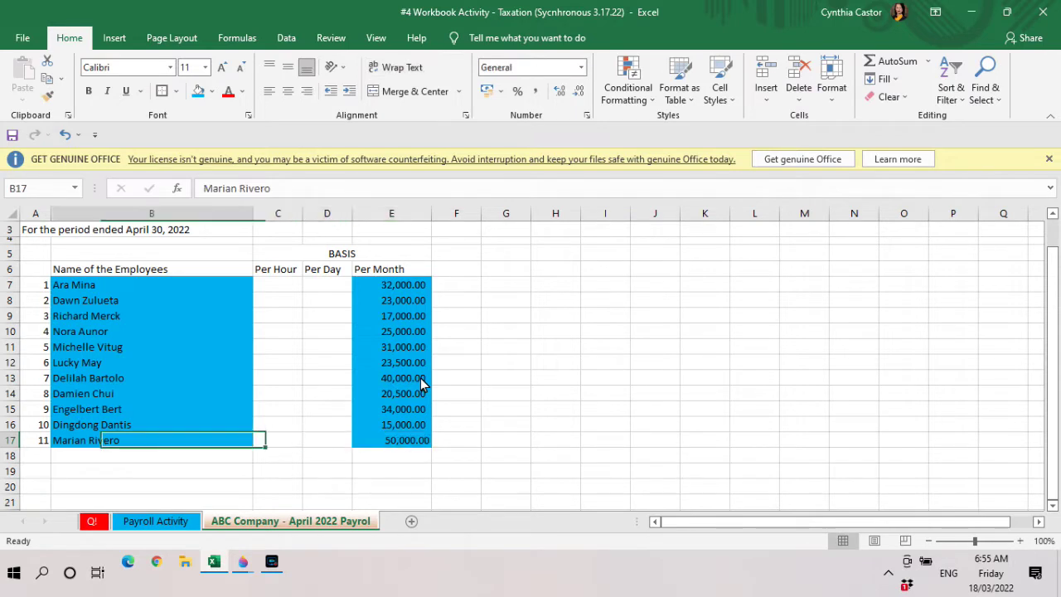
key("Up")
key("Up")
key("Up")
key("Up")
key("Up")
key("Up")
key("Up")
key("Up")
key("Up")
key("Up")
key("Up")
key("Up")
key("Up")
key("Up")
key("Up")
key("Up")
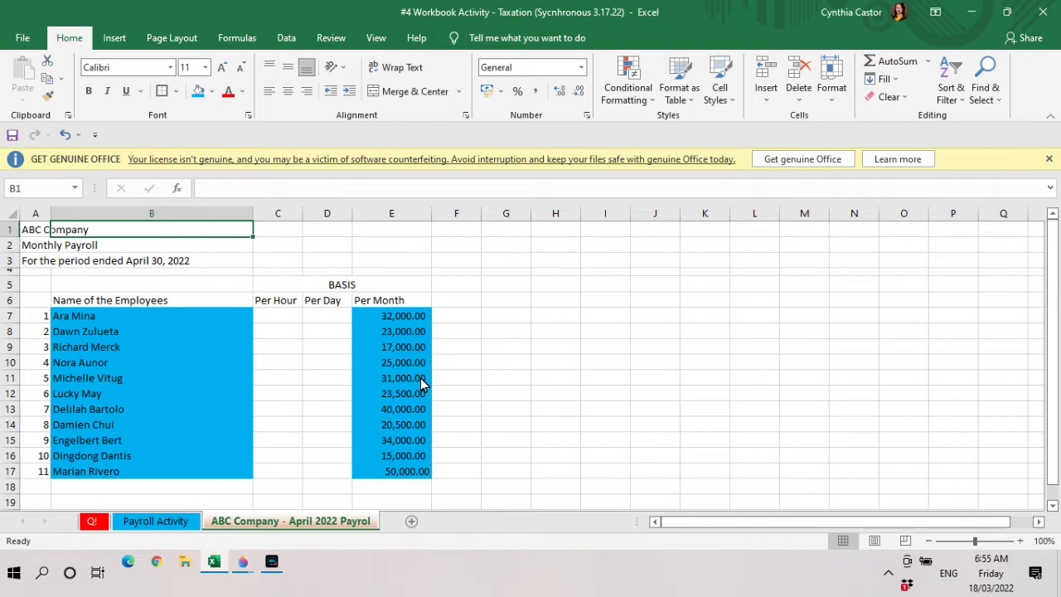
key("Left")
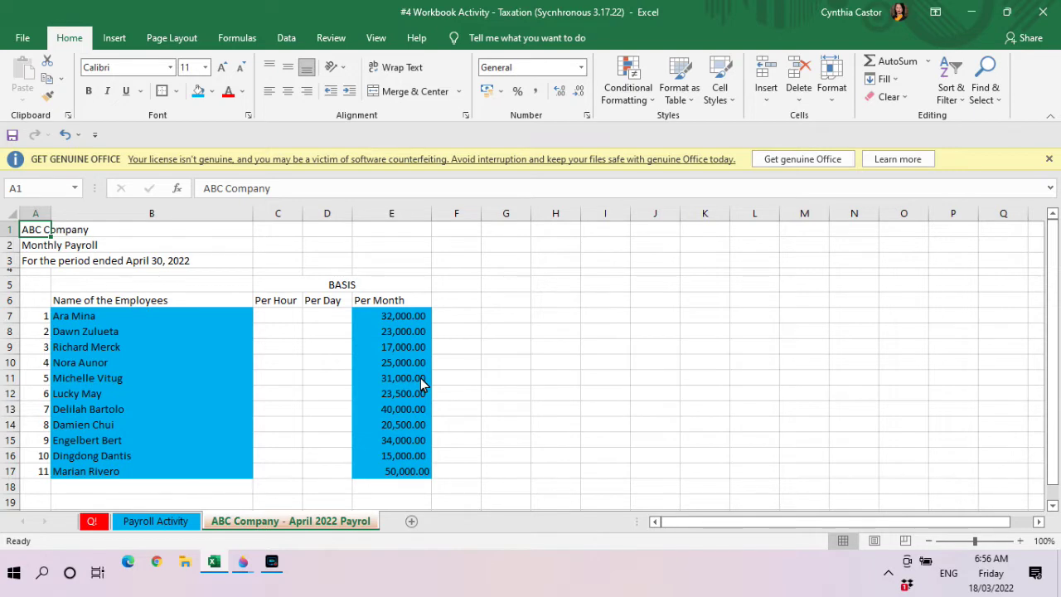
left_click(414, 319)
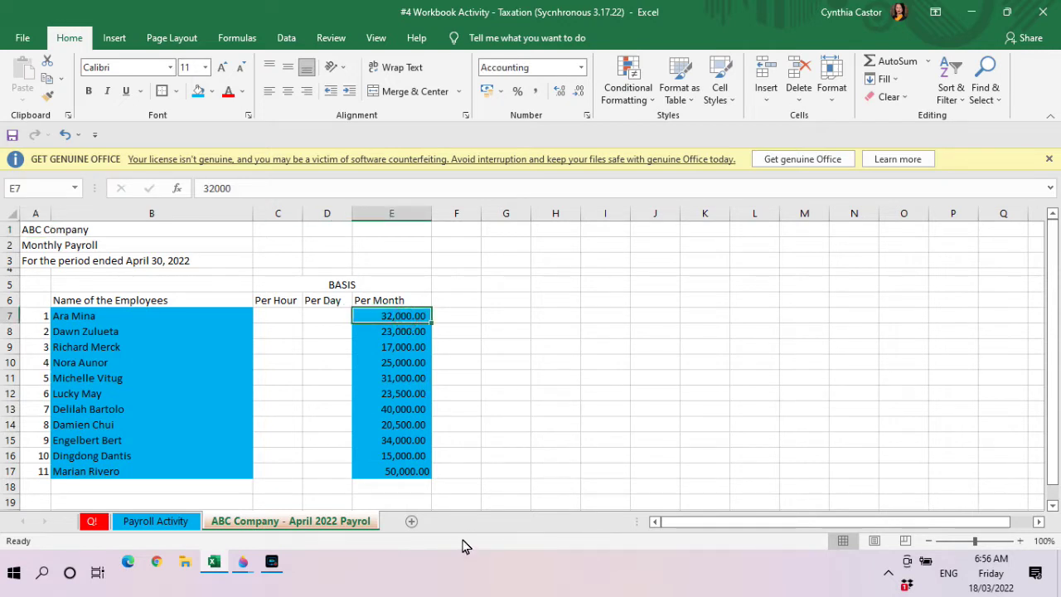
Enter the daily rate formula =E7/26 in D7 for the first employee.
left_click(326, 321)
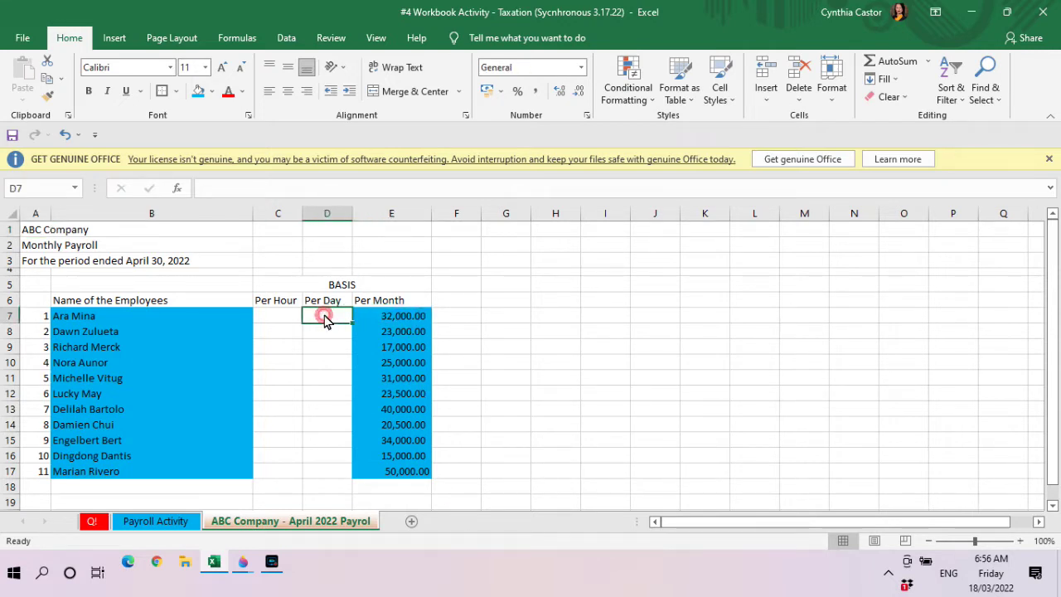
type("=")
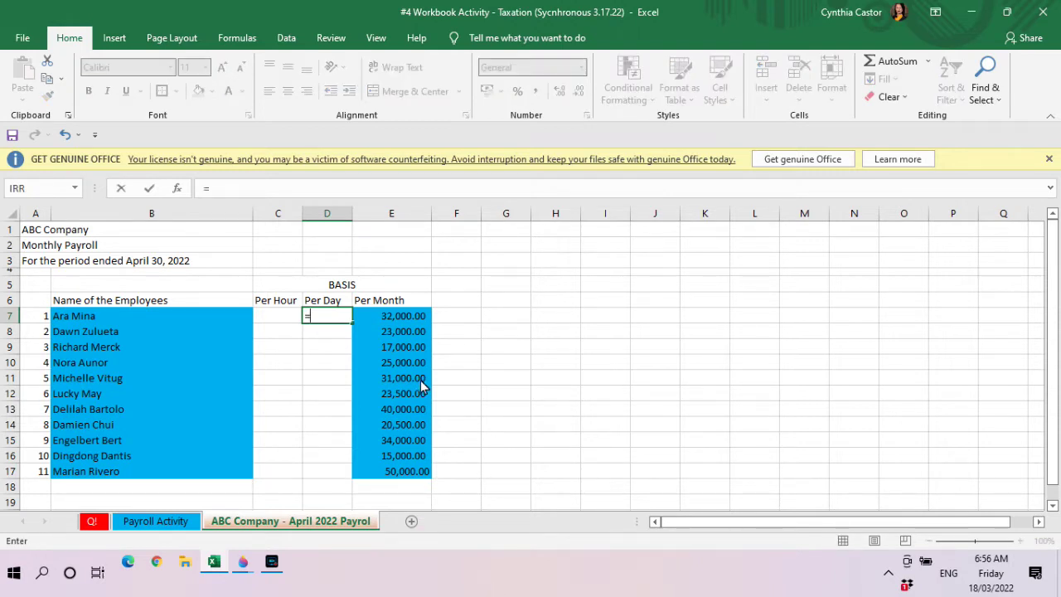
left_click(410, 322)
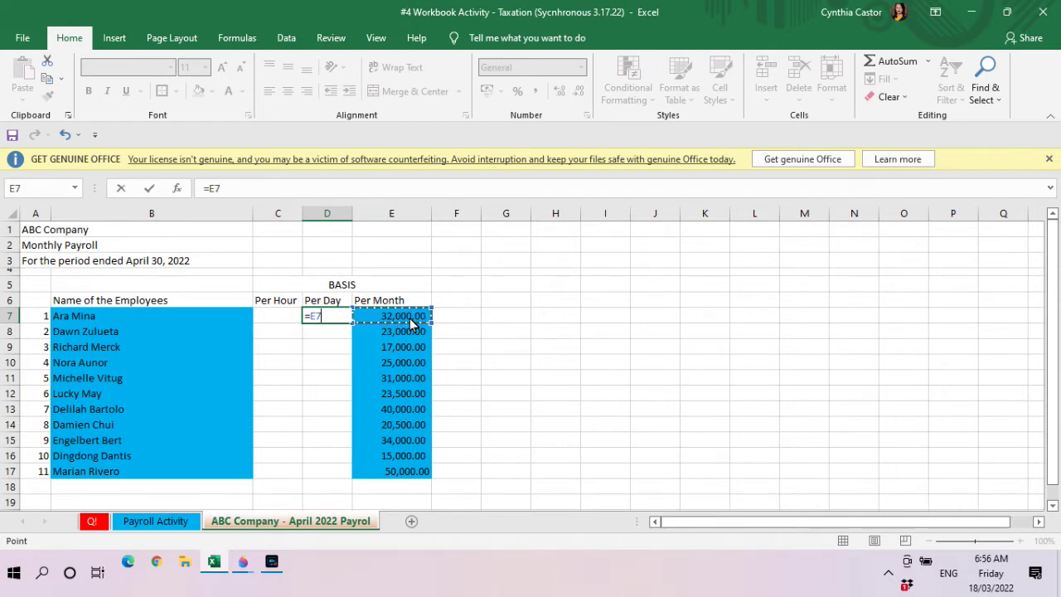
type("/26")
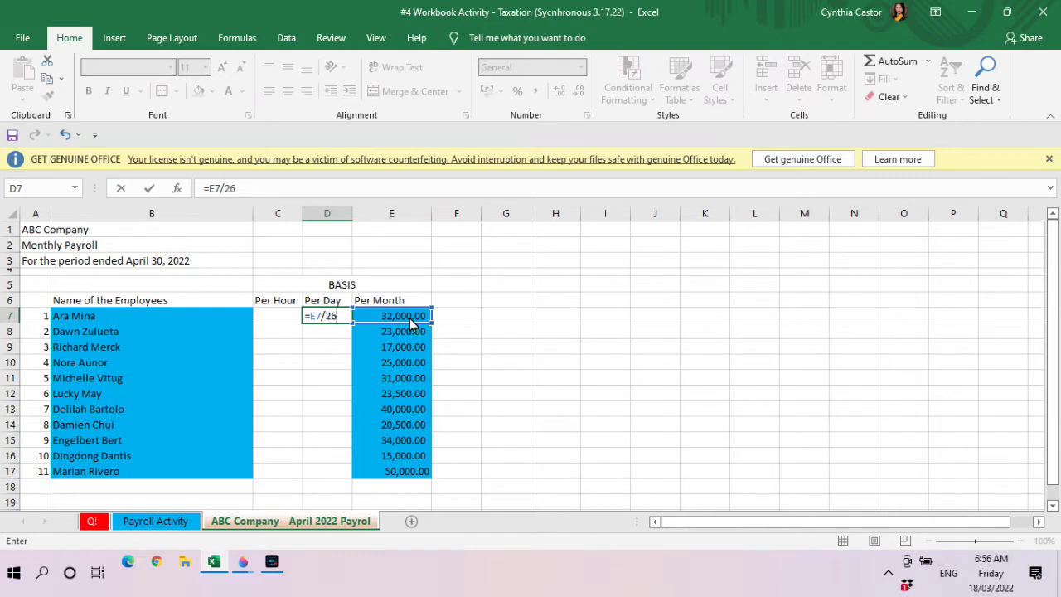
key("Return")
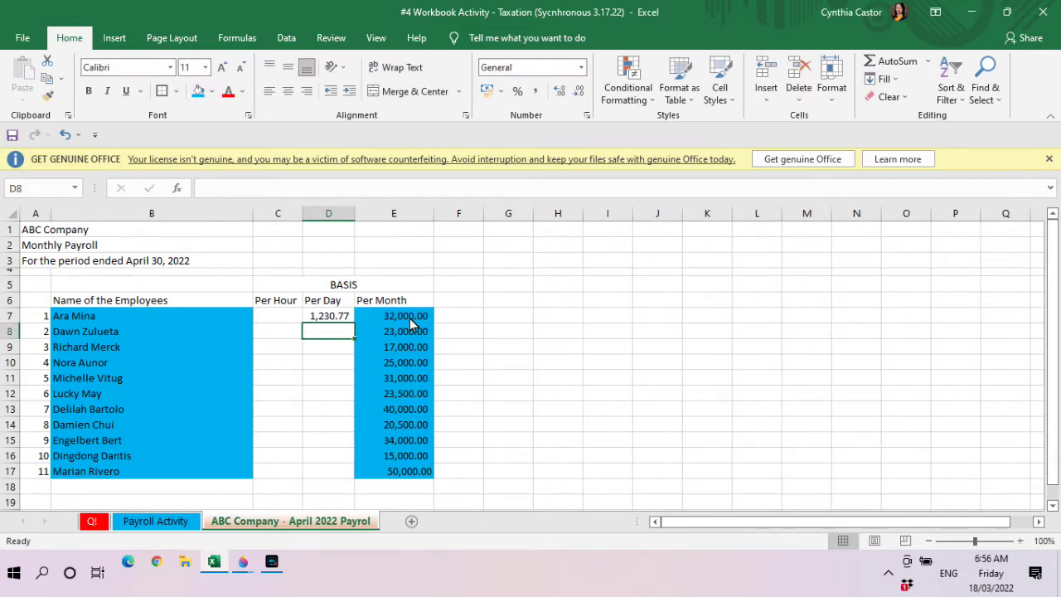
Copy the daily rate formula from D7 to D8:D17 for the remaining employees.
left_click(332, 320)
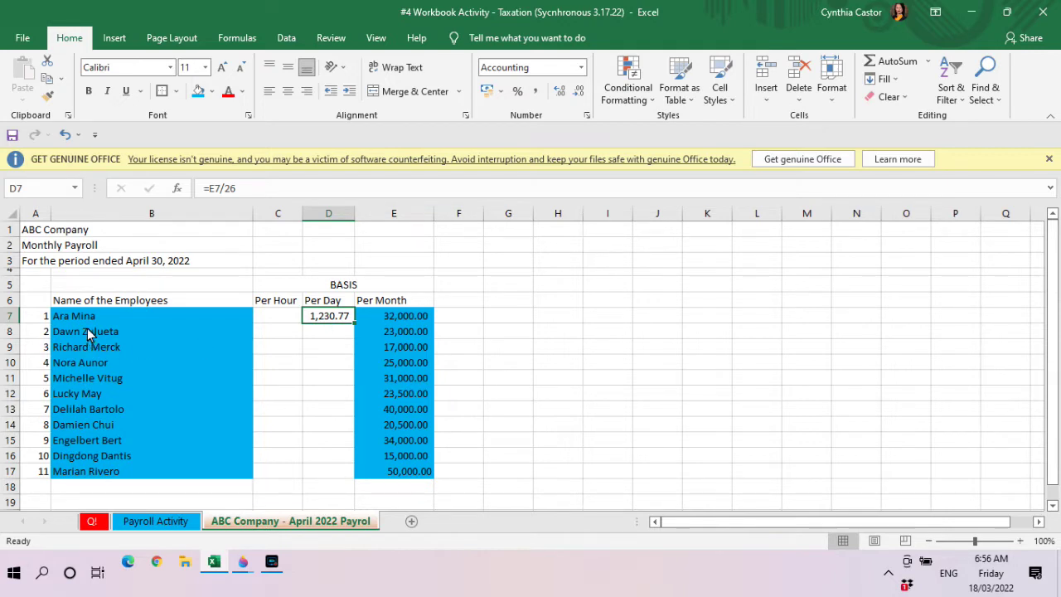
left_click(323, 340)
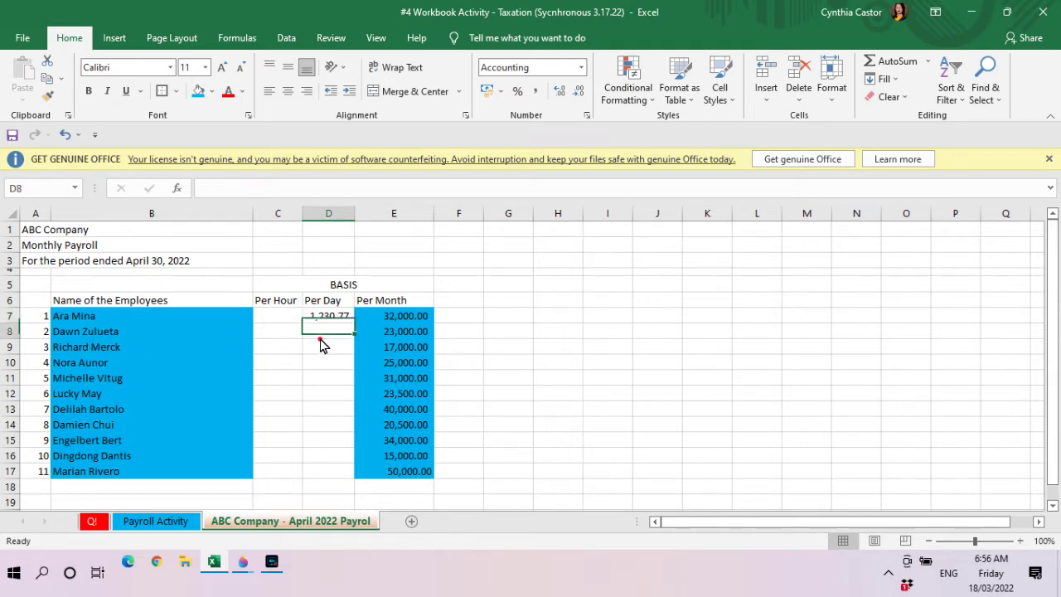
left_click(327, 320)
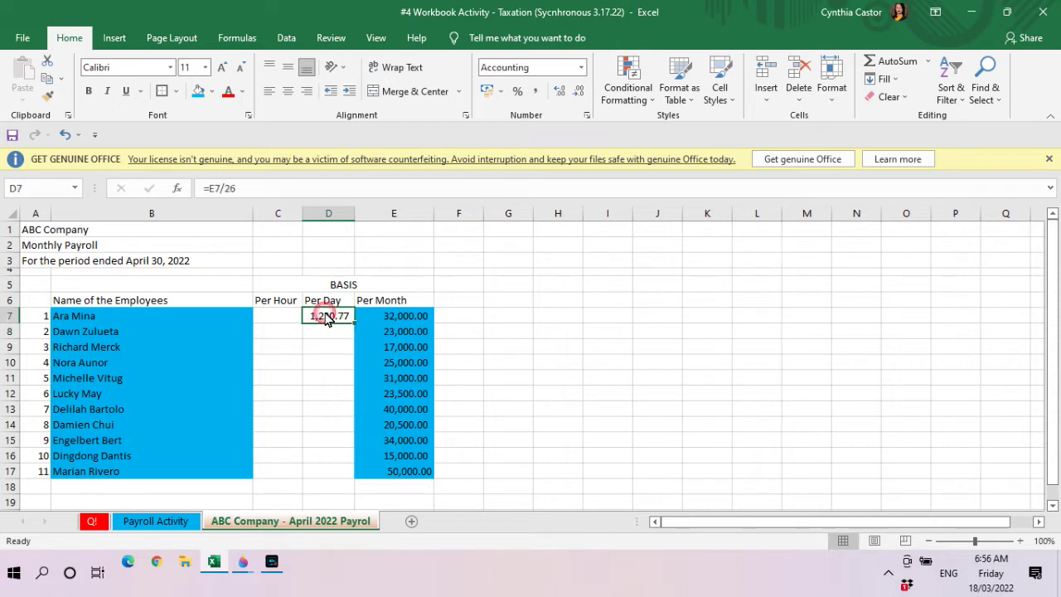
right_click(328, 320)
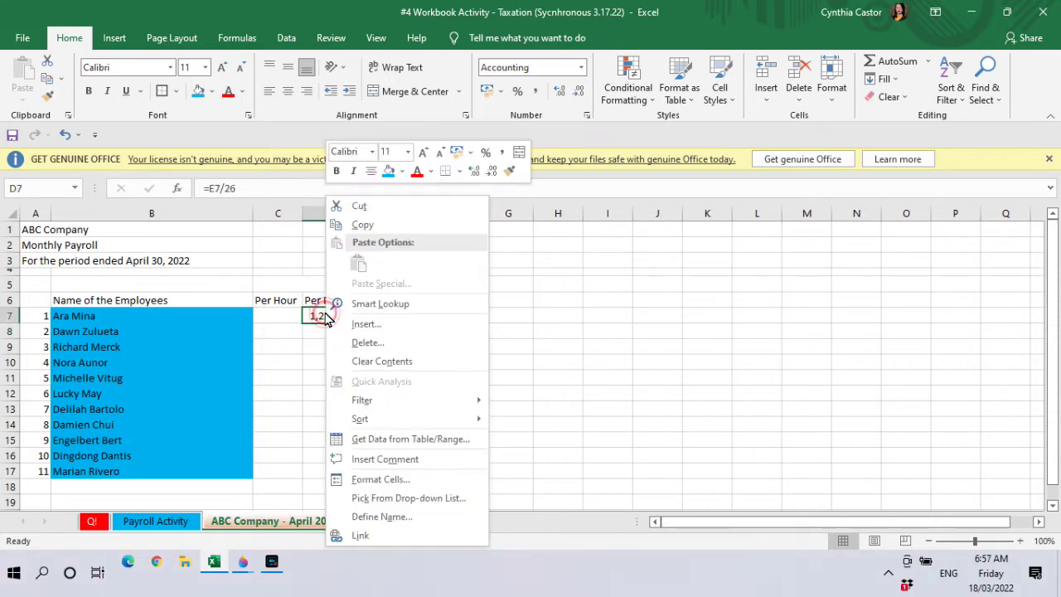
left_click(377, 225)
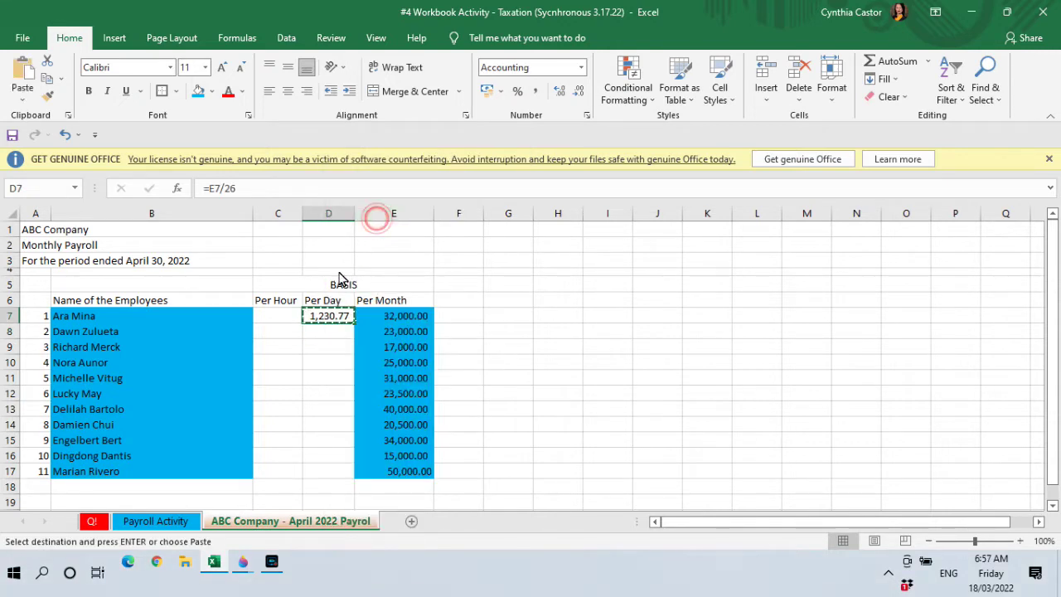
left_click_drag(327, 331, 339, 476)
key("Return")
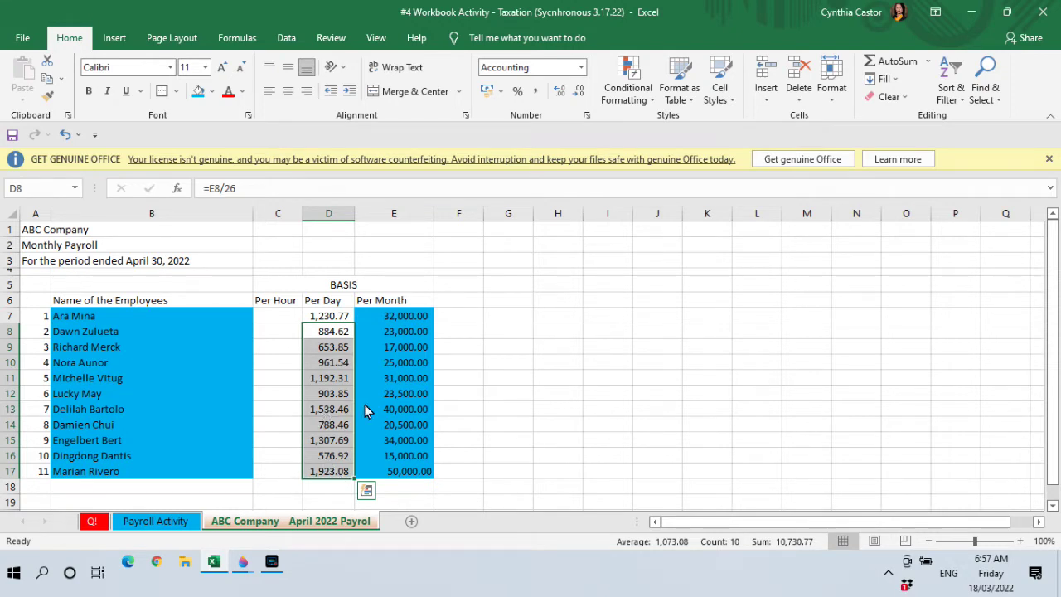
Enter the hourly rate formula =D7/8 in C7 for the first employee.
left_click(280, 318)
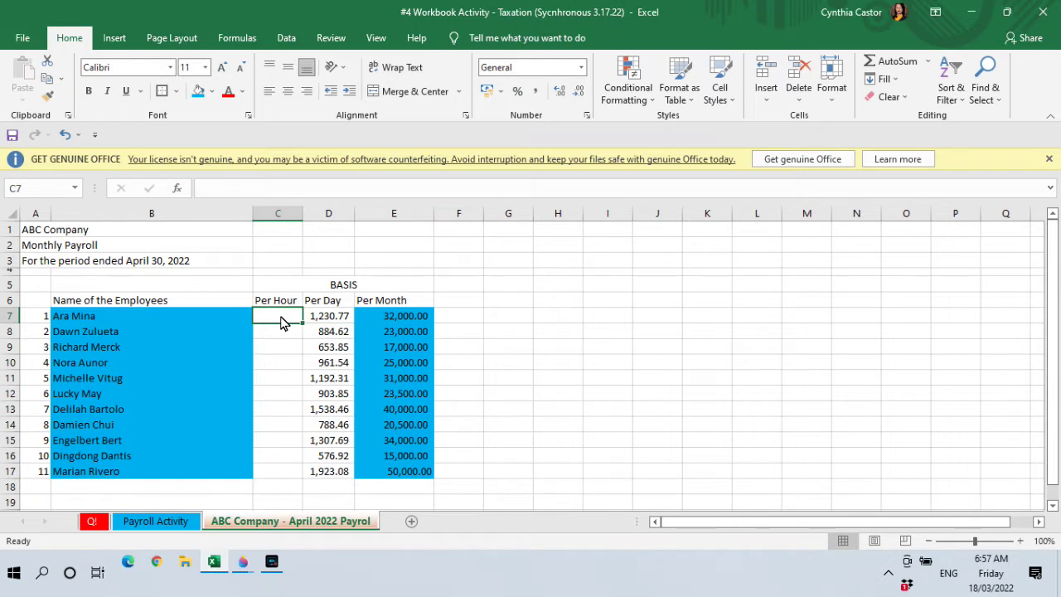
type("=")
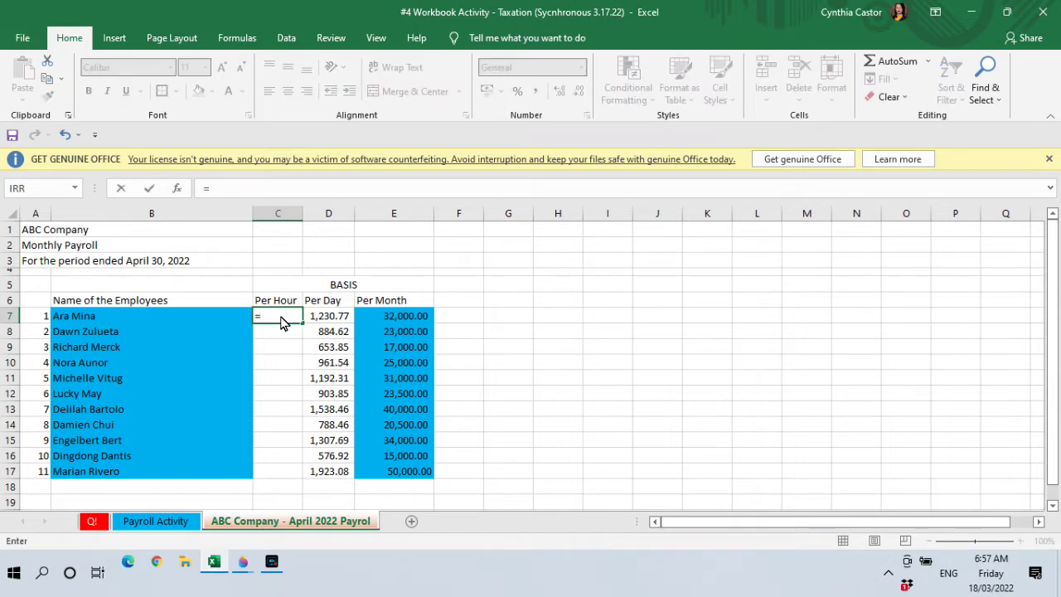
left_click(330, 320)
type("/")
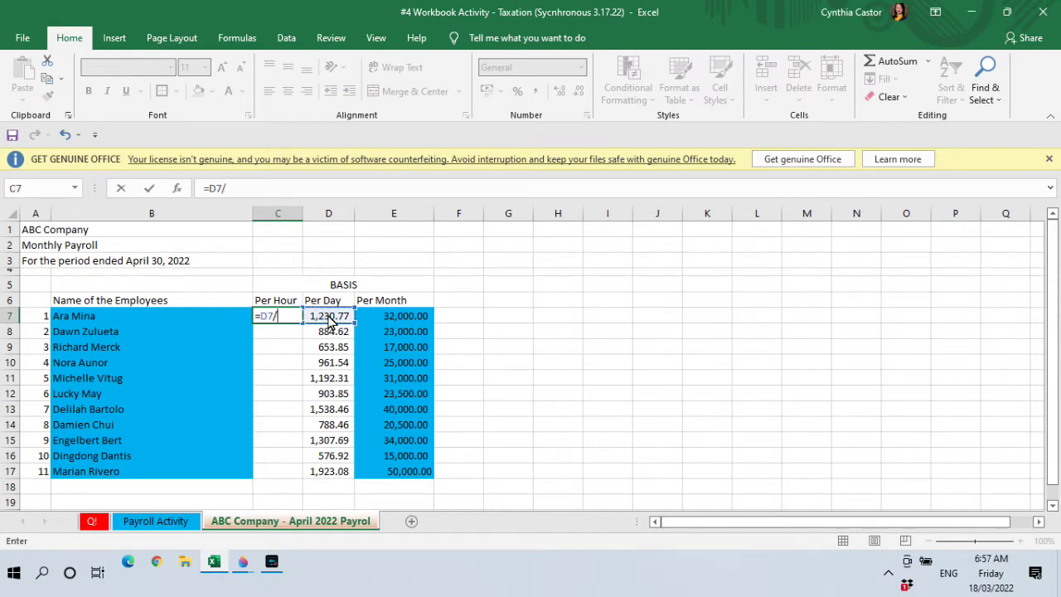
type("8")
key("Return")
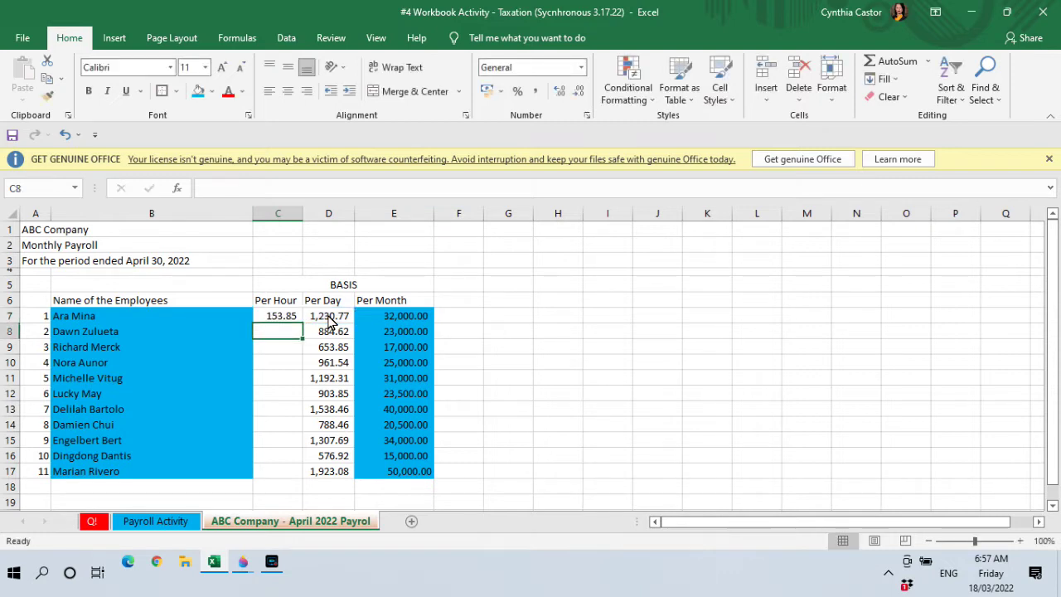
Copy the hourly rate formula from C7 to C8:C17 for the remaining employees.
left_click(280, 319)
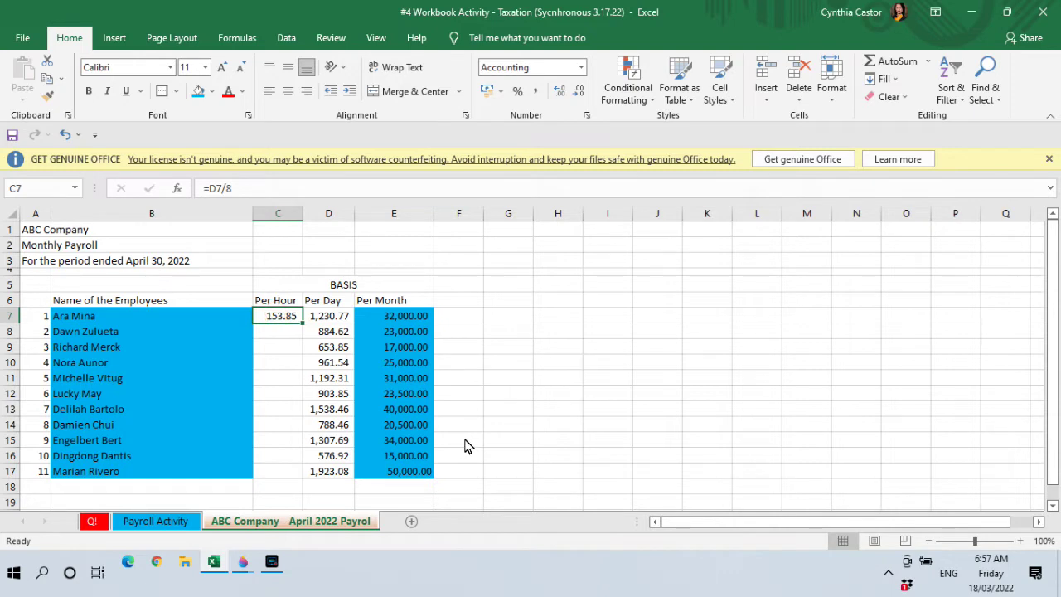
right_click(276, 323)
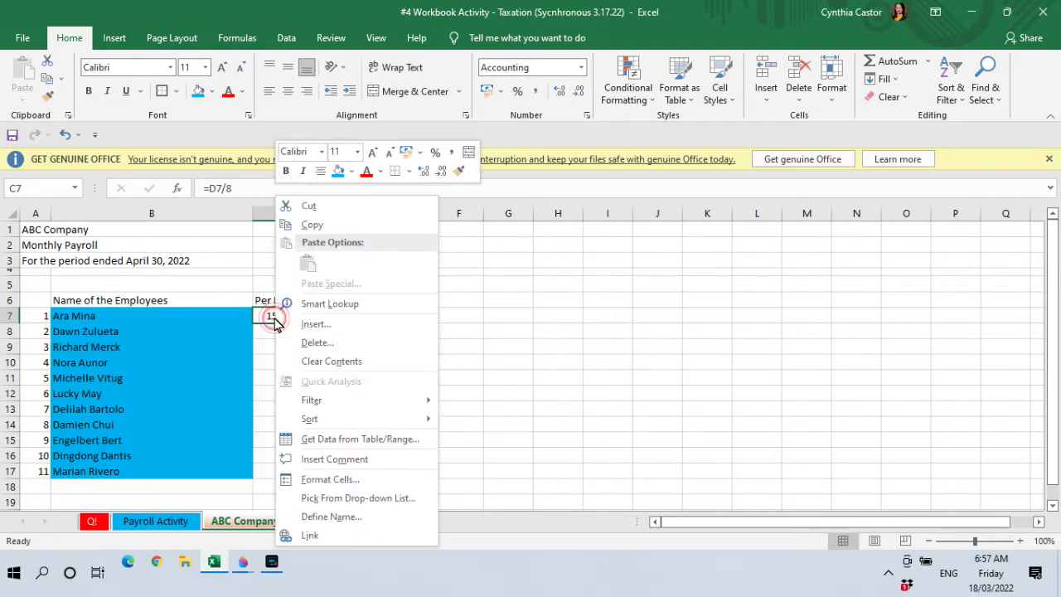
left_click(330, 231)
left_click_drag(278, 332, 281, 449)
left_click_drag(282, 471, 282, 473)
key("Return")
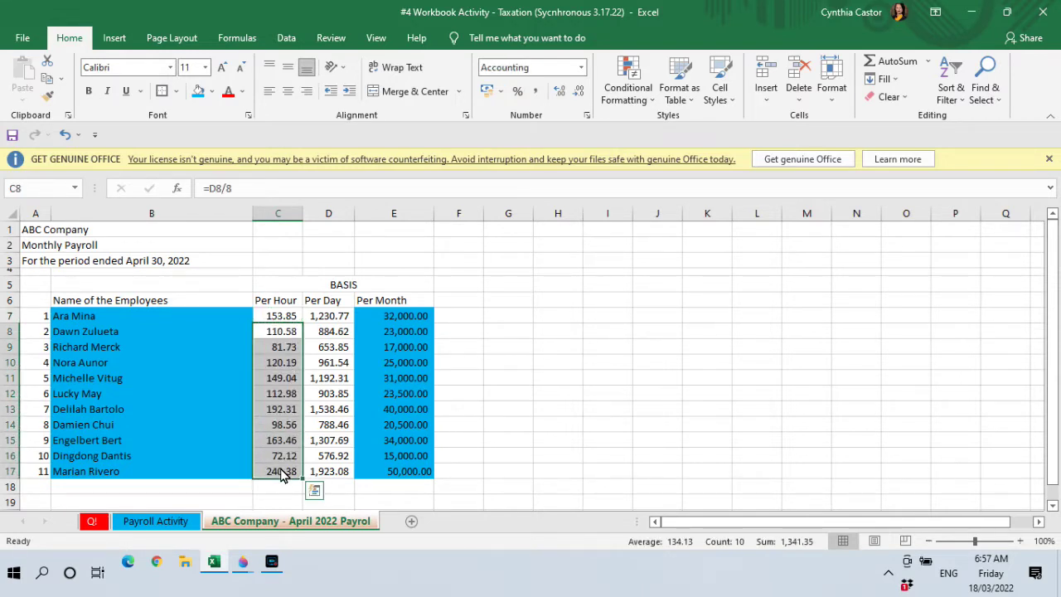
Insert a blank row 7 between the headings and the first employee, and shrink it to a thin spacer.
left_click(329, 424)
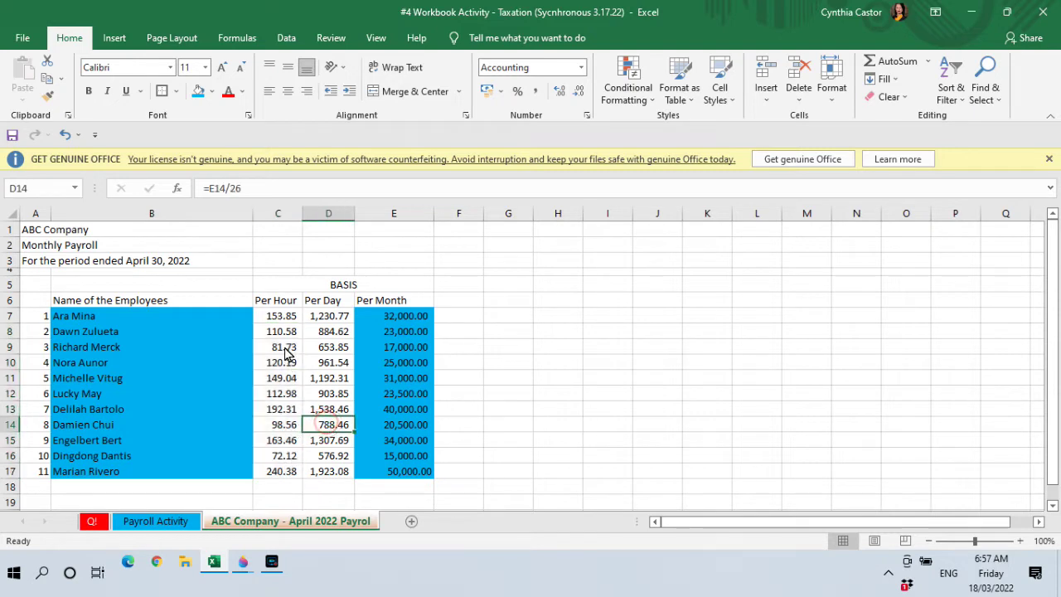
left_click(274, 300)
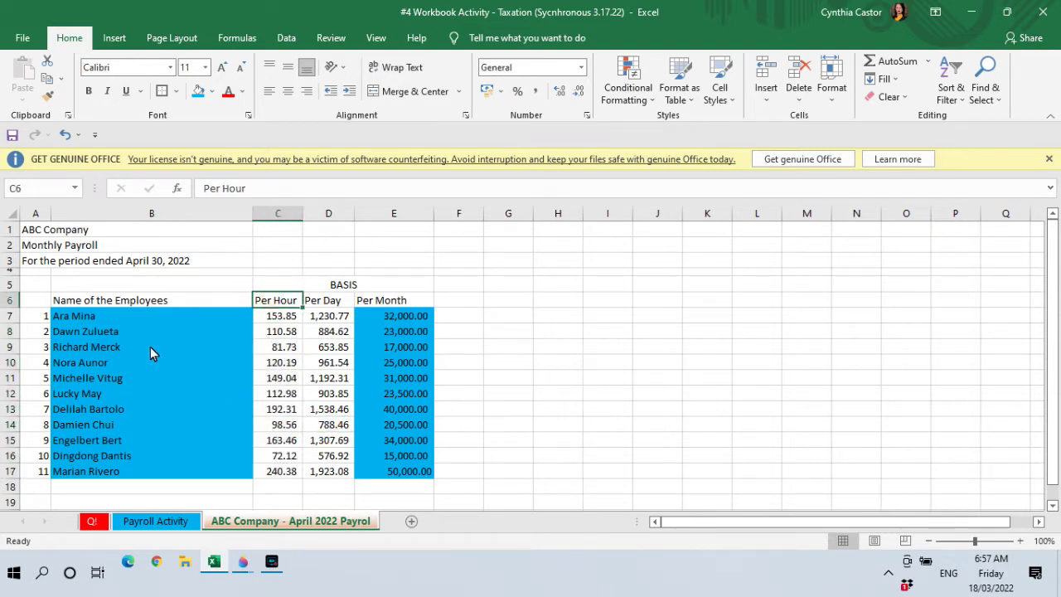
left_click(8, 318)
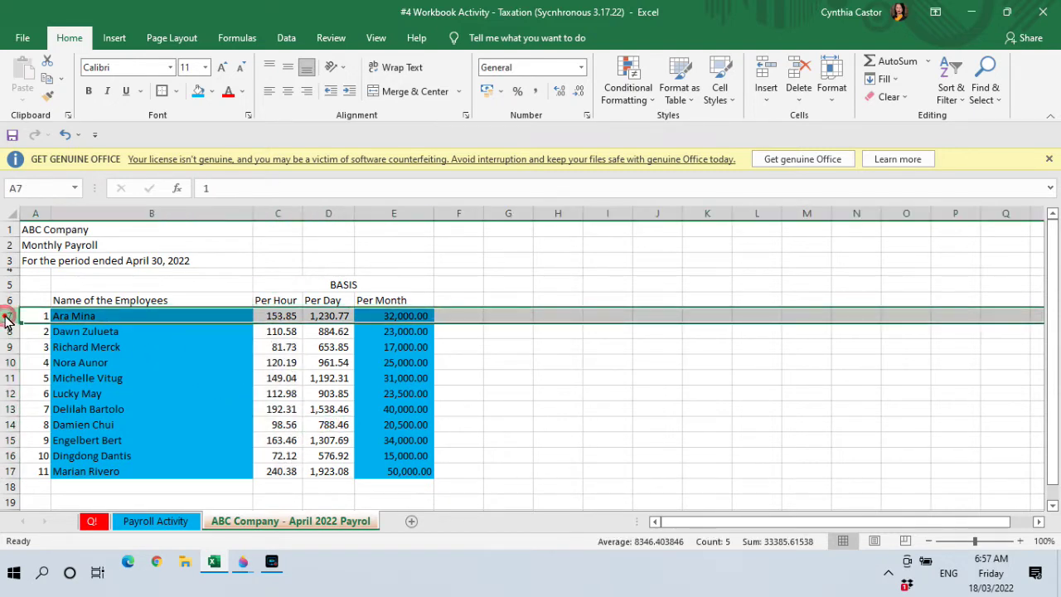
right_click(6, 320)
left_click(88, 190)
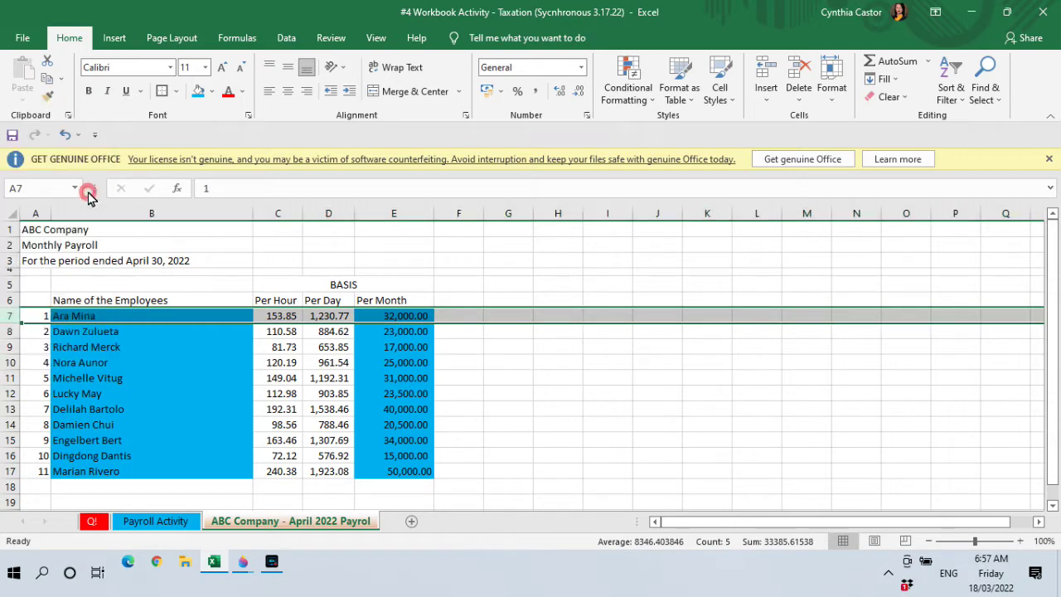
left_click_drag(12, 324, 12, 314)
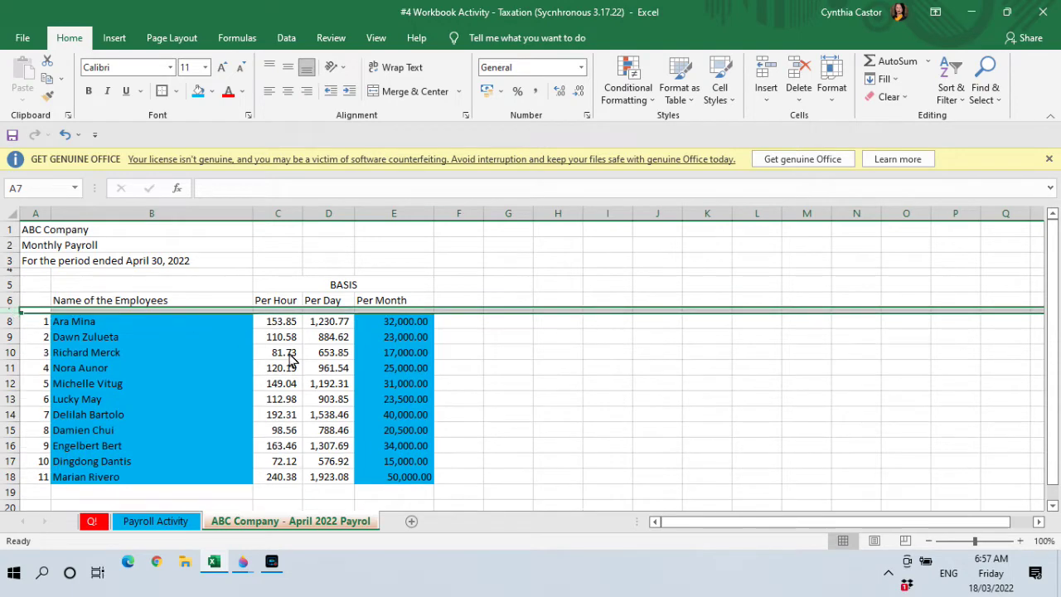
Insert a blank column C before the Per Hour column as a narrow spacer with no fill.
left_click(325, 374)
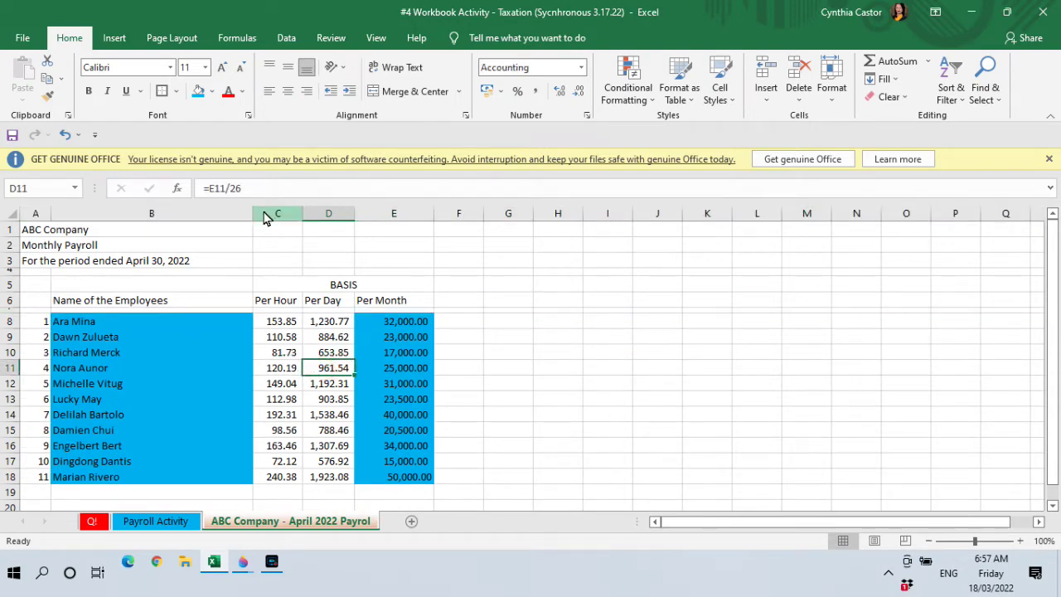
left_click(263, 214)
right_click(264, 214)
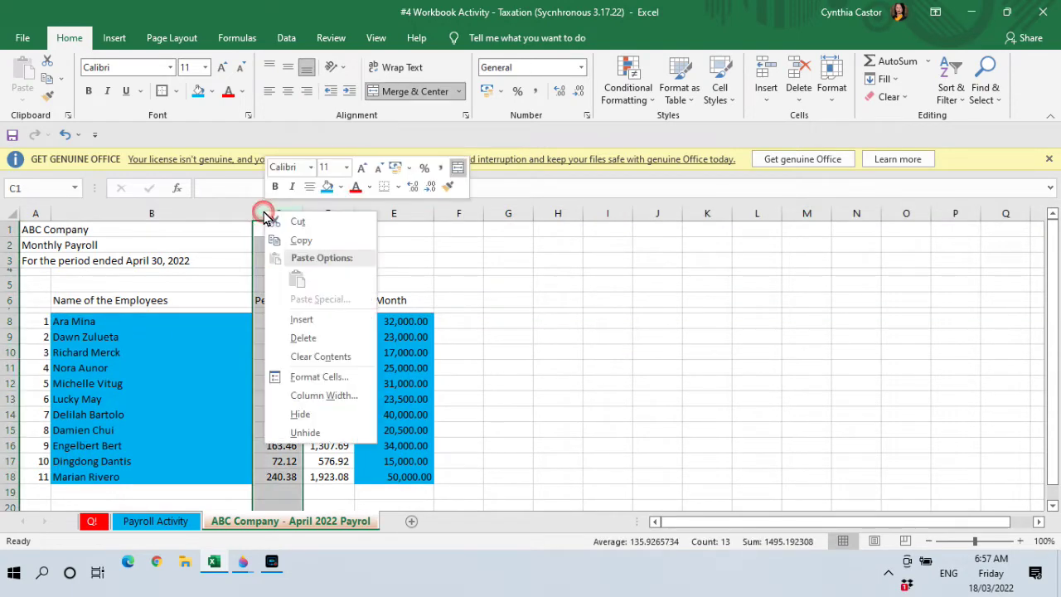
left_click(288, 320)
left_click_drag(456, 214, 259, 244)
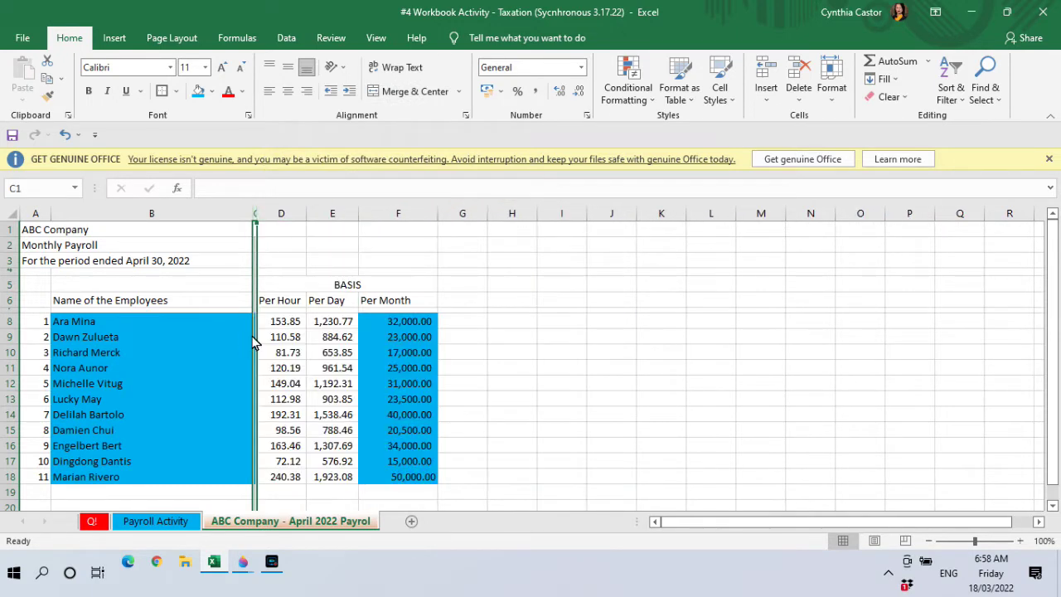
left_click(212, 92)
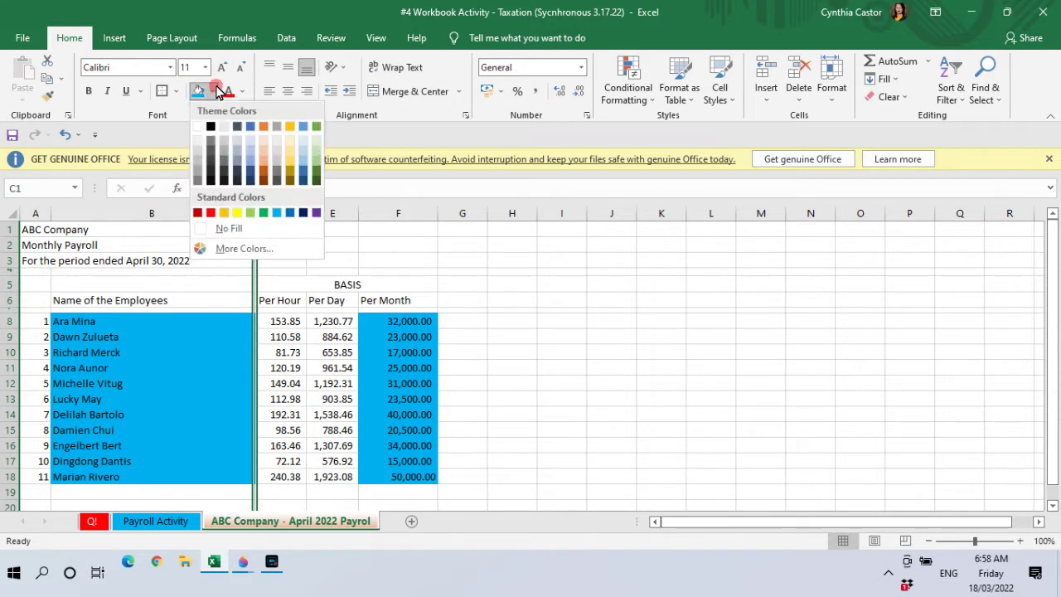
left_click(223, 231)
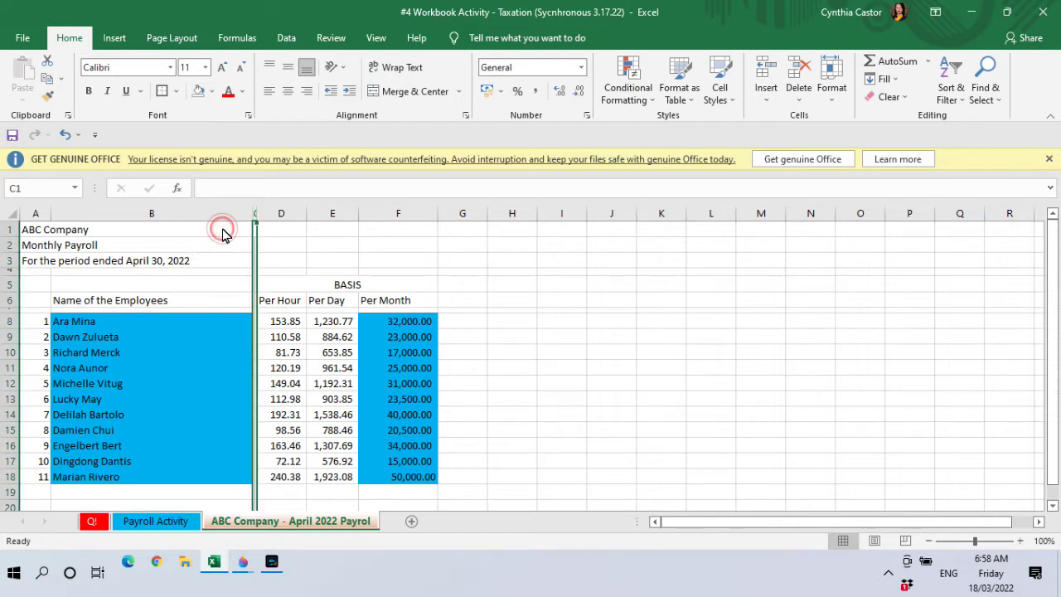
Freeze the panes at cell C7 to lock the title and heading rows and the employee name columns.
left_click(365, 232)
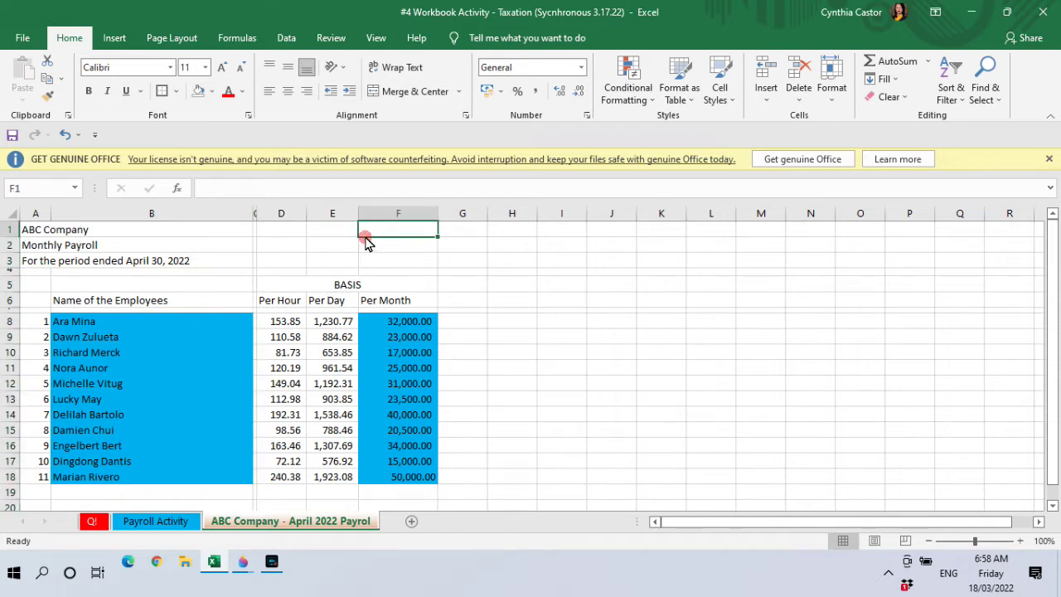
left_click(10, 314)
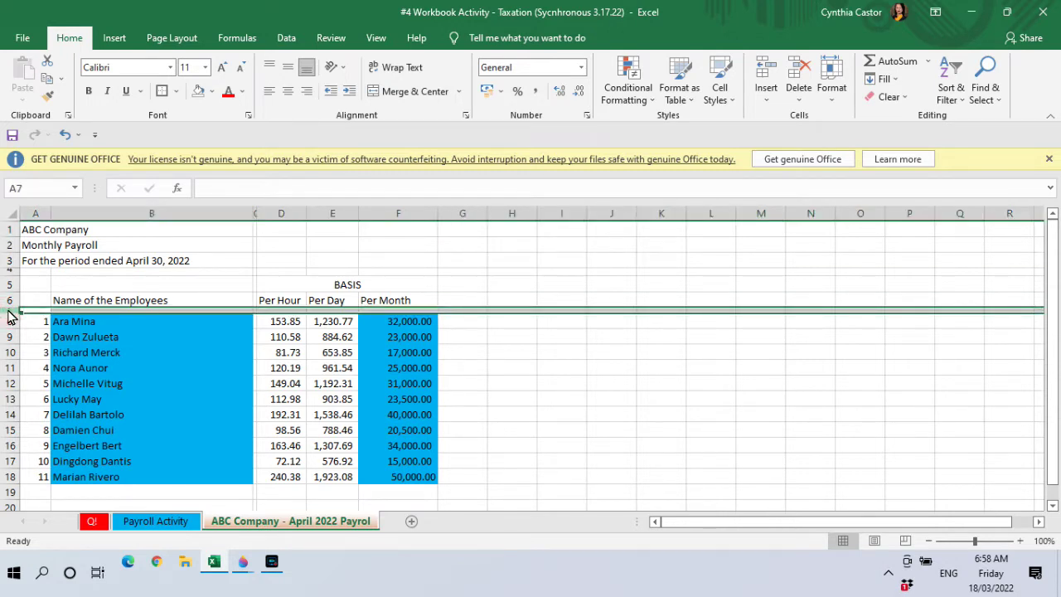
left_click(256, 216)
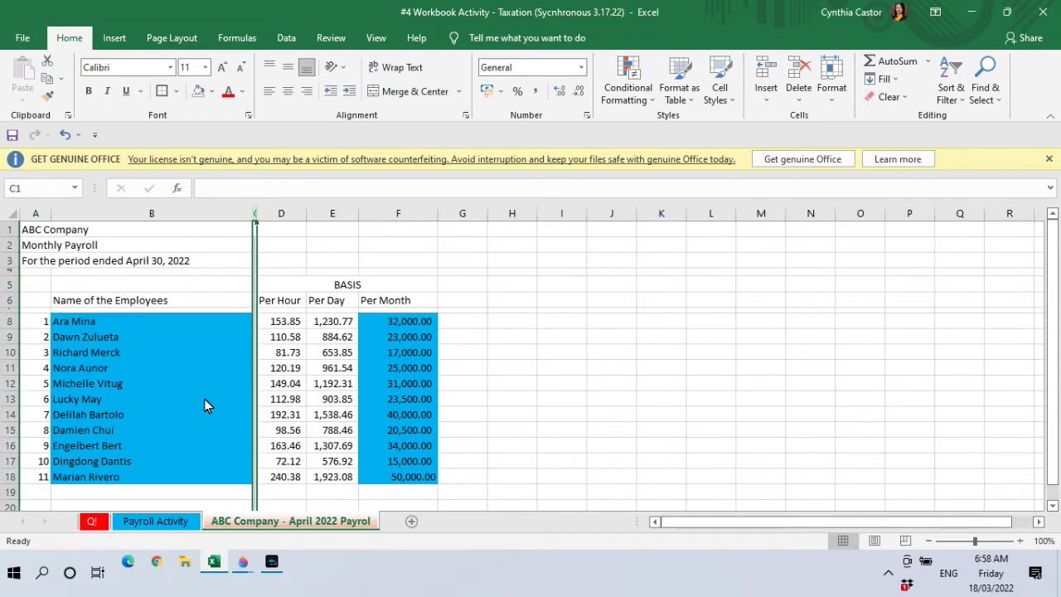
left_click(185, 310)
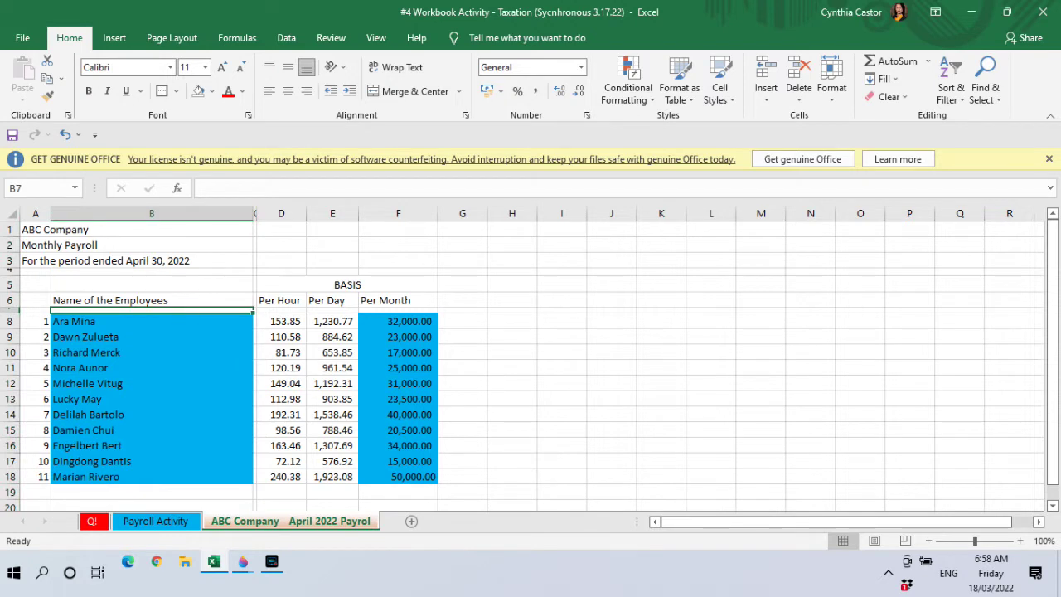
key("Right")
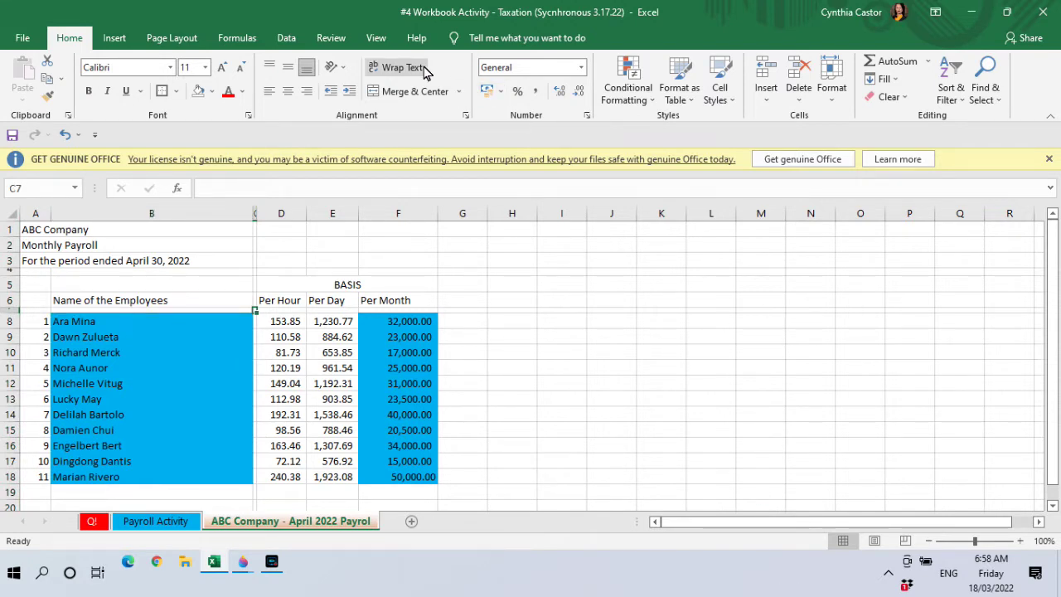
left_click(373, 43)
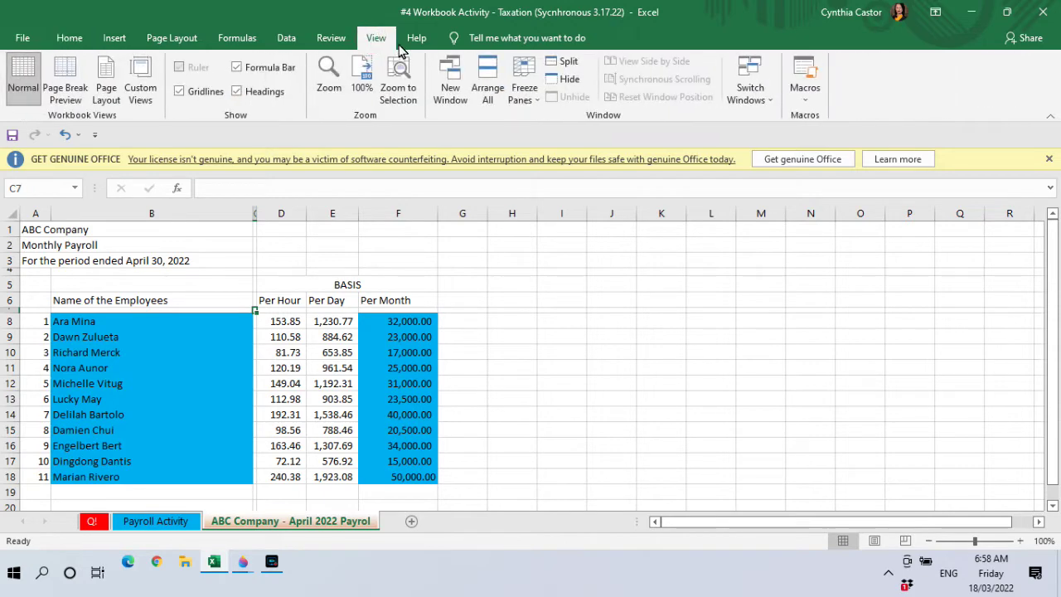
left_click(528, 82)
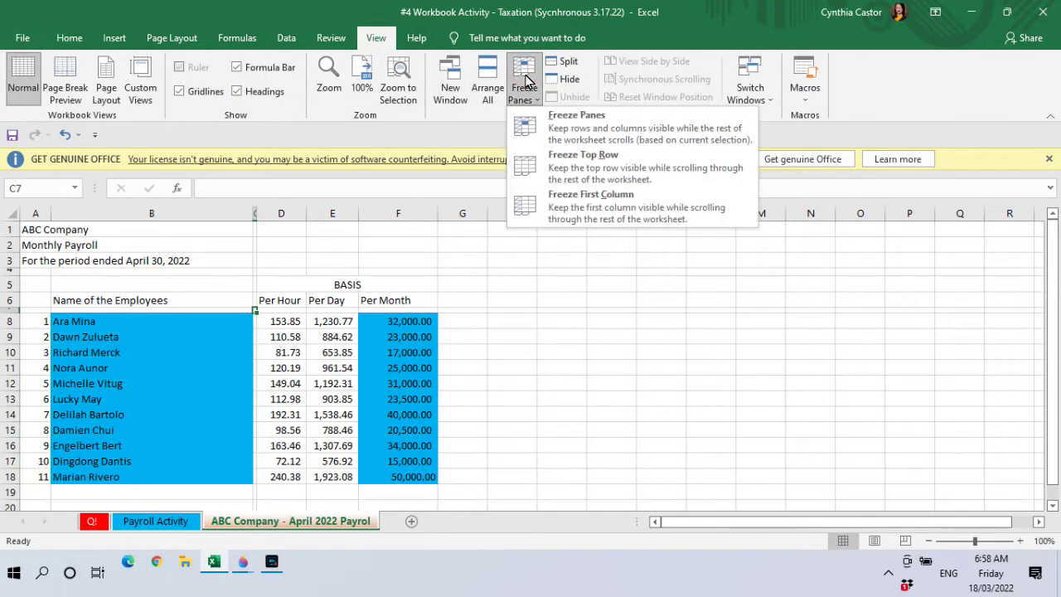
left_click(551, 127)
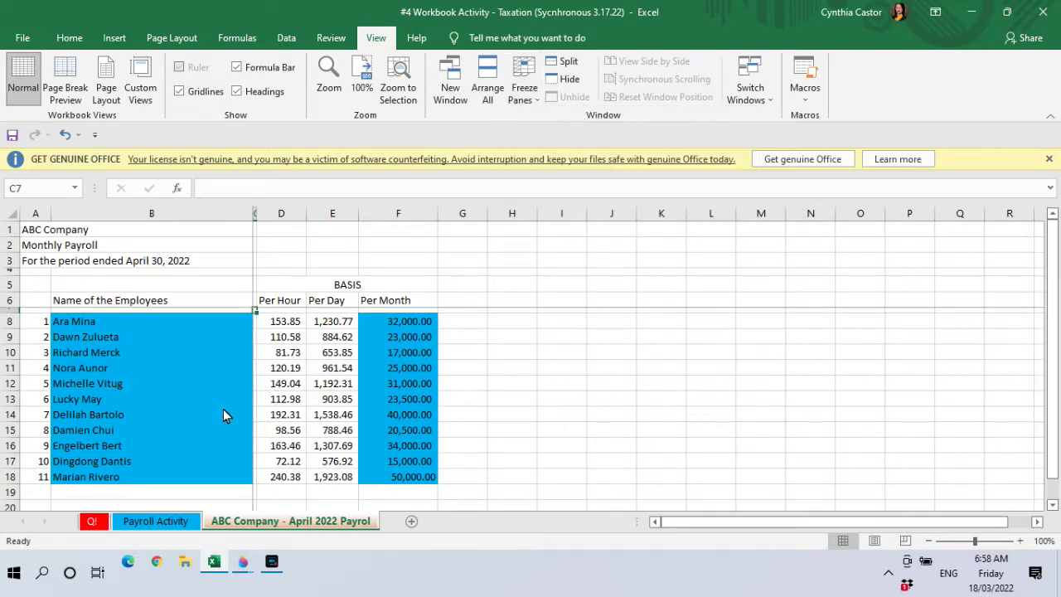
Move down past the employee list and back up to check how the frozen headings behave.
key("Down")
key("Down")
key("Down")
key("Down")
key("Down")
key("Down")
key("Down")
key("Down")
key("Down")
key("Down")
key("Down")
key("Down")
key("Down")
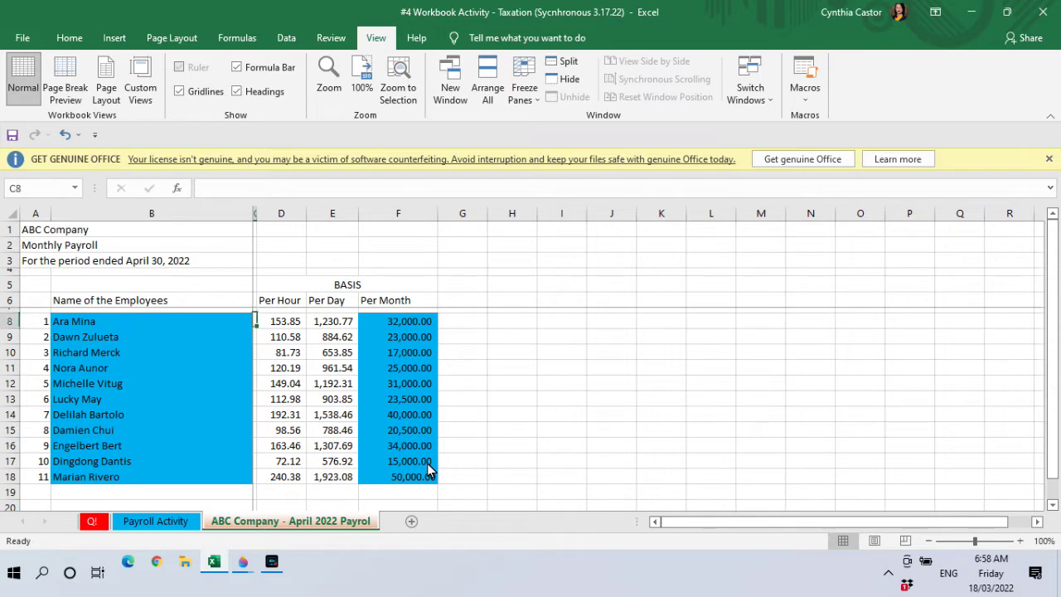
key("Down")
key("Down")
key("Down")
key("Down")
key("Down")
key("Down")
key("Down")
key("Down")
key("Down")
key("Down")
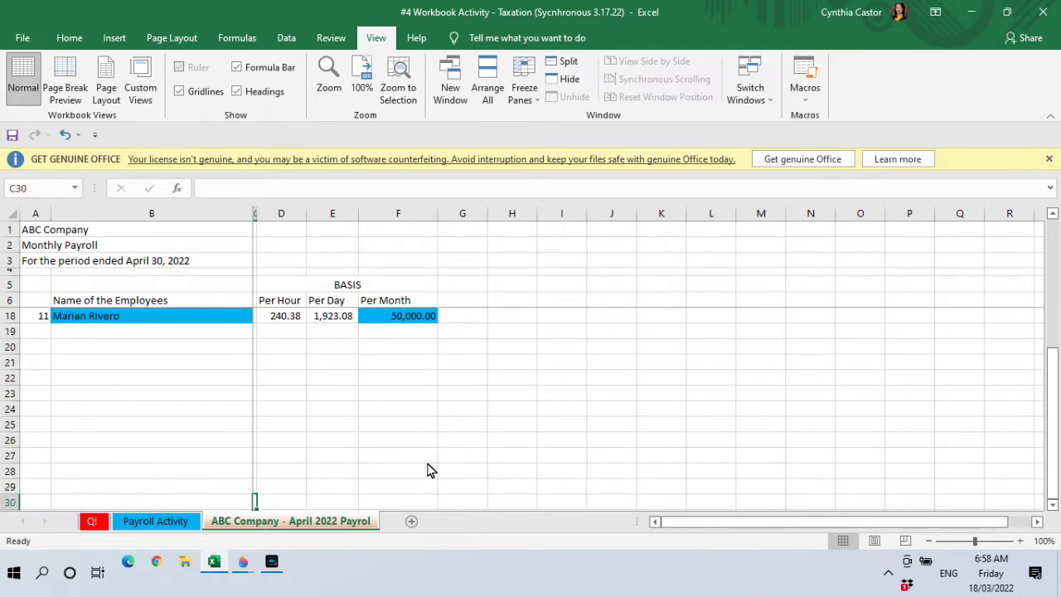
key("Up")
key("Up")
key("Up")
key("Up")
key("Up")
key("Up")
key("Up")
key("Up")
key("Up")
key("Up")
key("Up")
key("Up")
key("Up")
key("Up")
key("Up")
key("Up")
key("Up")
key("Up")
key("Up")
key("Up")
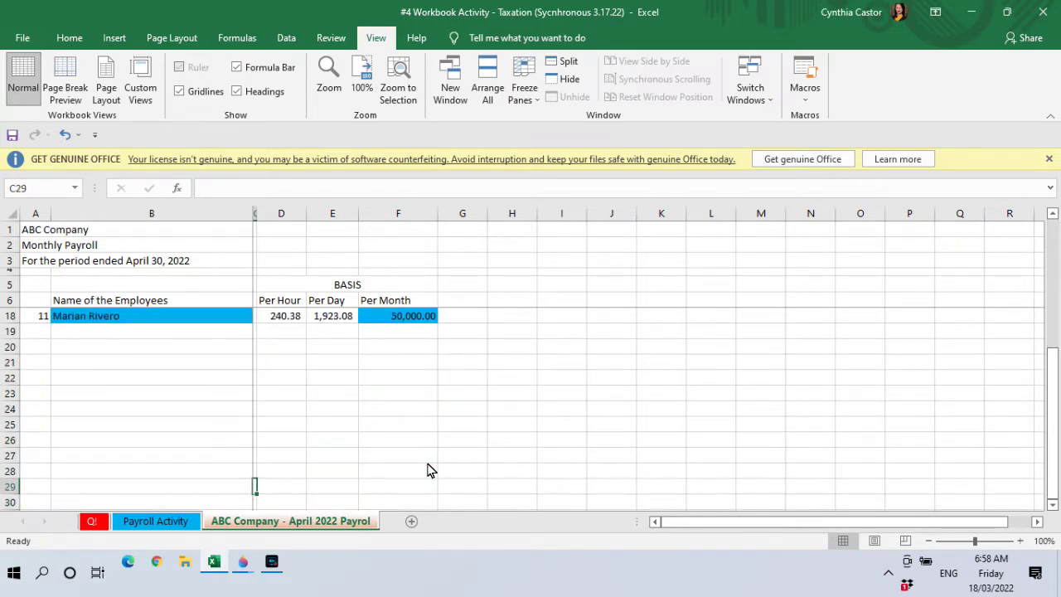
key("Down")
key("Down")
key("Down")
key("Down")
key("Down")
key("Down")
key("Down")
key("Down")
key("Down")
key("Down")
key("Down")
key("Down")
key("Down")
key("Down")
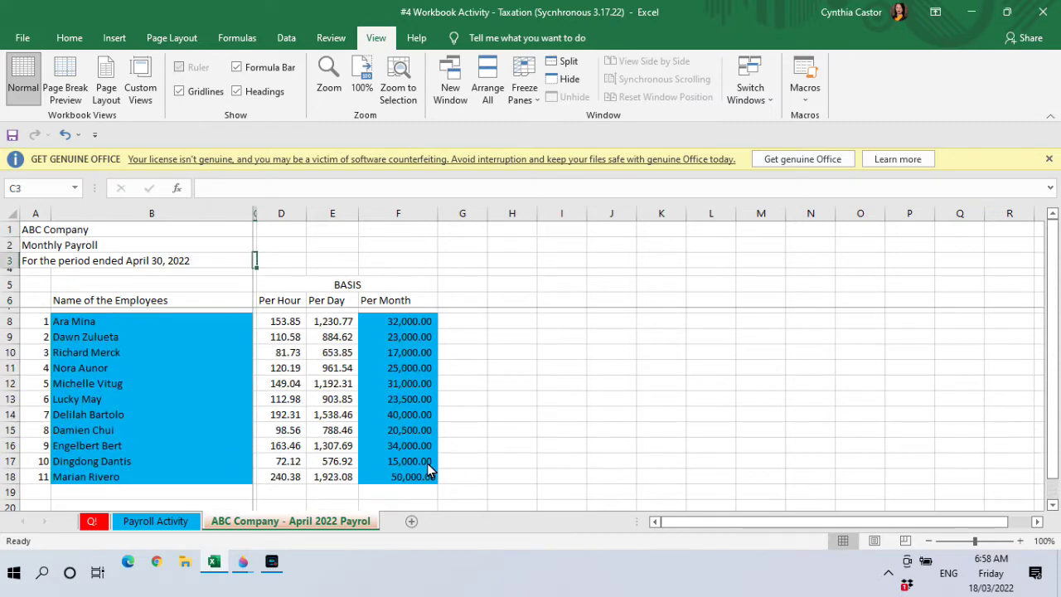
key("Down")
key("Down")
key("Down")
key("Down")
key("Down")
key("Down")
key("Down")
key("Down")
key("Down")
key("Down")
key("Down")
key("Down")
key("Down")
key("Down")
key("Down")
key("Down")
key("Down")
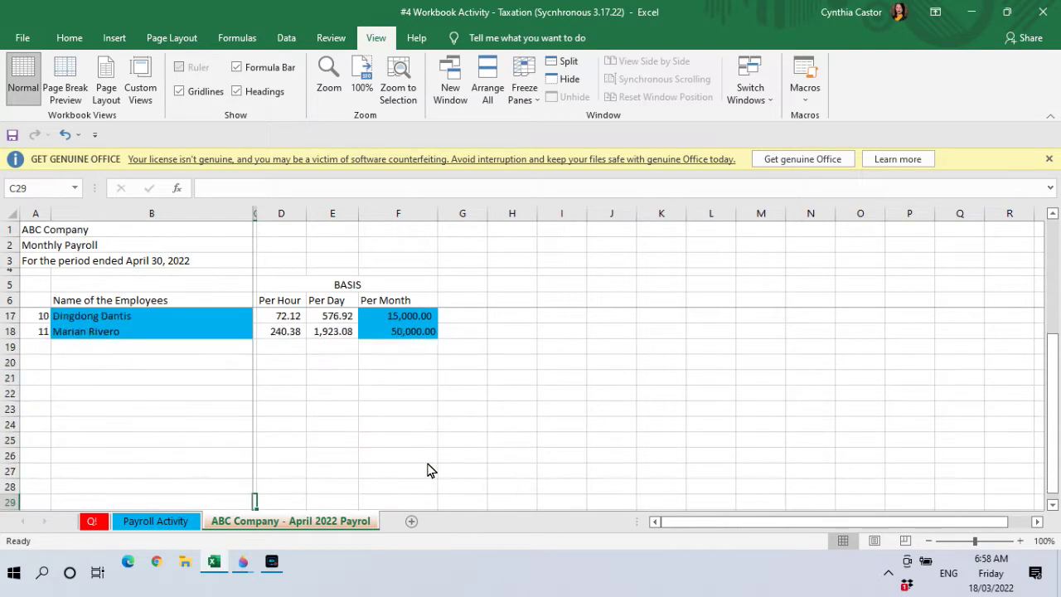
key("Up")
key("Up")
key("Up")
key("Up")
key("Up")
key("Up")
key("Up")
key("Up")
key("Up")
key("Up")
key("Up")
key("Up")
key("Up")
key("Up")
key("Up")
key("Up")
key("Up")
key("Up")
key("Up")
key("Up")
key("Up")
key("Up")
key("Up")
key("Up")
key("Up")
key("Up")
key("Up")
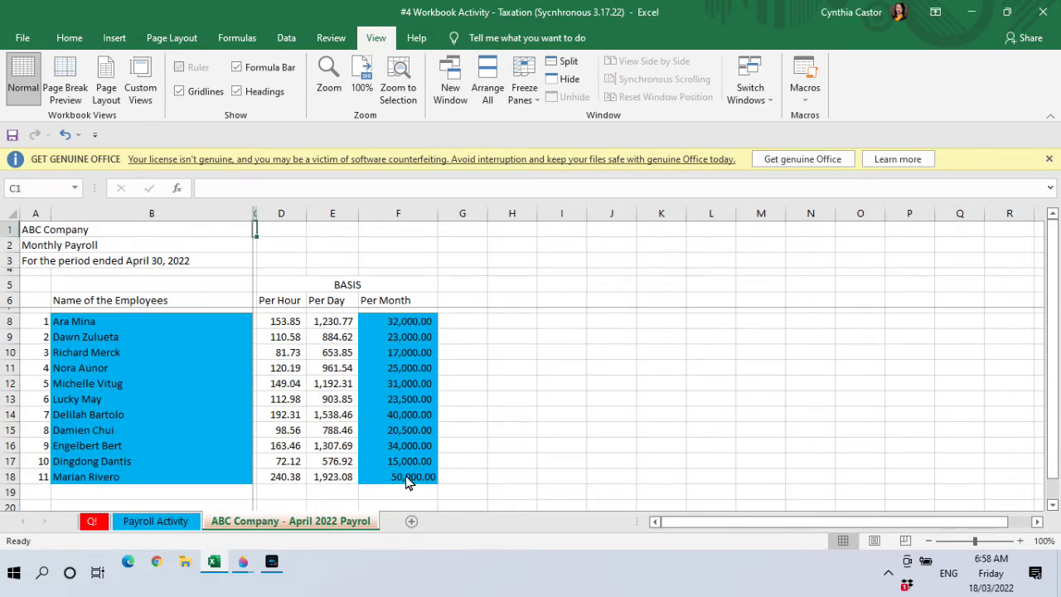
Remove the fill colour from the employee rows 8 to 18.
left_click_drag(5, 320, 12, 486)
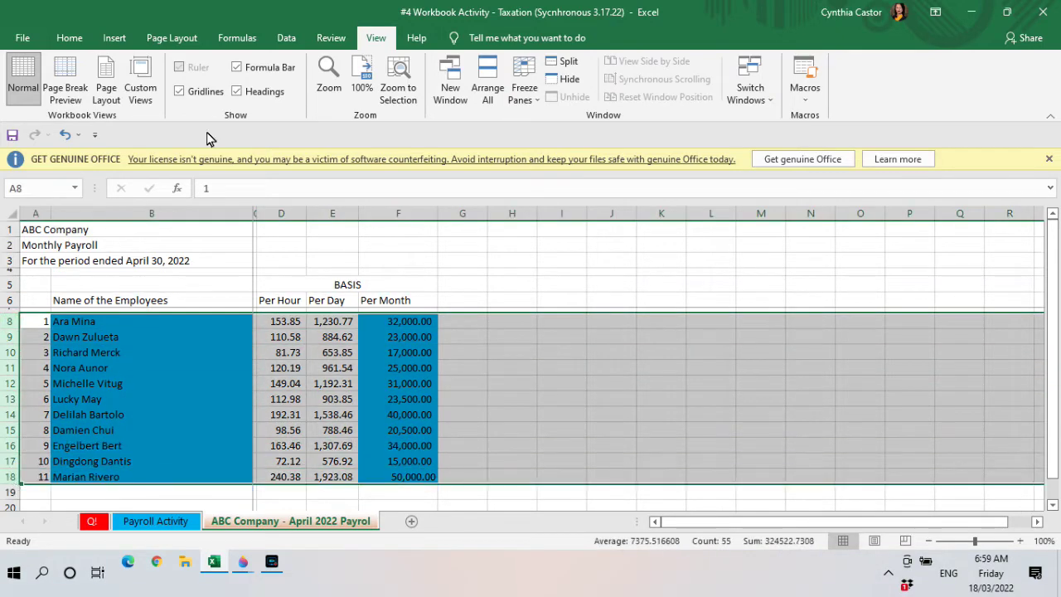
left_click(76, 38)
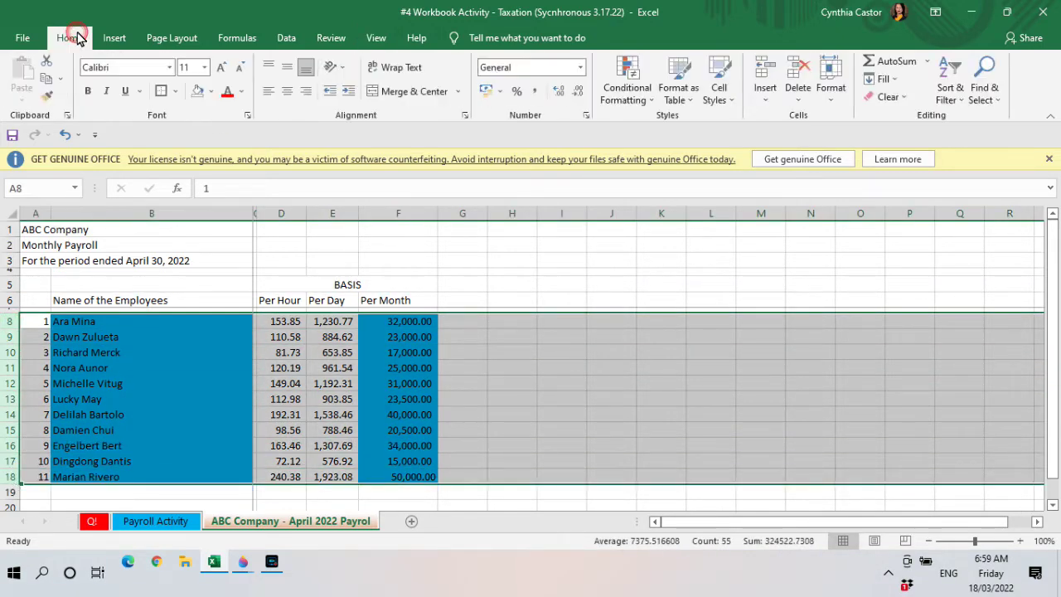
left_click(197, 89)
left_click(469, 353)
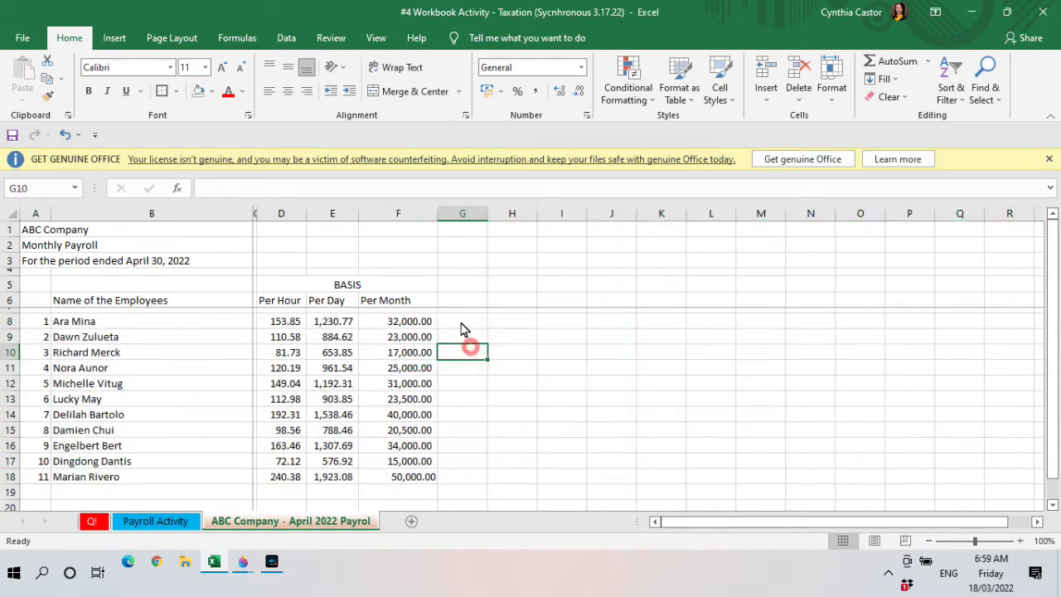
left_click(466, 286)
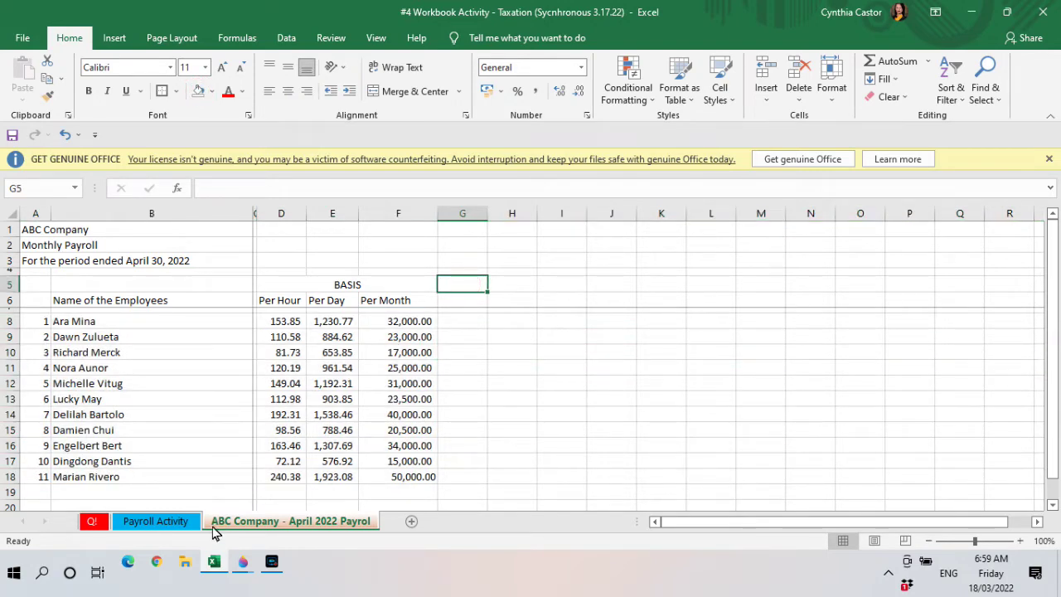
Examine the overtime, undertime and absence notes on the Payroll Activity sheet and return to the payroll sheet's monthly rates.
left_click(155, 520)
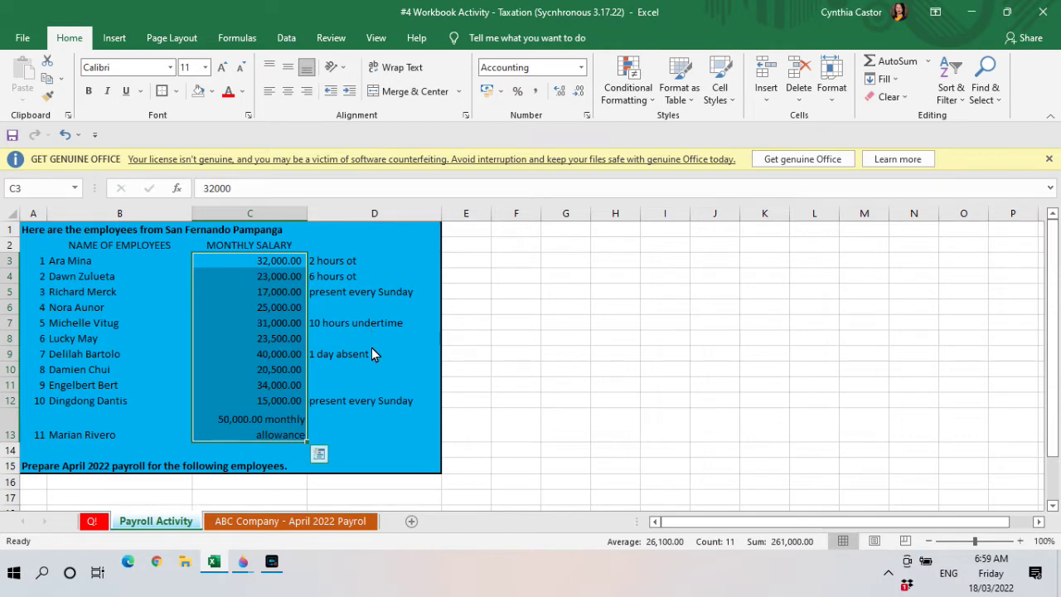
left_click(229, 526)
left_click(478, 357)
left_click_drag(409, 322, 403, 489)
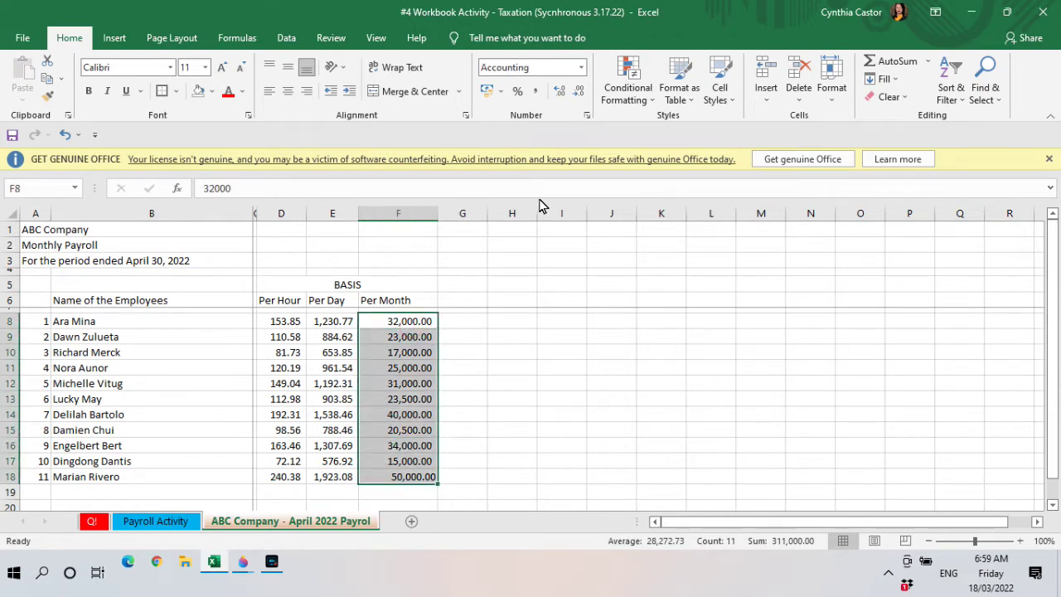
Narrow column G to a thin spacer after the Per Month column and widen column H slightly.
left_click_drag(488, 214, 443, 231)
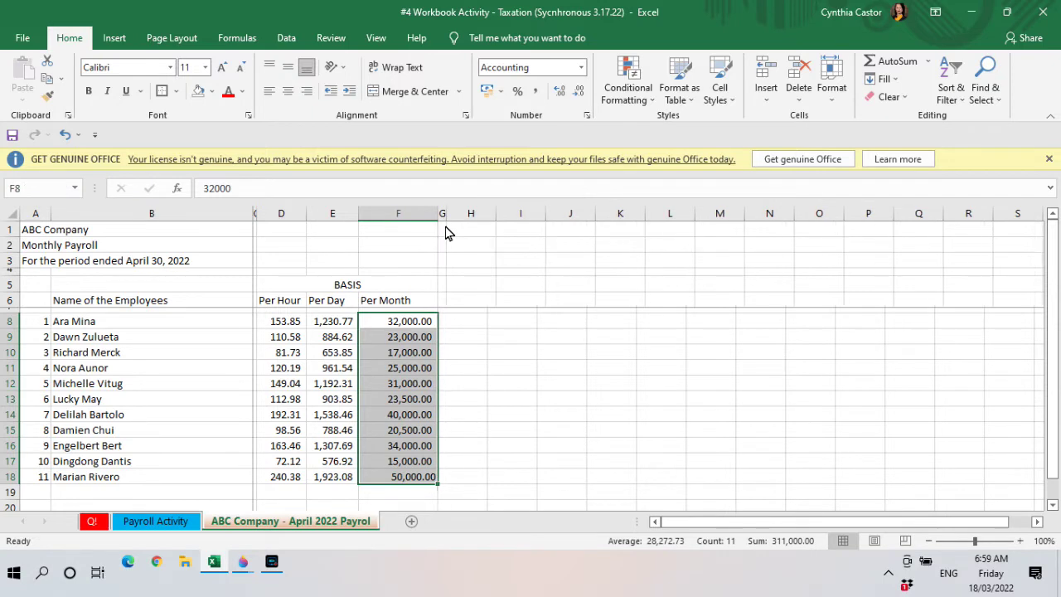
left_click(471, 284)
left_click_drag(496, 214, 504, 231)
Enter the column heading "Undertime" in H6.
left_click(477, 285)
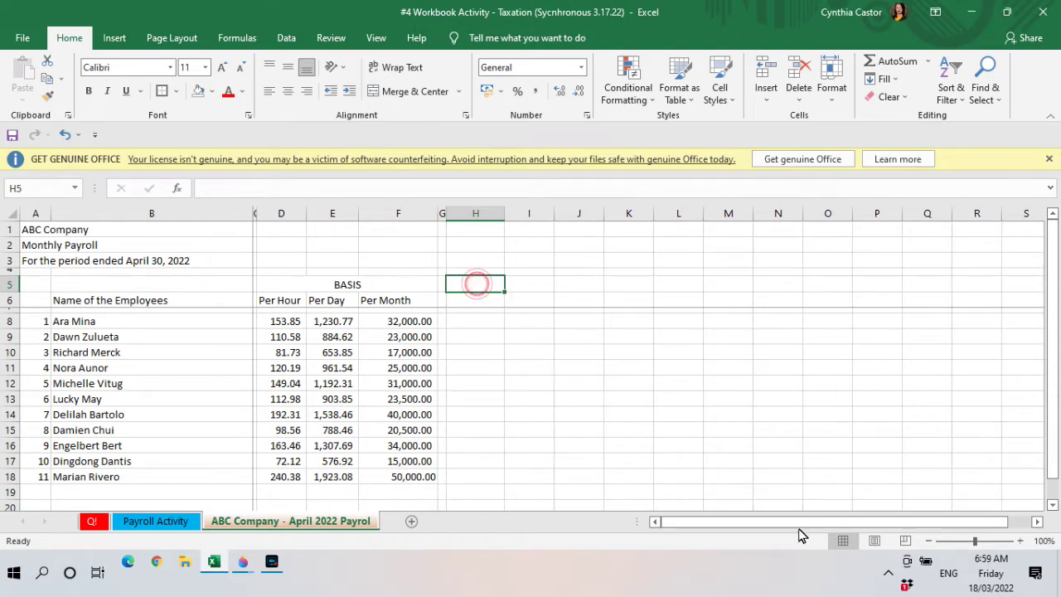
key("Down")
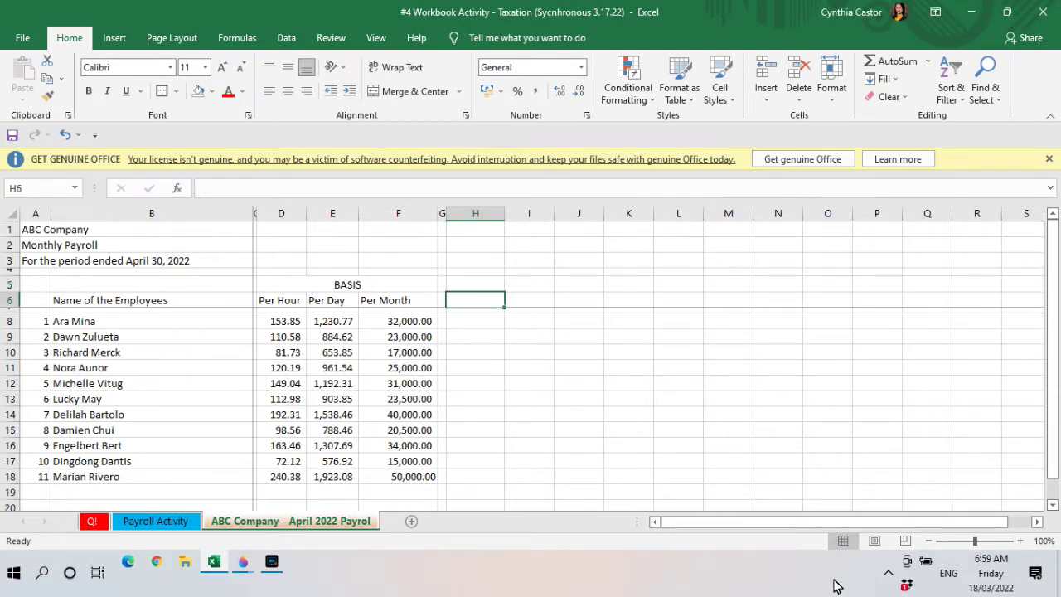
type("uND")
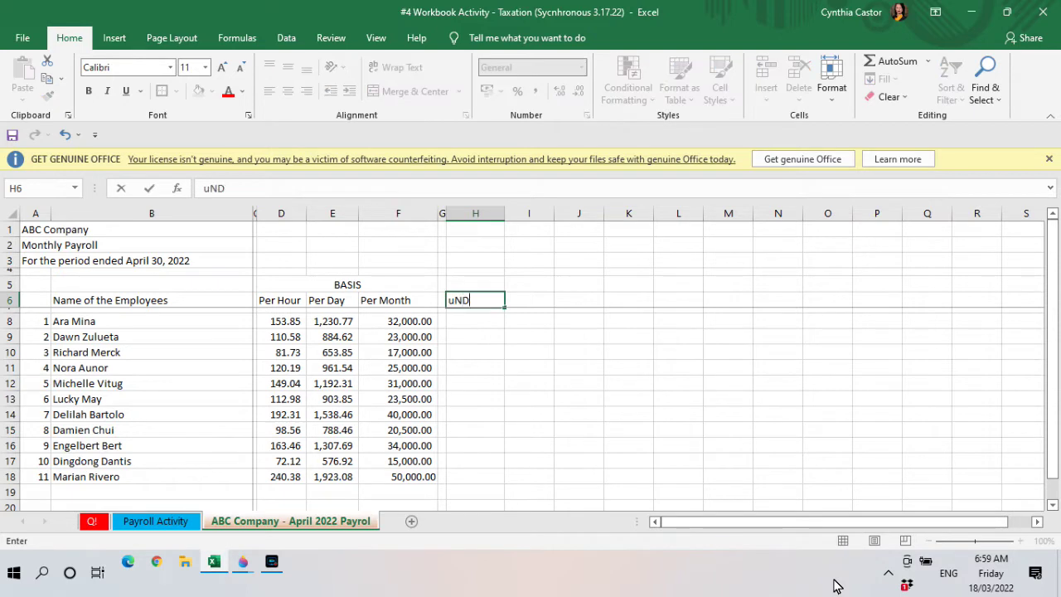
type("ERTIME")
key("Tab")
key("Left")
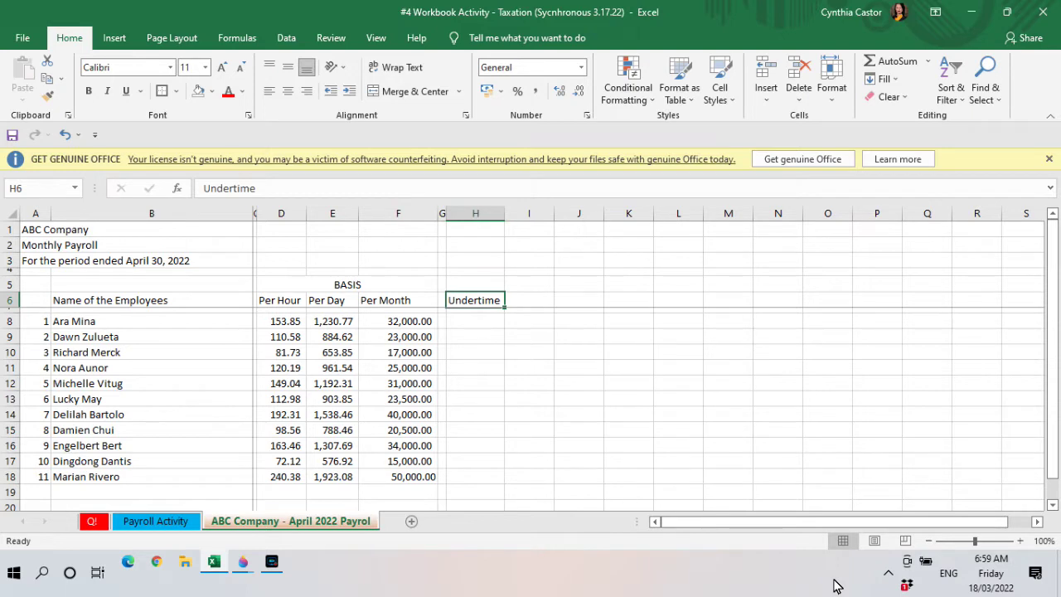
Widen column I slightly and enter the heading "Regular OT" in I6.
key("Right")
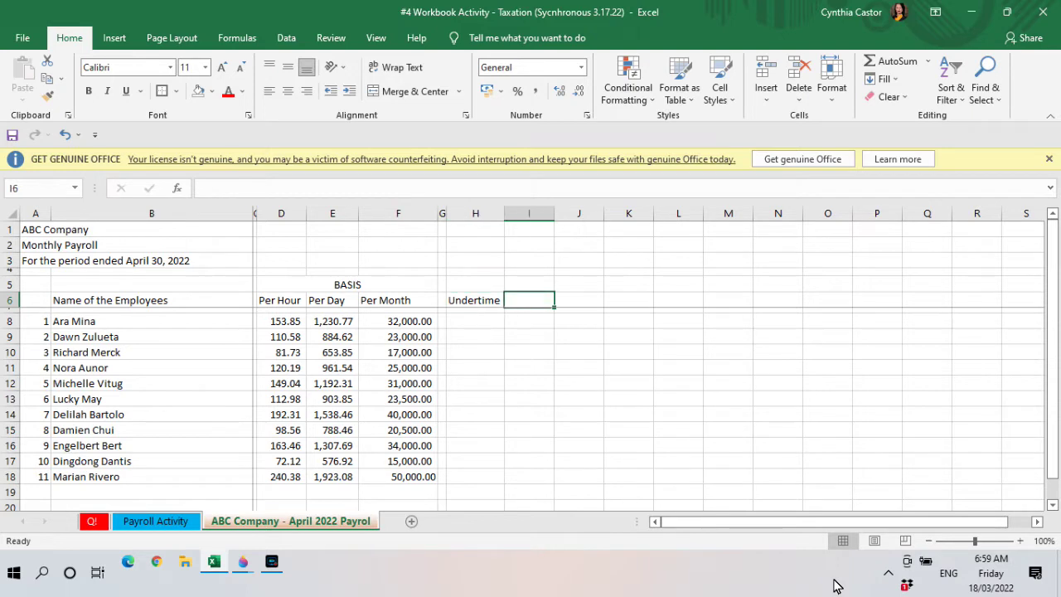
left_click_drag(552, 217, 559, 217)
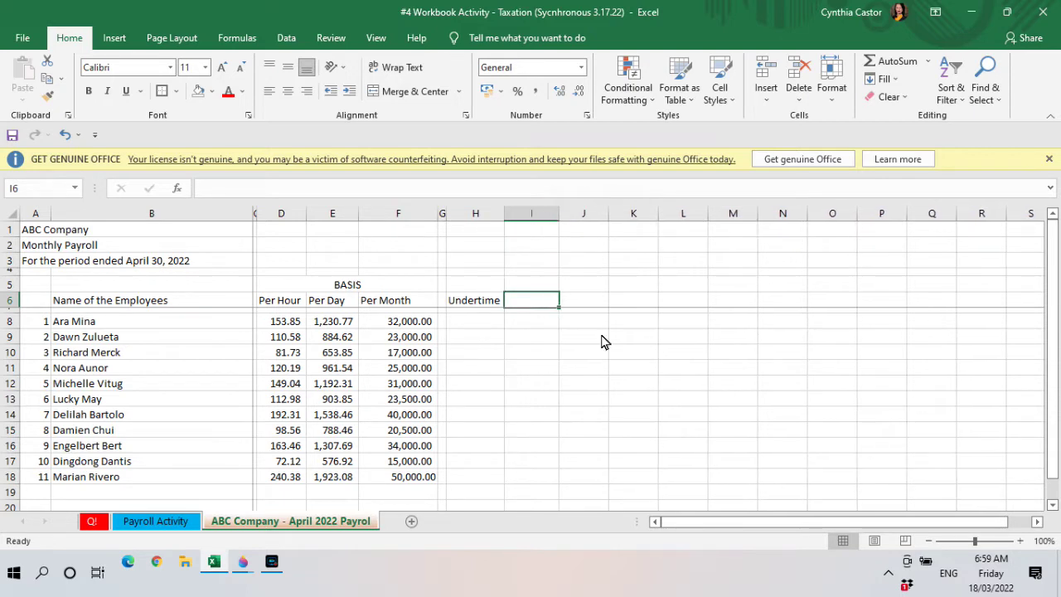
type("Regular O")
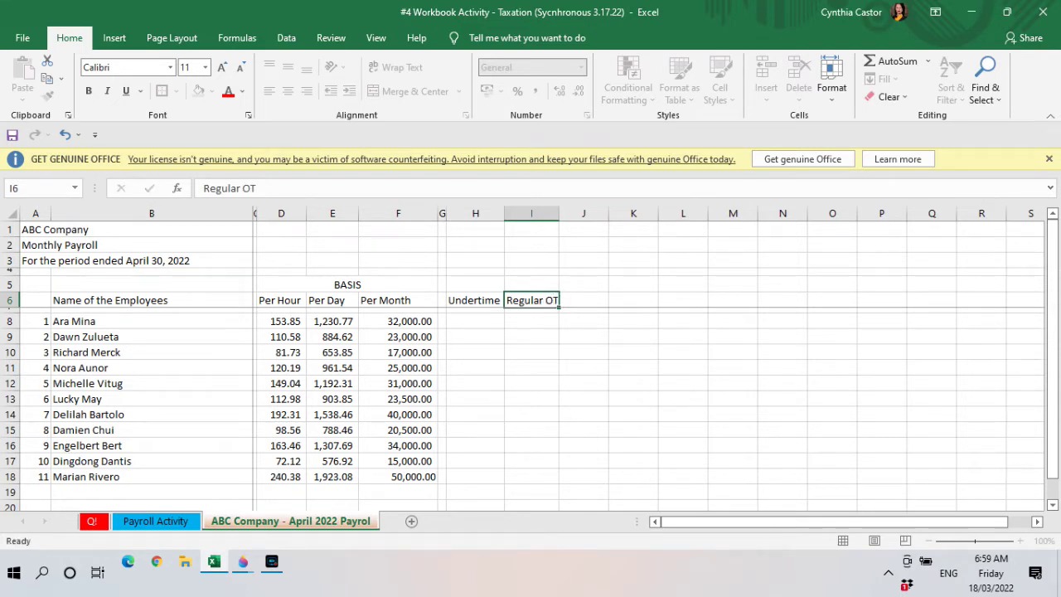
type("T")
key("Tab")
Enter the headings "Sunday OT" in J6 and "Special Holiday" in K6.
type("Su")
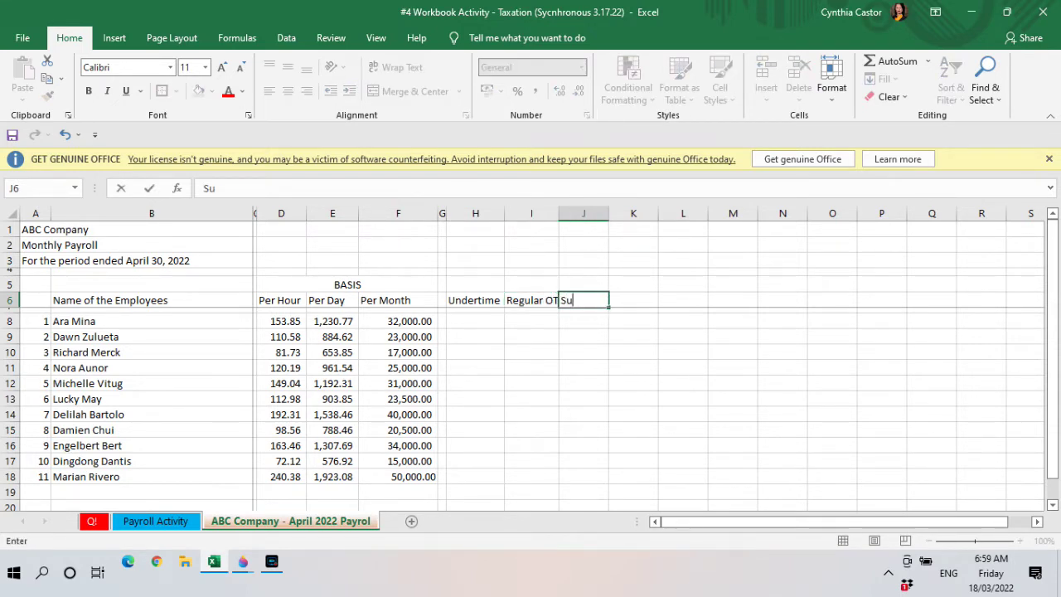
type("nday OT")
key("Tab")
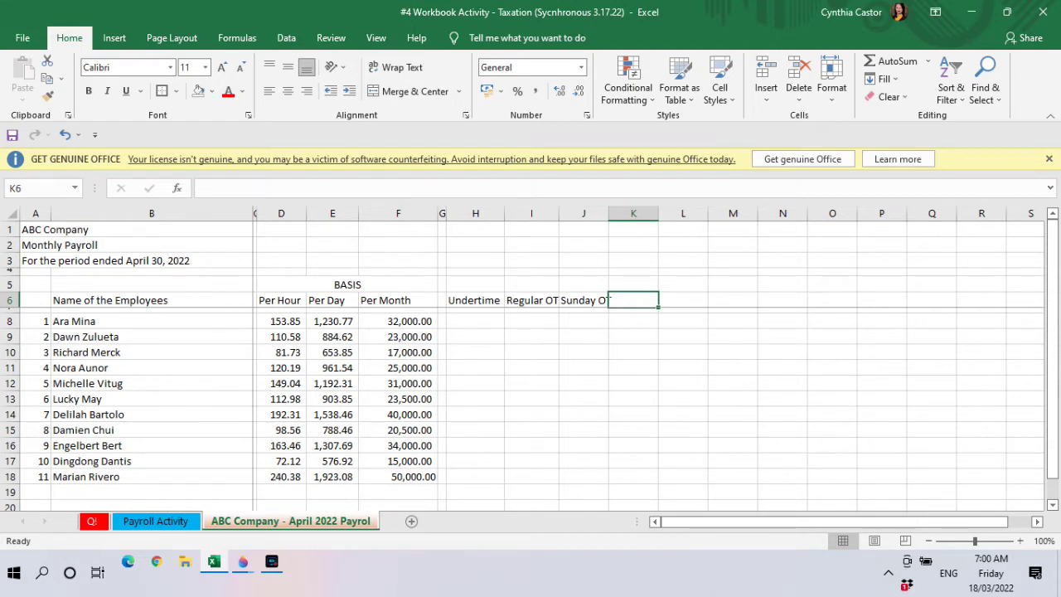
type("Special")
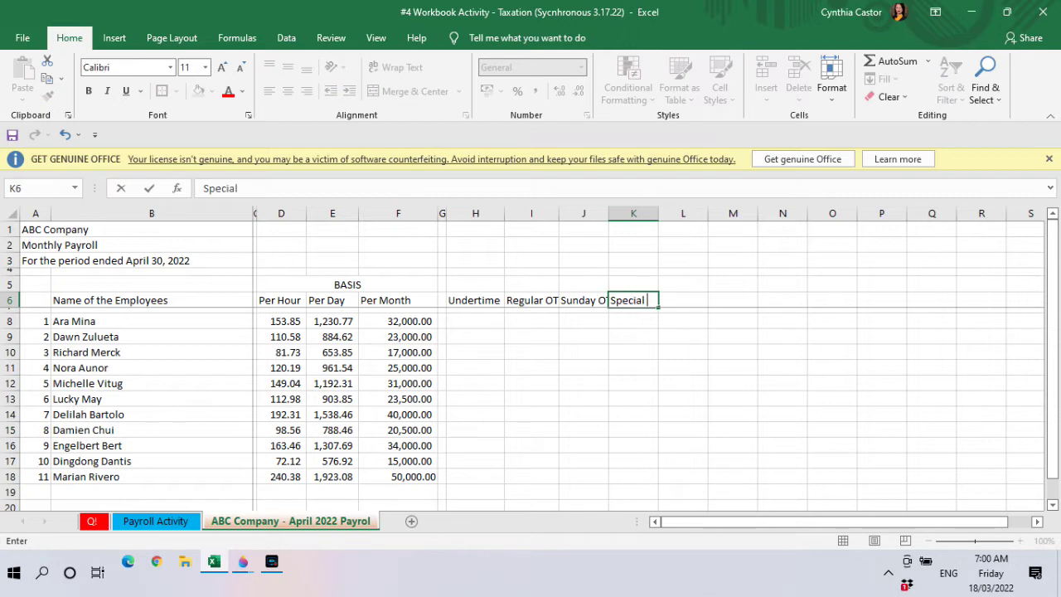
type(" Holiday")
key("Tab")
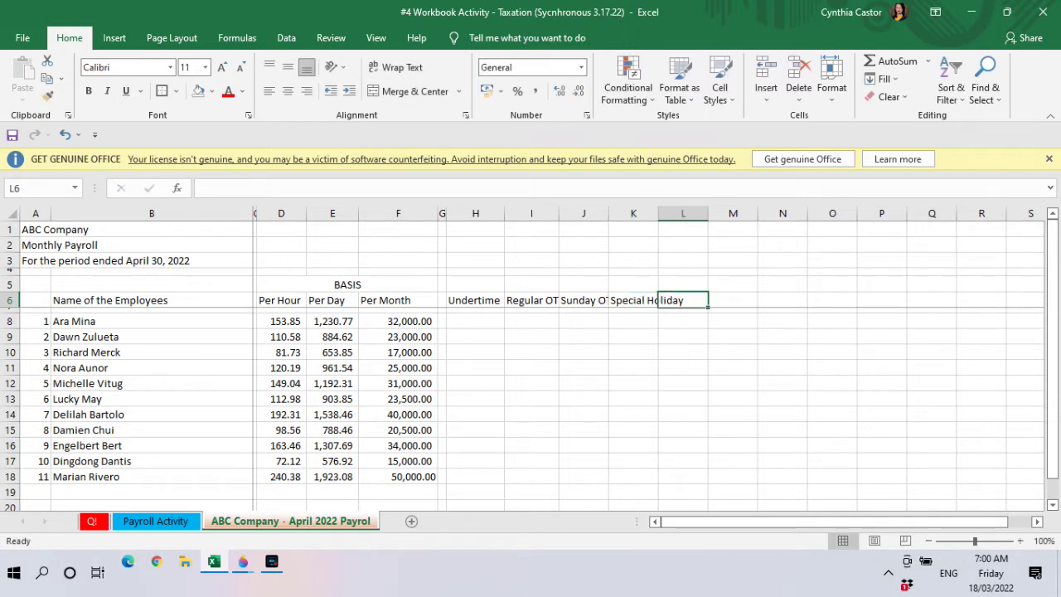
Enter the column headings "Legal Holiday" in L6 and "Other Income" in M6.
type("Lega")
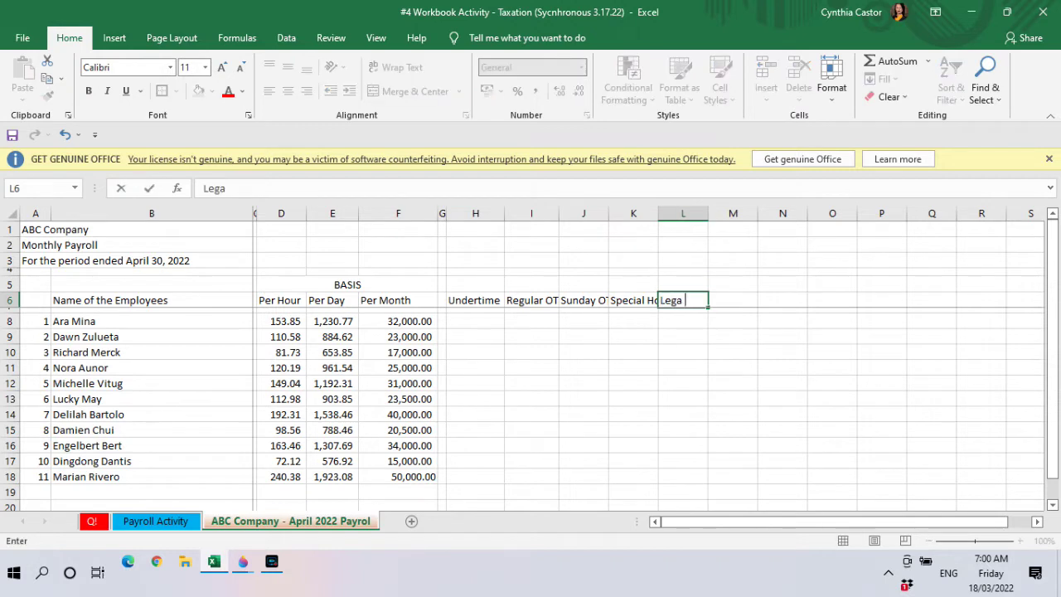
type("l Holiday")
key("Tab")
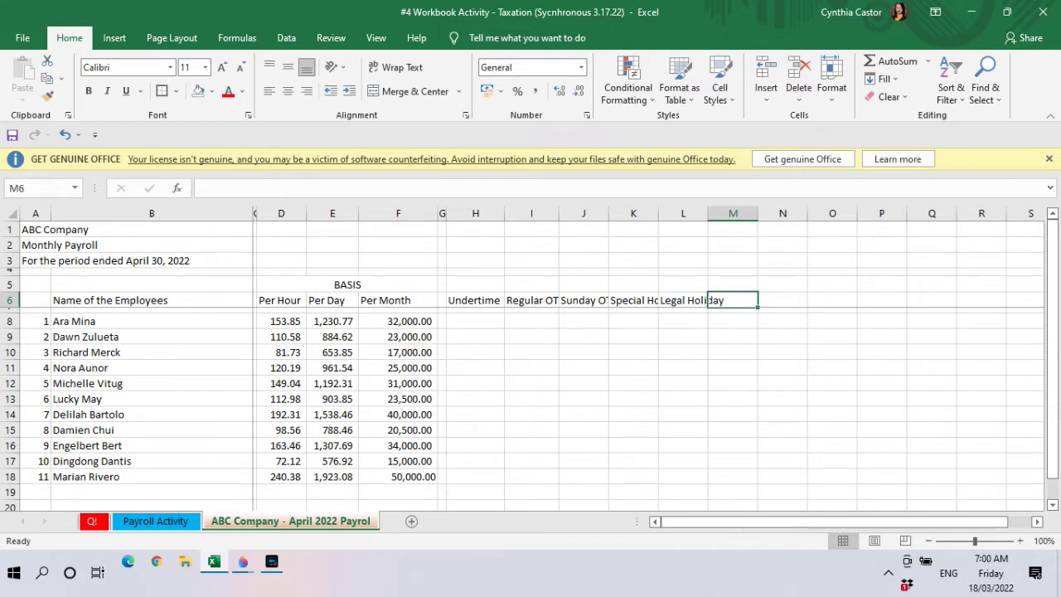
type("Other")
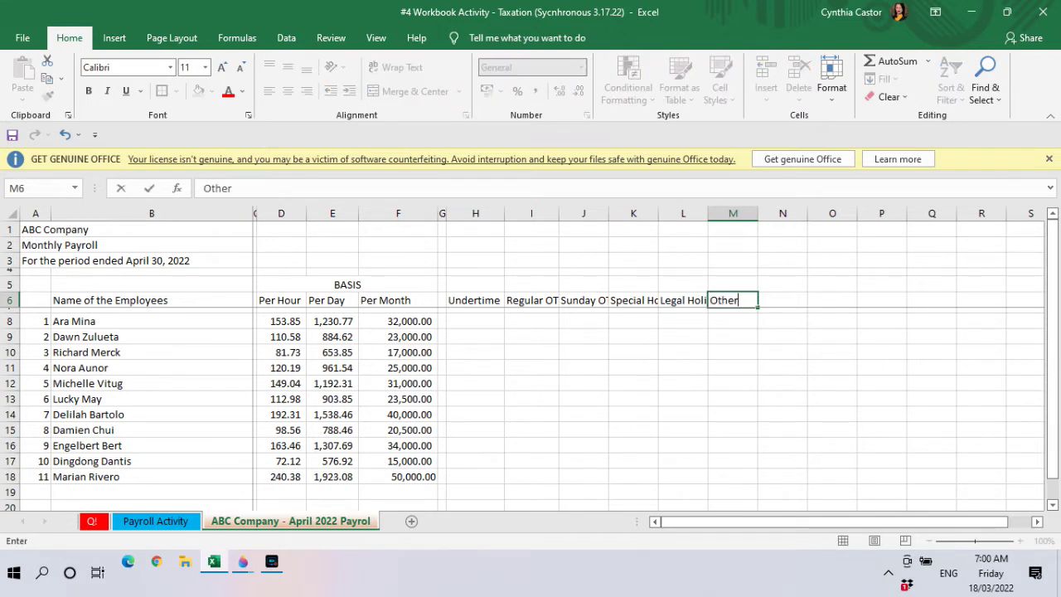
type(" Income")
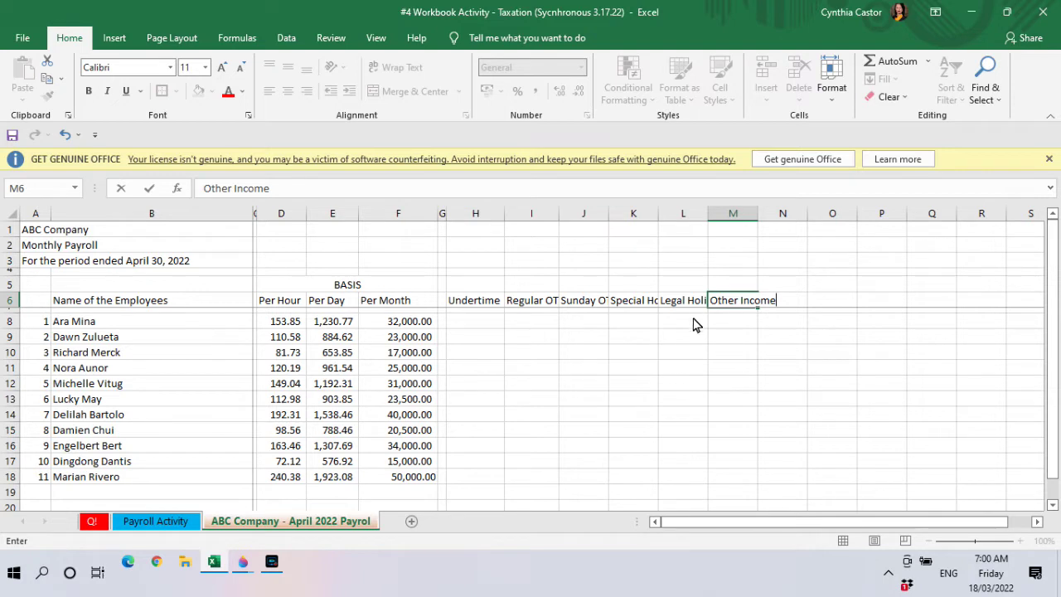
left_click(759, 382)
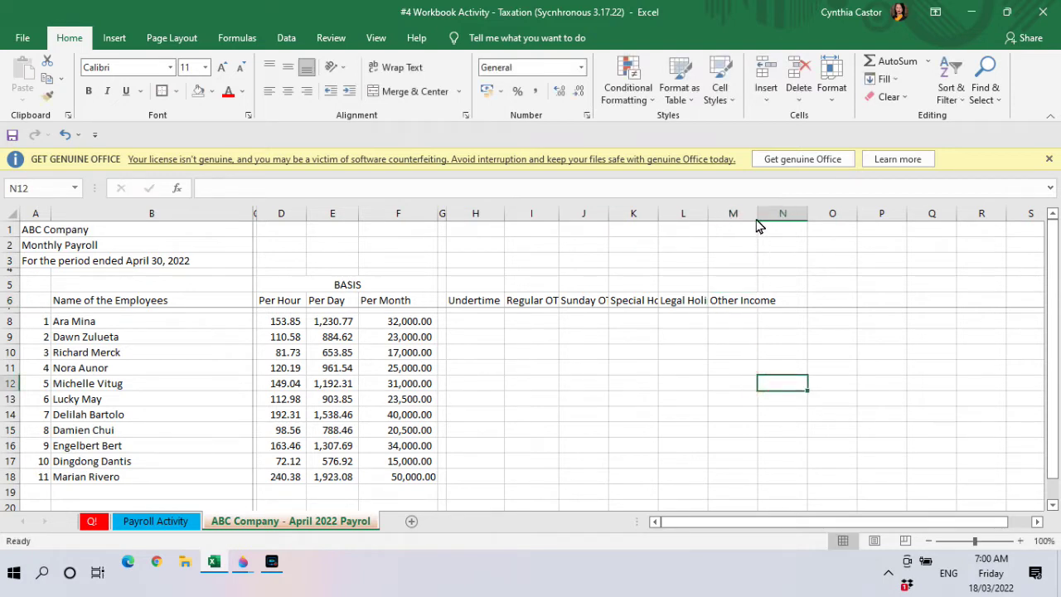
Widen columns H through M equally so their headings fit, and centre their contents horizontally and vertically.
left_click_drag(481, 213, 744, 271)
left_click_drag(758, 215, 790, 232)
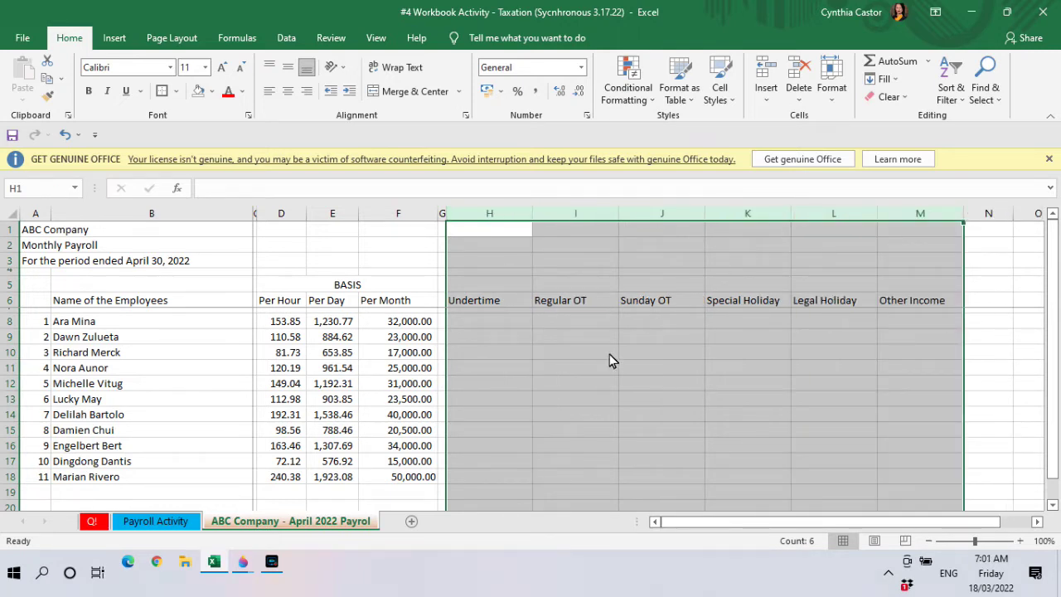
left_click(287, 91)
left_click(287, 68)
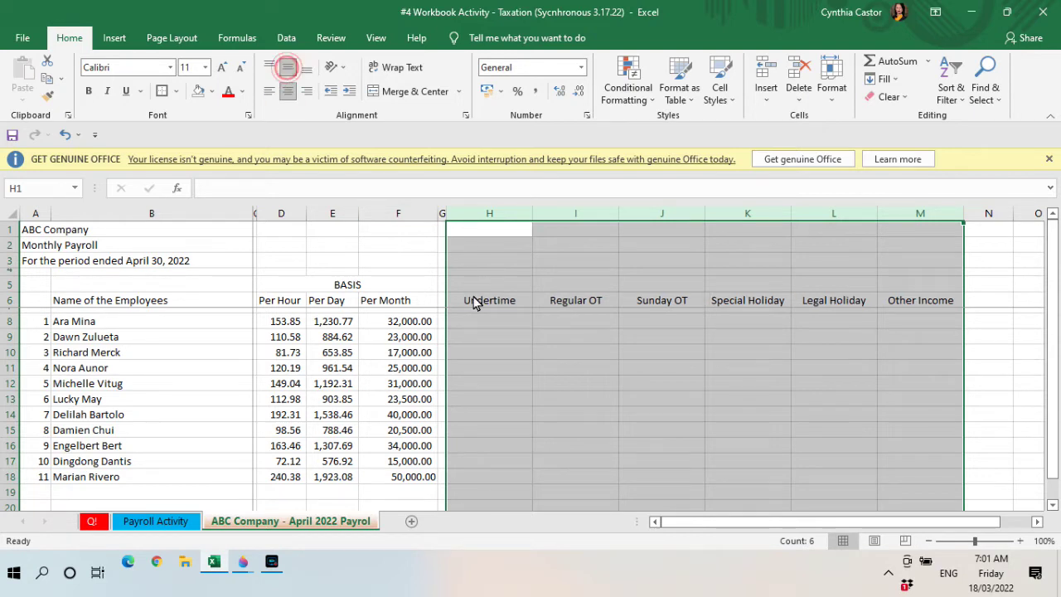
left_click(488, 311)
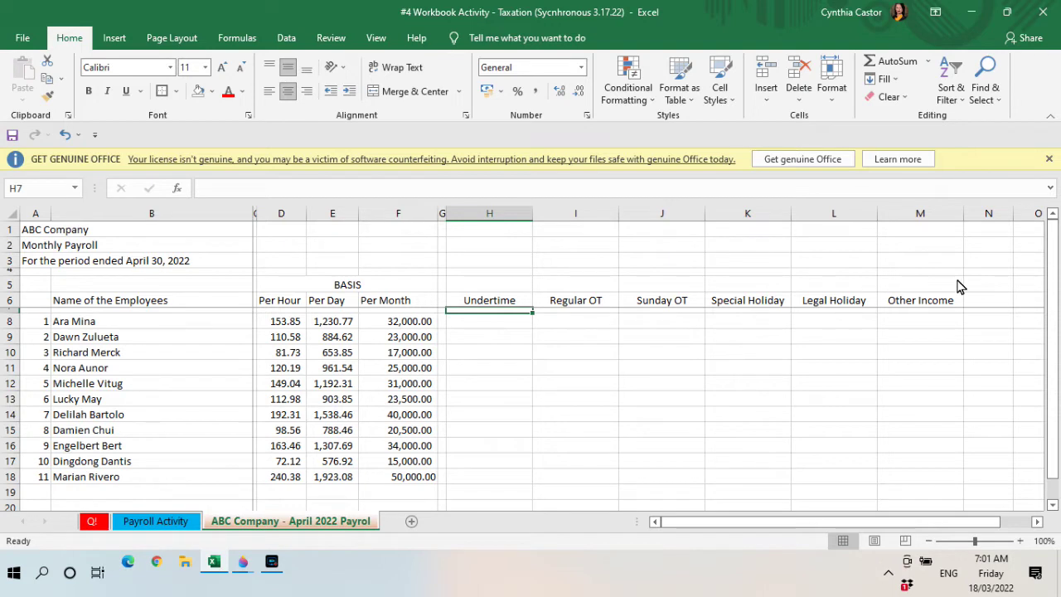
Merge and centre N5:N6 and enter the heading "TOTAL SALARY", vertically centred with wrapped text.
left_click_drag(985, 287, 985, 301)
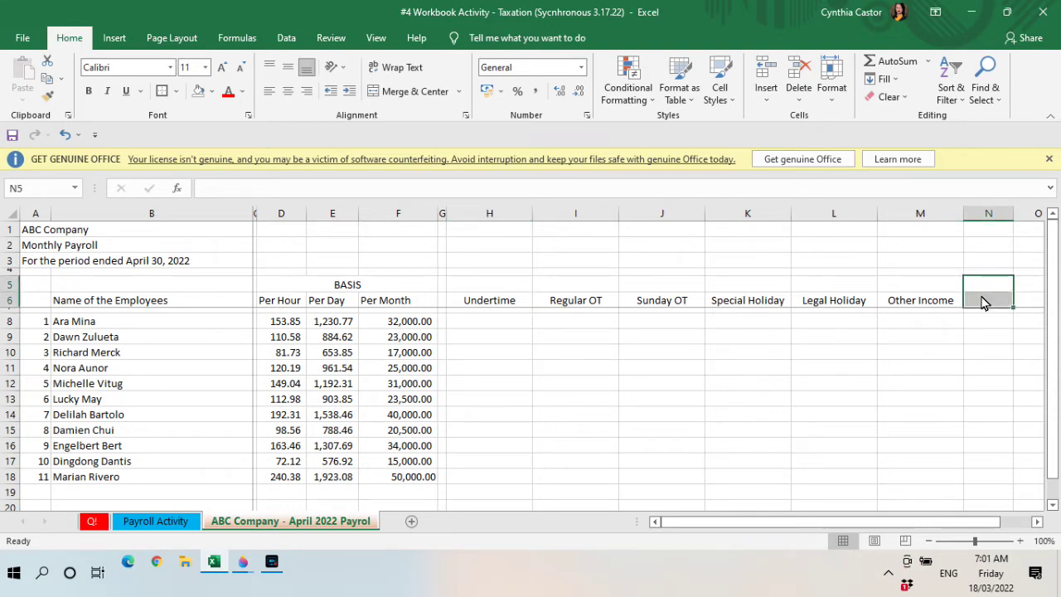
left_click(404, 91)
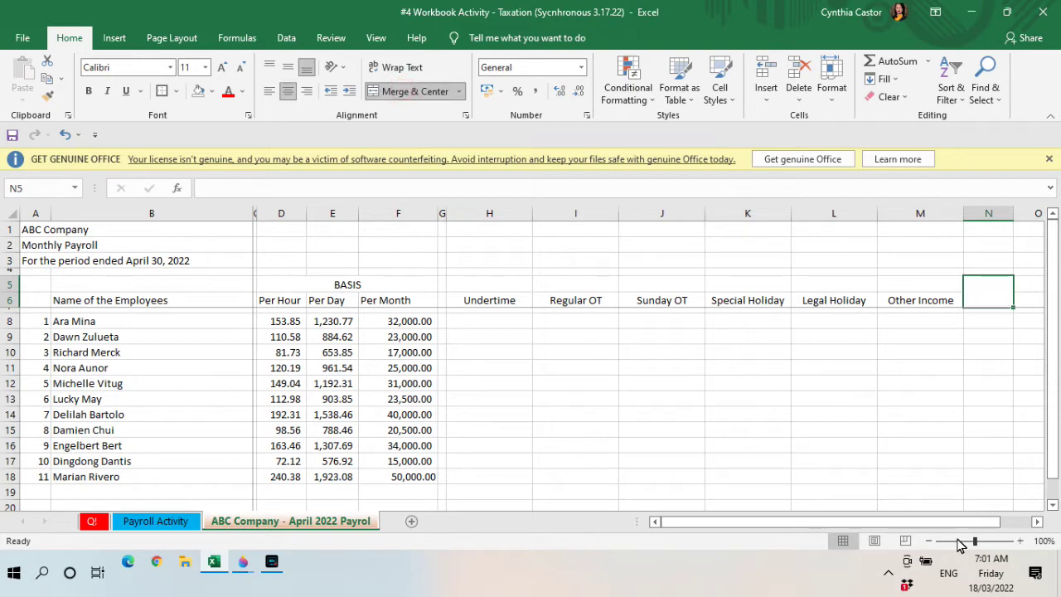
type("TO")
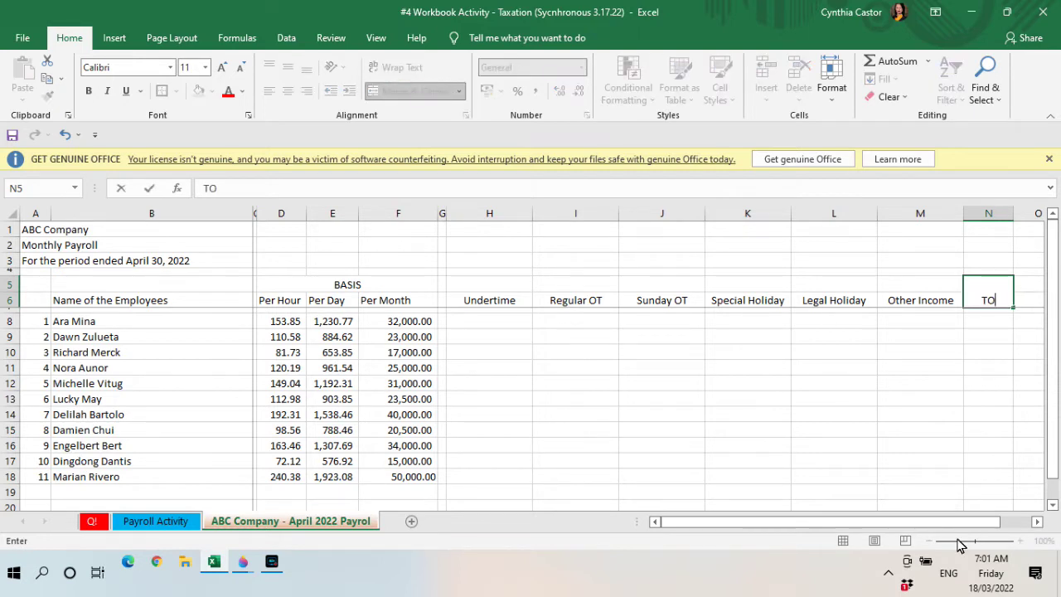
type("TAL SALARY")
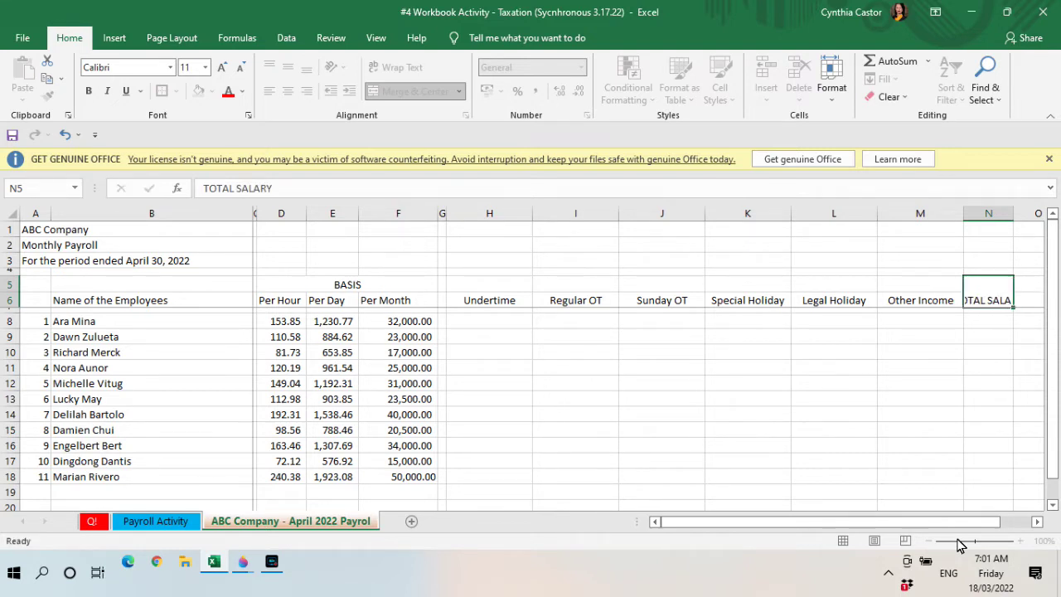
key("Return")
key("Up")
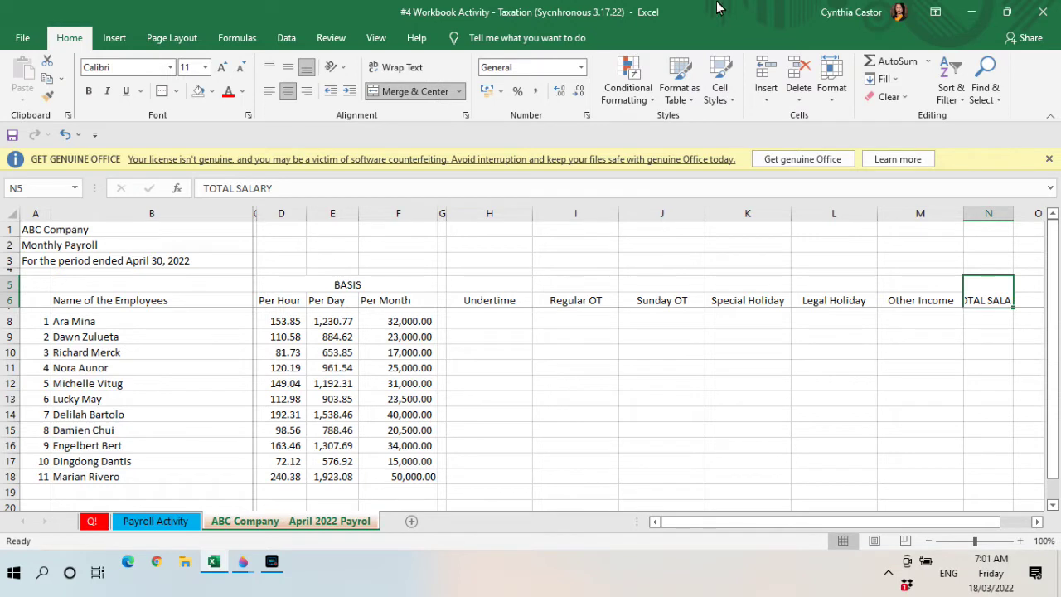
left_click(290, 67)
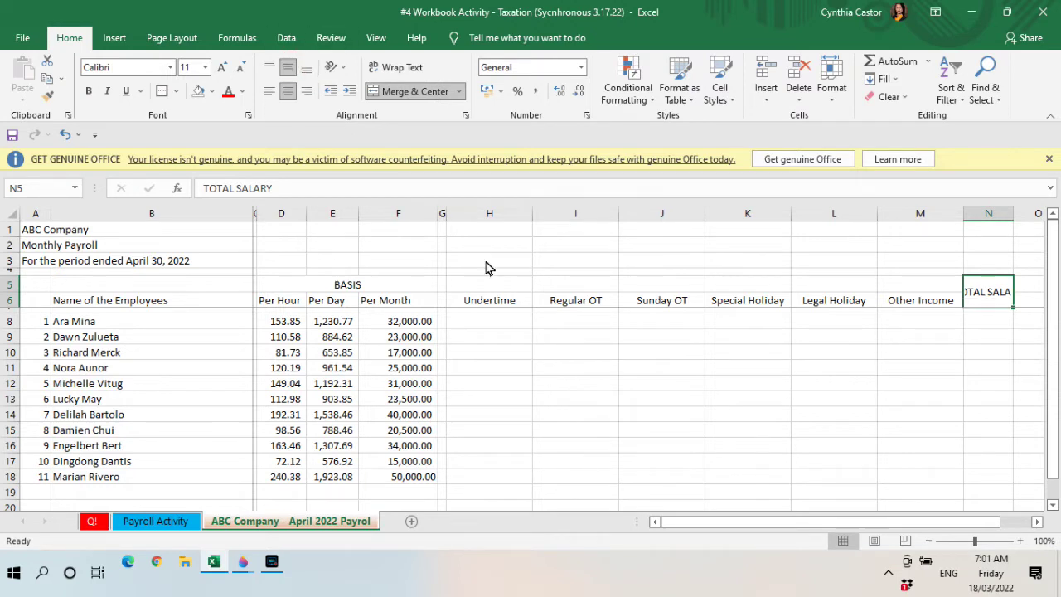
left_click(388, 67)
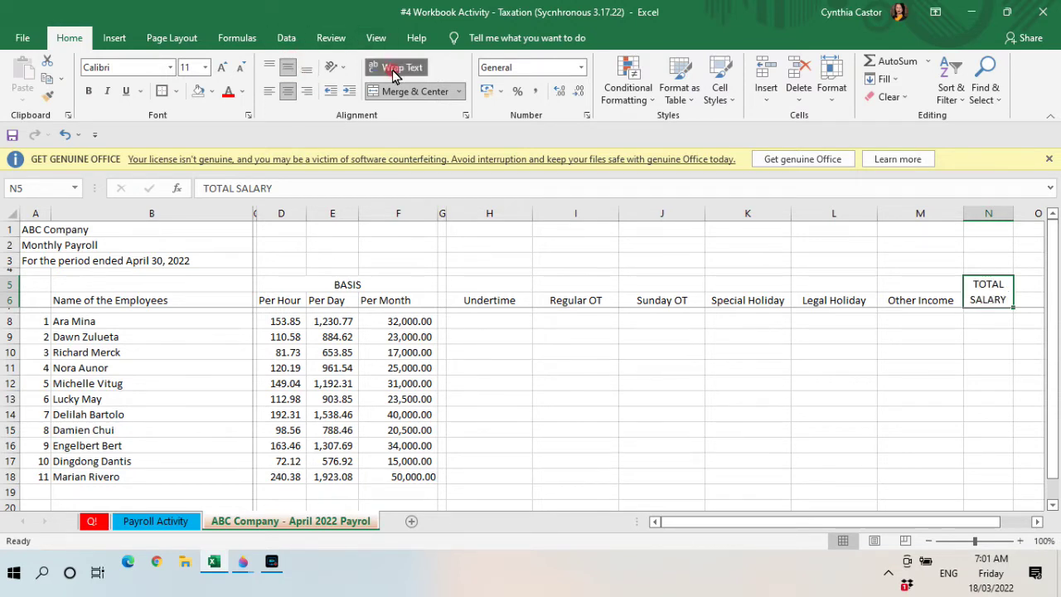
Merge and centre H5:M5 above the pay columns and enter the group heading "GROSS SALARY".
left_click_drag(490, 284, 924, 287)
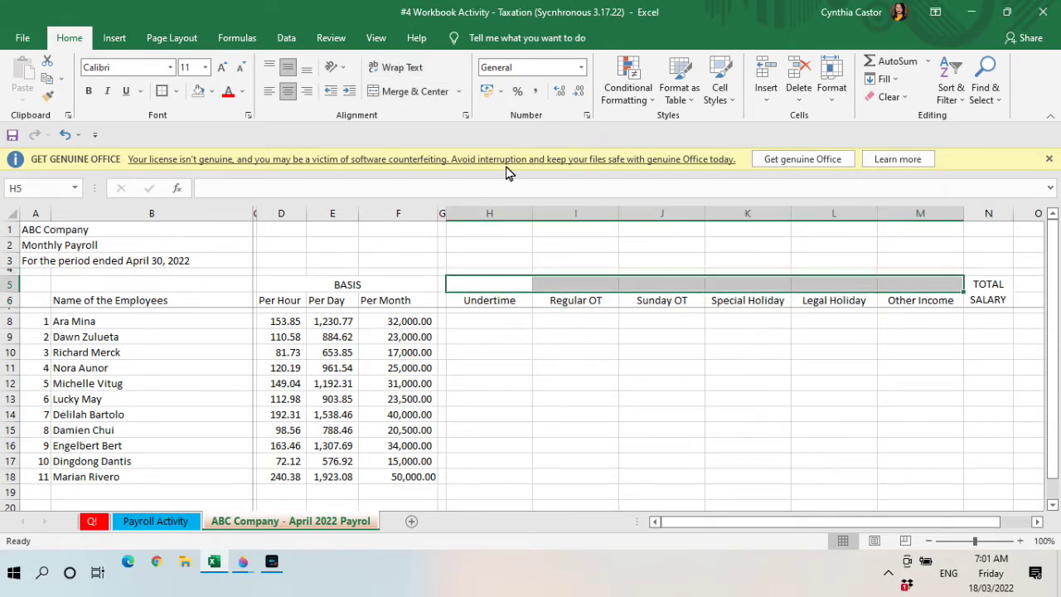
left_click(395, 93)
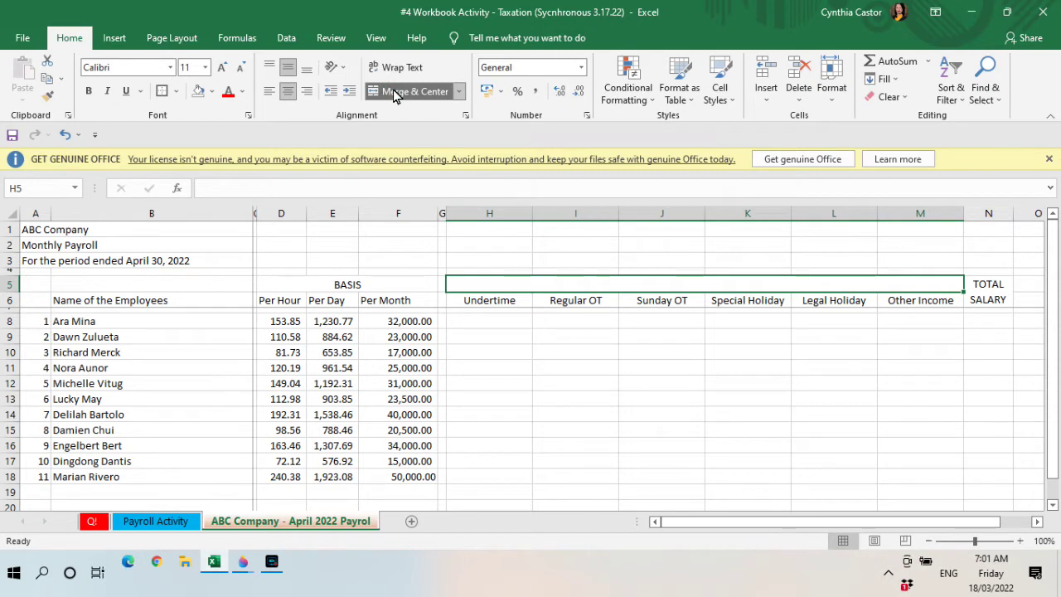
type("gross")
key("BackSpace")
key("BackSpace")
key("BackSpace")
key("BackSpace")
key("BackSpace")
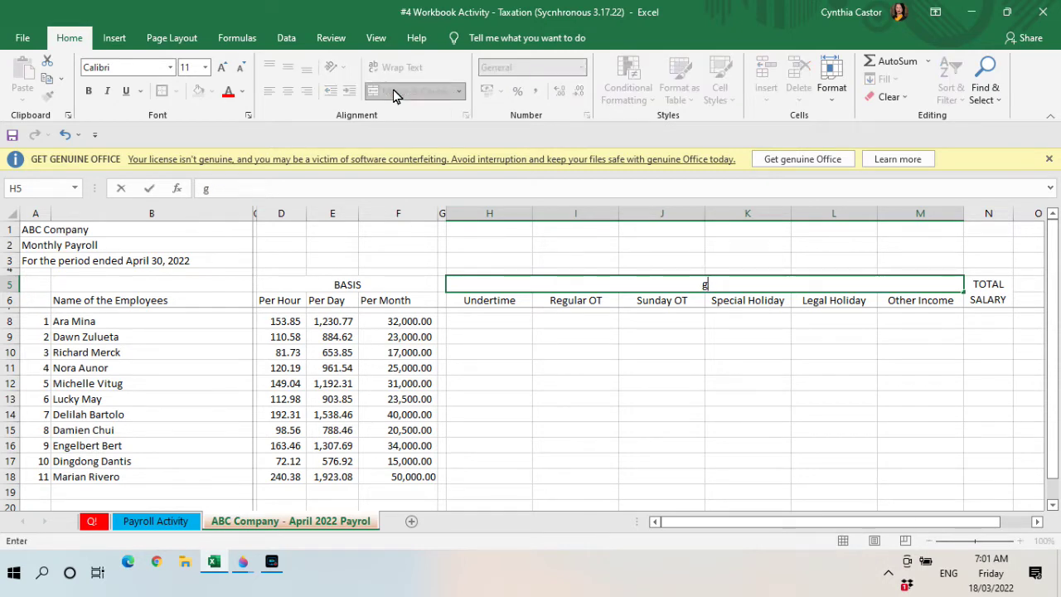
type("GROSS SALARY")
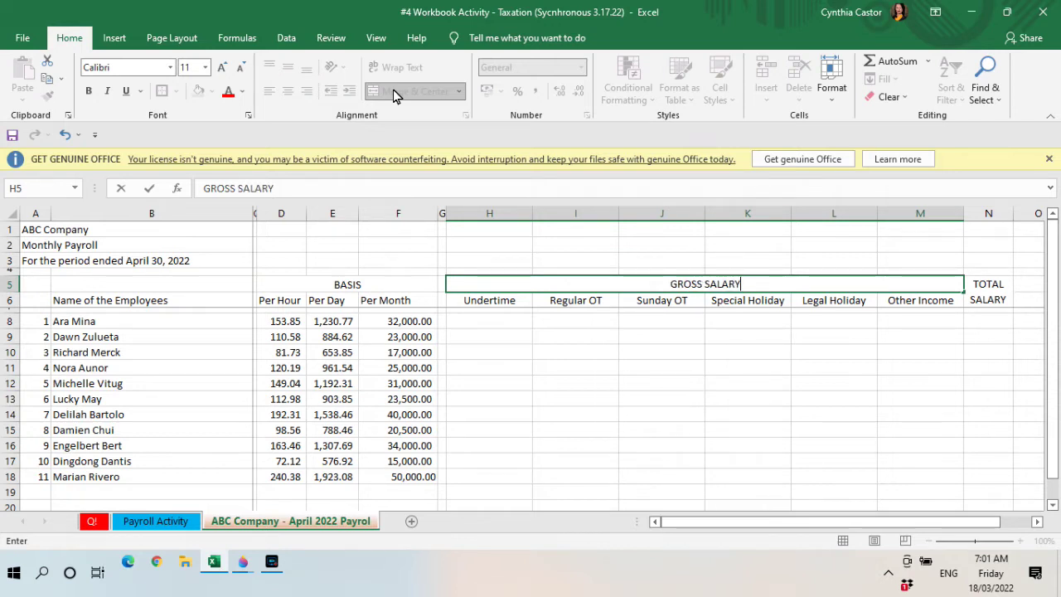
key("Return")
key("Up")
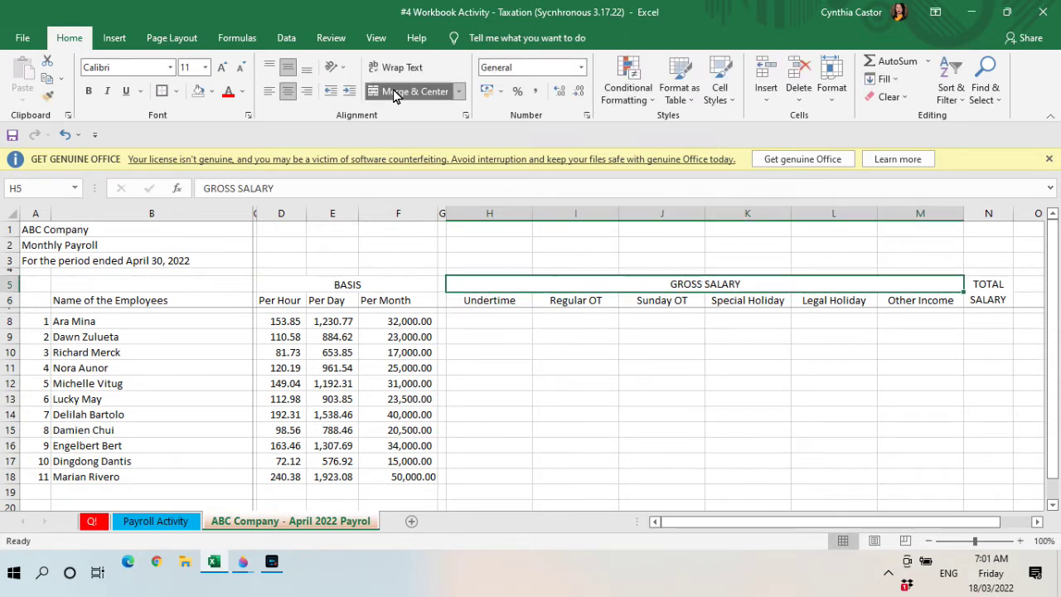
Check the first employee's overtime on the Payroll Activity sheet and enter the Regular OT formula =D8*2*1.25 in I8 of the payroll sheet.
key("Down")
key("Down")
key("Down")
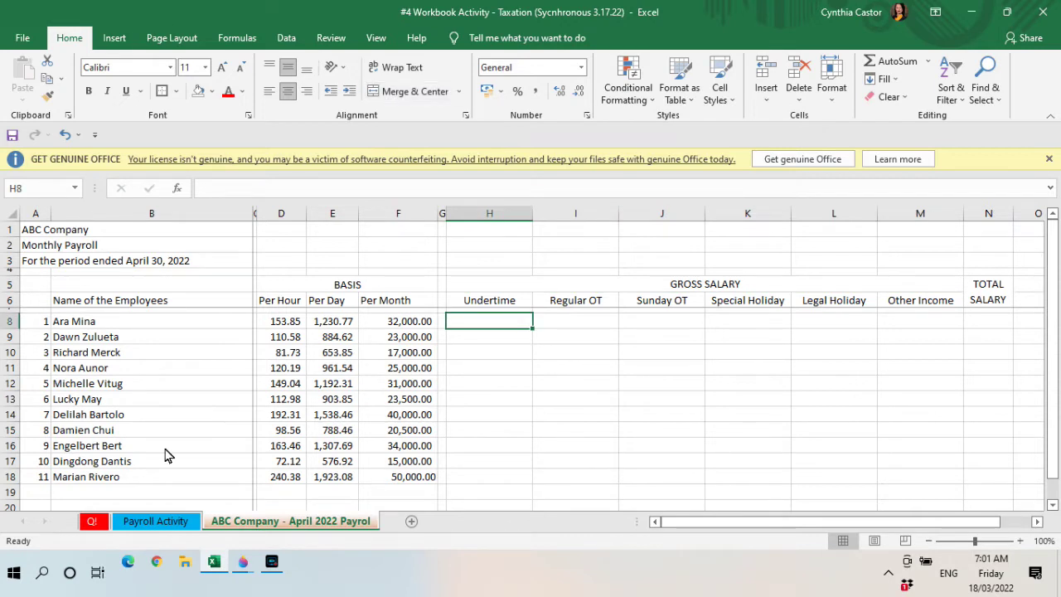
left_click(155, 521)
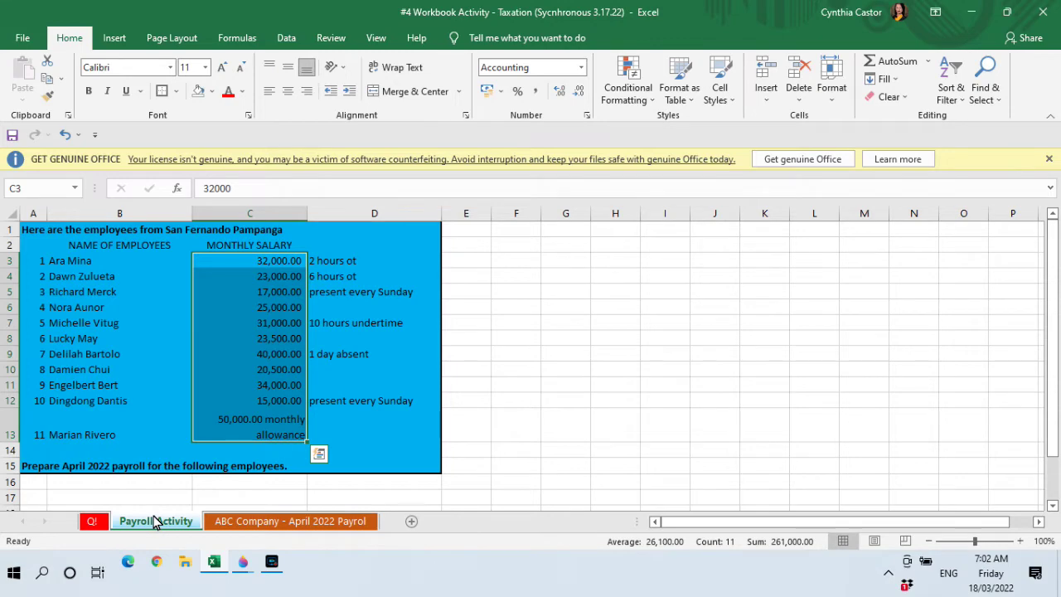
left_click(316, 522)
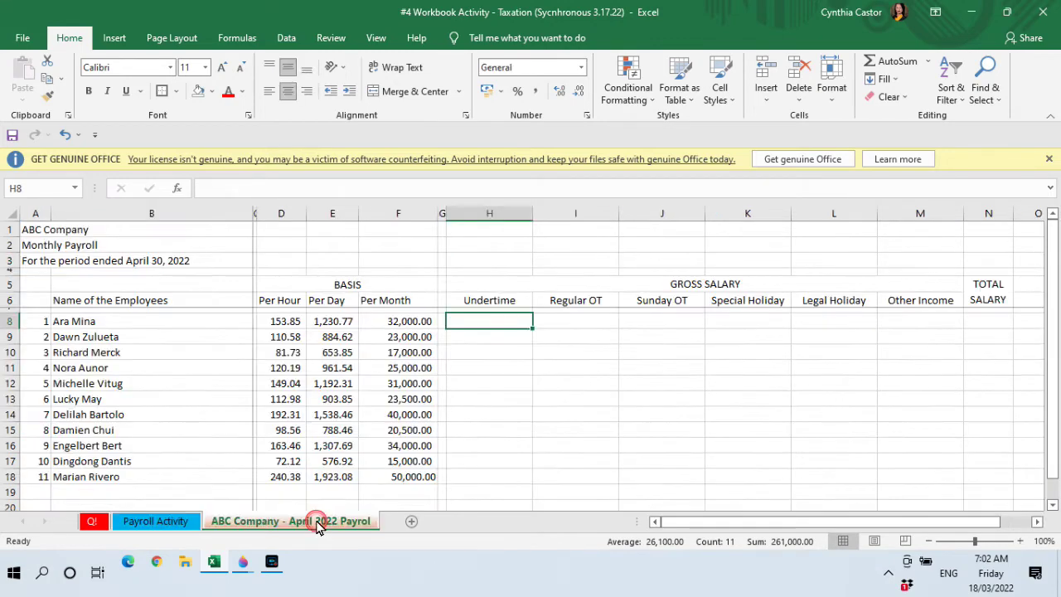
left_click(588, 324)
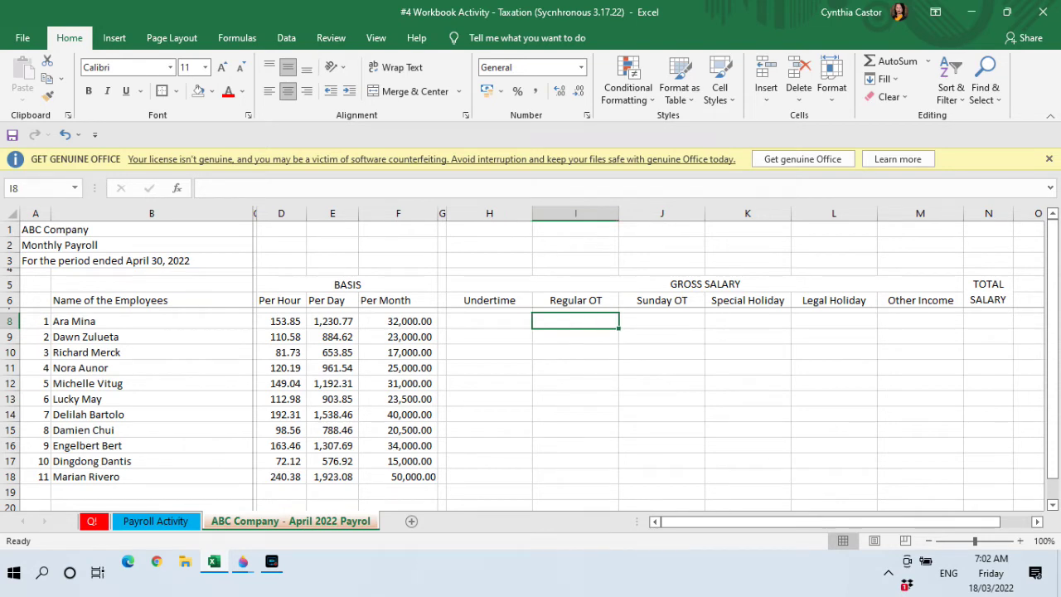
type("=")
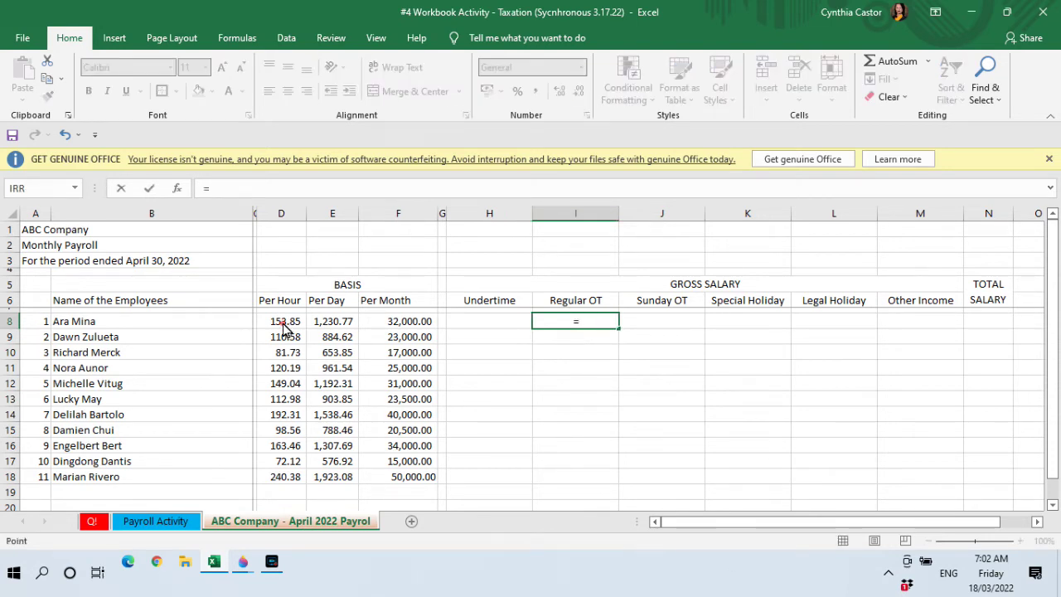
left_click(290, 329)
type("*2")
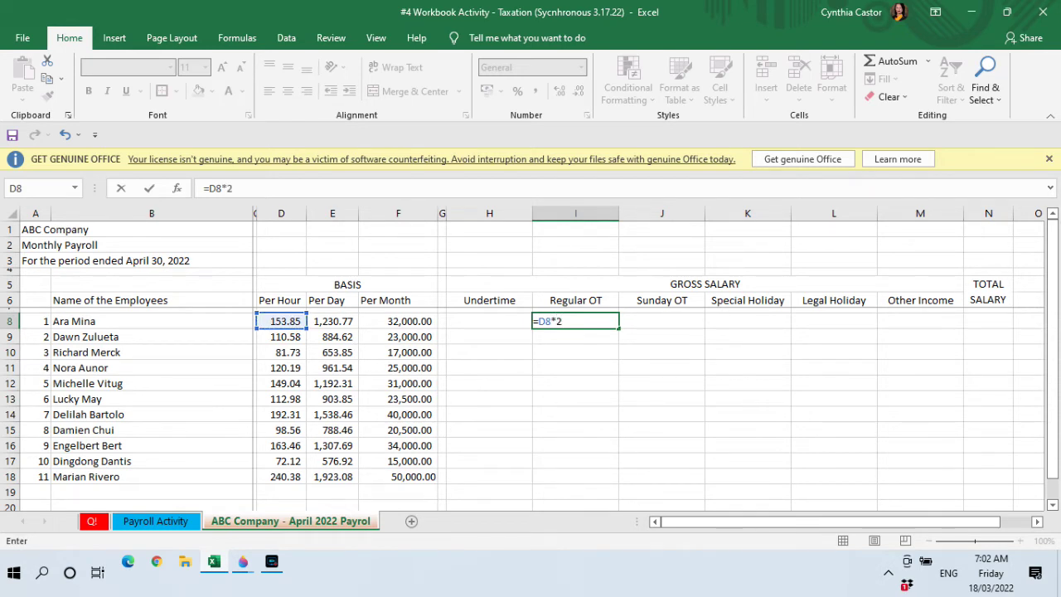
type("*1.25")
key("Return")
left_click(575, 321)
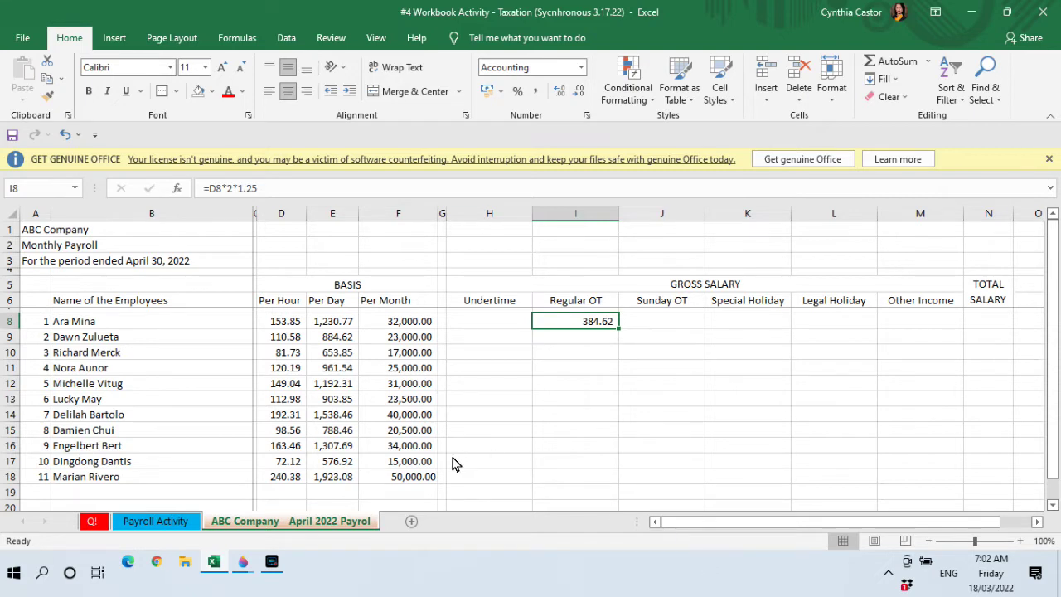
Check the second employee's overtime on the Payroll Activity sheet and enter the Regular OT formula =D9*6*1.25 in I9 of the payroll sheet.
left_click(154, 525)
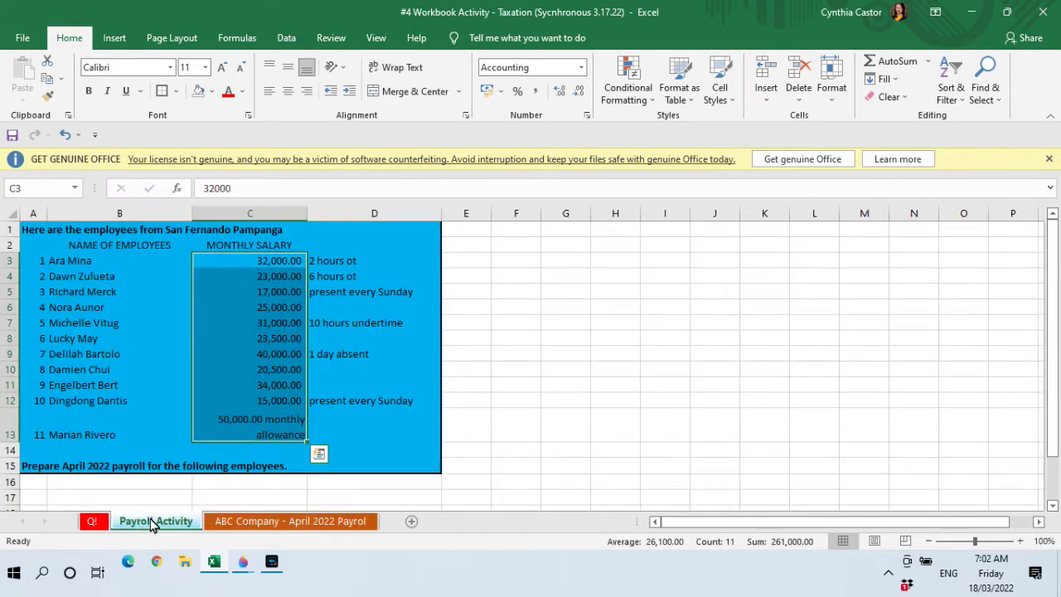
left_click(331, 277)
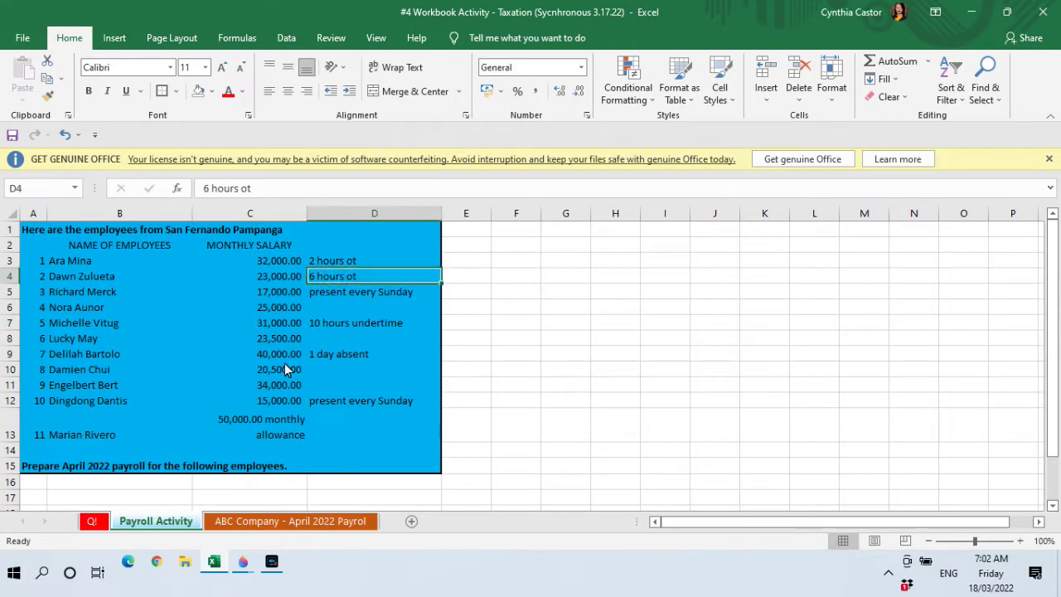
left_click(247, 522)
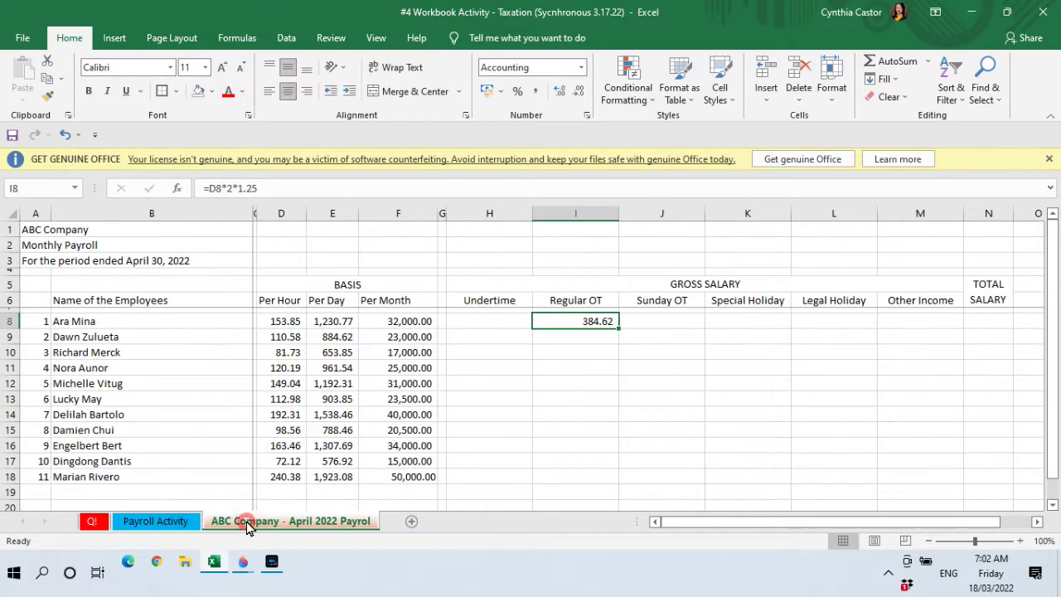
left_click(591, 338)
type("=")
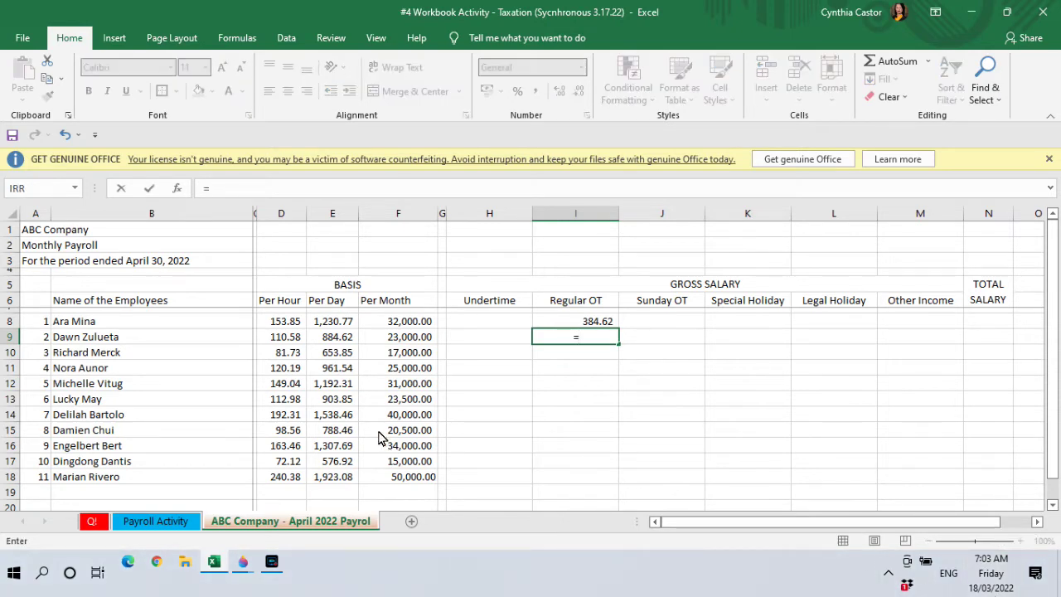
left_click(281, 338)
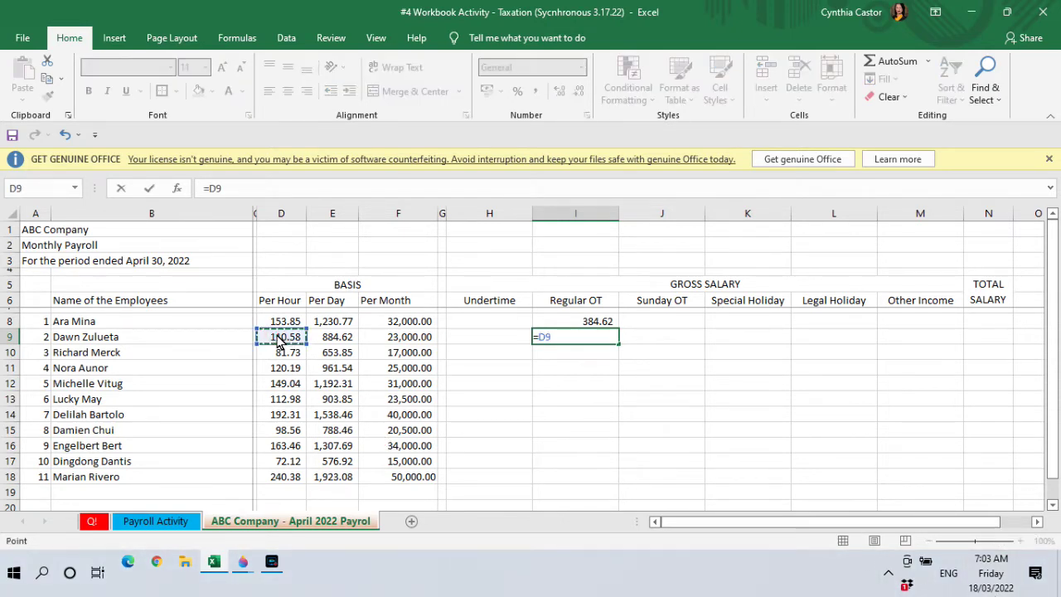
type("*6*1.25")
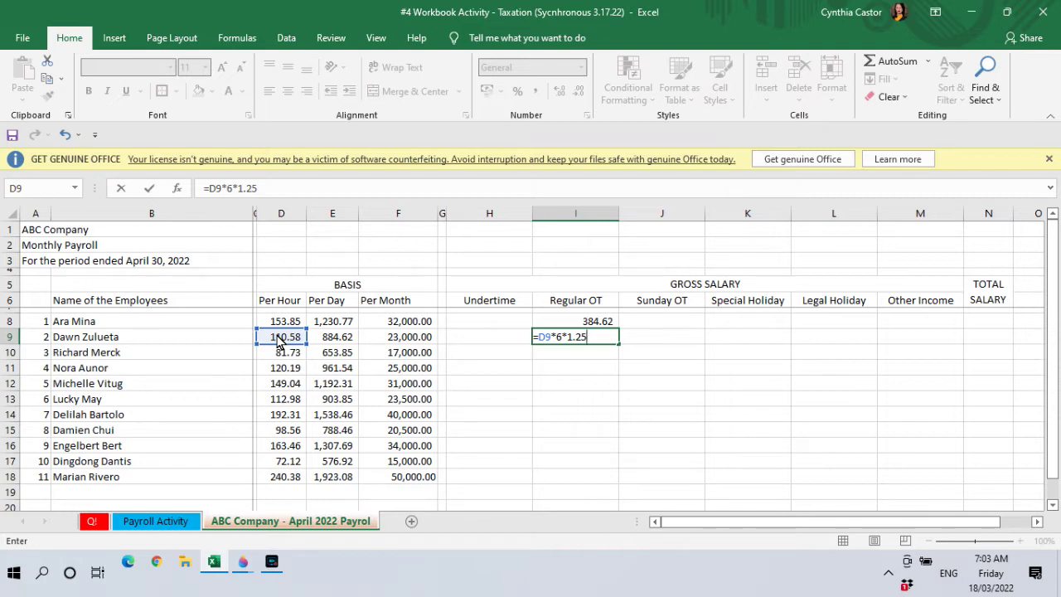
key("Return")
key("Up")
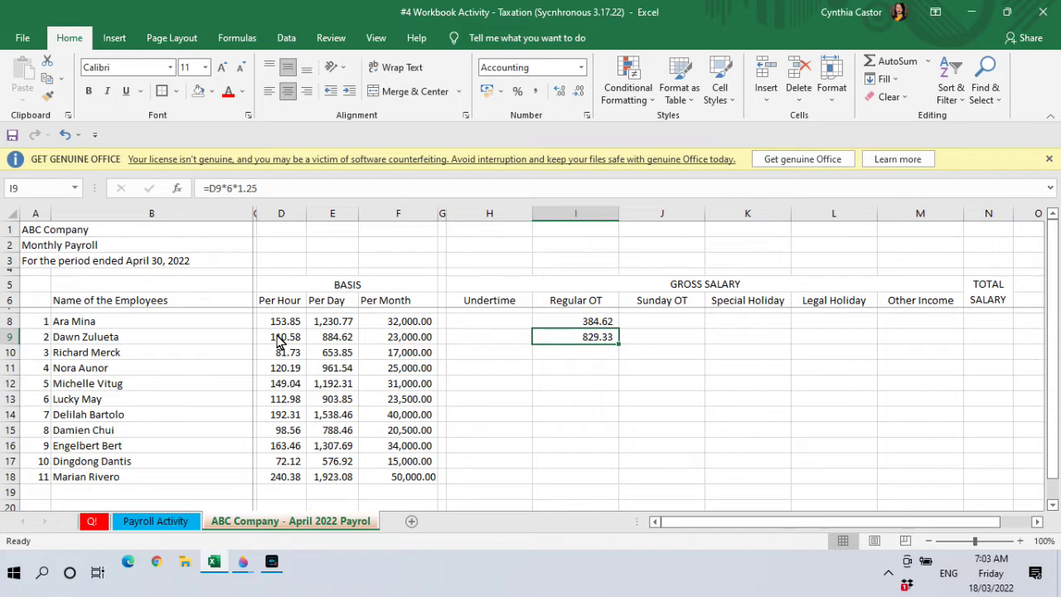
key("Down")
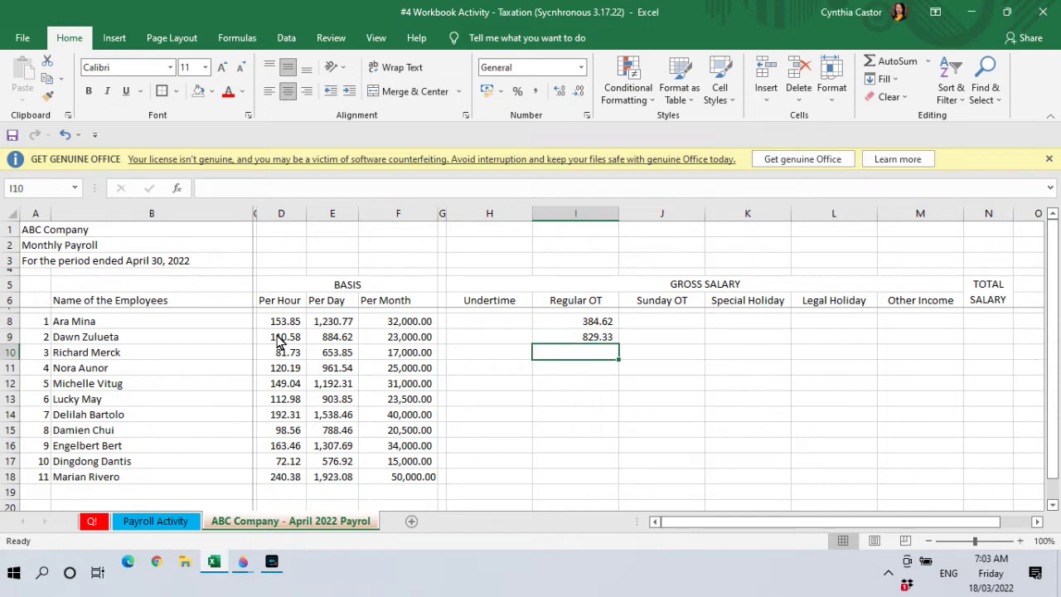
Check the third employee's attendance on the Payroll Activity sheet and enter the Sunday OT formula =E10*4*1.3 in J10 of the payroll sheet.
left_click(156, 522)
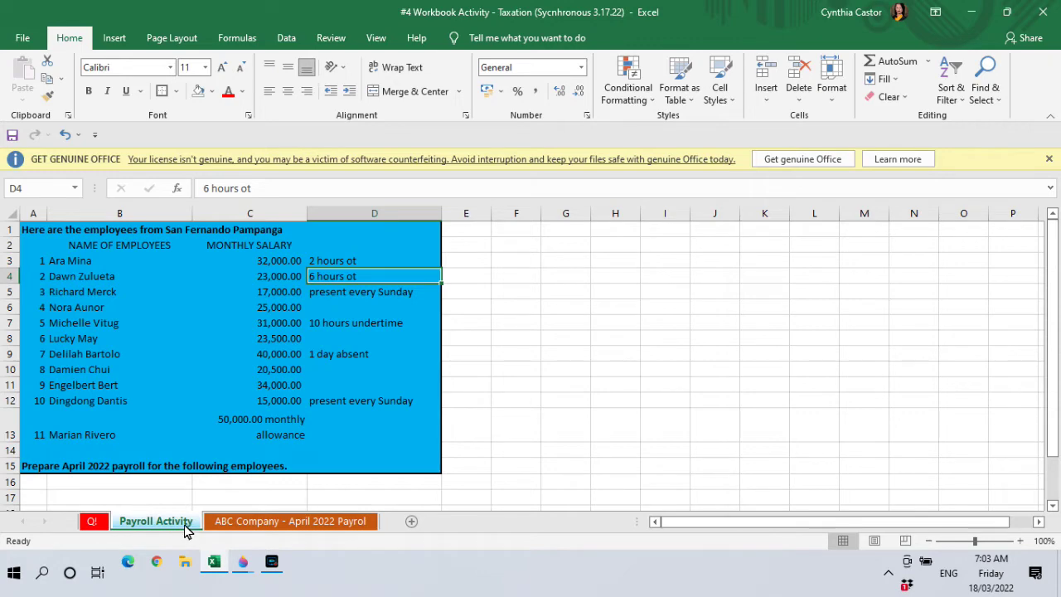
left_click(253, 524)
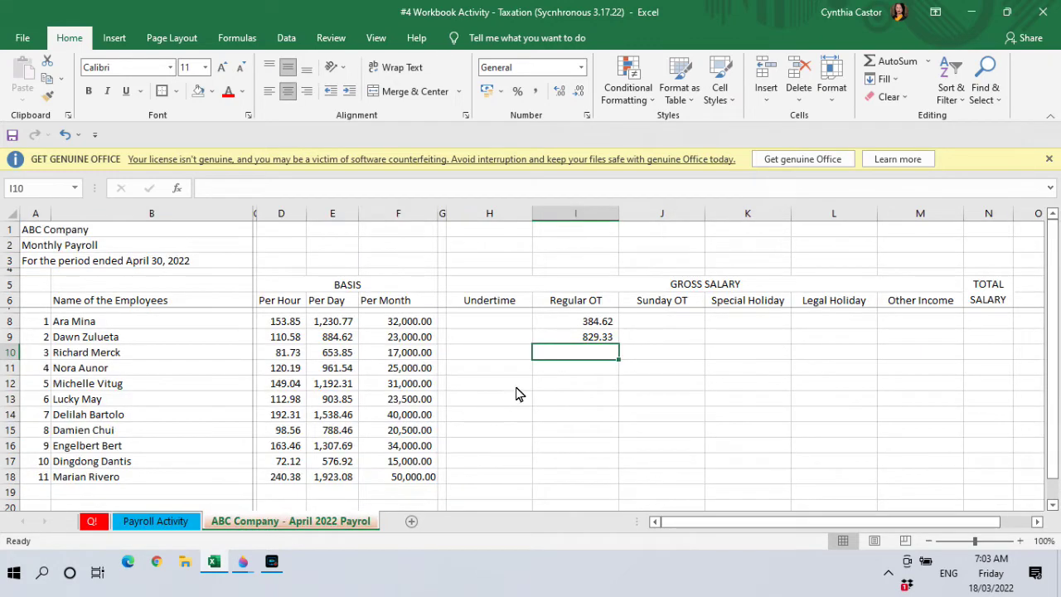
left_click(655, 352)
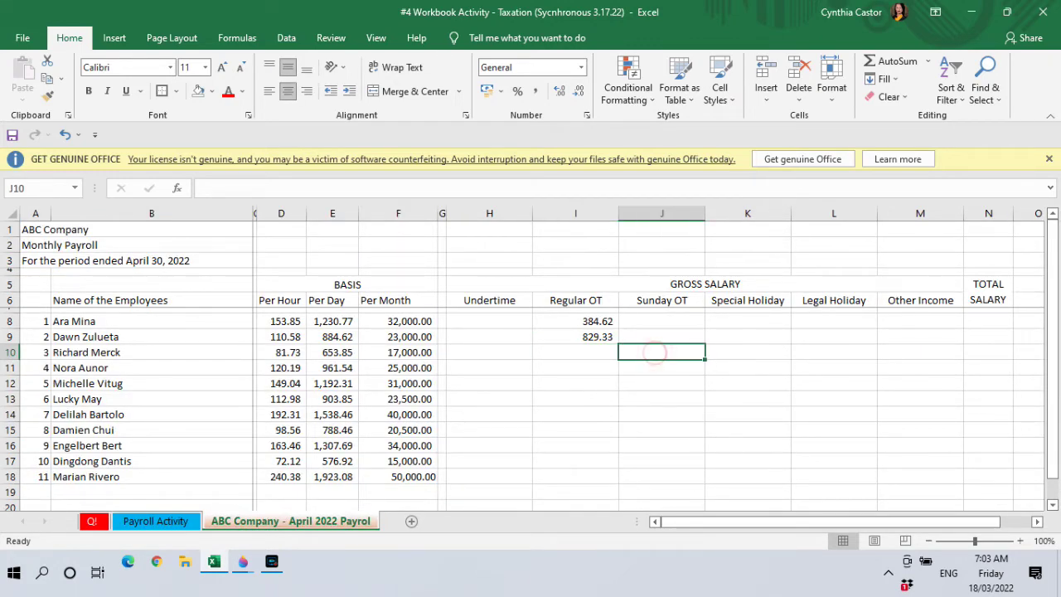
type("=")
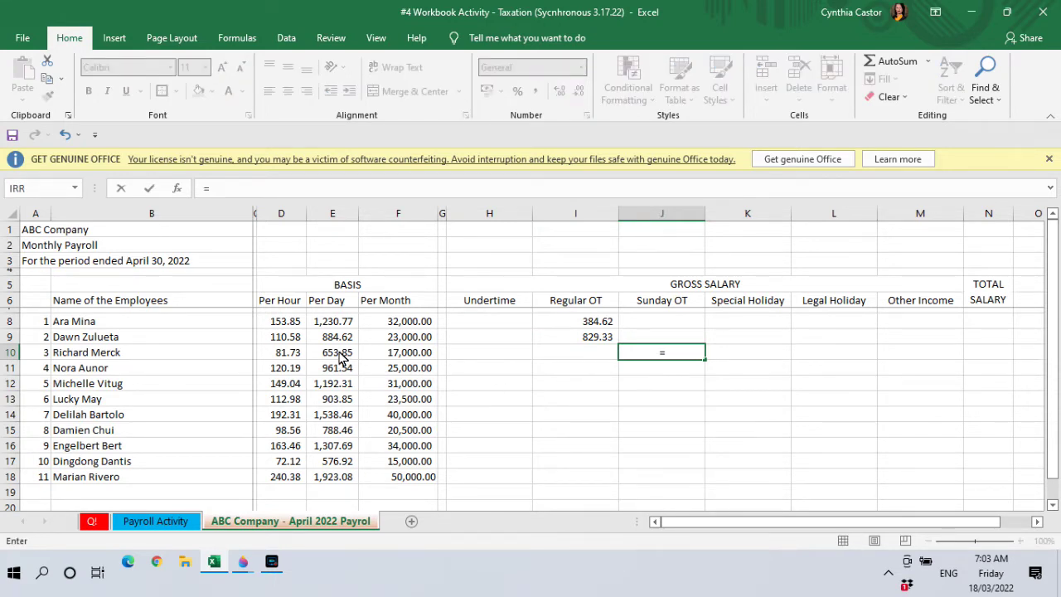
left_click(340, 357)
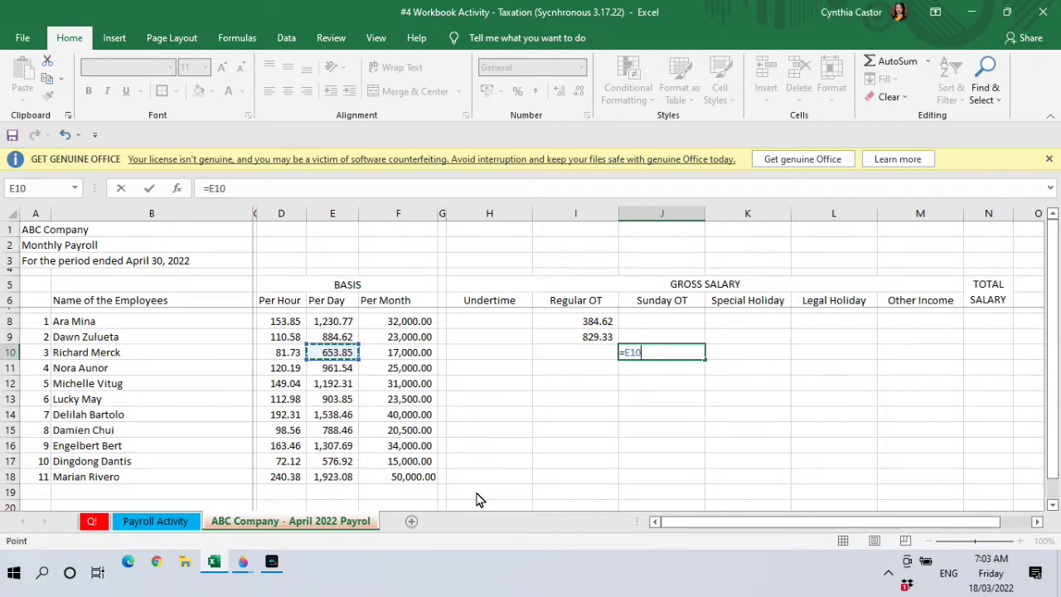
type("*")
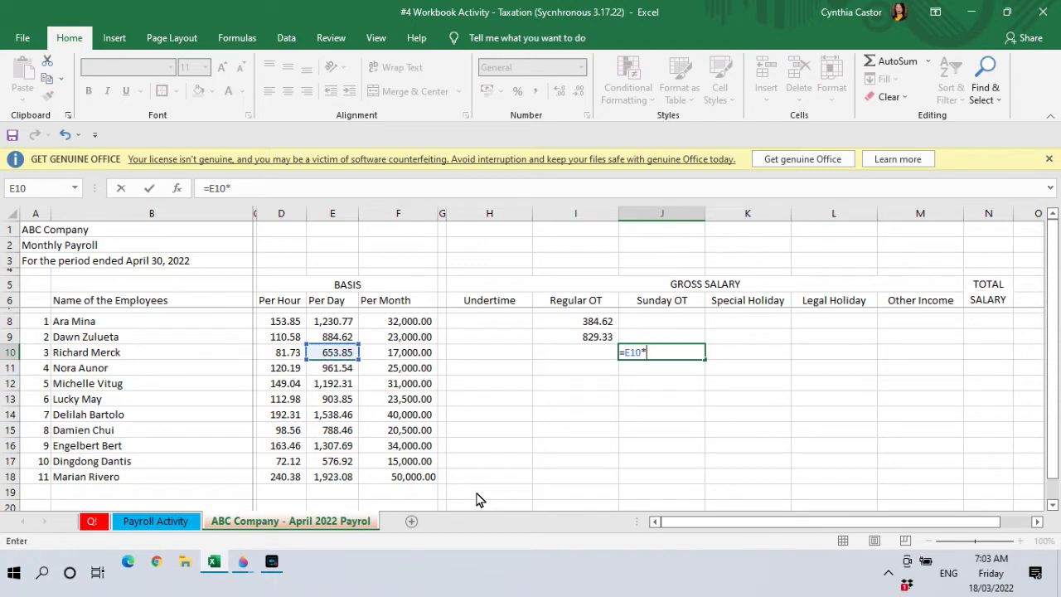
type("4*1.3")
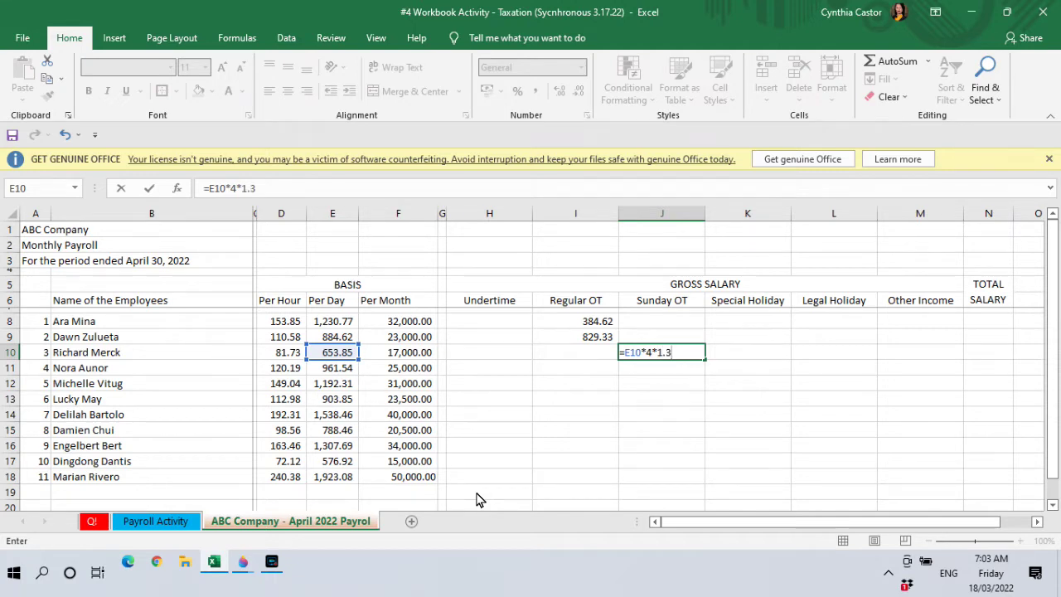
key("Return")
key("Up")
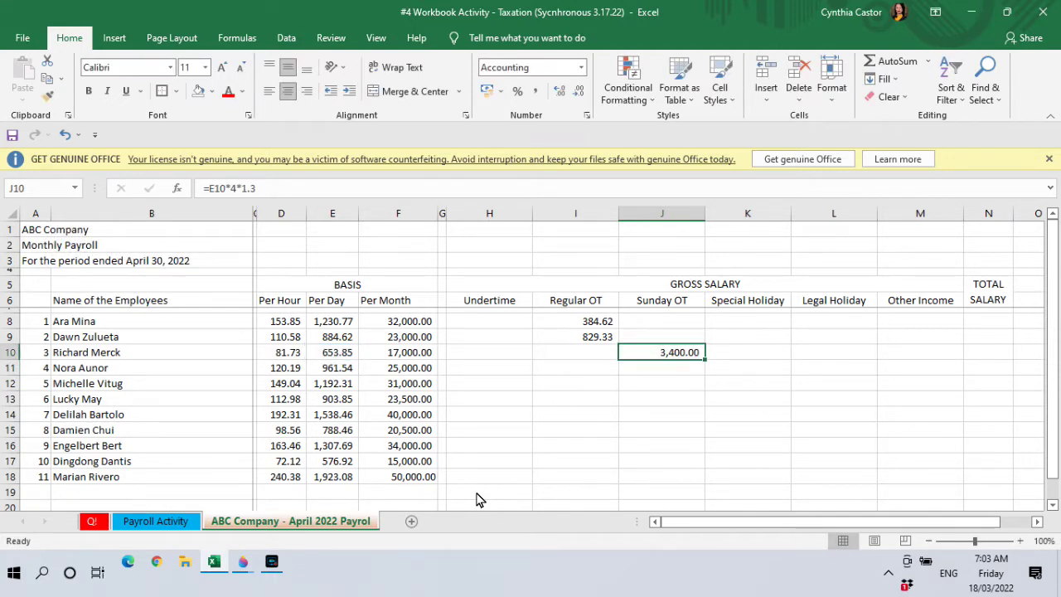
key("Down")
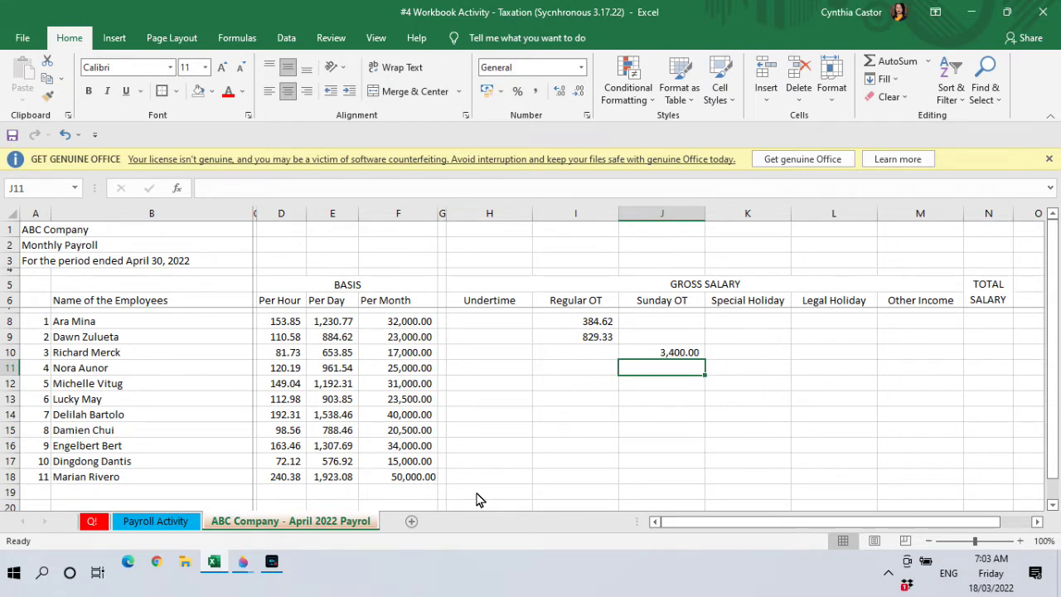
Check the fifth employee's undertime on the Payroll Activity sheet and enter the Undertime formula =-(D12*10) in H12 of the payroll sheet.
left_click(140, 524)
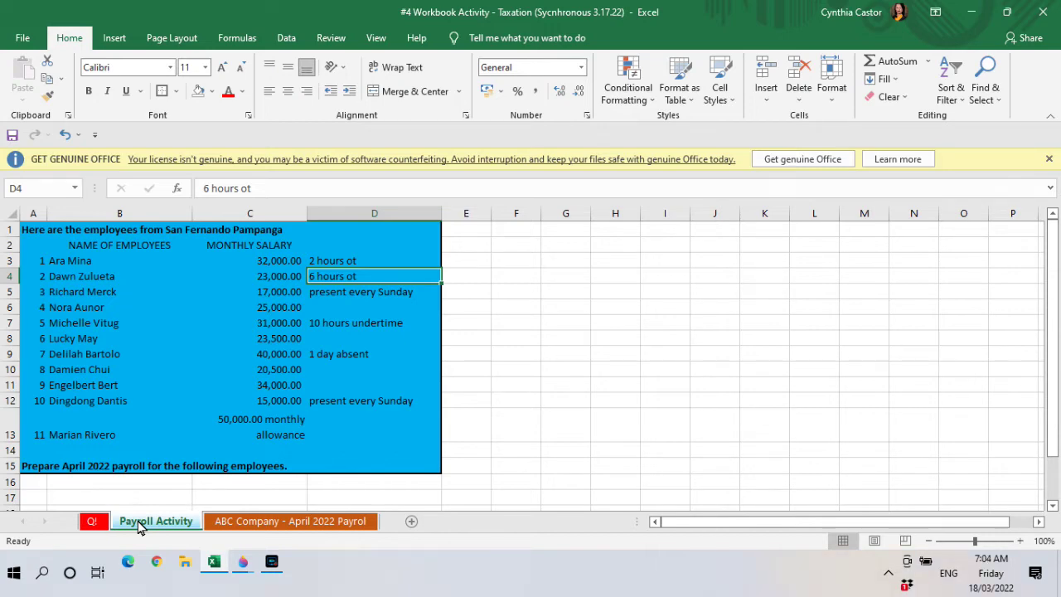
left_click(240, 527)
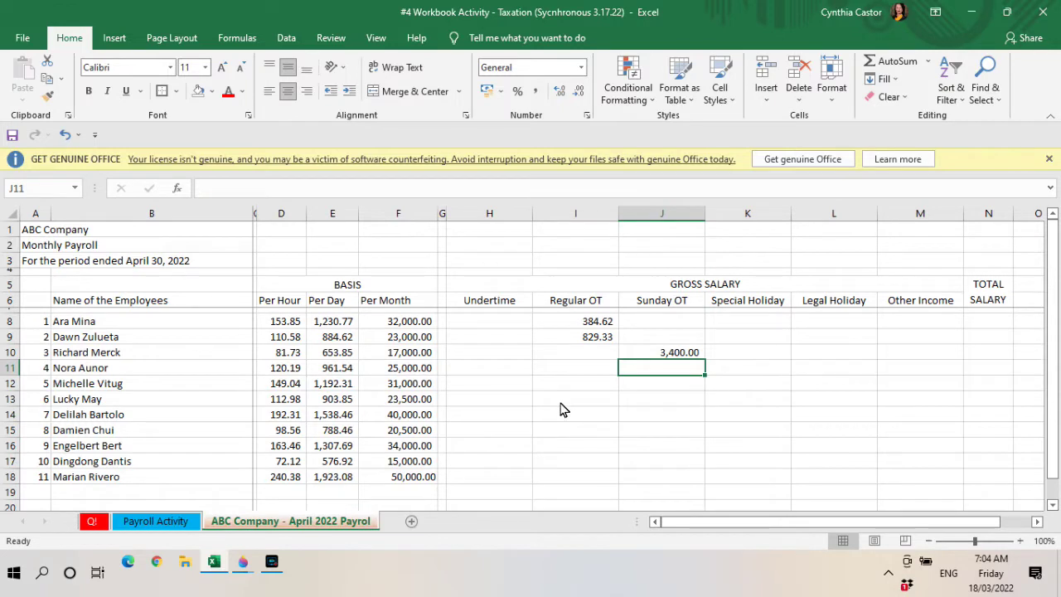
left_click(487, 384)
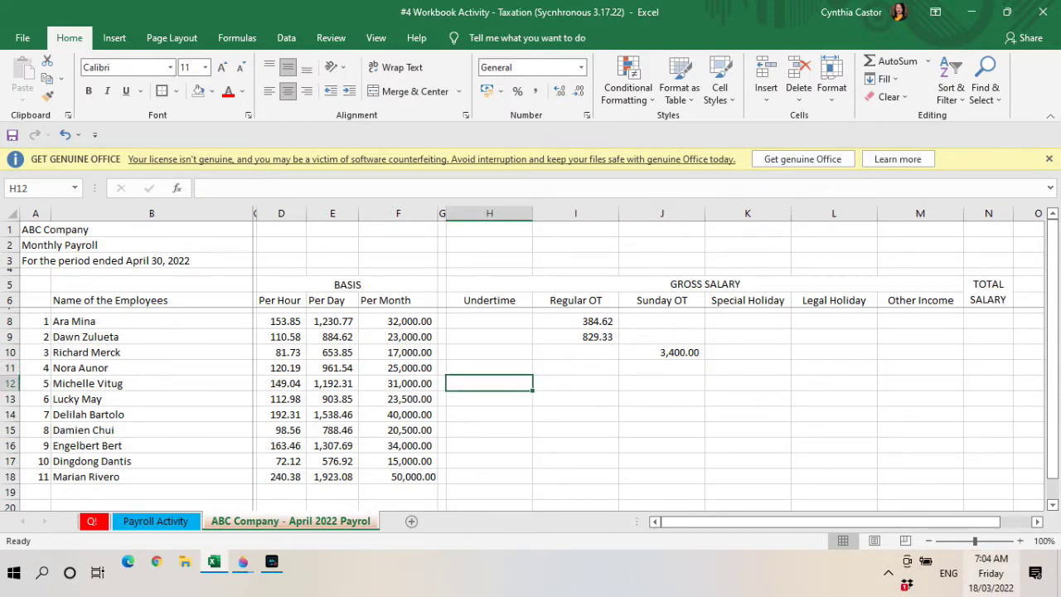
type("=-")
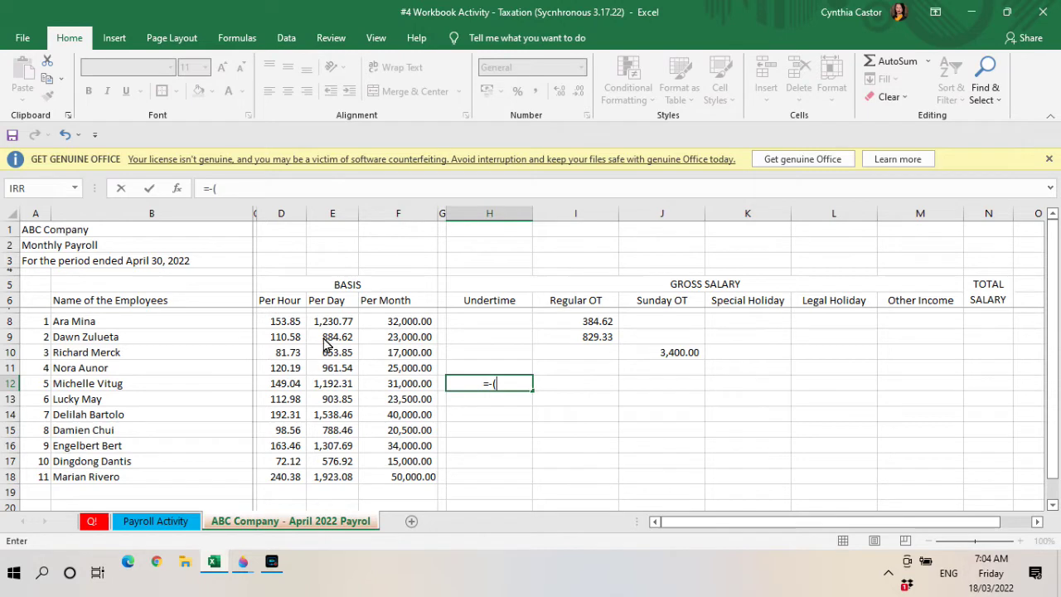
left_click(282, 389)
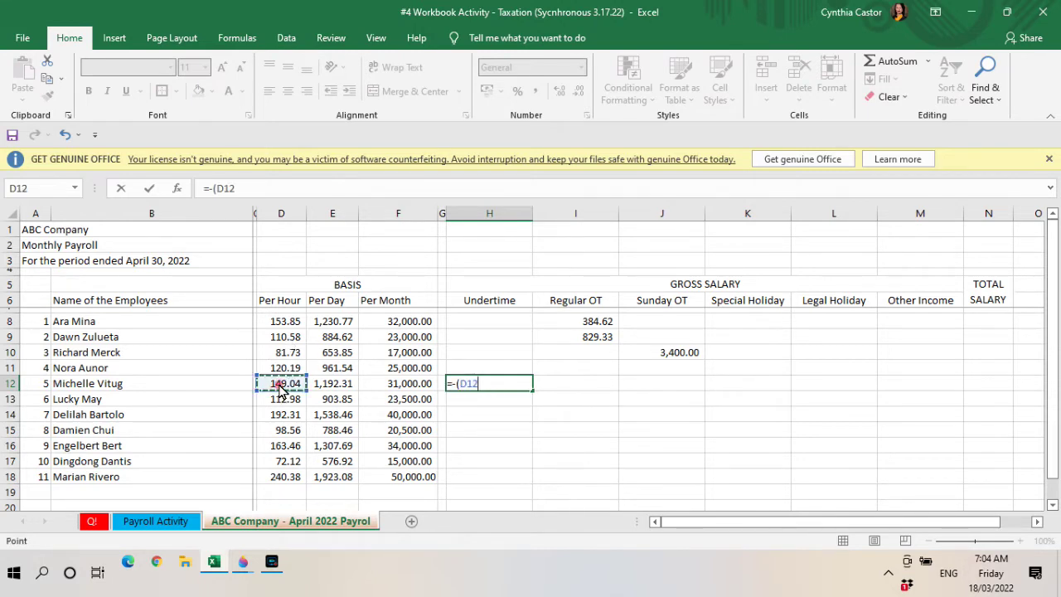
type("*10")
key("Return")
key("Up")
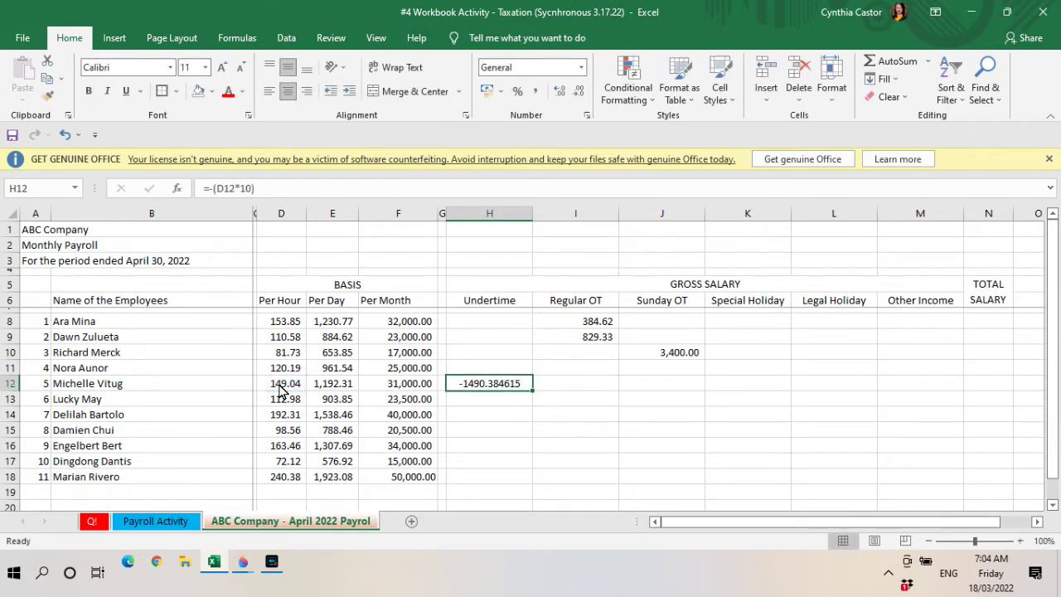
Format the fifth employee's undertime amount in H12 with two decimal places and the comma style.
left_click(578, 91)
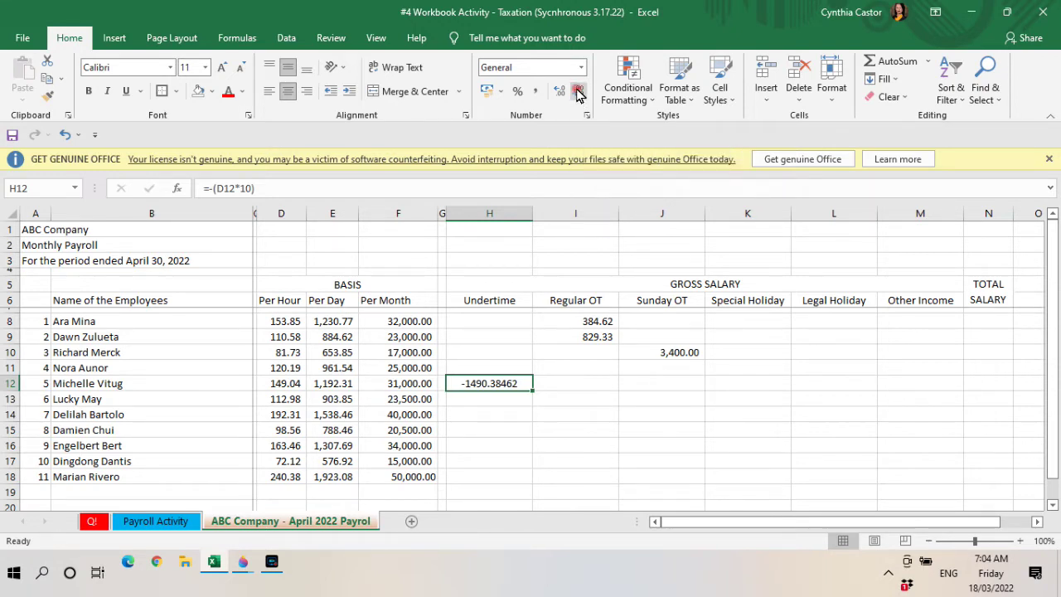
left_click(578, 91)
left_click(578, 91)
left_click(578, 91)
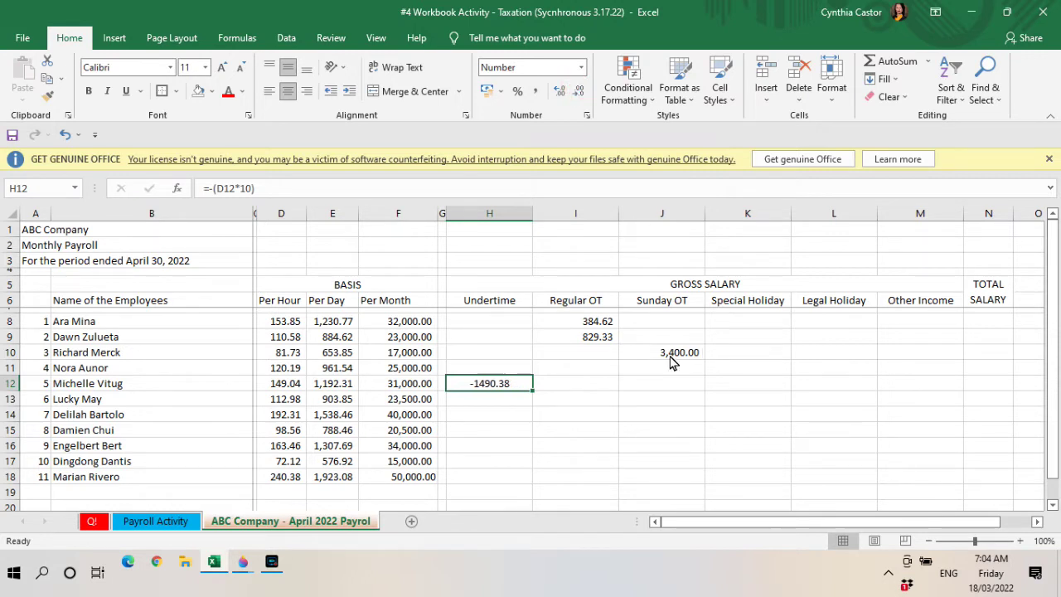
left_click(603, 388)
left_click(493, 385)
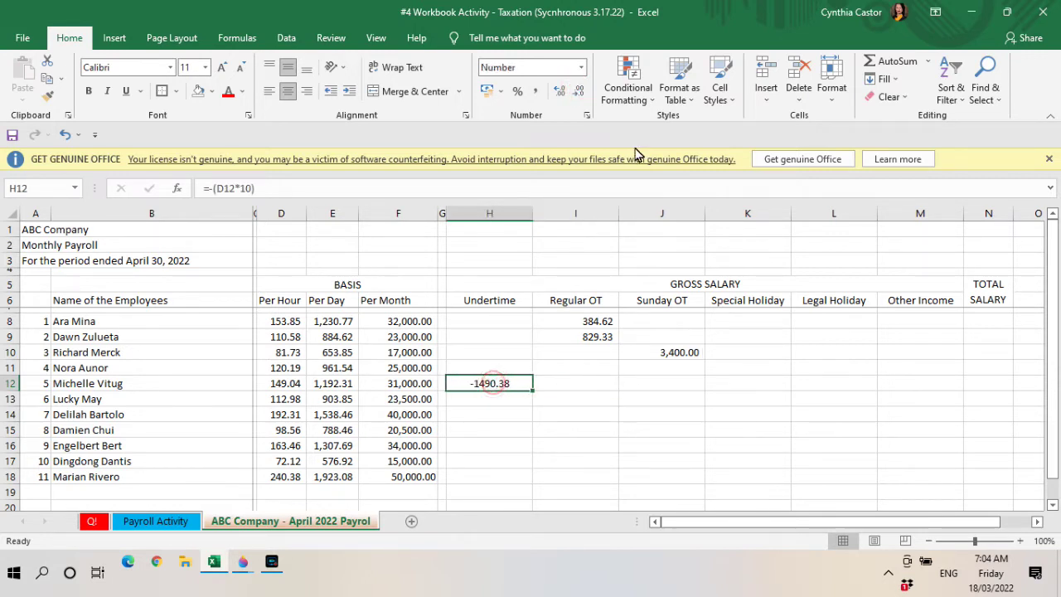
left_click(536, 92)
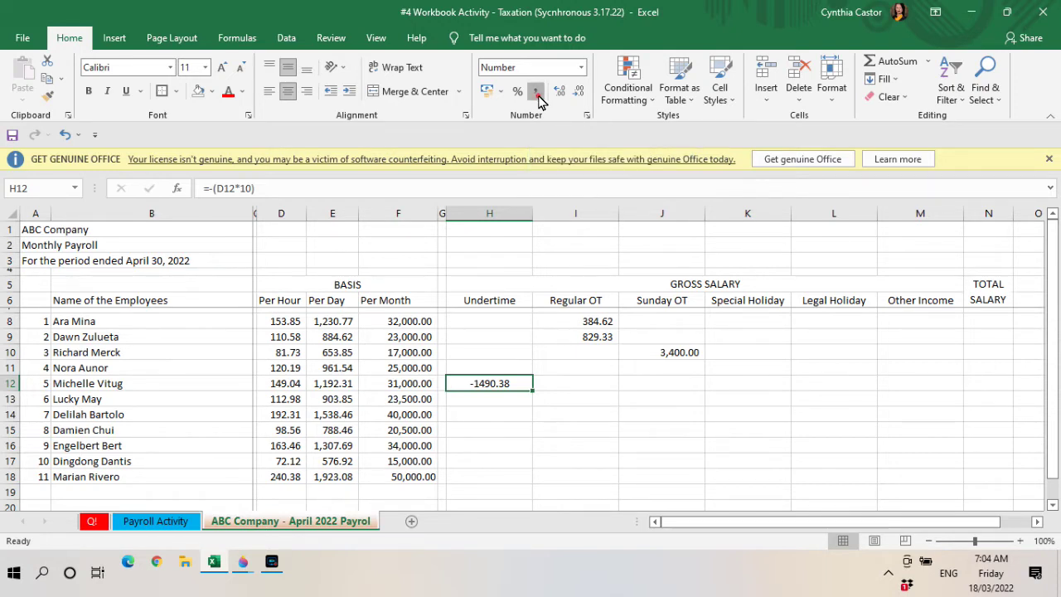
left_click(495, 403)
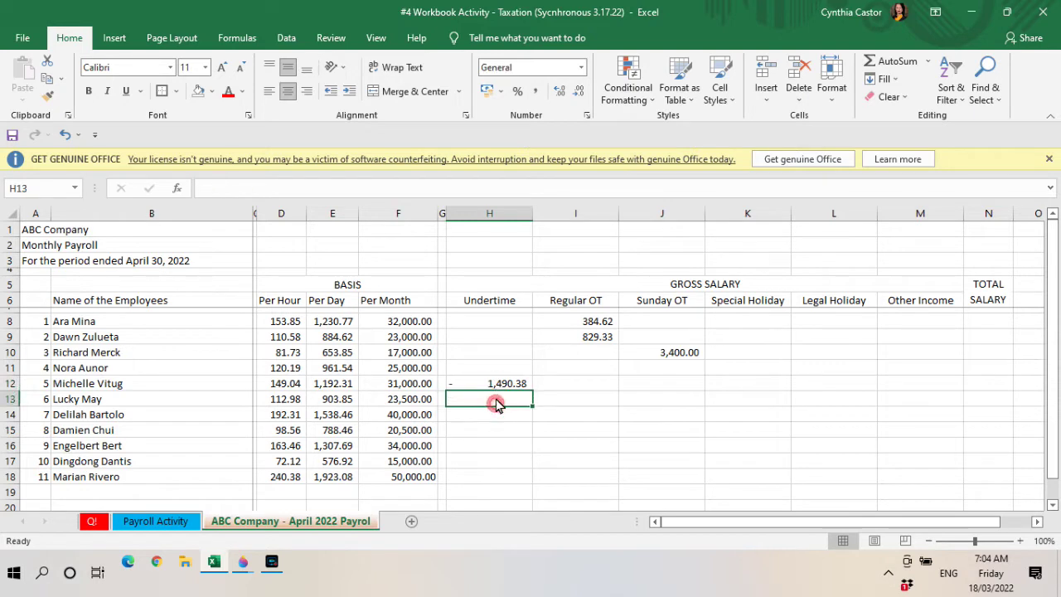
left_click(494, 384)
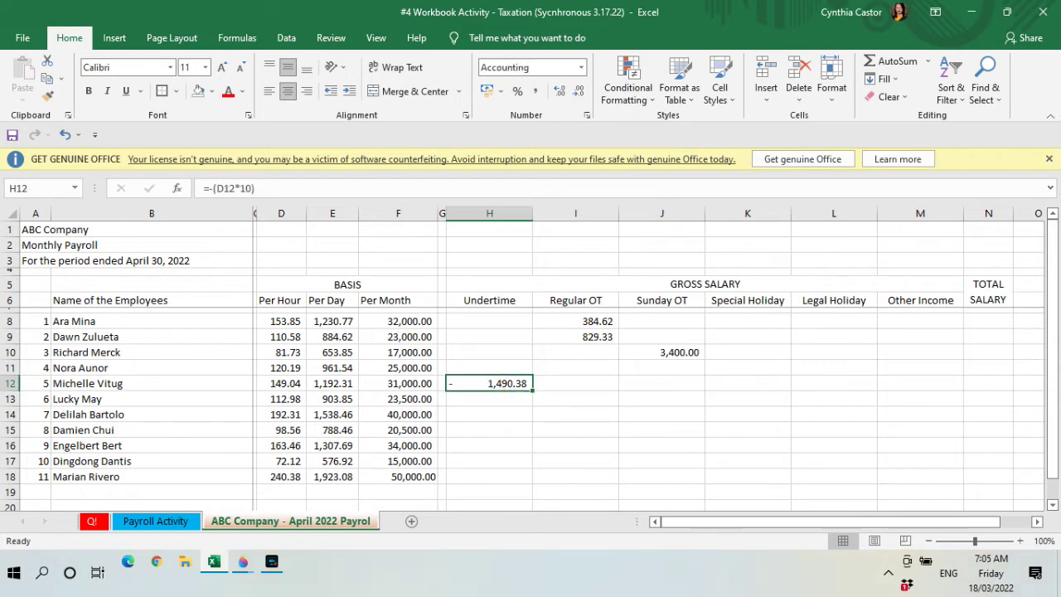
key("Right")
key("Right")
key("Left")
key("Left")
key("Down")
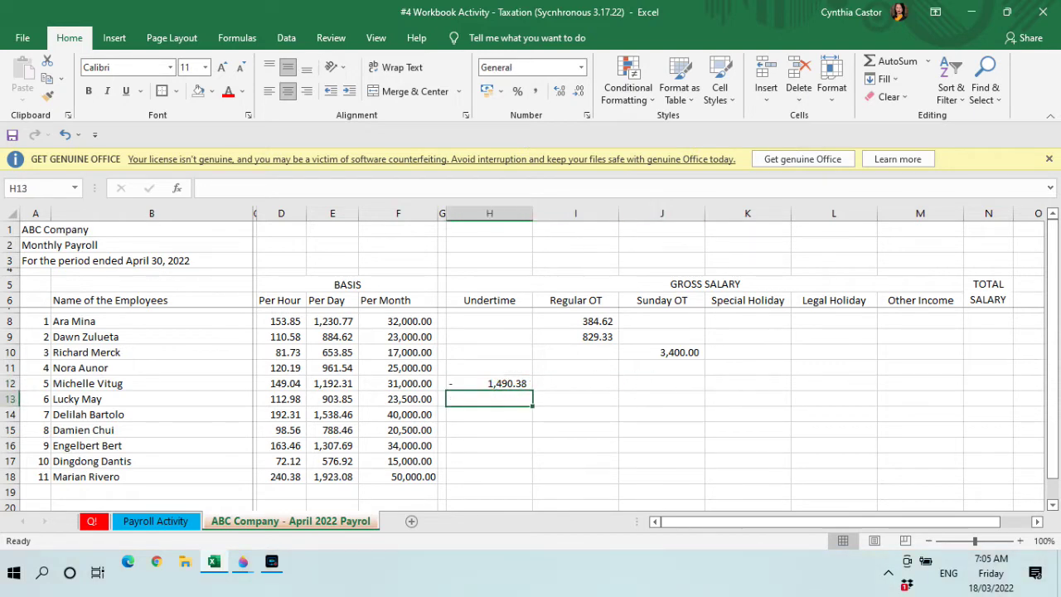
Check the seventh employee's absence on the Payroll Activity sheet and enter the one-day deduction formula =-E14 in H14 of the payroll sheet.
left_click(184, 527)
left_click(343, 329)
left_click(348, 357)
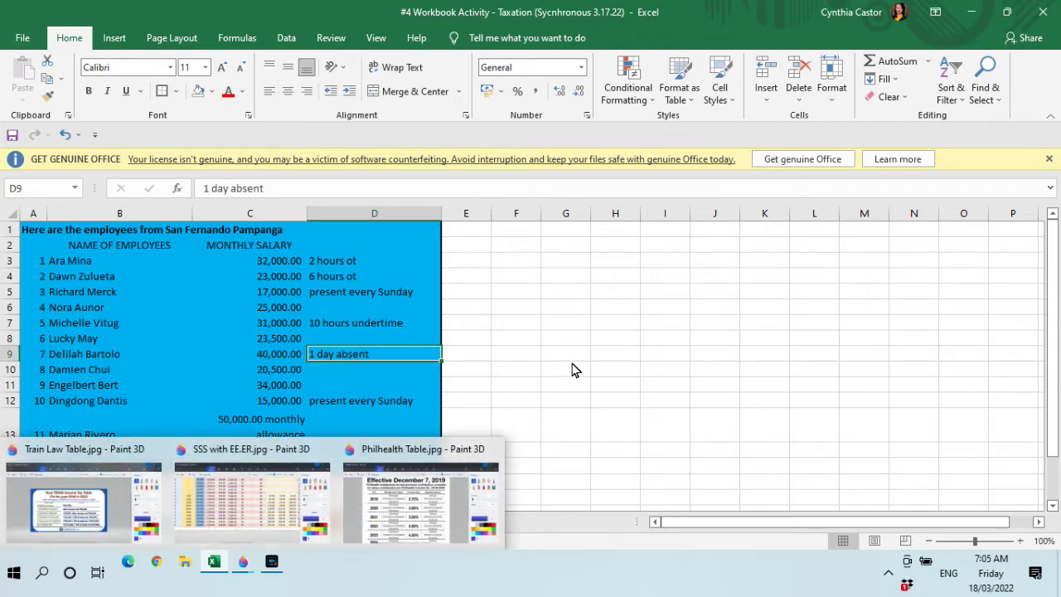
left_click(318, 522)
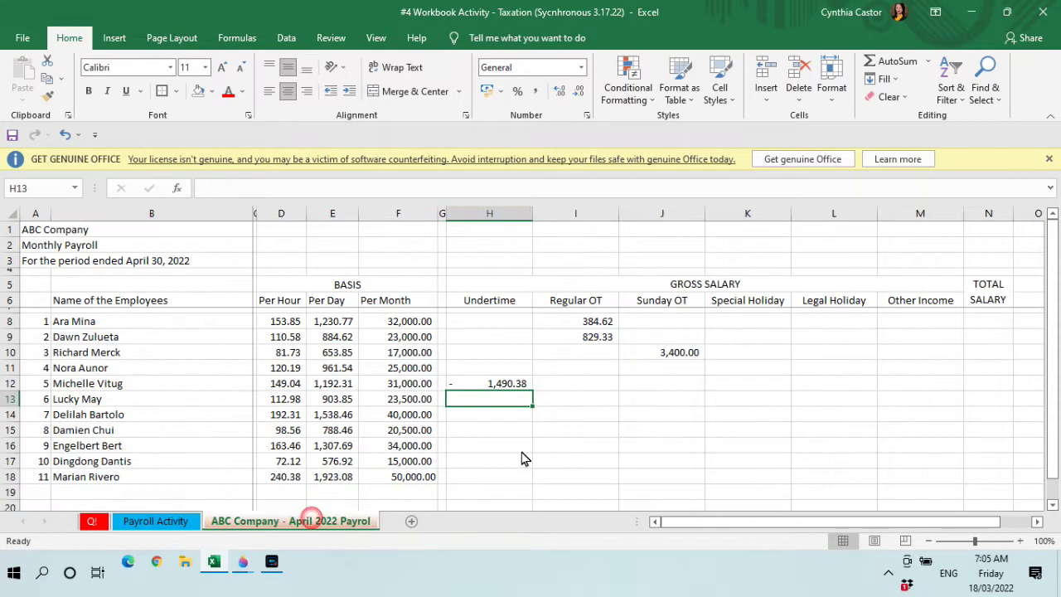
left_click(588, 401)
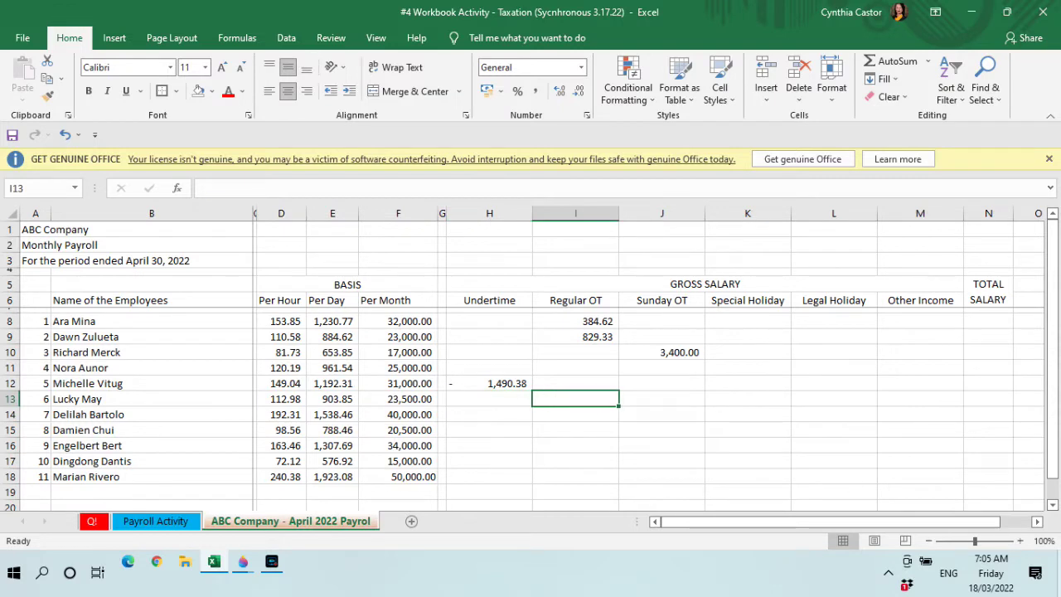
left_click(489, 398)
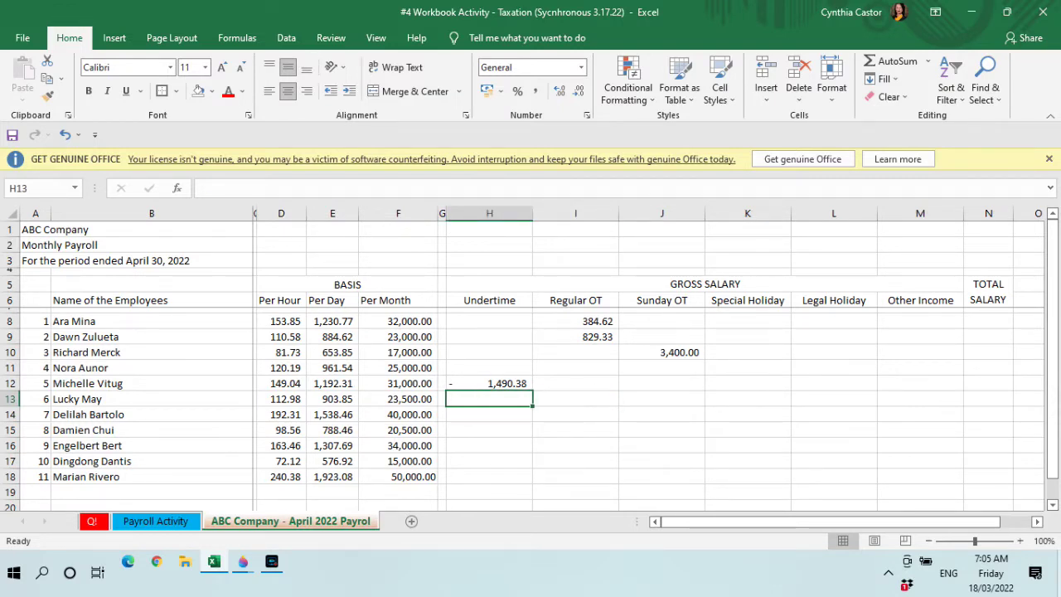
left_click(490, 414)
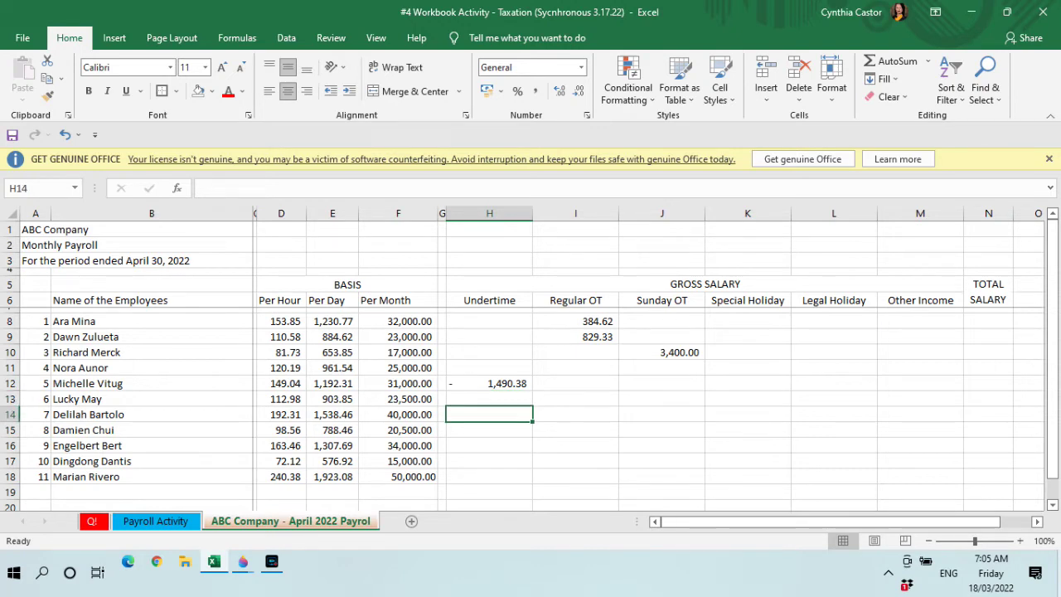
type("=")
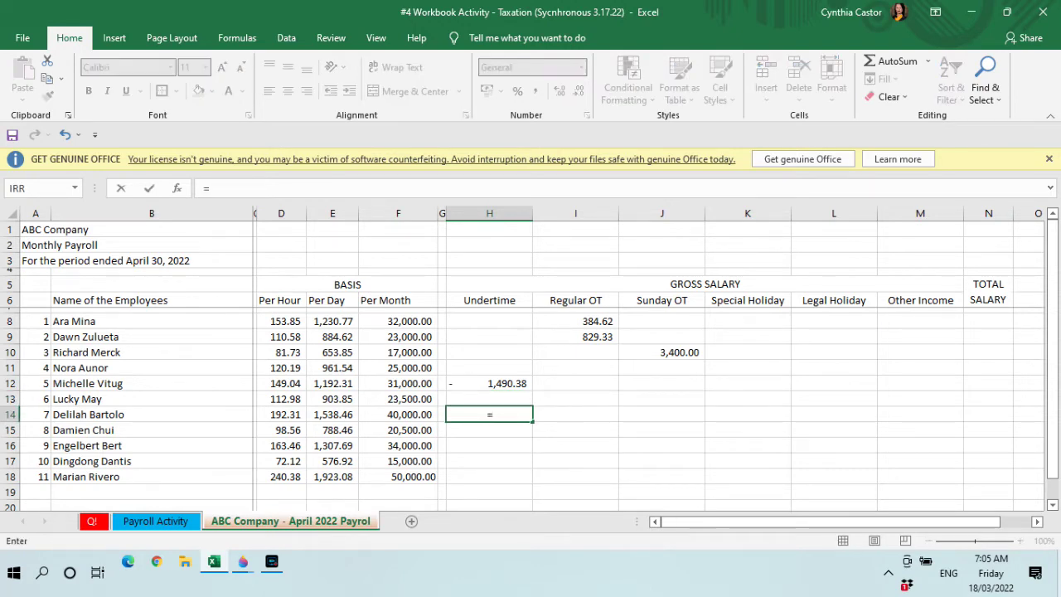
key("Left")
key("Left")
key("Left")
key("Left")
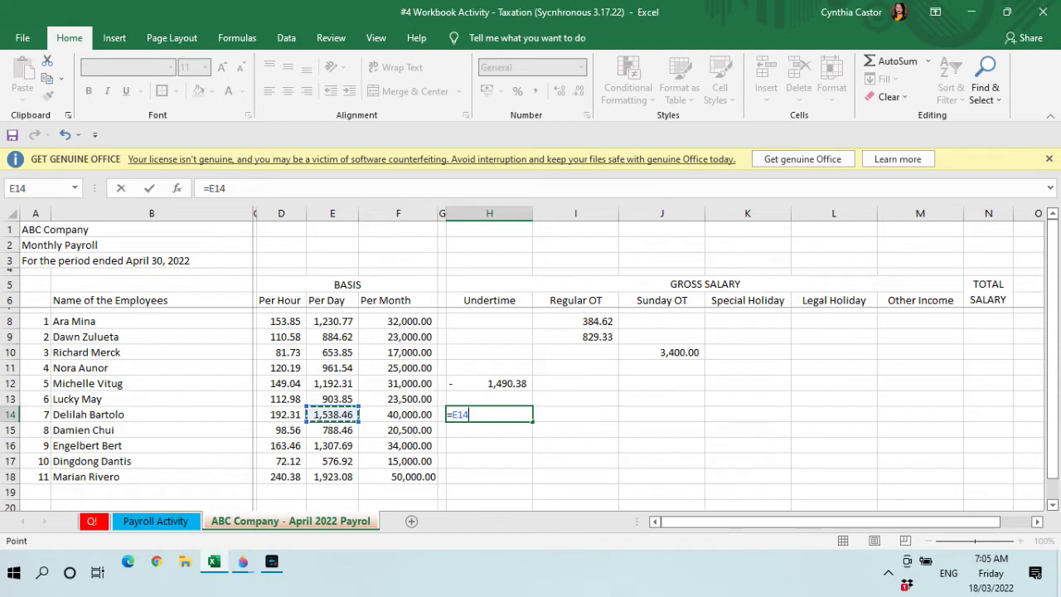
key("Right")
left_click(450, 414)
type("-")
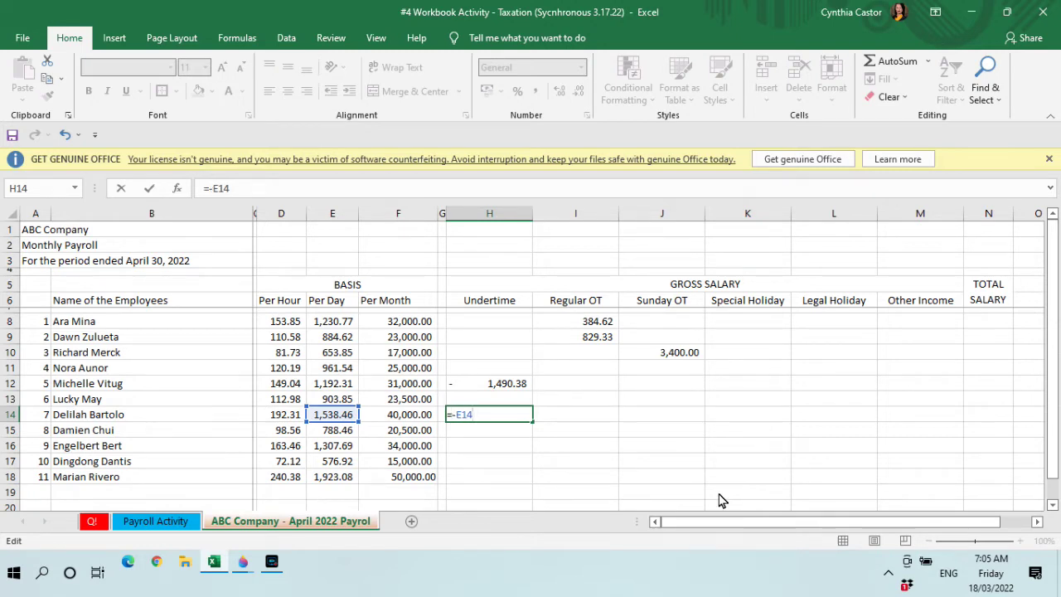
key("Return")
key("Up")
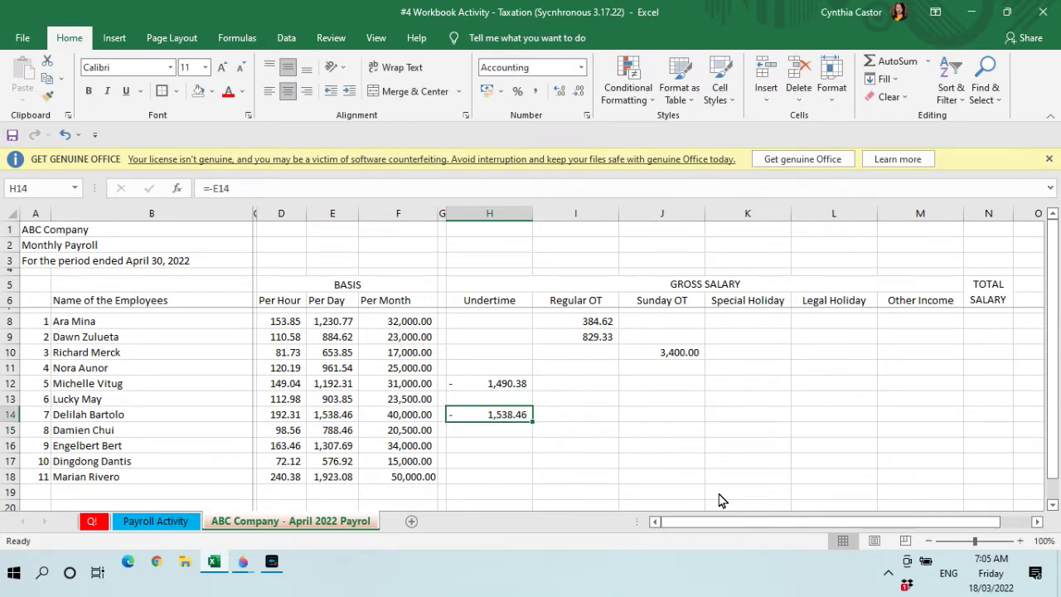
key("Down")
Change the column heading in H6 to "Undertime/Absent" and return to the seventh employee's deduction in H14.
left_click(489, 301)
left_click(287, 187)
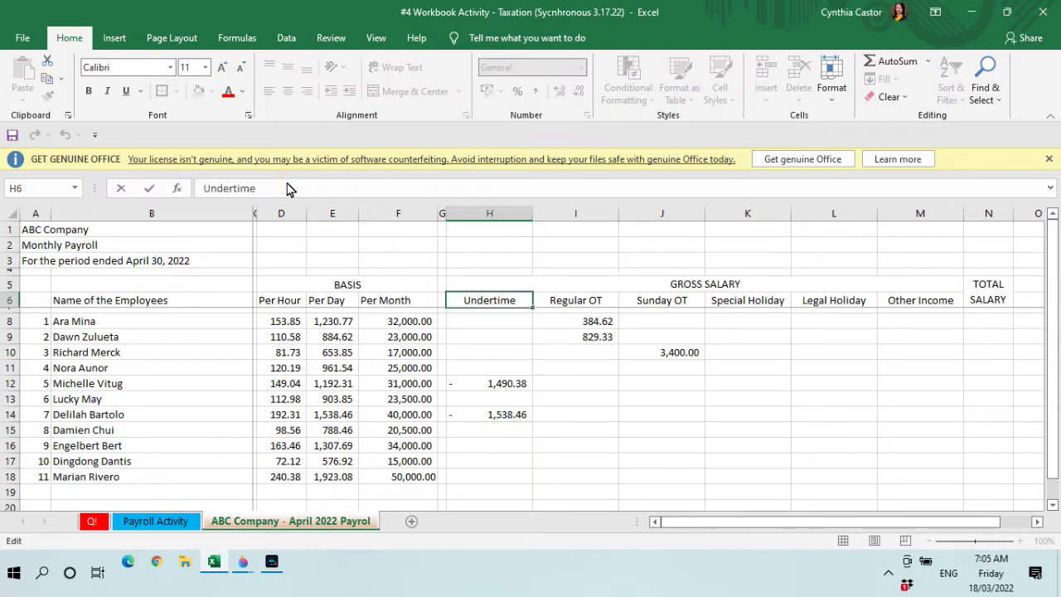
type("?")
key("BackSpace")
type("/aB")
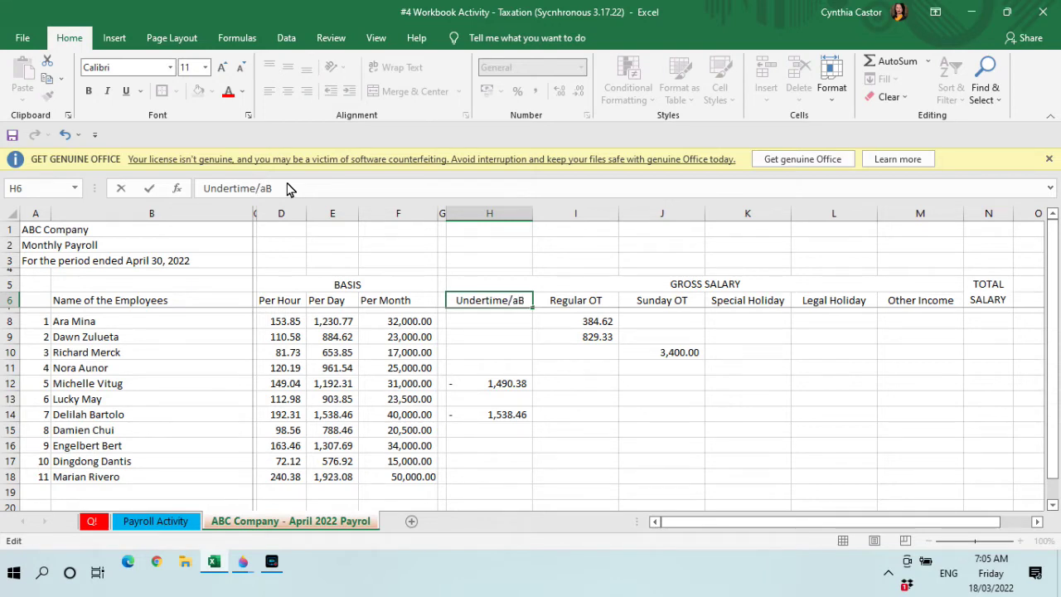
type("SENT")
key("BackSpace")
key("BackSpace")
key("BackSpace")
key("BackSpace")
key("BackSpace")
key("BackSpace")
type("Absent")
key("Return")
key("Down")
key("Down")
key("Down")
key("Down")
key("Down")
key("Down")
key("Down")
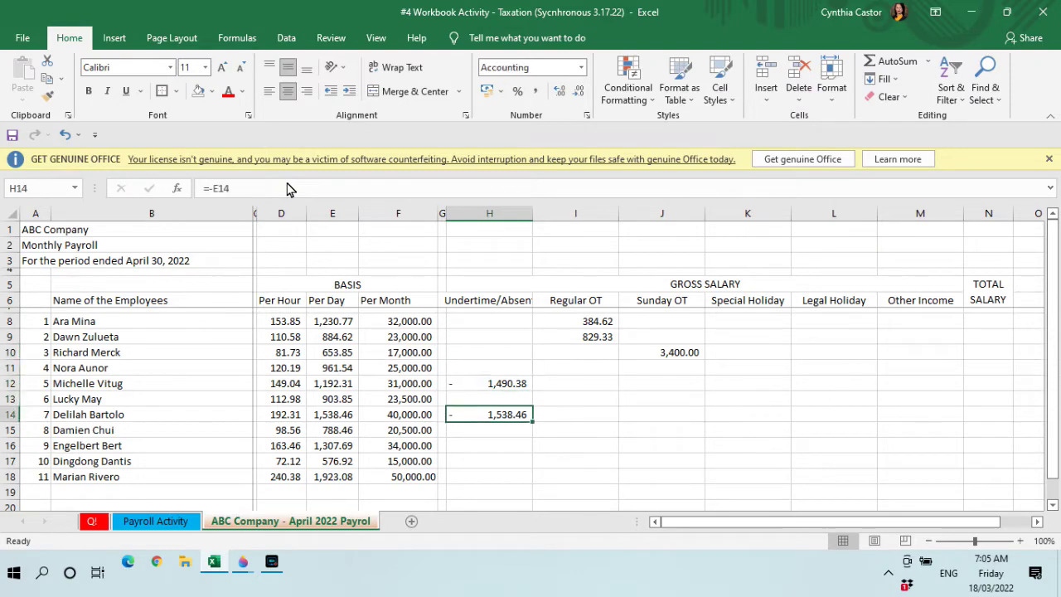
Check the tenth employee's Sunday work on the Payroll Activity sheet and enter the Sunday OT formula =E17*4*1.3 in J17 of the payroll sheet.
left_click(156, 522)
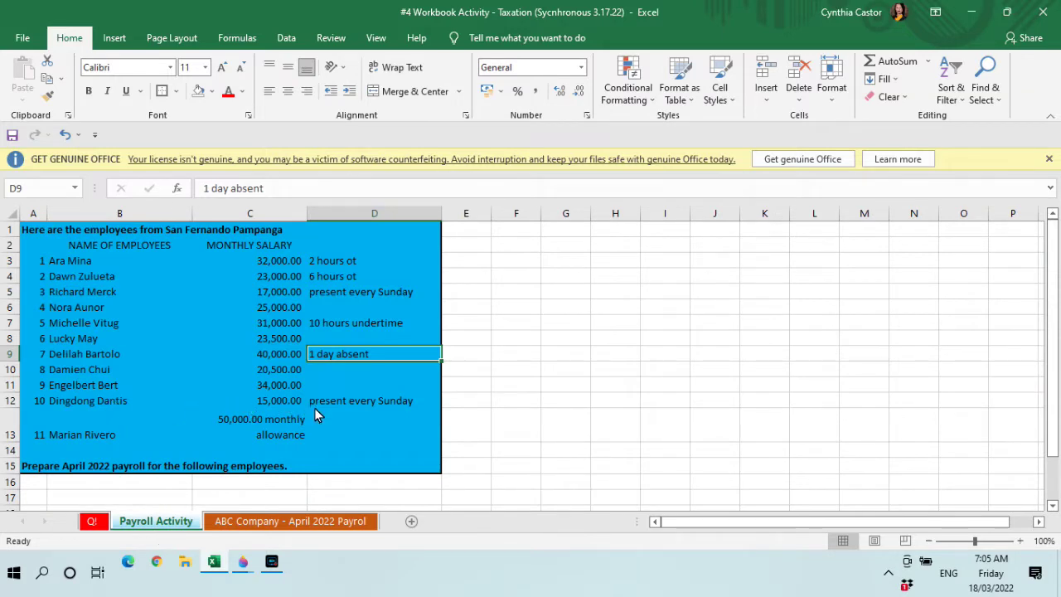
left_click(241, 521)
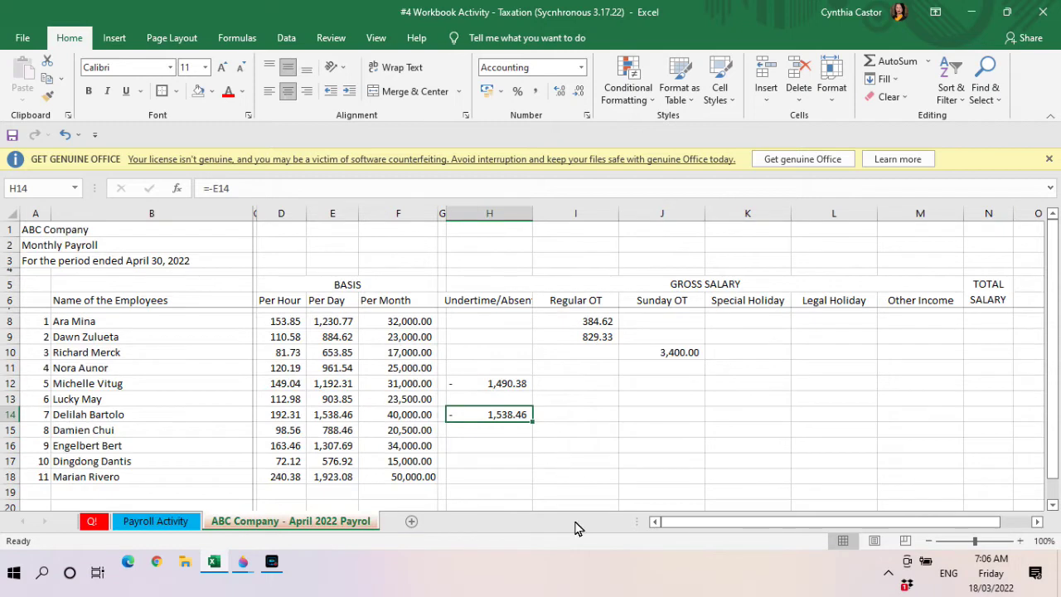
key("Down")
key("Down")
key("Down")
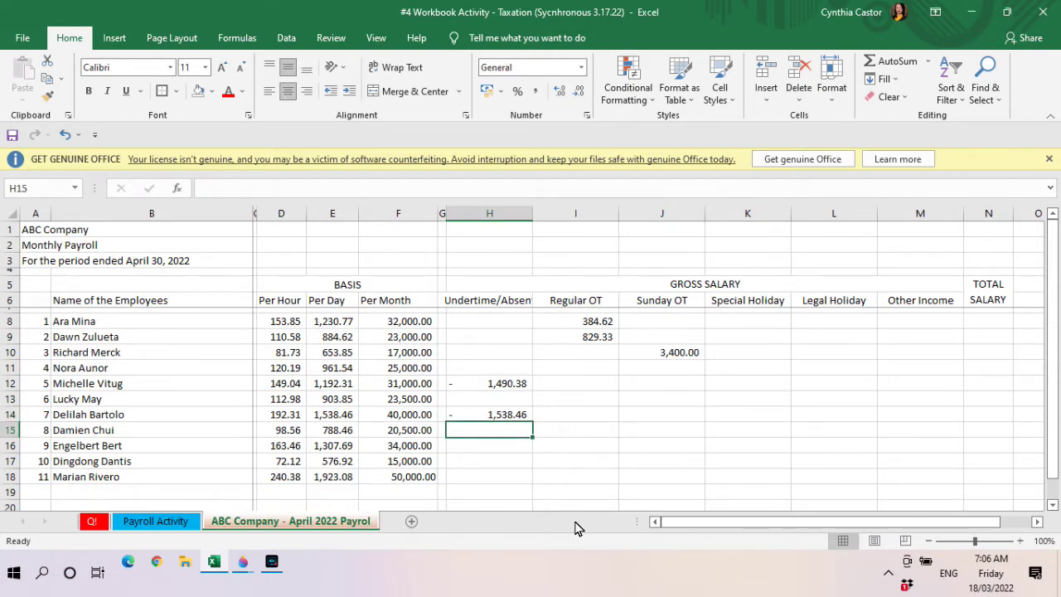
key("Right")
key("Right")
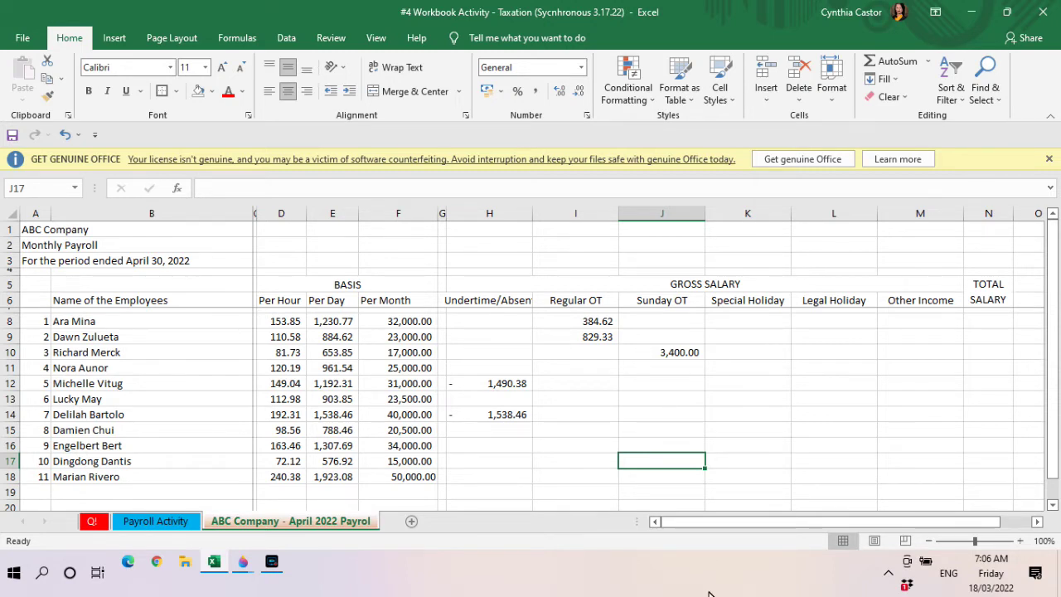
type("=")
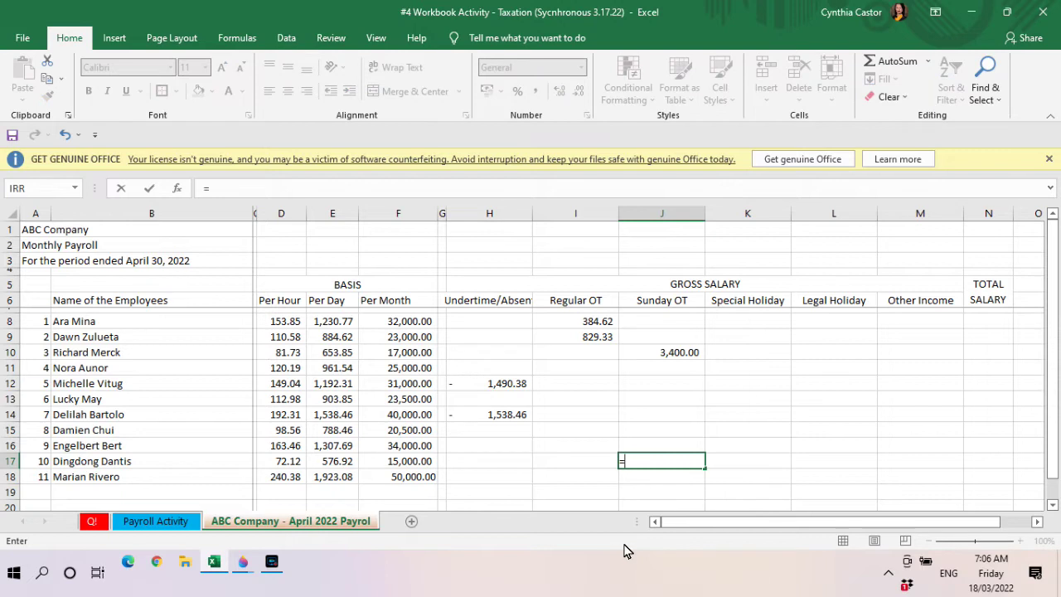
left_click(347, 469)
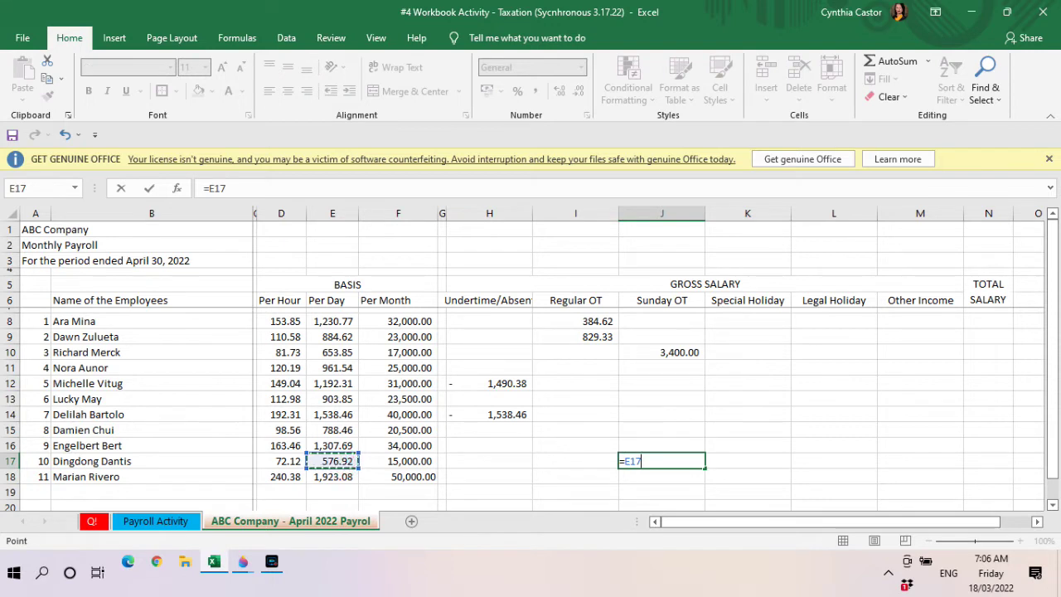
type("*4*1.3")
key("ctrl+Return")
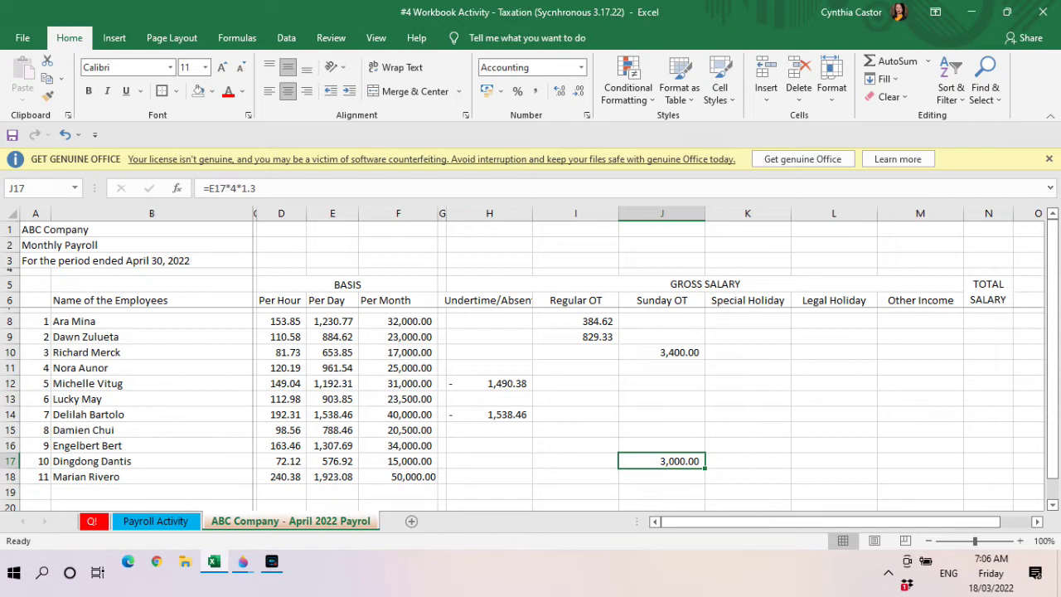
Enter the eleventh employee's allowance of 50000 under Other Income in M18 and apply the comma style.
left_click(662, 476)
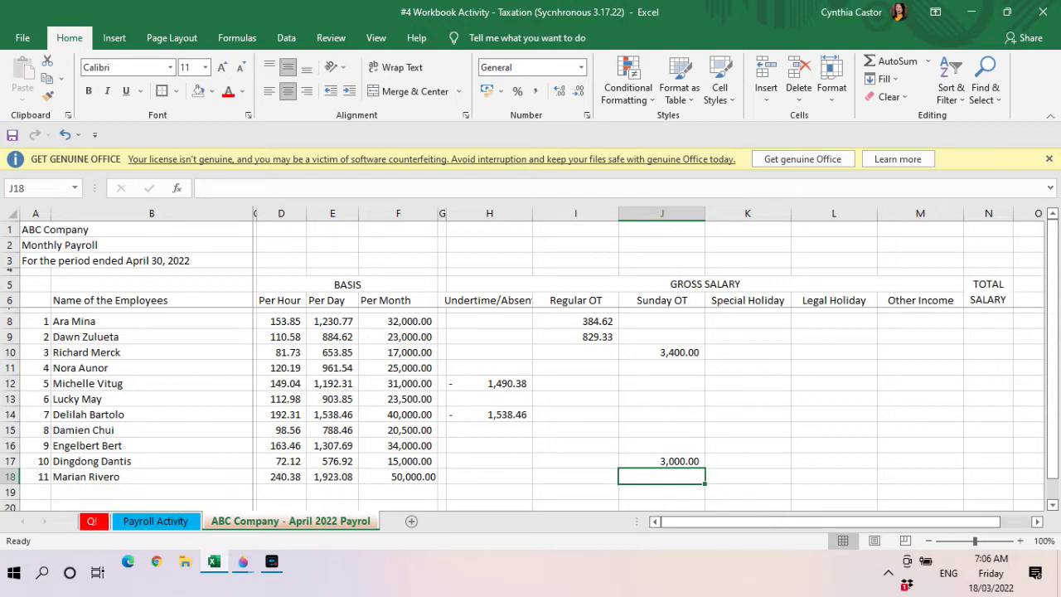
key("Left")
key("Left")
key("Right")
key("Right")
key("Right")
key("Right")
key("Right")
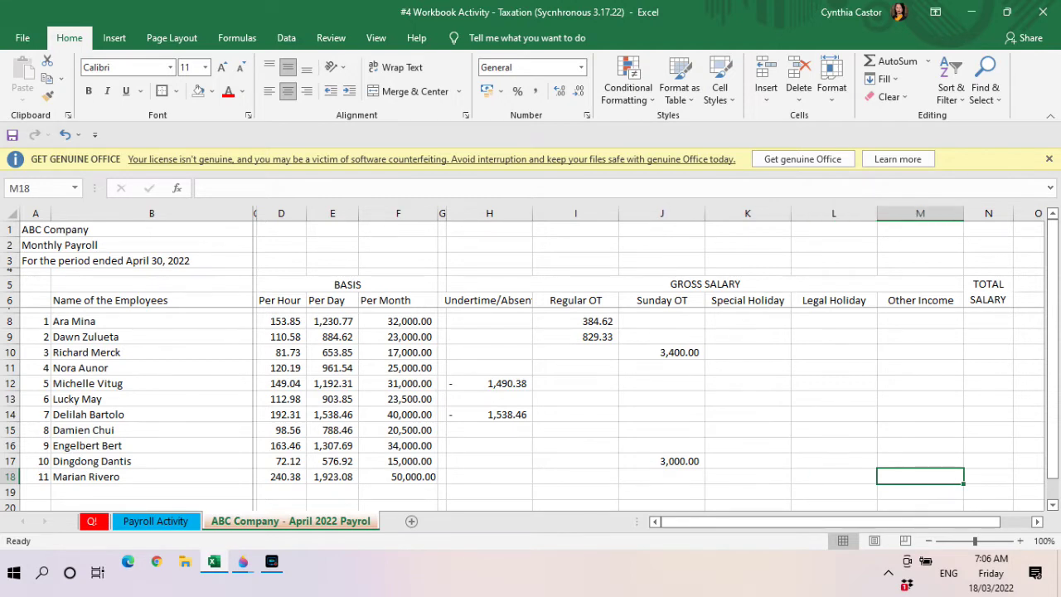
type("50000")
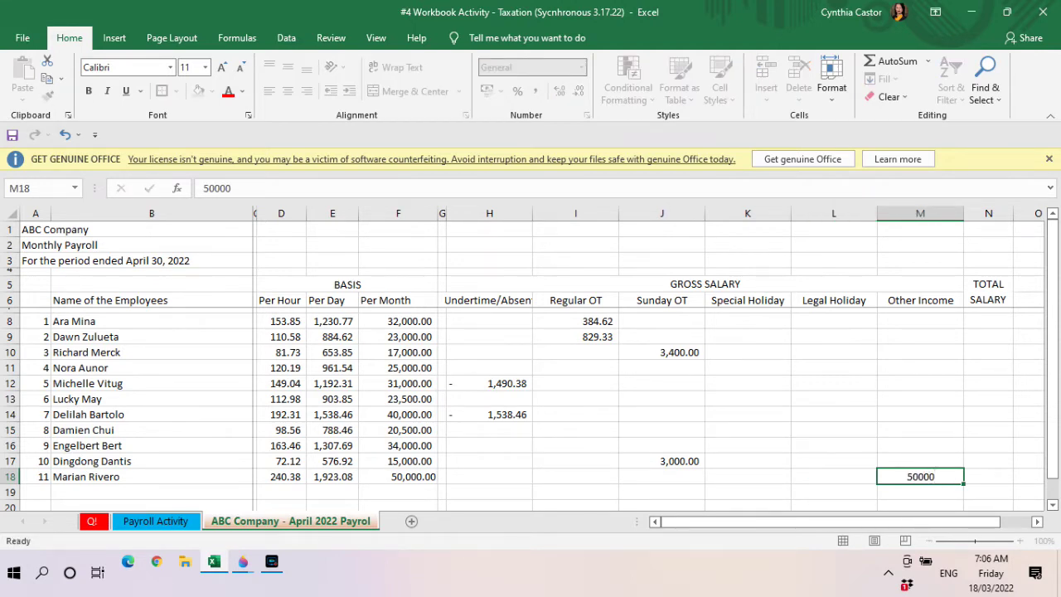
key("ctrl+Return")
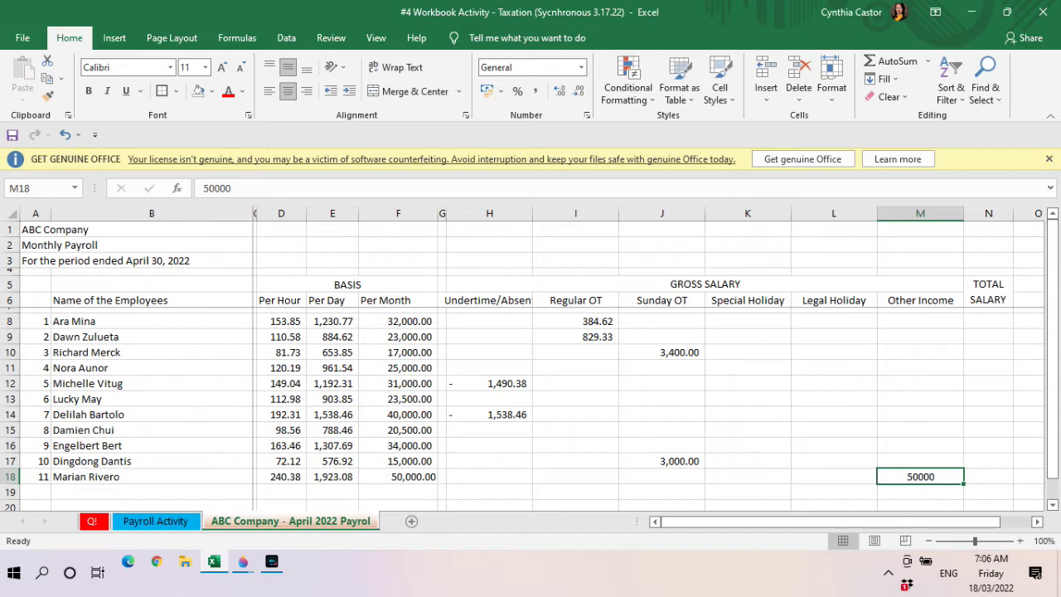
left_click(535, 91)
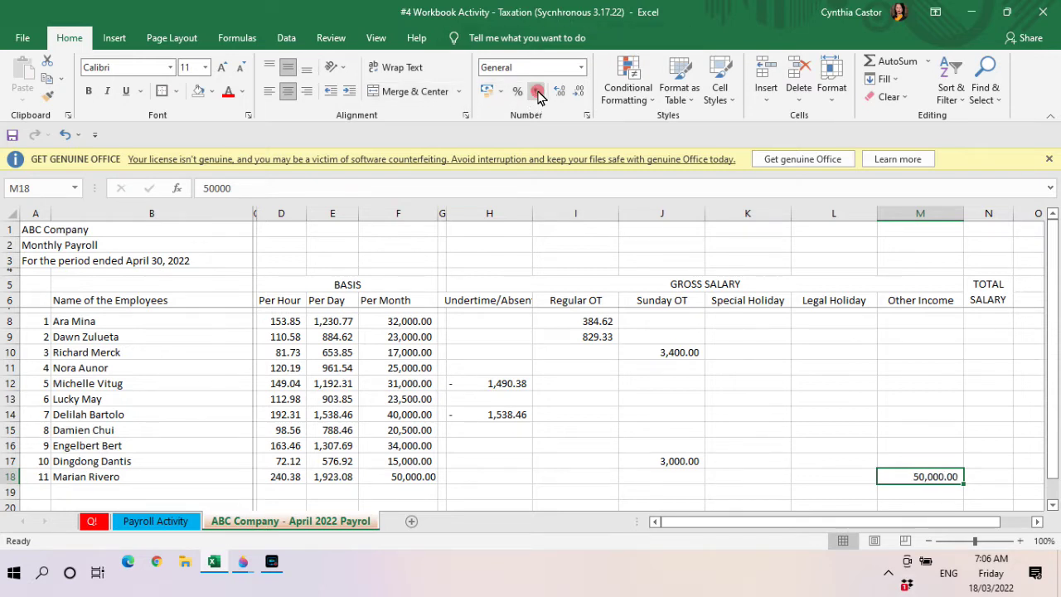
left_click(498, 325)
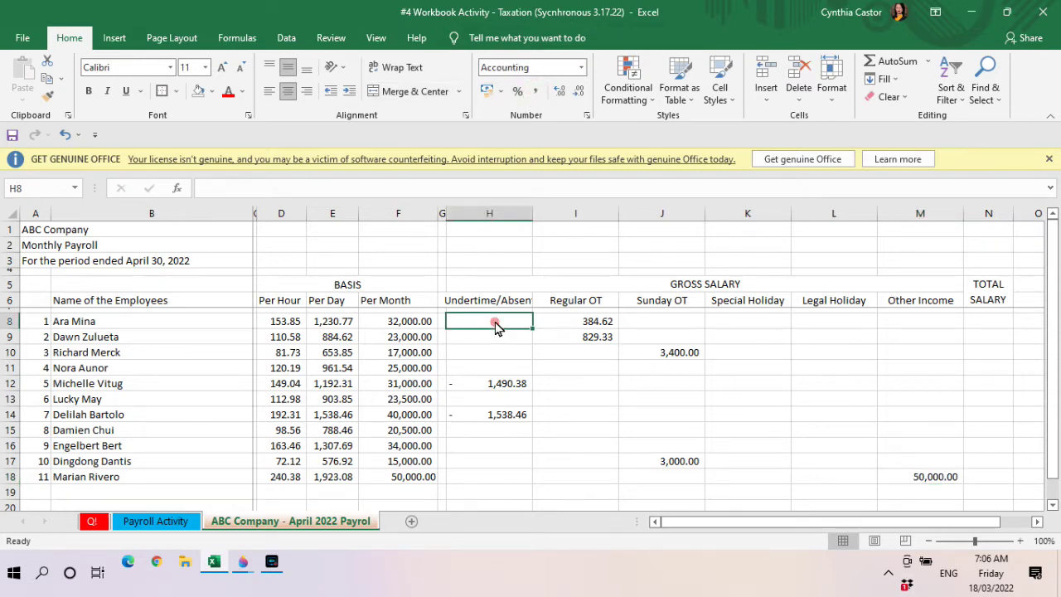
left_click(417, 326)
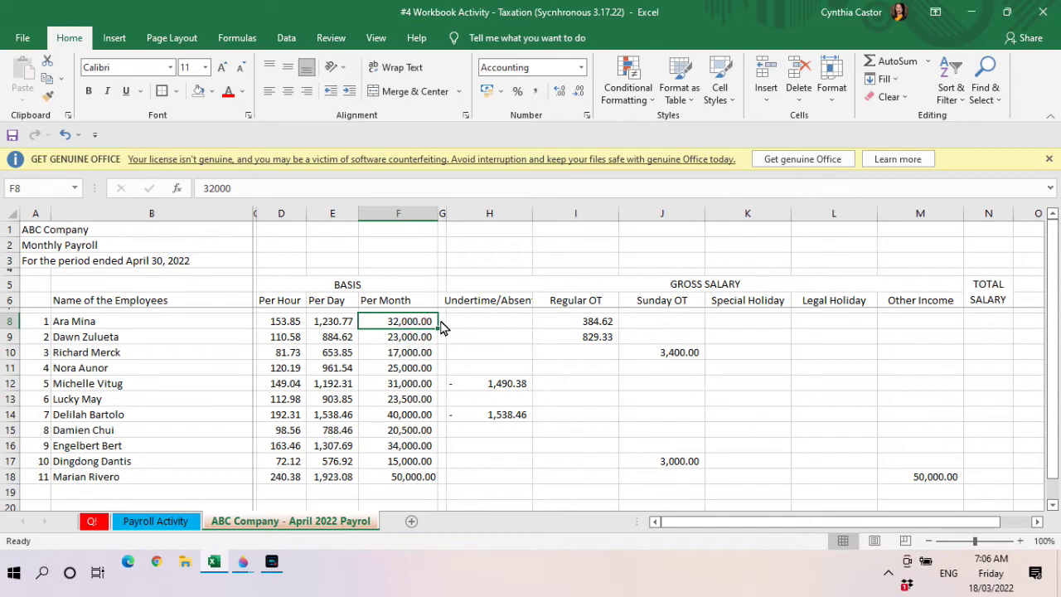
left_click_drag(488, 326, 917, 463)
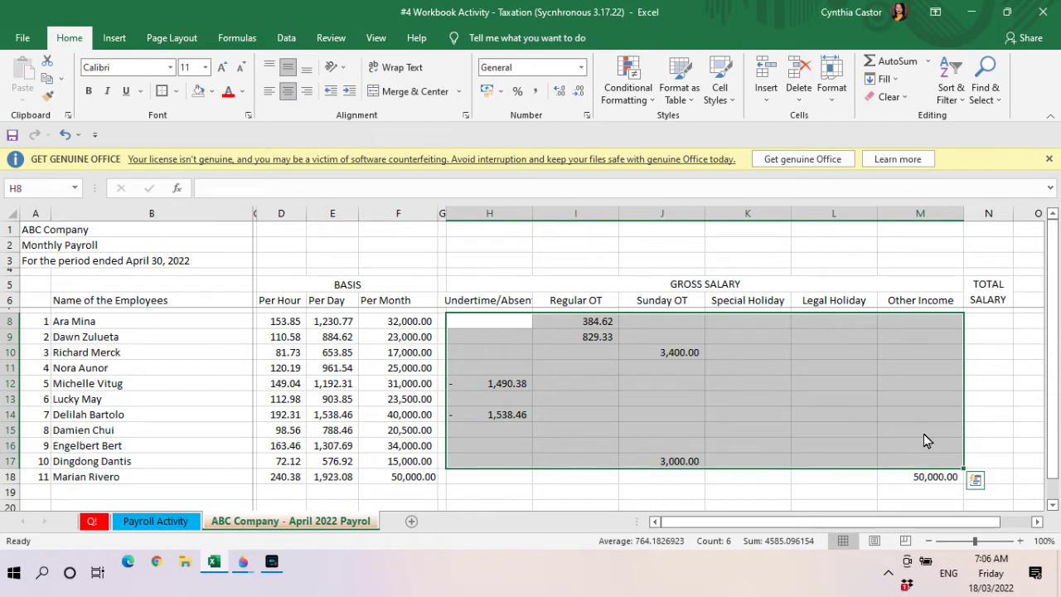
left_click(995, 324)
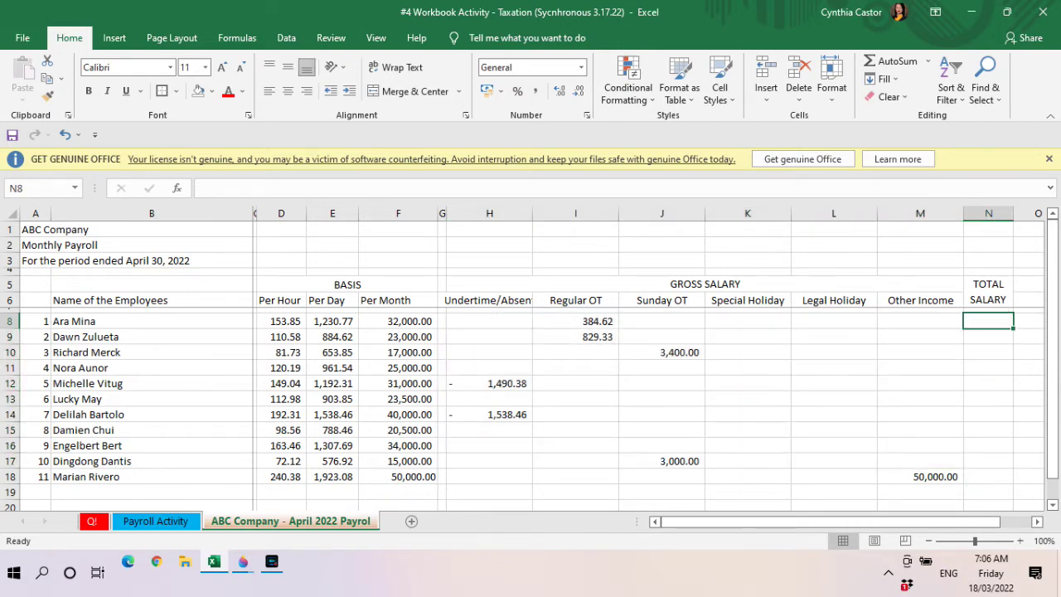
left_click(879, 63)
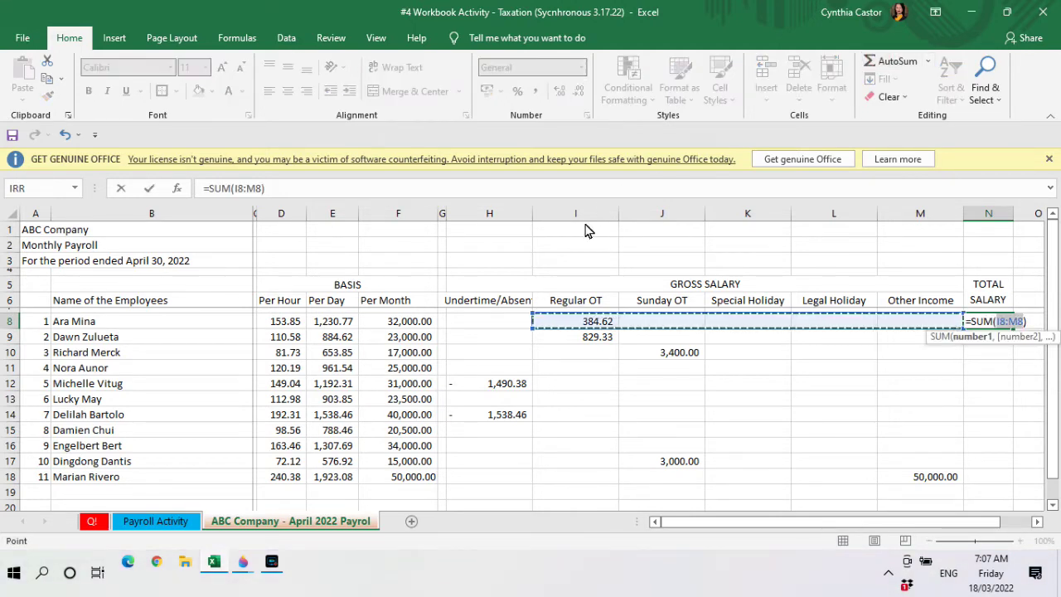
left_click_drag(398, 324, 894, 327)
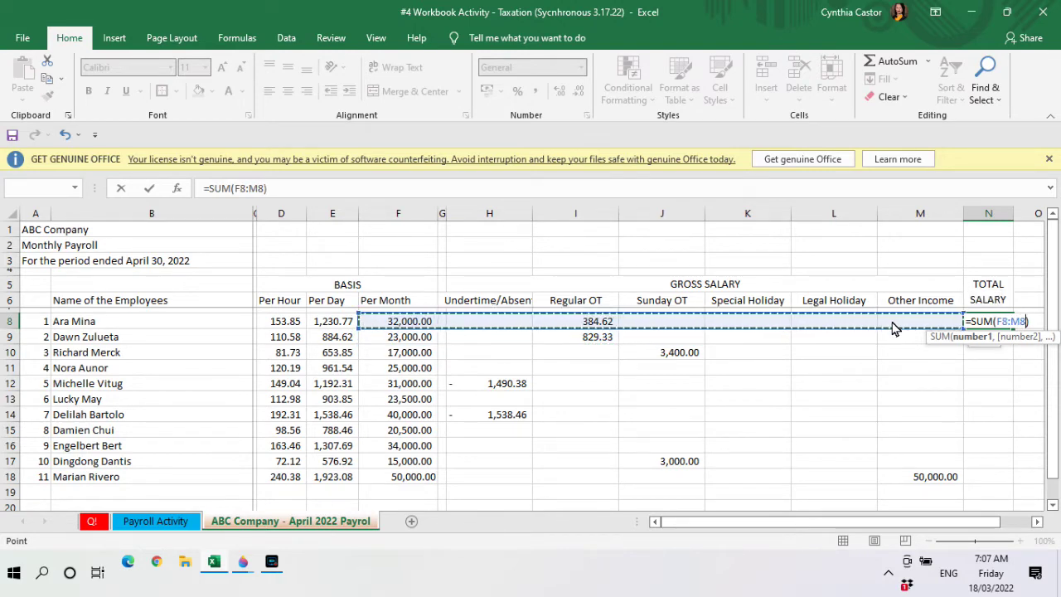
key("Return")
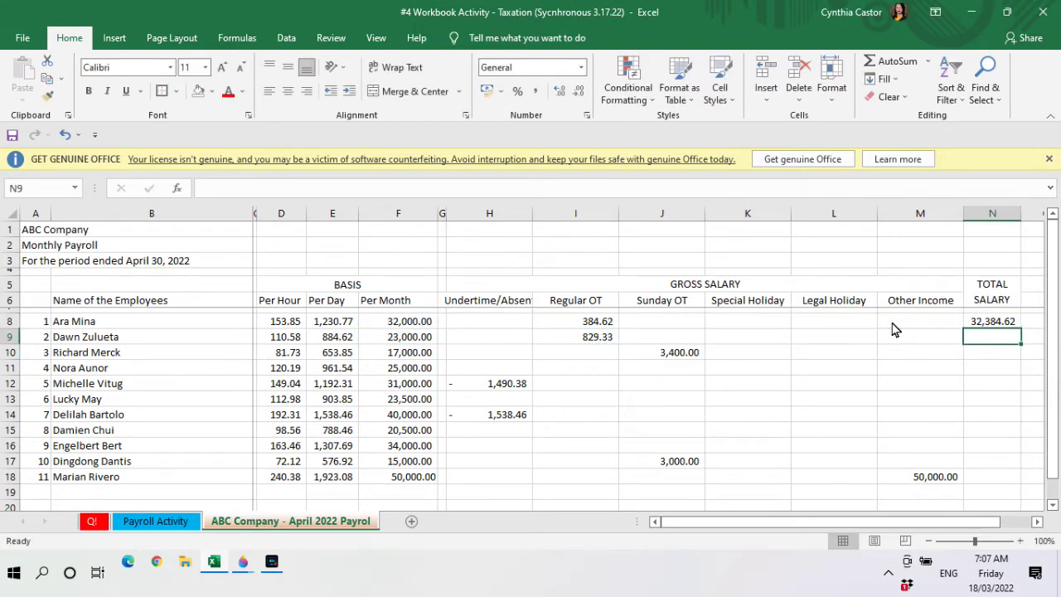
key("Up")
key("Delete")
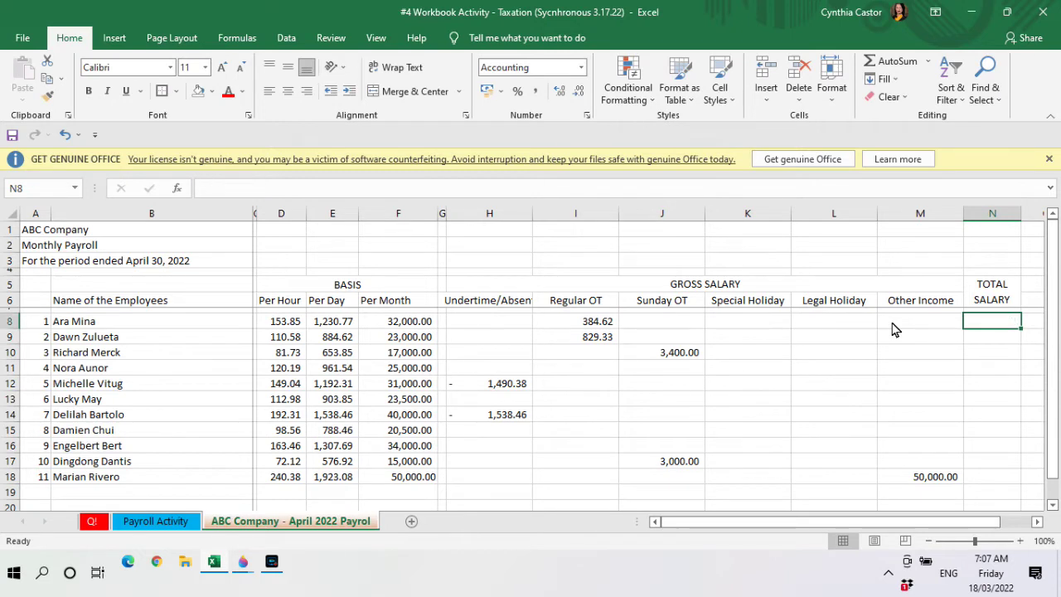
Enter the first employee's Total Salary formula =SUM(F8:M8) in N8 and check the monthly rate and overtime amounts it adds.
left_click(885, 63)
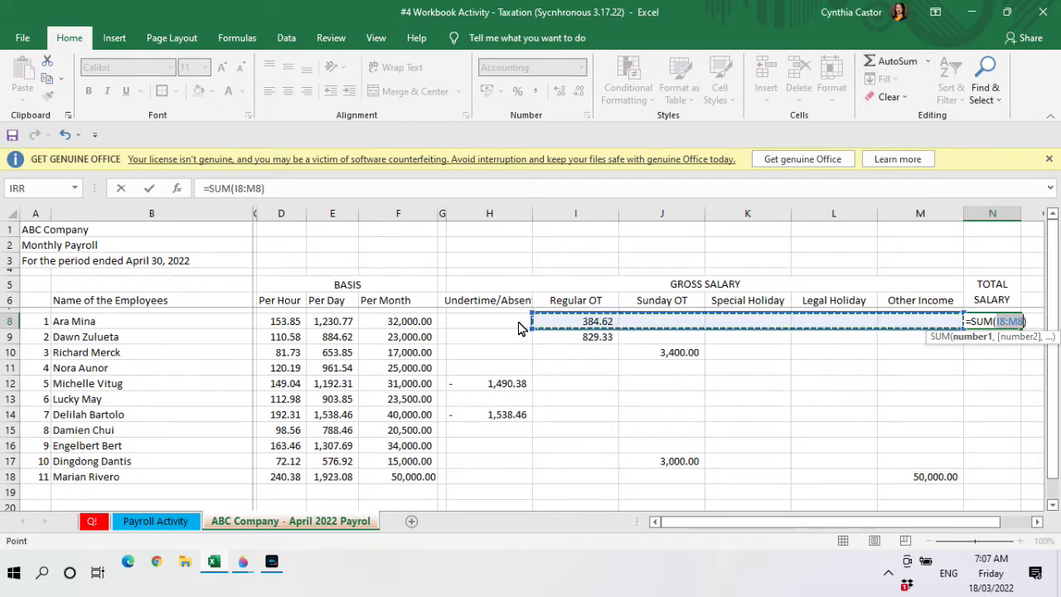
left_click(398, 323)
left_click_drag(443, 320, 746, 319)
left_click_drag(862, 315, 932, 326)
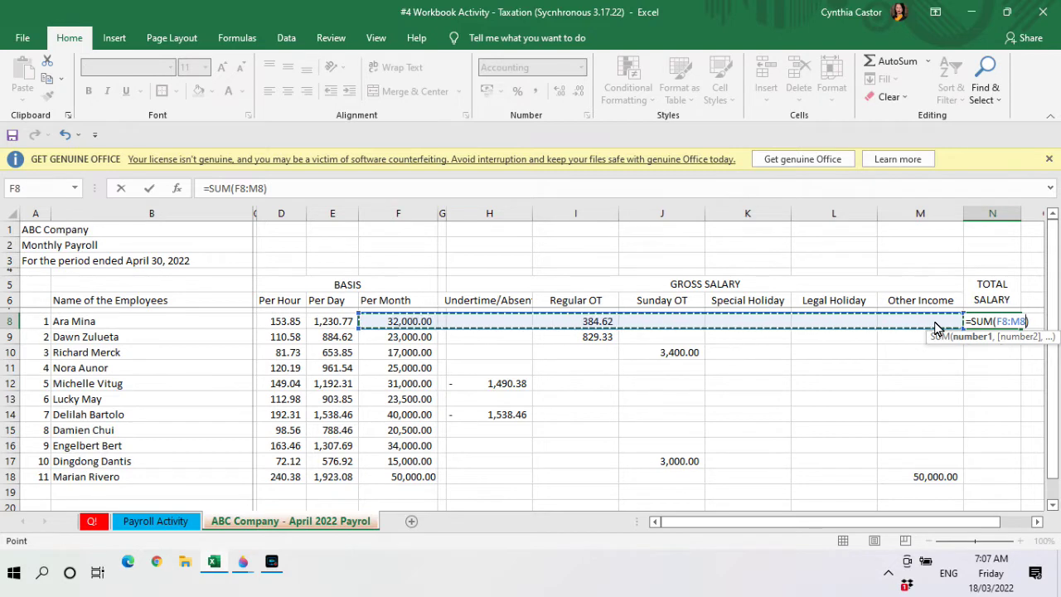
key("Return")
key("Up")
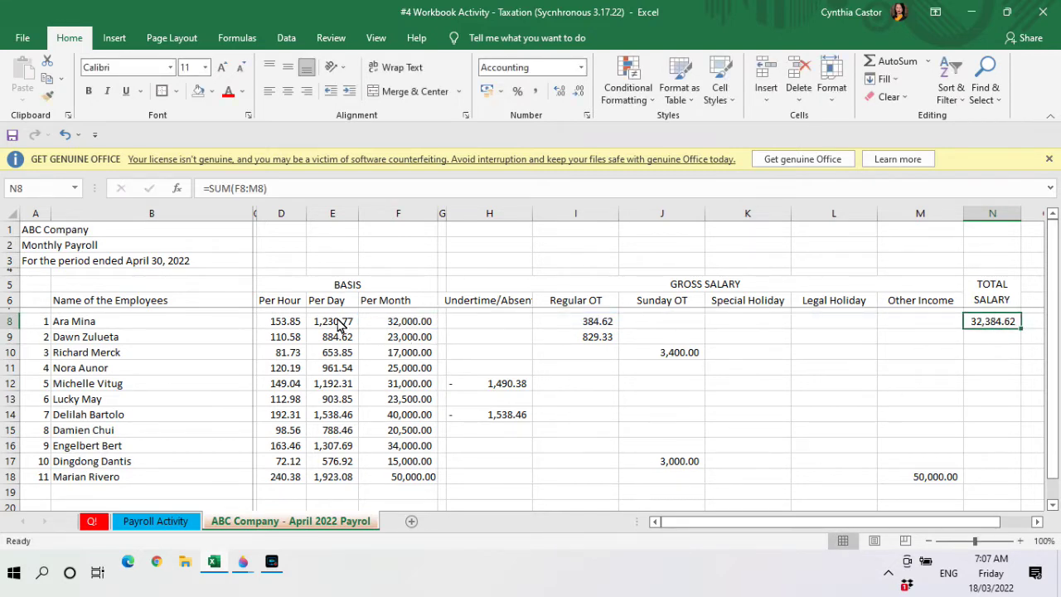
left_click(393, 323)
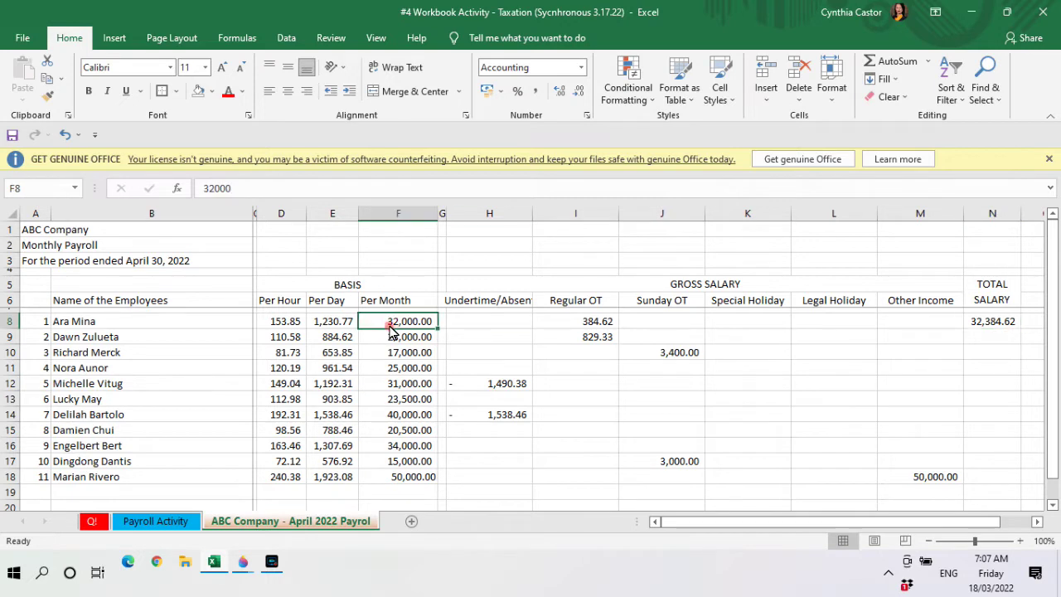
left_click(602, 323)
left_click(1011, 323)
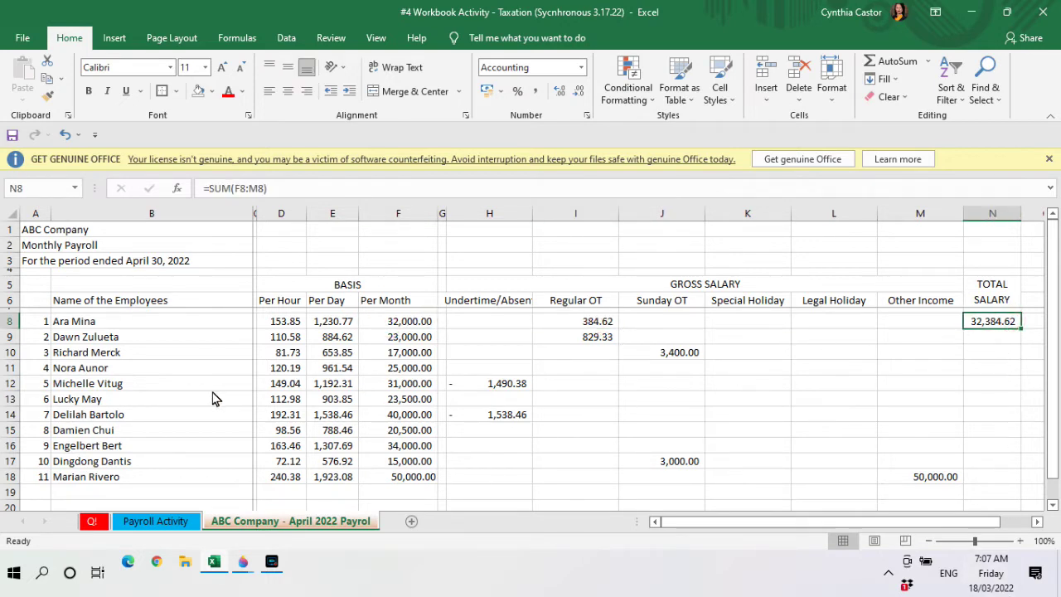
Copy the Total Salary formula from N8 to N9:N18 and widen column N so the last employee's total fits.
right_click(992, 328)
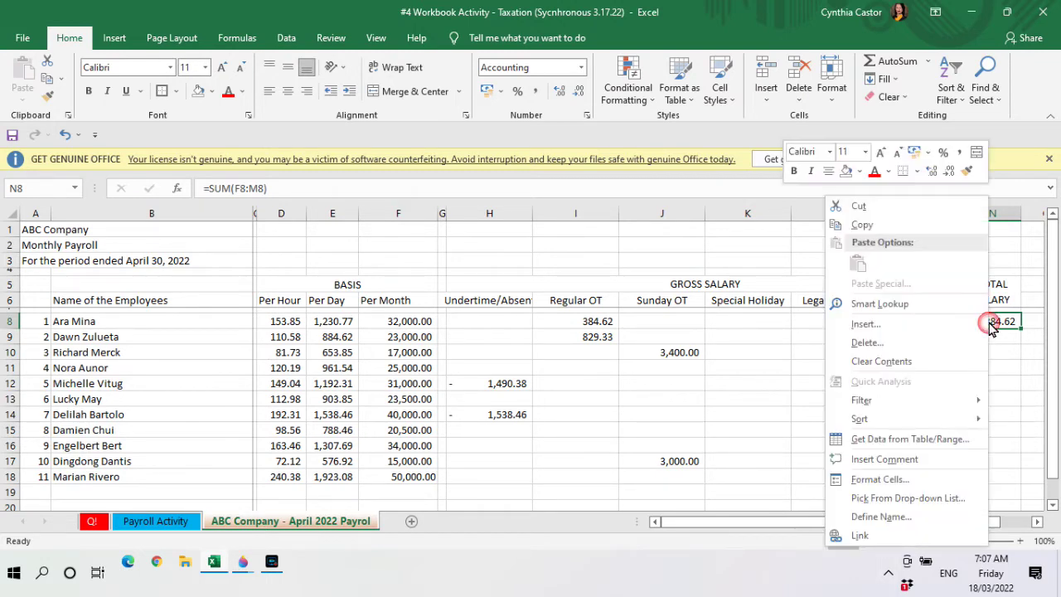
left_click(919, 222)
left_click_drag(999, 341, 999, 483)
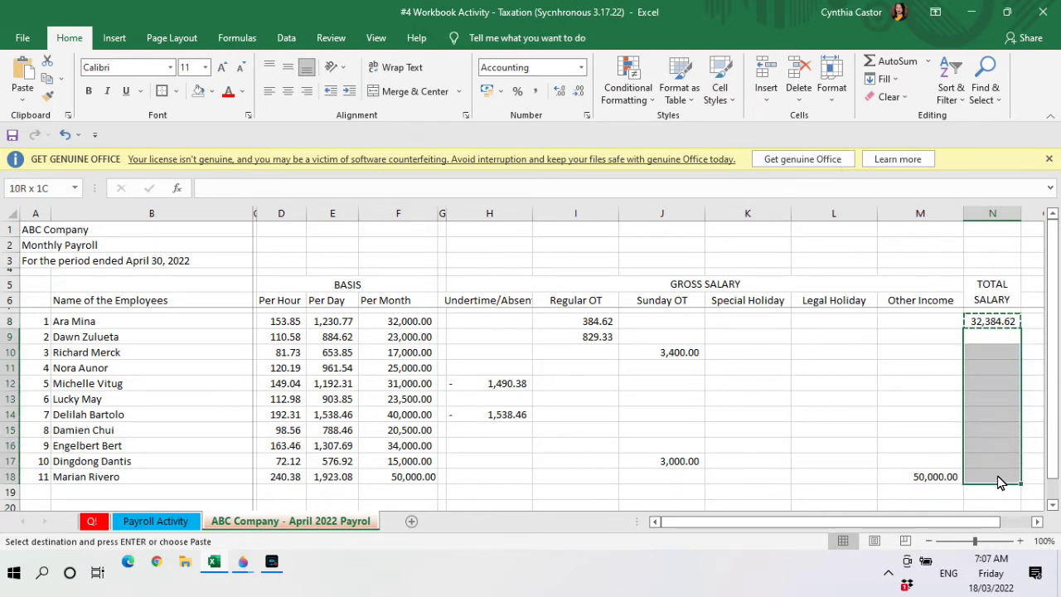
key("Return")
key("Down")
key("Down")
key("Down")
key("Down")
key("Down")
key("Down")
key("Down")
key("Down")
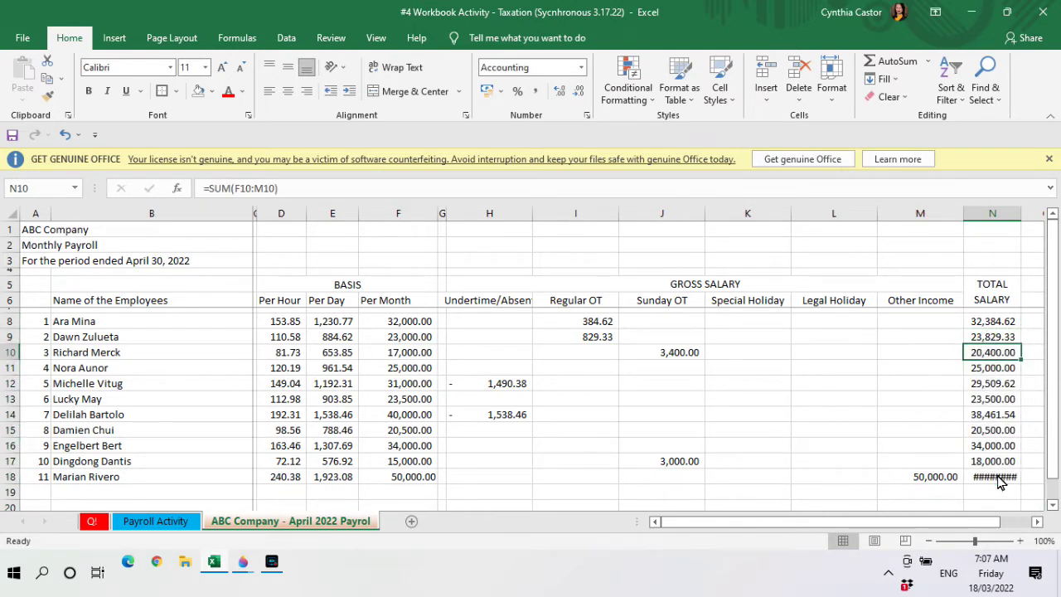
key("Down")
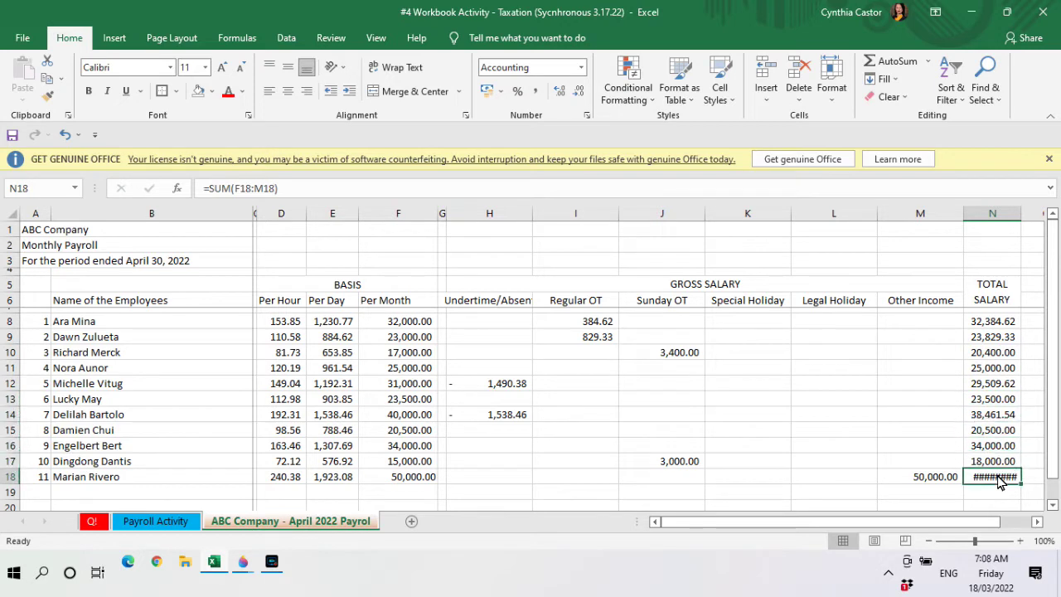
left_click_drag(1019, 219, 1029, 225)
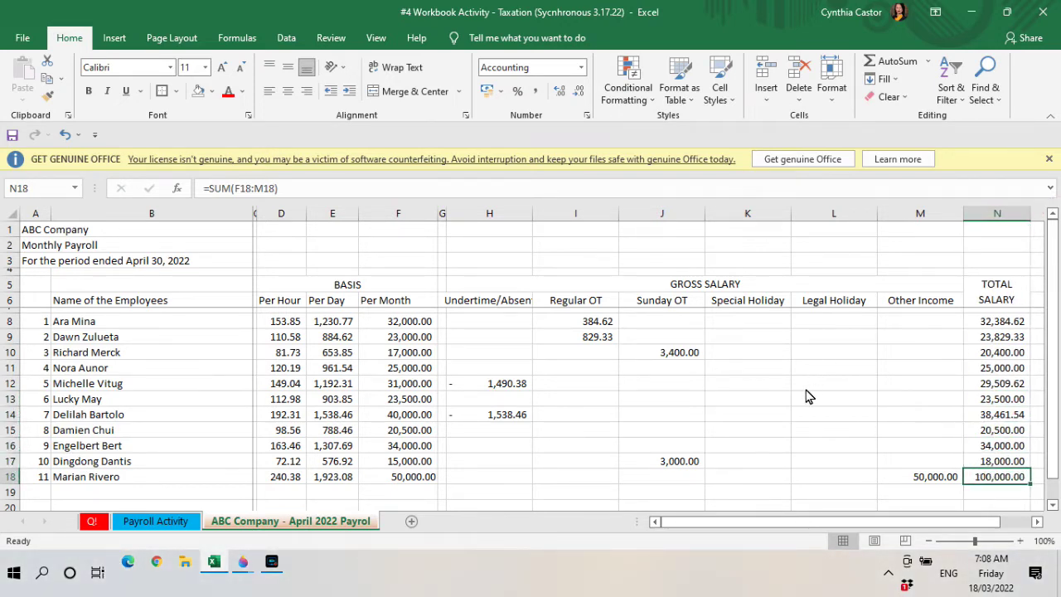
Widen the empty columns O and P beside Total Salary, making P the wider one, and select cell O6.
left_click(797, 417)
key("Right")
key("Right")
key("Right")
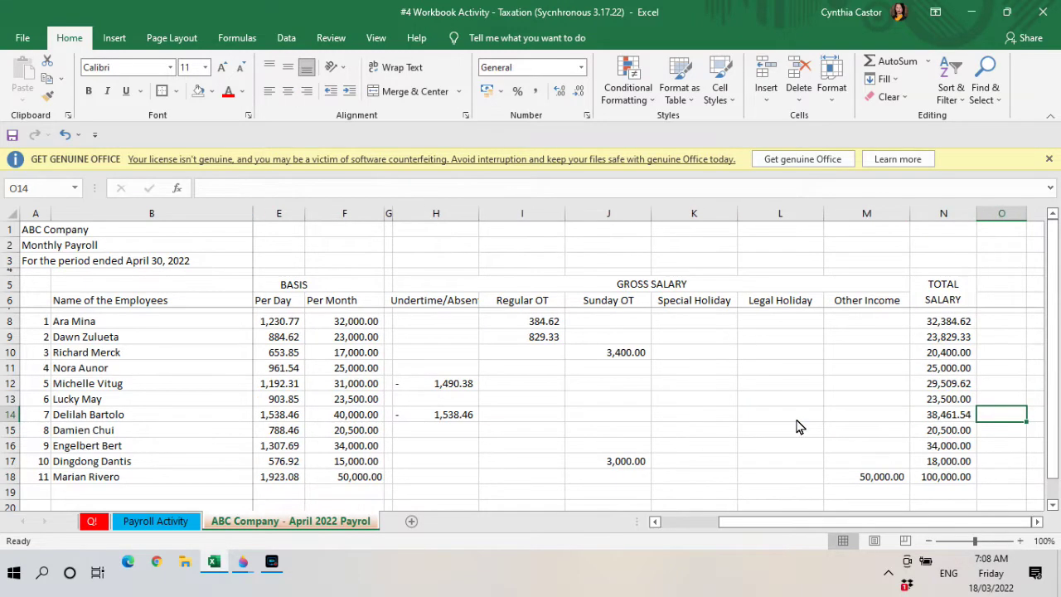
key("Right")
key("Right")
key("Right")
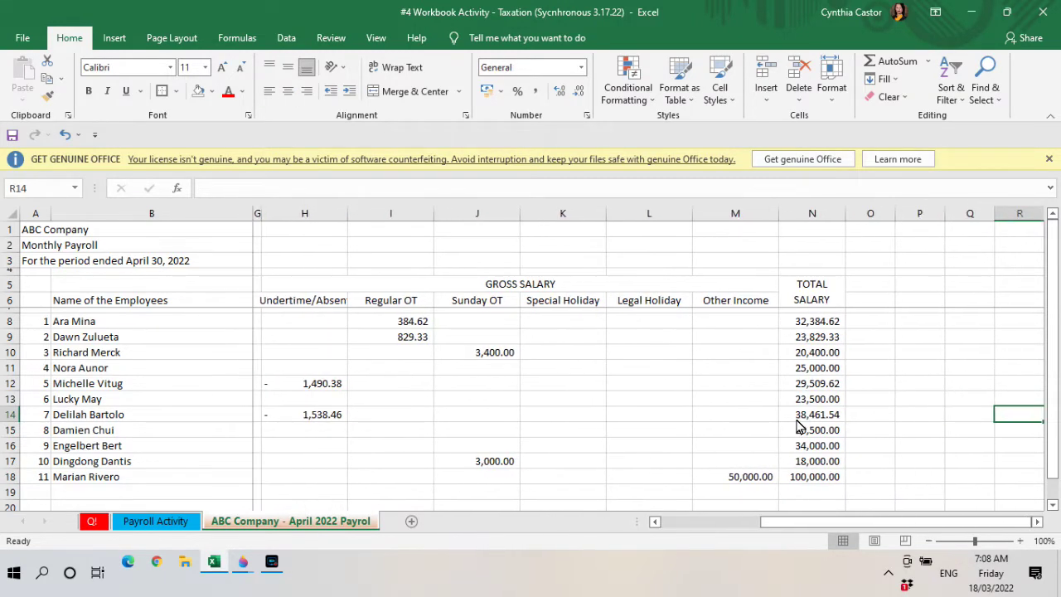
key("Left")
key("Left")
key("Left")
key("Right")
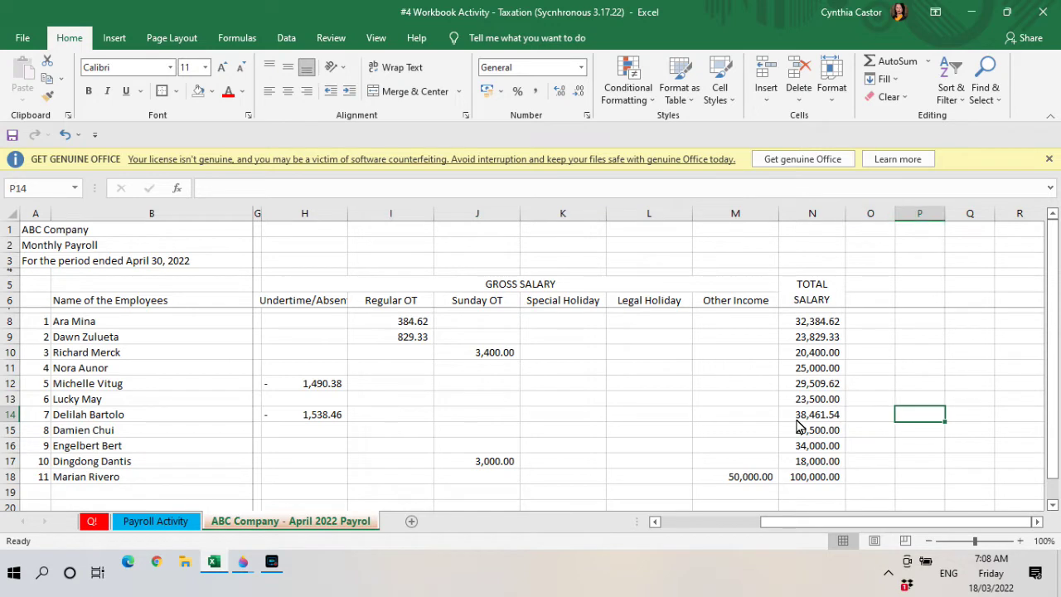
left_click_drag(896, 217, 903, 221)
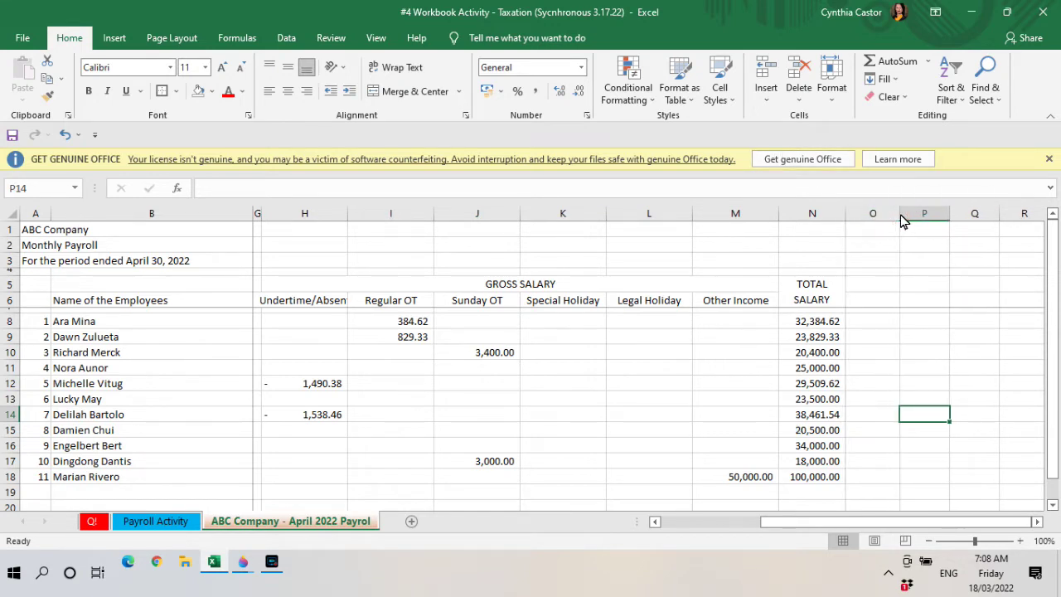
left_click(961, 216)
left_click_drag(950, 215, 1004, 218)
left_click(861, 300)
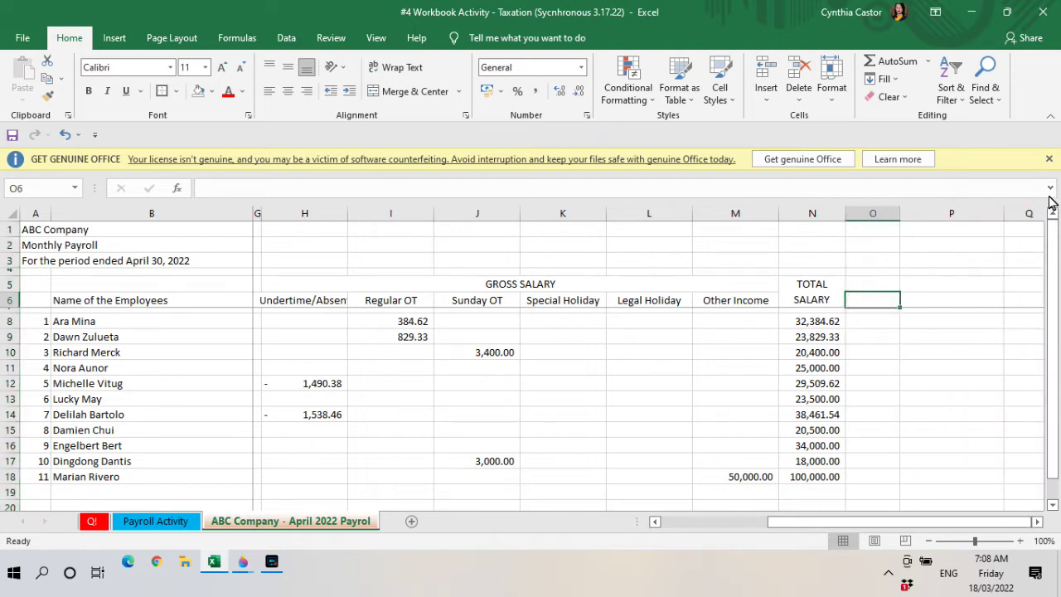
Enter the wrapped heading Withholding Tax in O6, with column P made narrower and column O wide enough for the heading.
left_click_drag(1010, 215, 977, 230)
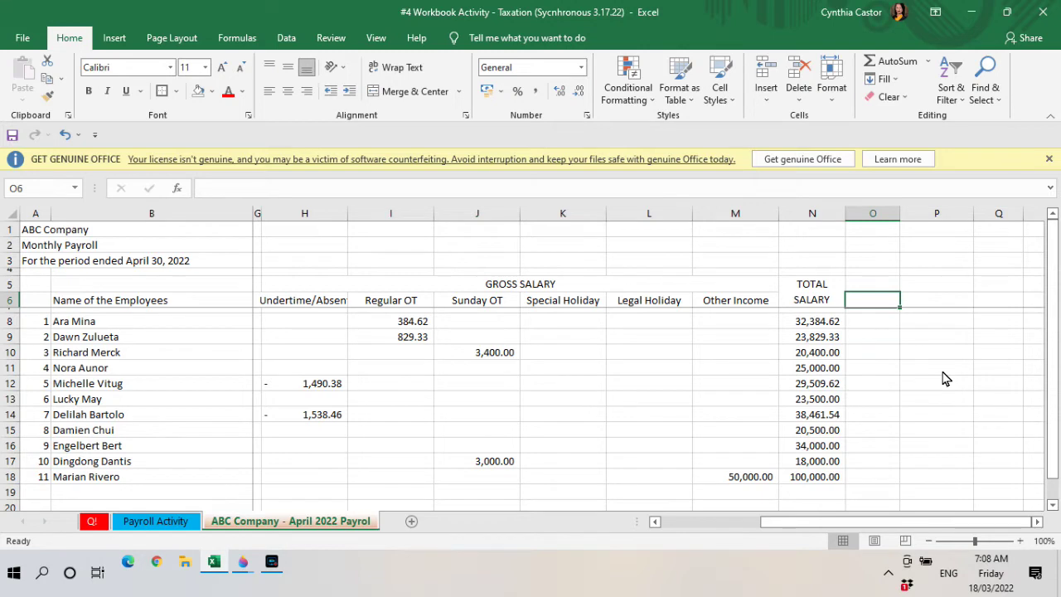
type("Withholding ")
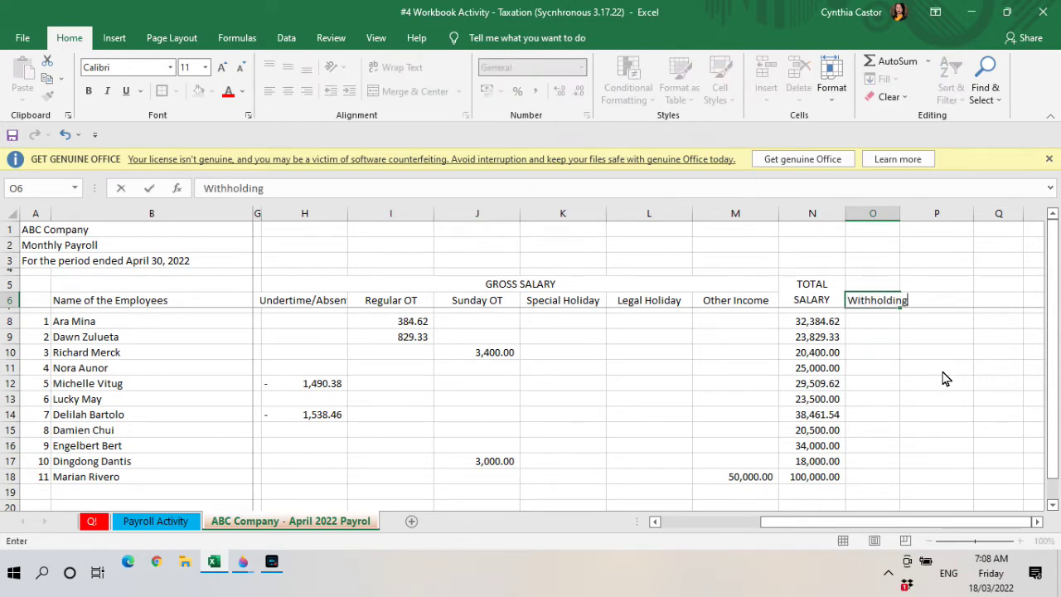
type("Tax")
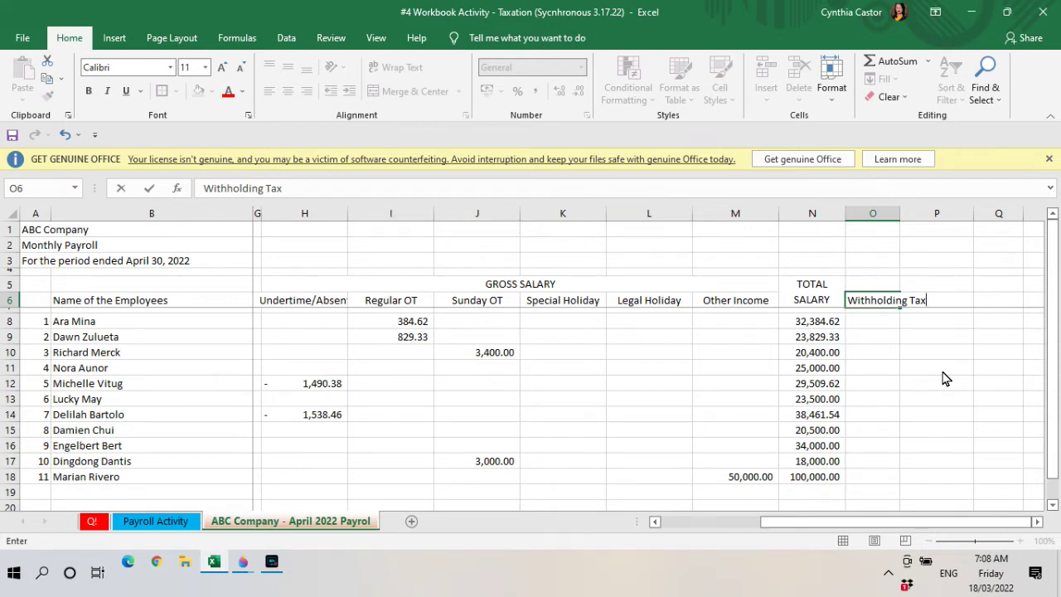
key("Tab")
key("Left")
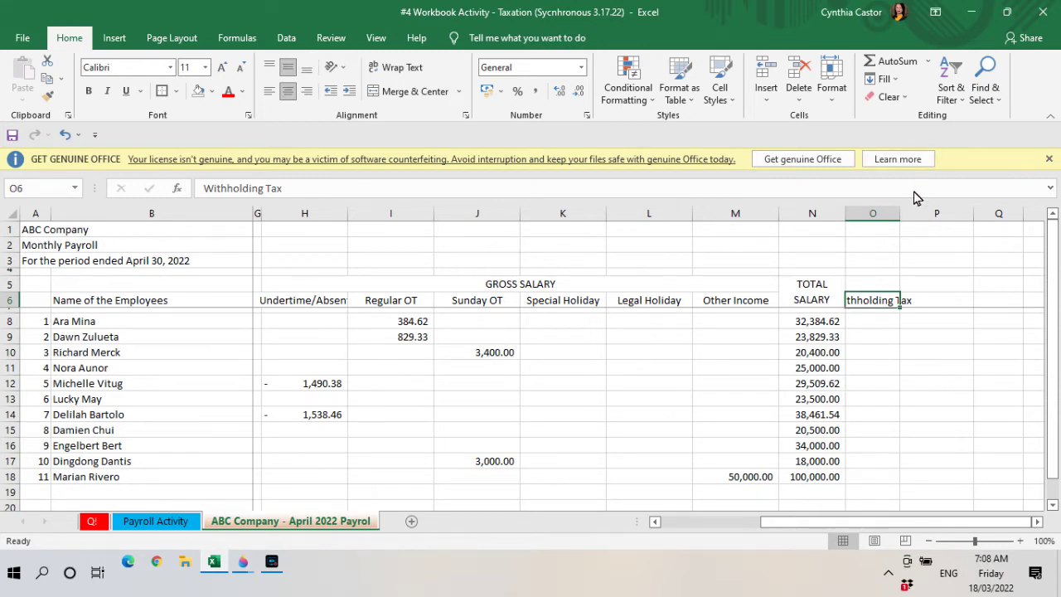
left_click(875, 289)
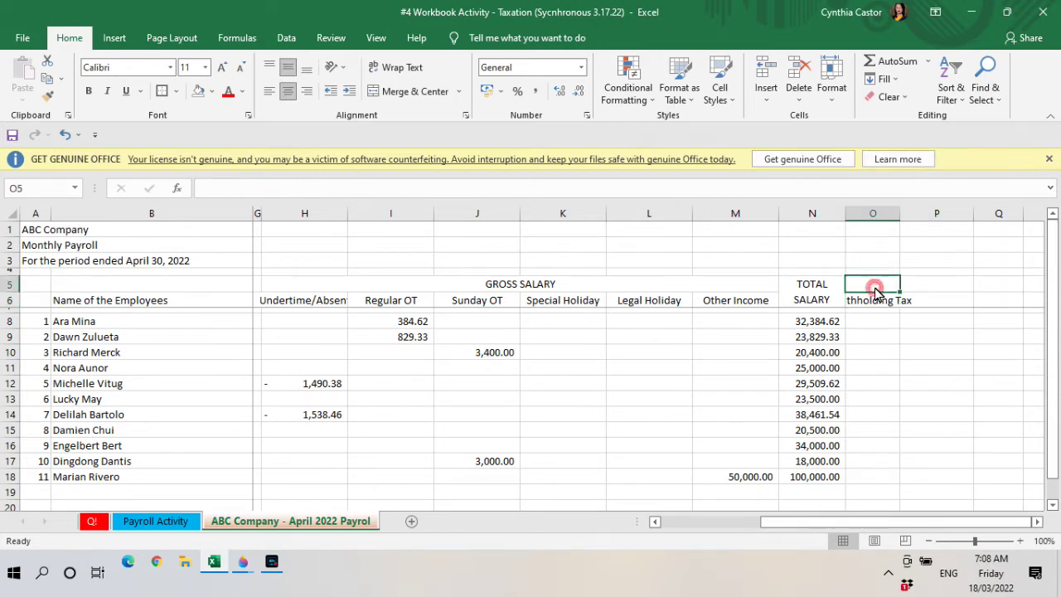
left_click(875, 304)
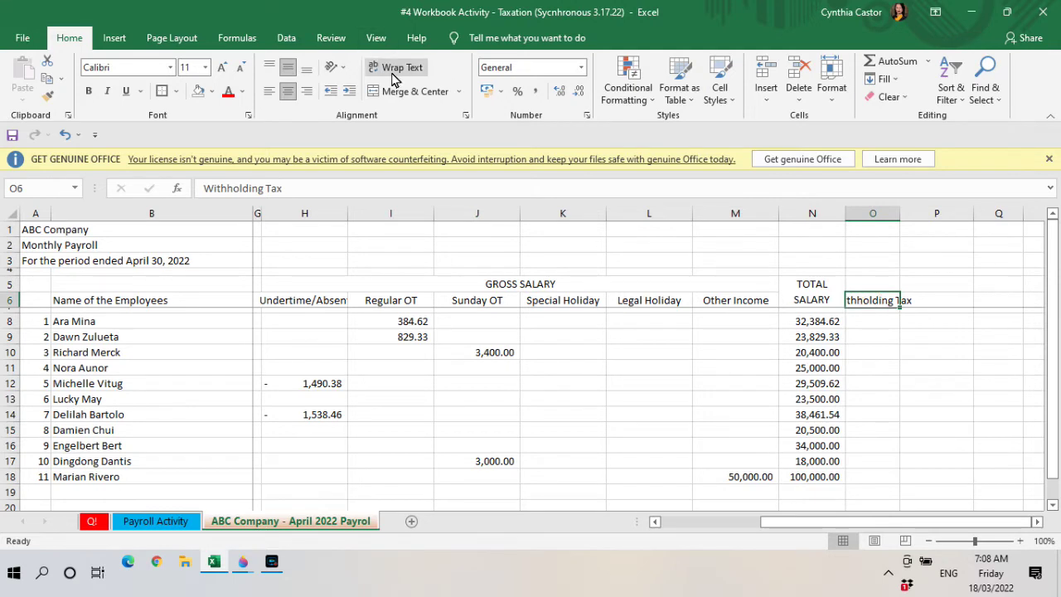
left_click(395, 73)
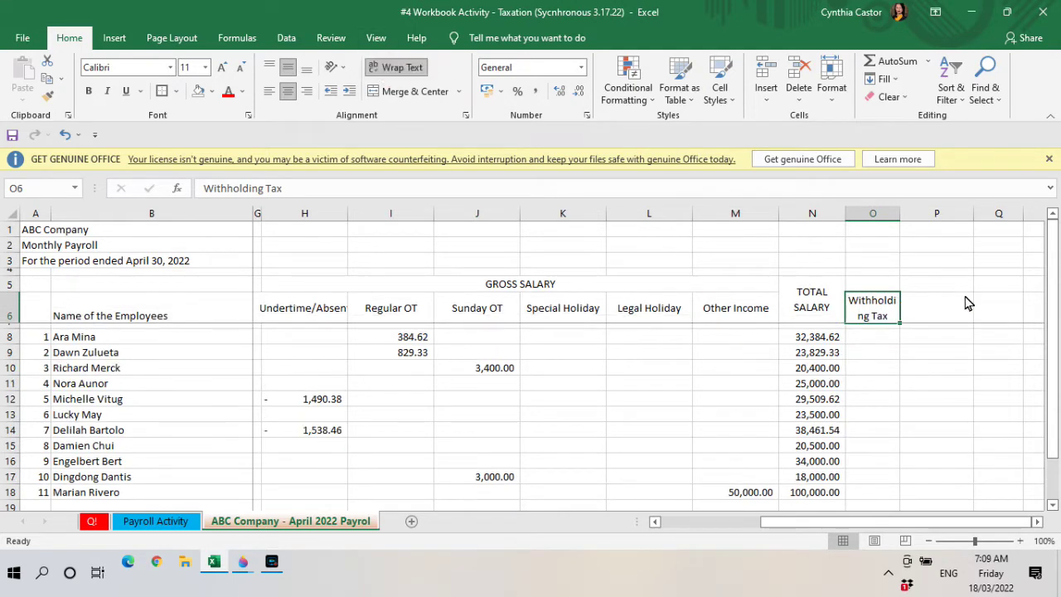
left_click_drag(900, 215, 926, 221)
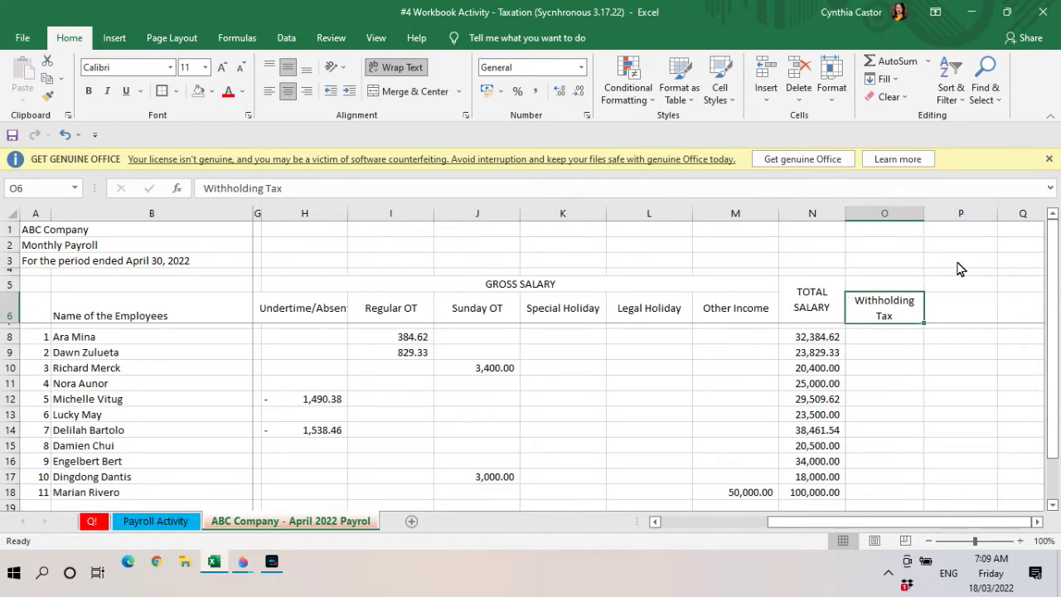
Enter the deduction headings SSS in P6, Philhealth in Q6 and Pag-Ibig in R6.
left_click(978, 320)
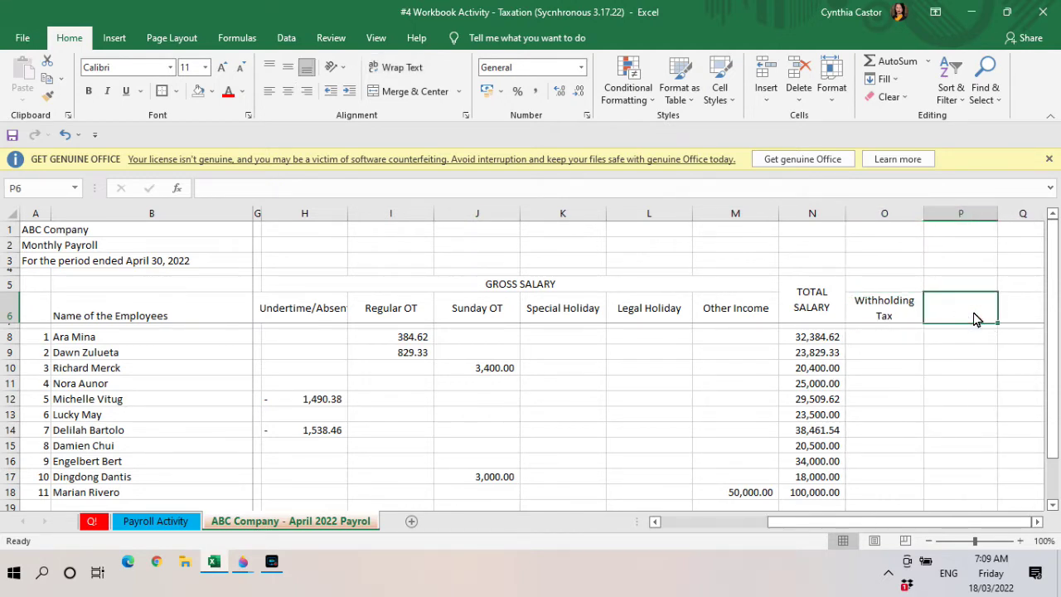
type("ss")
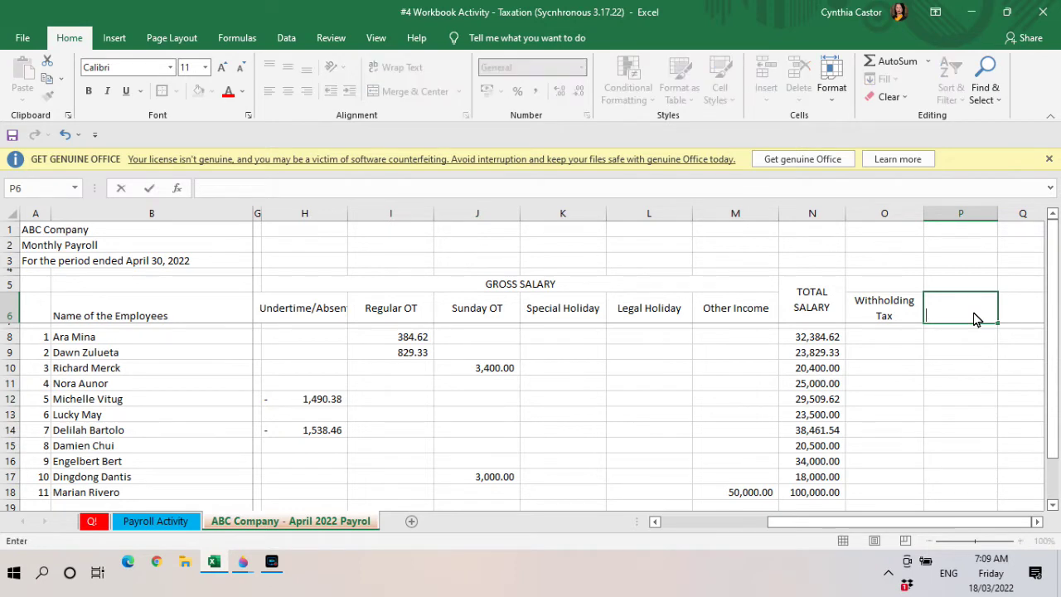
type("S")
key("Tab")
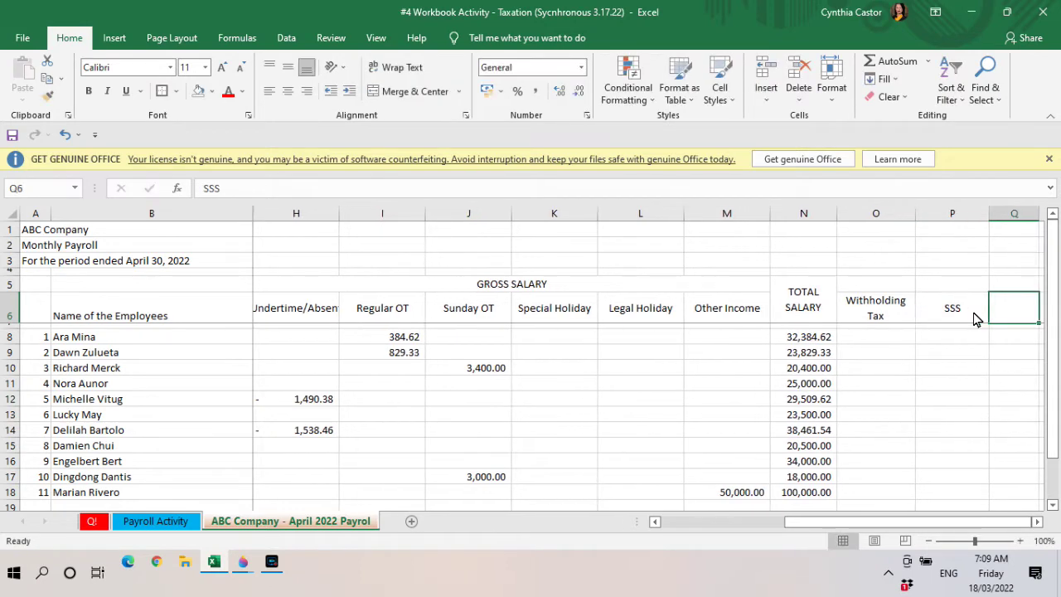
type("P")
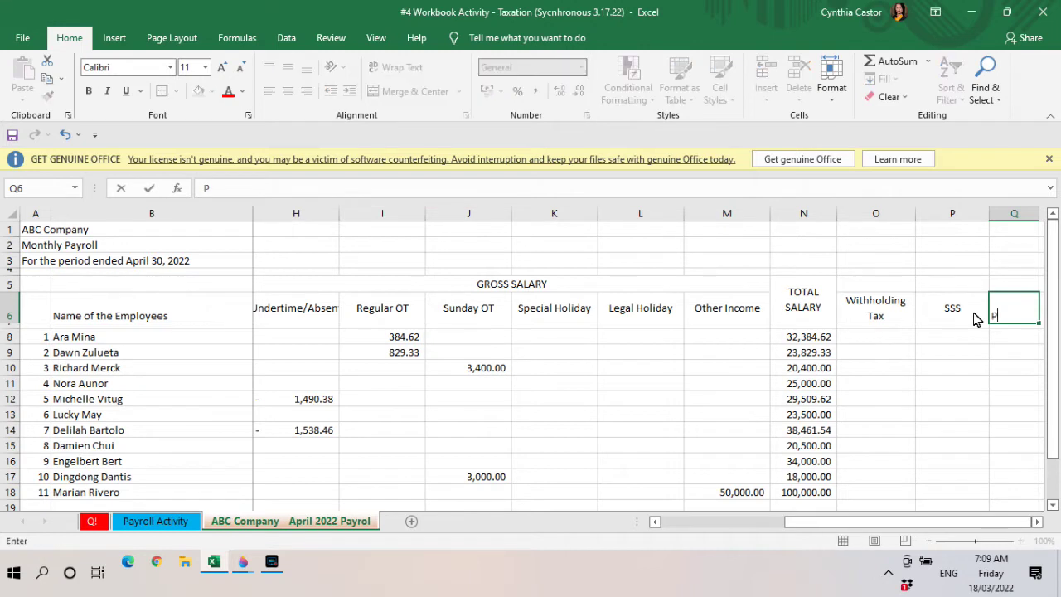
type("HILHE")
key("BackSpace")
key("BackSpace")
key("BackSpace")
type("lhealth")
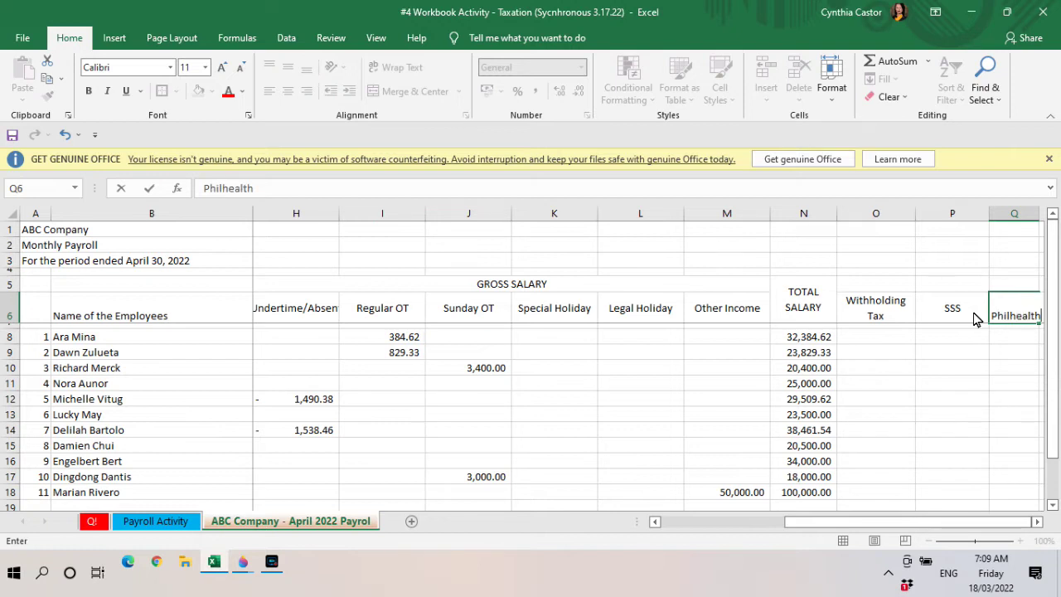
key("Tab")
type("Pag-Ibig")
key("Tab")
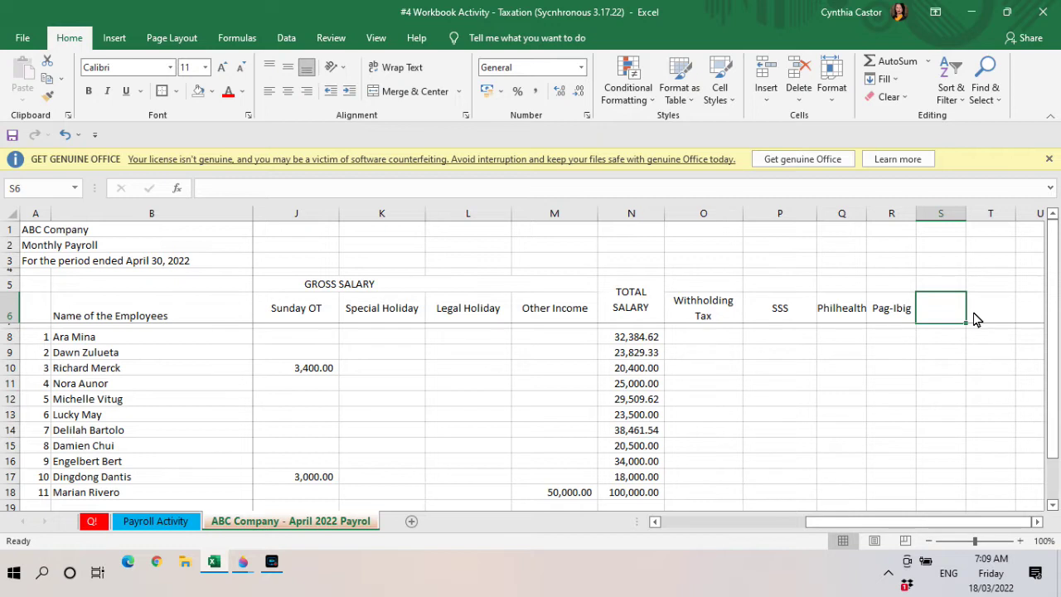
key("Right")
key("Left")
key("Left")
key("Right")
key("Right")
key("Right")
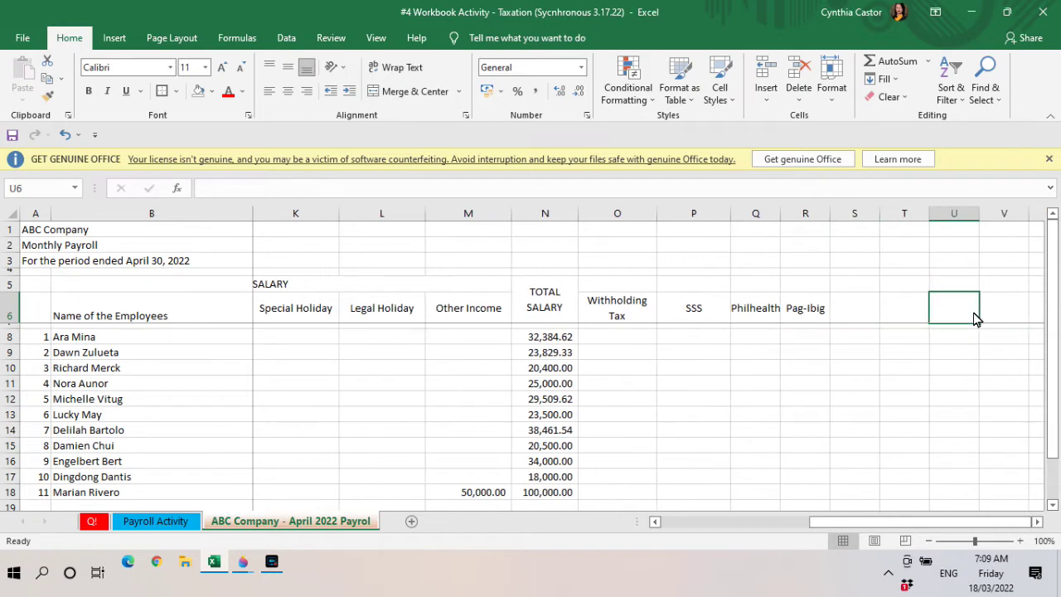
key("Left")
key("Left")
key("Right")
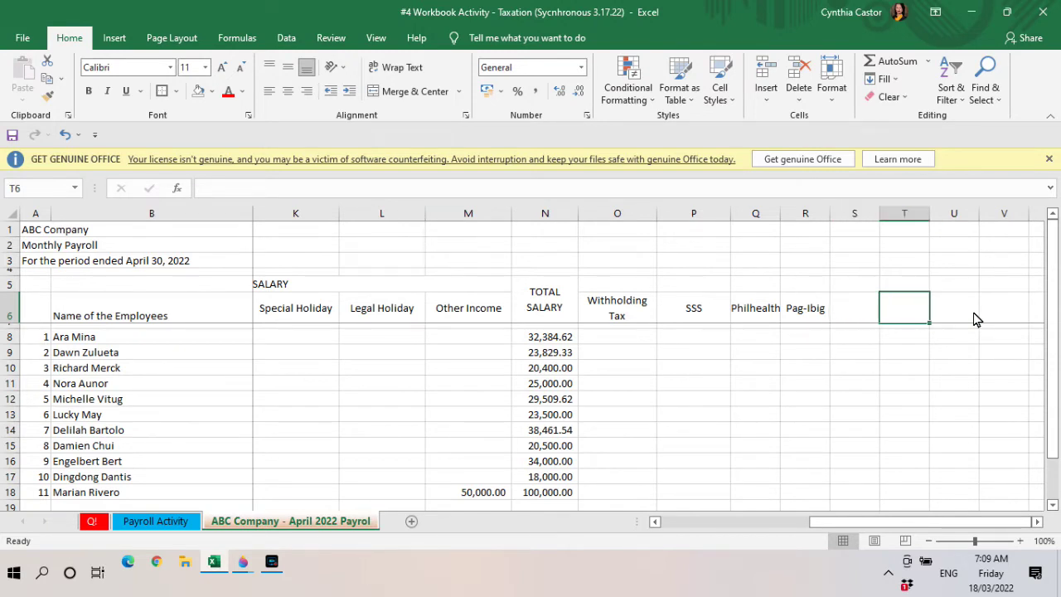
key("Left")
key("Right")
key("Right")
key("Left")
key("Left")
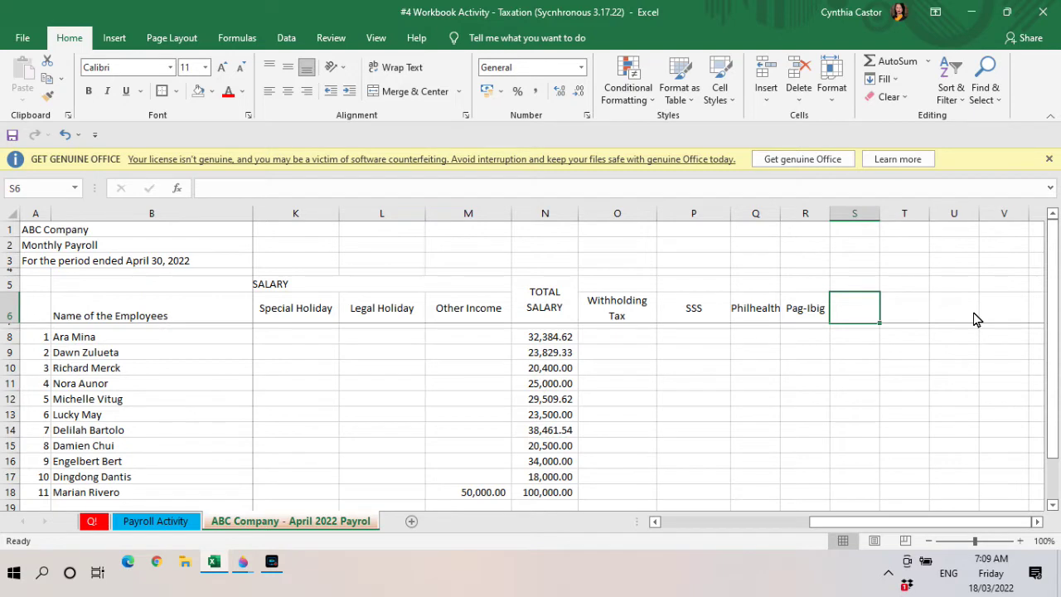
Enter the wrapped heading Other Deduction in S6 and widen columns S, Q and R to fit their headings.
type("Other Ded")
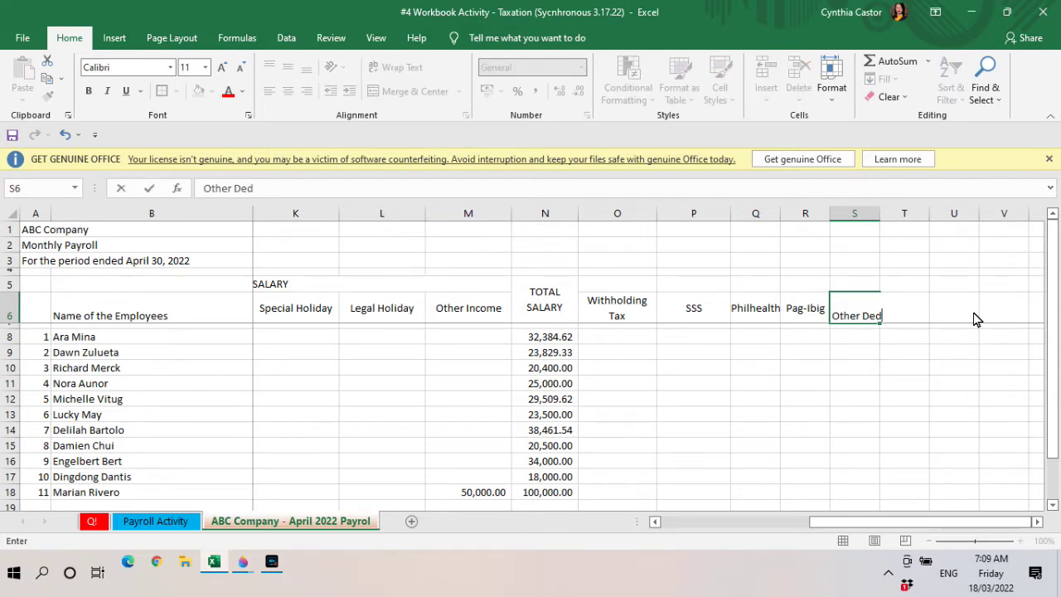
type("uction")
key("Tab")
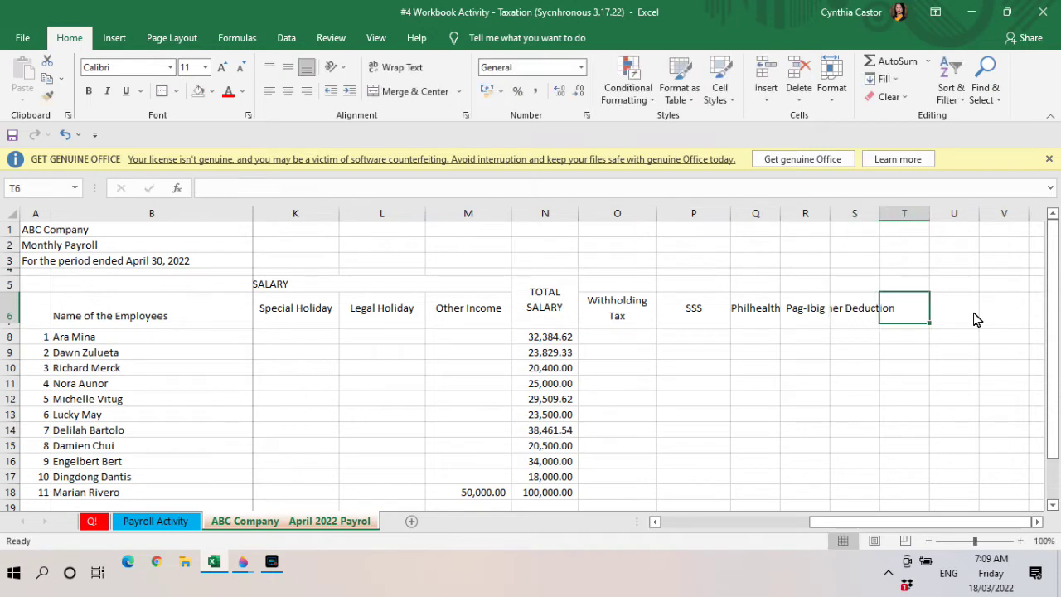
key("Left")
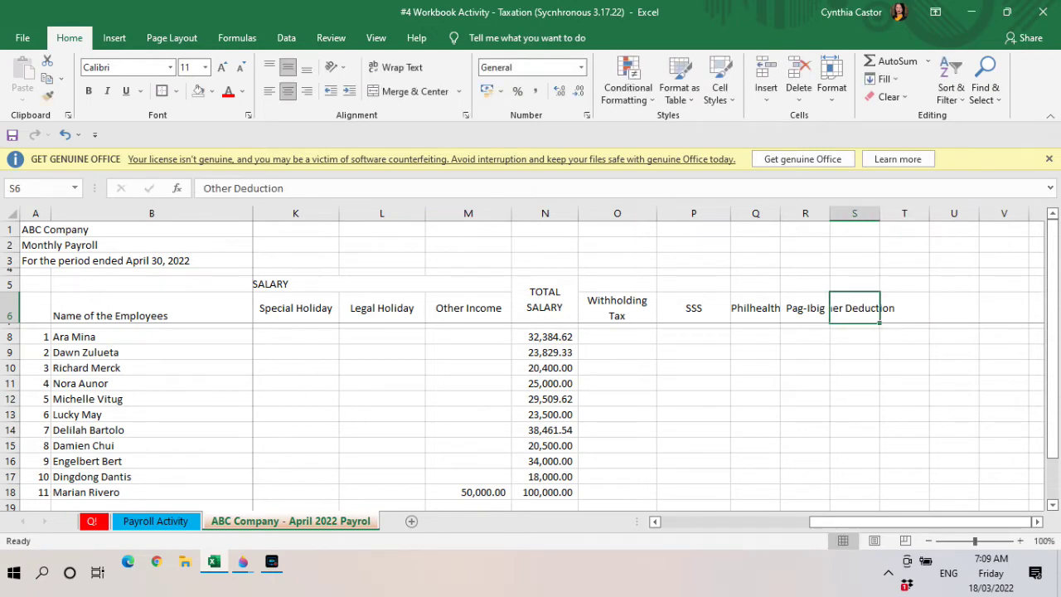
left_click(397, 70)
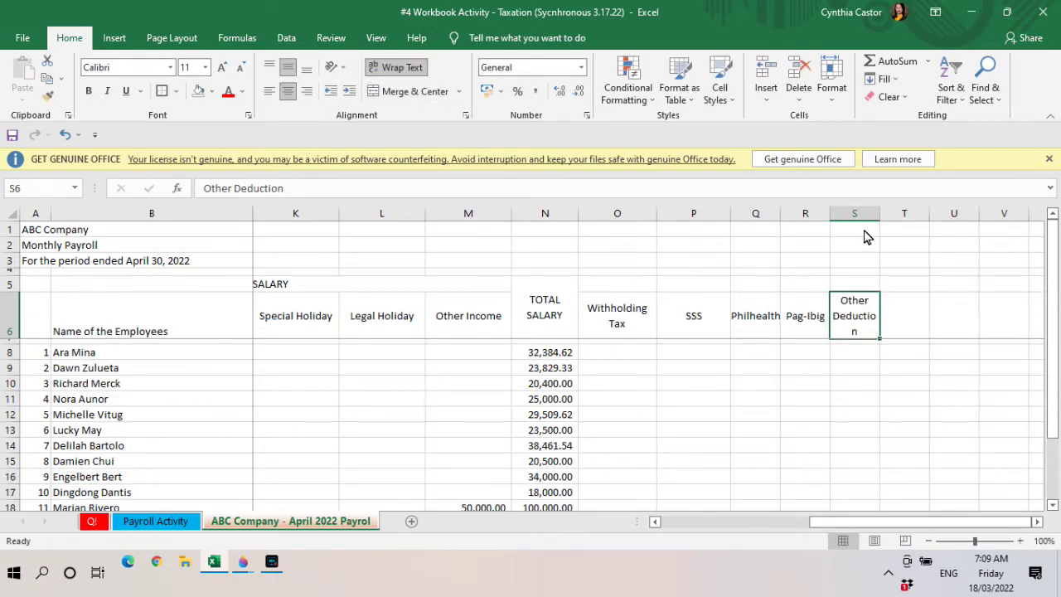
left_click_drag(884, 218, 888, 220)
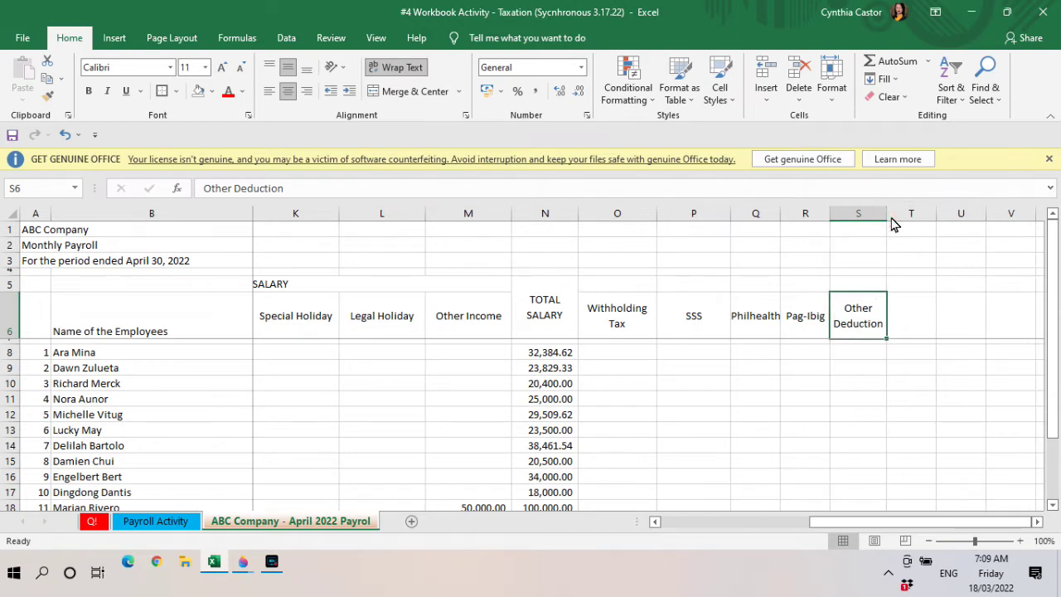
left_click(761, 317)
left_click_drag(779, 226, 843, 221)
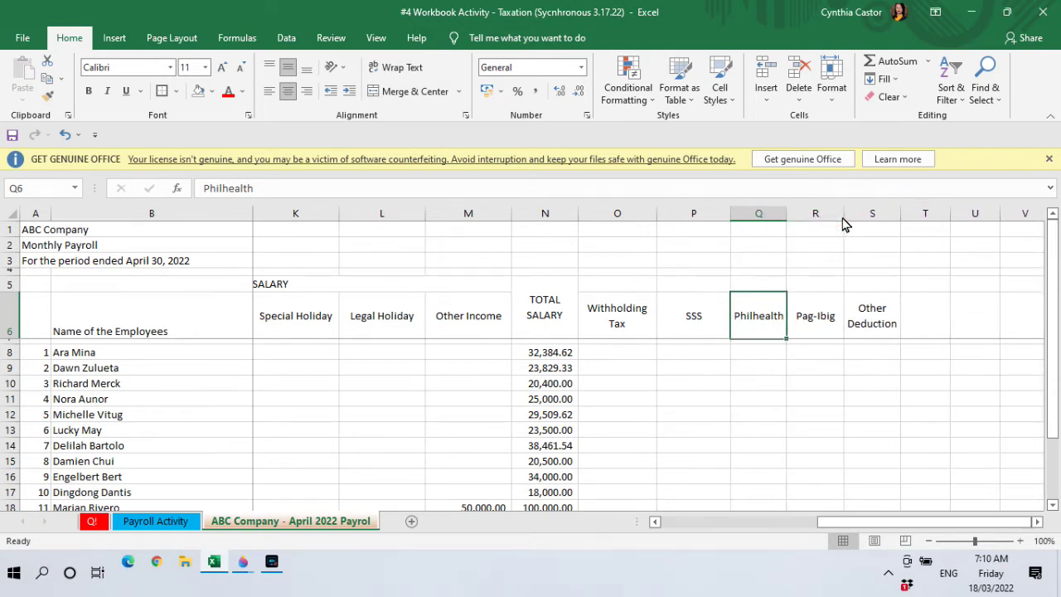
Enter the wrapped heading TOTAL DEDUCTION in T6 and widen column T to fit it.
left_click(924, 301)
type("T")
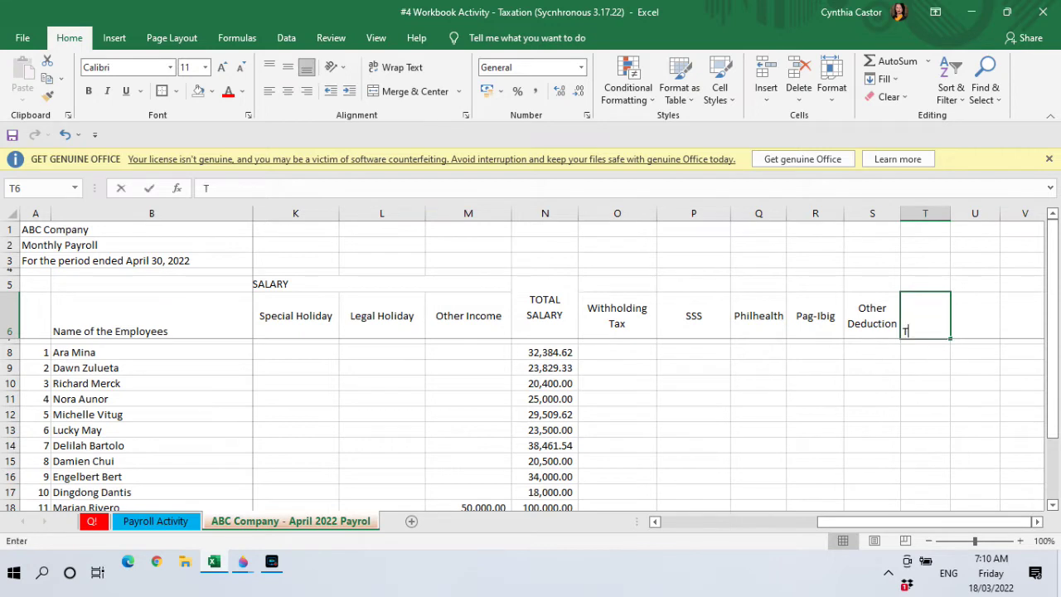
type("OTAL DEDU")
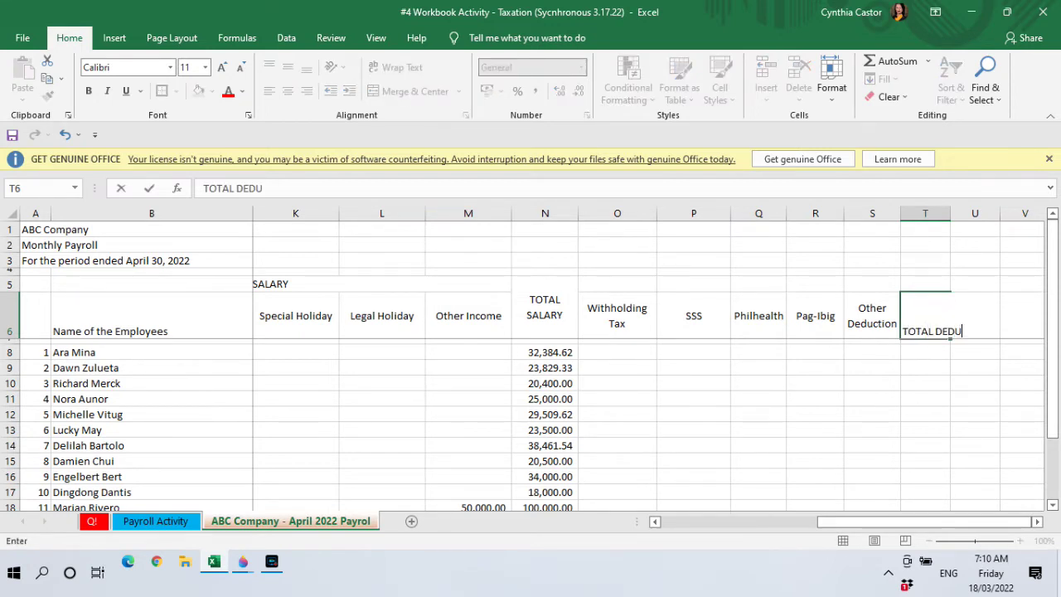
type("CTION")
key("ctrl+Return")
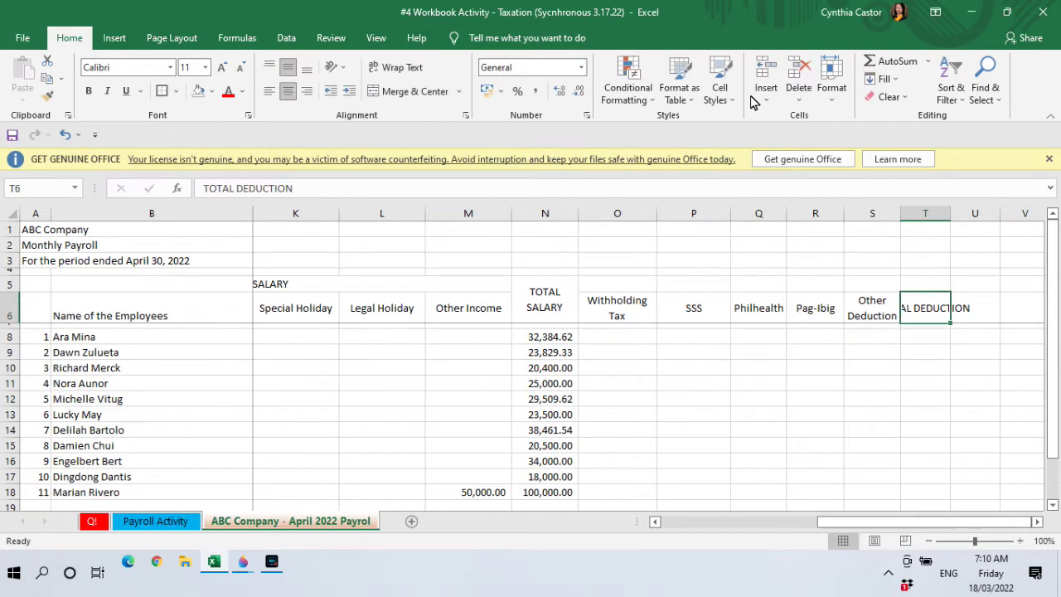
left_click(404, 69)
left_click_drag(952, 214, 972, 228)
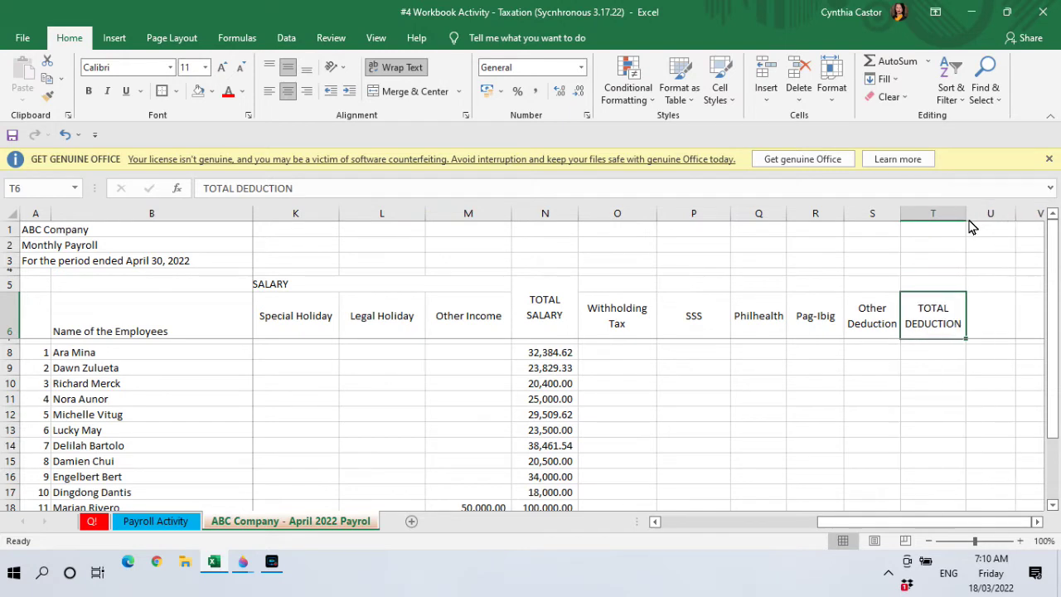
Widen column U slightly and enter the heading NET PAY in U6.
left_click(991, 336)
left_click_drag(1018, 218, 1028, 227)
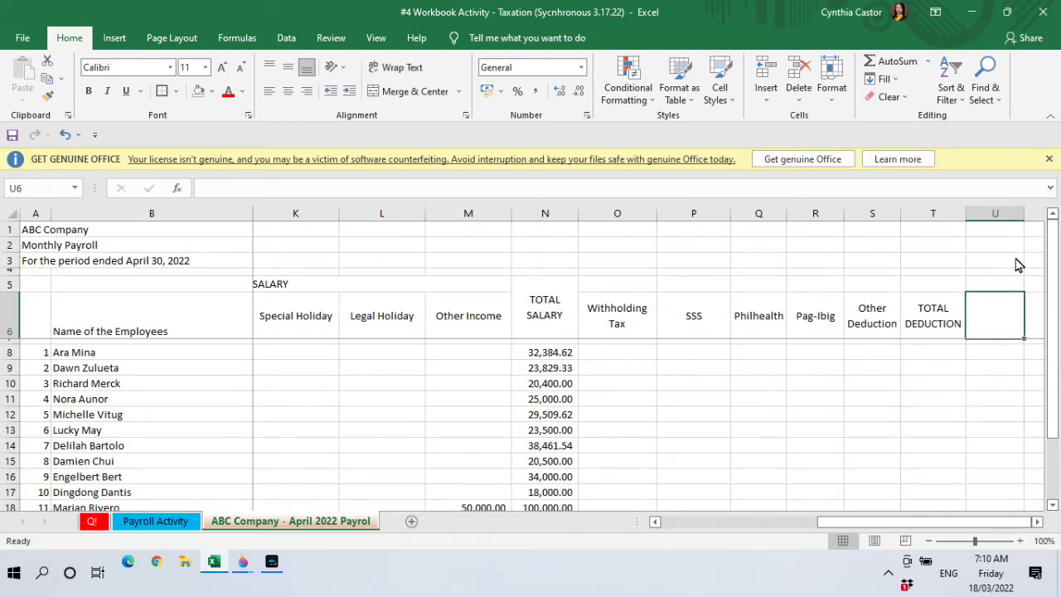
type("NET PAY")
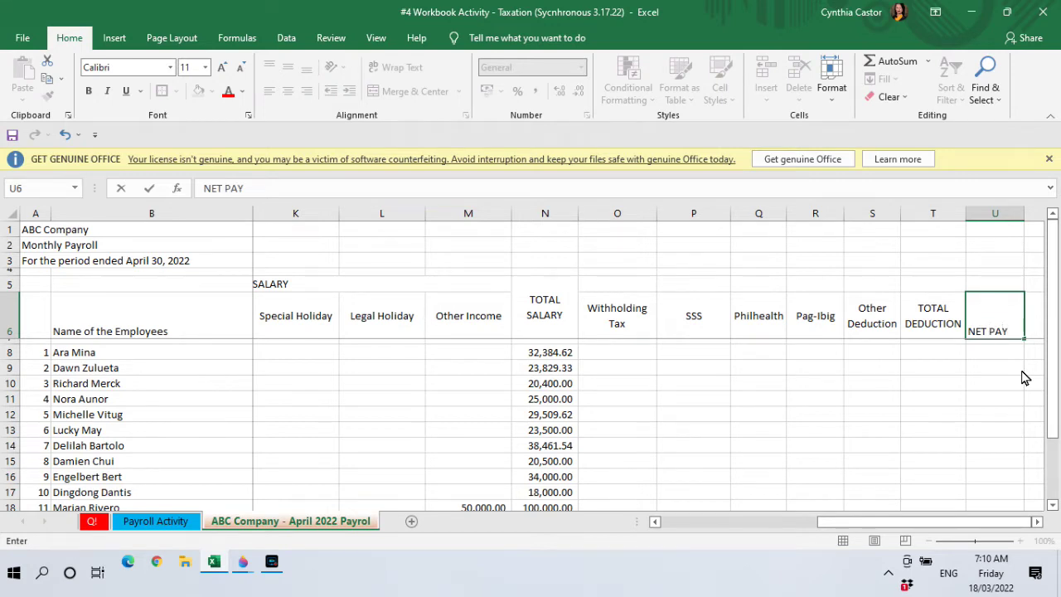
key("ctrl+Return")
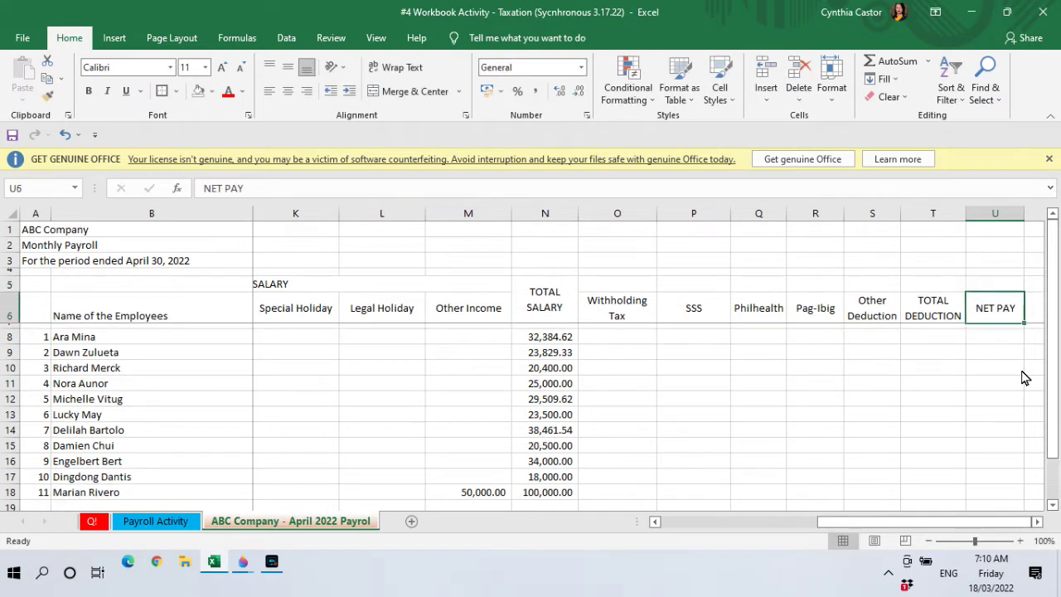
Merge and center cells O5:T5 above the deduction columns and enter the heading TOTAL DEDUCTION.
key("Left")
key("Left")
key("Left")
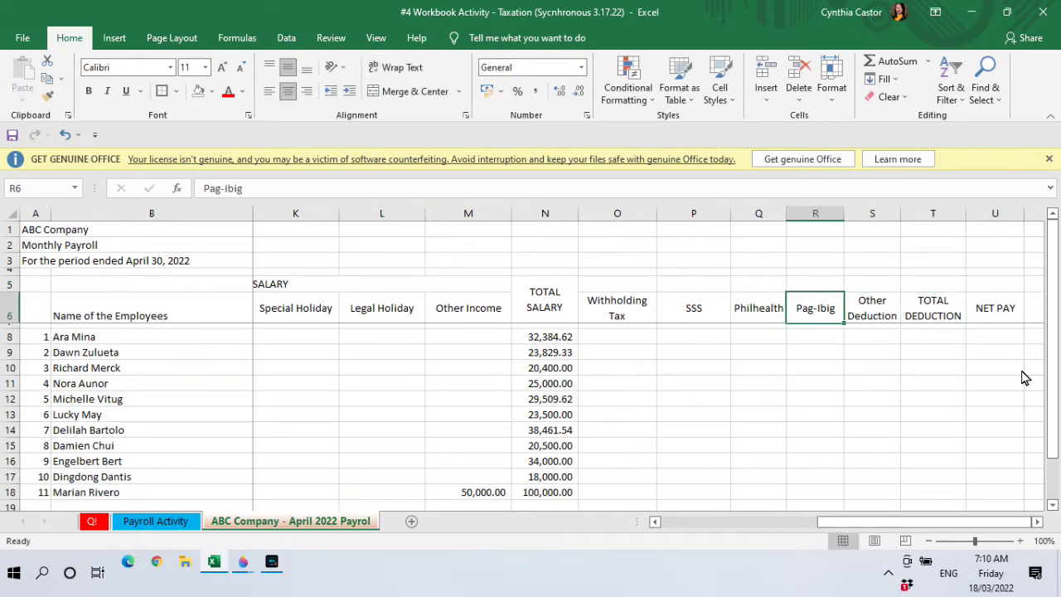
left_click_drag(611, 282, 929, 287)
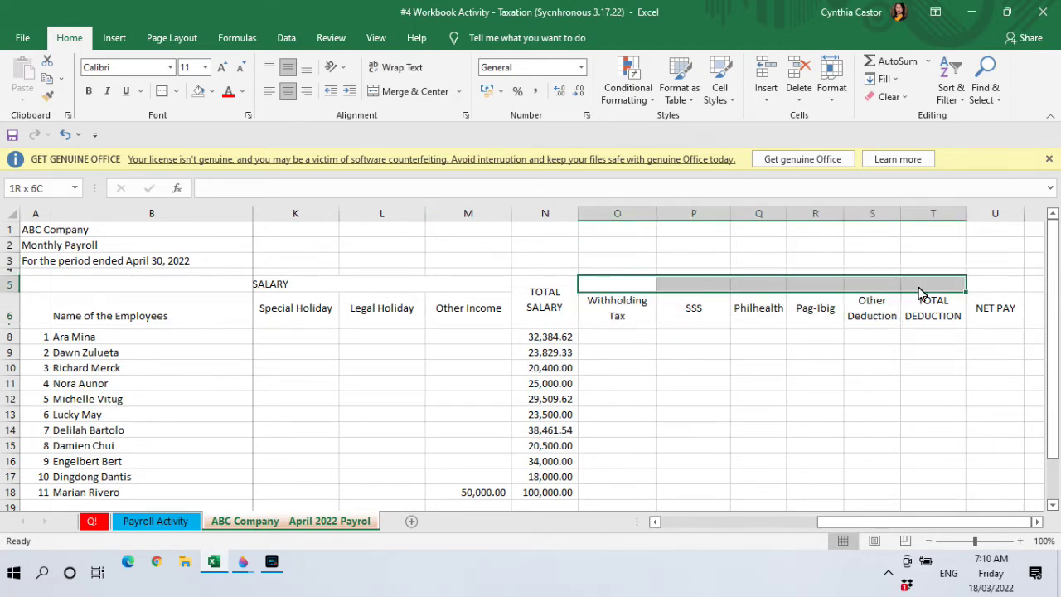
left_click(397, 93)
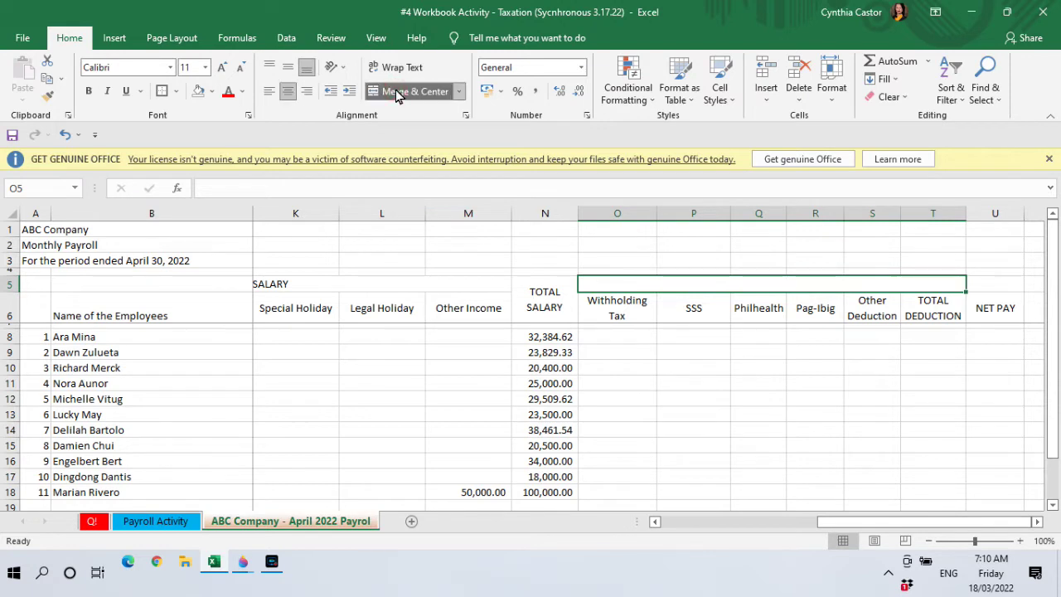
type("TOT")
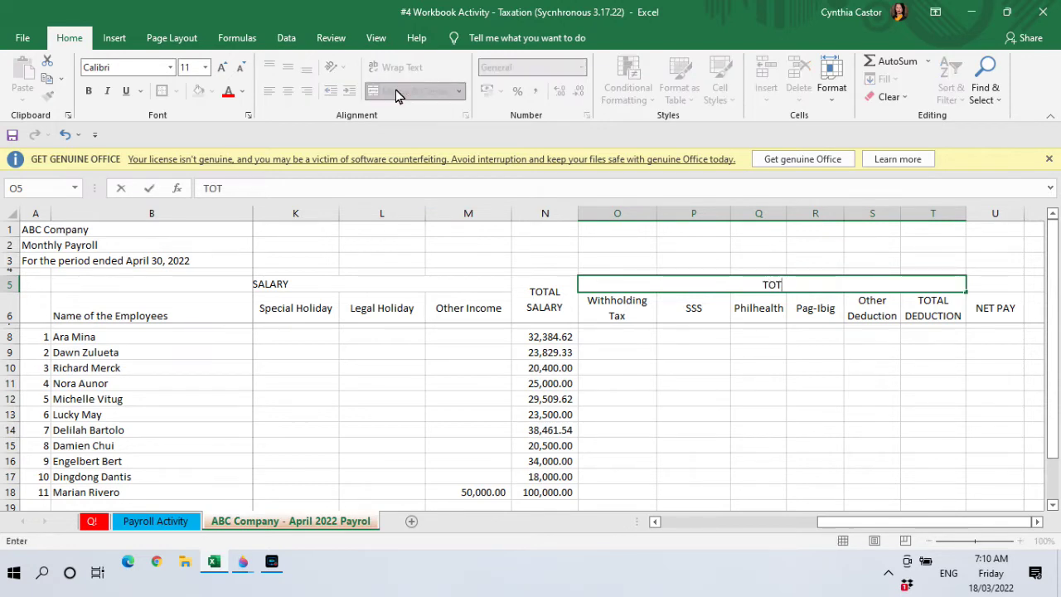
type("AL DEDUCYION")
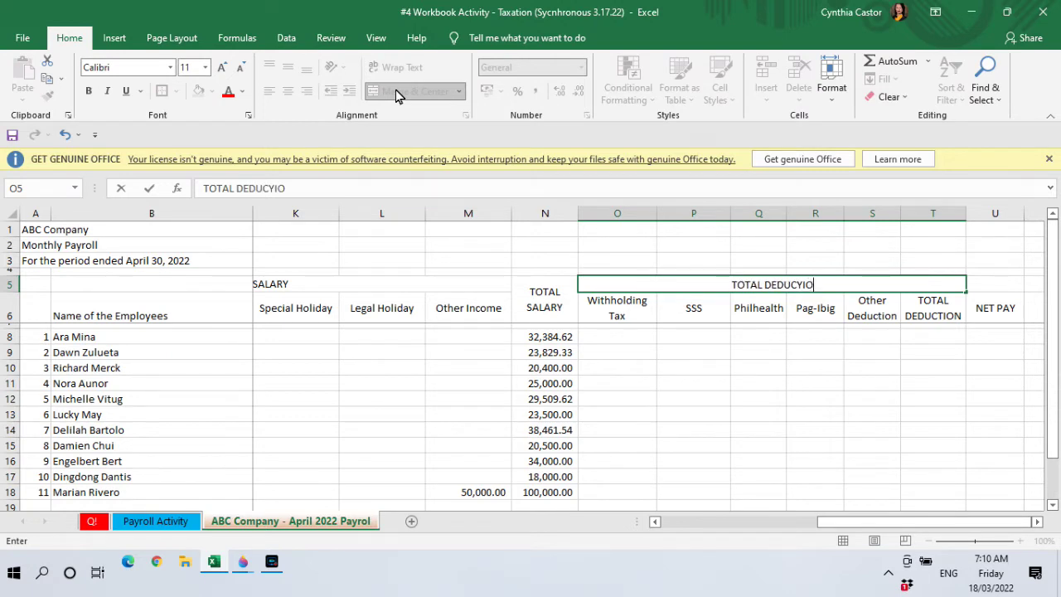
key("BackSpace")
key("BackSpace")
key("BackSpace")
key("BackSpace")
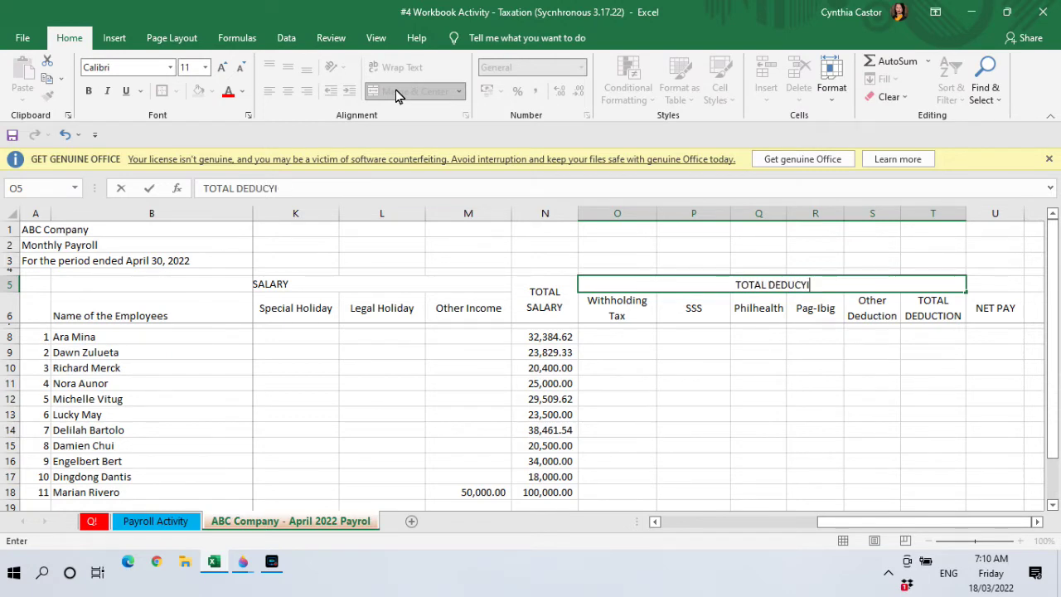
type("TION")
key("Tab")
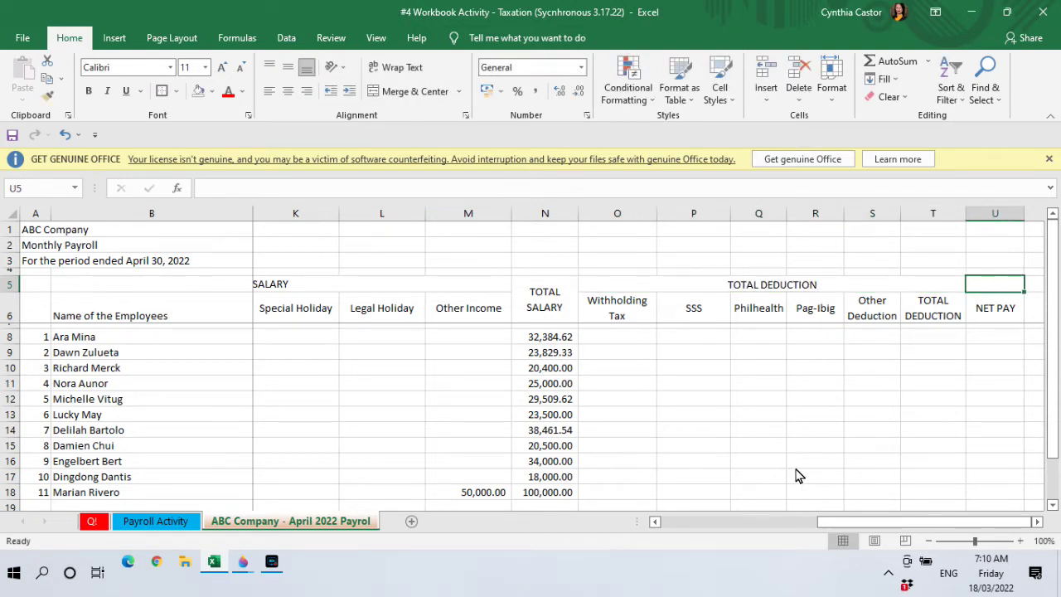
Merge and center the NET PAY heading across cells U5 and U6.
left_click_drag(1000, 284, 1005, 309)
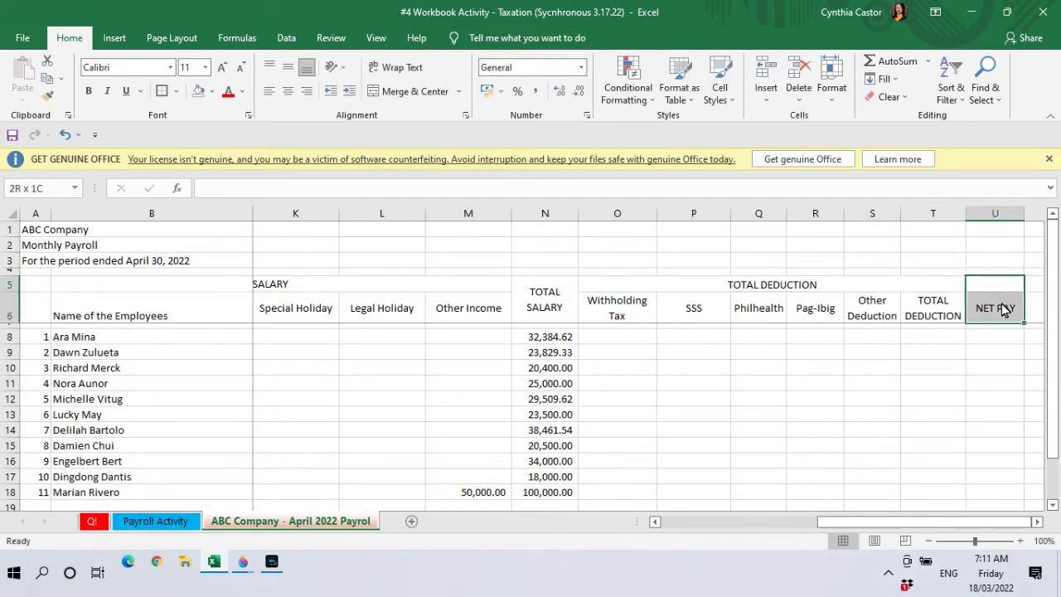
left_click(414, 90)
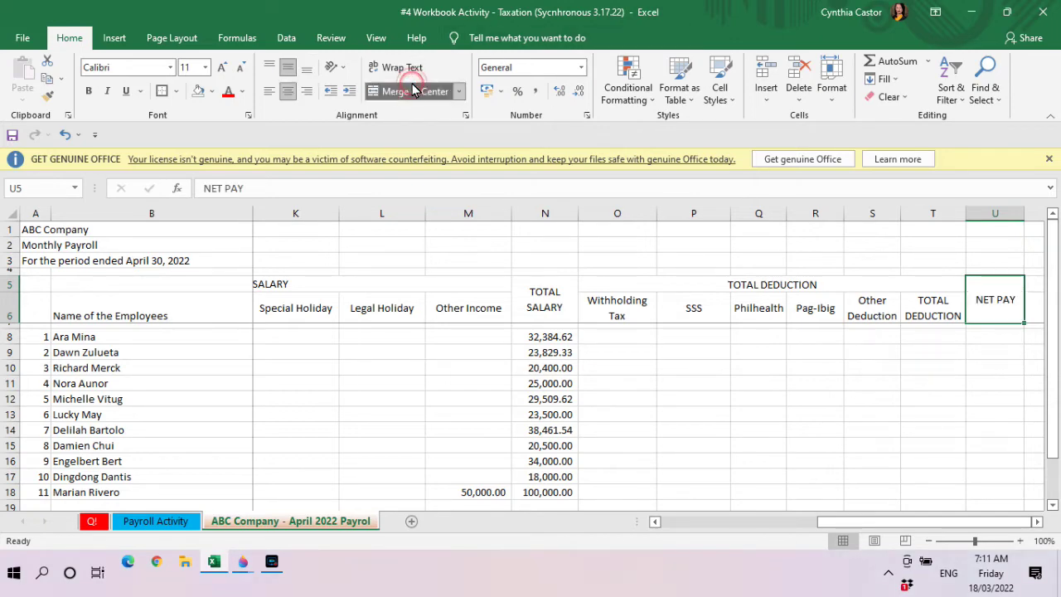
left_click(652, 384)
Apply all borders plus thick outside borders to the header rows A5:U6.
key("Left")
key("Left")
key("Left")
key("Left")
key("Left")
key("Left")
key("Left")
key("Left")
key("Left")
key("Left")
key("Left")
key("Left")
key("Left")
key("Left")
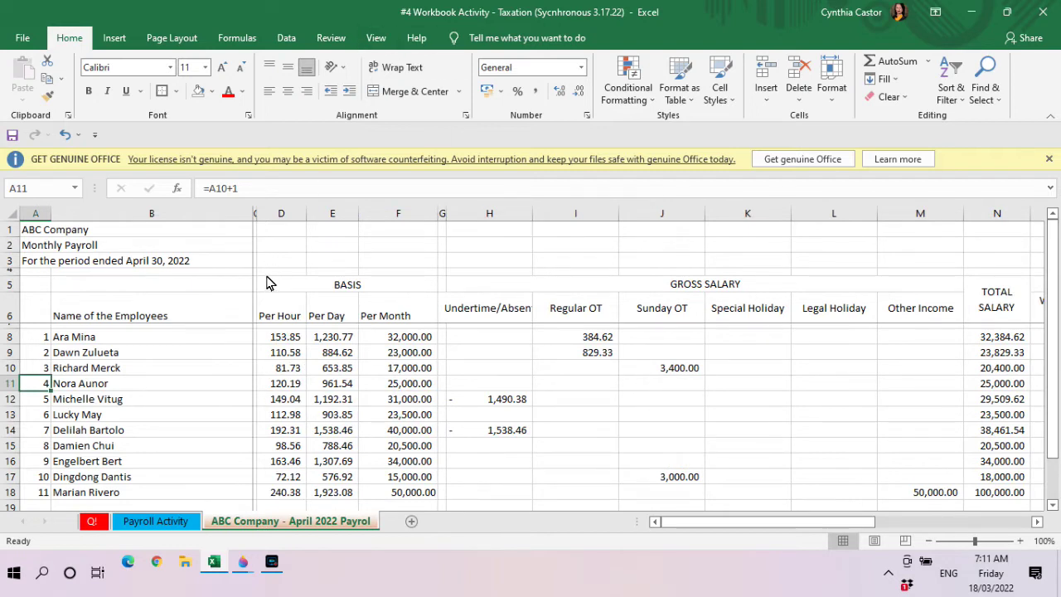
left_click_drag(44, 287, 935, 324)
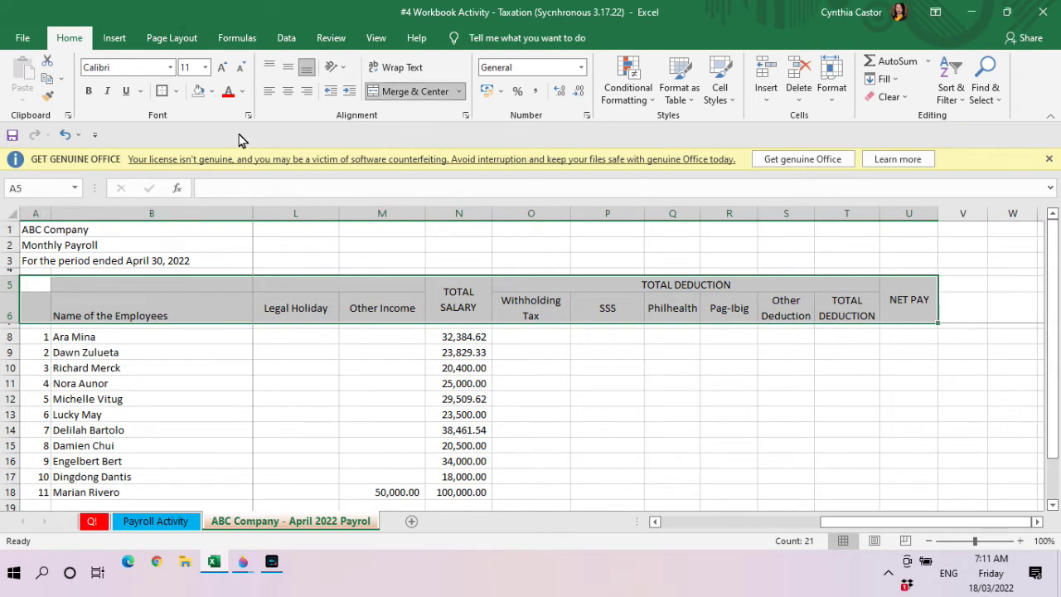
left_click(177, 92)
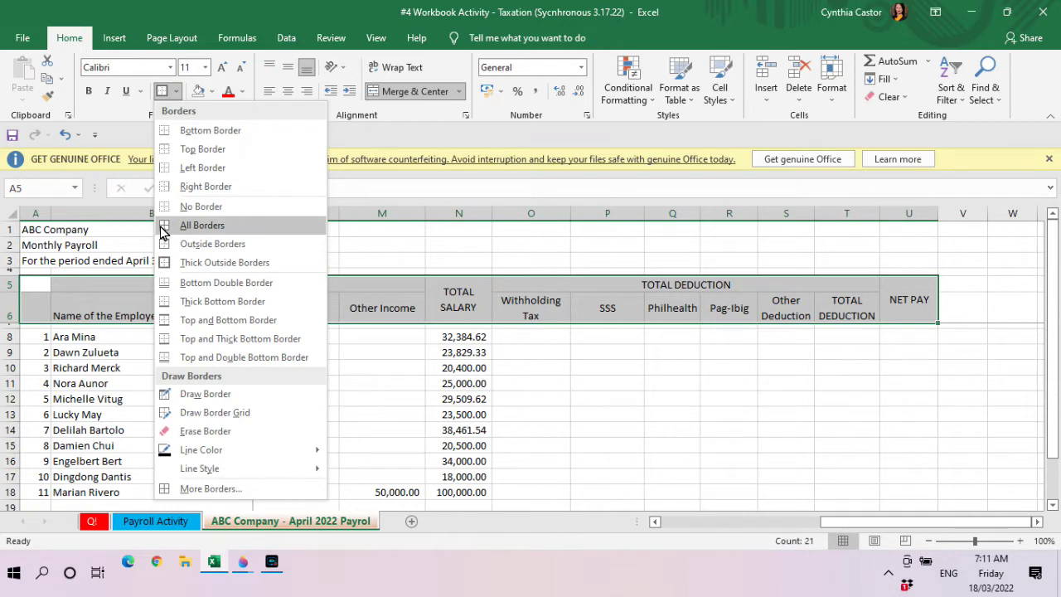
left_click(159, 226)
left_click(177, 94)
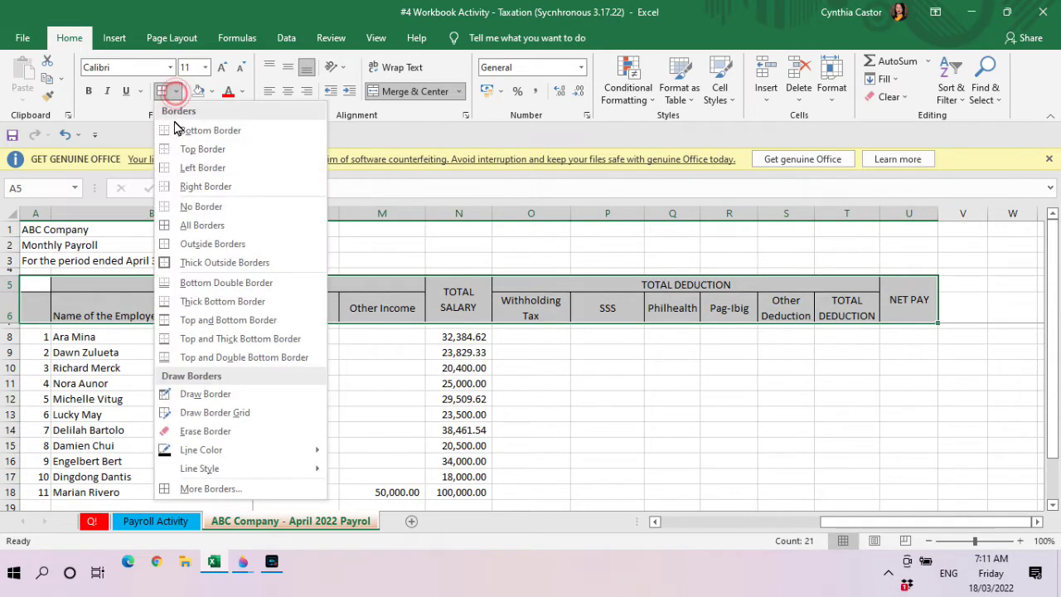
left_click(168, 265)
Merge and center A5:B6 for the Name of the Employees heading, with wrapped, middle-aligned, bold text.
left_click(125, 317)
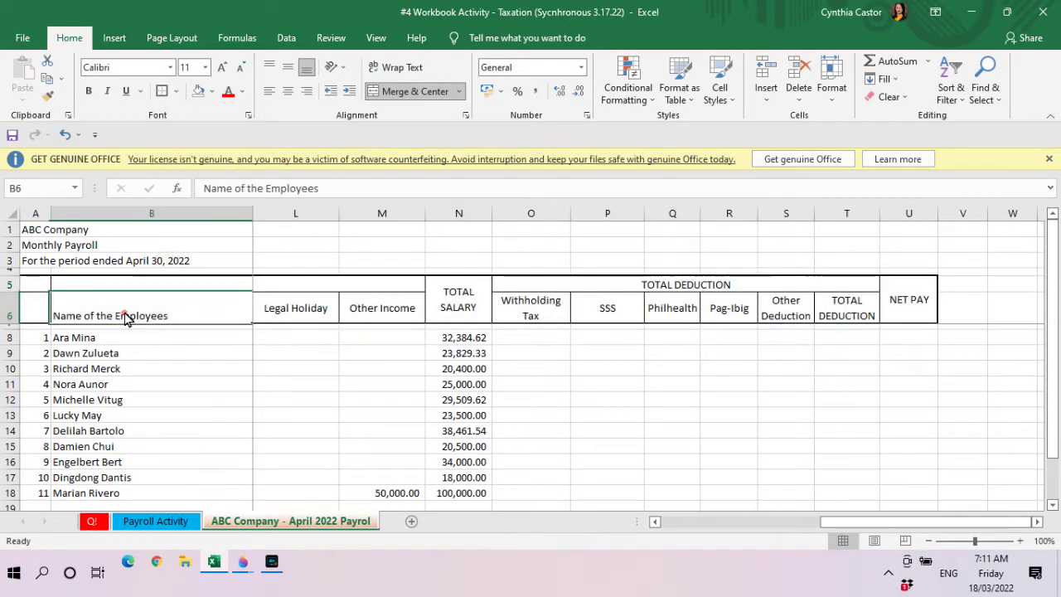
key("Left")
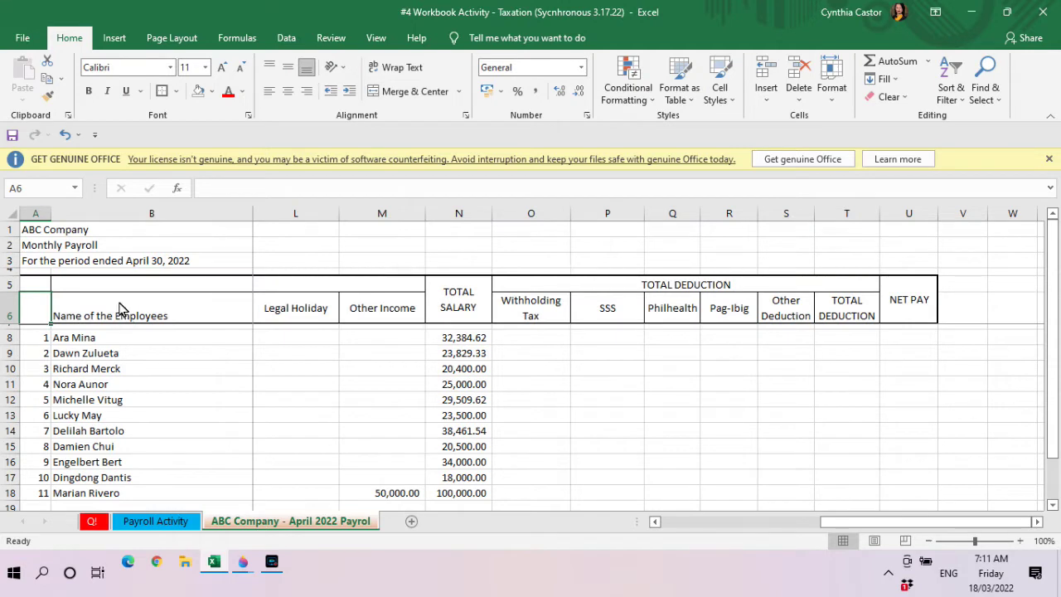
mouse_move(34, 285)
left_mouse_down()
mouse_move(179, 306)
mouse_move(189, 320)
left_mouse_up()
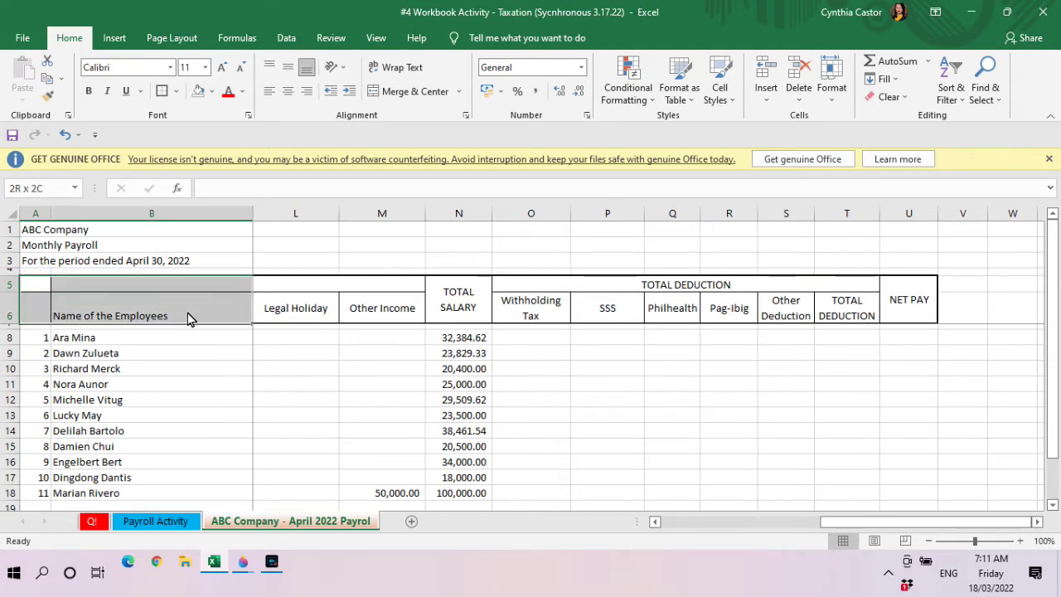
left_click(176, 93)
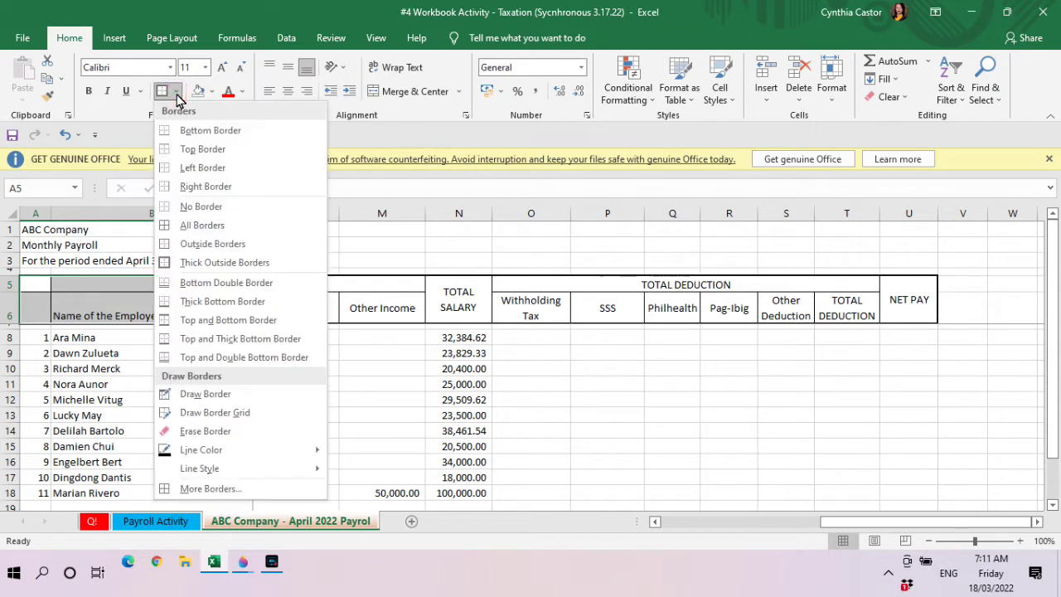
left_click(398, 92)
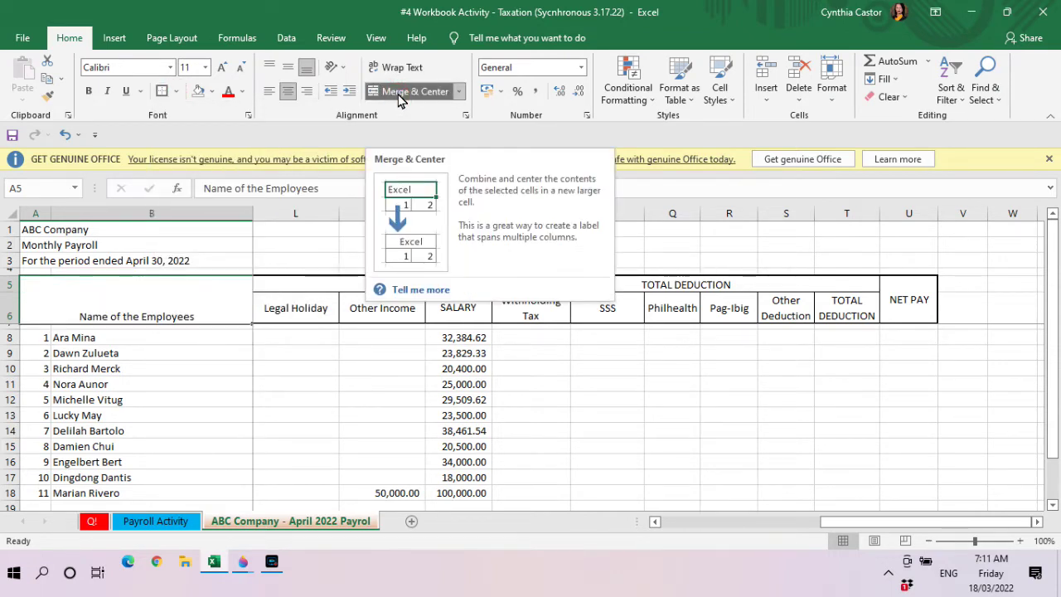
left_click(392, 70)
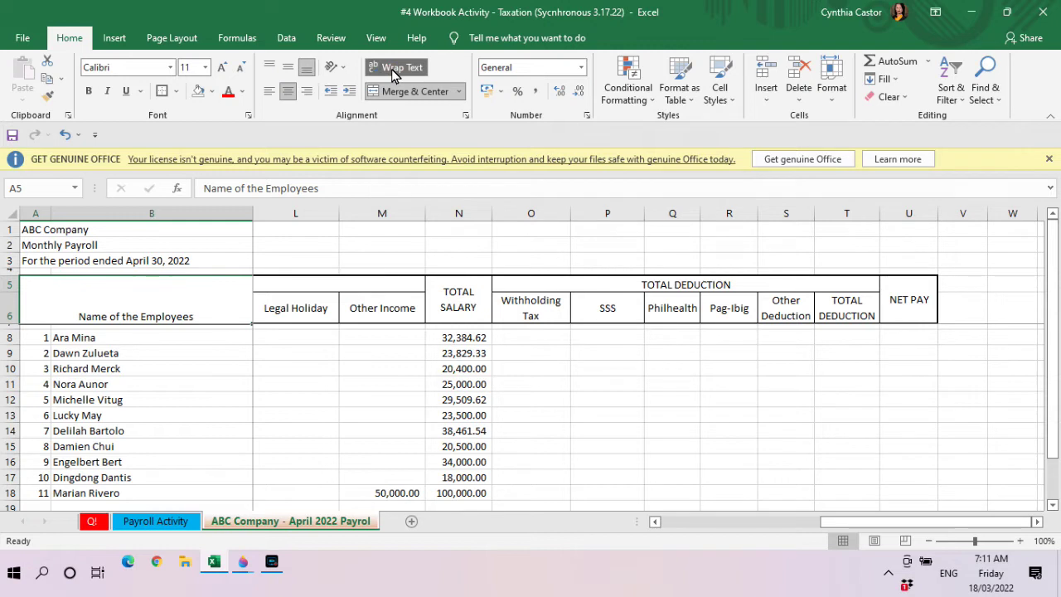
left_click(289, 68)
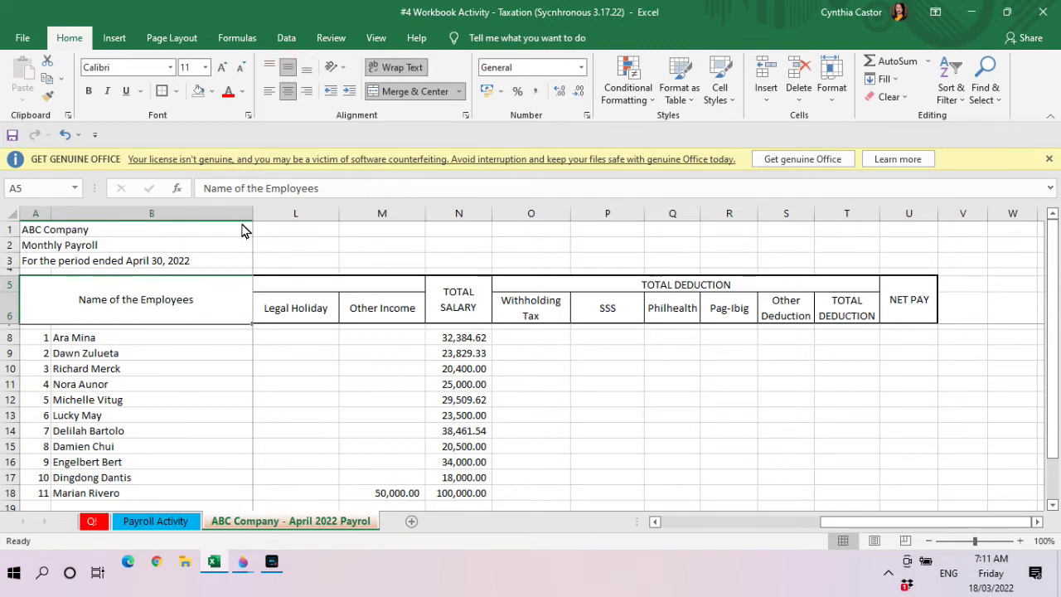
left_click(89, 91)
left_click(187, 357)
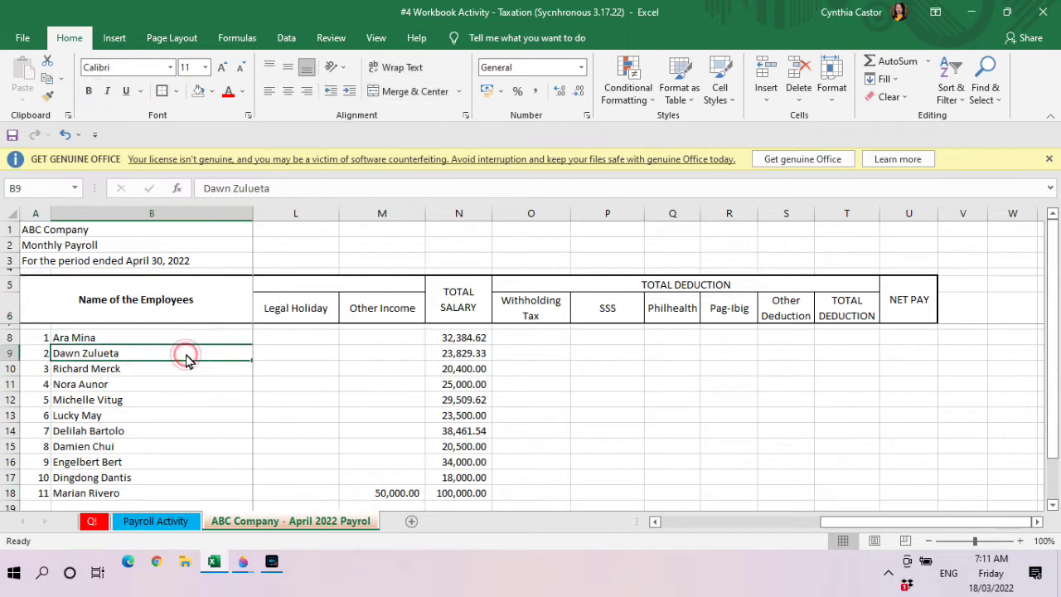
Center all the row 6 headings horizontally and align them to the middle vertically.
key("Right")
key("Right")
key("Right")
key("Left")
key("Left")
key("Left")
key("Left")
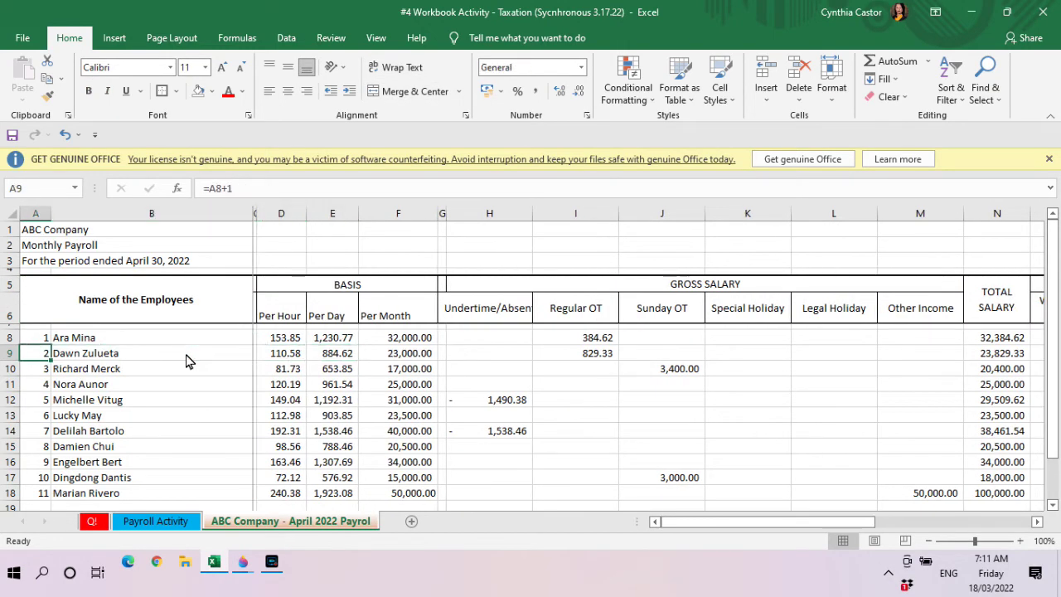
key("Right")
key("Right")
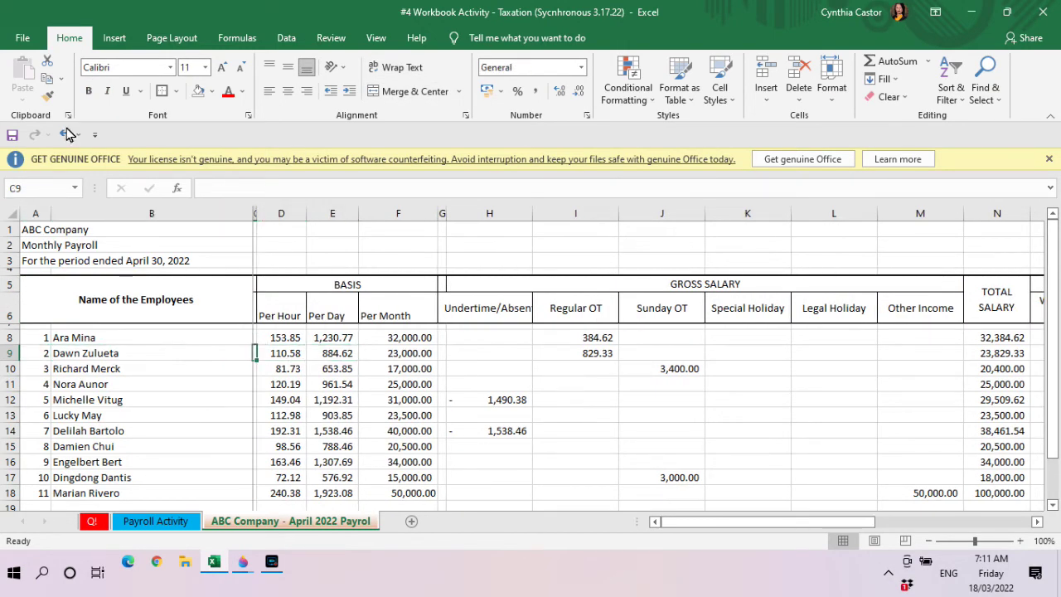
left_click(13, 313)
left_click(288, 88)
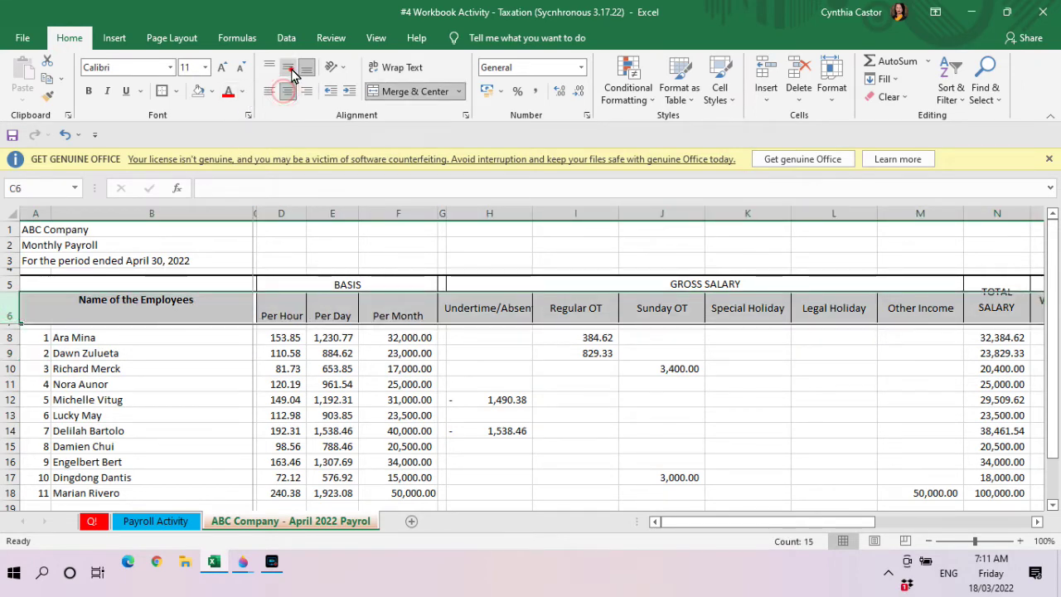
left_click(289, 69)
left_click(356, 371)
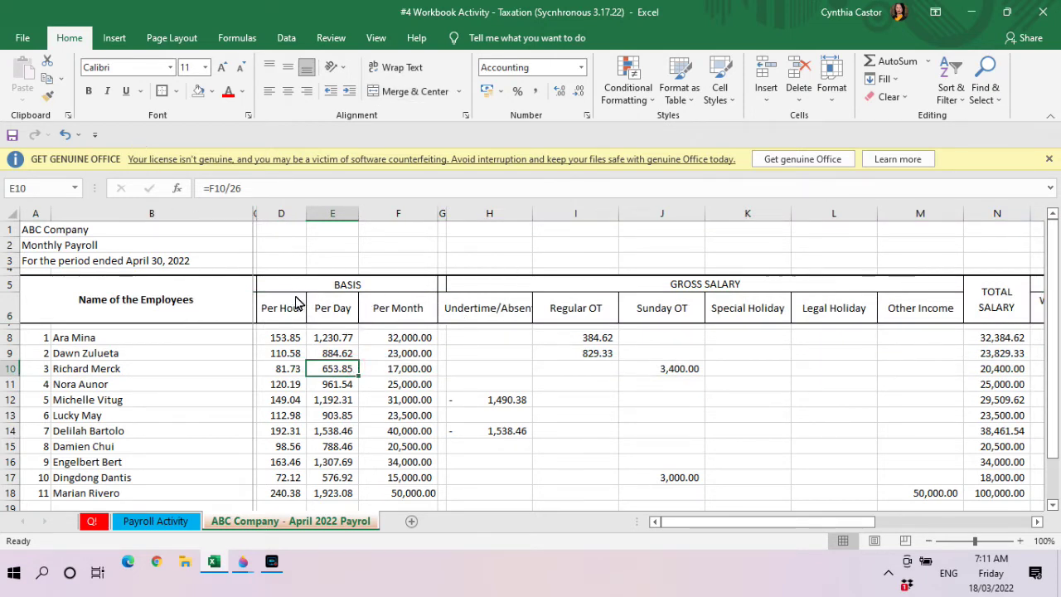
Put a thick outside border around the per hour, per day and per month rates in D8:F18.
left_click_drag(294, 293, 343, 330)
left_click_drag(281, 344, 401, 343)
left_click(161, 91)
key("Up")
key("Up")
key("Up")
key("Up")
key("Up")
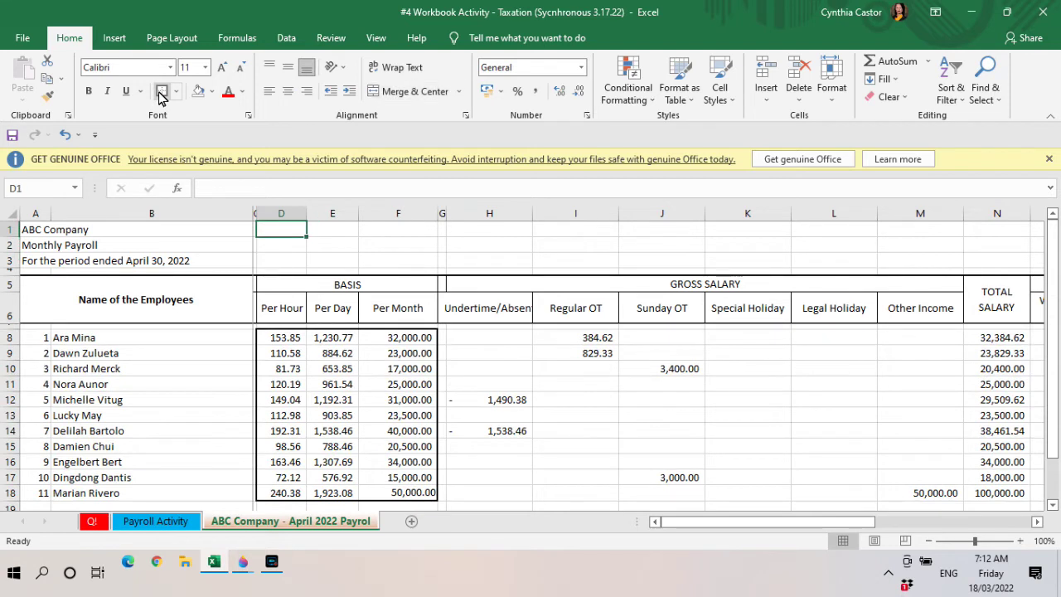
Put thick outside borders around the employee list A8:B18 and the salary block H8:N18.
left_click_drag(50, 339, 171, 498)
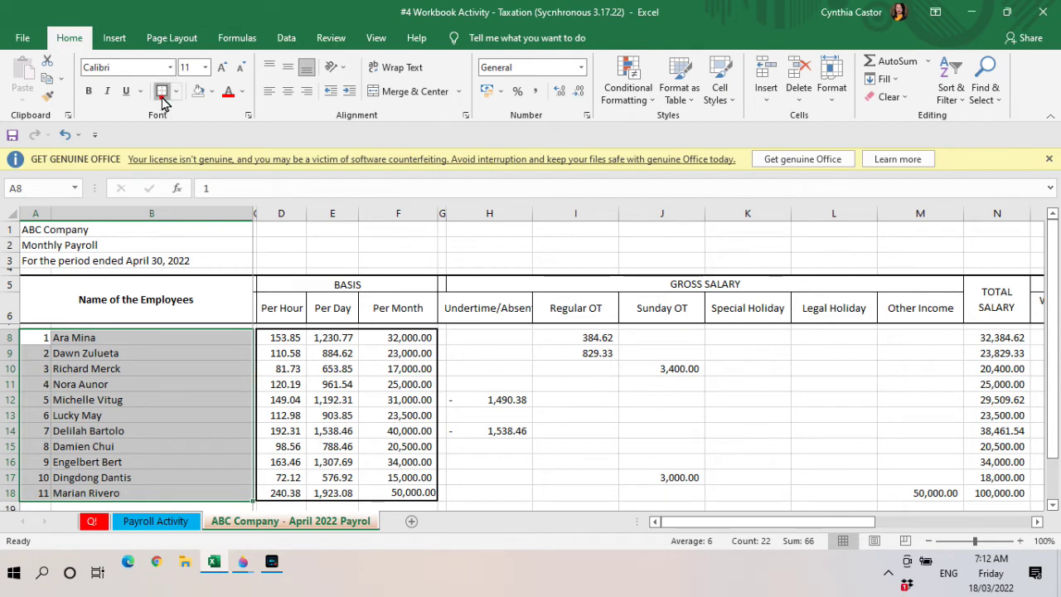
left_click_drag(478, 337, 998, 469)
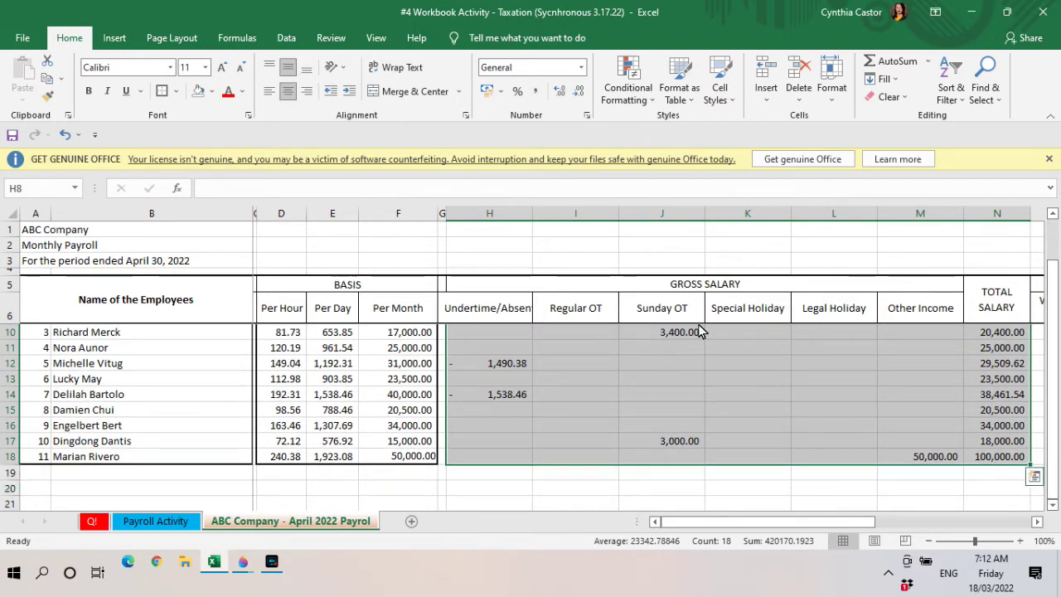
left_click(168, 92)
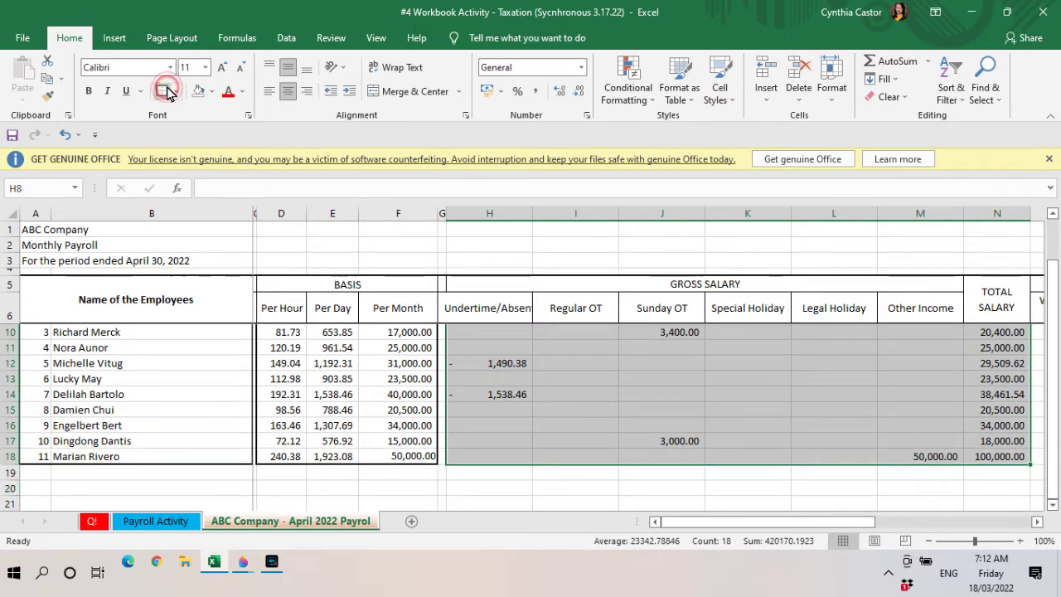
Put a thick outside border around the deduction cells O8:T18.
key("Right")
key("Right")
key("Right")
key("Right")
key("Right")
key("Right")
key("Right")
key("Right")
key("Right")
key("Right")
key("Right")
key("Right")
key("Right")
key("Right")
key("Right")
key("Right")
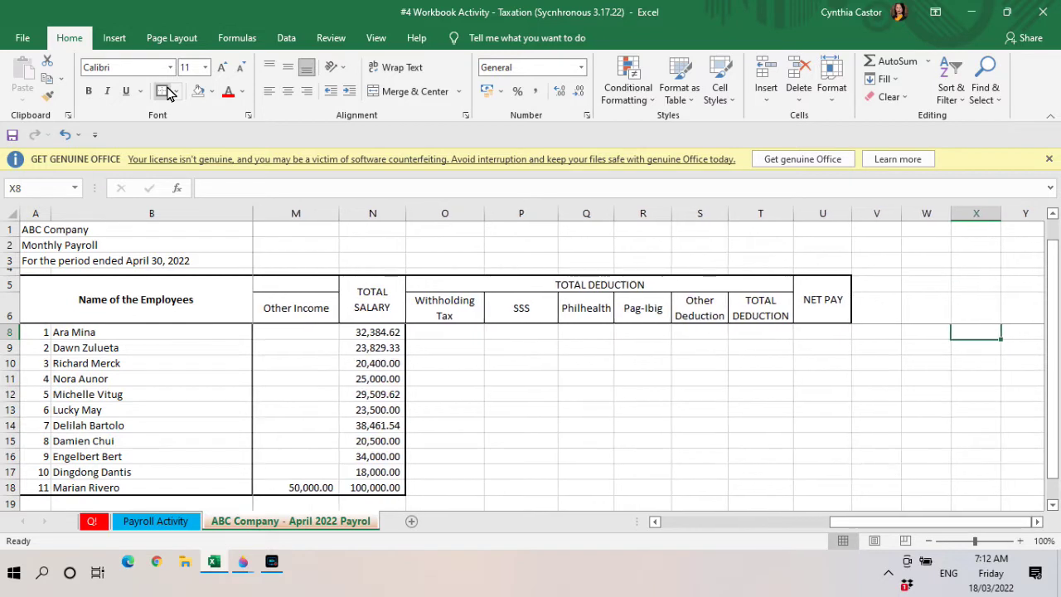
key("Up")
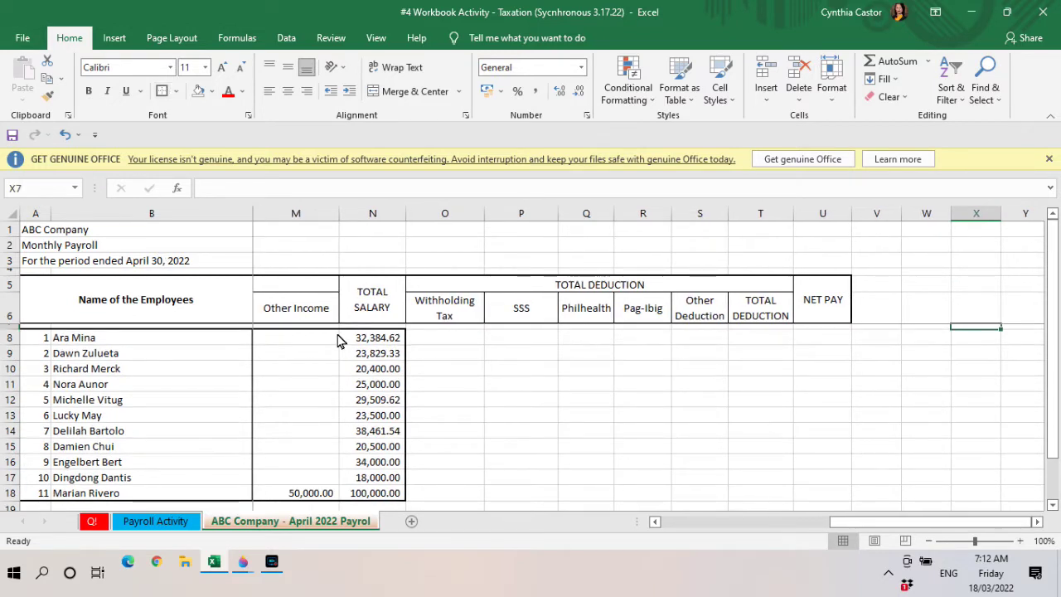
left_click_drag(433, 338, 741, 493)
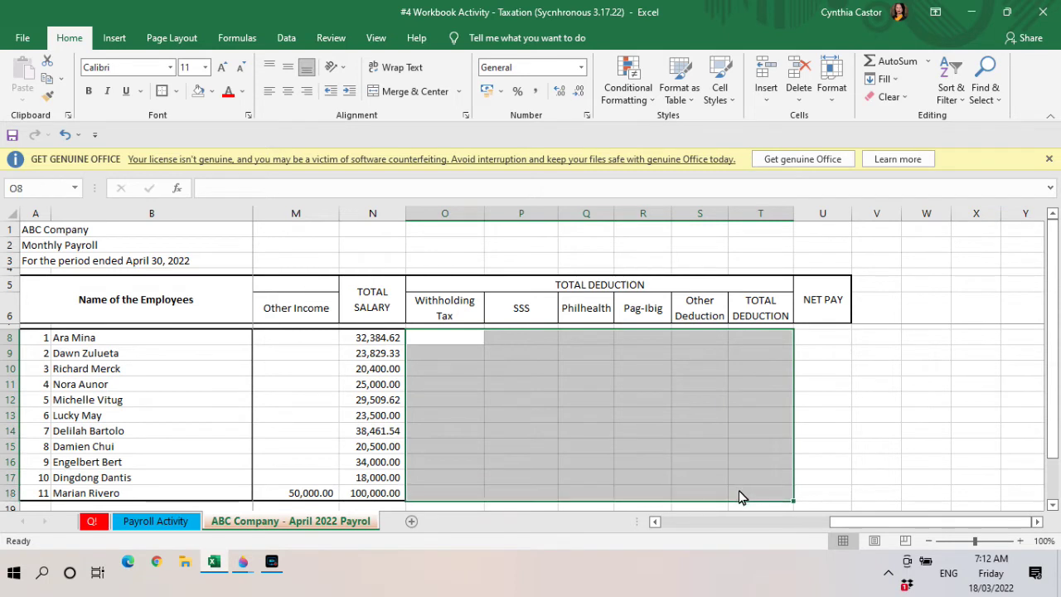
left_click(164, 91)
Put a thick outside border around the net pay cells U8:U18, ending on cell O8.
left_click_drag(831, 338, 841, 495)
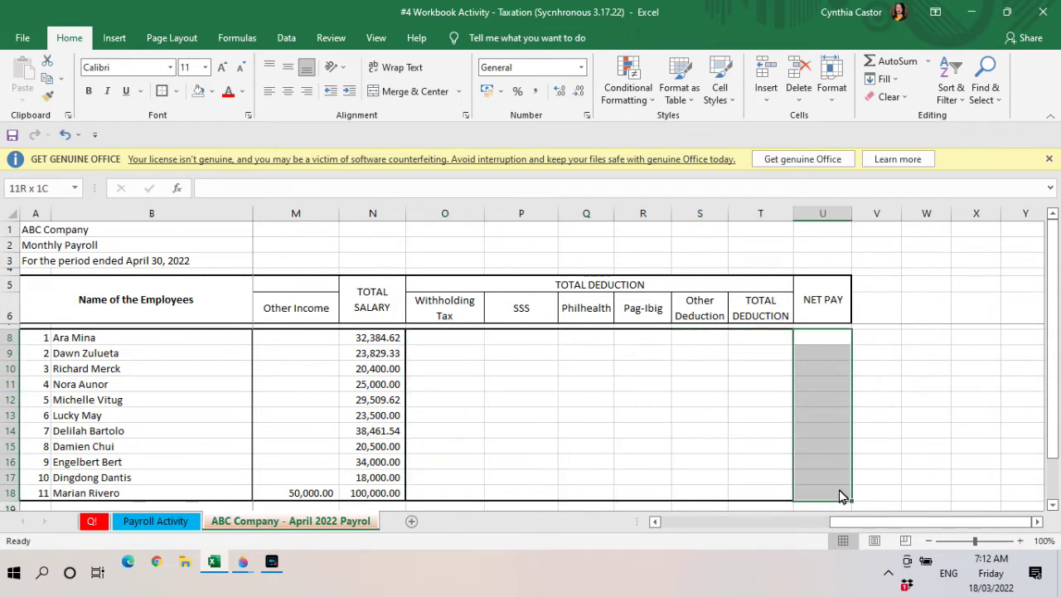
left_click(161, 91)
left_click(503, 419)
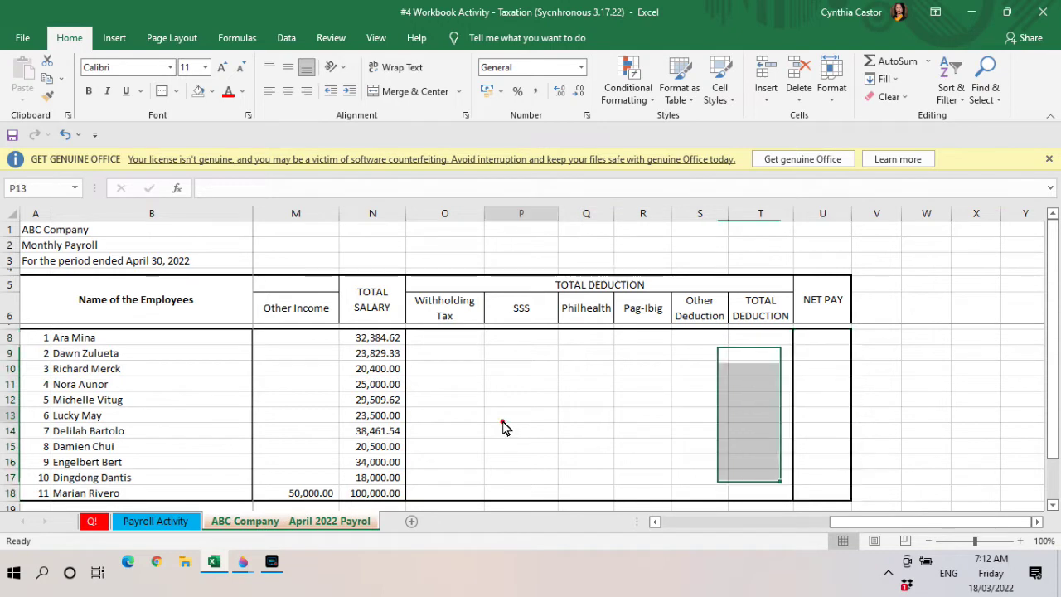
left_click(435, 340)
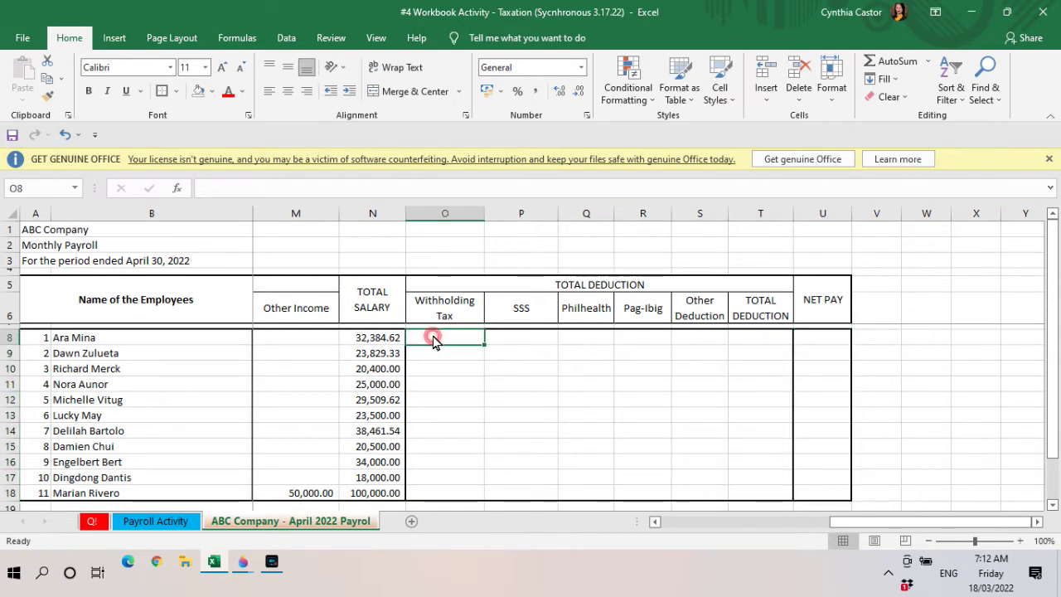
Total the first employee's deductions in T8 with the formula =SUM(O8:S8).
key("Left")
key("Right")
key("Right")
key("Right")
key("Right")
key("Right")
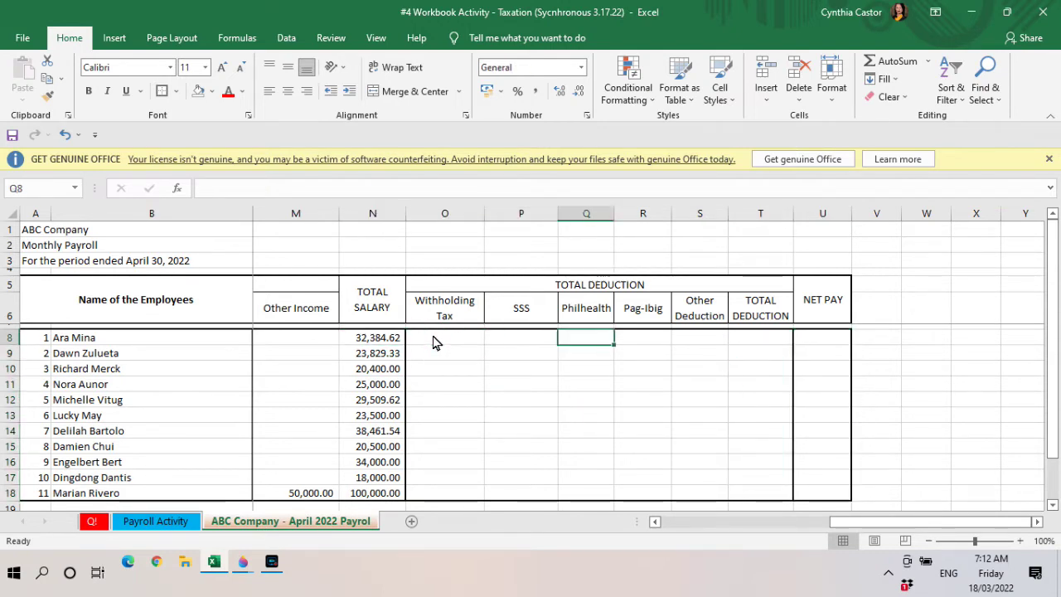
key("Right")
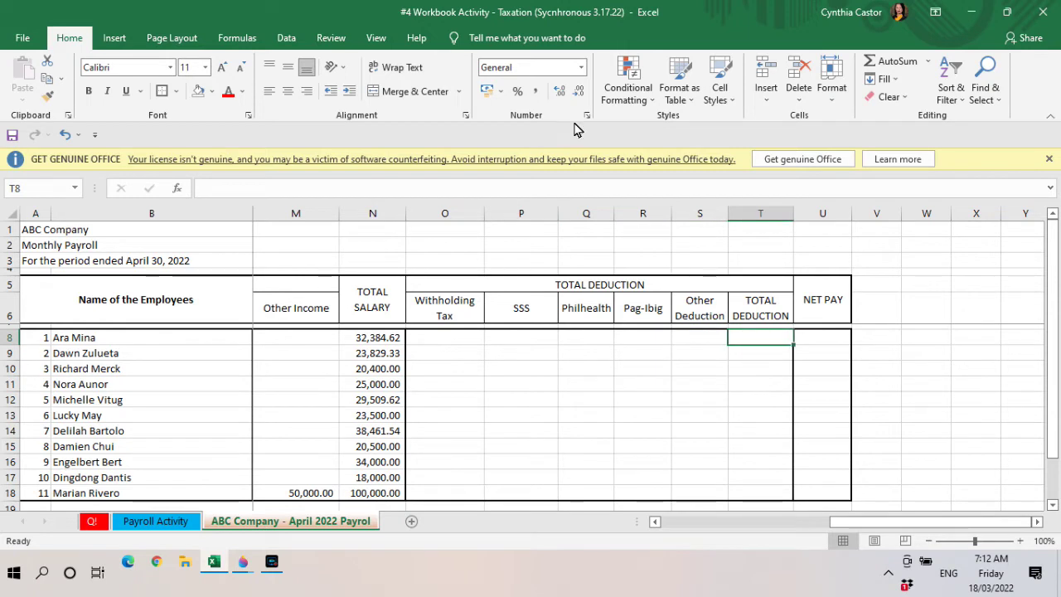
left_click(887, 63)
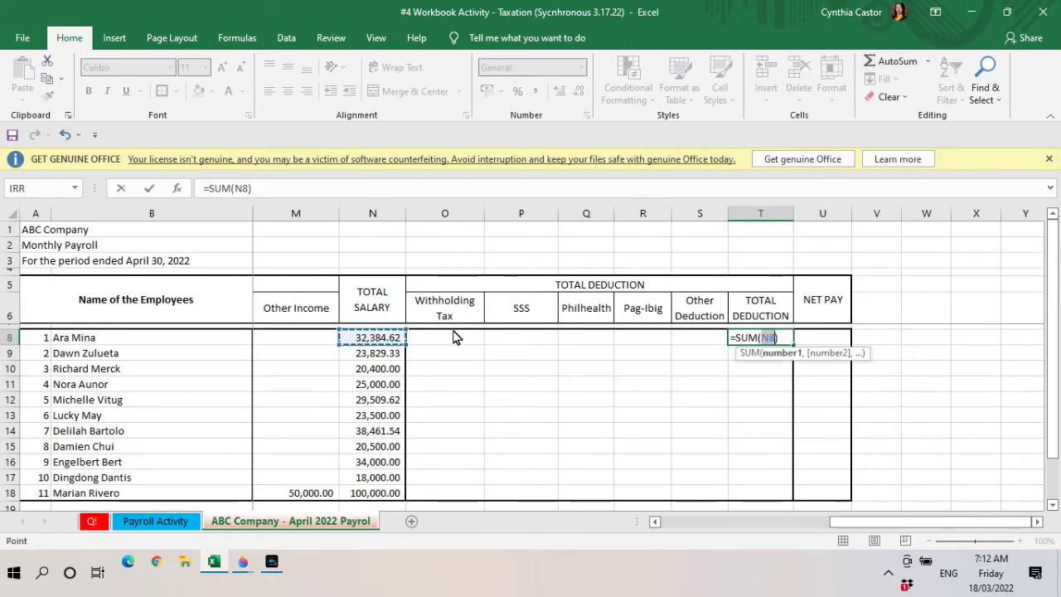
left_click_drag(449, 333, 688, 347)
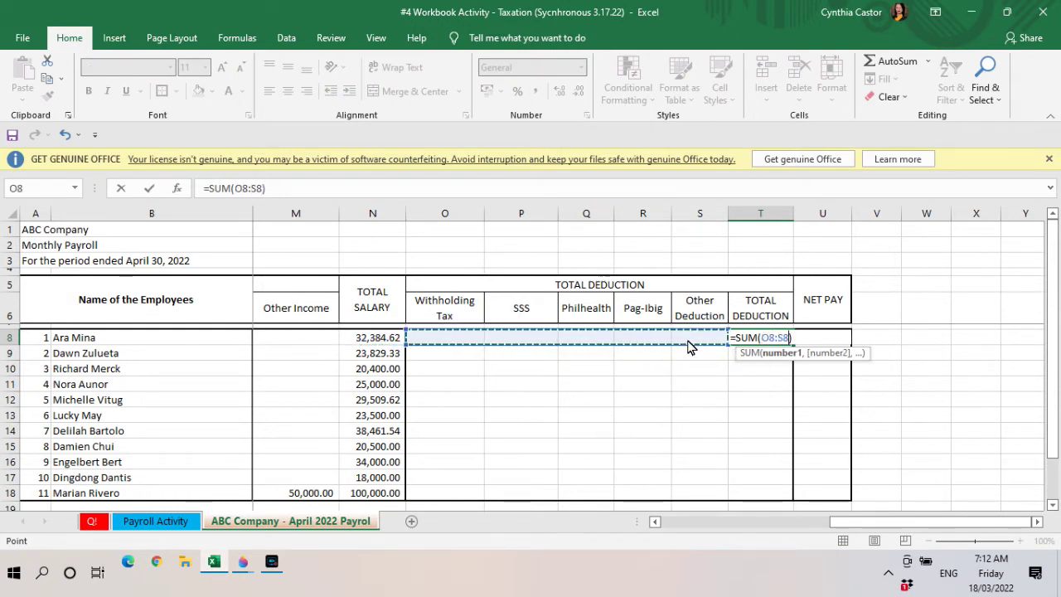
key("Return")
key("Up")
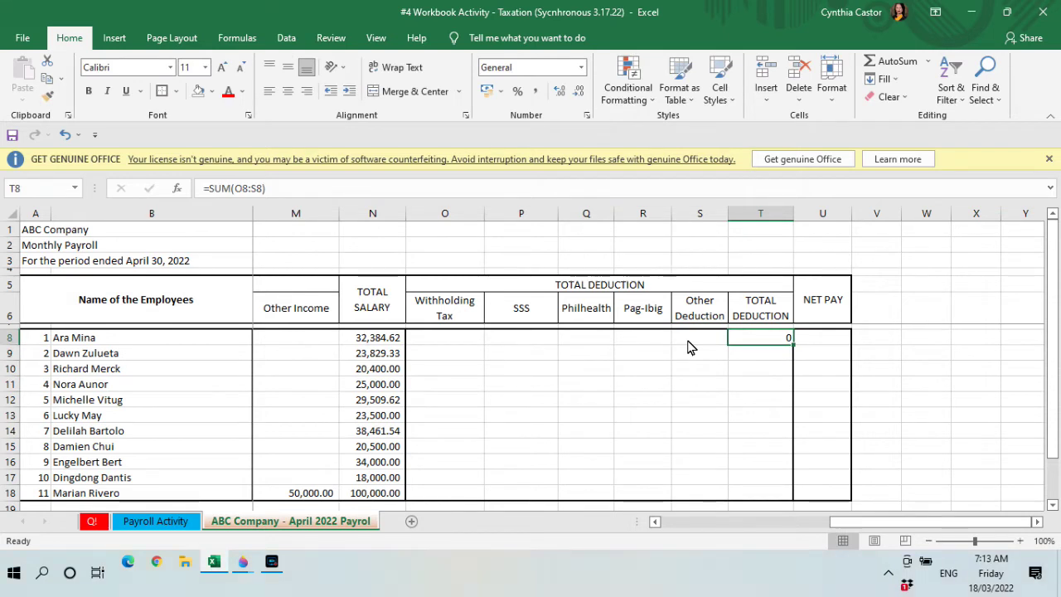
Calculate the first employee's net pay in U8 with the formula =N8-T8.
key("Right")
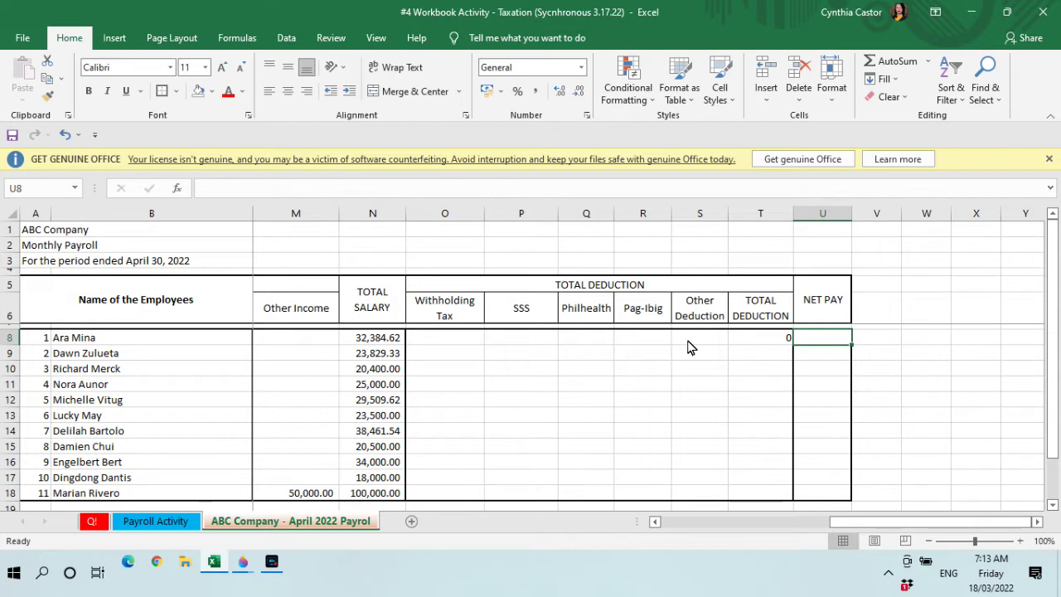
type("=")
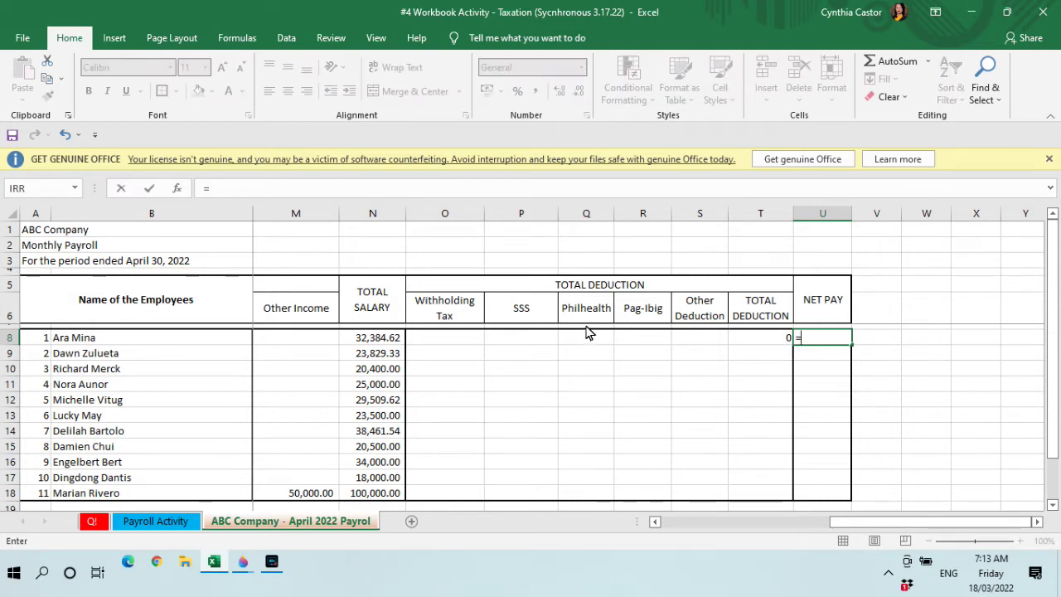
left_click(382, 335)
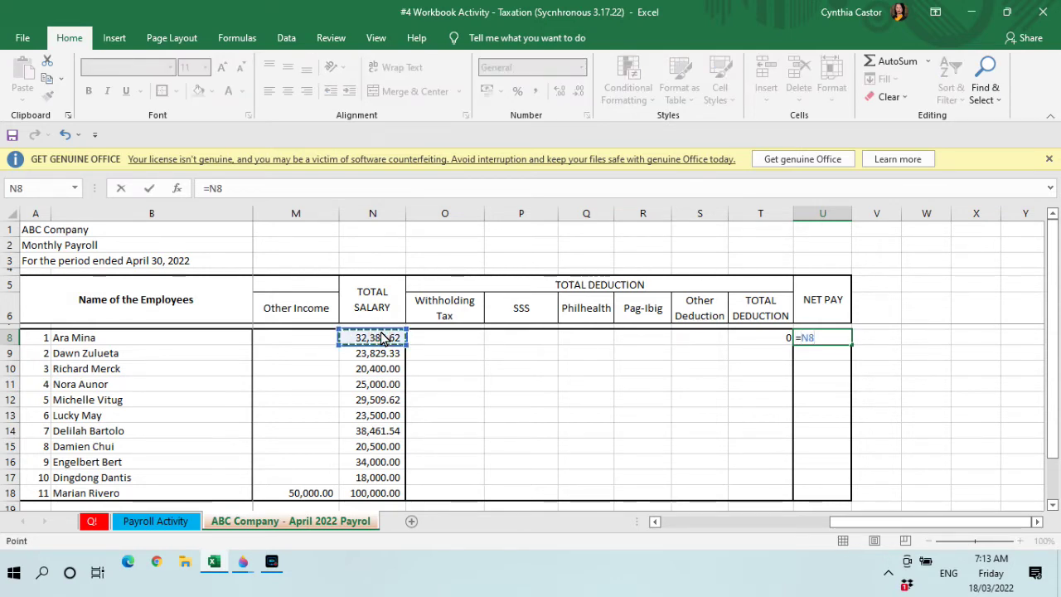
type("-")
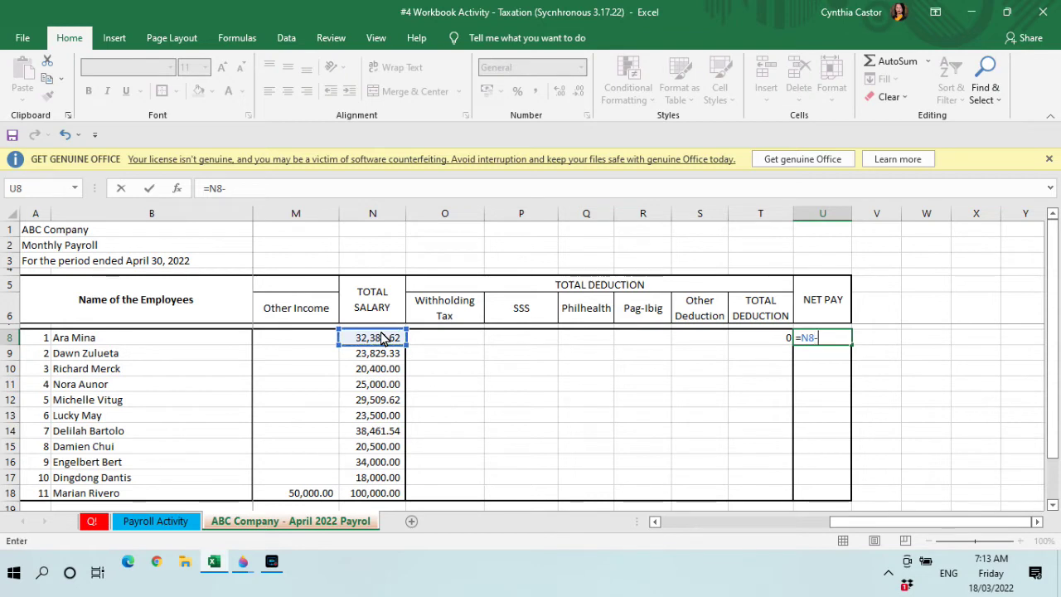
left_click(758, 346)
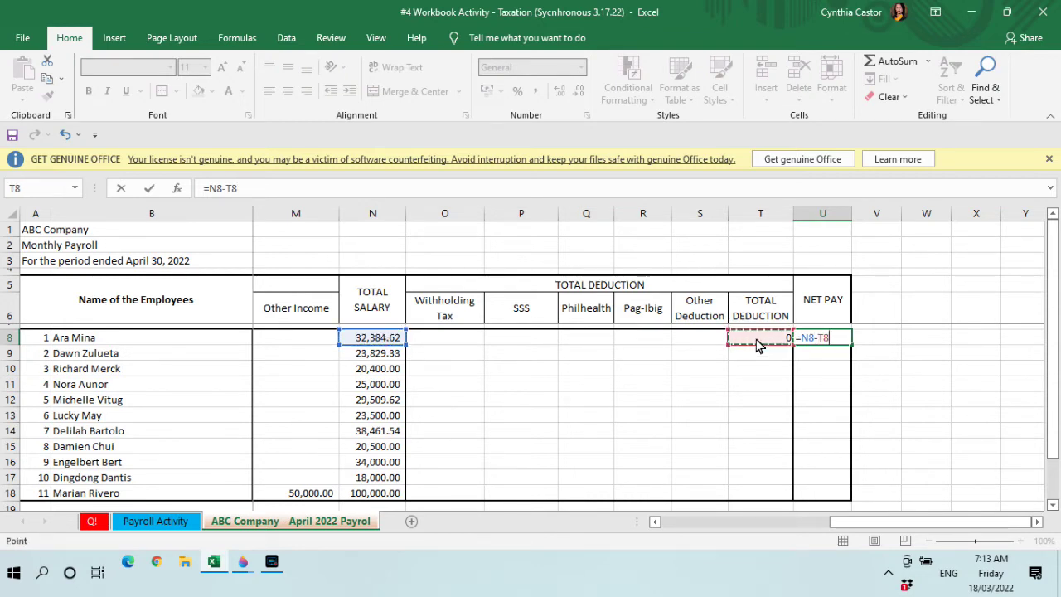
key("Return")
key("Up")
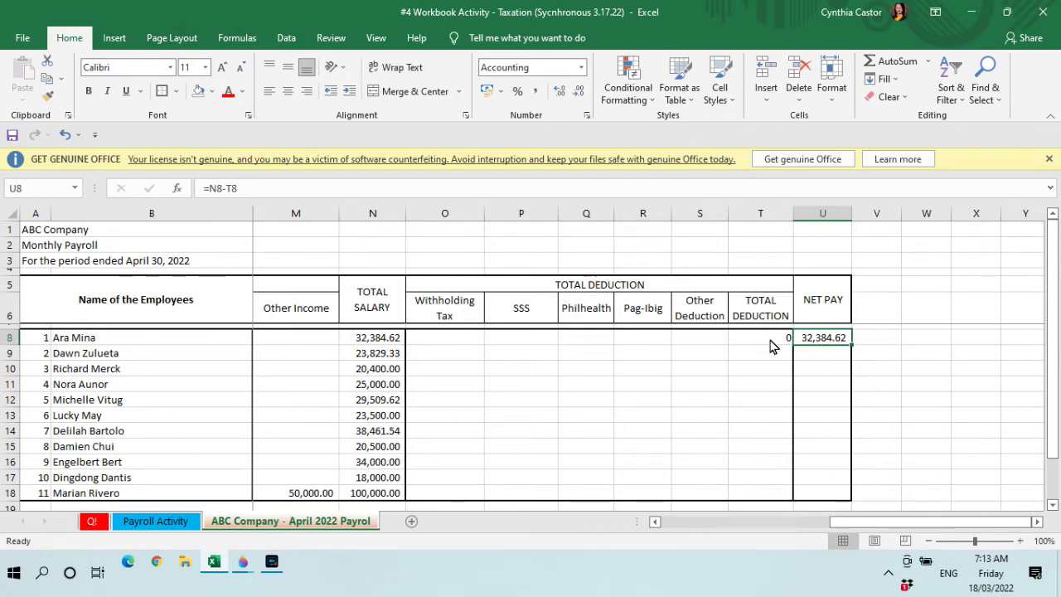
Apply comma style to T8:U18 and copy the total deduction and net pay formulas from T8:U8 into T9:U18.
left_click_drag(771, 345, 813, 498)
left_click(535, 91)
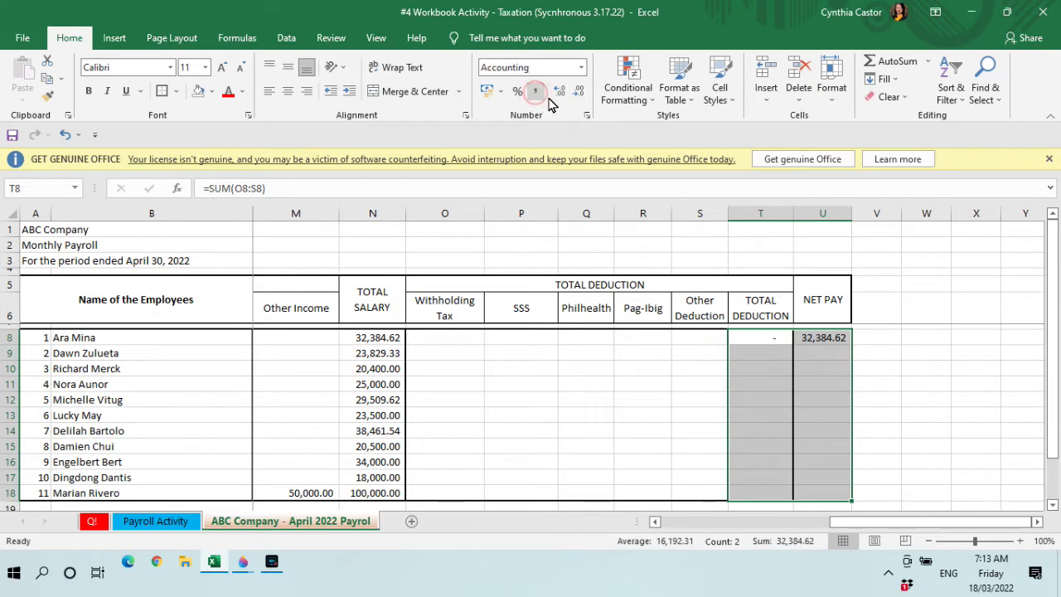
left_click(774, 342)
left_click_drag(787, 342, 800, 343)
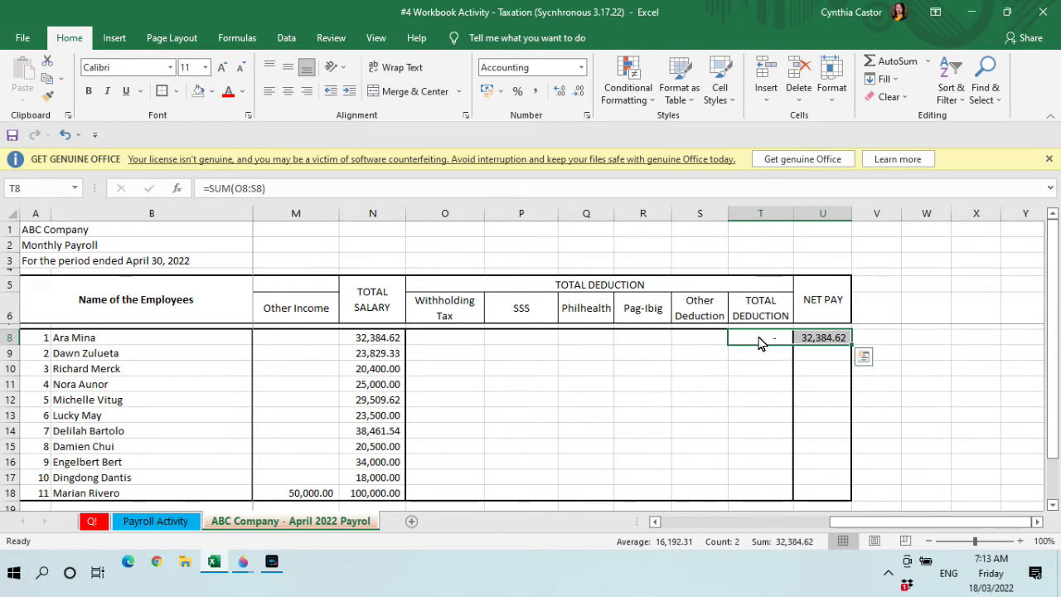
right_click(761, 343)
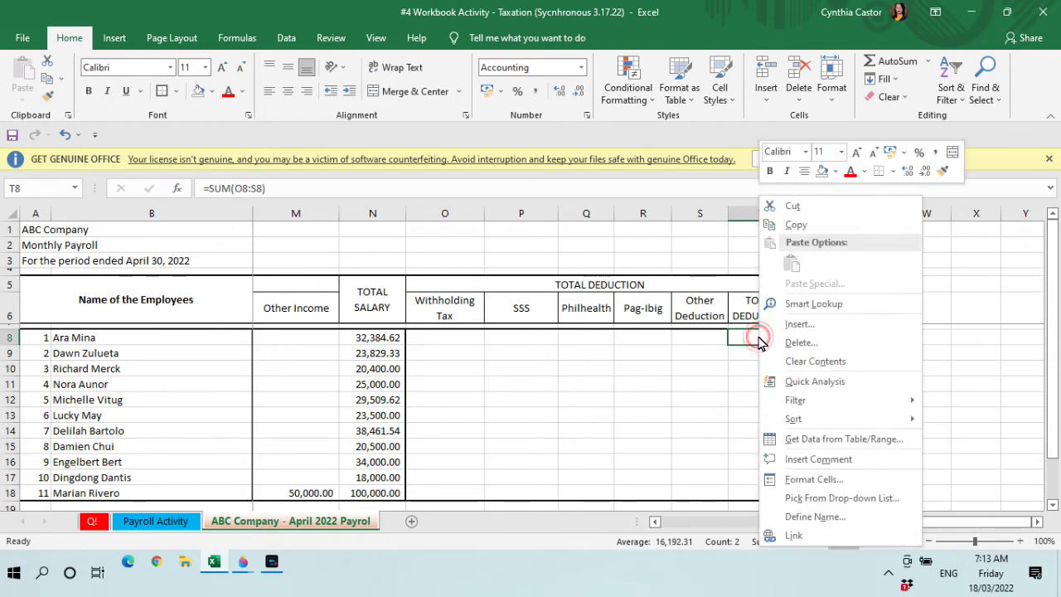
left_click(804, 221)
left_click_drag(761, 352, 818, 500)
key("Return")
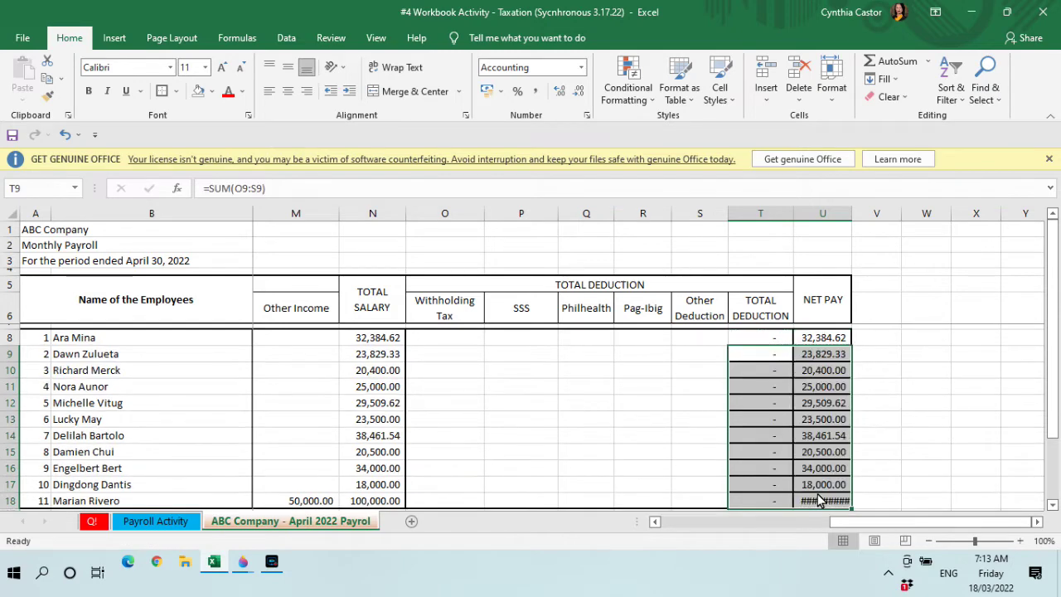
Check the copied total deduction and net pay rows from the header to below the last employee.
key("Up")
key("Down")
key("Down")
key("Down")
key("Down")
key("Down")
key("Down")
key("Down")
key("Down")
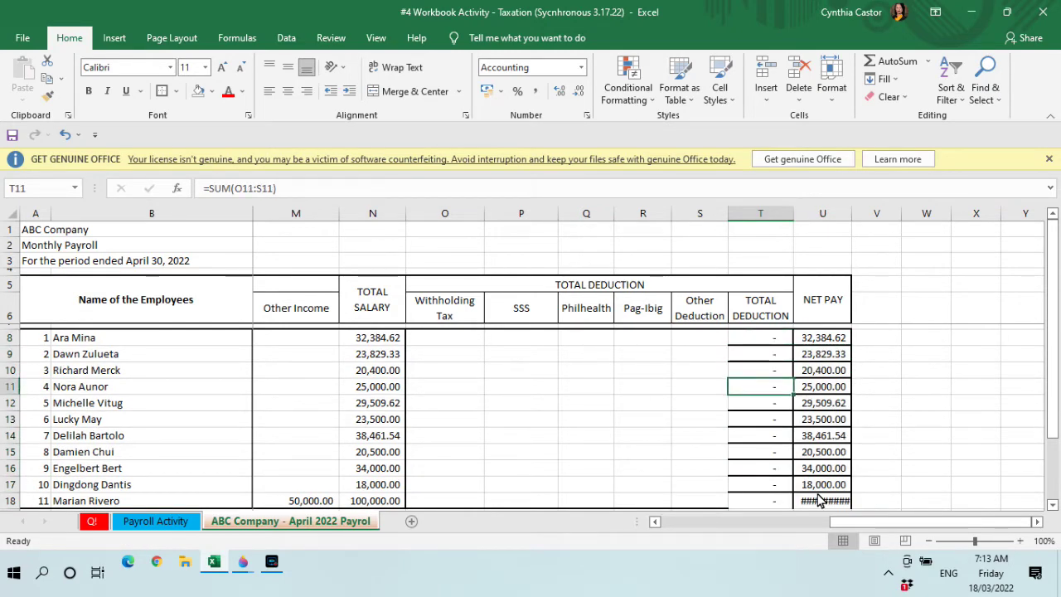
key("Down")
key("Down")
key("Down")
key("Down")
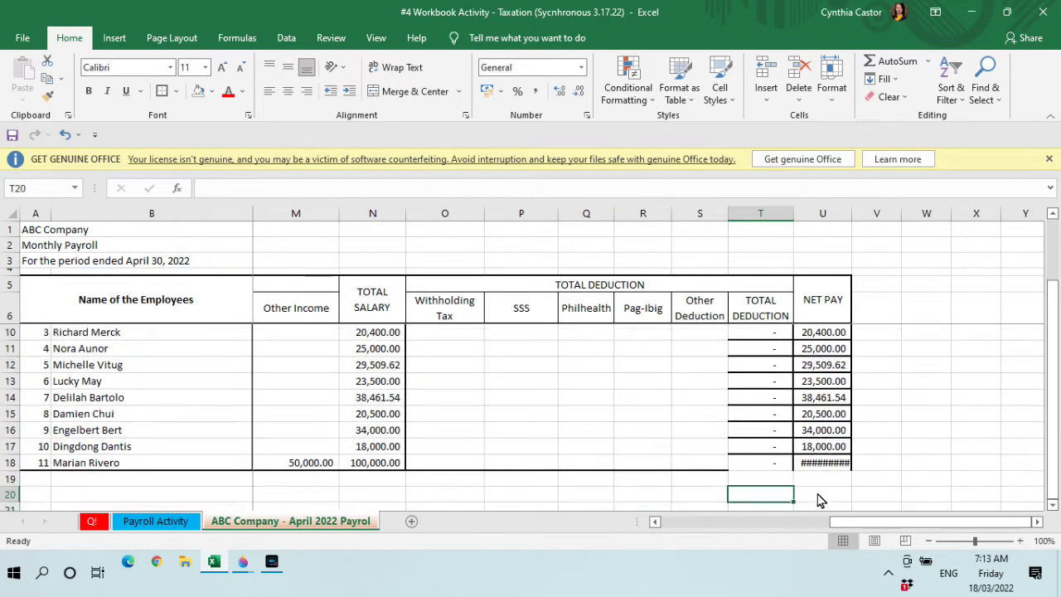
key("Up")
key("Up")
key("Up")
key("Up")
key("Up")
key("Up")
key("Up")
key("Up")
key("Up")
key("Up")
key("Up")
key("Up")
key("Up")
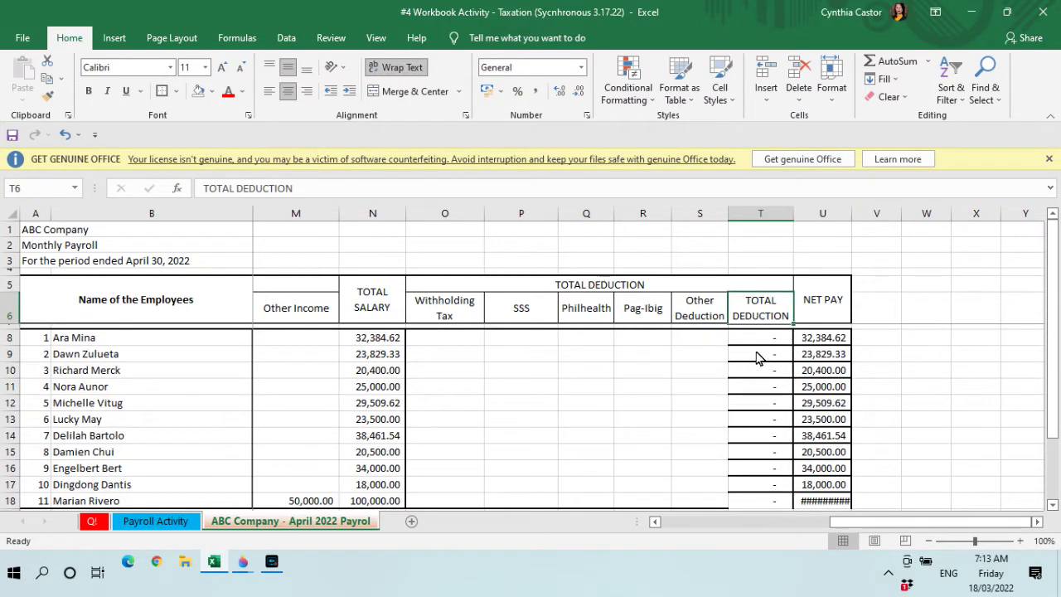
Remove all borders from the total deduction and net pay cells T8:U18.
left_click_drag(756, 340, 825, 504)
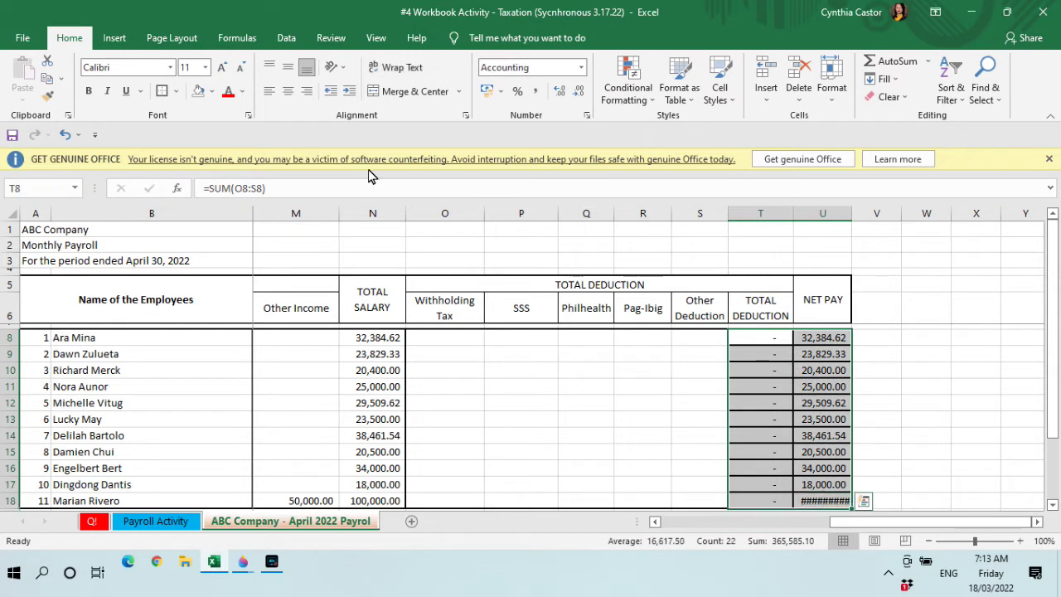
left_click(176, 92)
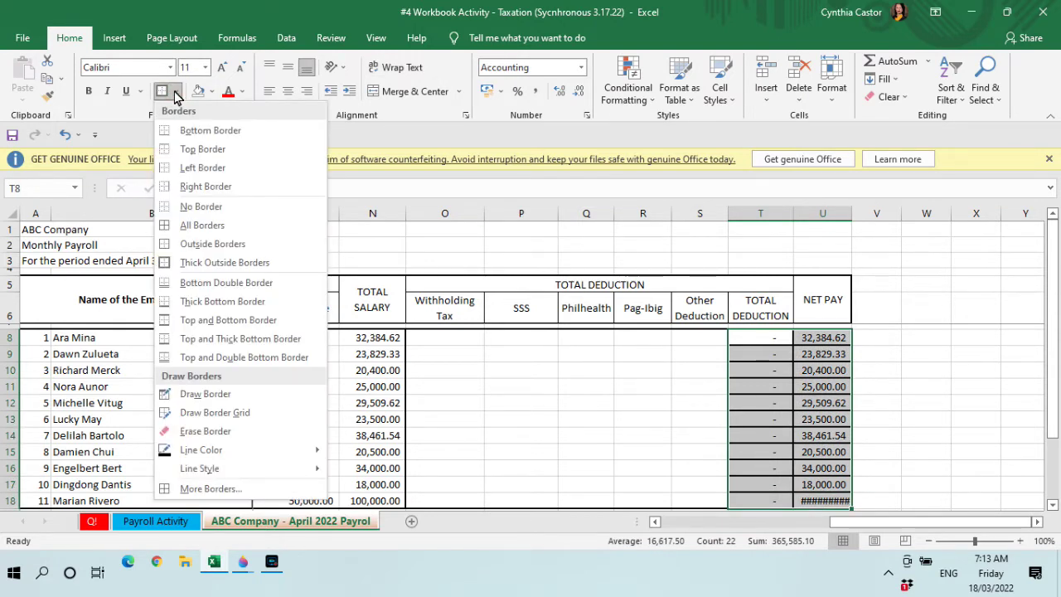
left_click(199, 207)
Put thick outside borders around the deduction cells O8:T18 and the net pay cells U8:U18.
left_click_drag(428, 340, 770, 498)
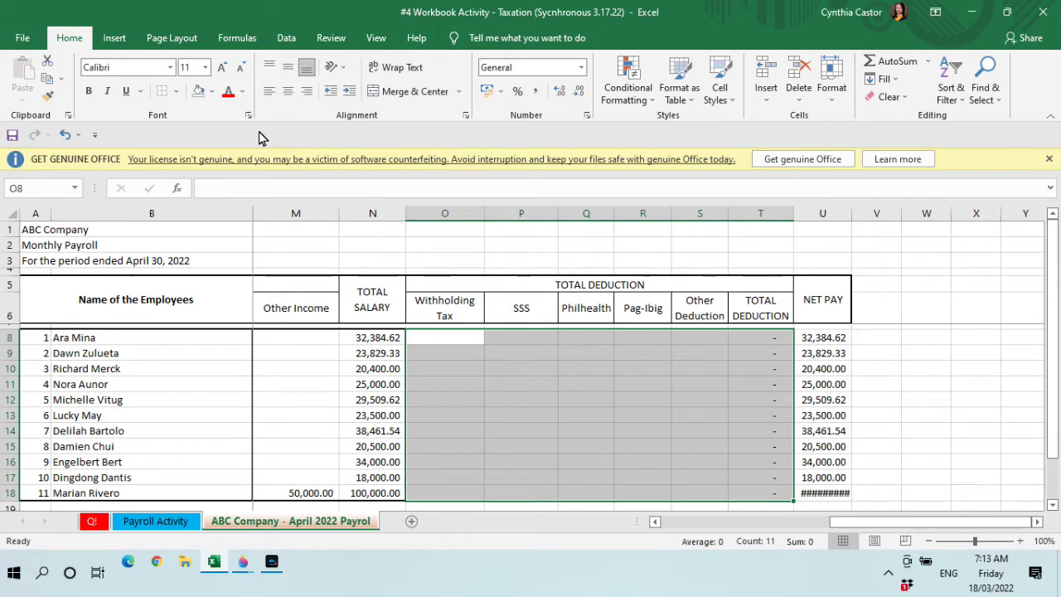
left_click(178, 92)
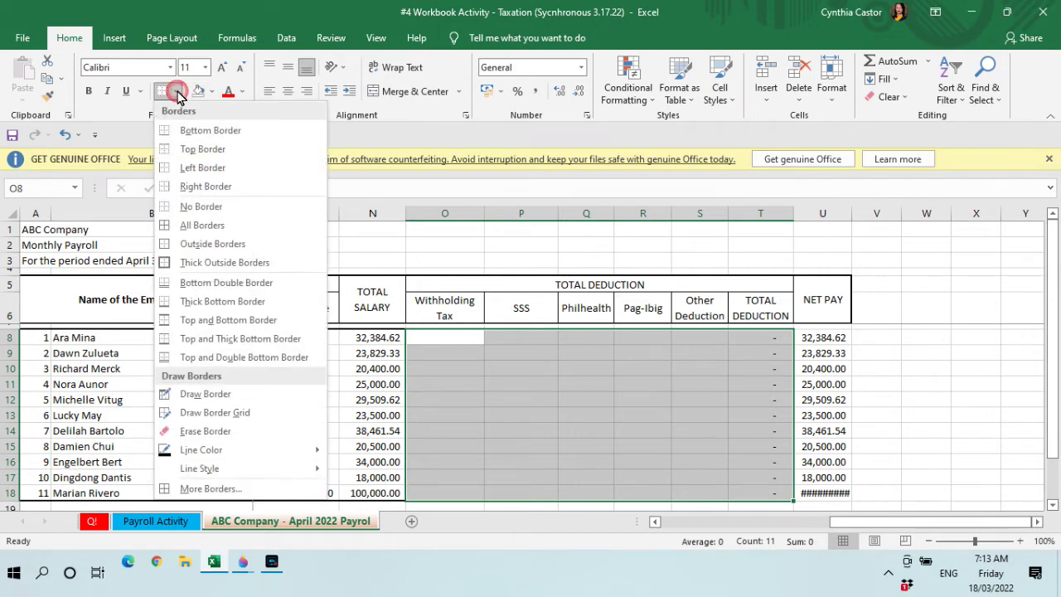
left_click(163, 271)
left_click_drag(818, 339, 835, 497)
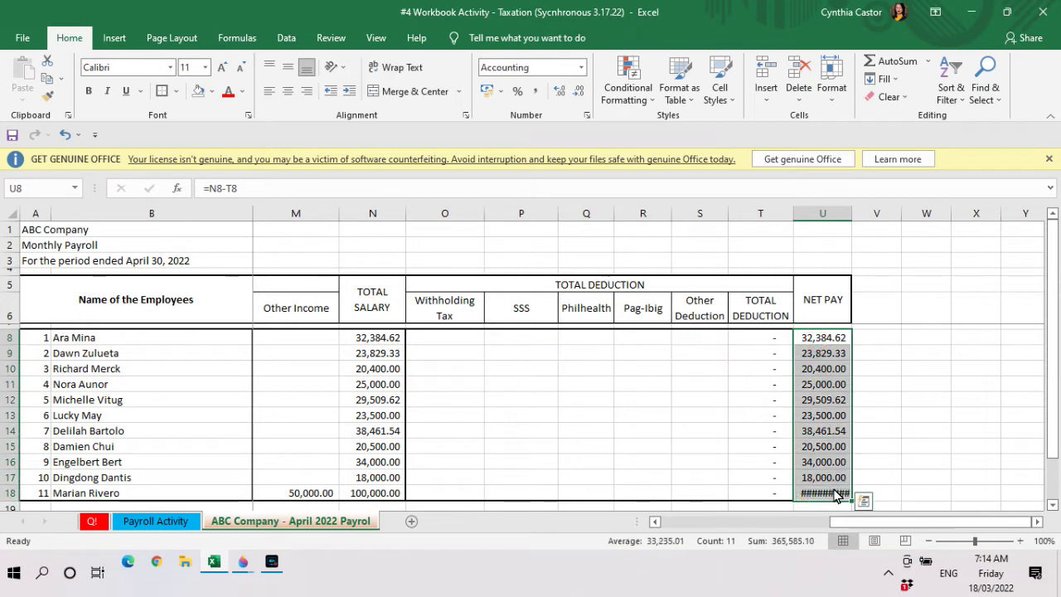
left_click(165, 93)
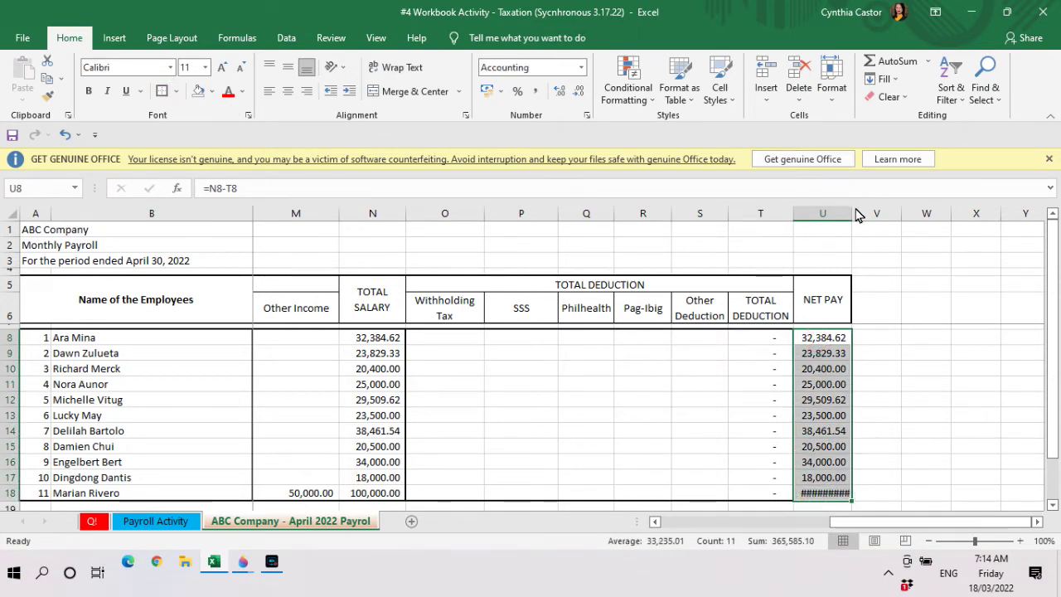
Widen the NET PAY column enough for its largest amount and make U8:U18 bold, ending on cell O8.
left_click_drag(857, 214, 872, 217)
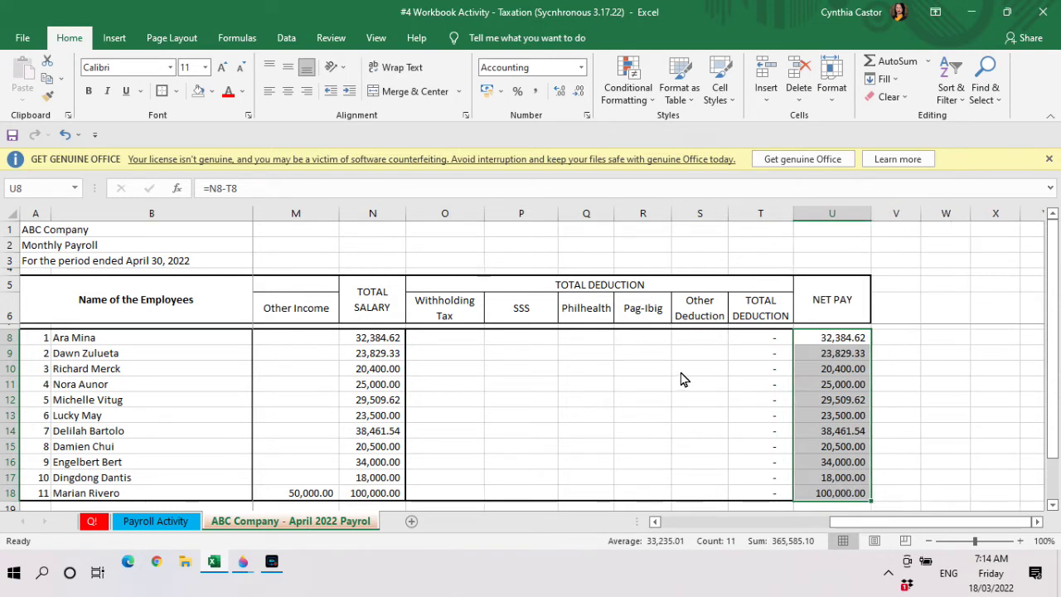
left_click(89, 91)
left_click(427, 340)
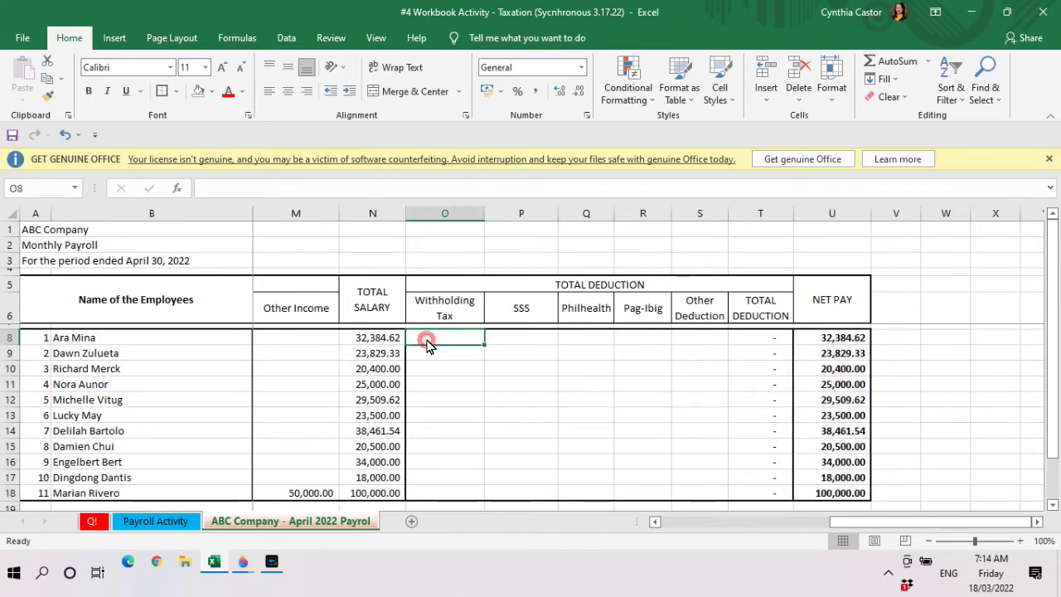
Review row 8 across the basis, gross salary and total salary columns, from A8 through to the SSS deduction.
key("Left")
key("Left")
key("Left")
key("Left")
key("Left")
key("Left")
key("Left")
key("Left")
key("Left")
key("Left")
key("Left")
key("Left")
key("Left")
key("Left")
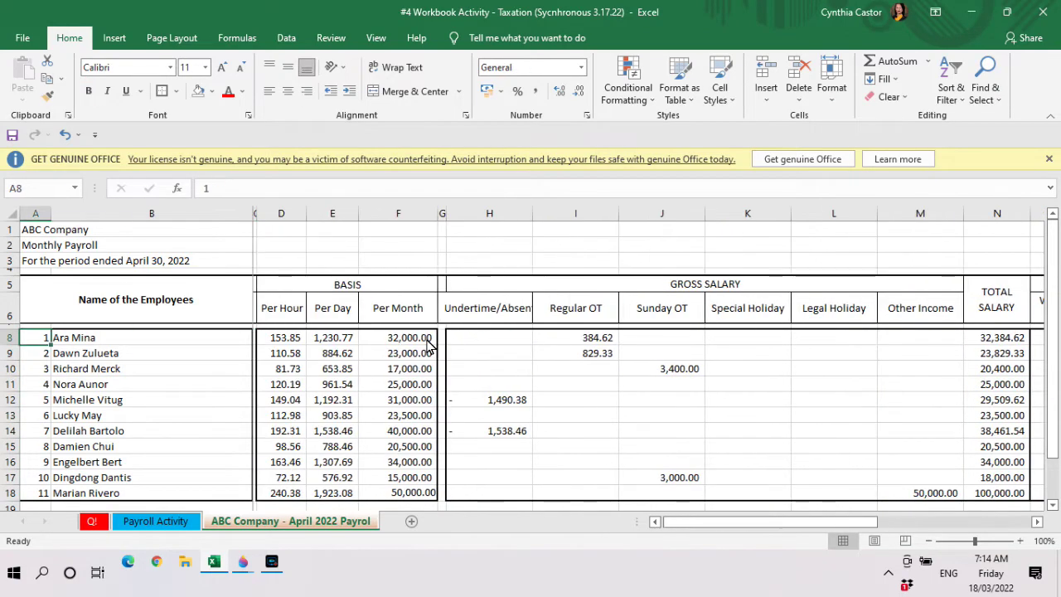
key("Right")
key("Right")
key("Right")
key("Right")
key("Right")
key("Right")
key("Right")
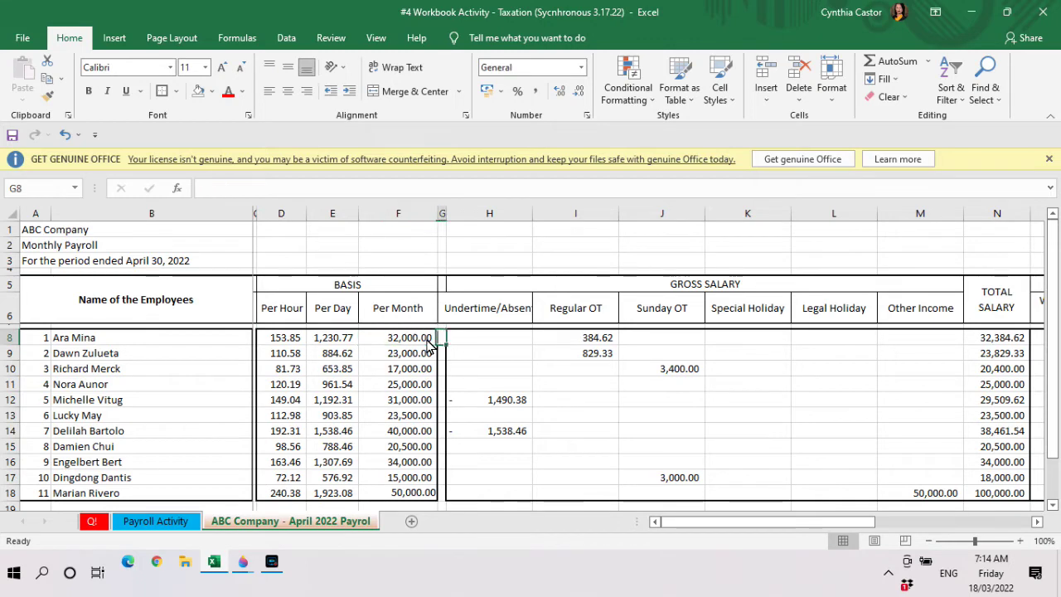
key("Right")
key("Right")
key("Right")
key("Right")
key("Right")
key("Right")
key("Right")
key("Right")
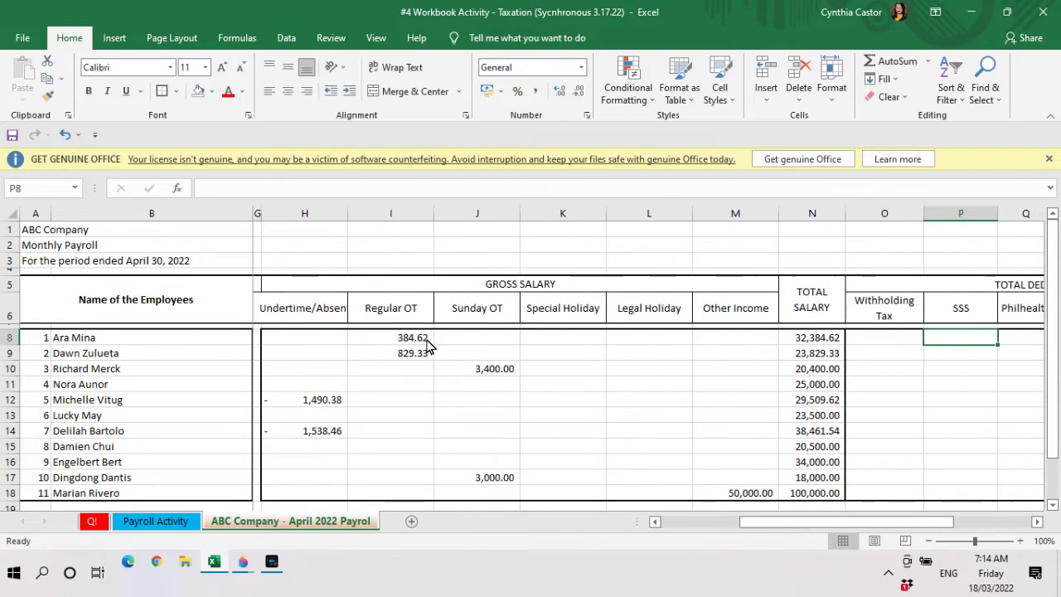
Review the total salary formulas down column N and the withholding tax and SSS cells in row 8.
key("Left")
key("Left")
key("Down")
key("Down")
key("Down")
key("Down")
key("Down")
key("Down")
key("Down")
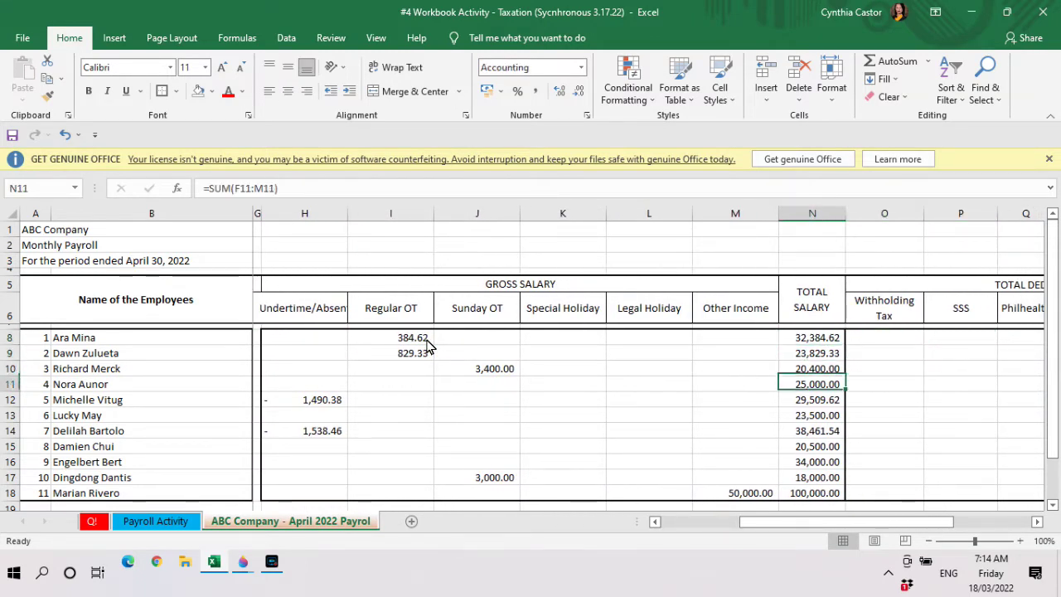
key("Down")
key("Down")
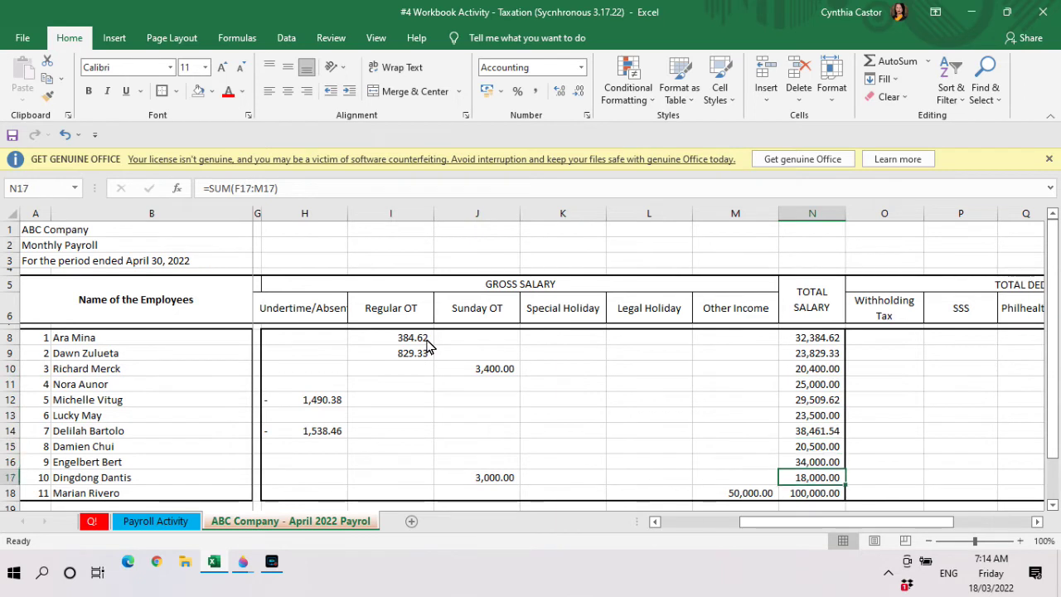
key("Up")
key("Up")
key("Up")
key("Up")
key("Up")
key("Up")
key("Up")
key("Up")
key("Up")
key("Up")
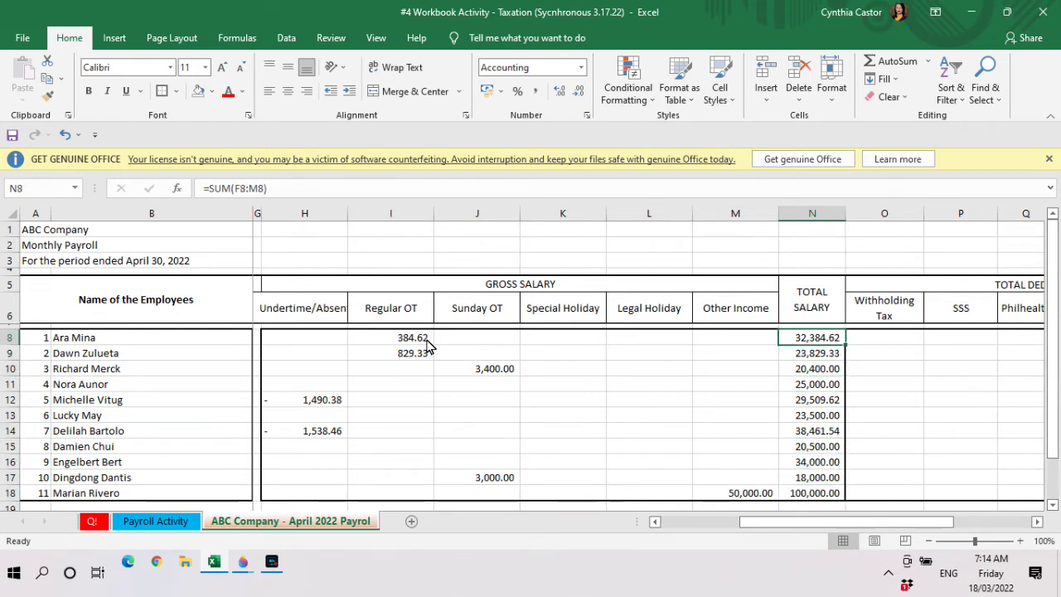
key("Right")
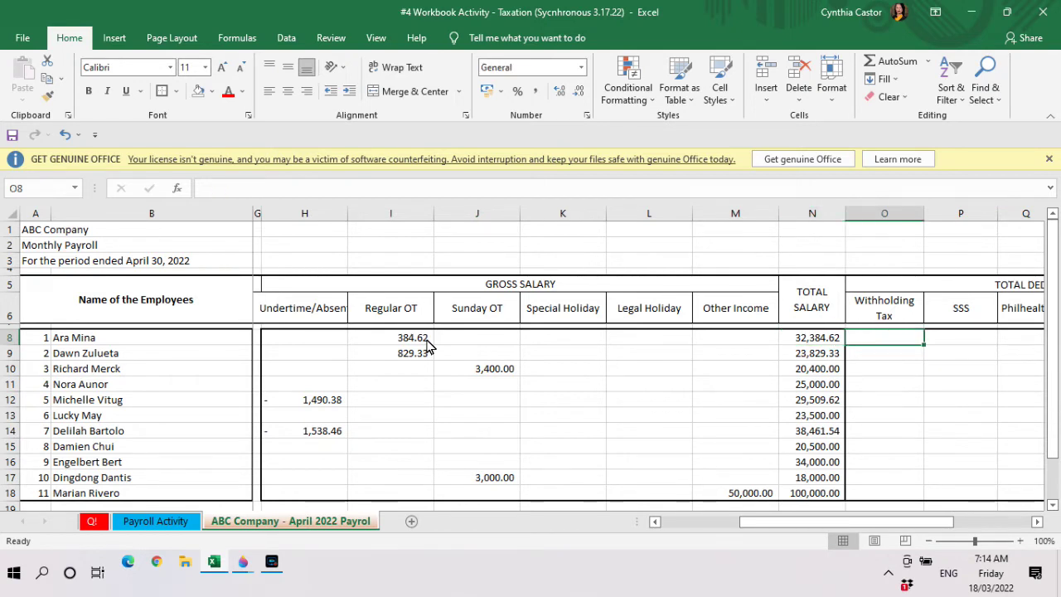
key("Right")
key("Right")
key("Right")
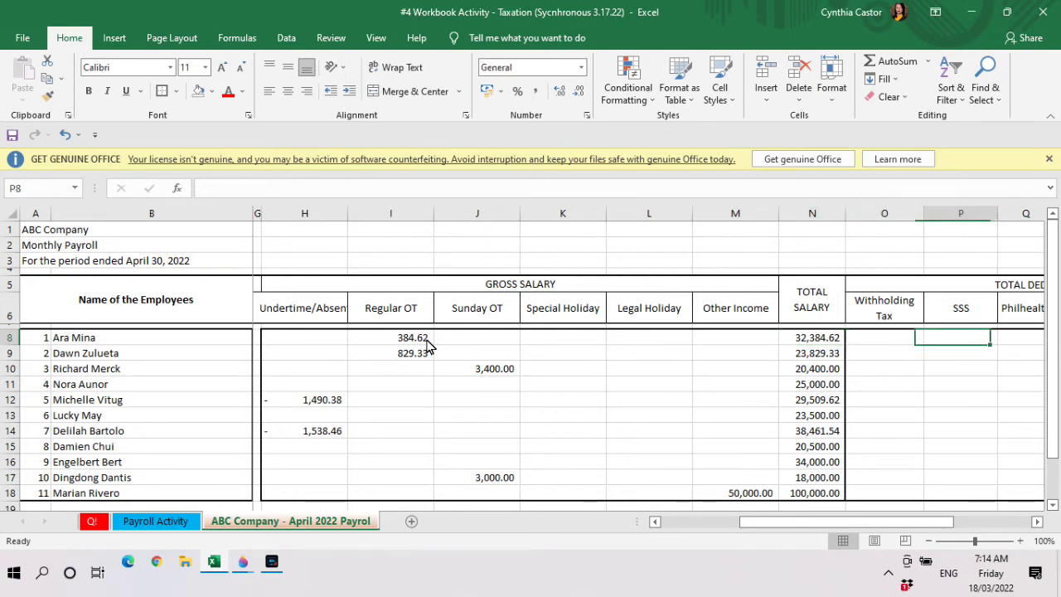
key("Left")
key("Left")
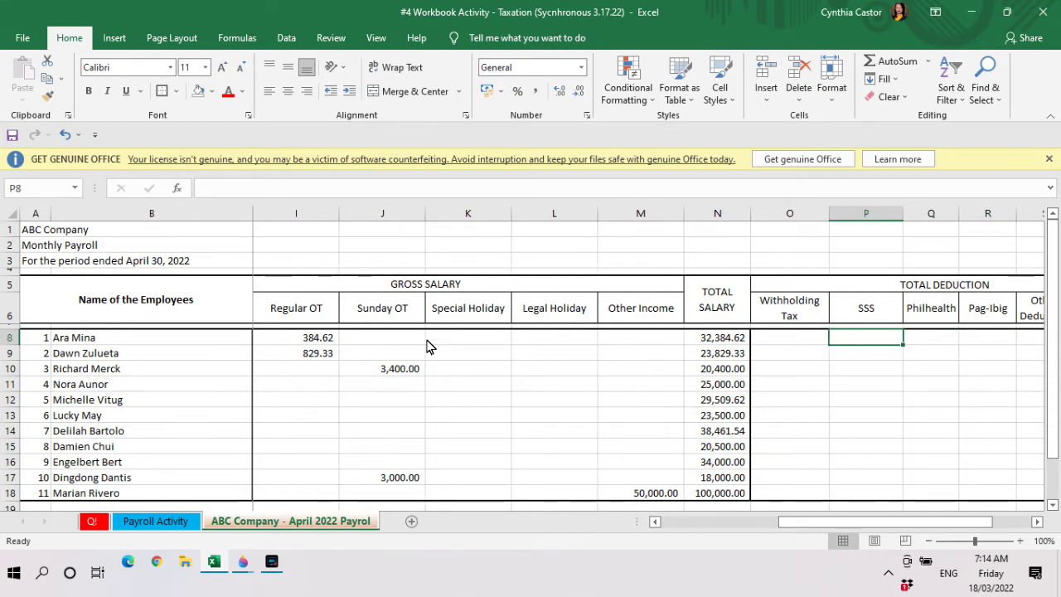
Check the total salary and SSS cells in row 8, then trace the gross salary entries back to the monthly rate in F8.
left_click(713, 343)
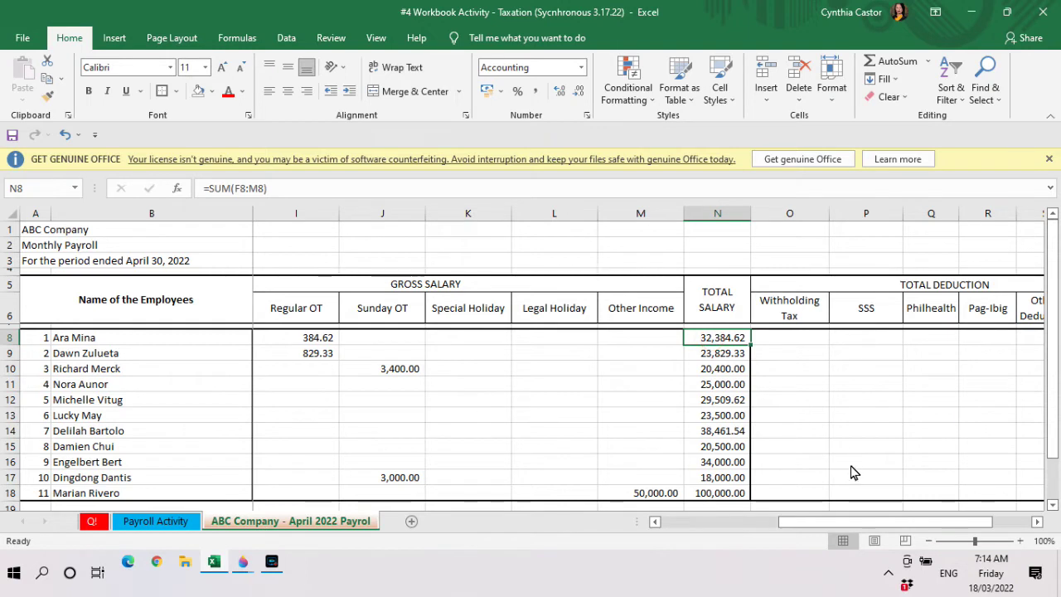
left_click(872, 343)
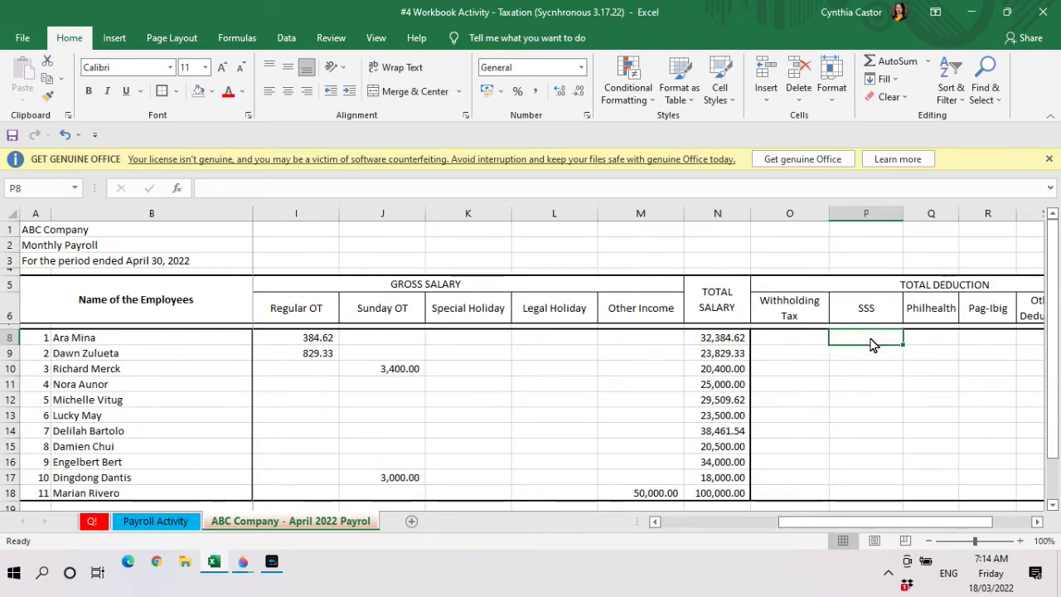
left_click(726, 342)
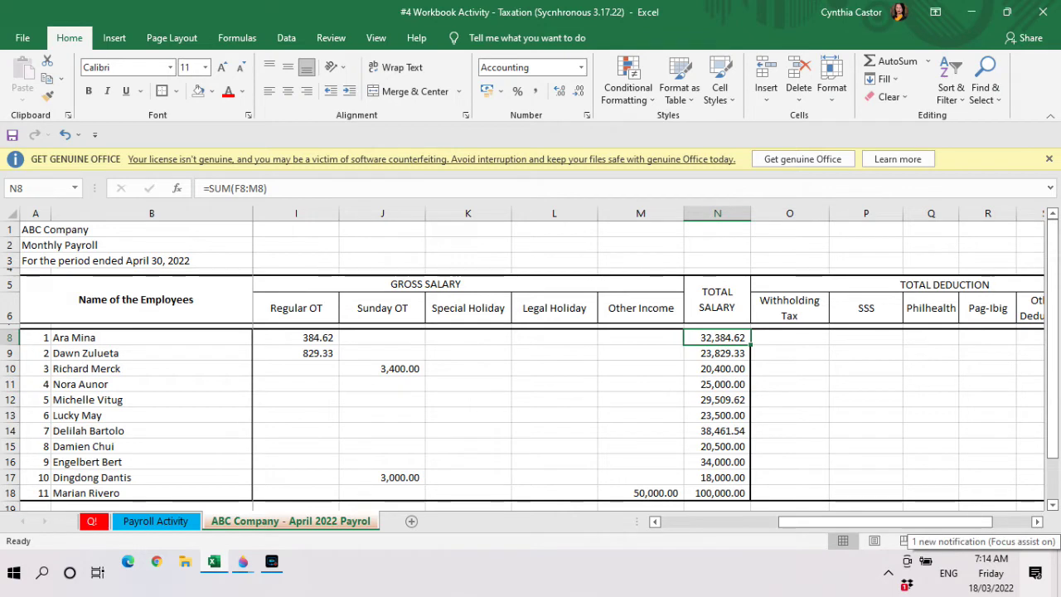
key("Left")
key("Left")
key("Left")
key("Left")
key("Left")
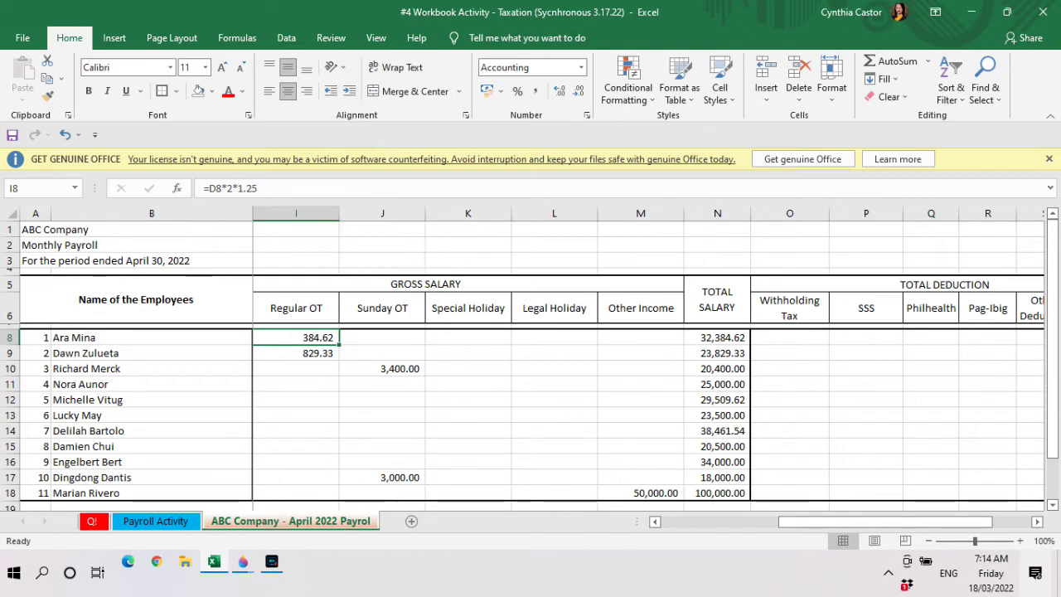
key("Left")
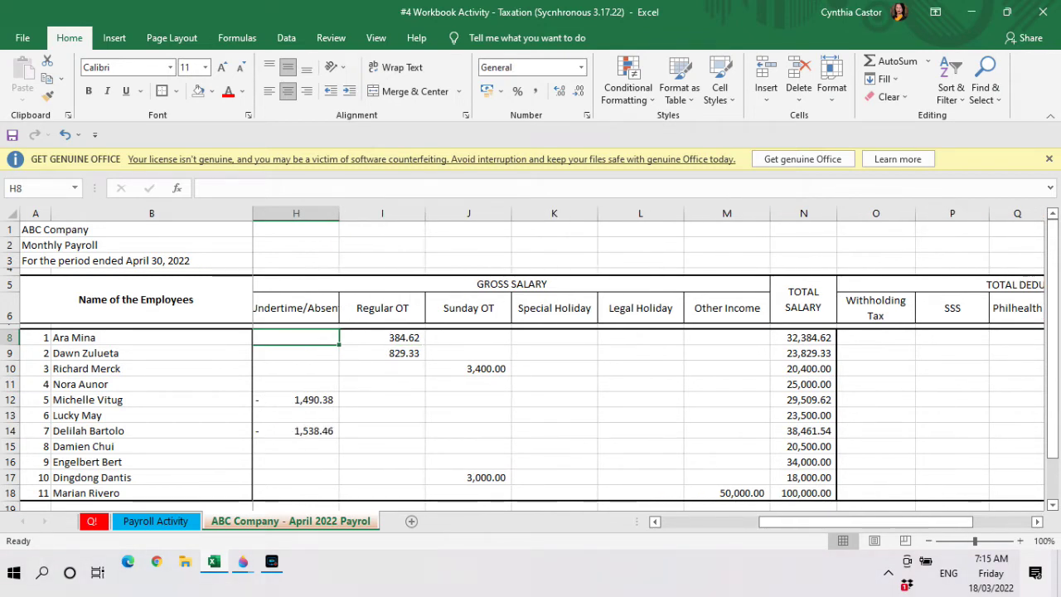
key("Left")
key("Left")
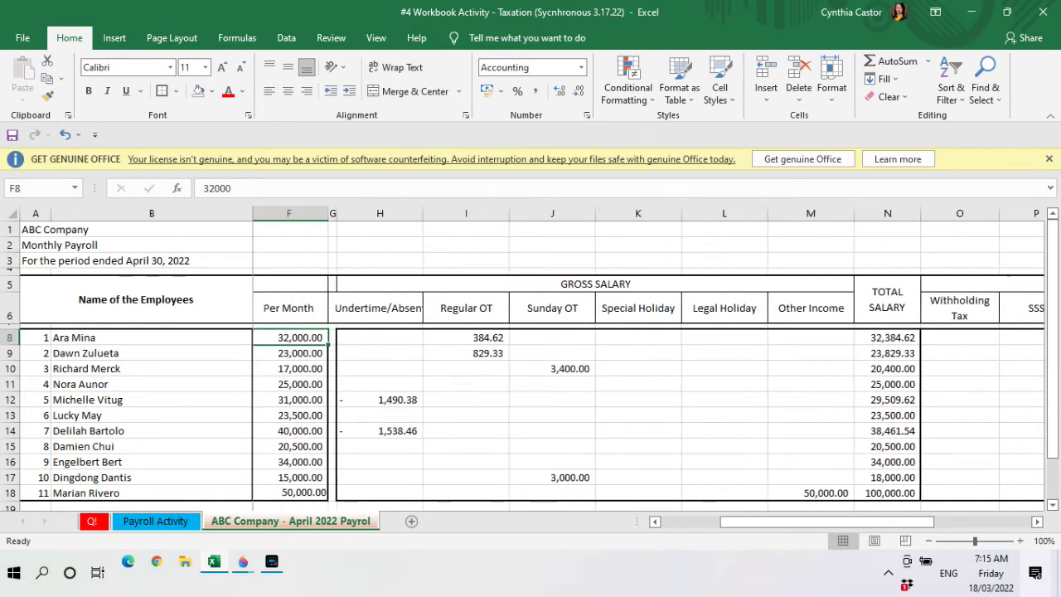
Review the employees' monthly rates down the Per Month column and back up, ending on F14.
key("Down")
key("Down")
key("Down")
key("Down")
key("Down")
key("Down")
key("Down")
key("Down")
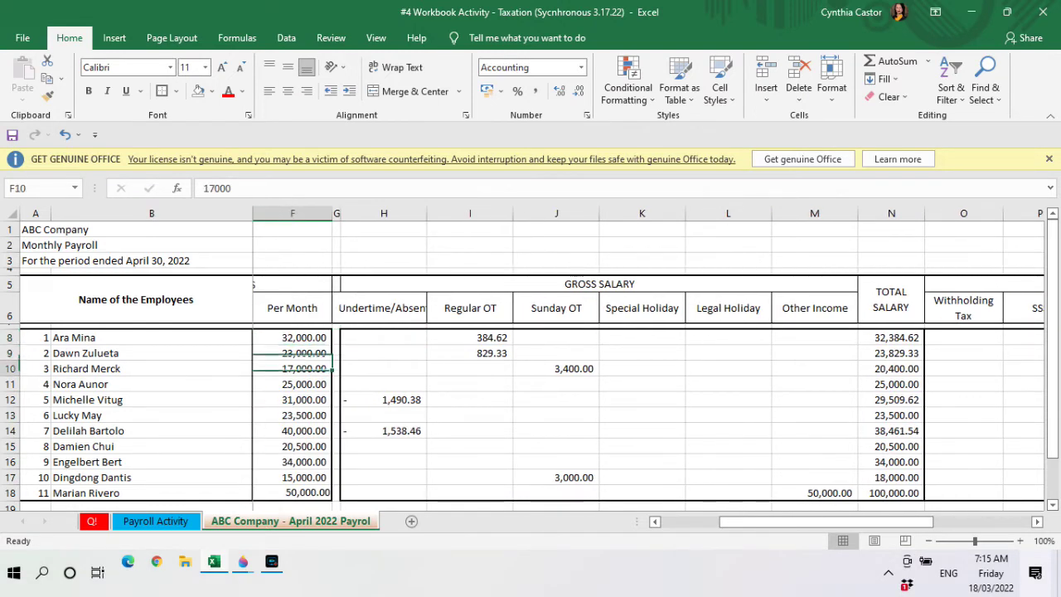
key("Down")
key("Down")
key("Up")
key("Up")
key("Up")
key("Up")
key("Up")
key("Up")
key("Up")
key("Up")
key("Up")
key("Down")
key("Down")
key("Down")
key("Down")
key("Down")
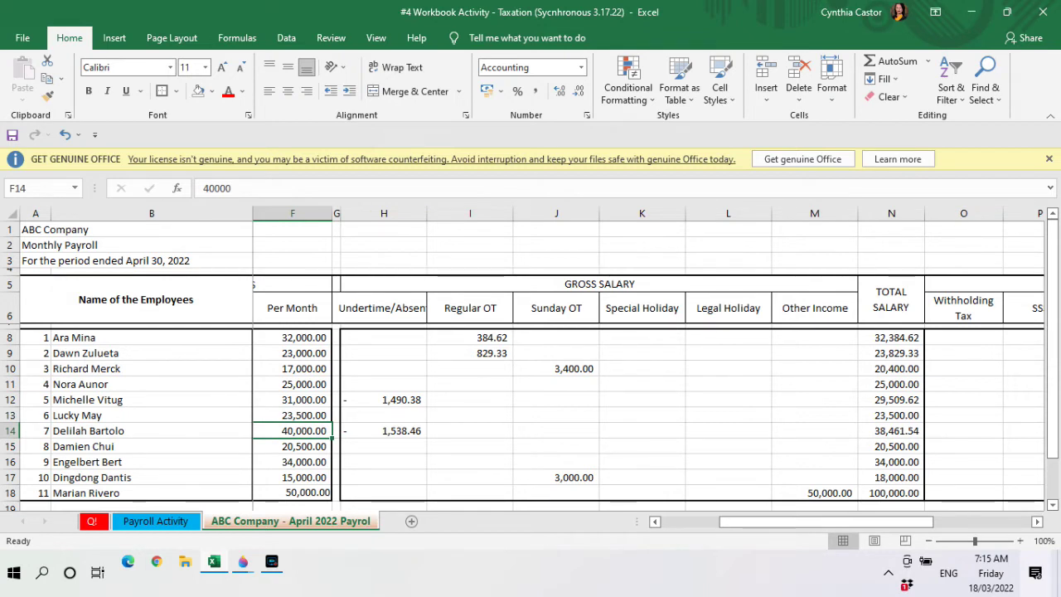
Examine the gross salary components across row 14 through to the total salary in column N.
key("Right")
key("Right")
key("Right")
key("Right")
key("Right")
key("Right")
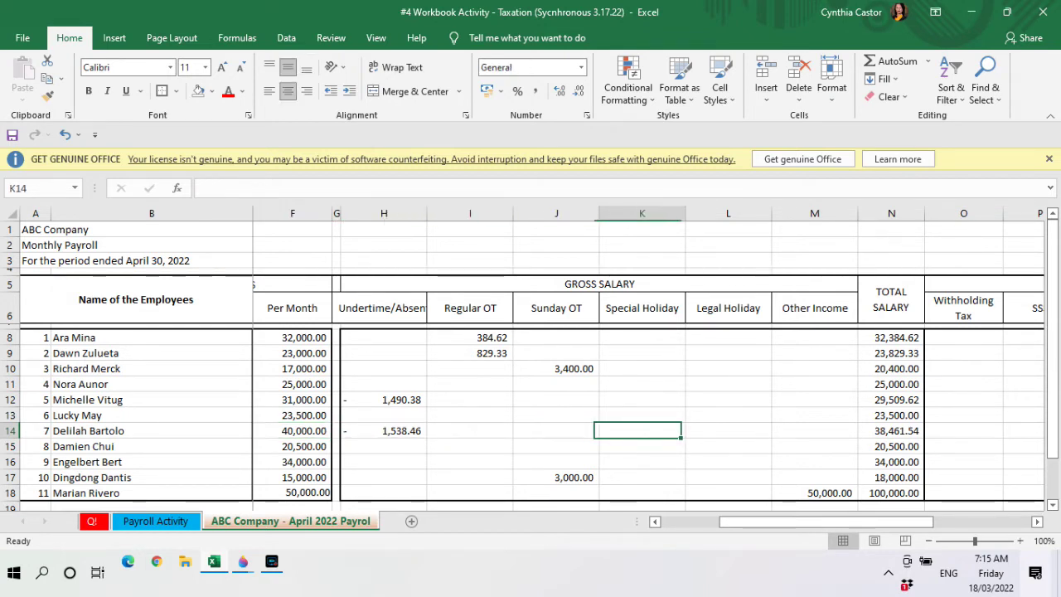
key("Right")
key("Right")
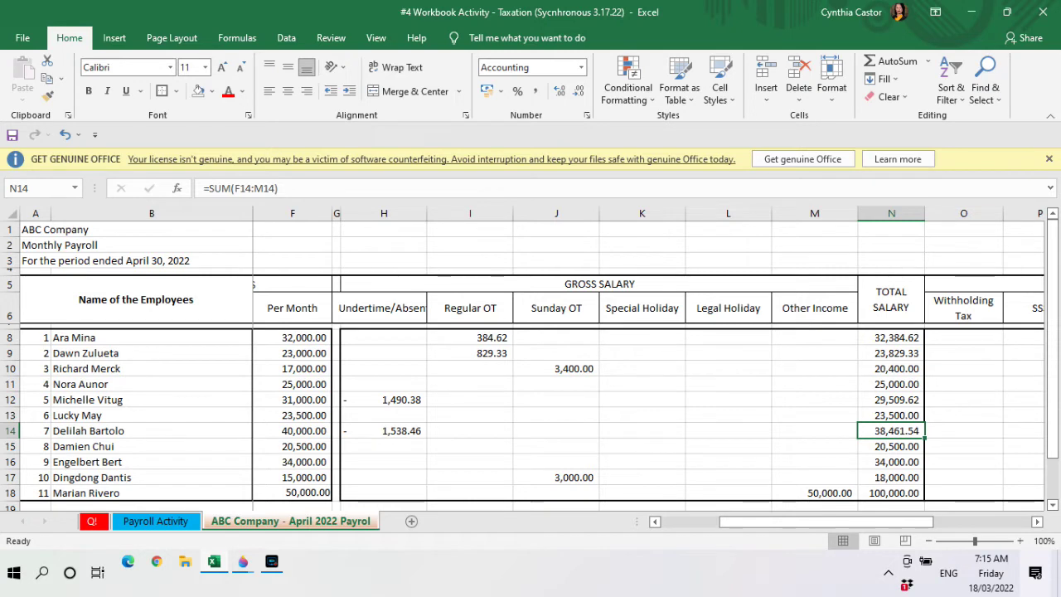
Review the total salary formulas of the employees in rows 8 to 18 of column N.
key("Up")
key("Up")
key("Up")
key("Up")
key("Up")
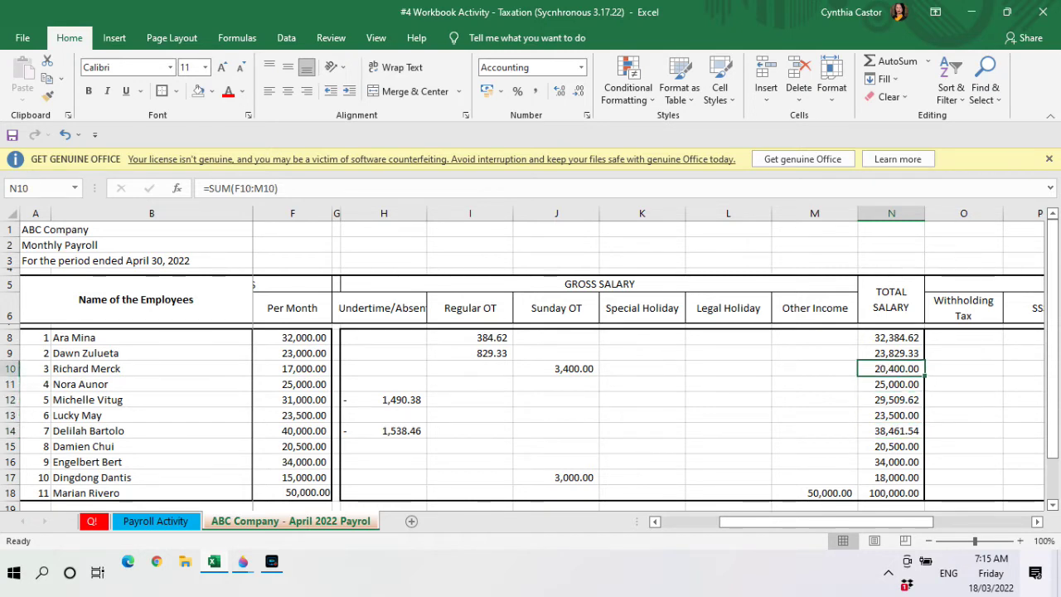
key("Up")
key("Down")
key("Down")
key("Down")
key("Down")
key("Down")
key("Down")
key("Down")
key("Down")
key("Down")
key("Down")
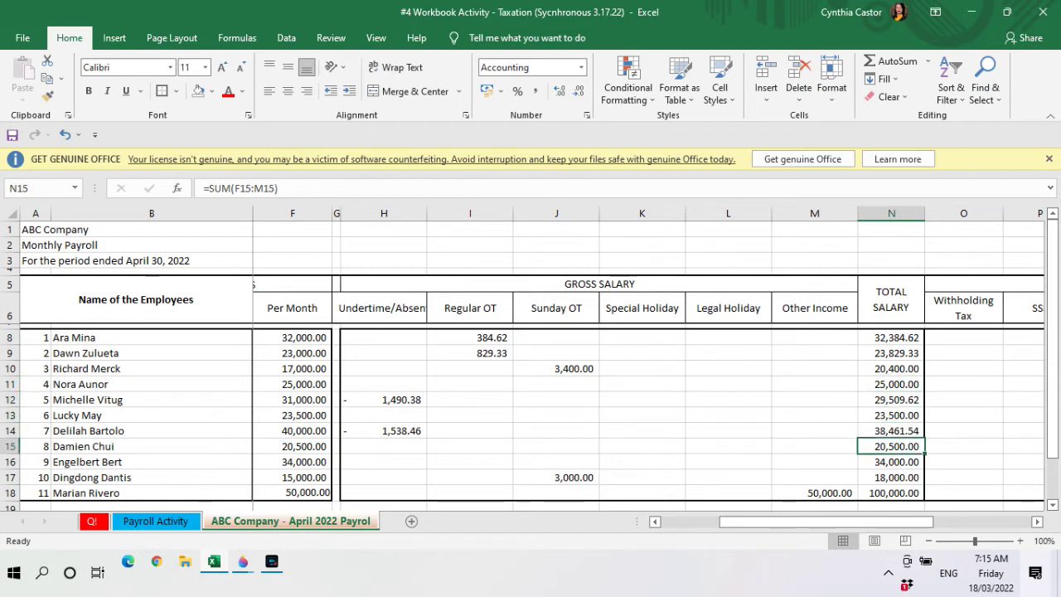
key("Up")
key("Up")
key("Up")
key("Up")
key("Up")
key("Up")
key("Up")
key("Up")
key("Up")
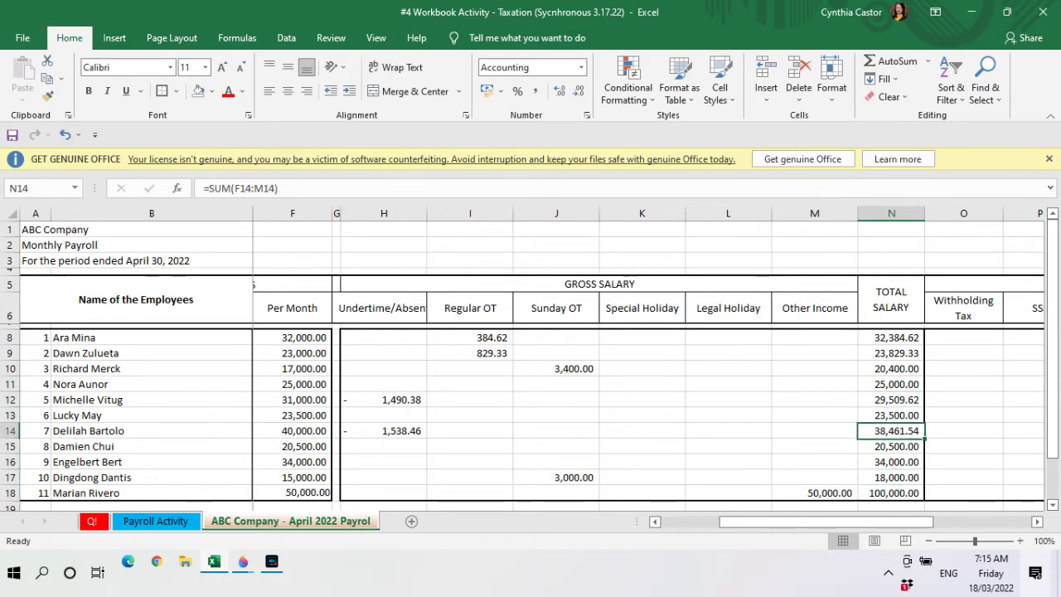
key("Up")
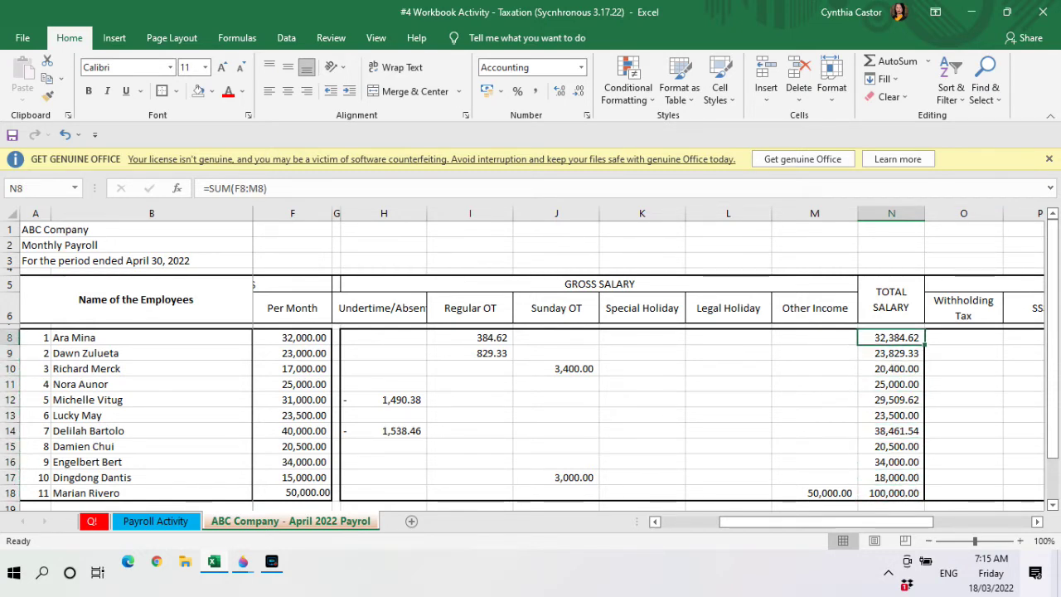
Examine the Withholding Tax, SSS, Philhealth and Pag-Ibig deduction columns for the first employee in row 8.
left_click(964, 337)
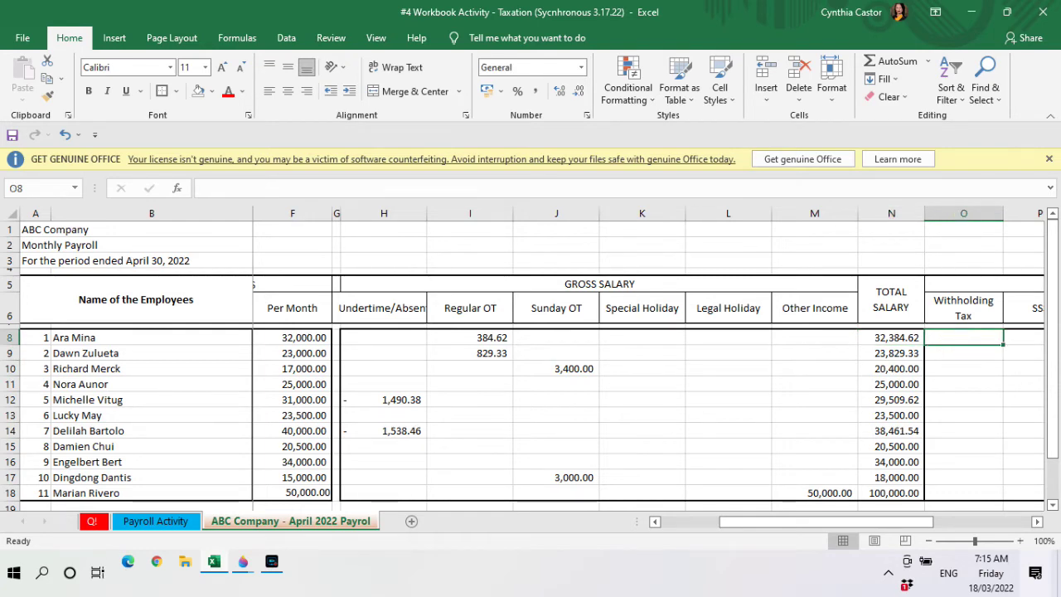
key("Right")
key("Right")
key("Right")
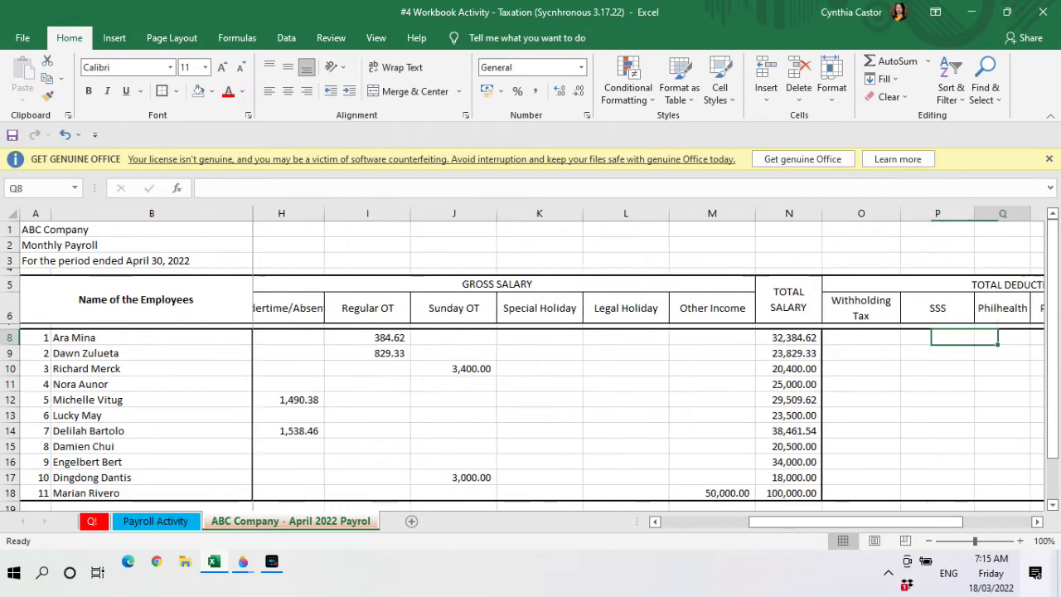
left_click(866, 338)
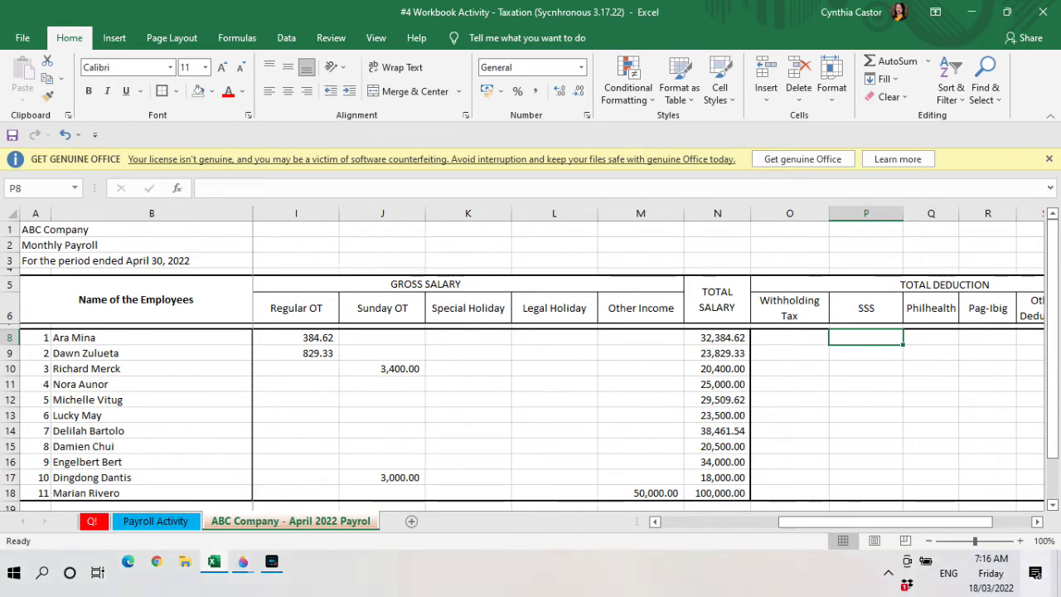
key("Up")
key("Down")
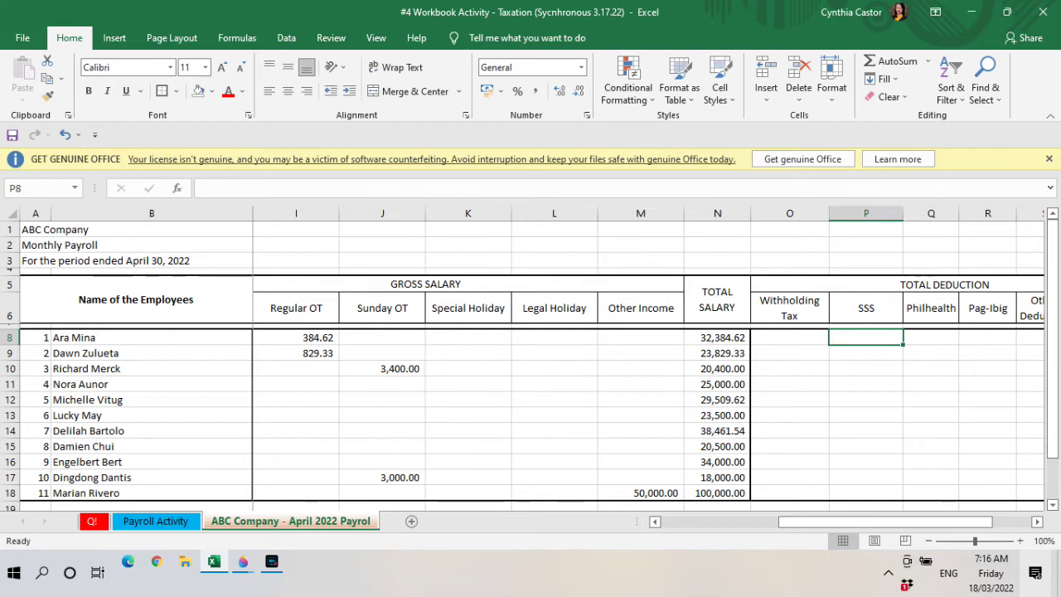
key("Right")
key("Right")
key("Right")
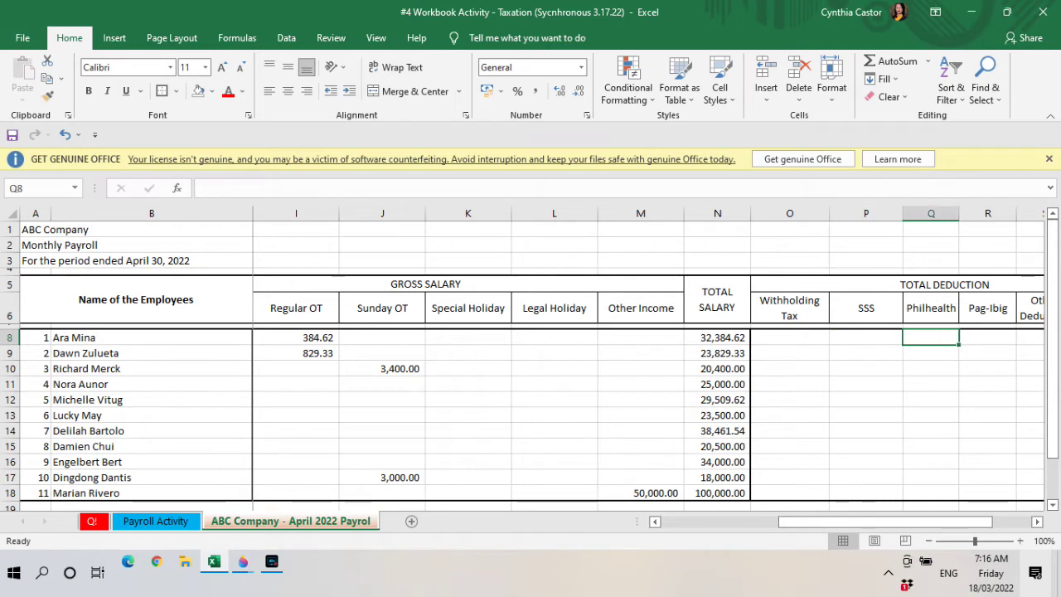
key("Right")
key("Left")
key("Left")
key("Left")
key("Left")
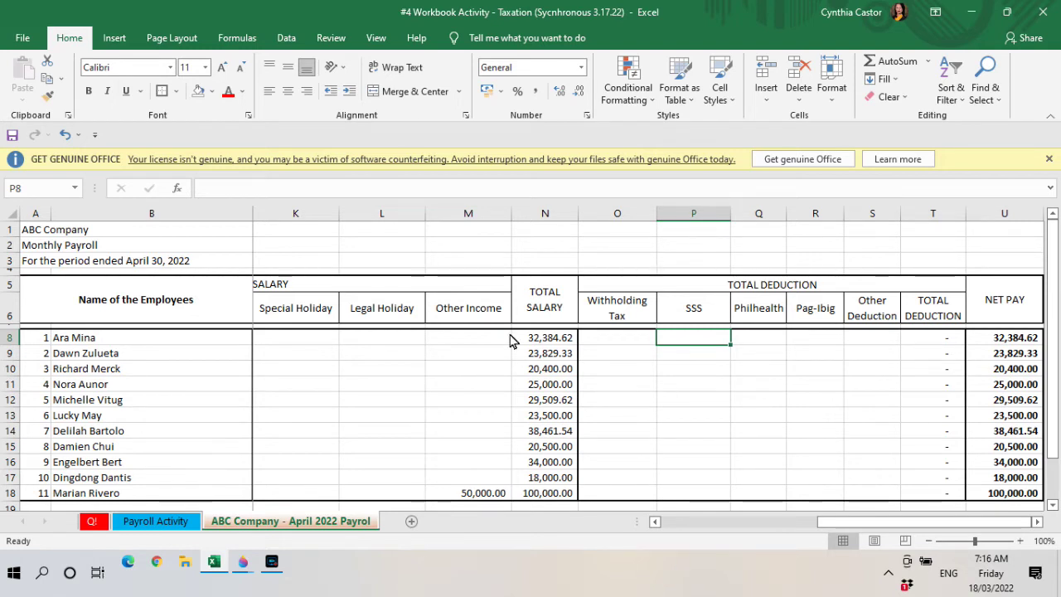
Look up the employee SSS contribution for row 8's total salary in SSS with EE.ER.jpg in Paint 3D, then return to the payroll sheet in Excel.
left_click(538, 339)
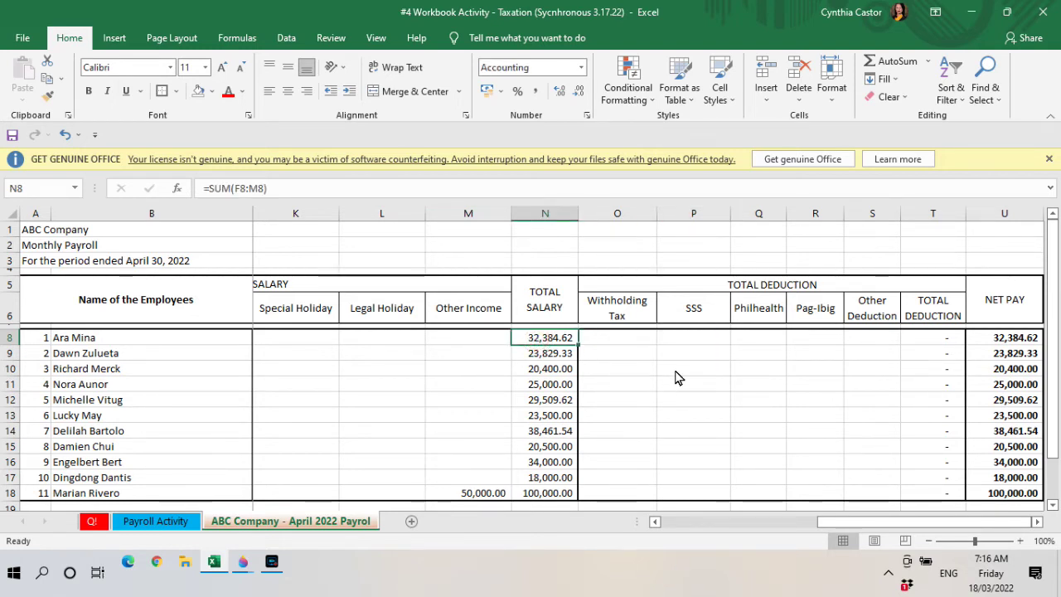
left_click(701, 345)
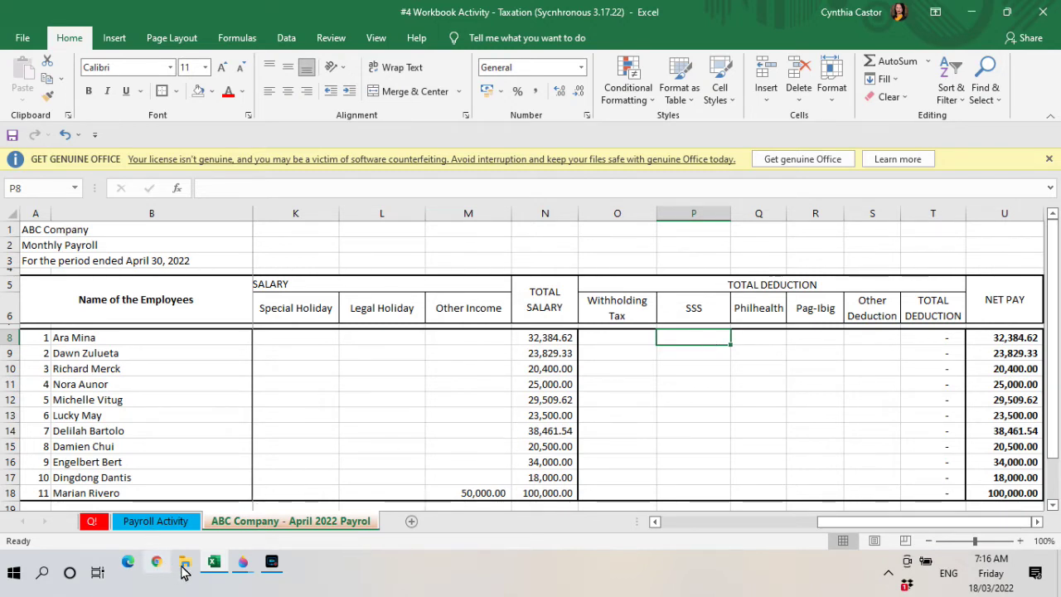
left_click(242, 563)
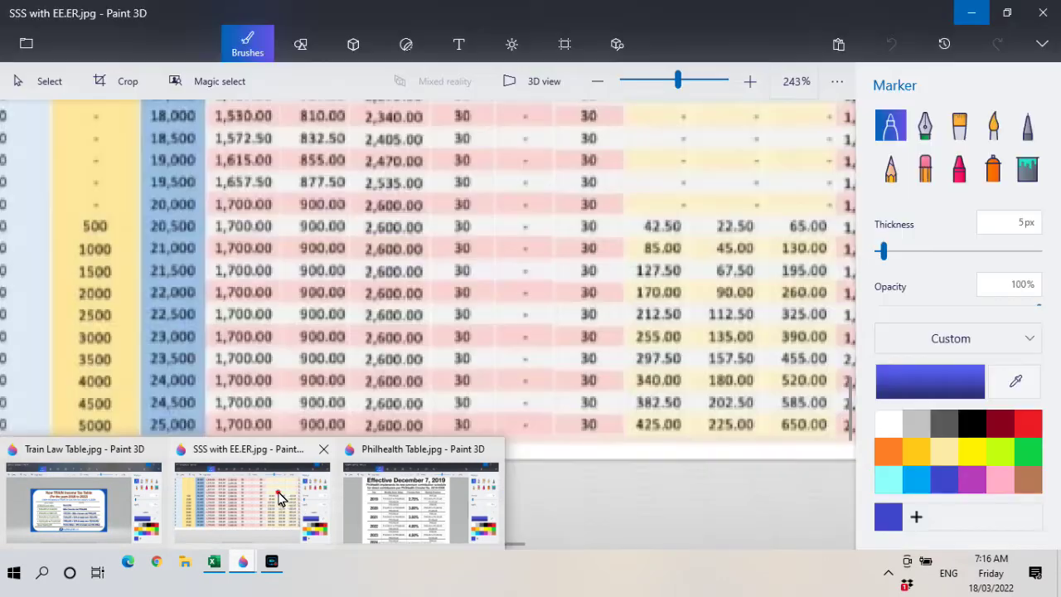
left_click(280, 498)
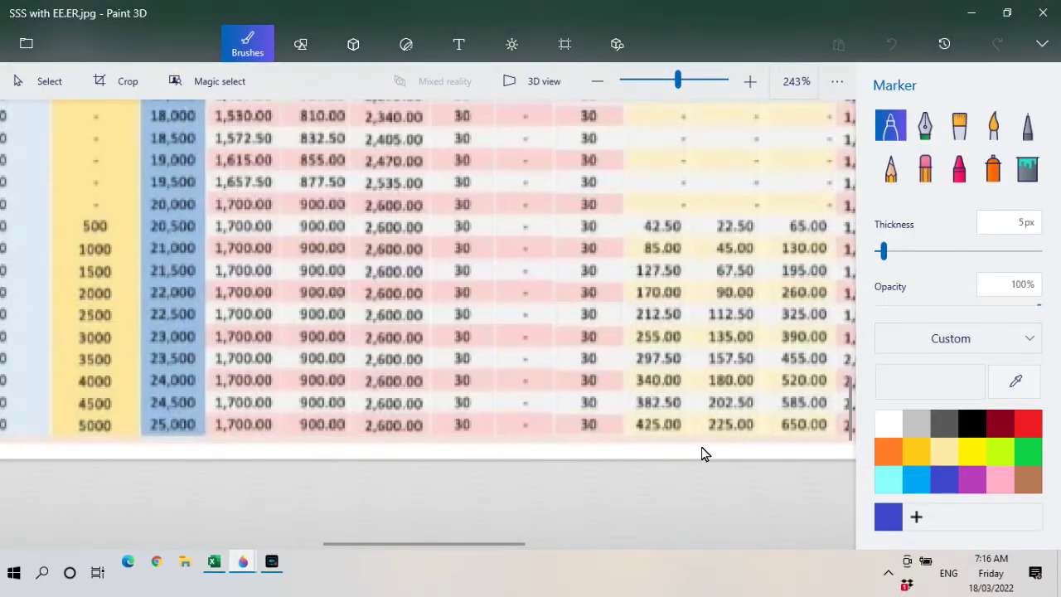
key("ctrl+plus")
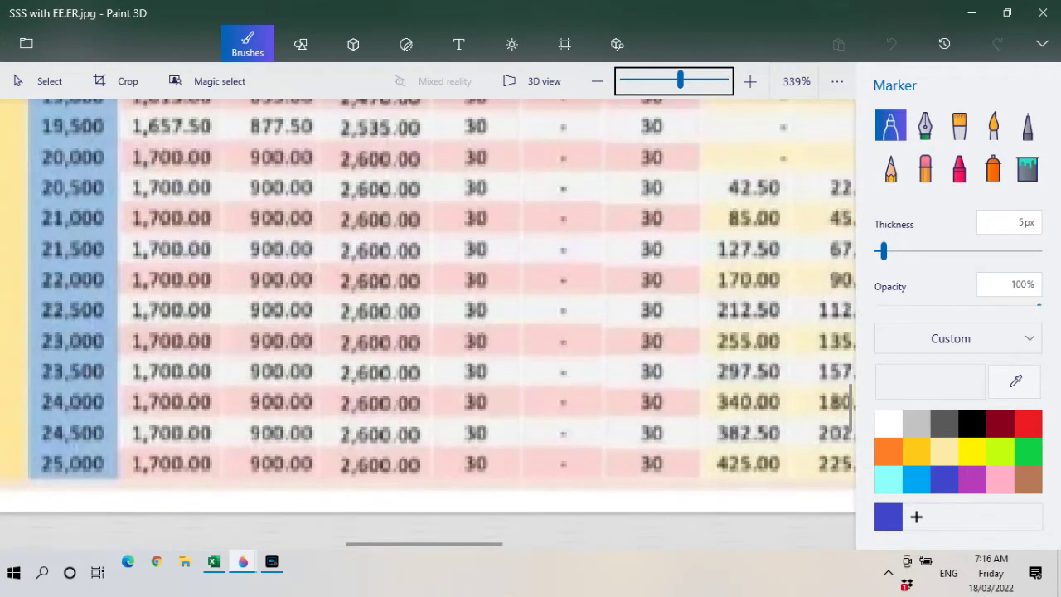
left_click_drag(490, 551, 643, 557)
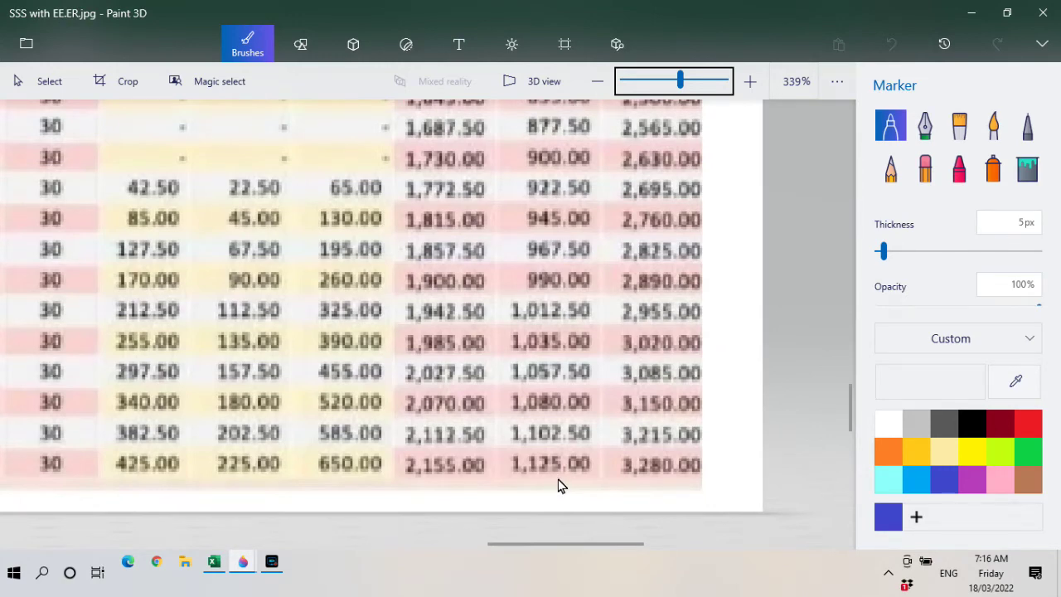
left_click(970, 12)
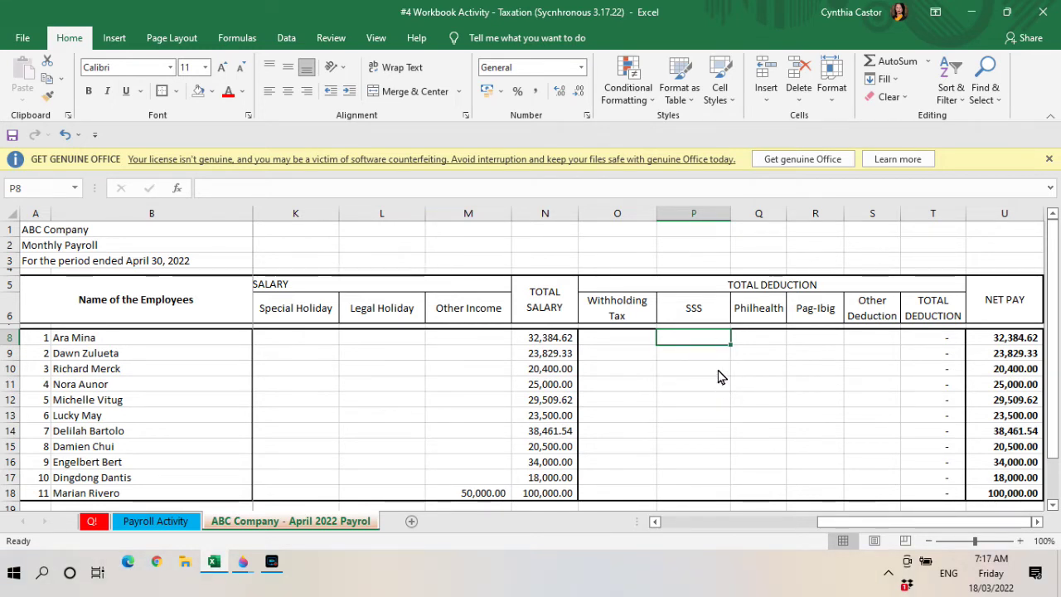
Enter an SSS deduction of 1125 for the employees in cells P8, P11 and P12.
type("112")
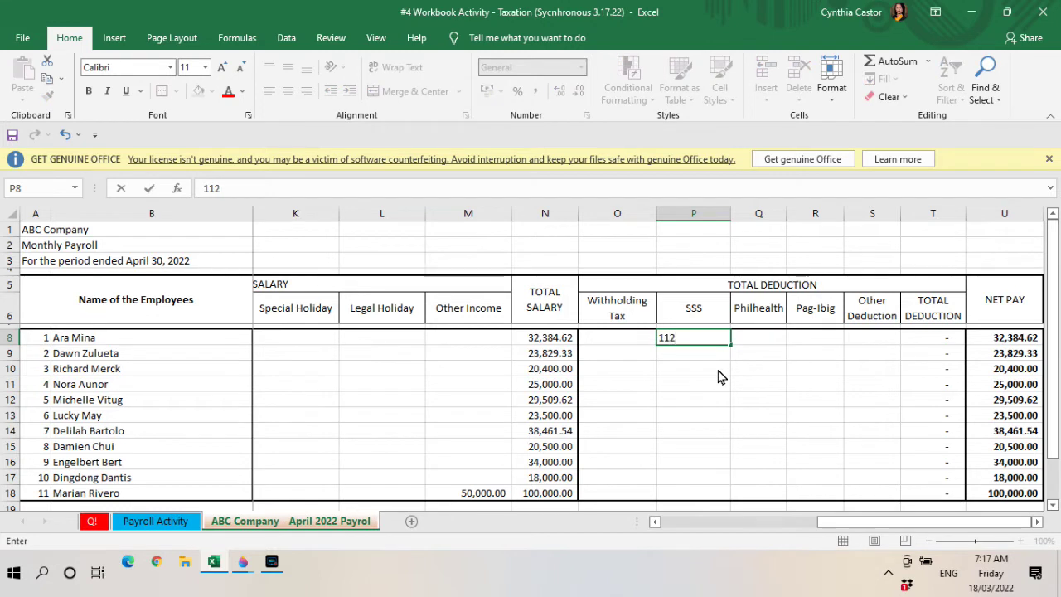
type("5")
key("Return")
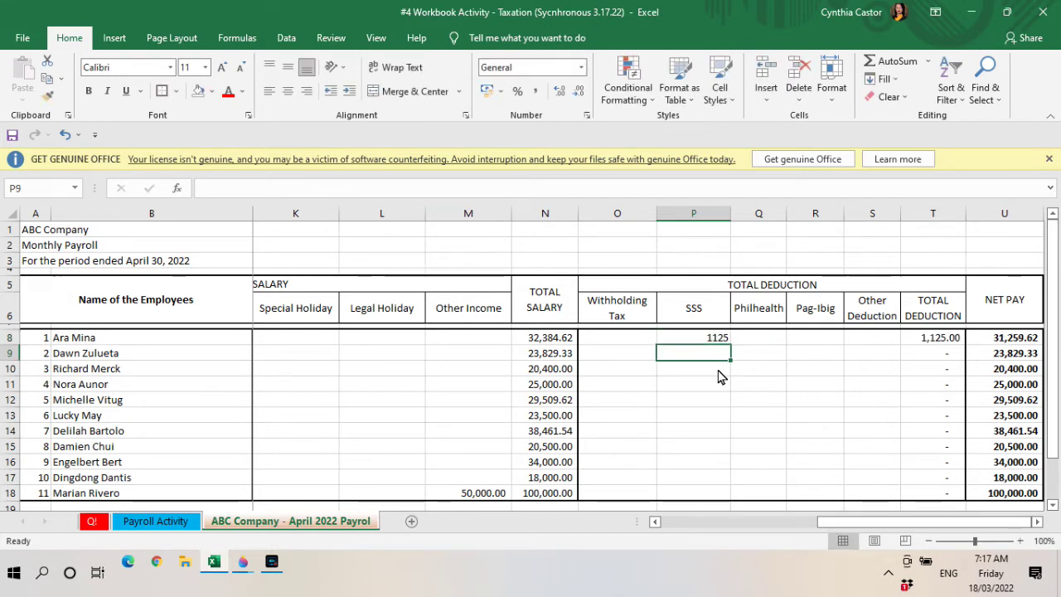
key("Down")
key("Down")
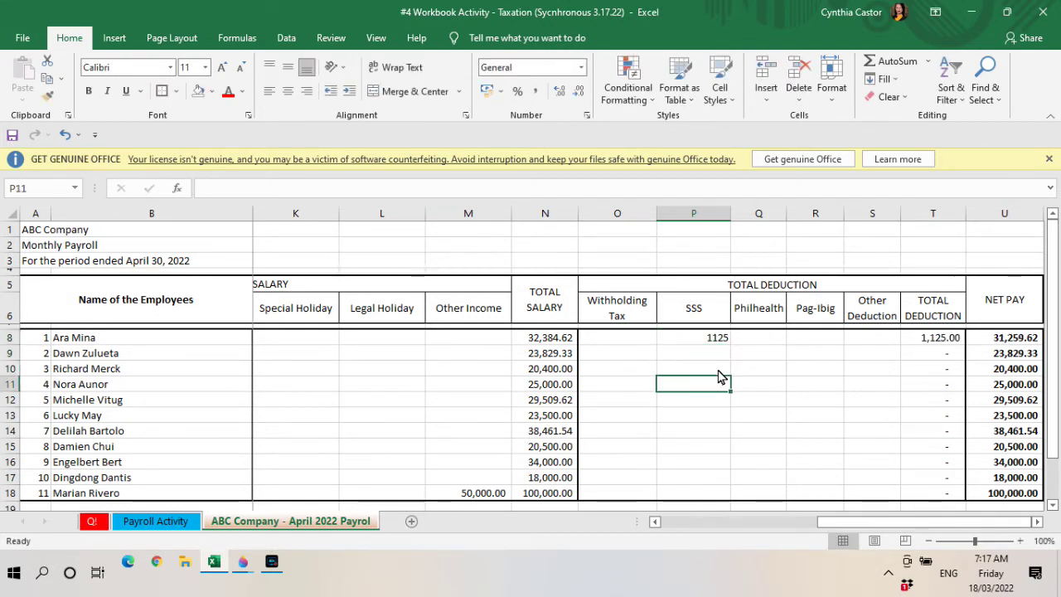
type("1125")
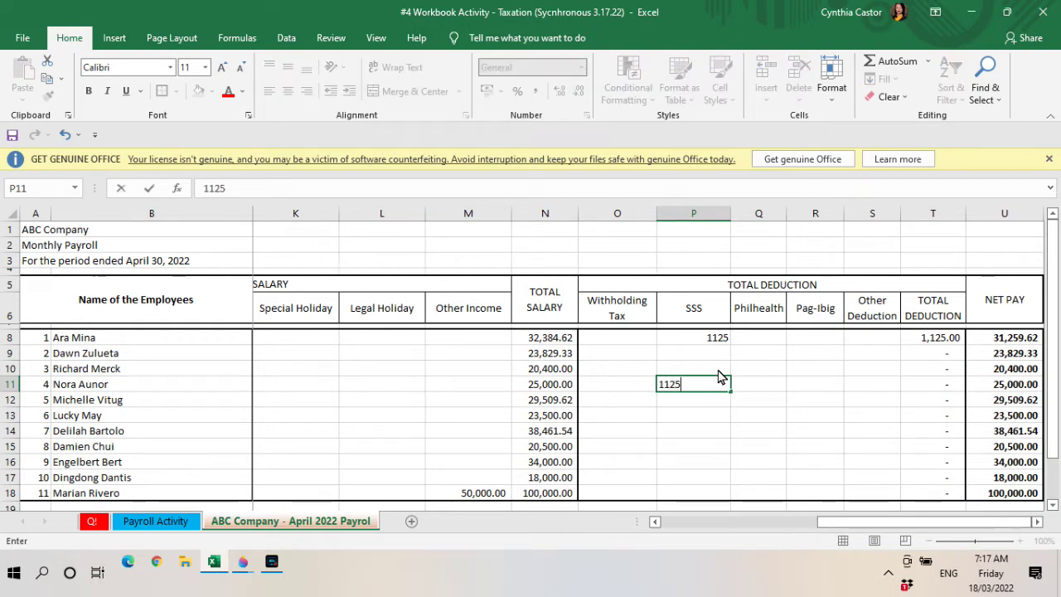
key("Return")
type("1125")
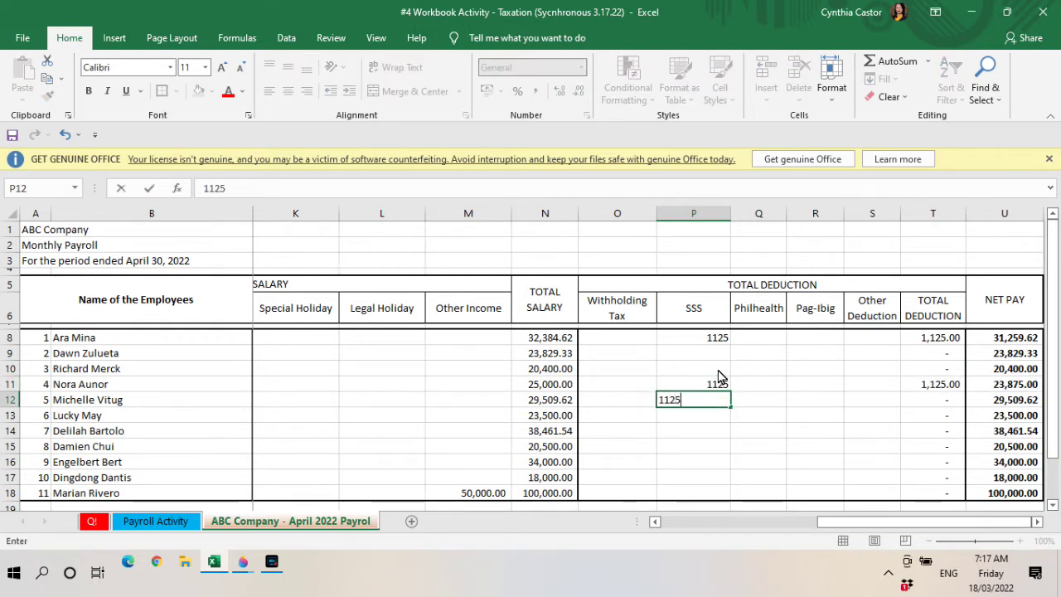
key("Return")
Enter an SSS deduction of 1125 for the employees in cells P14 and P16.
key("Down")
type("1125")
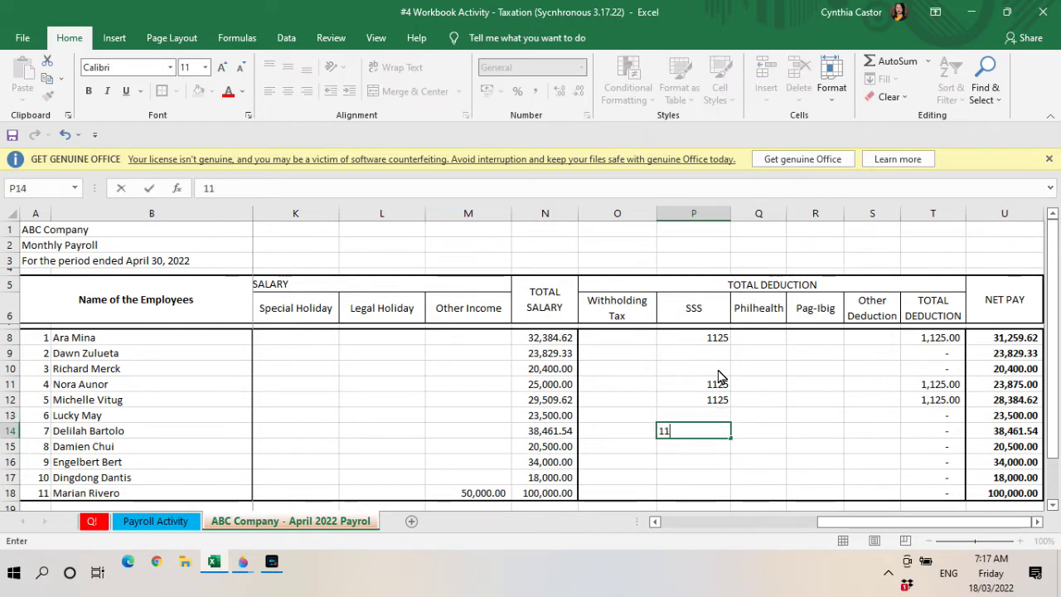
key("Return")
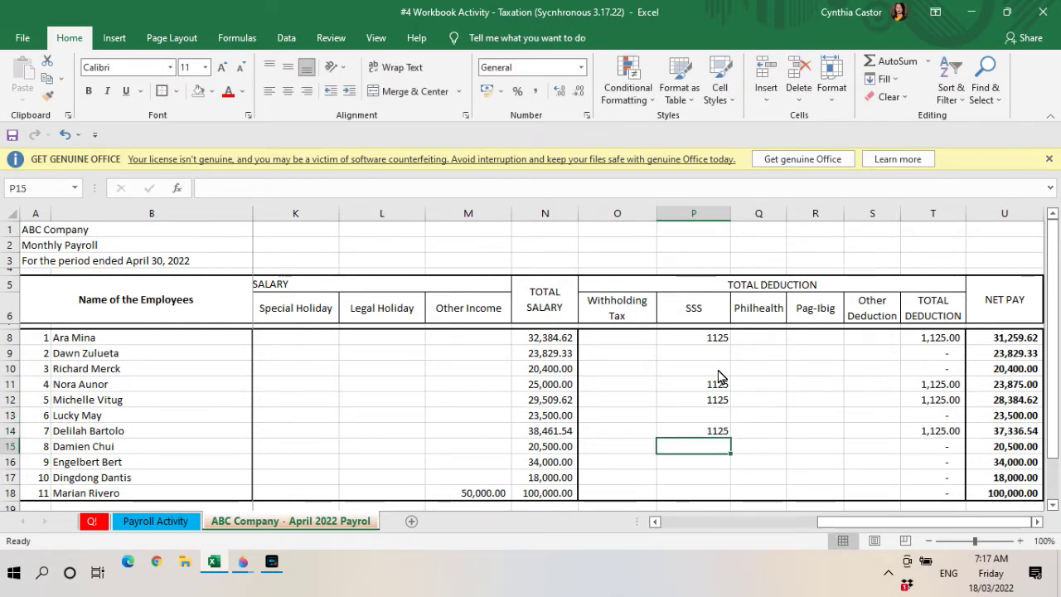
key("Down")
type("1125")
key("Return")
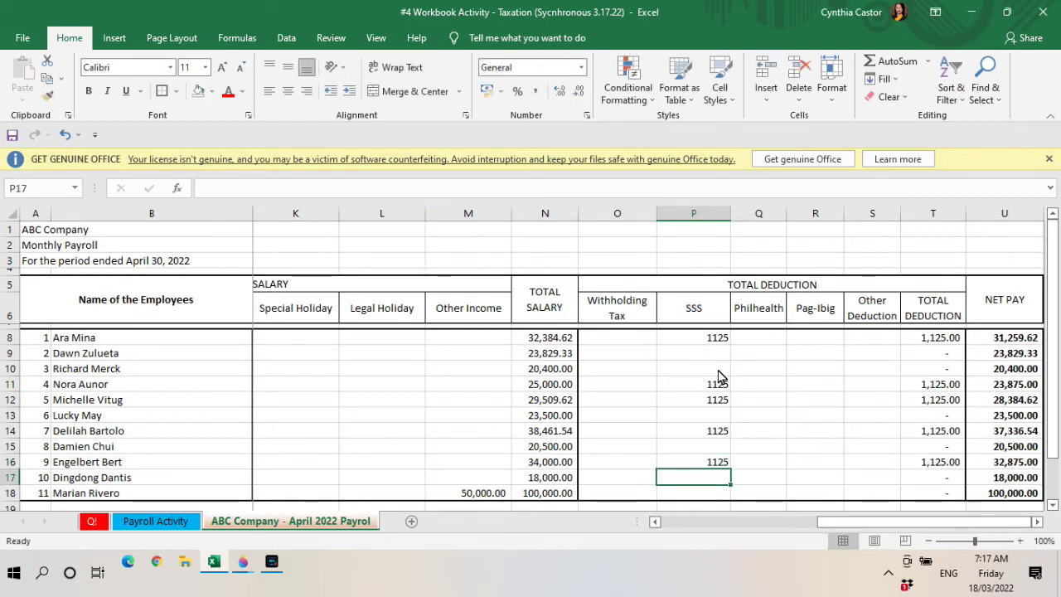
key("Down")
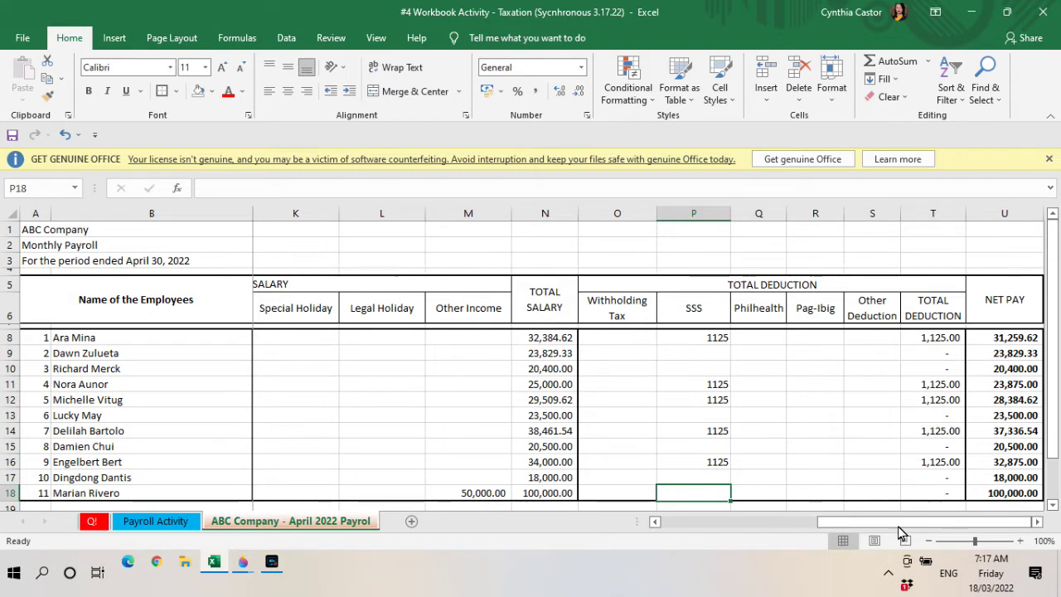
left_click_drag(597, 496, 711, 485)
left_click_drag(840, 500, 928, 505)
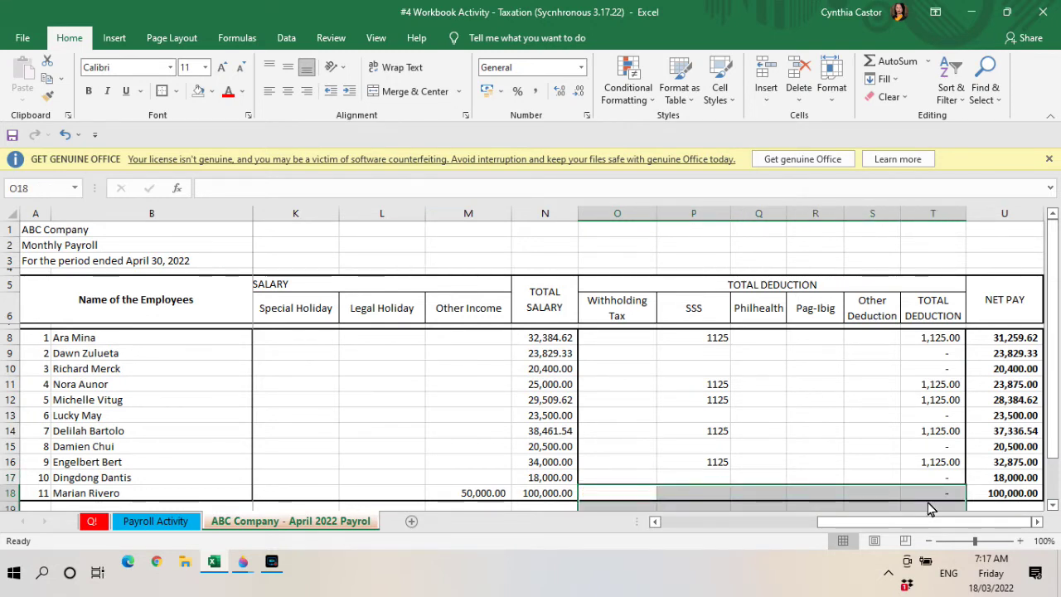
left_click(695, 430)
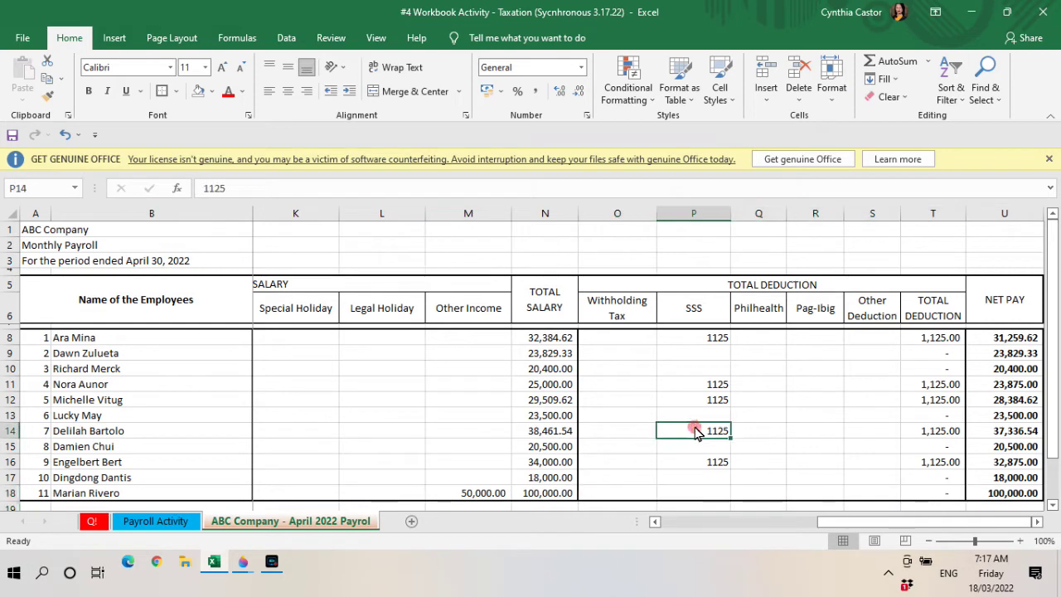
Select the empty SSS cell P9 and look up row 9's salary bracket and employee contribution in the SSS table in Paint 3D.
left_click(685, 355)
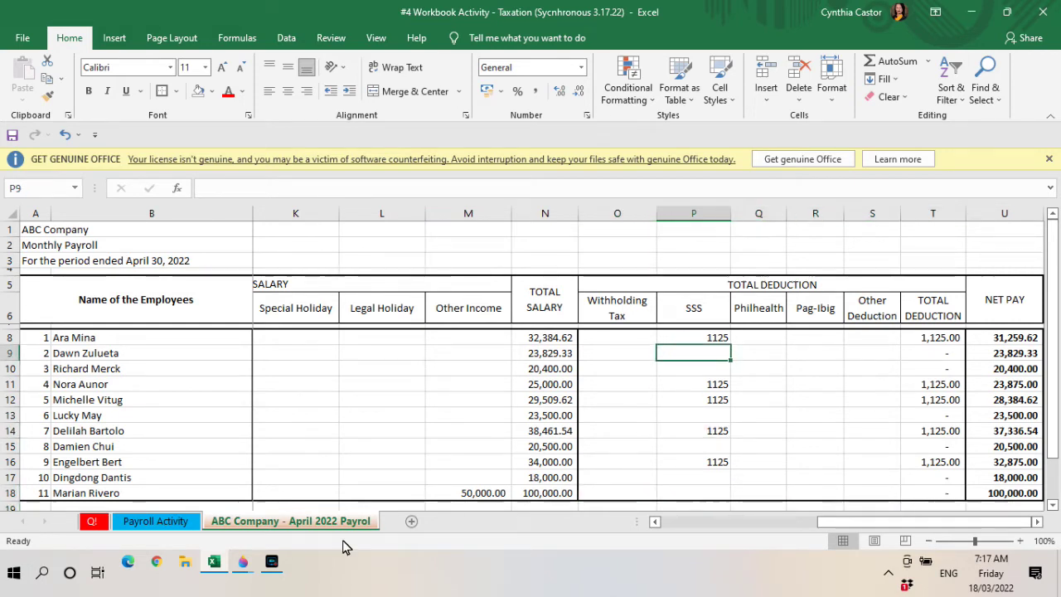
mouse_move(246, 567)
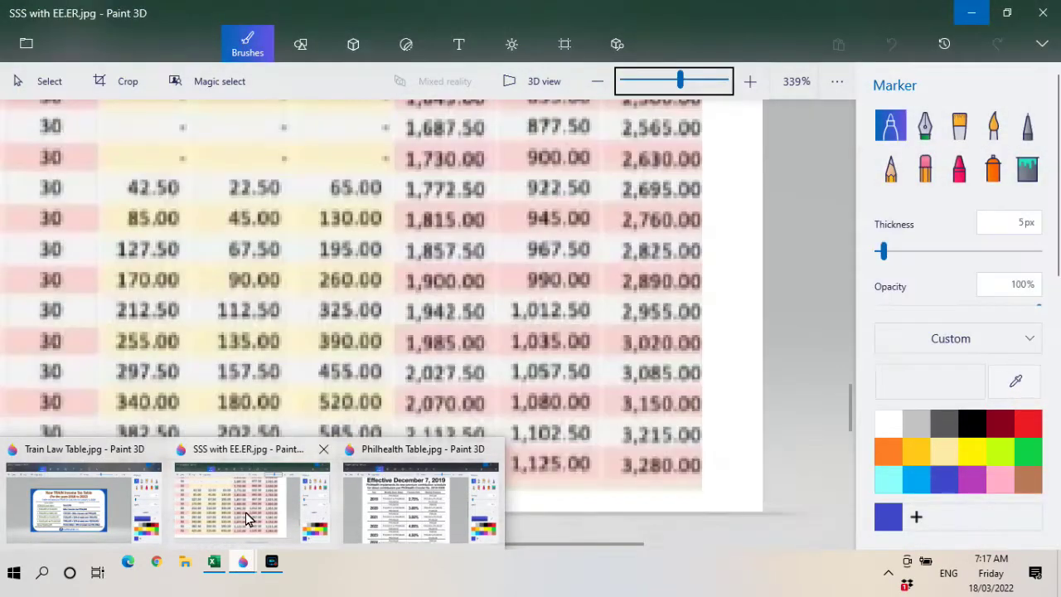
left_click(246, 518)
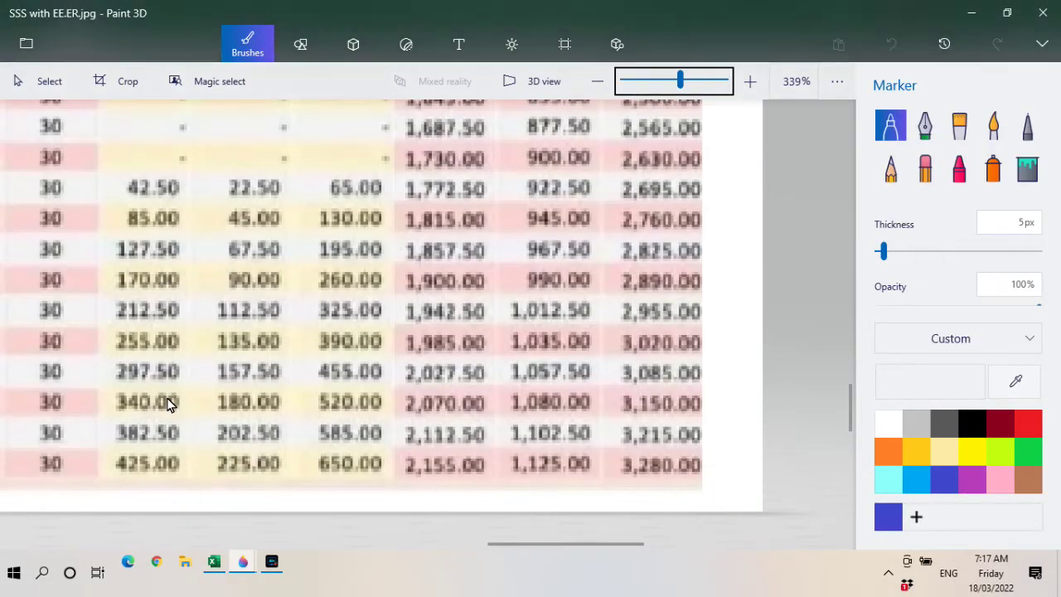
left_click_drag(513, 550, 238, 556)
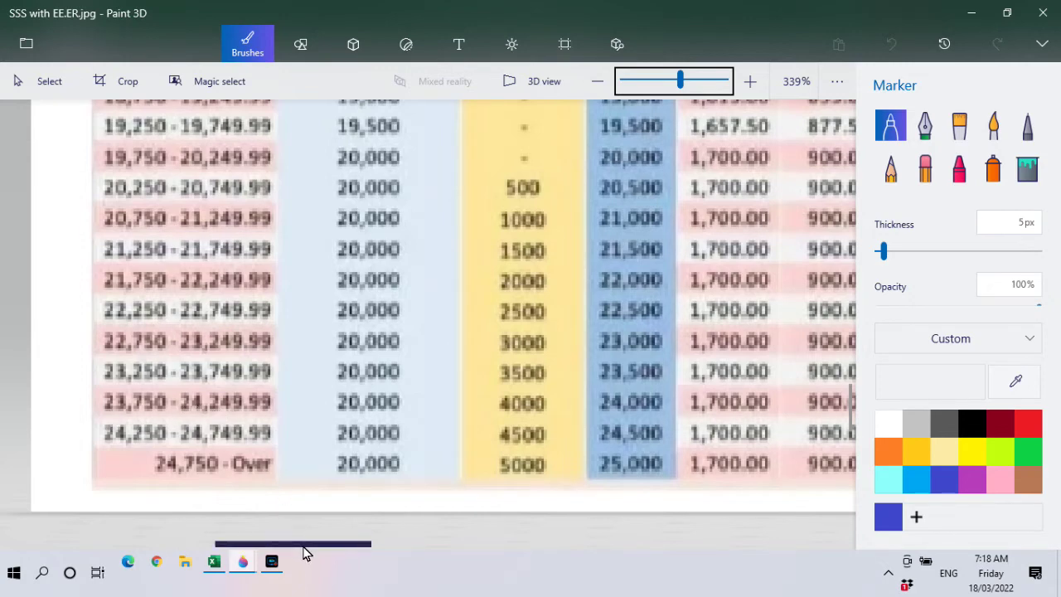
left_click_drag(306, 548, 554, 547)
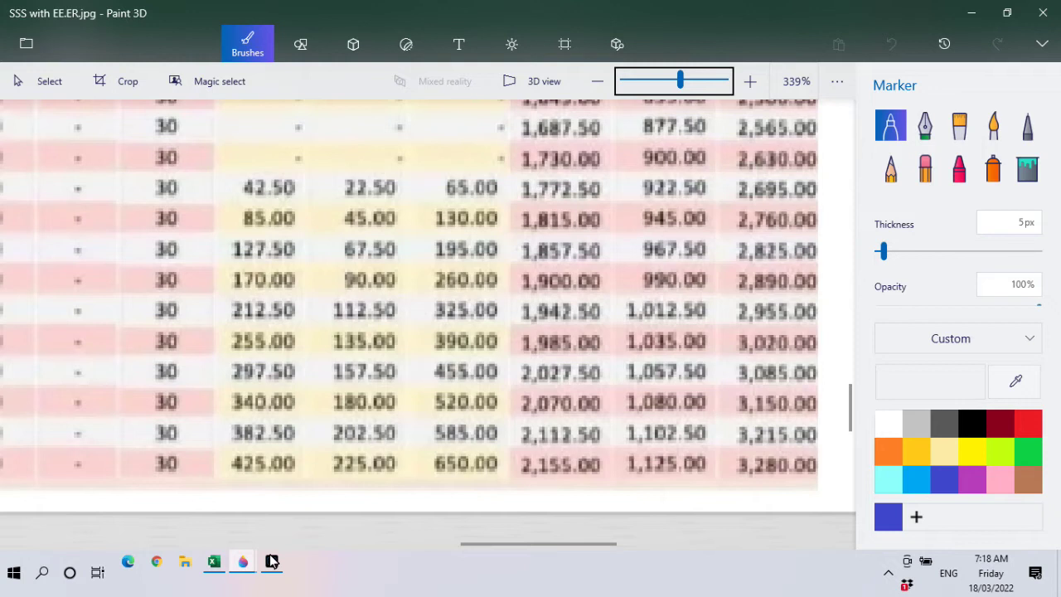
Return to the payroll sheet in Excel and enter an SSS deduction of 1080 in cell P9.
mouse_move(239, 570)
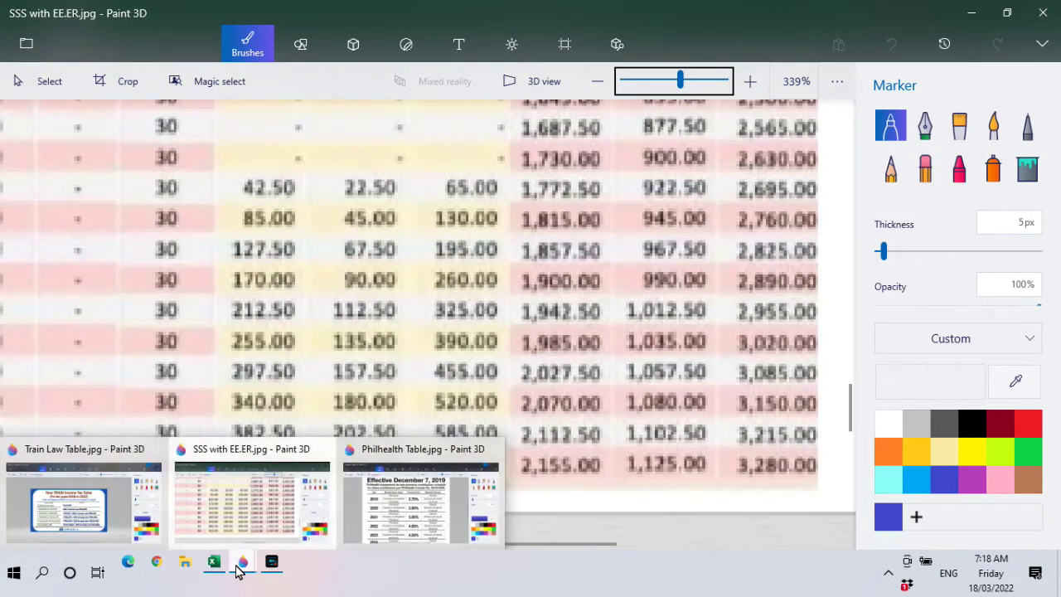
mouse_move(272, 570)
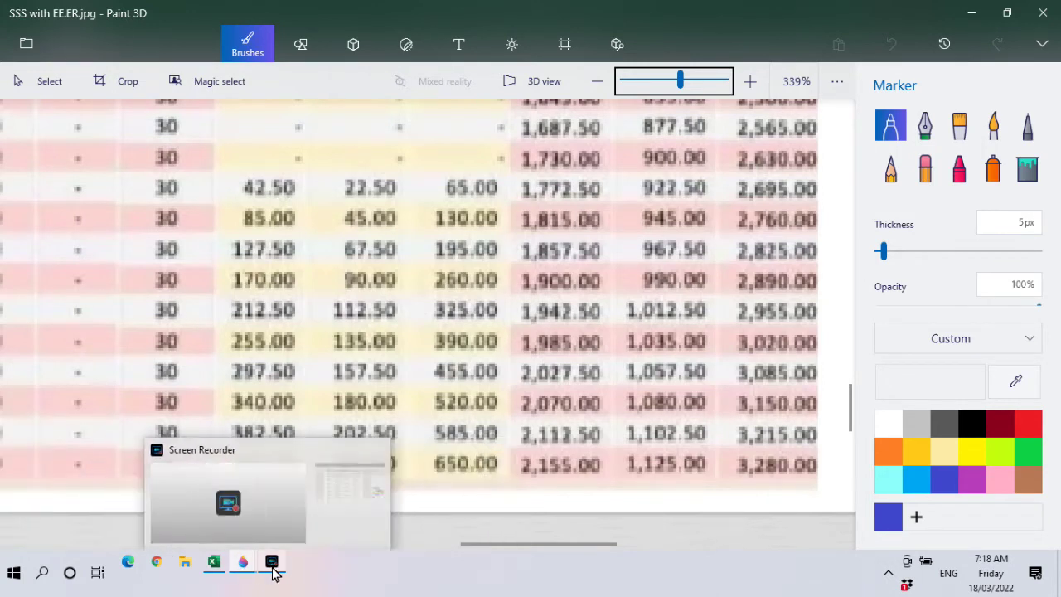
left_click(279, 517)
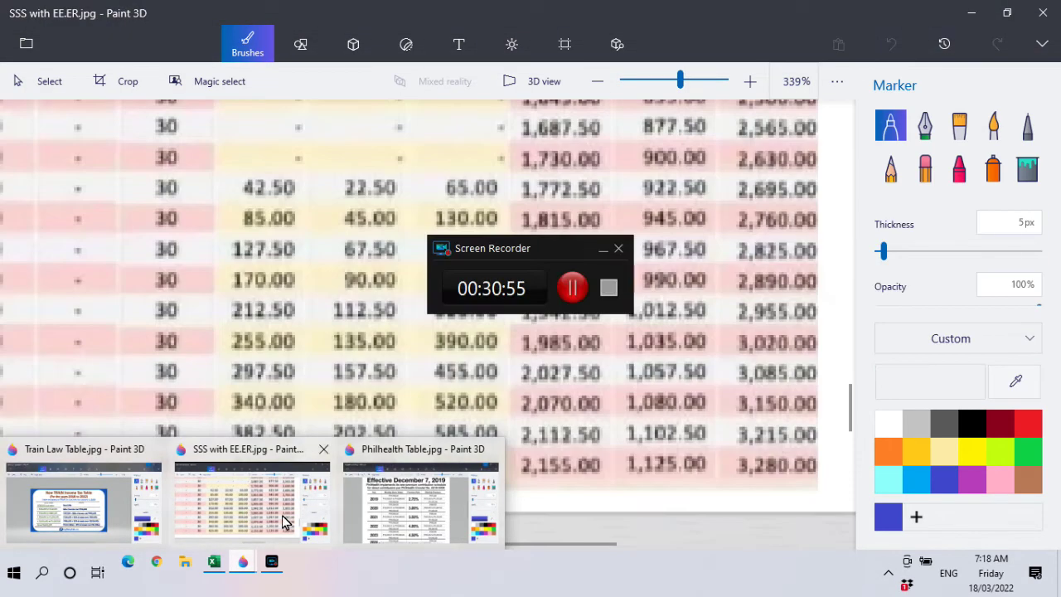
left_click(602, 252)
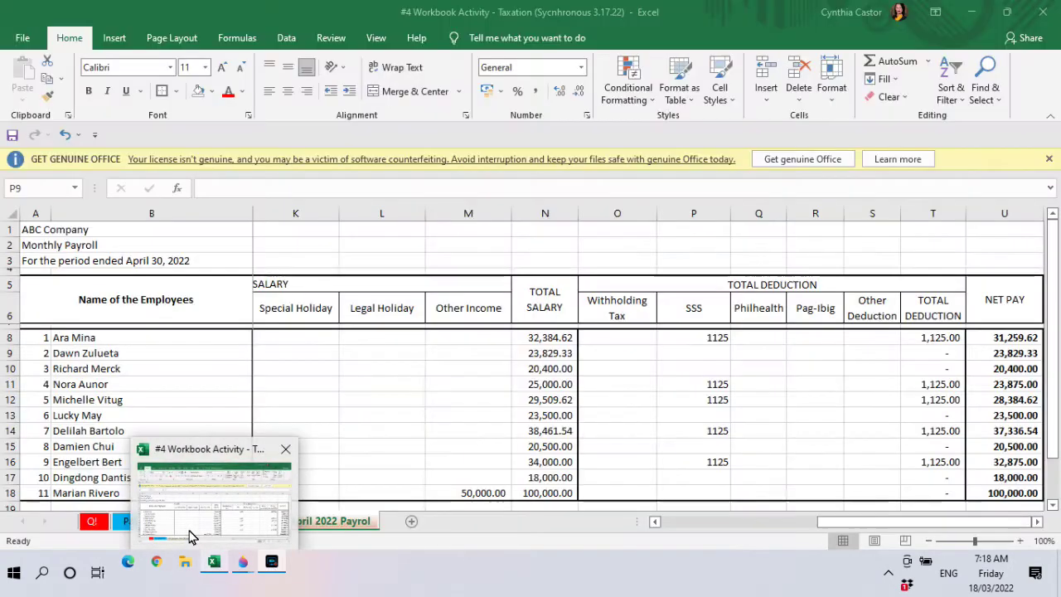
mouse_move(190, 538)
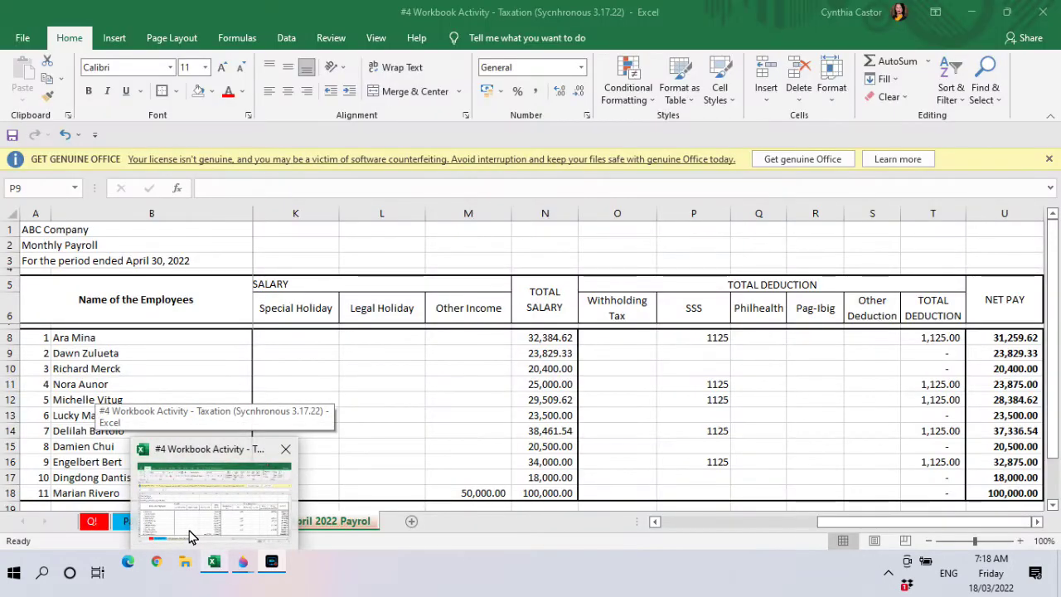
left_click(190, 538)
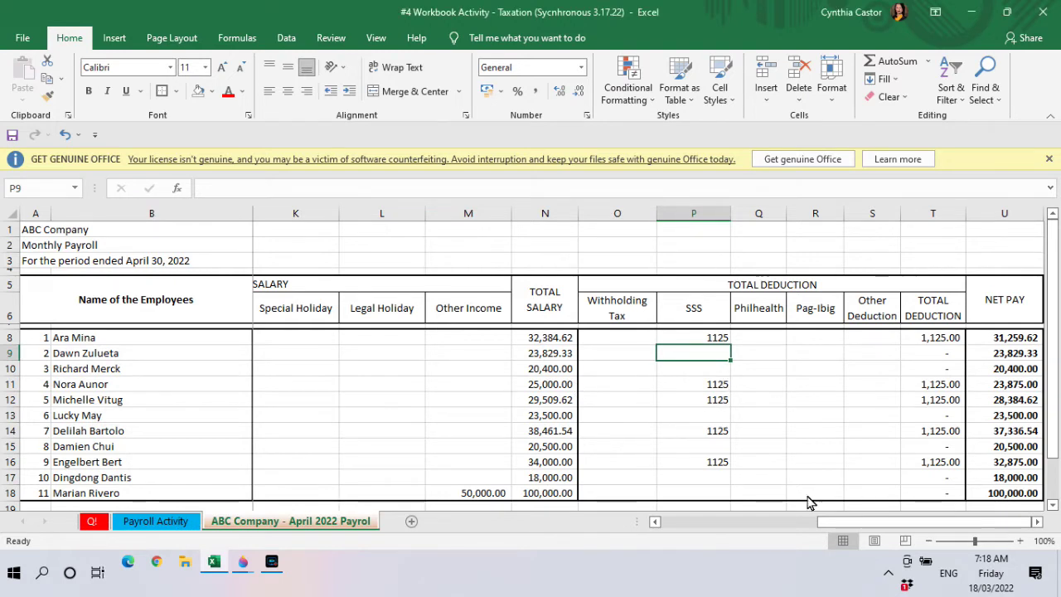
type("1080")
key("Return")
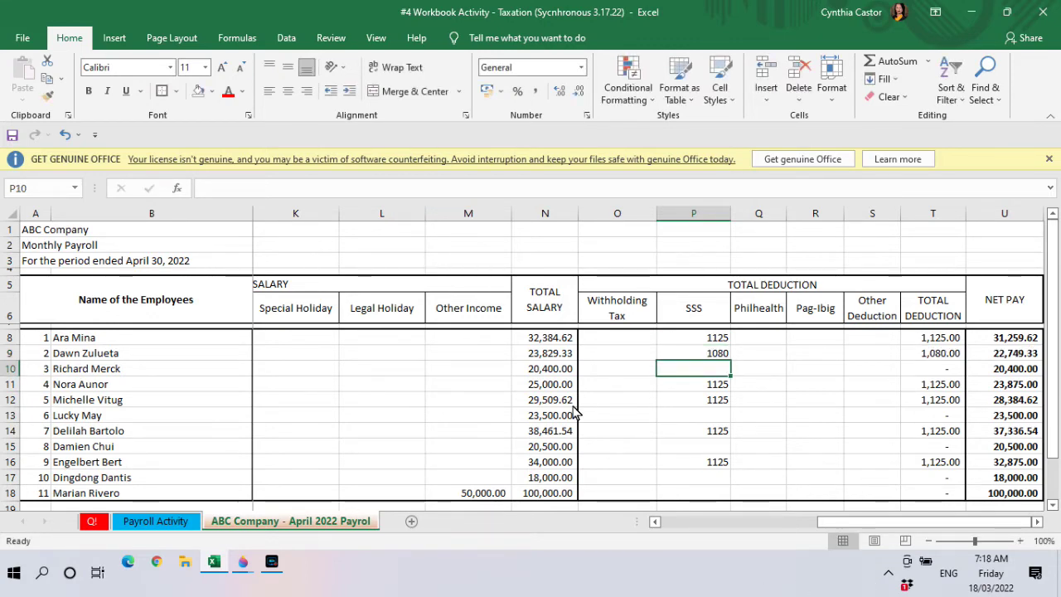
Look up row 10's salary bracket and employee contribution in the SSS table in Paint 3D.
mouse_move(245, 564)
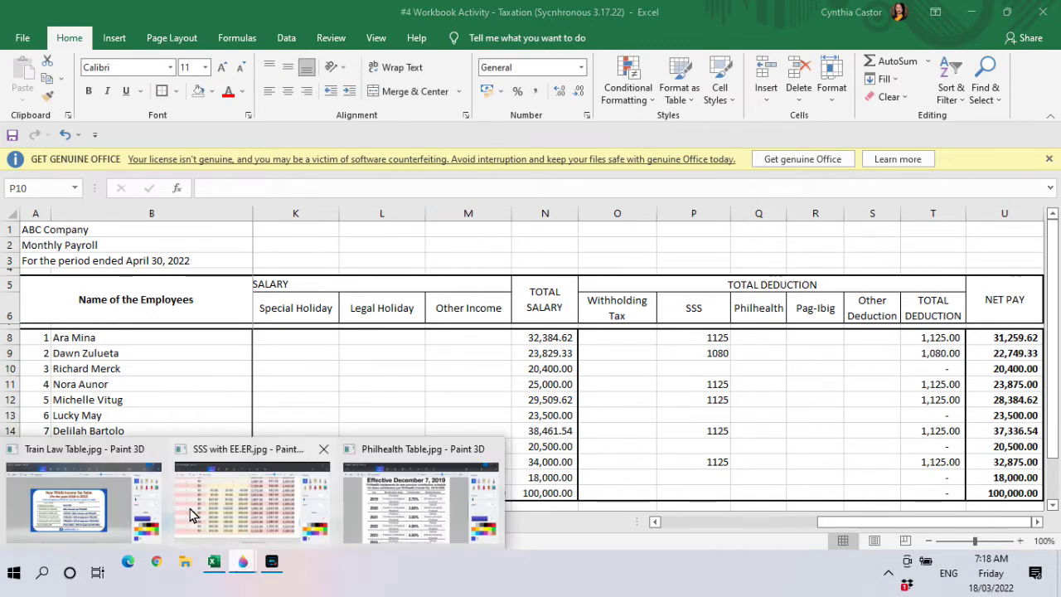
left_click(214, 499)
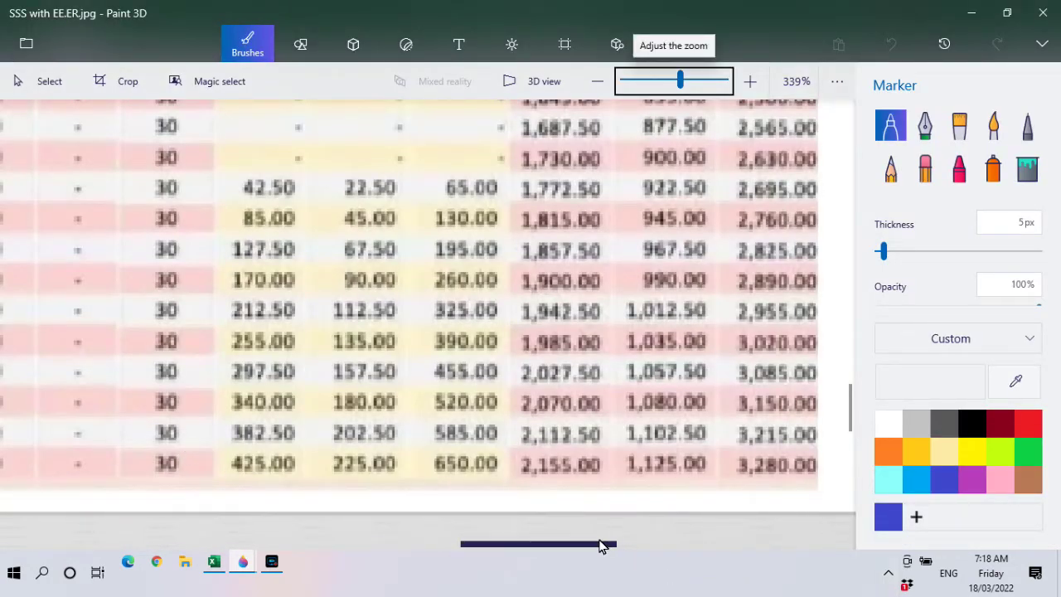
left_click_drag(600, 544, 355, 554)
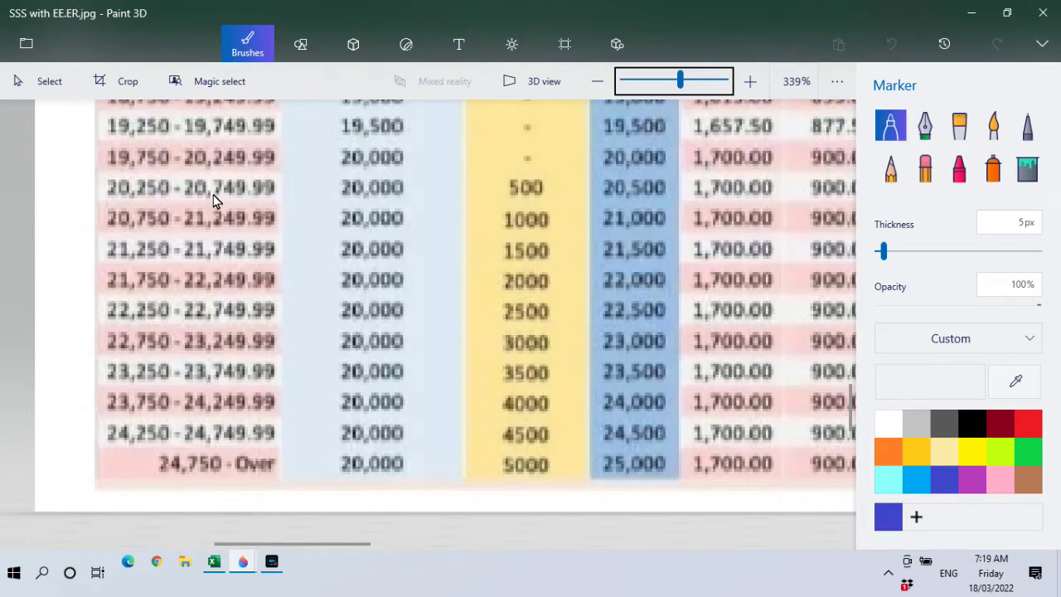
left_click(340, 543)
left_click_drag(350, 544, 599, 547)
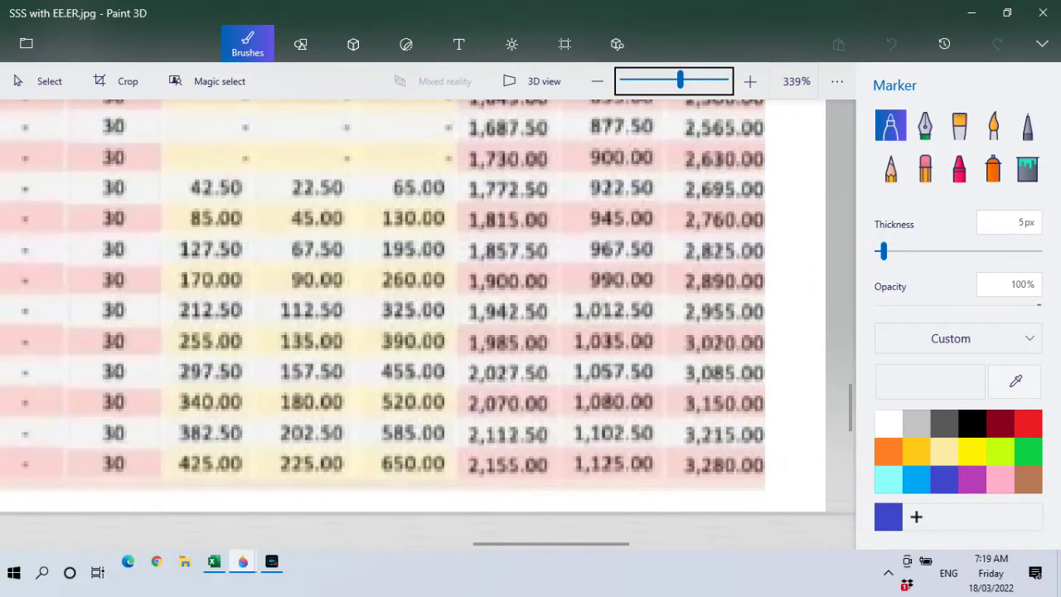
left_click(602, 164)
Switch back to the payroll sheet in Excel, enter an SSS deduction of 900 in cell P10 and go to P13.
left_click(214, 566)
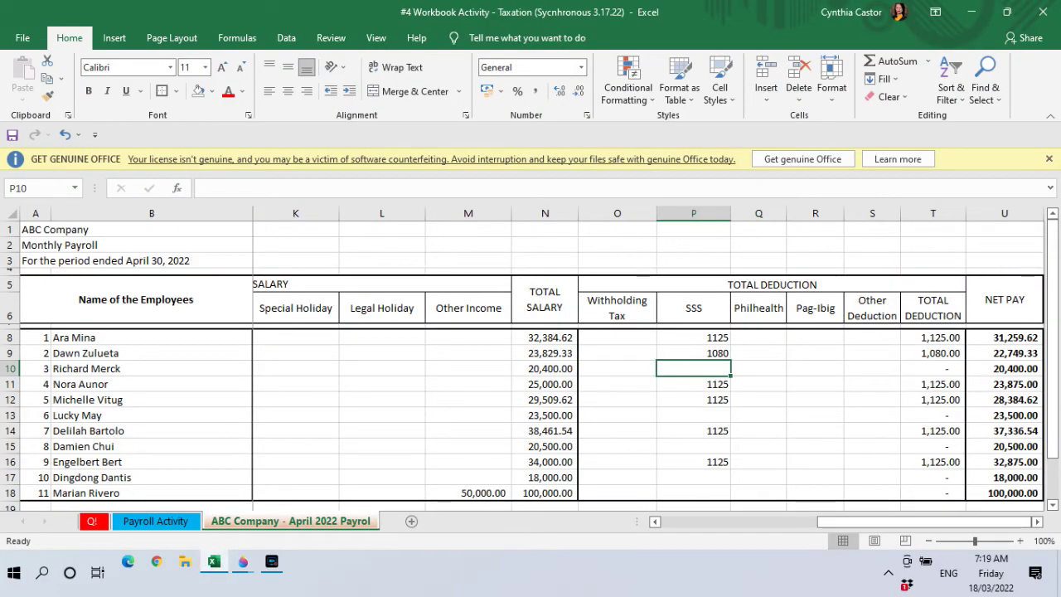
type("900")
key("Return")
key("Return")
key("Return")
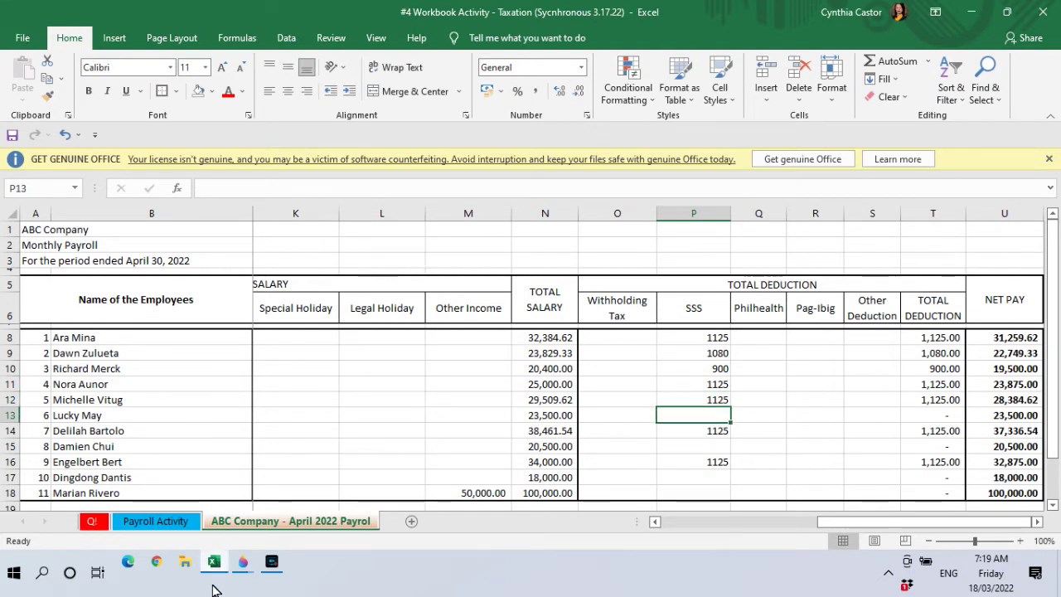
Look up the bracket and employee contribution for row 13's salary in the SSS table in Paint 3D.
mouse_move(245, 572)
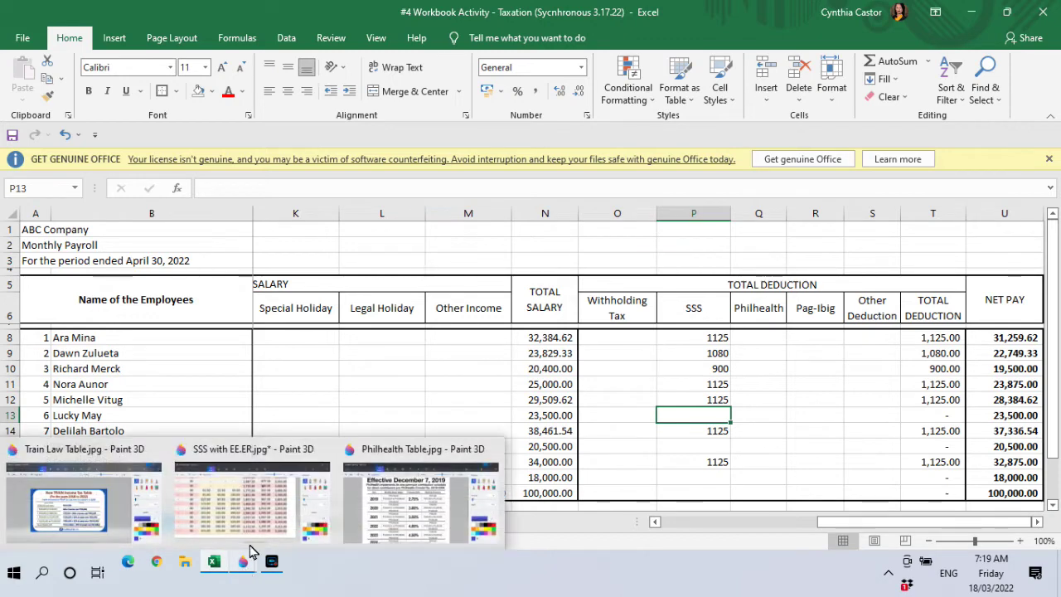
left_click(252, 512)
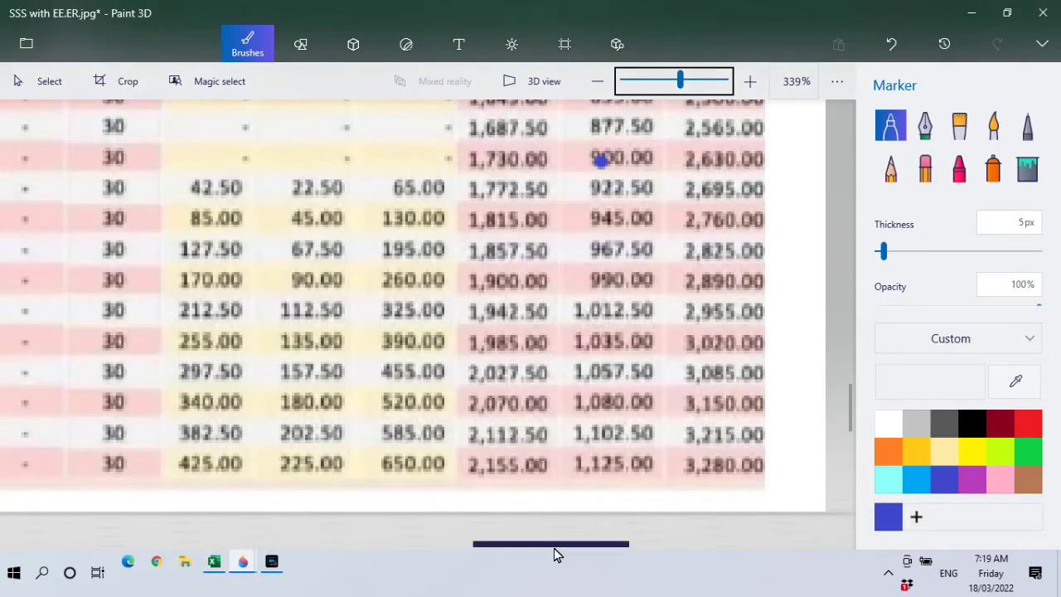
left_click_drag(553, 547, 277, 564)
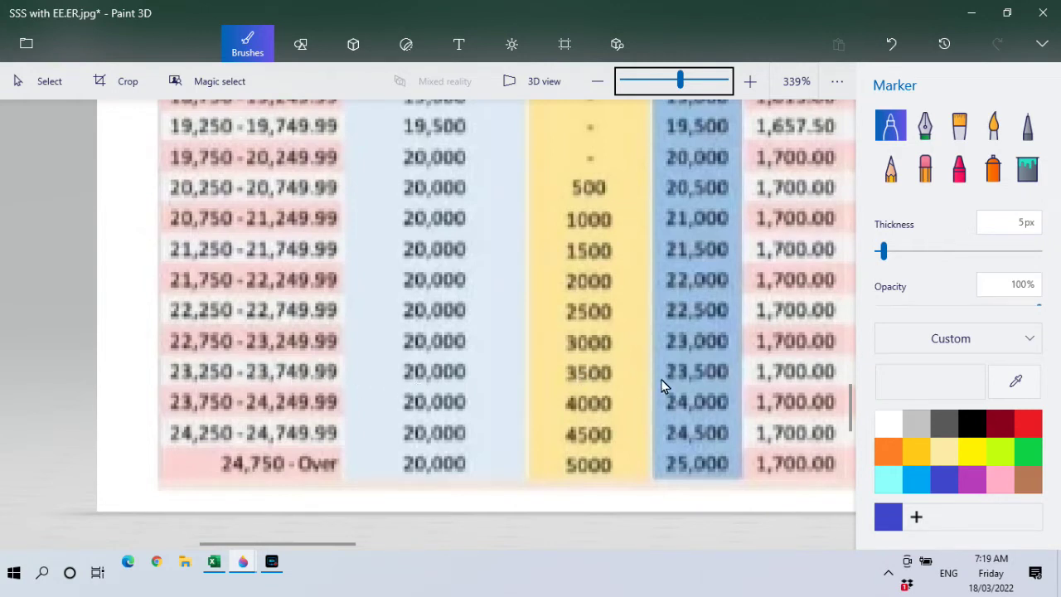
left_click_drag(357, 545, 625, 561)
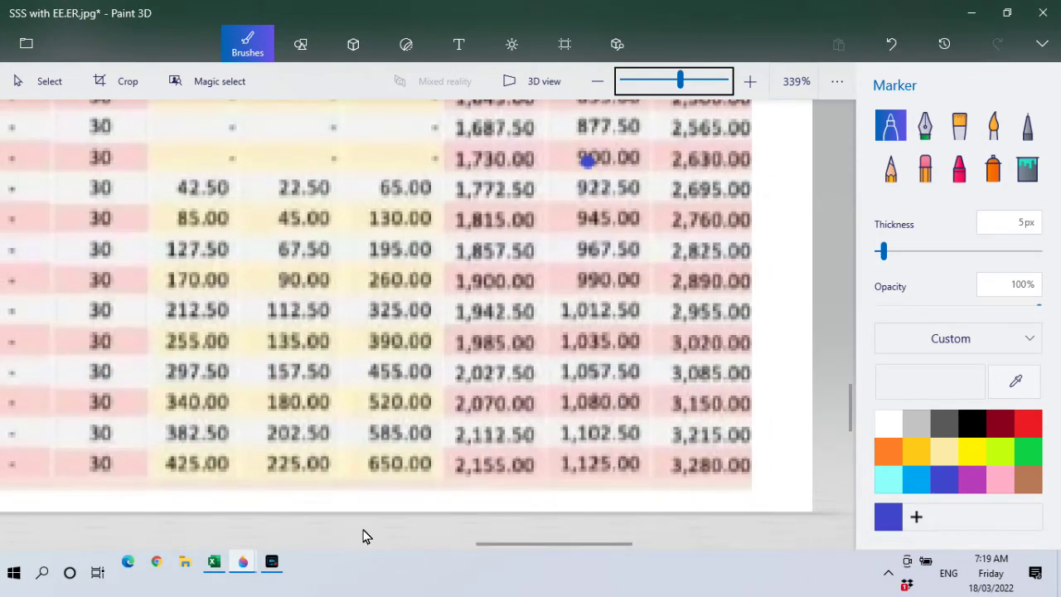
Return to the payroll sheet in Excel, enter an SSS deduction of 1057.50 in cell P13 and go to P15.
left_click(214, 563)
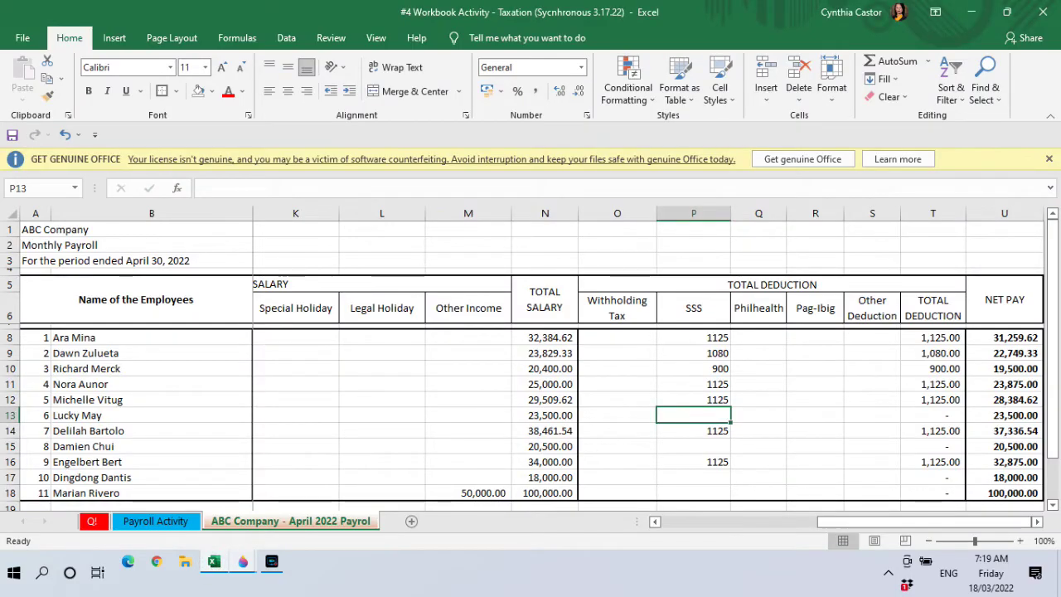
type("1057.50")
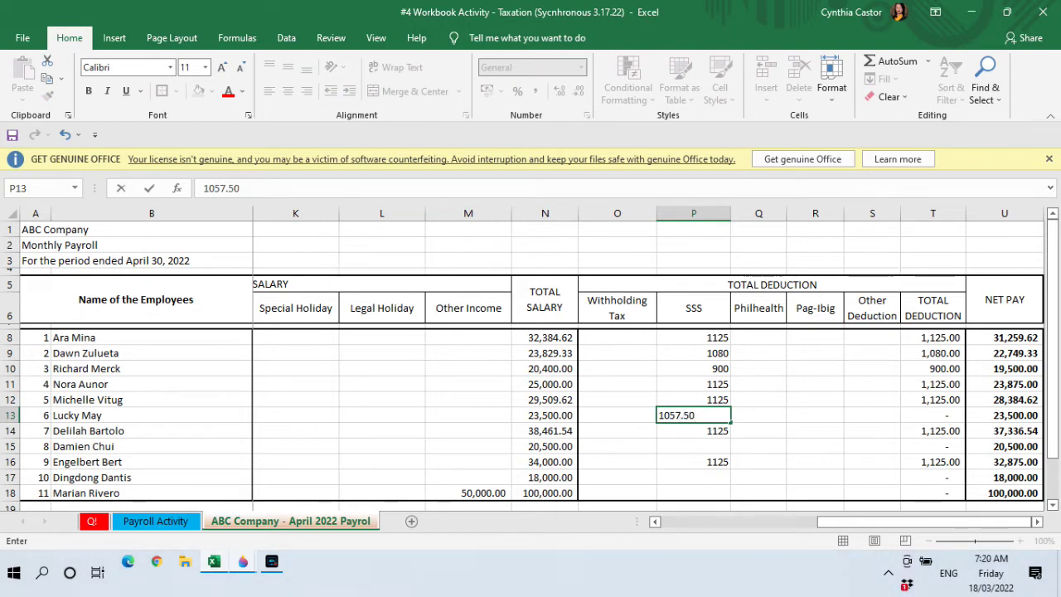
key("Return")
key("Return")
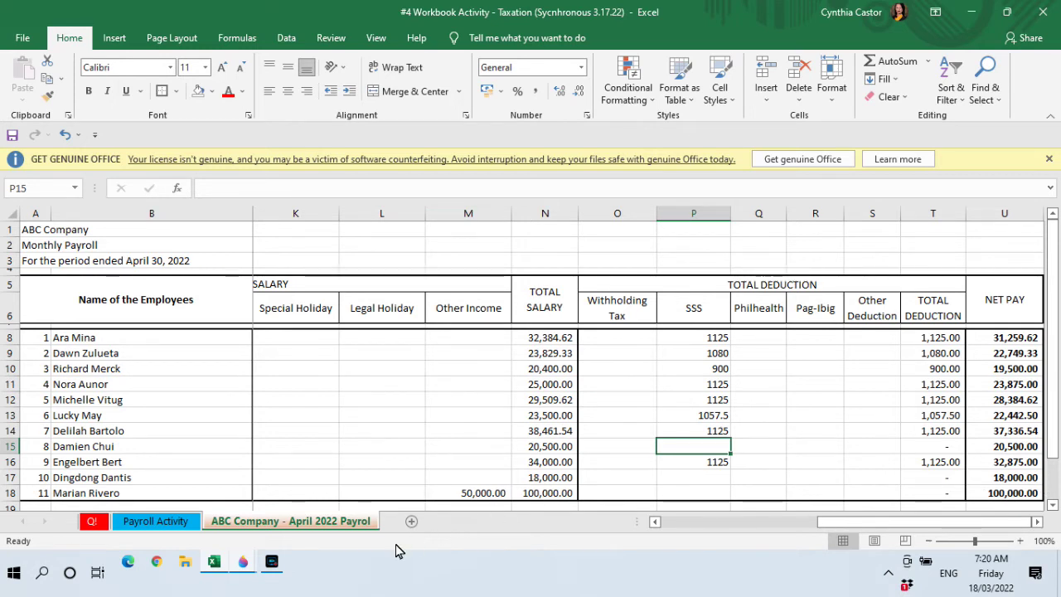
Check row 10's total salary for comparison and enter an SSS deduction of 900 in cell P15.
left_click(543, 369)
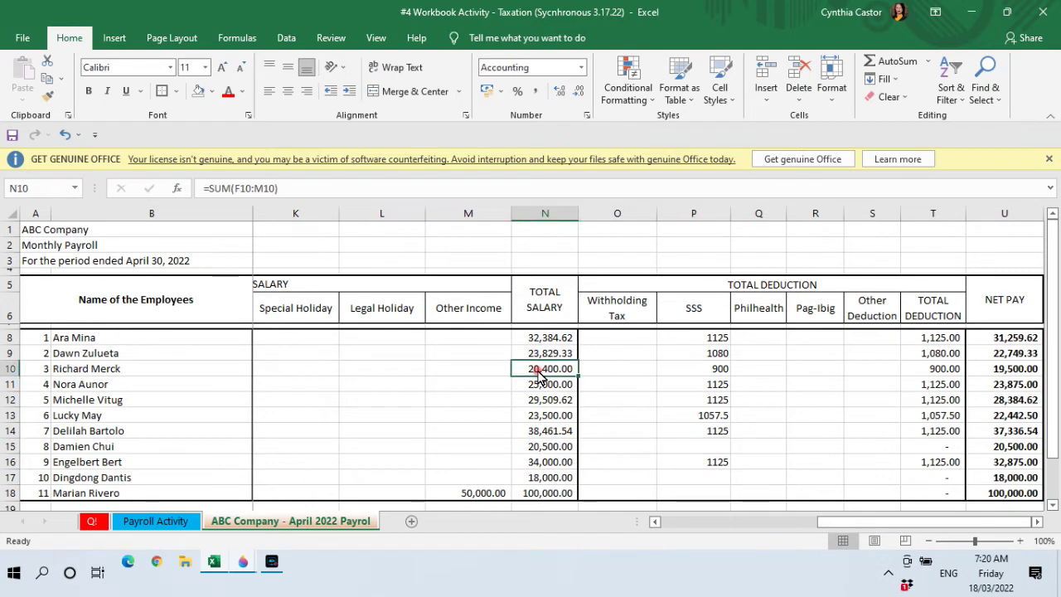
left_click(702, 447)
type("90")
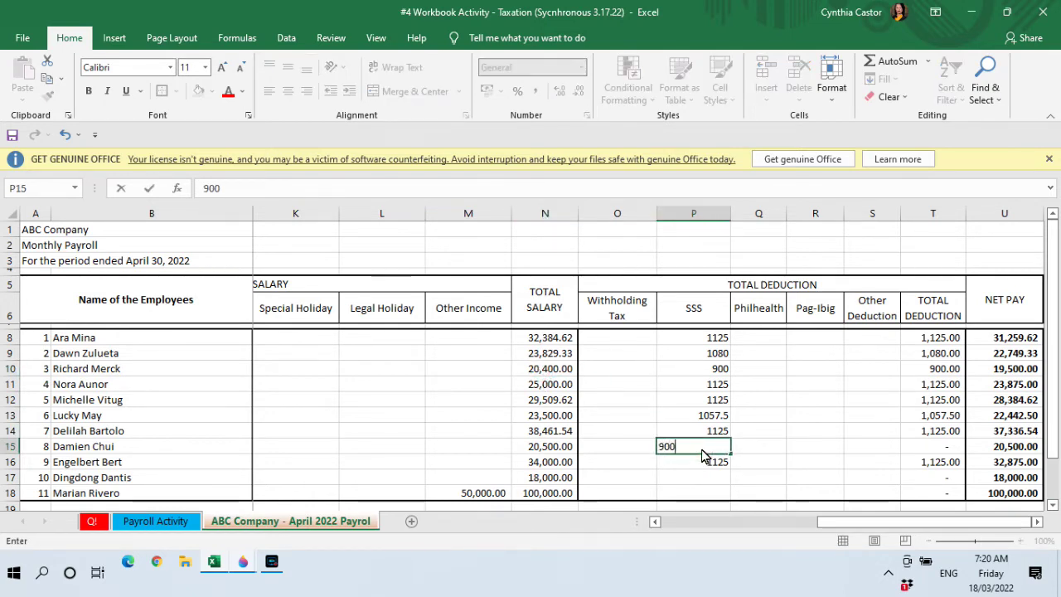
type("0")
key("Return")
Apply the comma number style to the deduction cells O8:S18.
left_click_drag(626, 341, 879, 500)
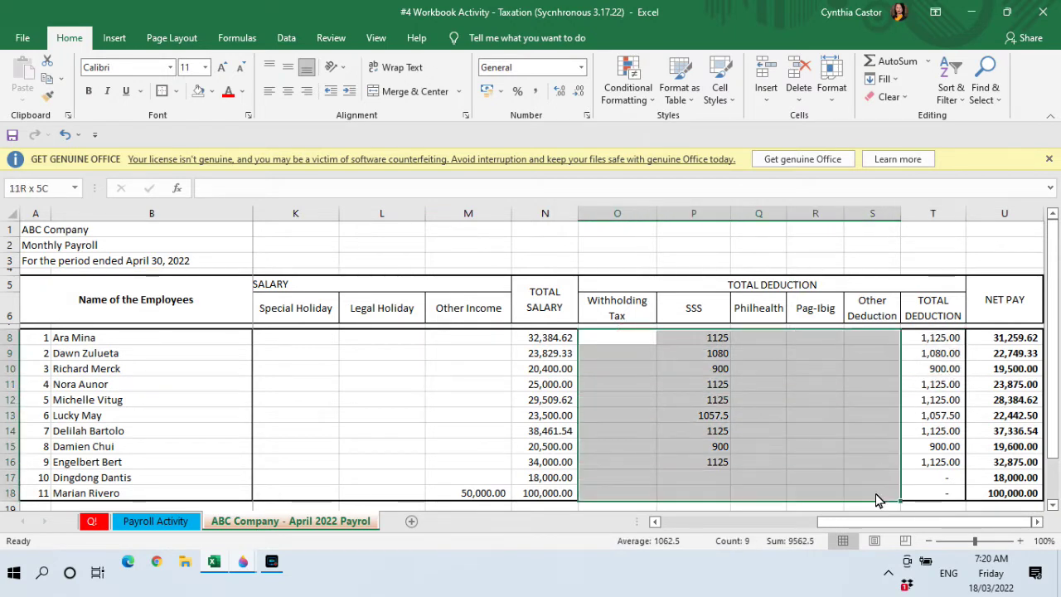
left_click(537, 92)
Calculate the first employee's Philhealth deduction in cell Q8 with the formula =N8*0.02.
left_click(767, 338)
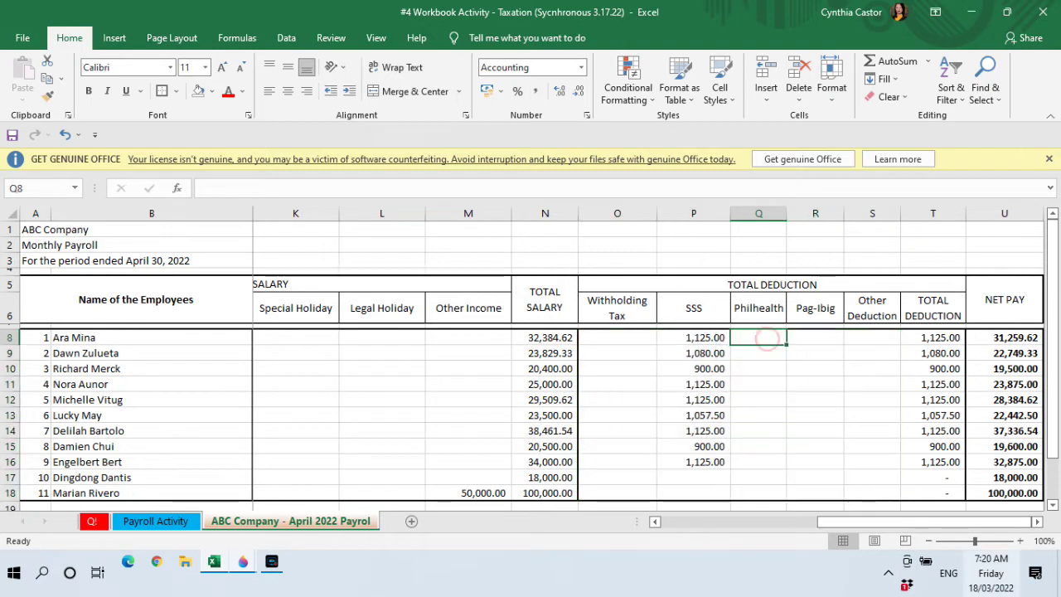
key("Down")
key("Down")
key("Down")
key("Up")
key("Up")
key("Up")
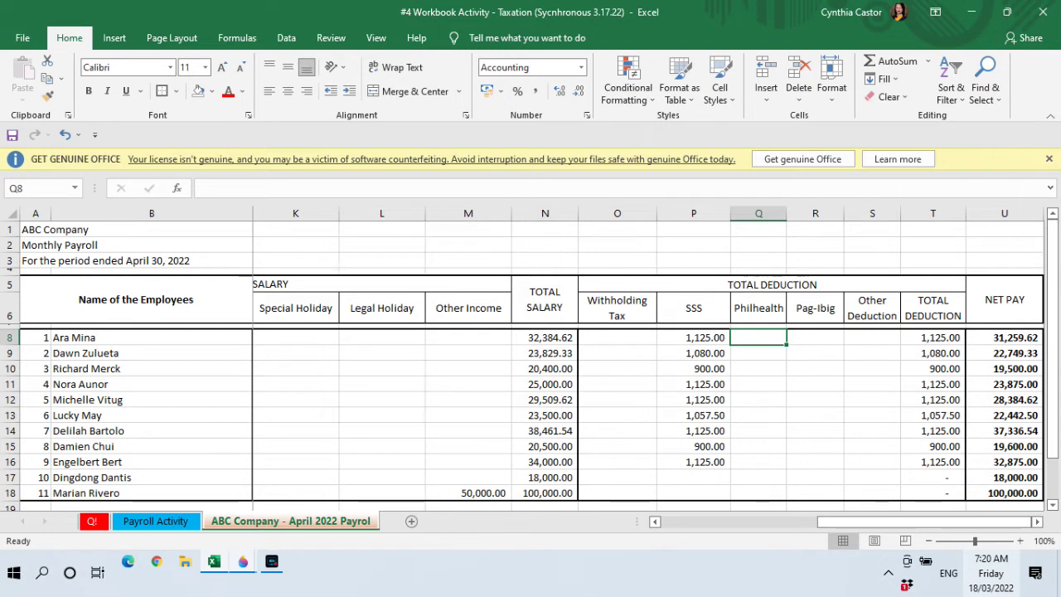
type("=")
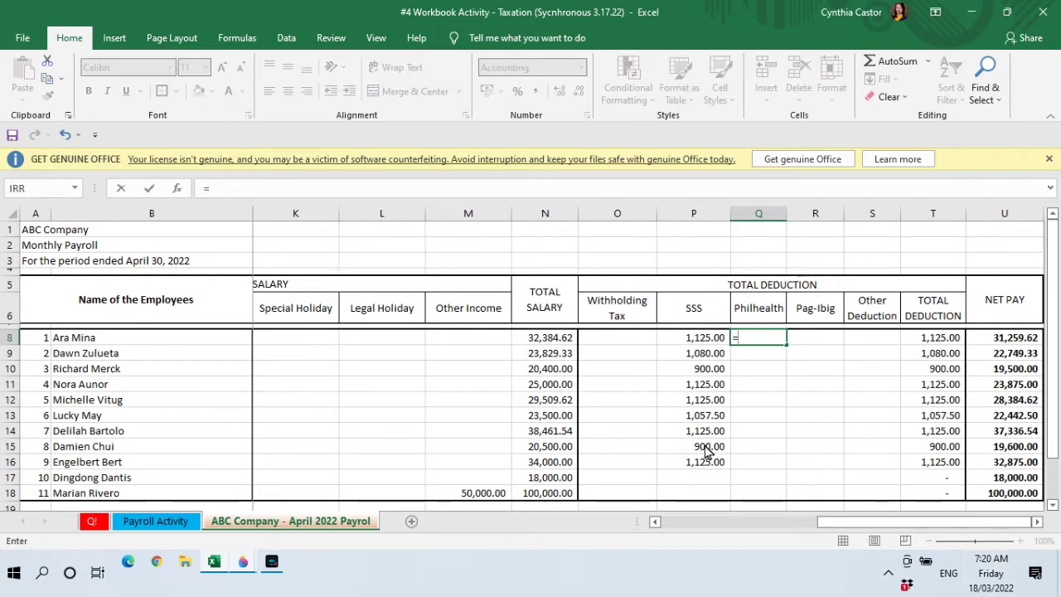
left_click(545, 341)
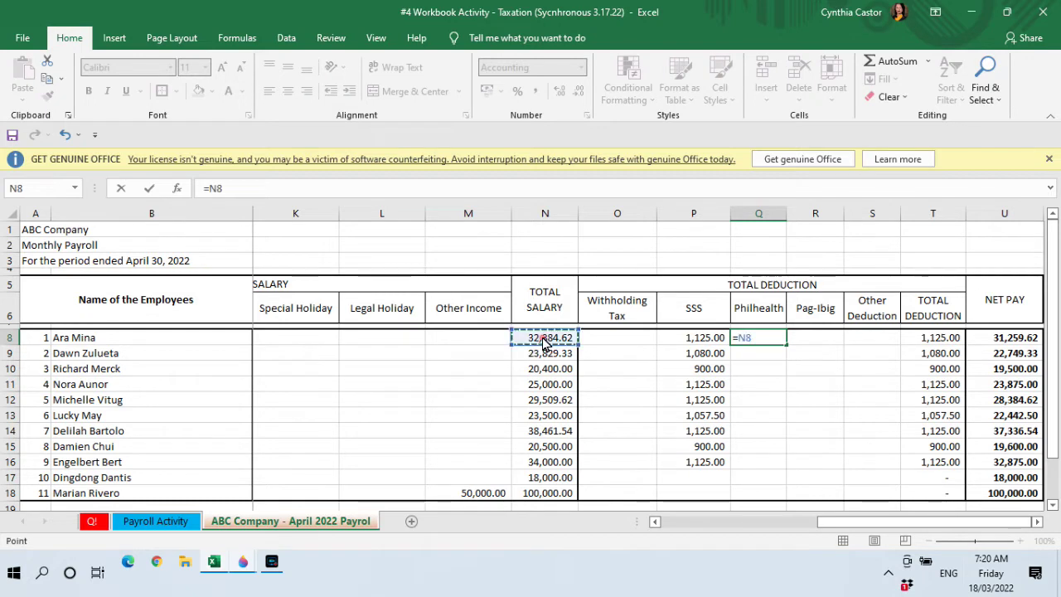
type("*")
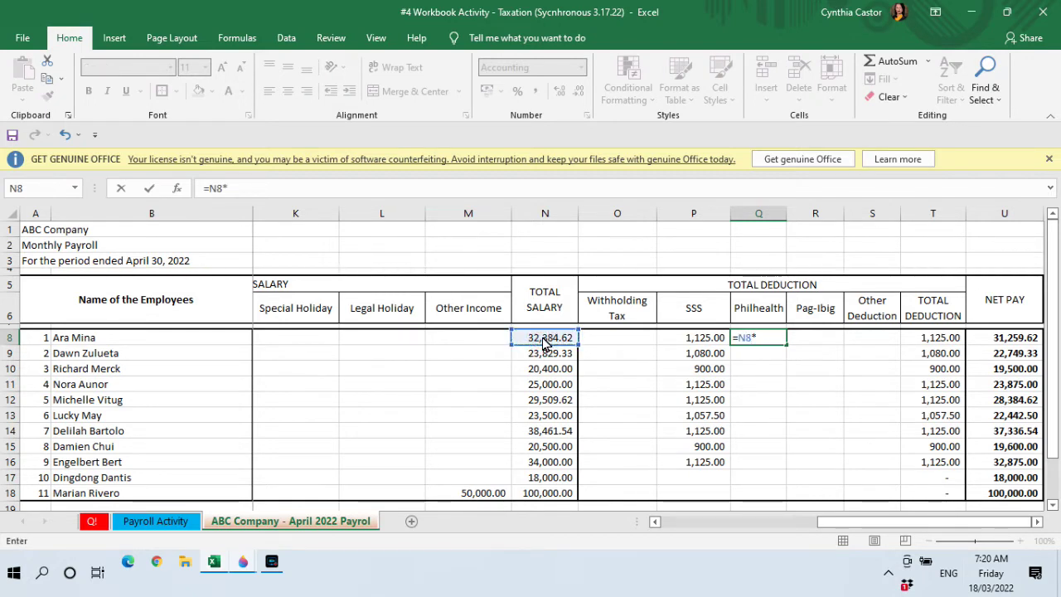
type(".0")
key("Return")
key("Up")
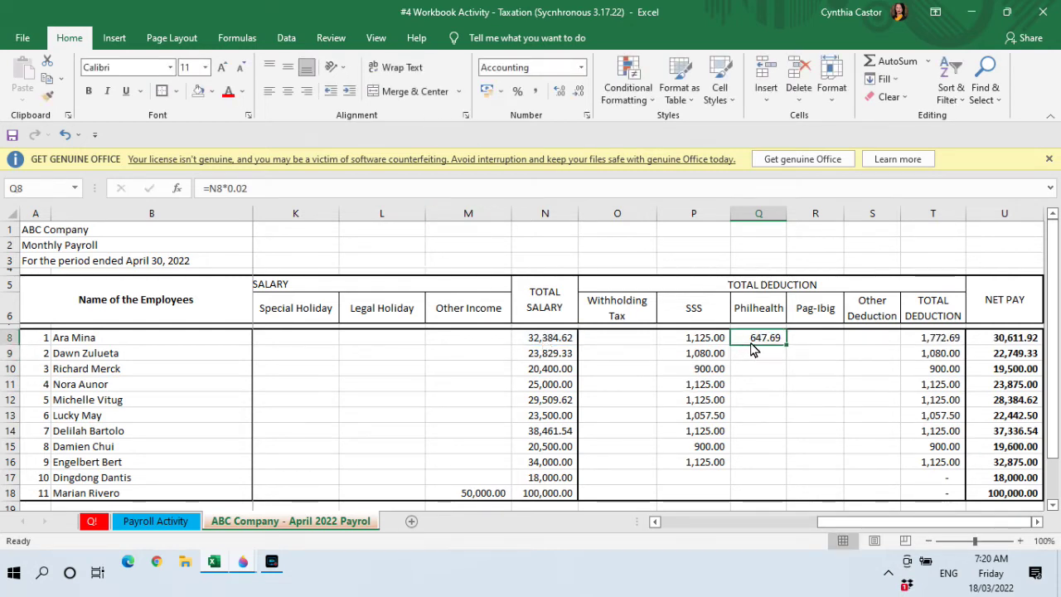
Set the first employee's Pag-Ibig deduction in cell R8 equal to the Philhealth amount with =Q8.
left_click(820, 341)
type("=")
key("Left")
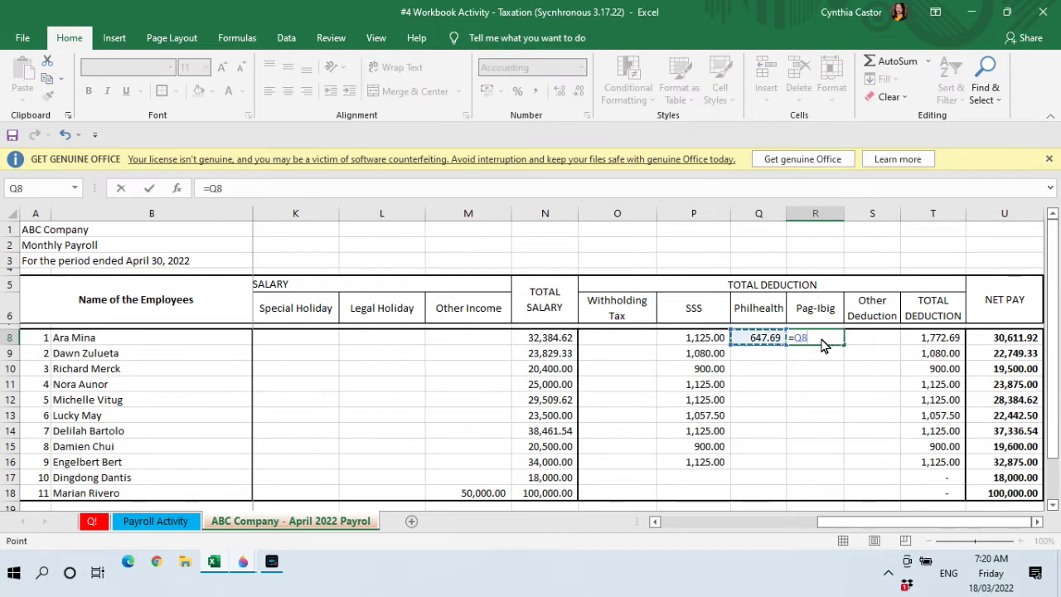
key("Return")
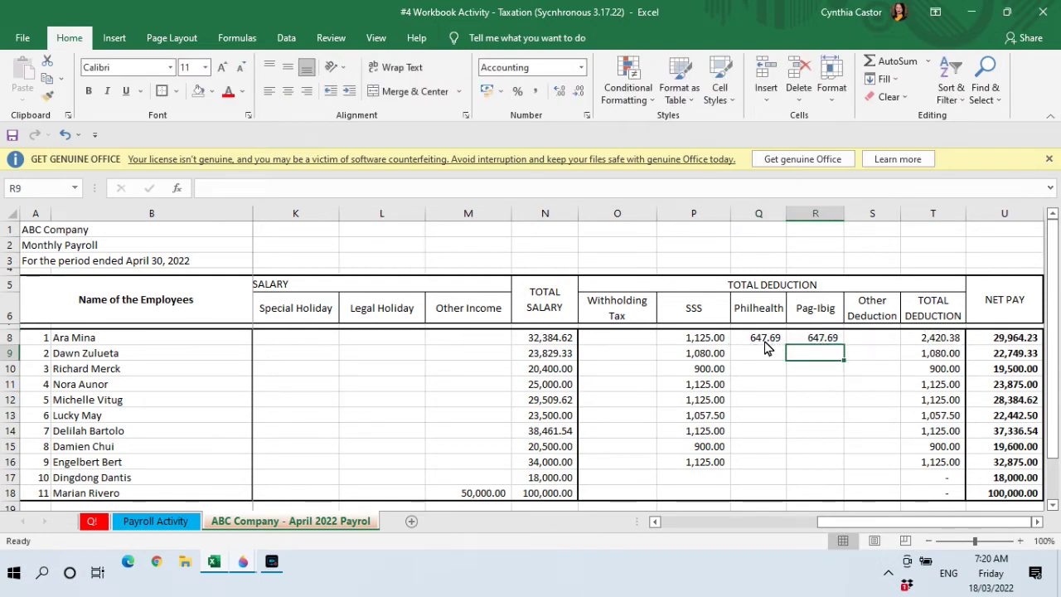
Copy the first employee's Philhealth and Pag-Ibig formulas from Q8:R8 to rows 9 through 17.
left_click(764, 341)
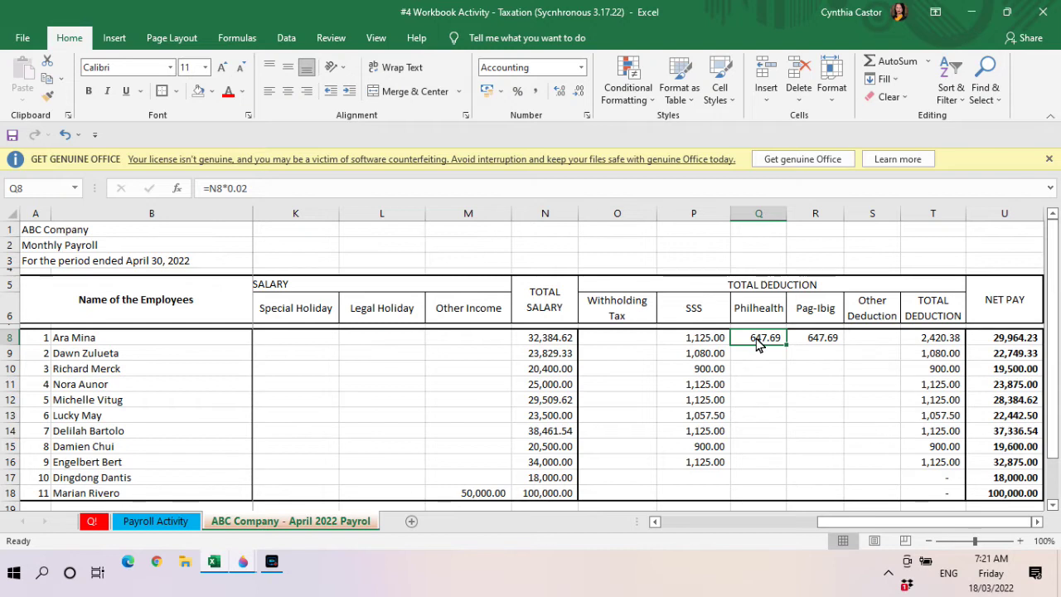
left_click(833, 339)
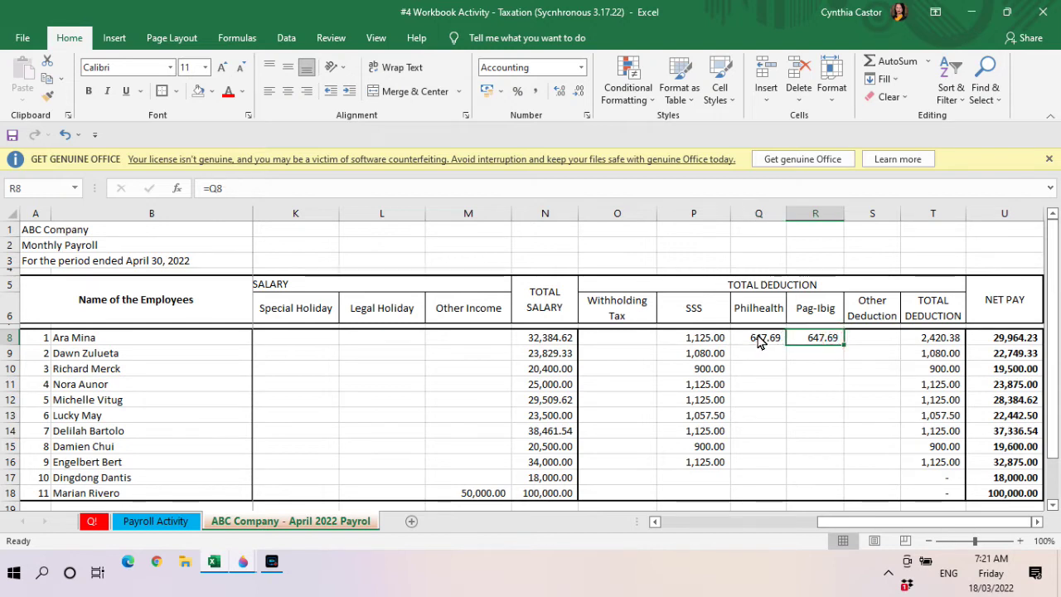
left_click(759, 340)
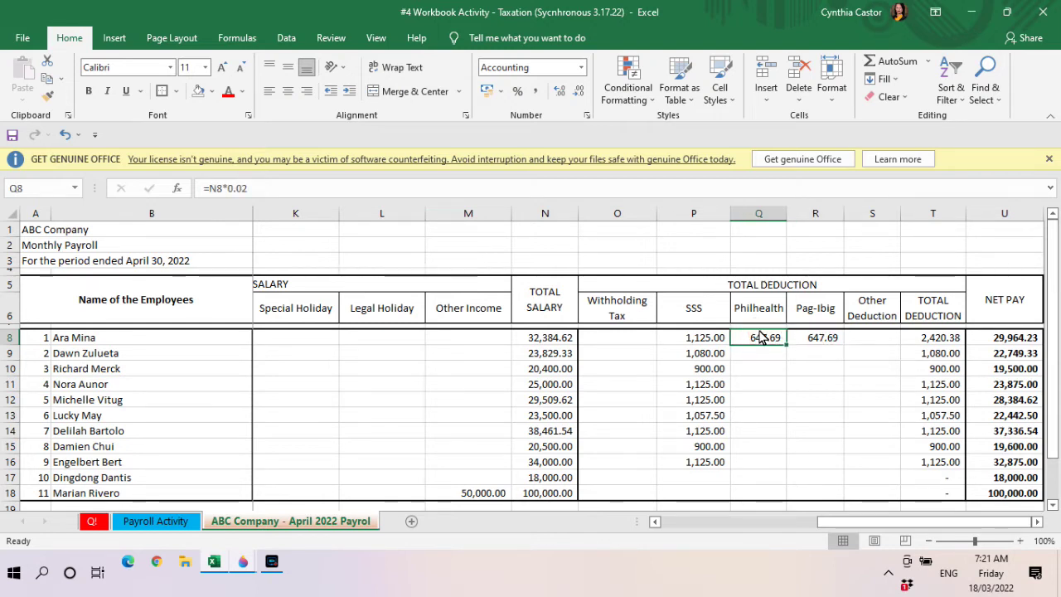
left_click_drag(771, 340, 800, 340)
right_click(801, 339)
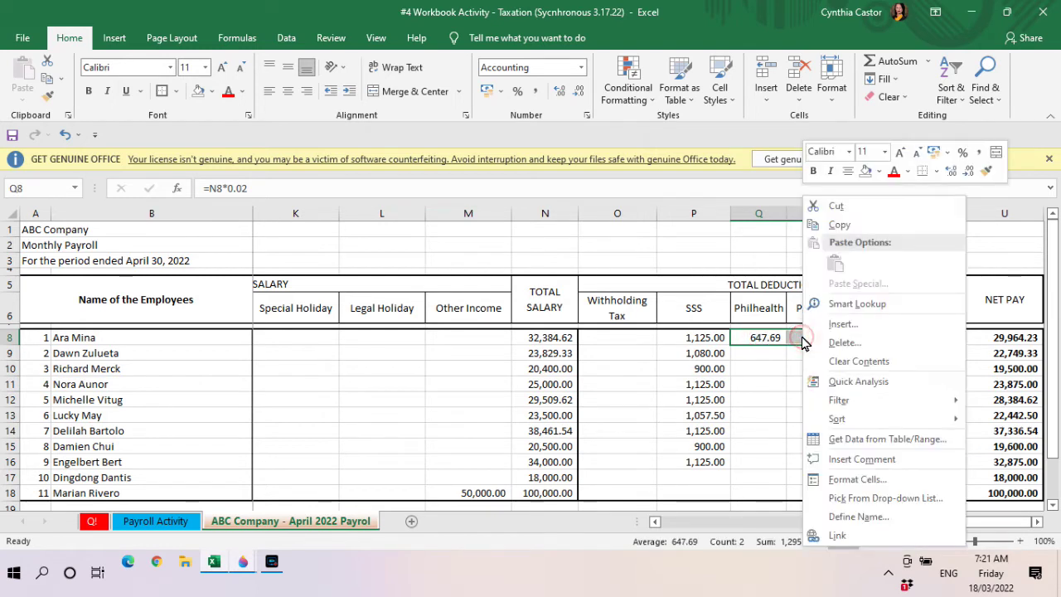
left_click(844, 226)
left_click_drag(756, 354, 767, 483)
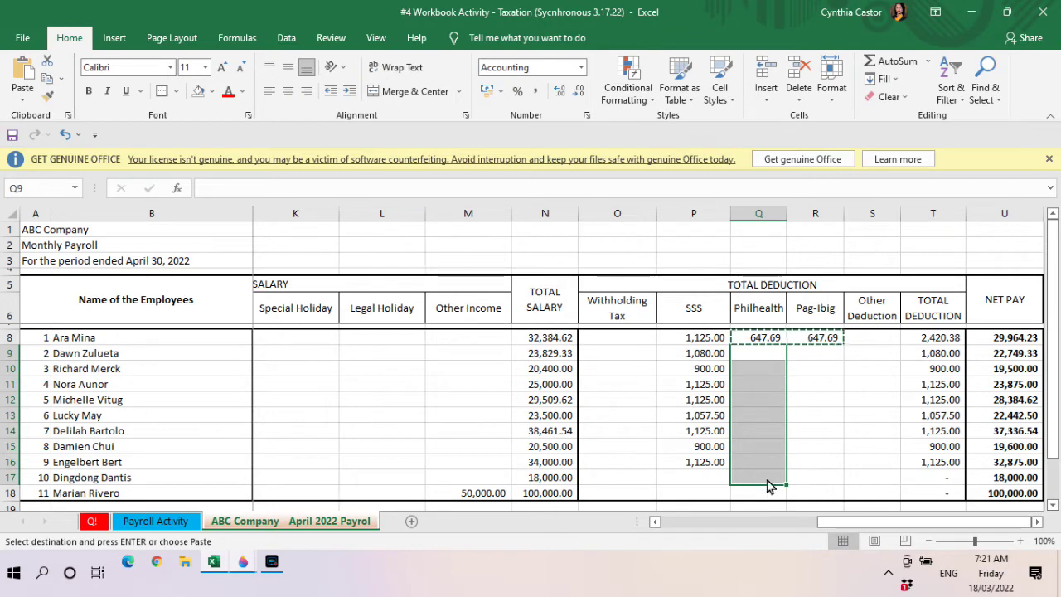
key("Return")
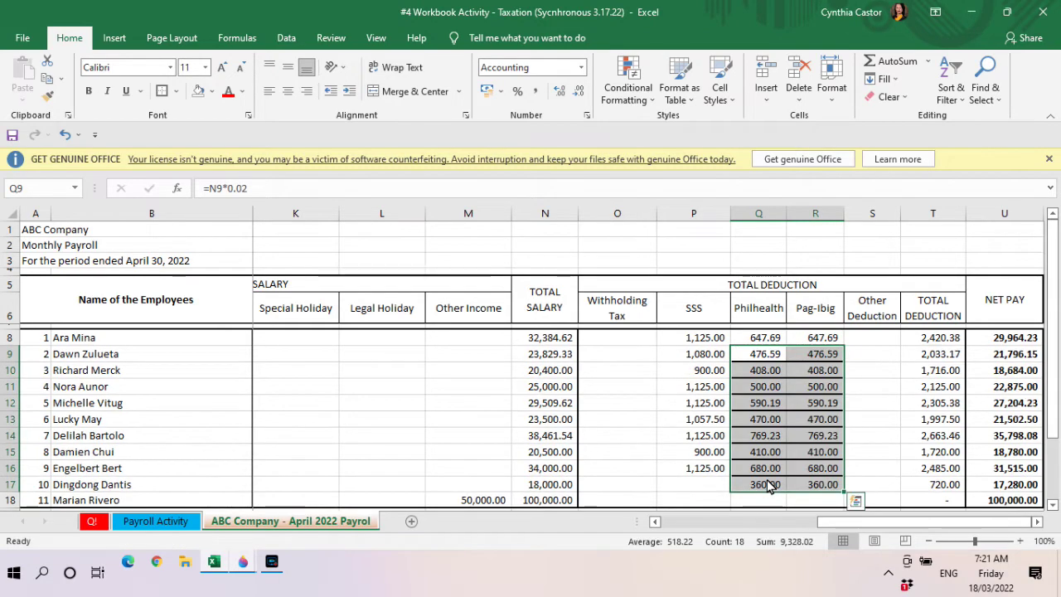
Try all borders on the pasted cells Q9:R17, then set them to No Border.
left_click(175, 91)
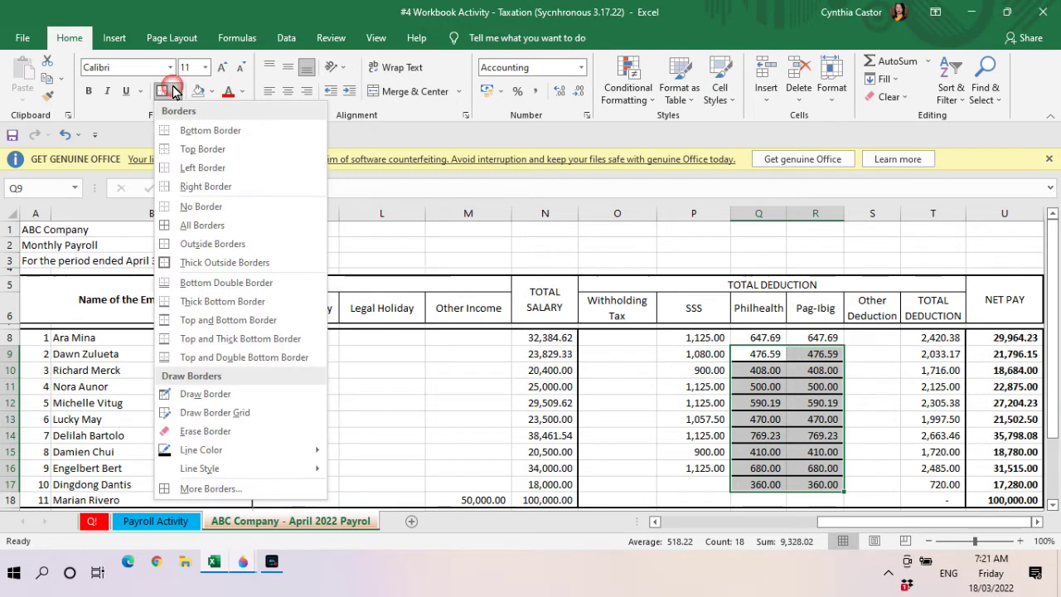
left_click(164, 230)
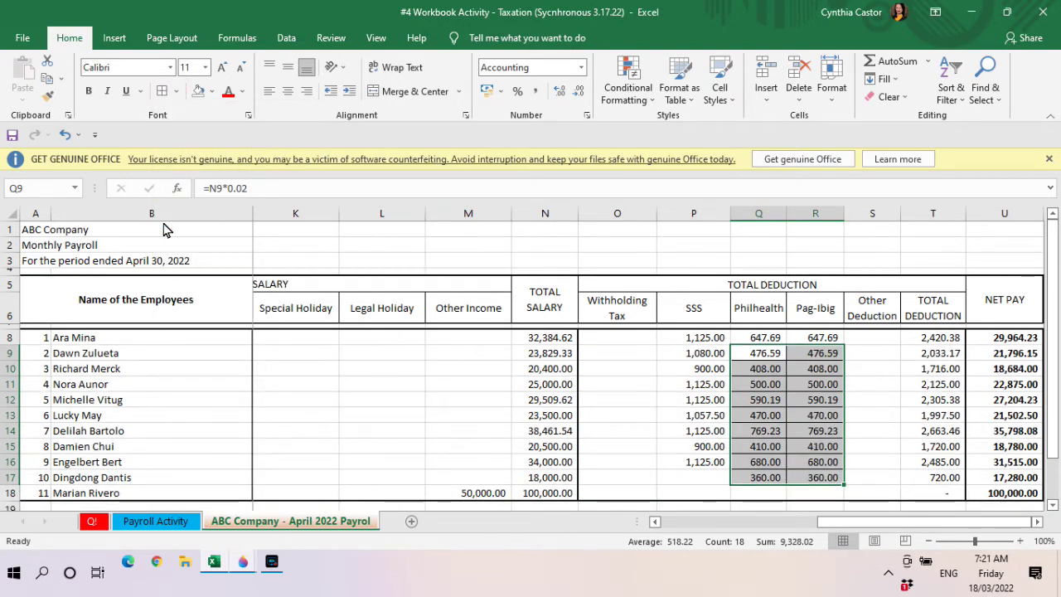
left_click(176, 91)
left_click(162, 207)
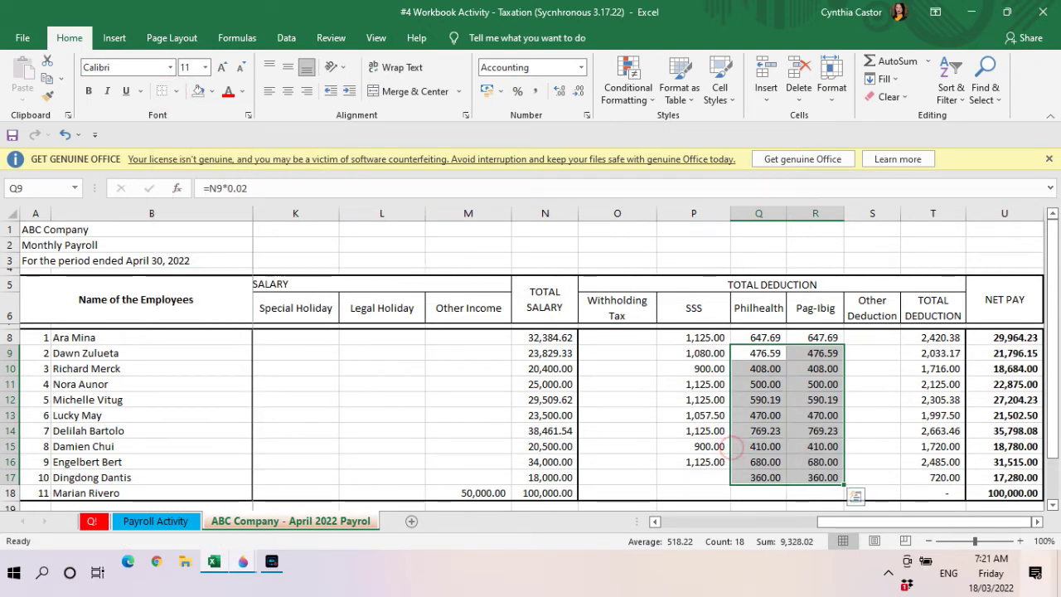
Review the copied Philhealth formulas from cell Q10 down to Q16.
left_click(759, 368)
key("Down")
key("Down")
key("Down")
key("Down")
key("Down")
key("Down")
key("Down")
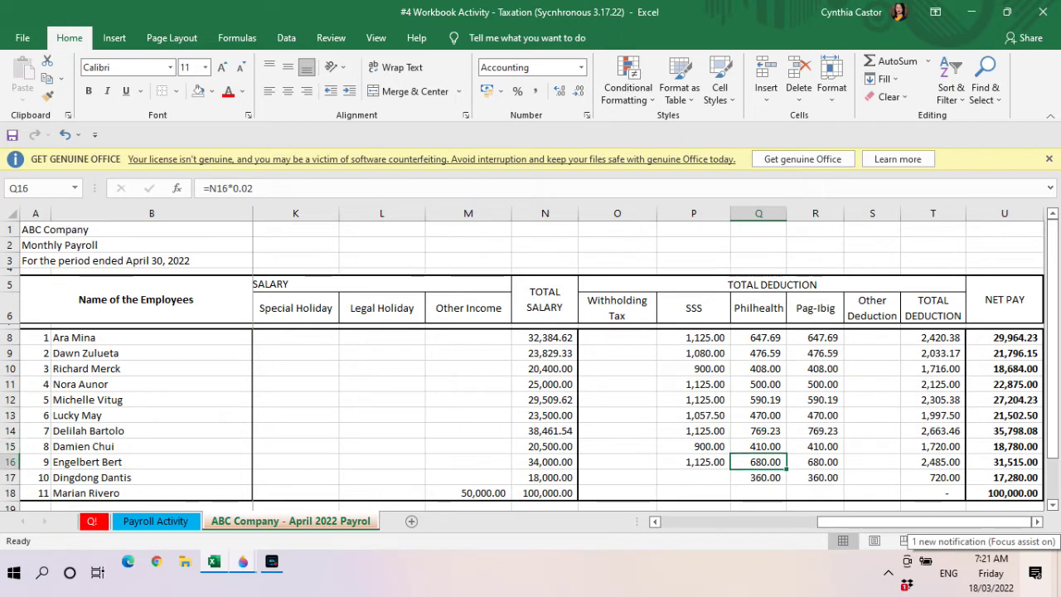
Look up the SSS contribution for an 18,000 salary in the SSS table in Paint 3D and enter 810 in Excel cell P17.
left_click(694, 477)
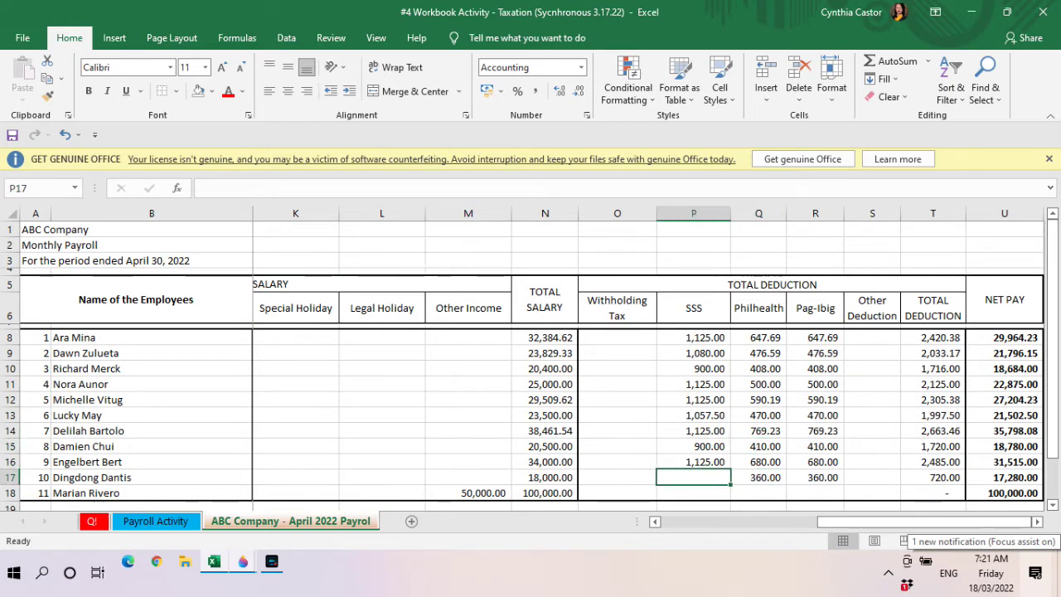
left_click(243, 566)
left_click(223, 506)
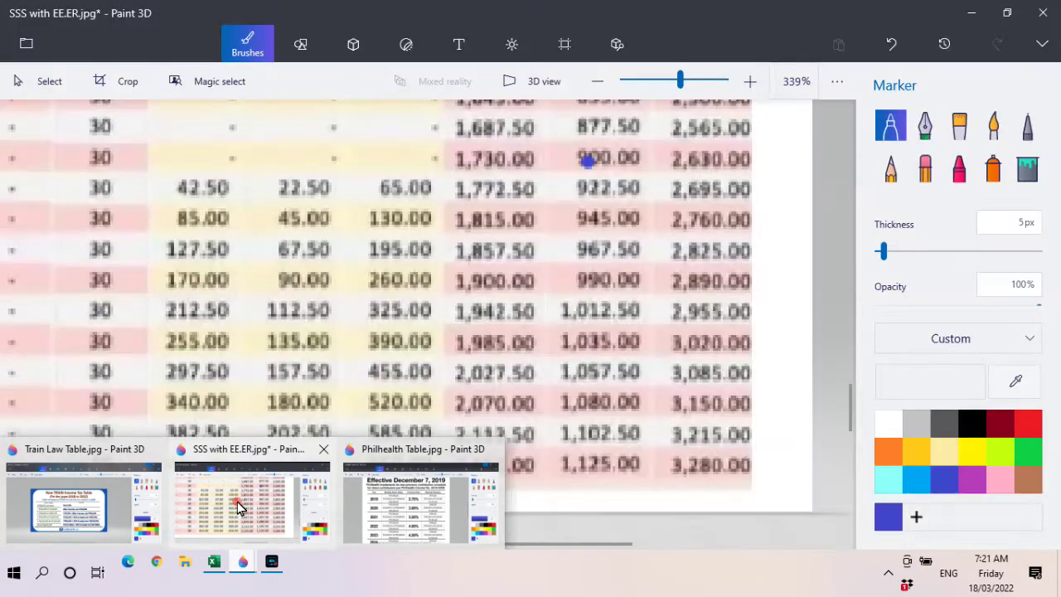
left_click_drag(533, 545, 256, 531)
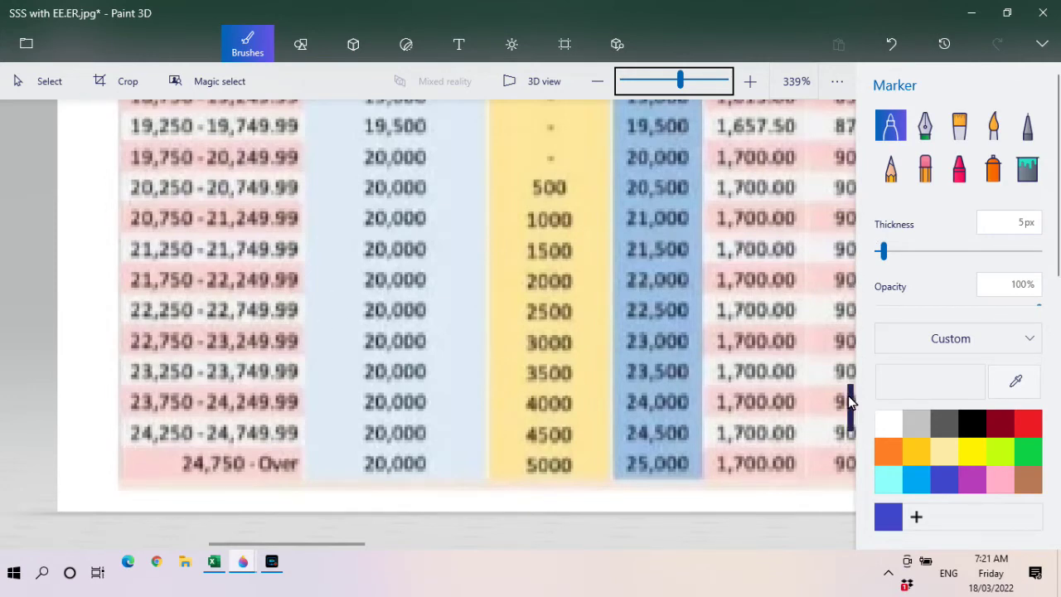
left_click_drag(848, 394, 851, 370)
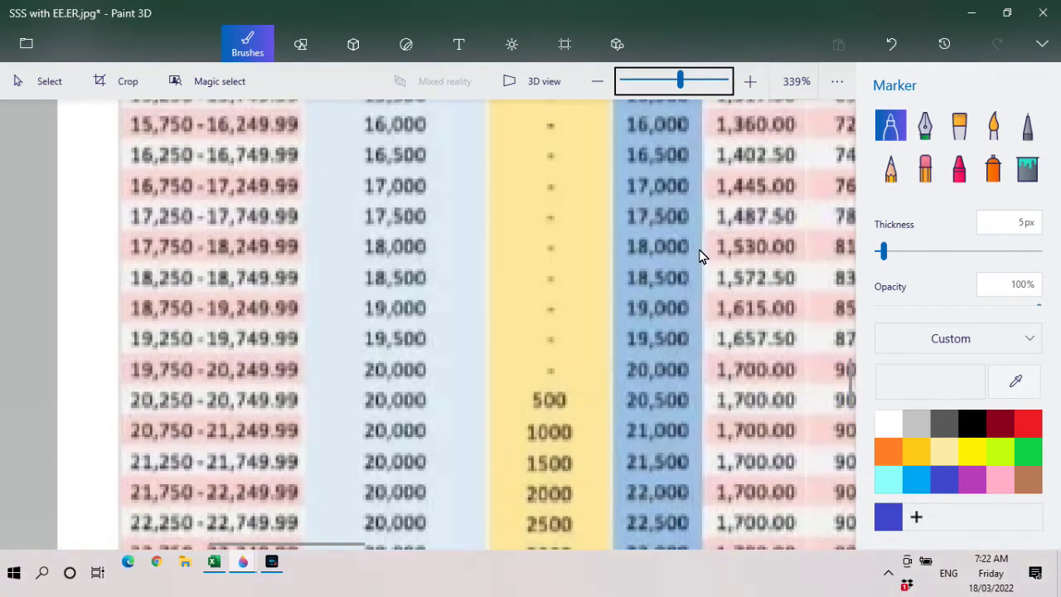
left_click_drag(322, 549, 579, 557)
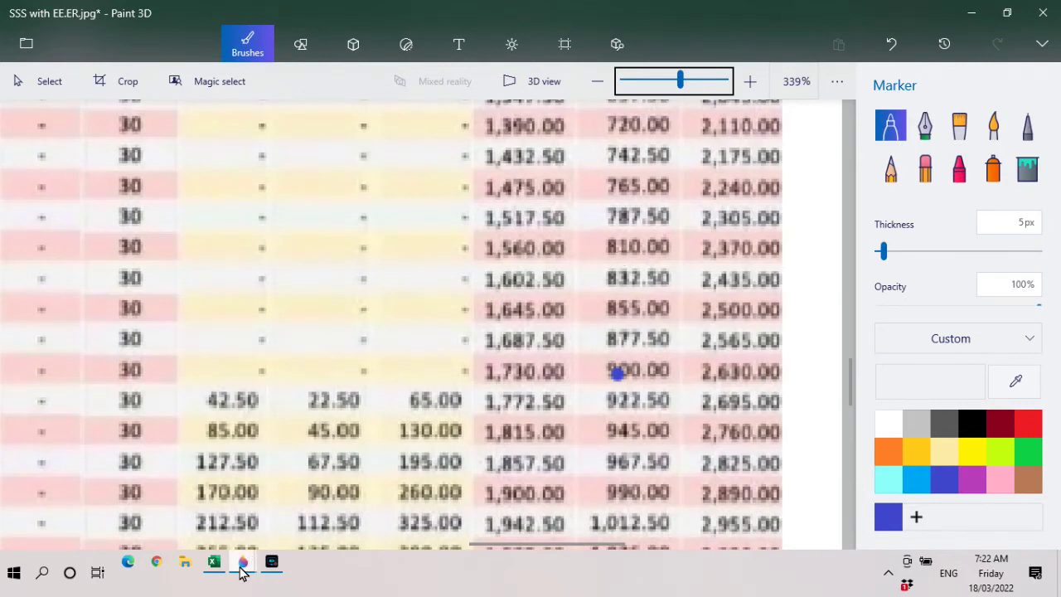
left_click(214, 568)
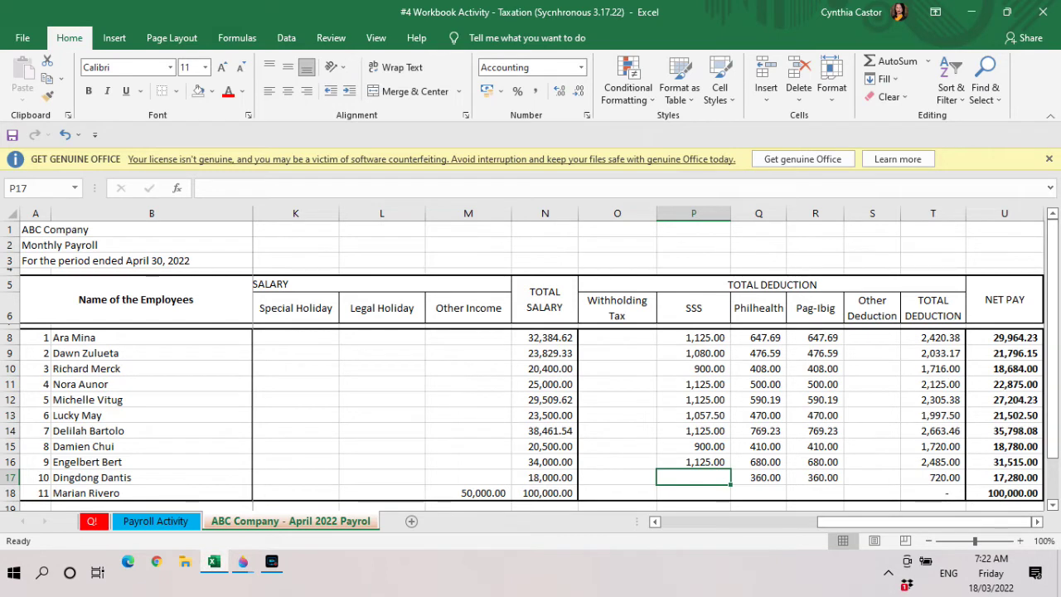
type("810")
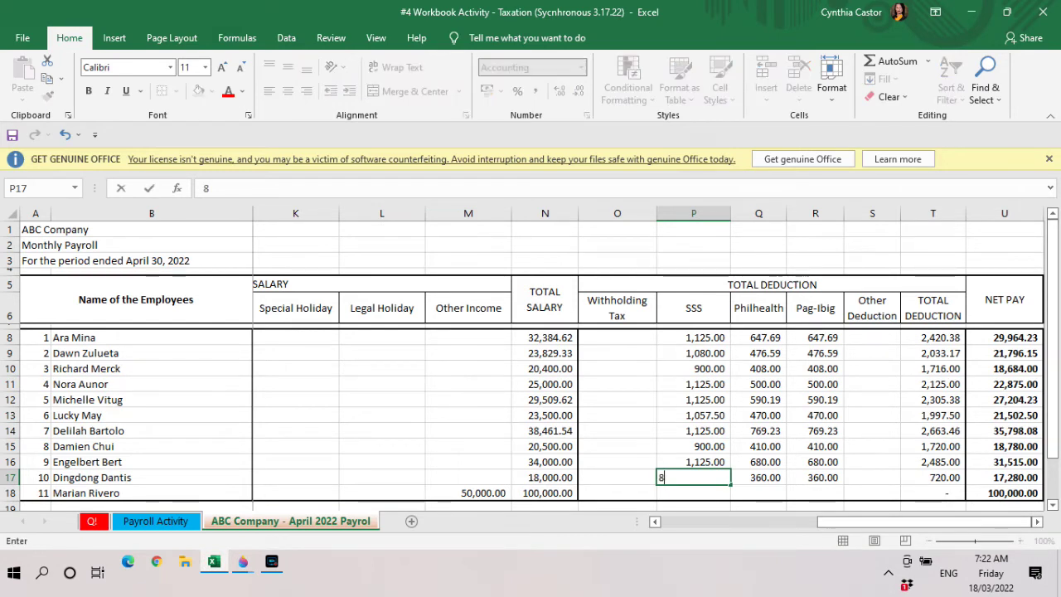
key("Return")
Review the SSS deductions up column P and the first employee's deductions across row 8 to Withholding Tax.
key("Up")
key("Up")
key("Up")
key("Up")
key("Up")
key("Up")
key("Up")
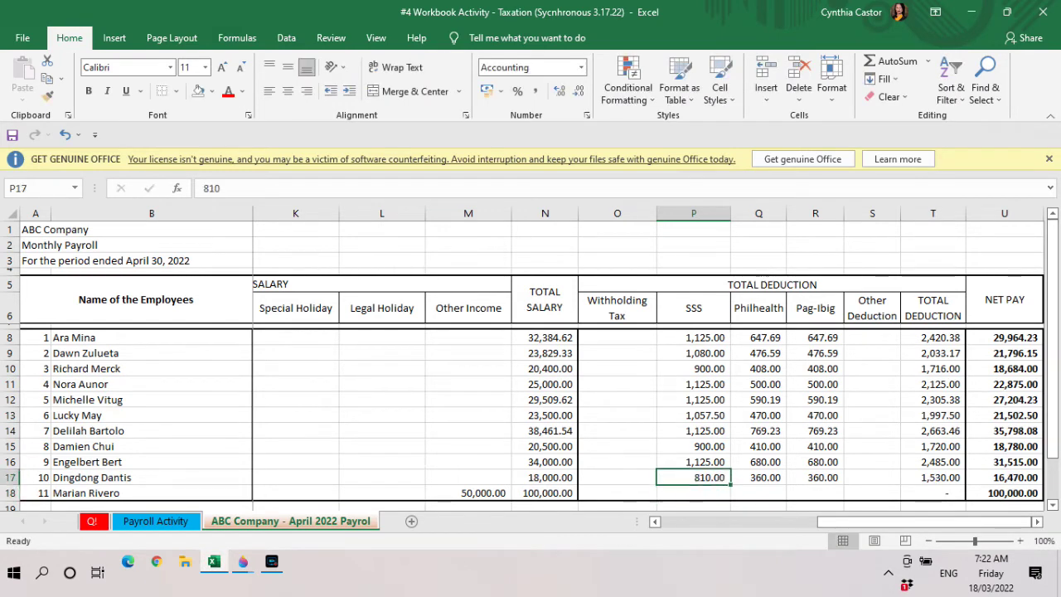
key("Up")
key("Up")
key("Up")
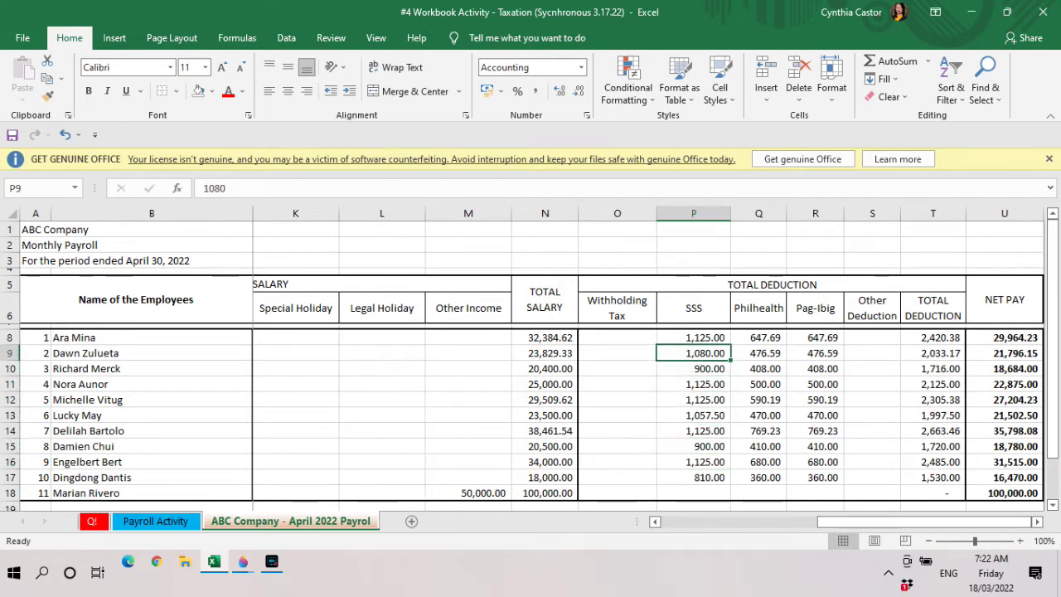
key("Right")
key("Right")
key("Right")
key("Left")
key("Left")
key("Left")
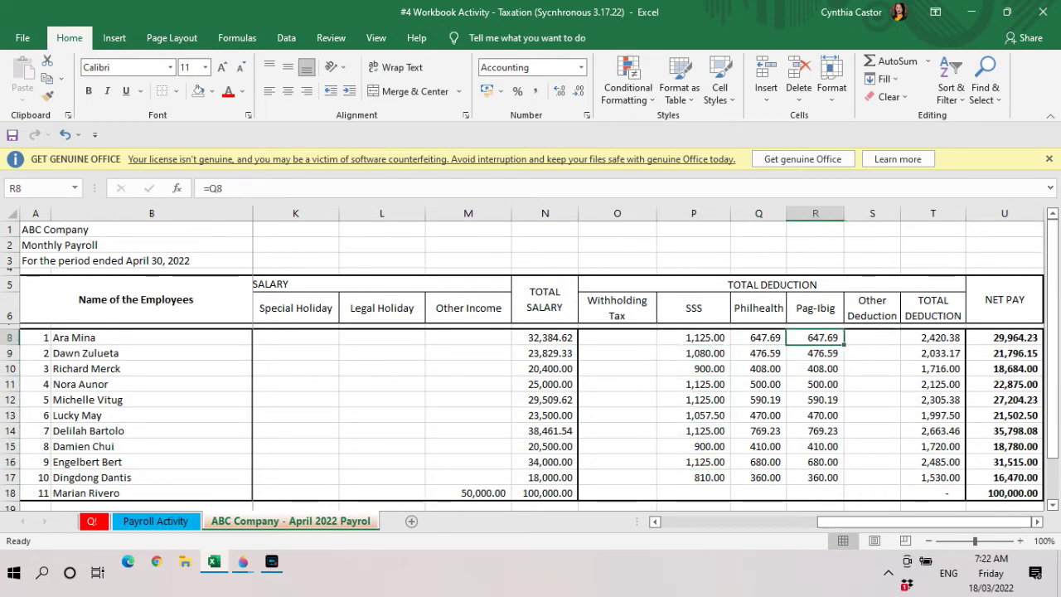
key("Left")
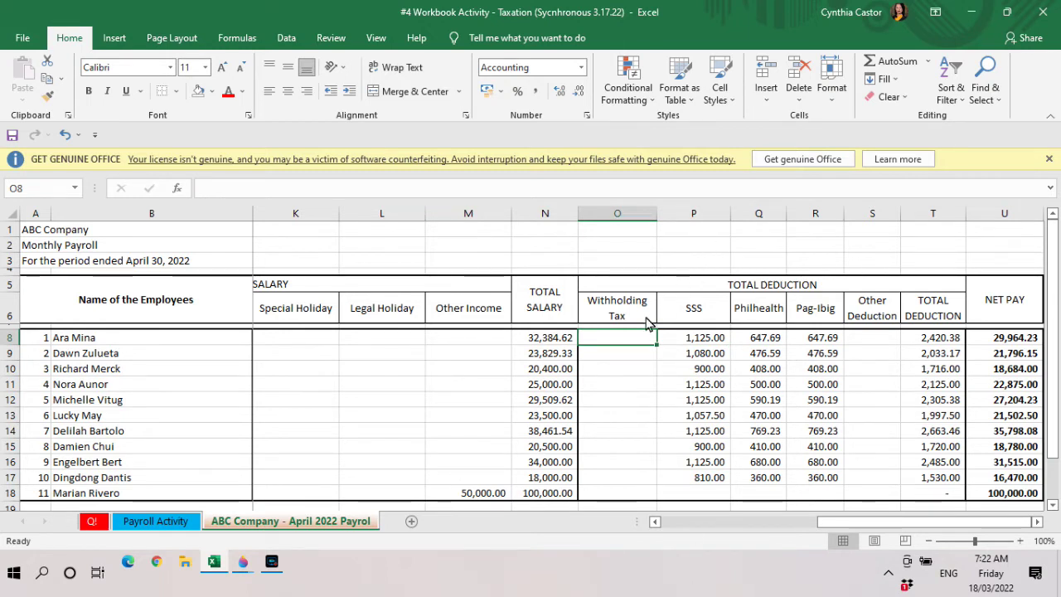
Insert a blank column O between Total Salary and Withholding Tax and select its cell in row 8.
left_click(614, 219)
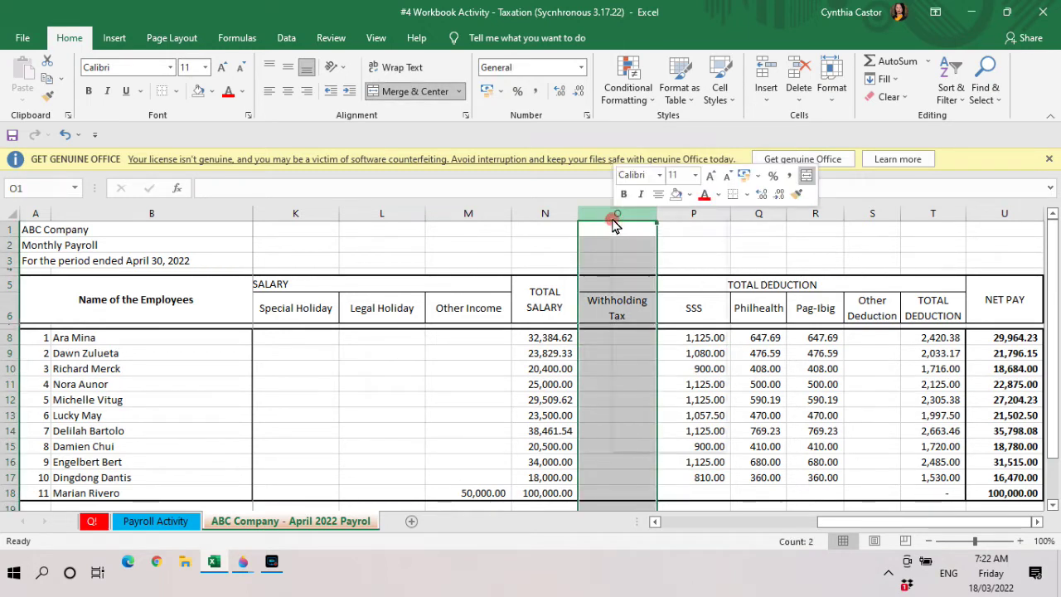
right_click(613, 219)
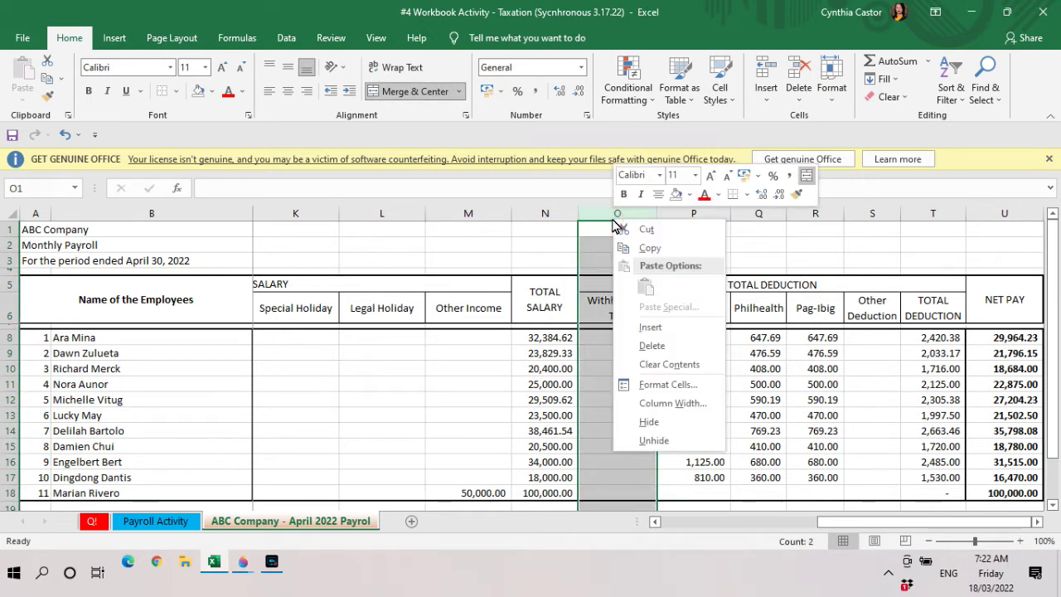
left_click(651, 328)
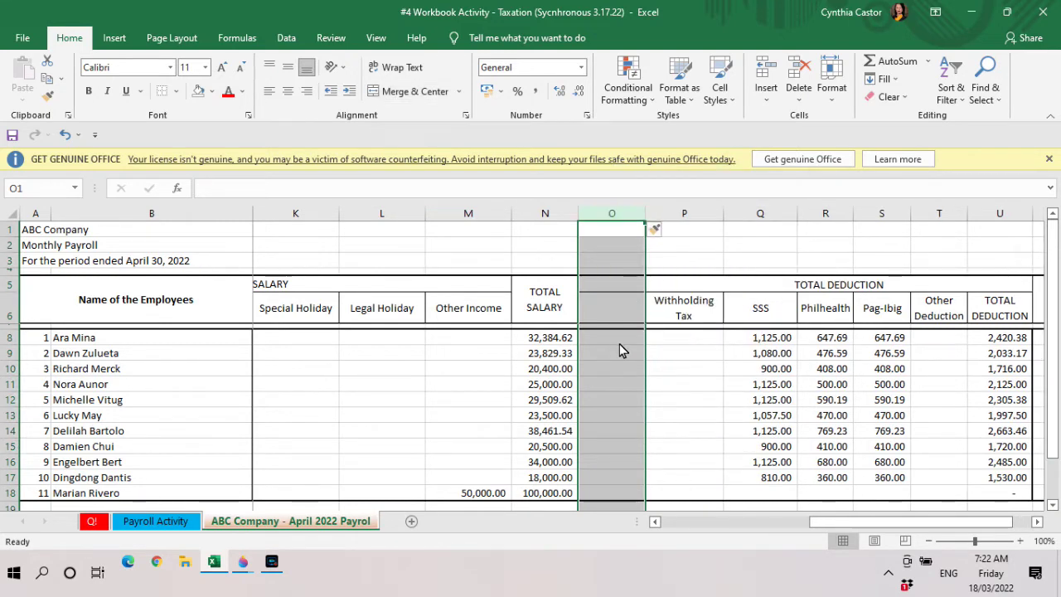
left_click(615, 338)
key("Right")
left_click(612, 337)
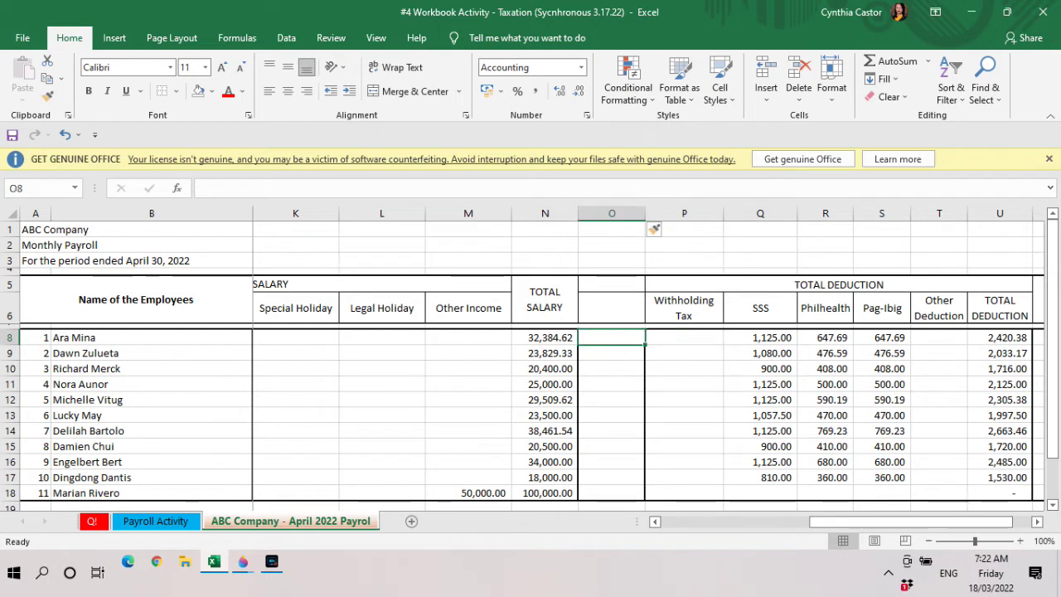
Examine the first employee's total salary and the SSS, Philhealth and Pag-Ibig deductions across row 8.
key("Left")
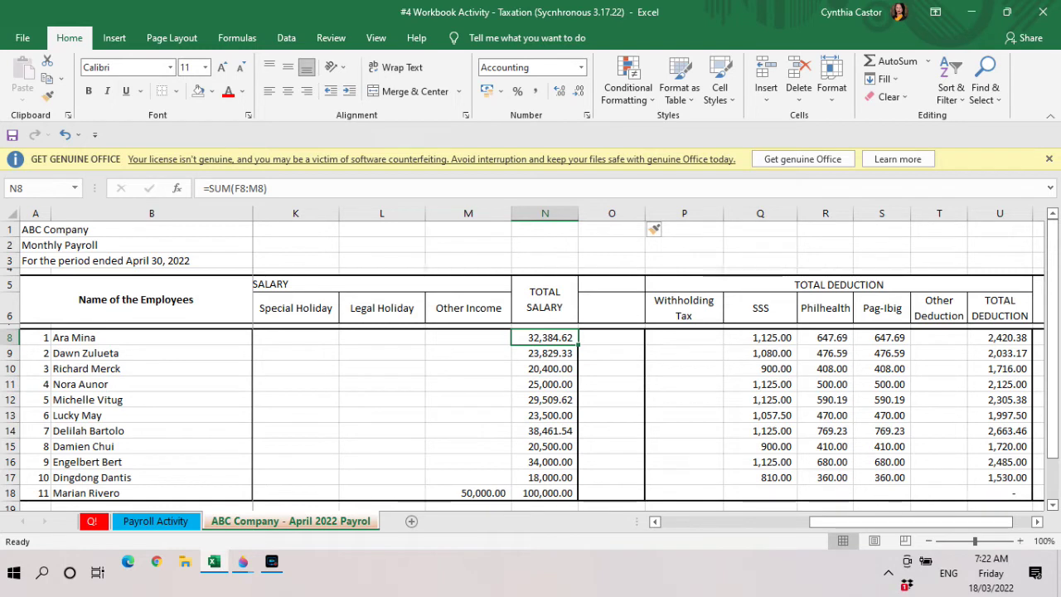
key("Right")
key("Right")
key("Right")
key("Right")
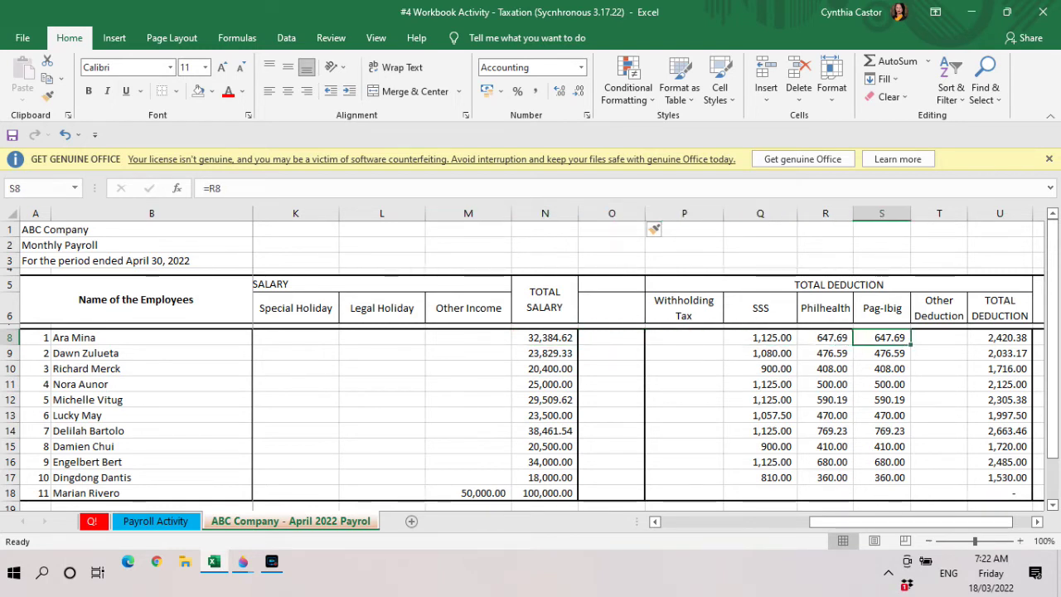
key("Left")
key("Left")
key("Left")
key("Left")
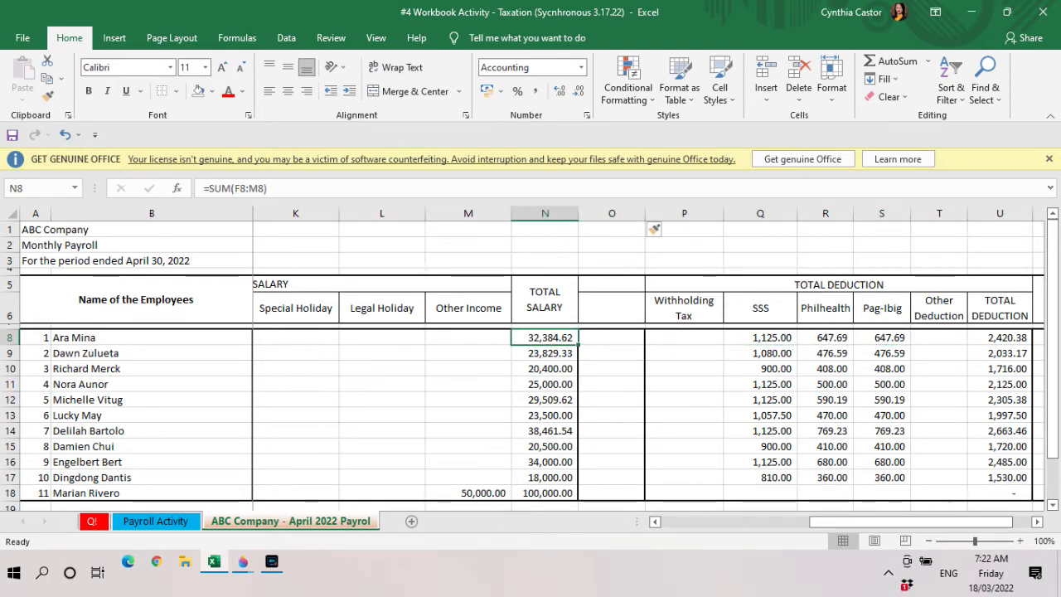
key("Right")
key("Right")
key("Right")
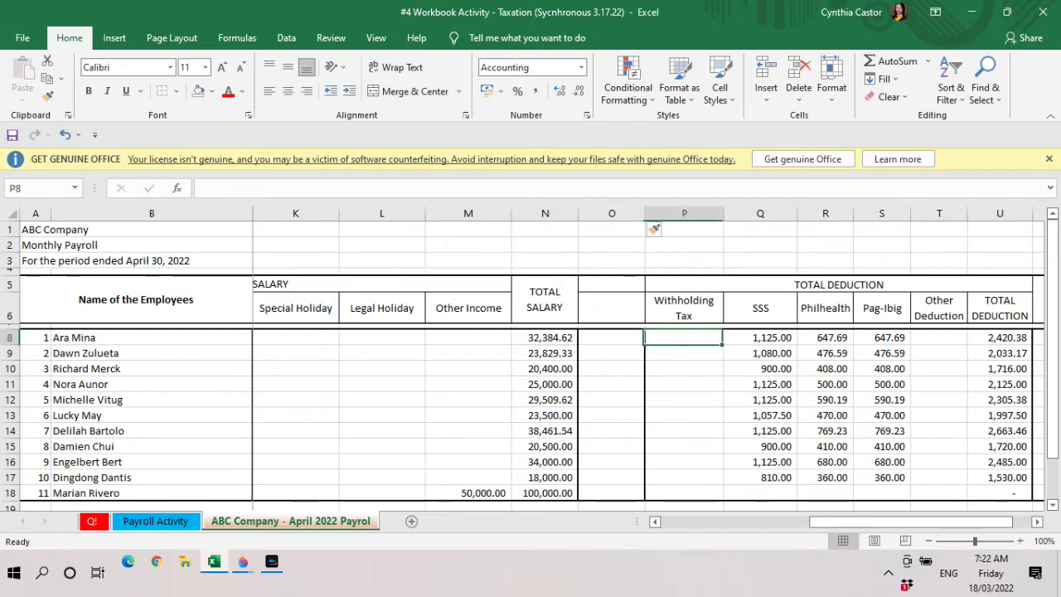
key("Right")
key("Right")
key("Left")
key("Left")
key("Left")
key("Left")
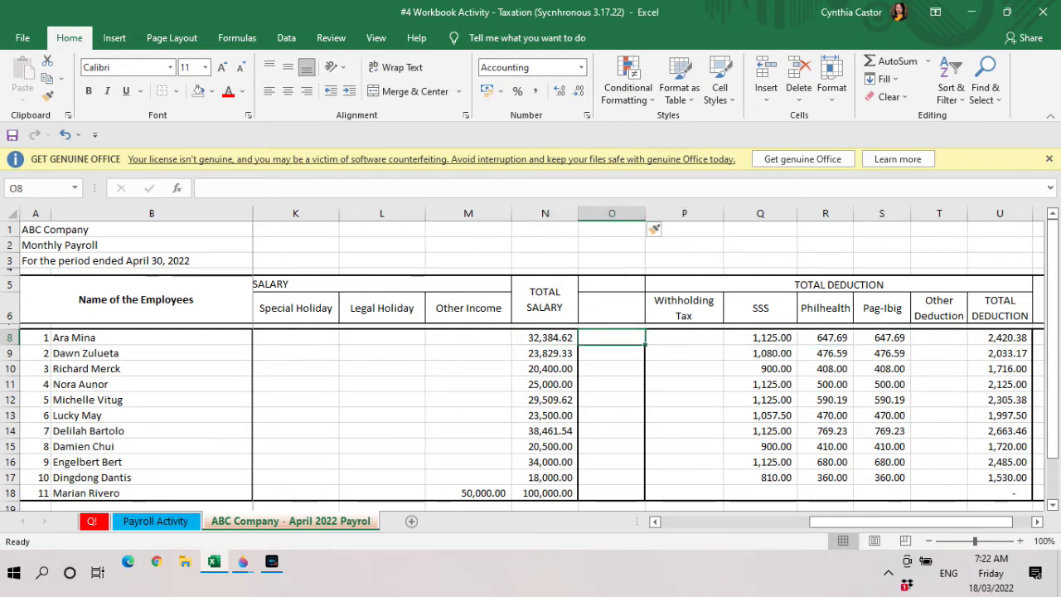
Enter the formula =N8-(Q8+R8+S8) in O8 to subtract the SSS, Philhealth and Pag-Ibig contributions from the first employee's total salary.
type("=")
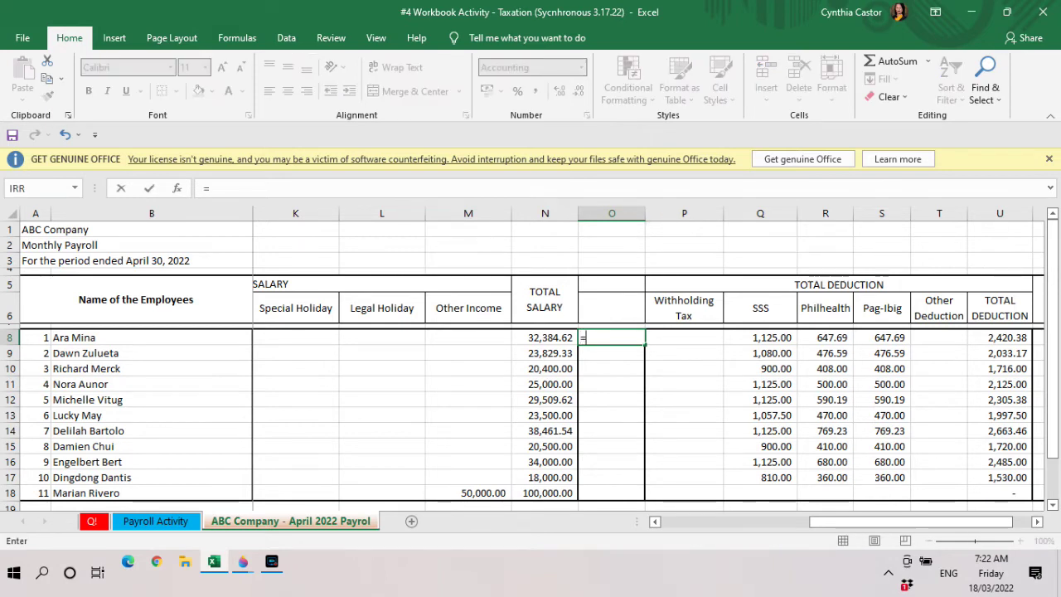
left_click(549, 340)
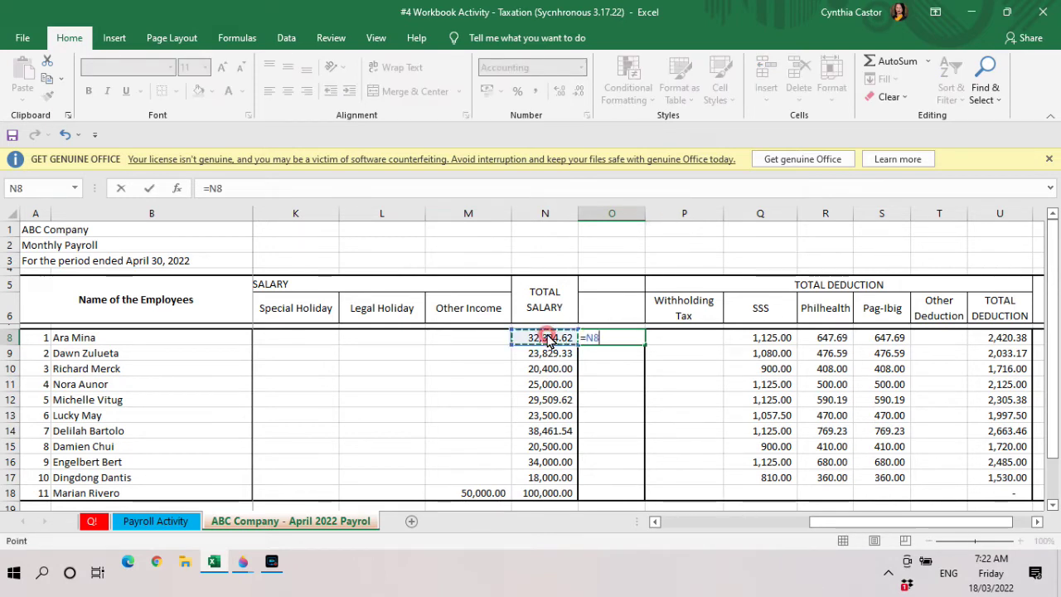
type("-")
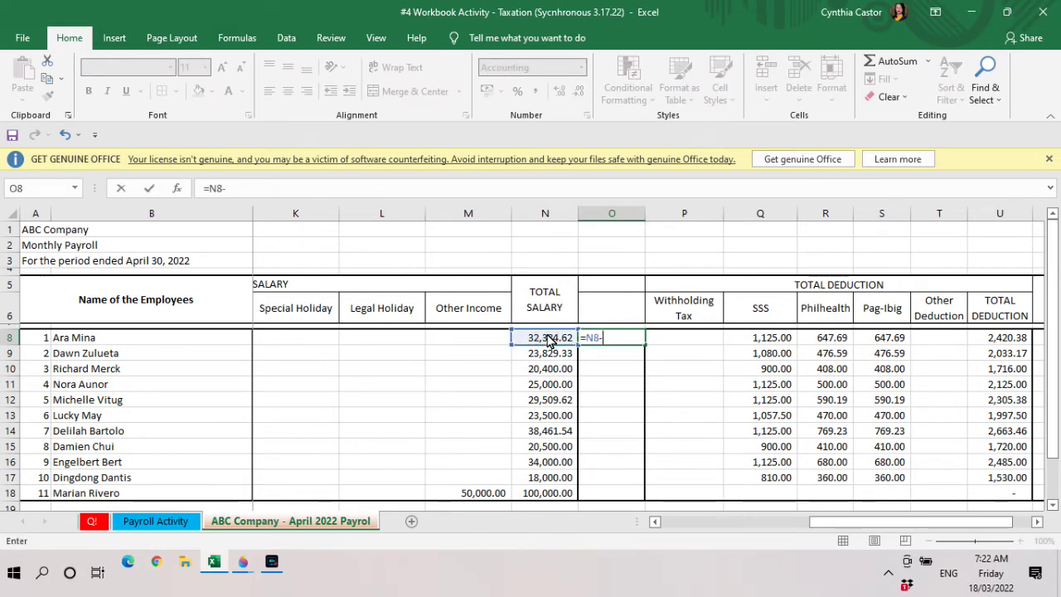
left_click(779, 340)
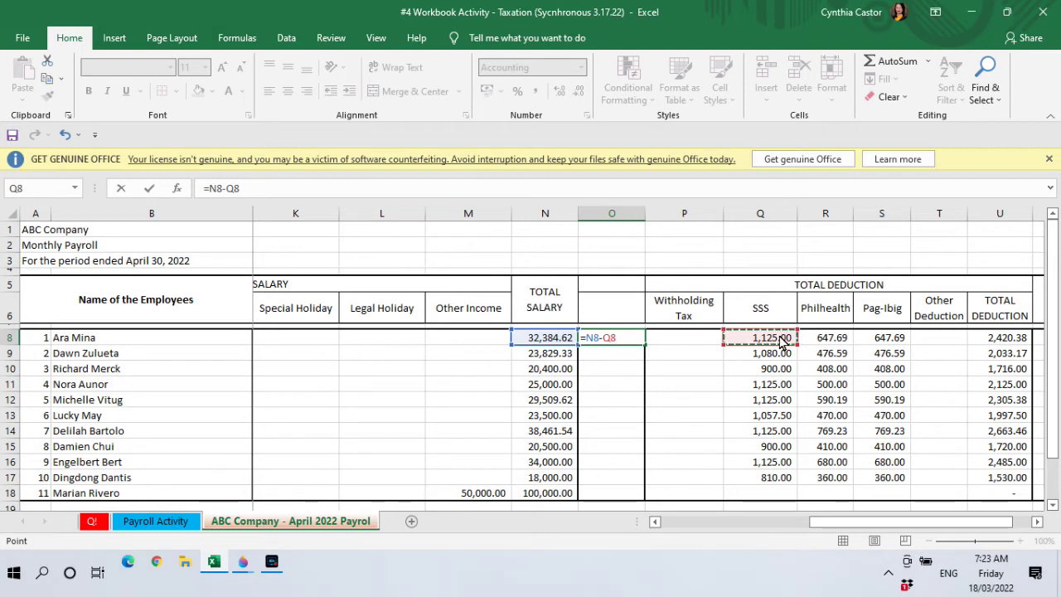
type("+")
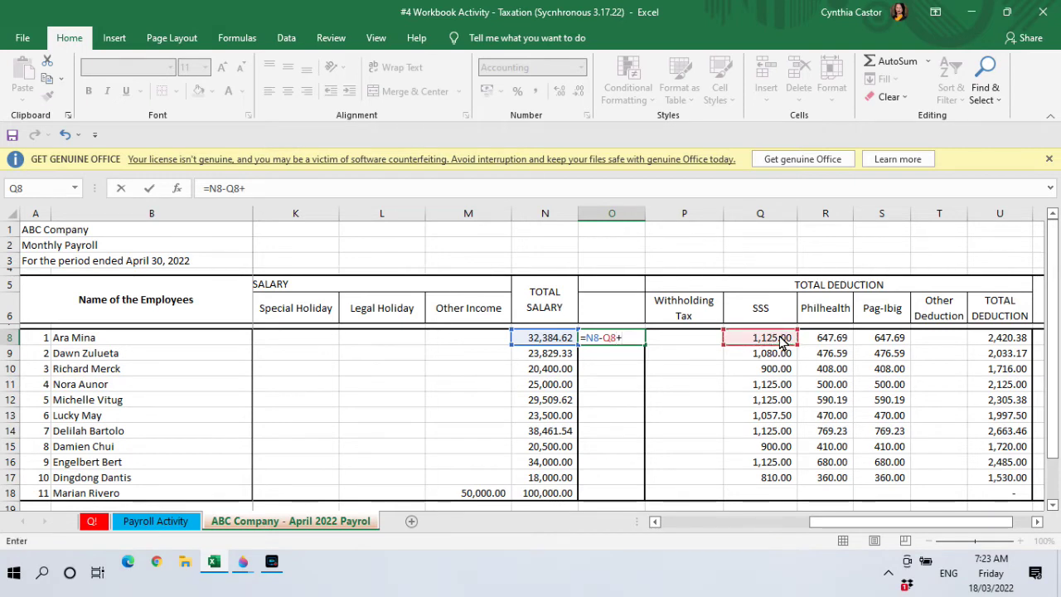
left_click(837, 346)
type("+")
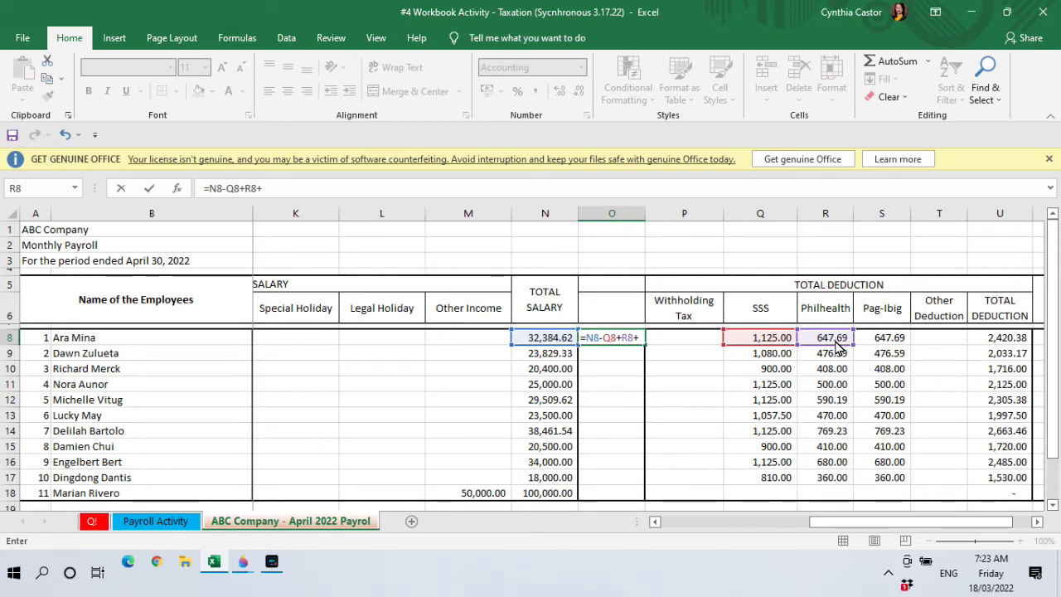
left_click(888, 346)
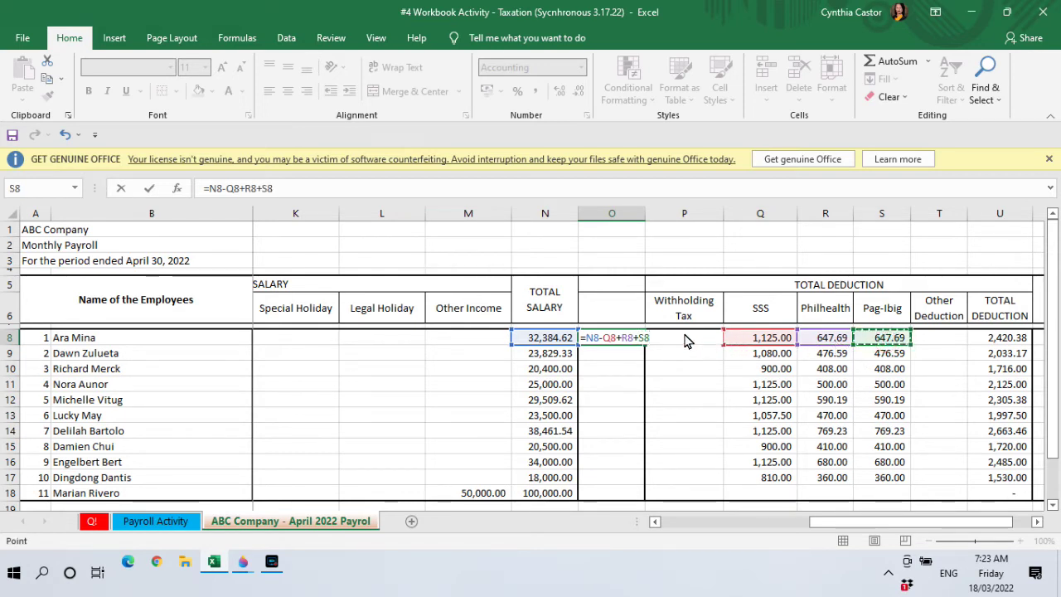
type(")")
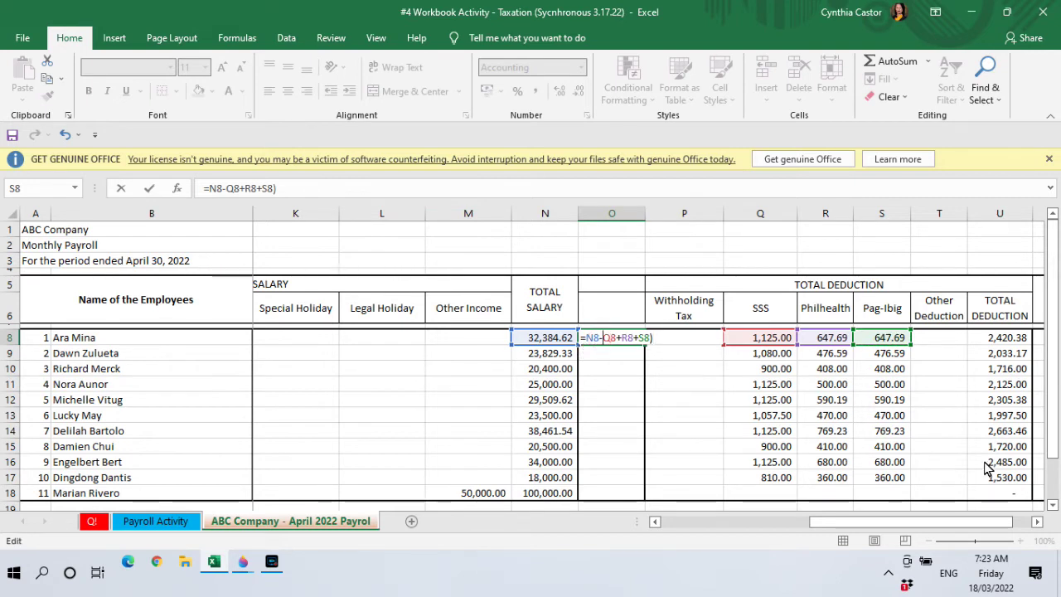
type("(")
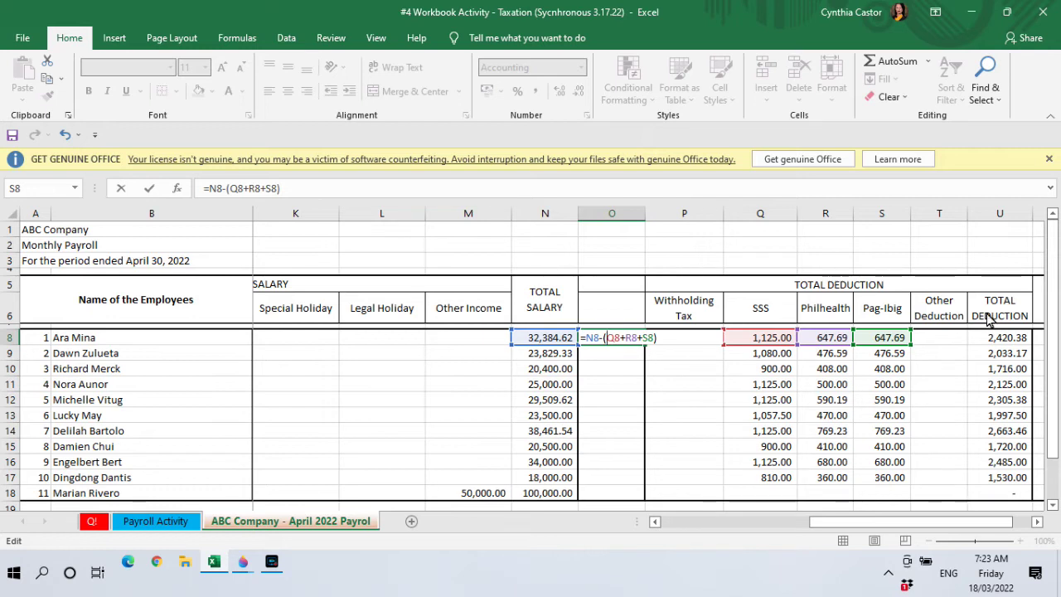
left_click(661, 338)
key("ctrl+Return")
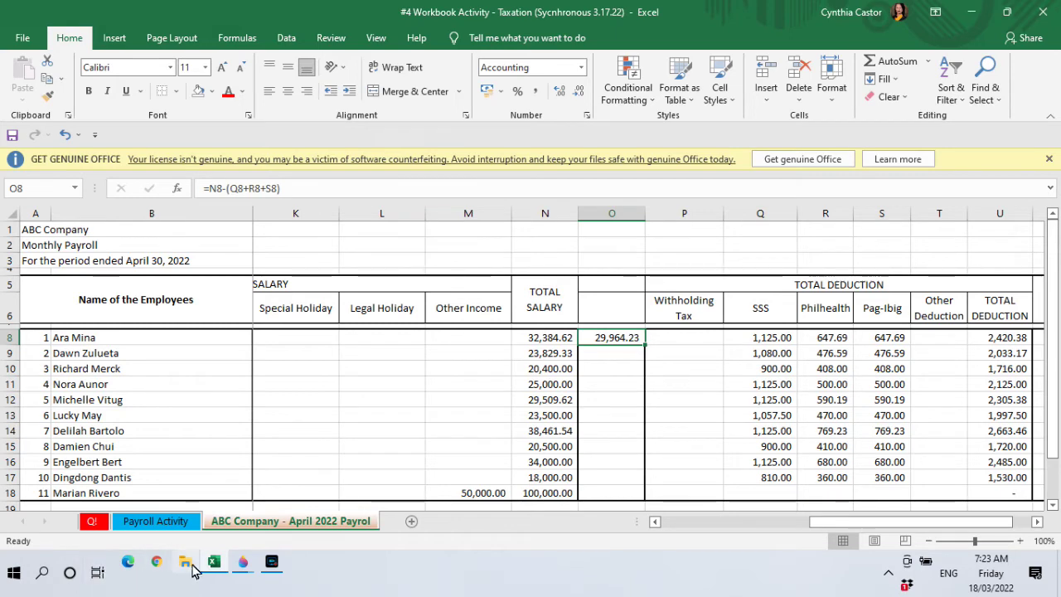
Examine the TRAIN income tax table in Paint 3D and the Payroll Activity sheet, returning to the April 2022 payroll sheet in Excel.
mouse_move(241, 567)
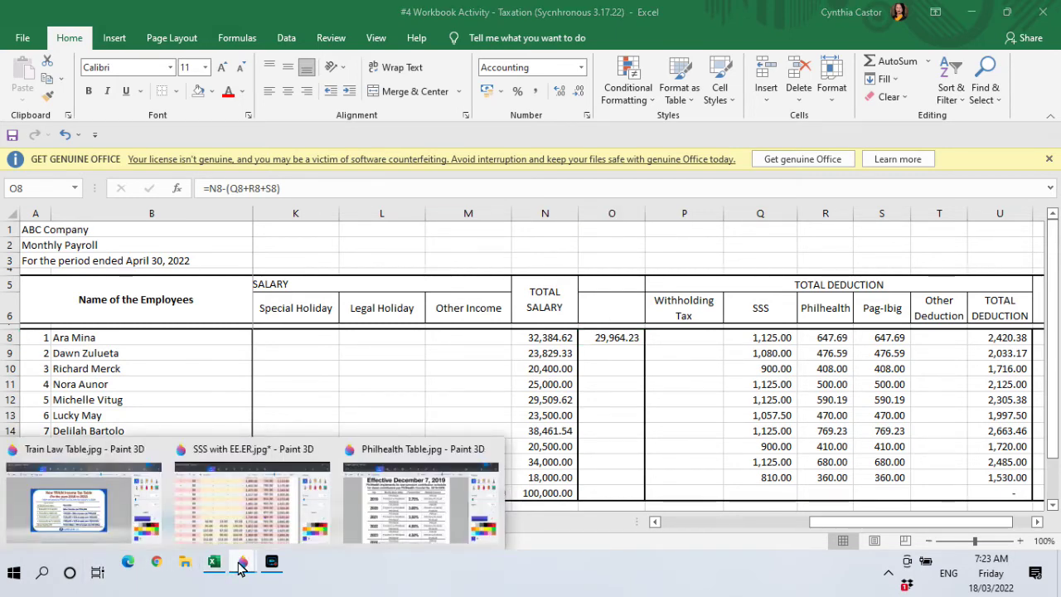
left_click(68, 518)
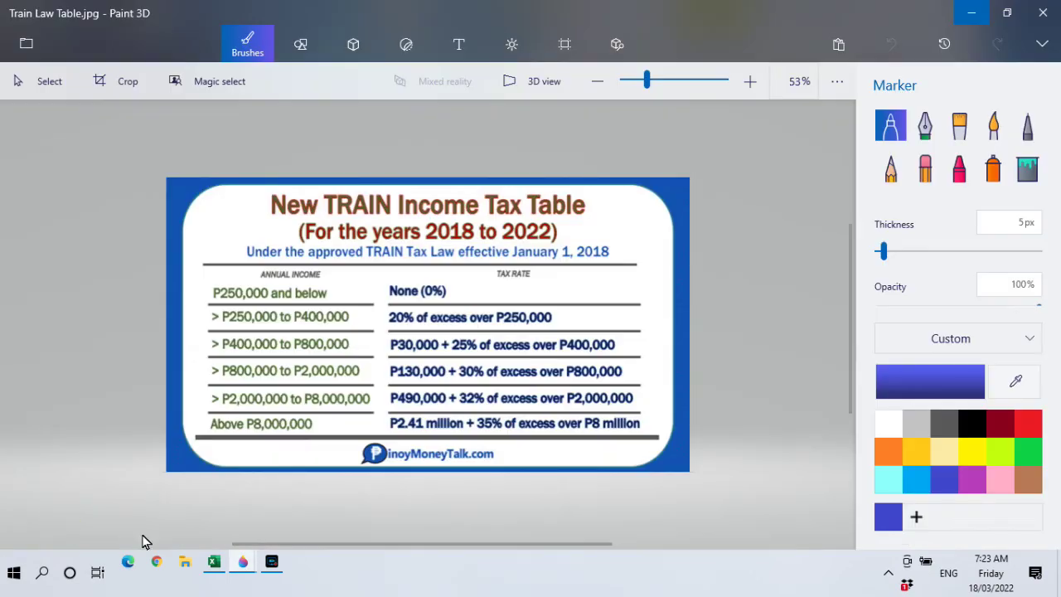
left_click(214, 572)
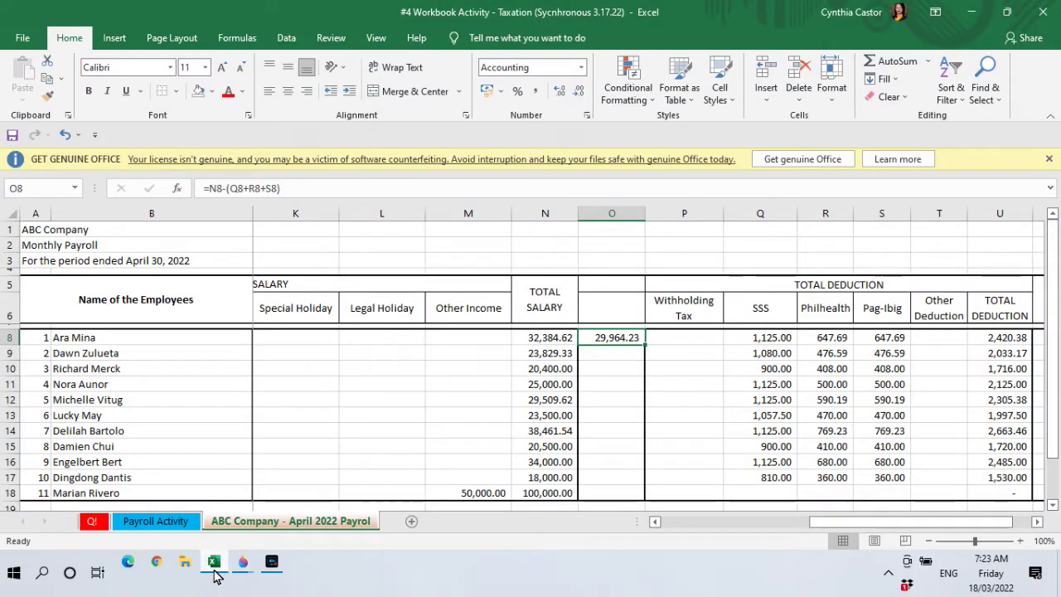
left_click(313, 358)
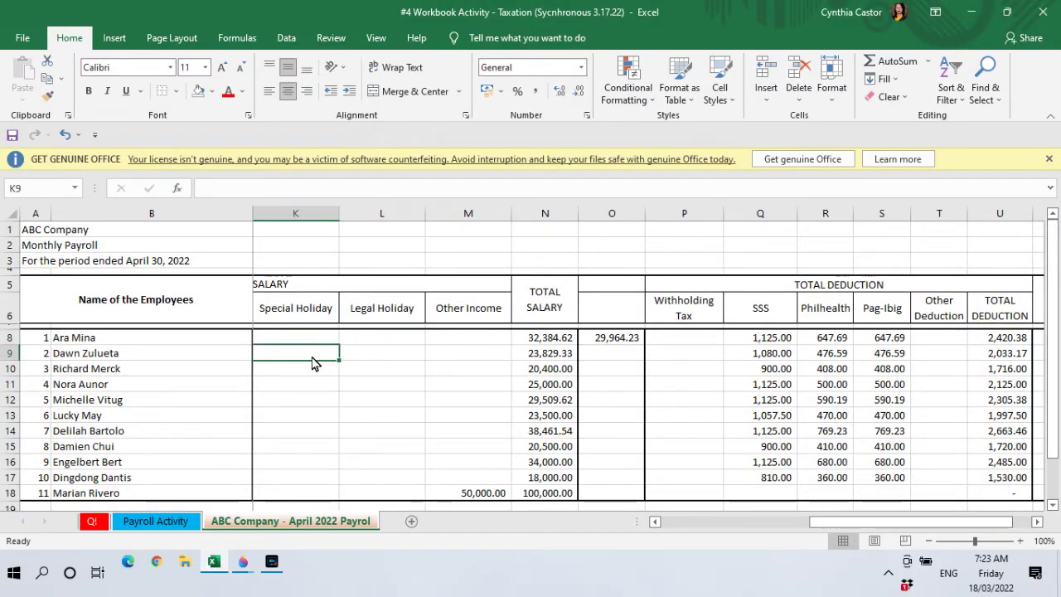
left_click(151, 523)
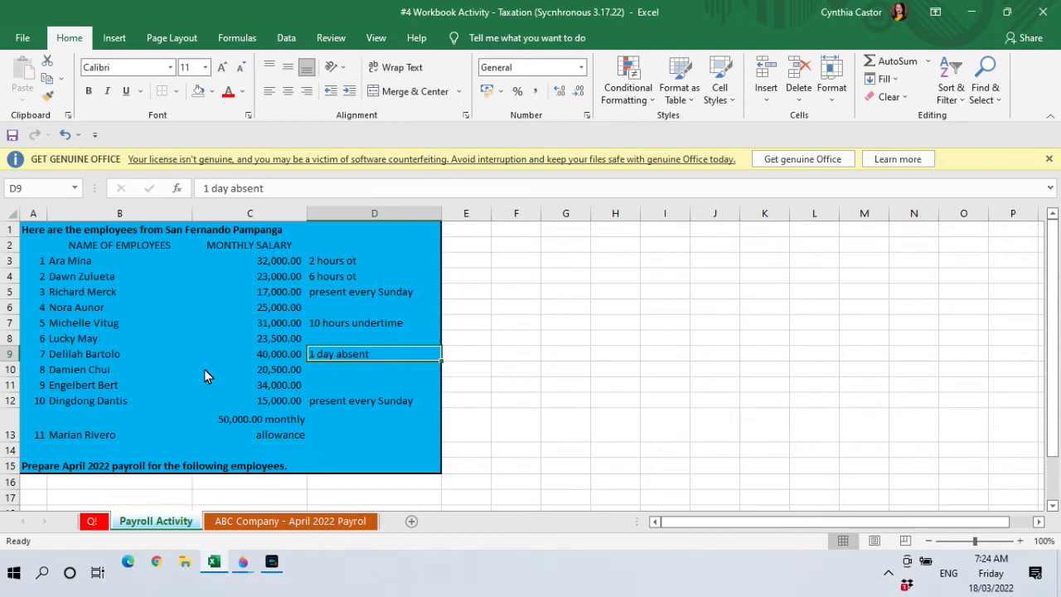
left_click(246, 564)
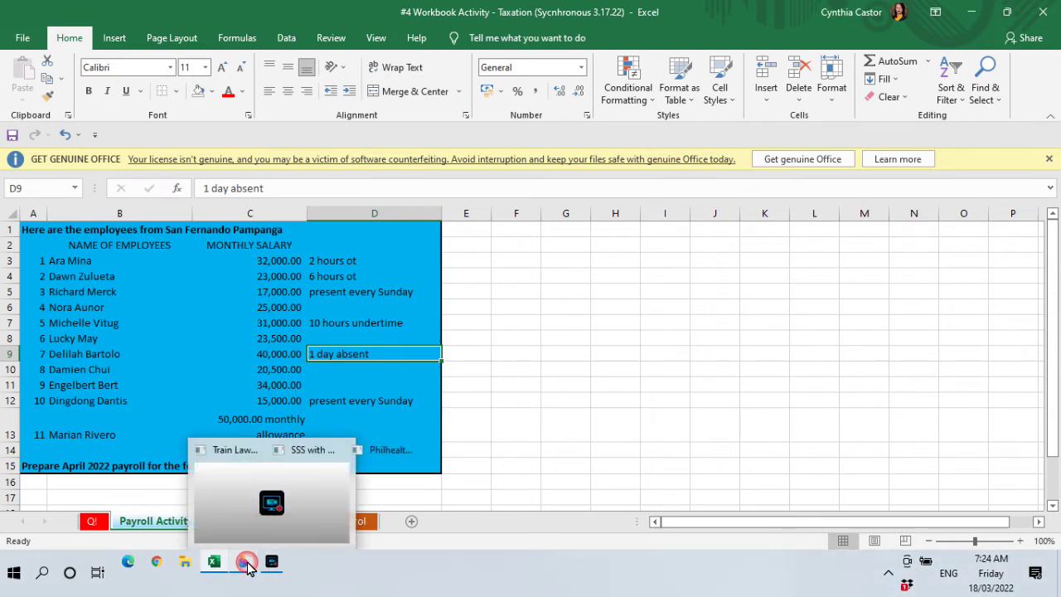
left_click(215, 565)
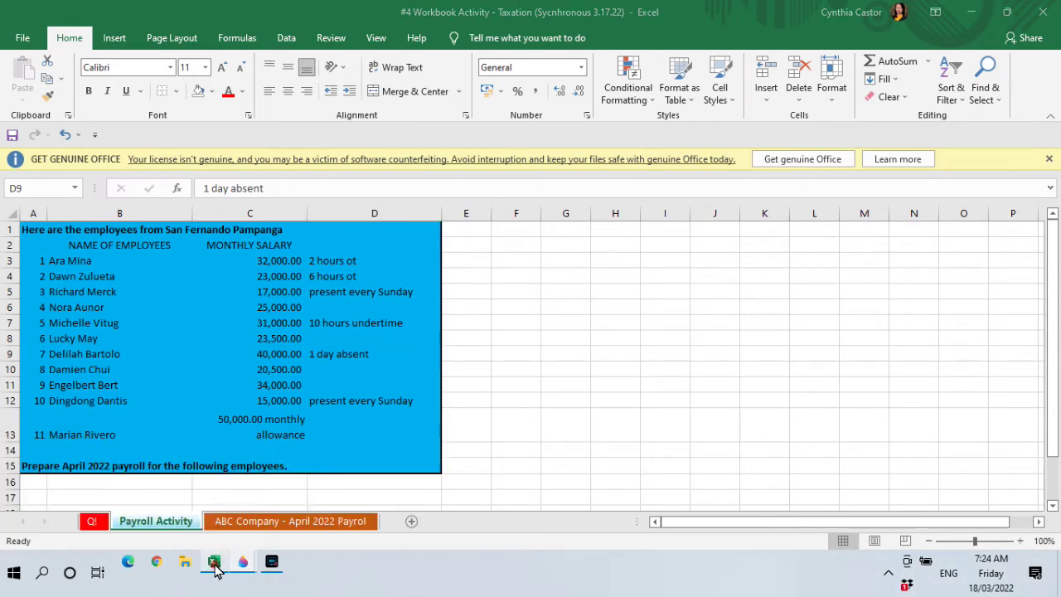
left_click(215, 564)
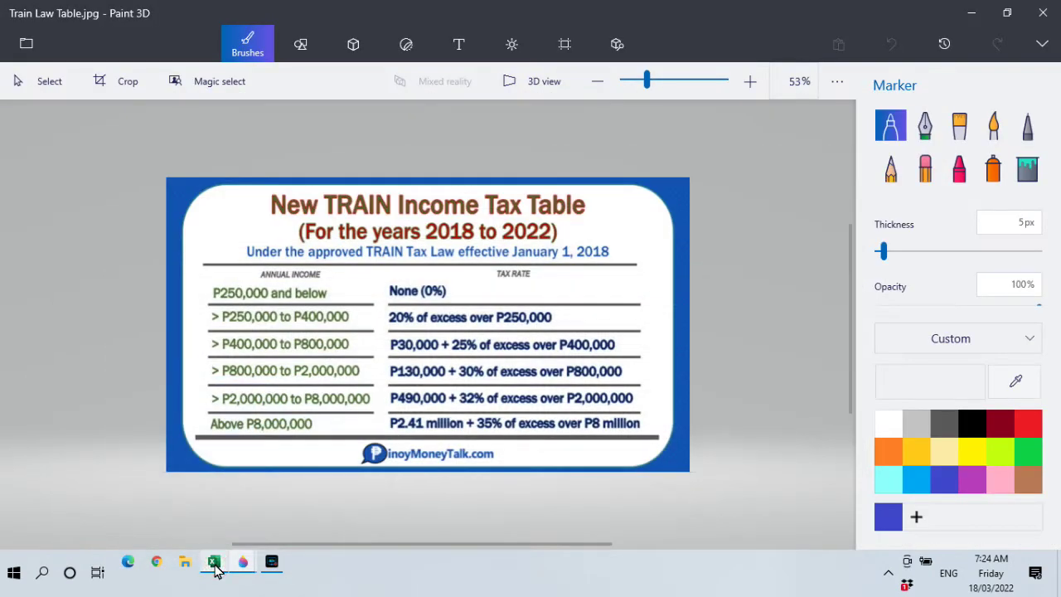
left_click(215, 565)
left_click(303, 521)
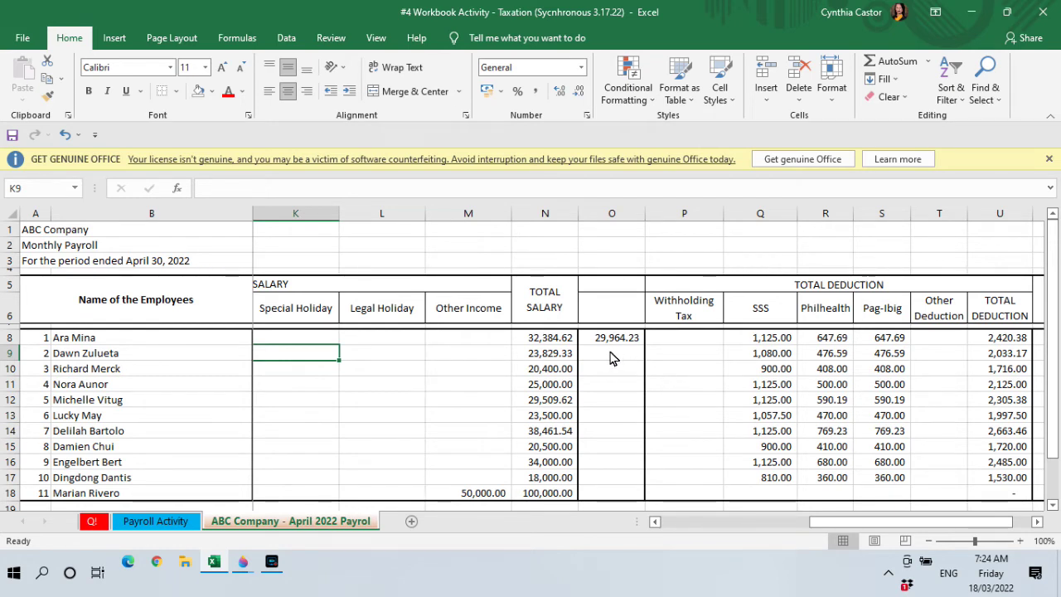
left_click(611, 358)
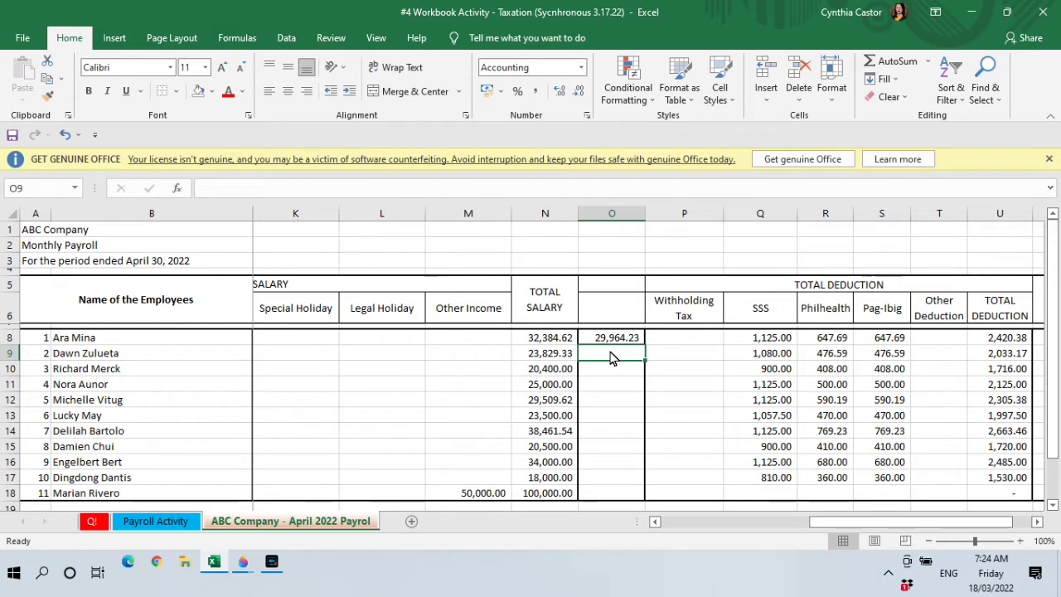
left_click(711, 446)
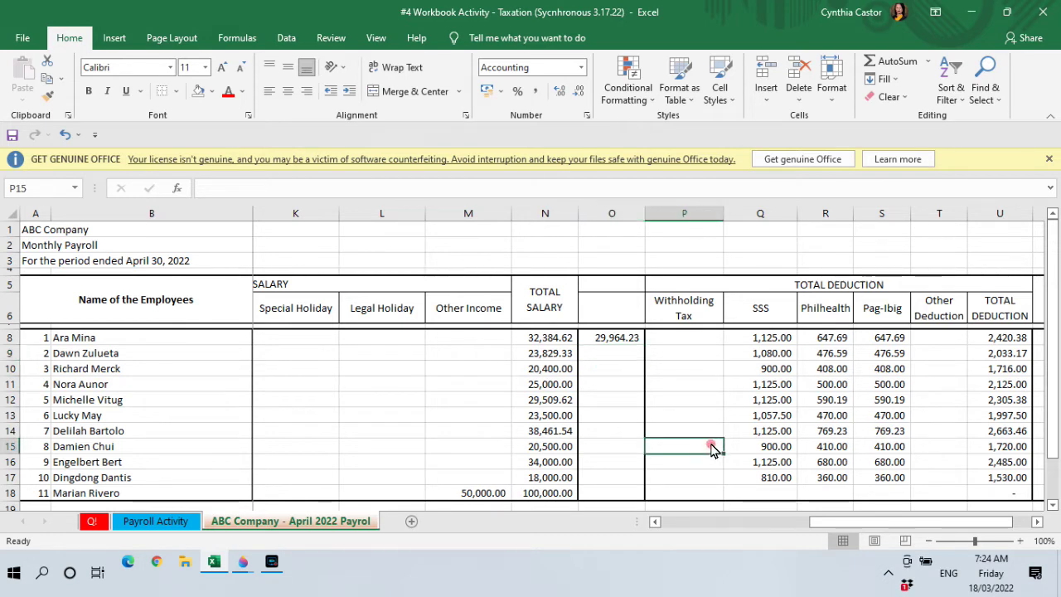
left_click(616, 354)
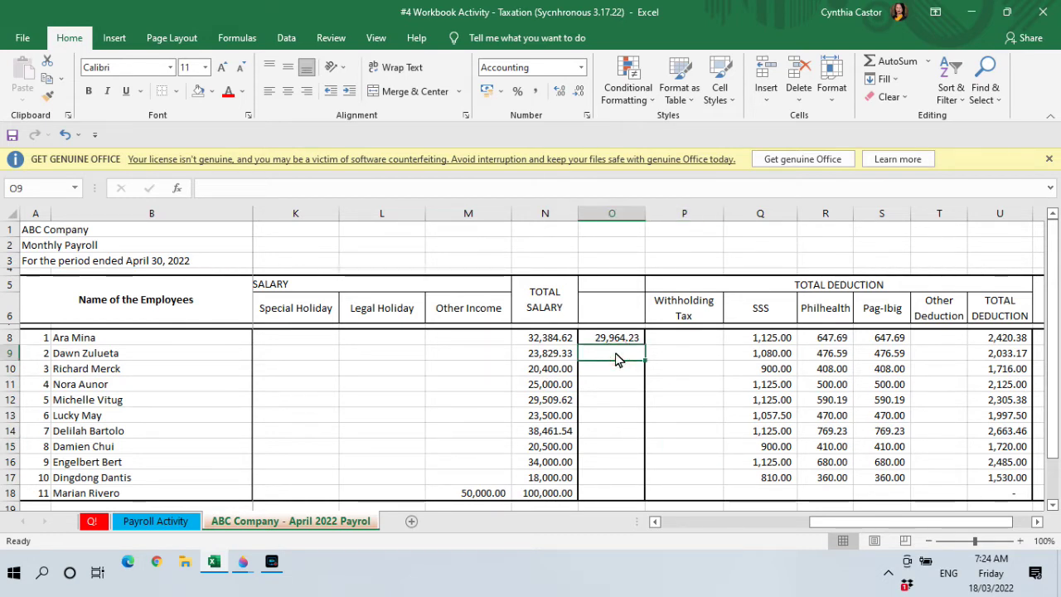
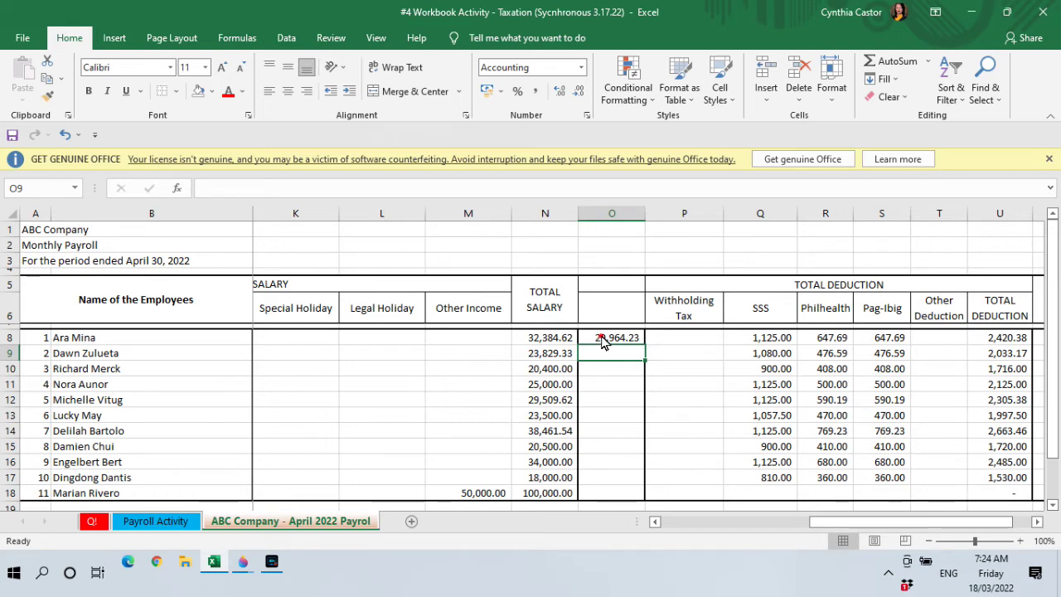
Try to annualize the first employee's net salary by appending *12 to the formula in O8.
left_click(604, 338)
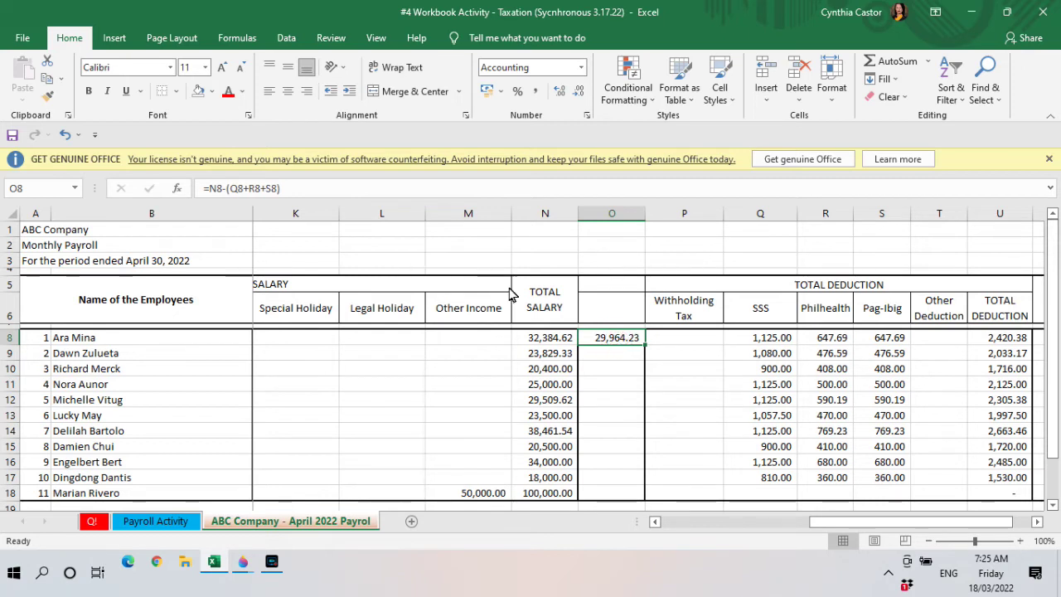
left_click(354, 191)
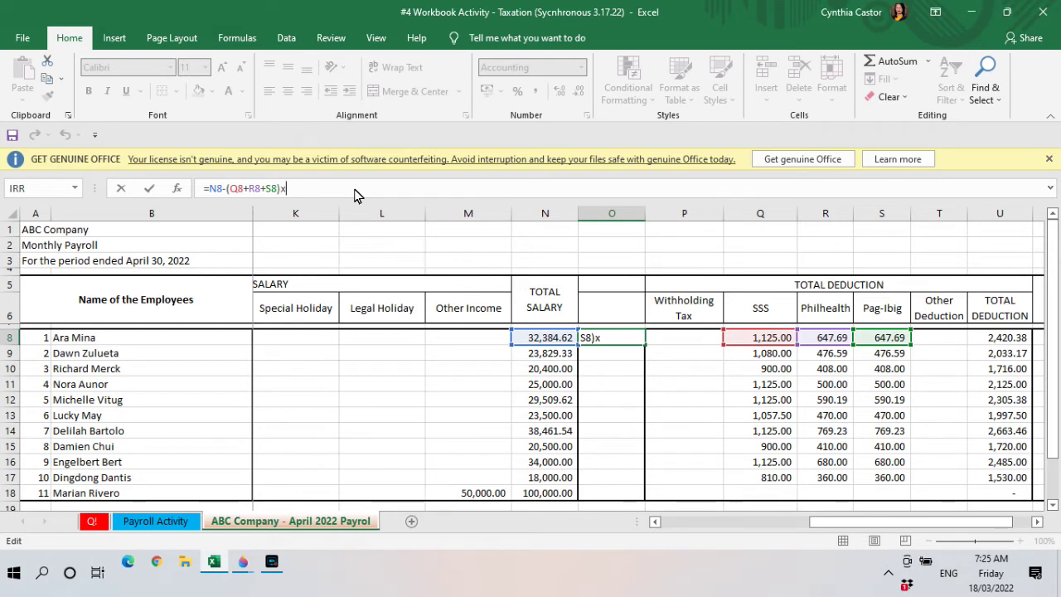
key("BackSpace")
type("12")
key("ctrl+Return")
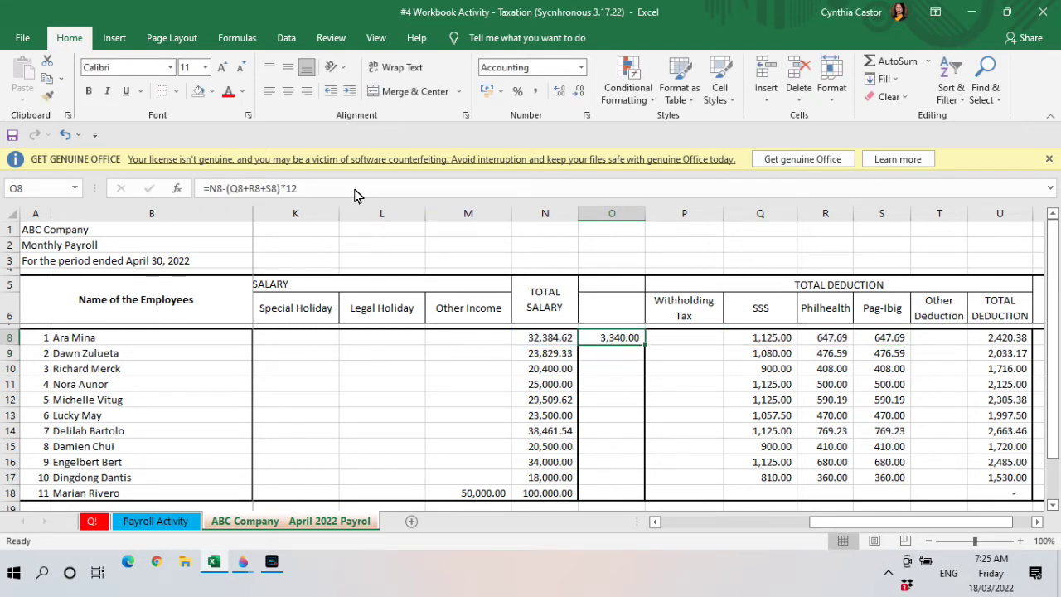
Remove the *12 multiplier from the O8 formula, restoring =N8-(Q8+R8+S8).
key("F2")
key("BackSpace")
key("BackSpace")
key("BackSpace")
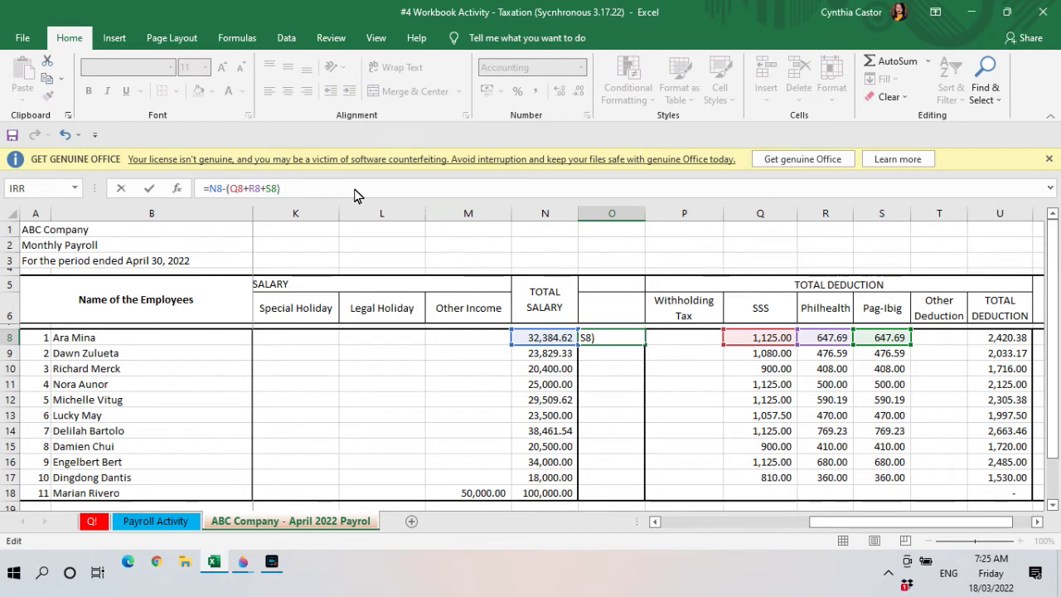
key("Return")
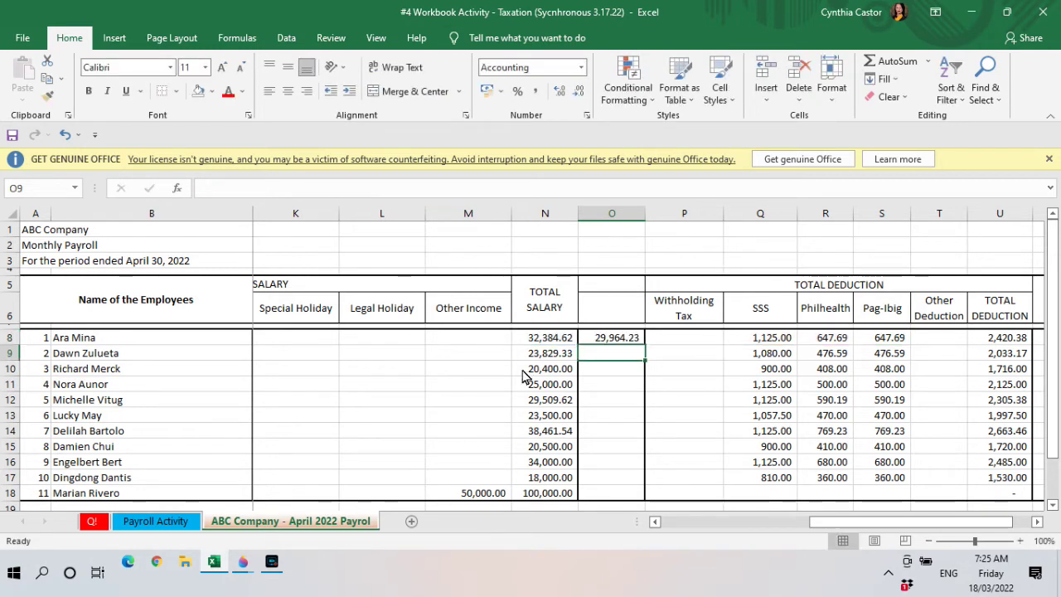
Insert a blank column P between the net salary column O and Withholding Tax.
left_click(661, 217)
right_click(661, 217)
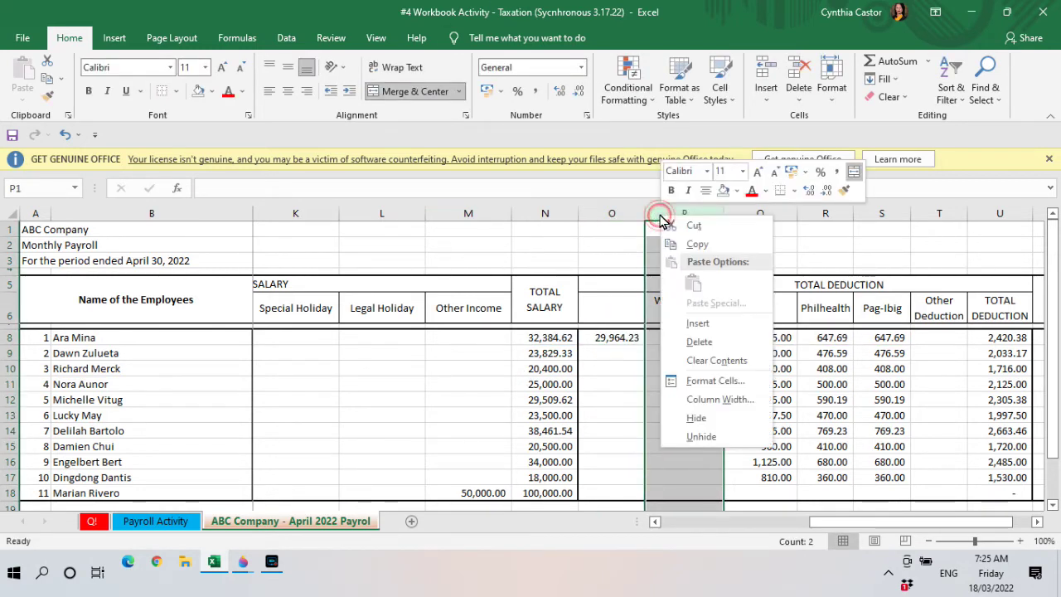
left_click(699, 324)
Enter the formula =O8*12 in P8 to annualize the first employee's salary net of contributions.
left_click(685, 339)
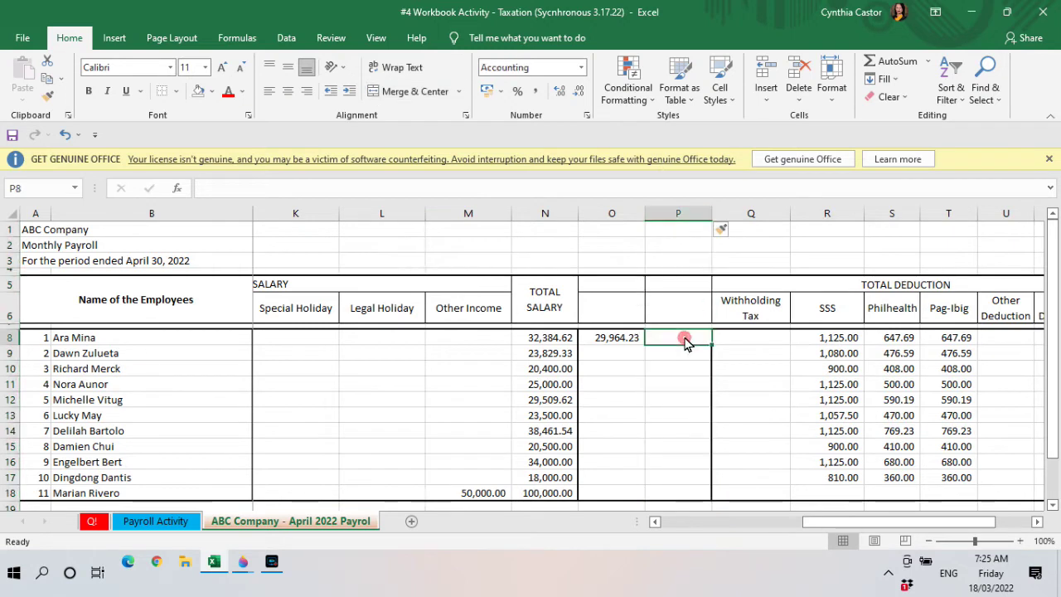
type("=")
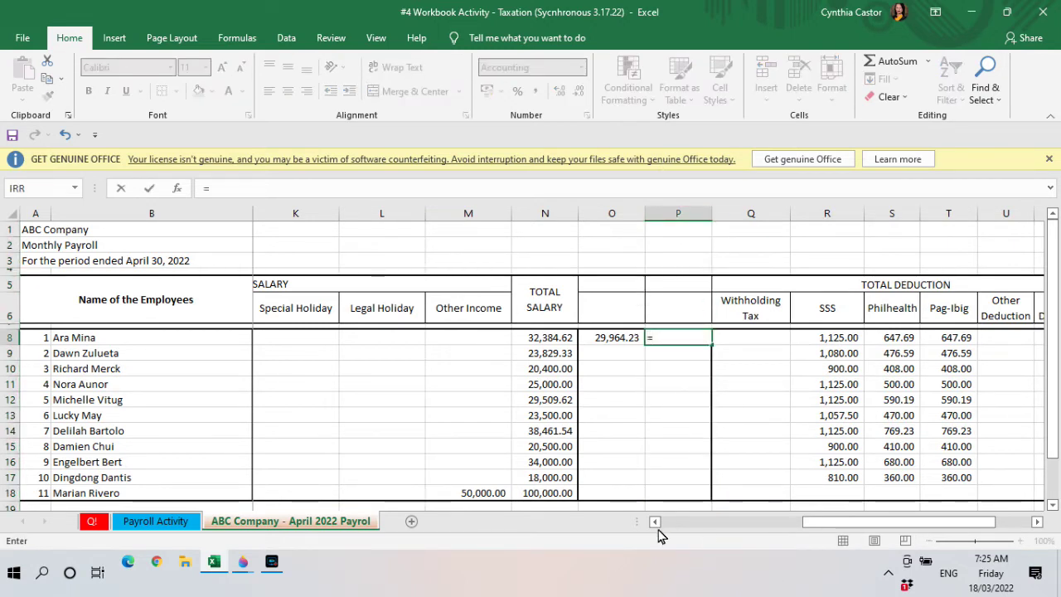
left_click(601, 340)
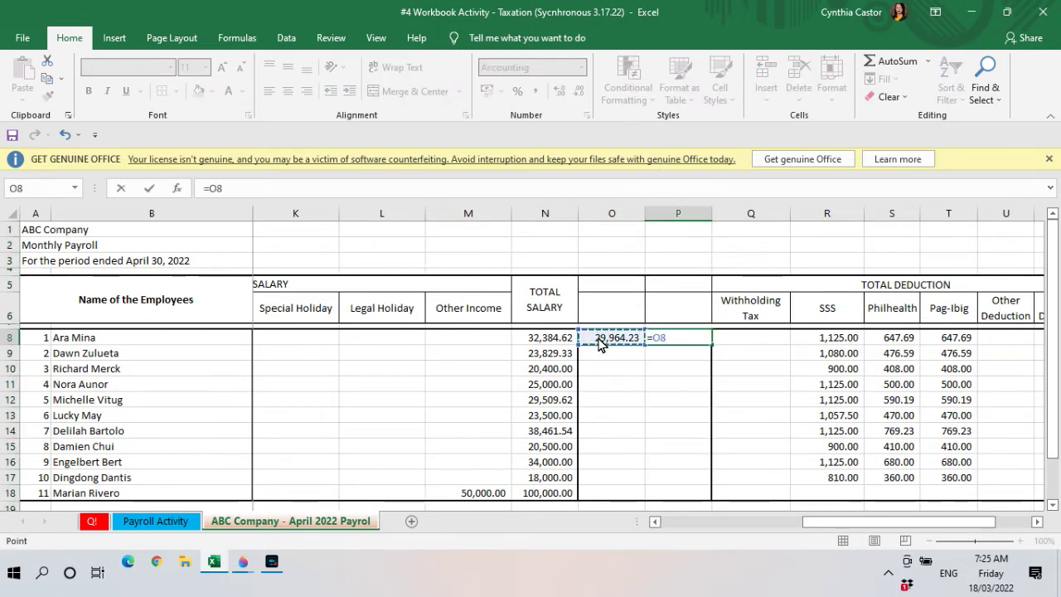
type("*")
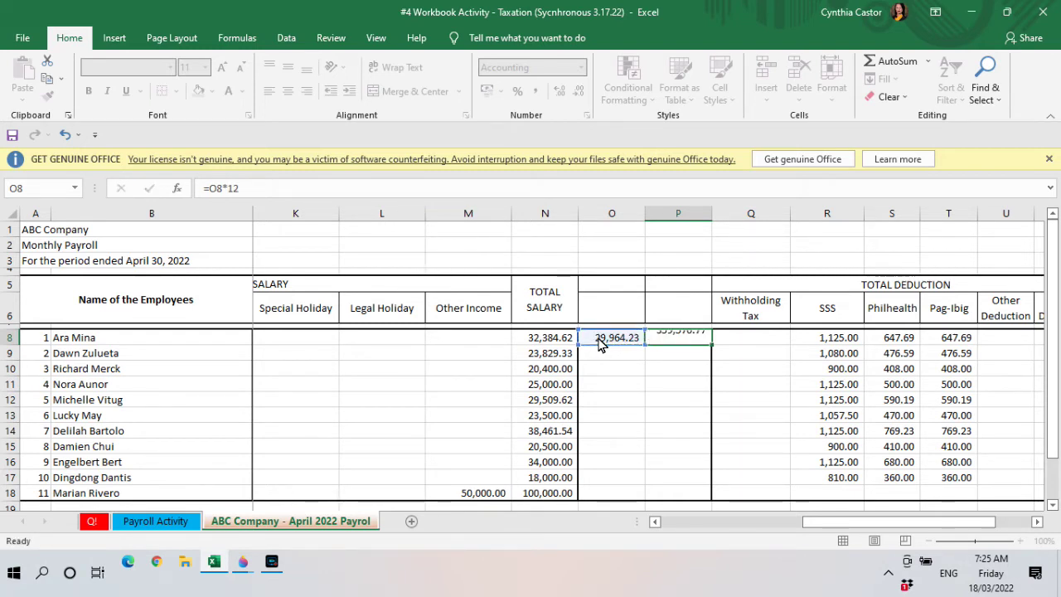
key("ctrl+Return")
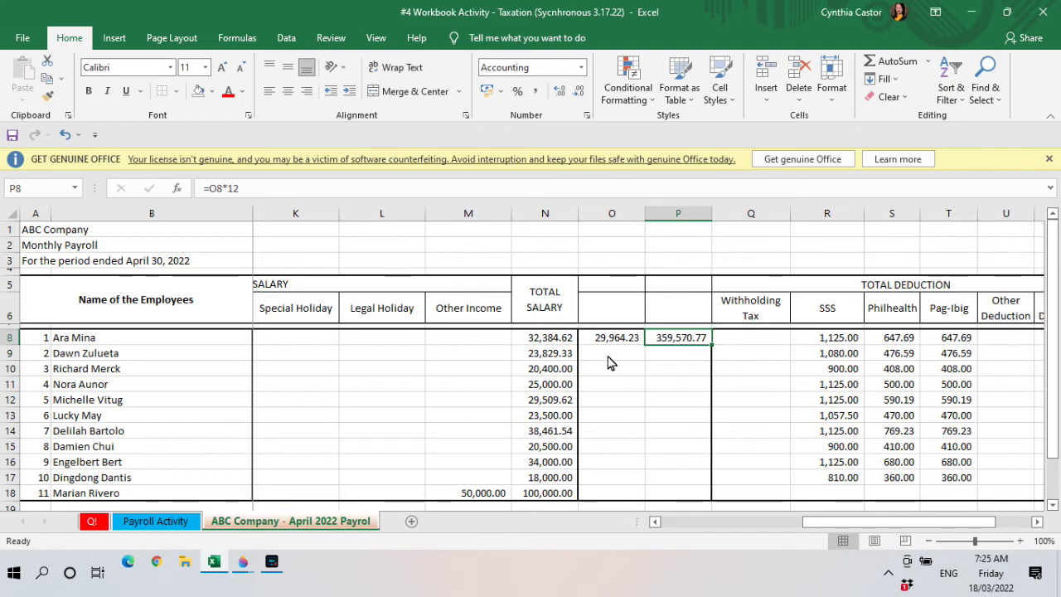
Copy the monthly net salary and annual salary formulas from O8:P8 down through row 18.
left_click_drag(614, 342, 670, 351)
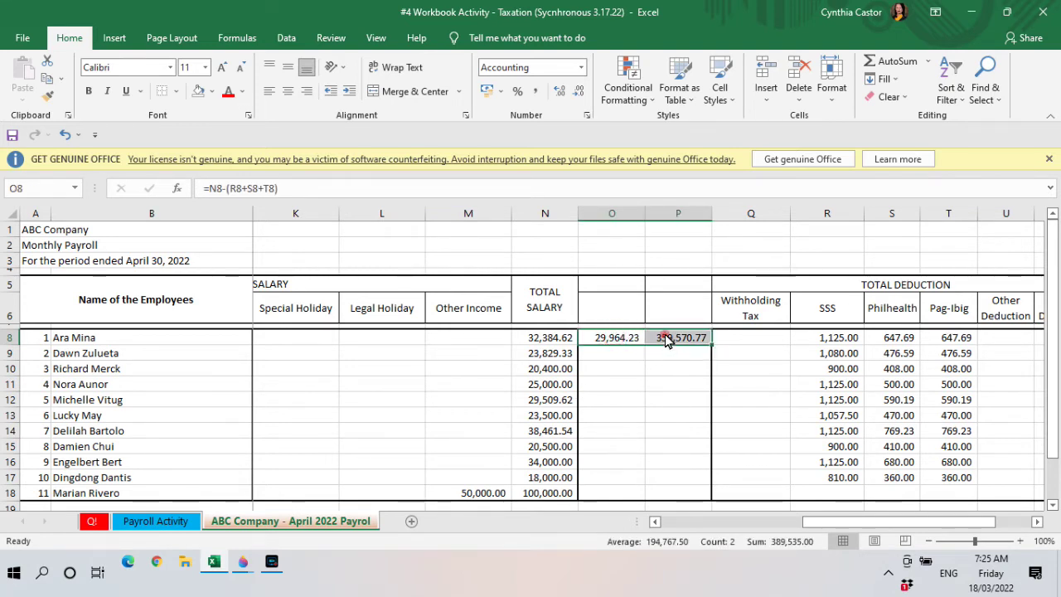
right_click(666, 340)
left_click(717, 225)
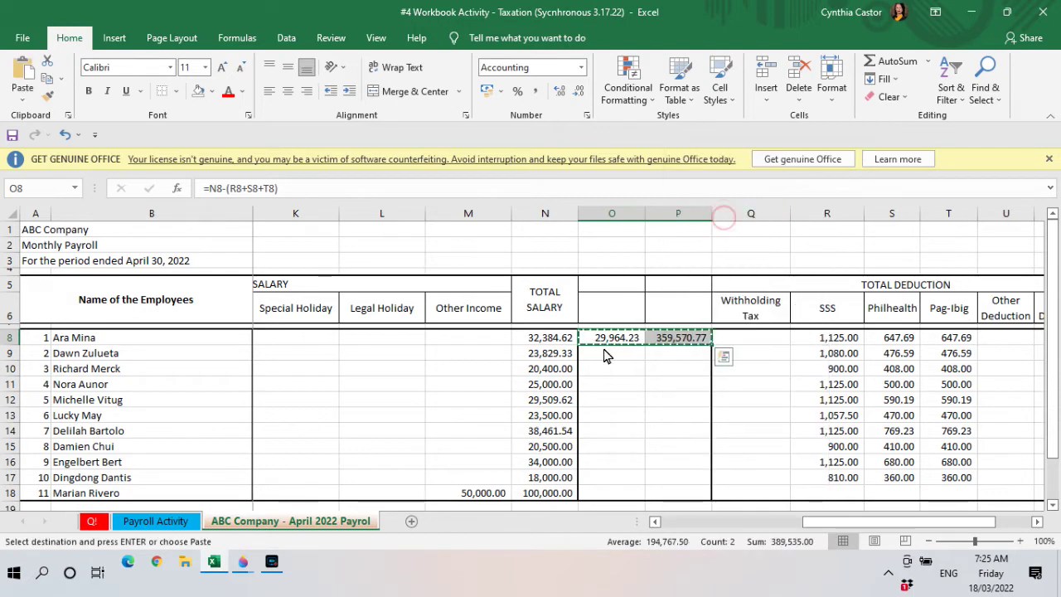
left_click_drag(604, 355, 616, 478)
key("Return")
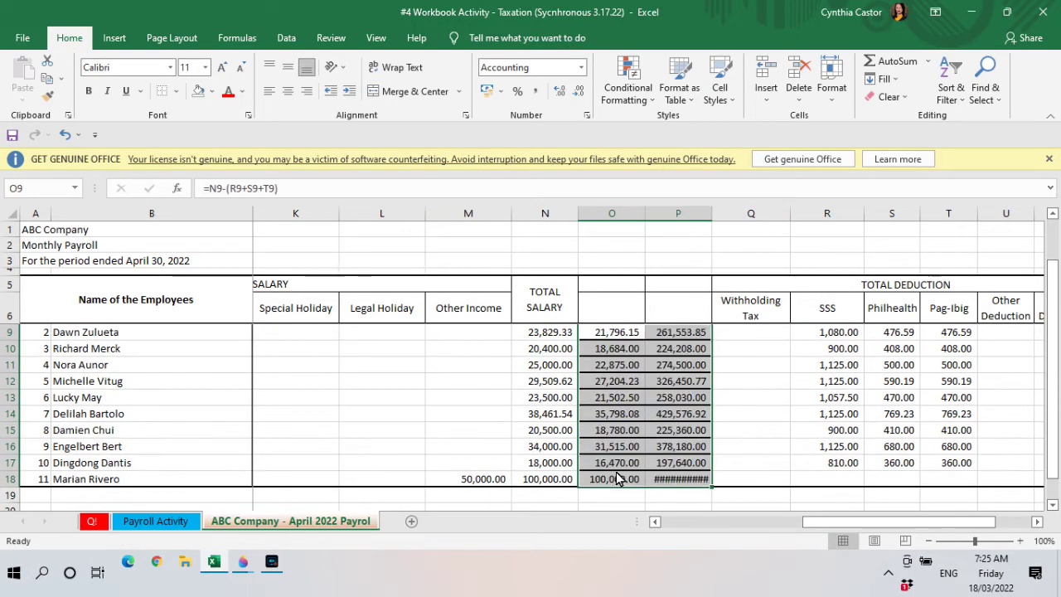
key("Up")
key("Up")
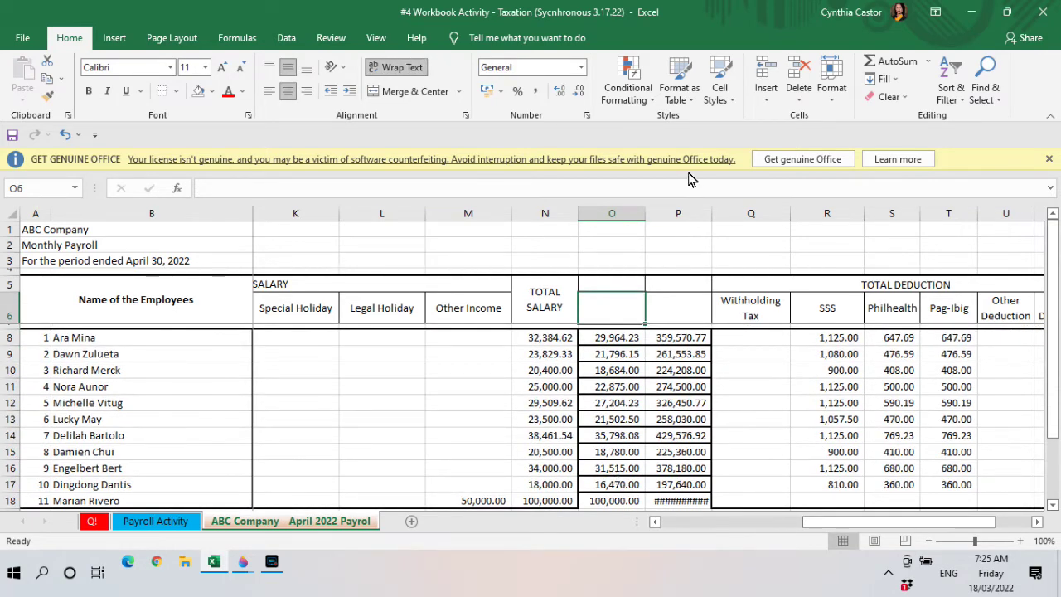
Widen column P enough to display the annual salary in row 18, and check the copied formulas up the column.
left_click_drag(713, 215, 727, 217)
left_click(655, 502)
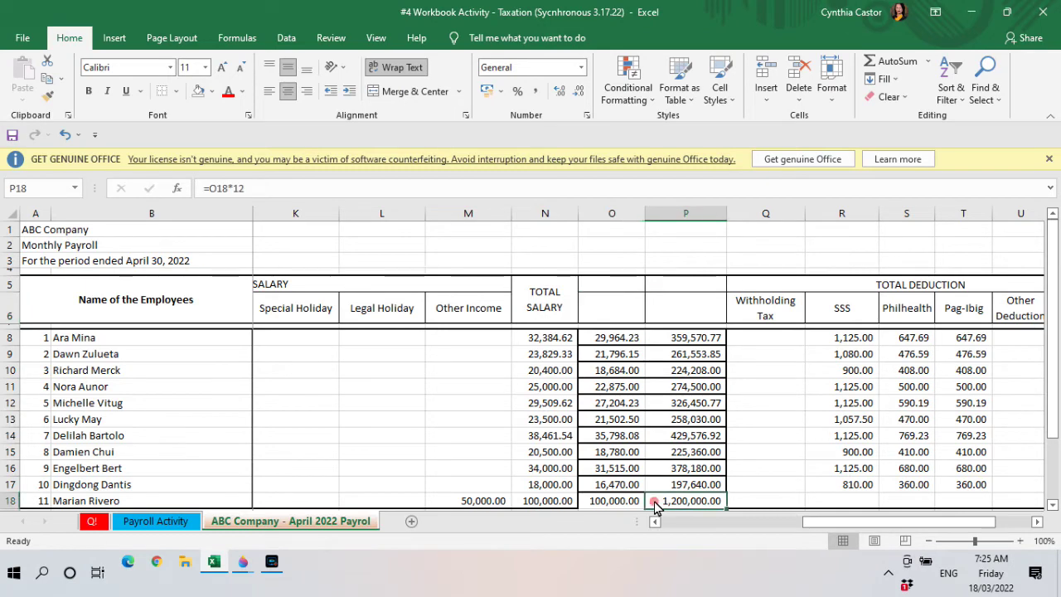
key("Down")
key("Up")
key("Up")
key("Up")
key("Up")
key("Up")
key("Up")
key("Up")
key("Up")
key("Up")
key("Up")
key("Up")
key("Up")
key("Up")
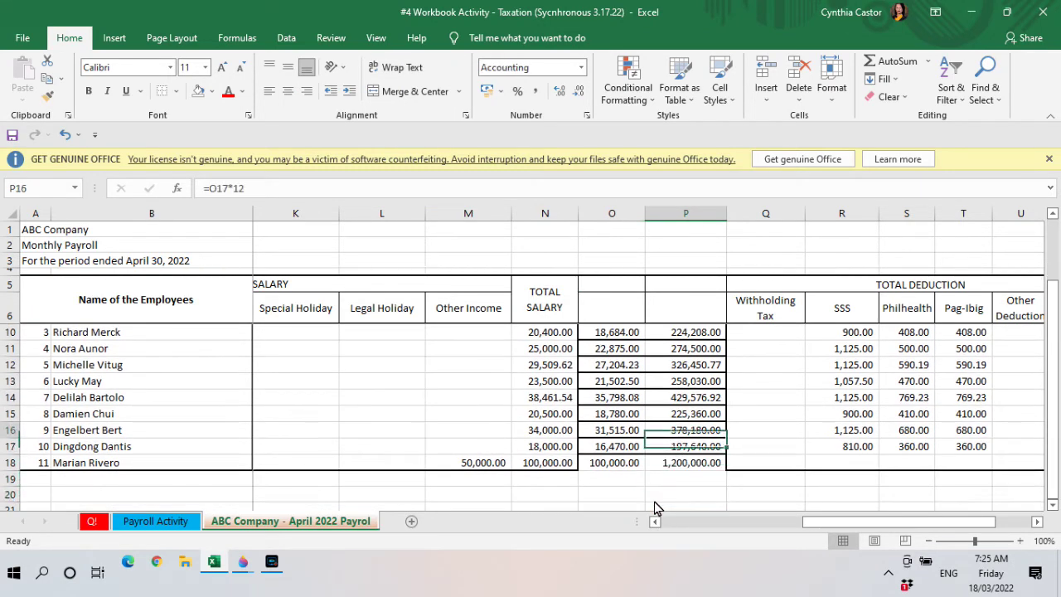
Remove the inner borders from O8:P18 with No Border and apply Thick Outside Borders to the range.
left_click_drag(583, 343, 704, 503)
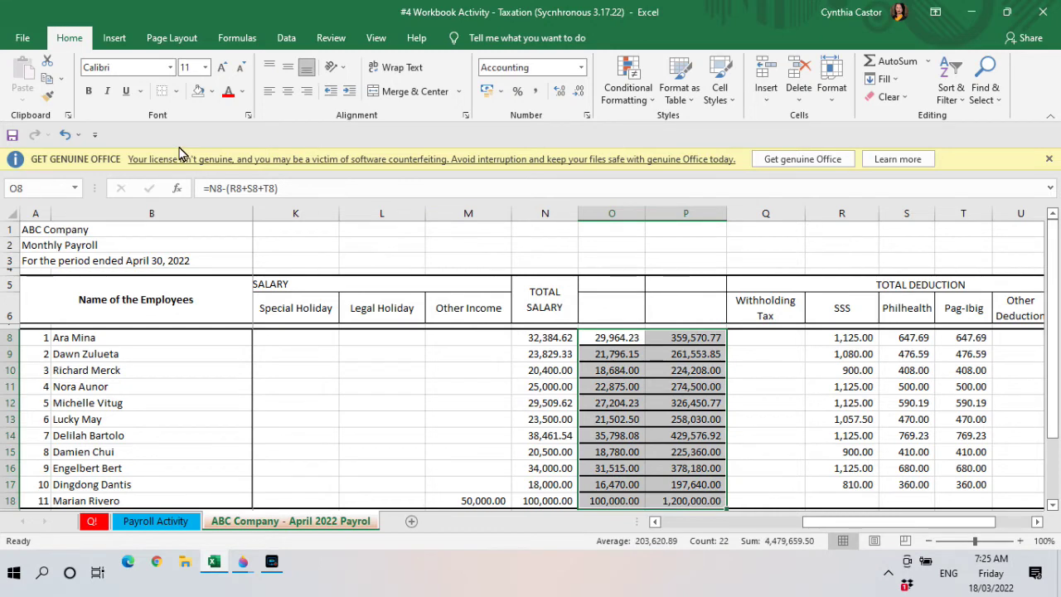
left_click(179, 88)
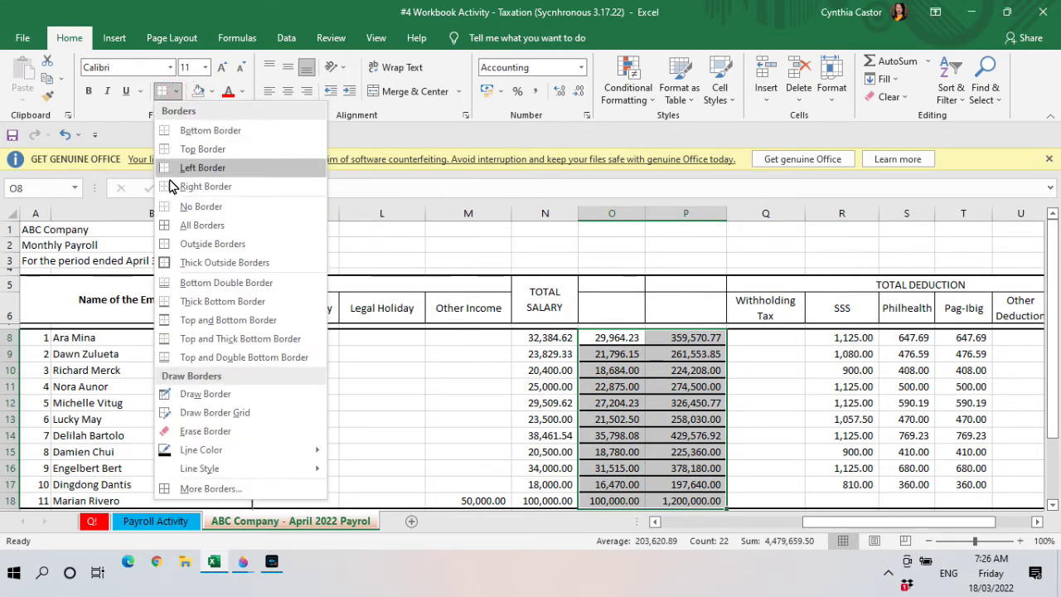
left_click(172, 203)
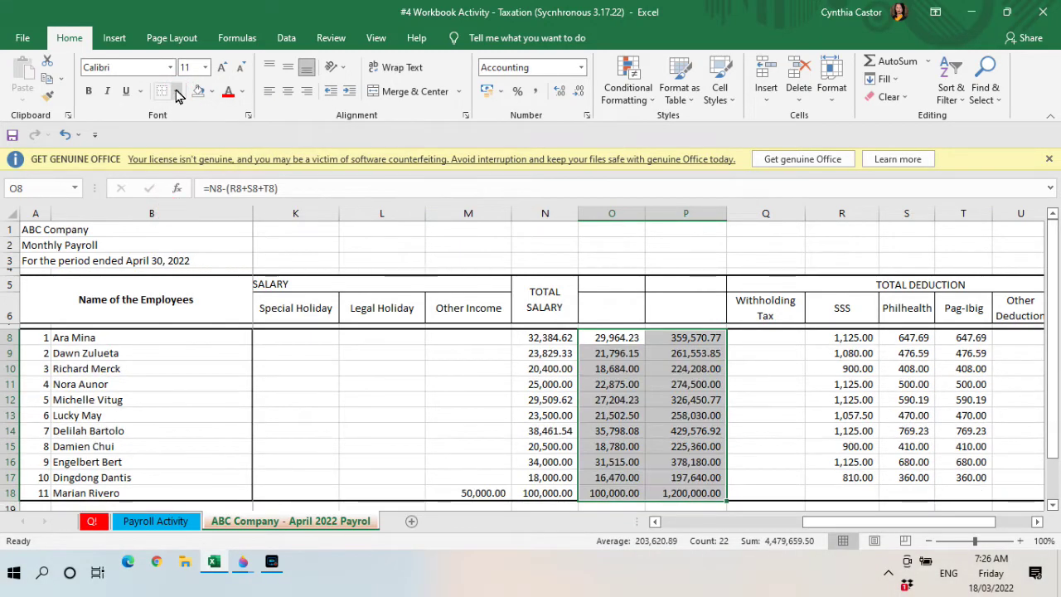
left_click(176, 91)
left_click(167, 270)
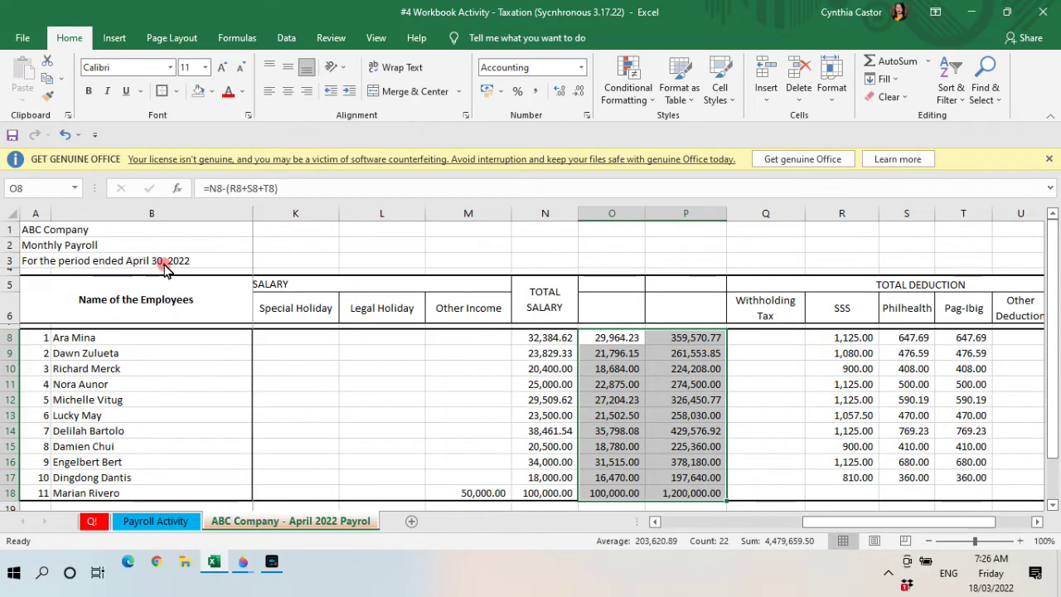
Select Q8 for the first employee's tax and switch to Train Law Table.jpg in Paint 3D to examine the annual income brackets.
left_click(761, 365)
key("Up")
key("Up")
key("Up")
key("Up")
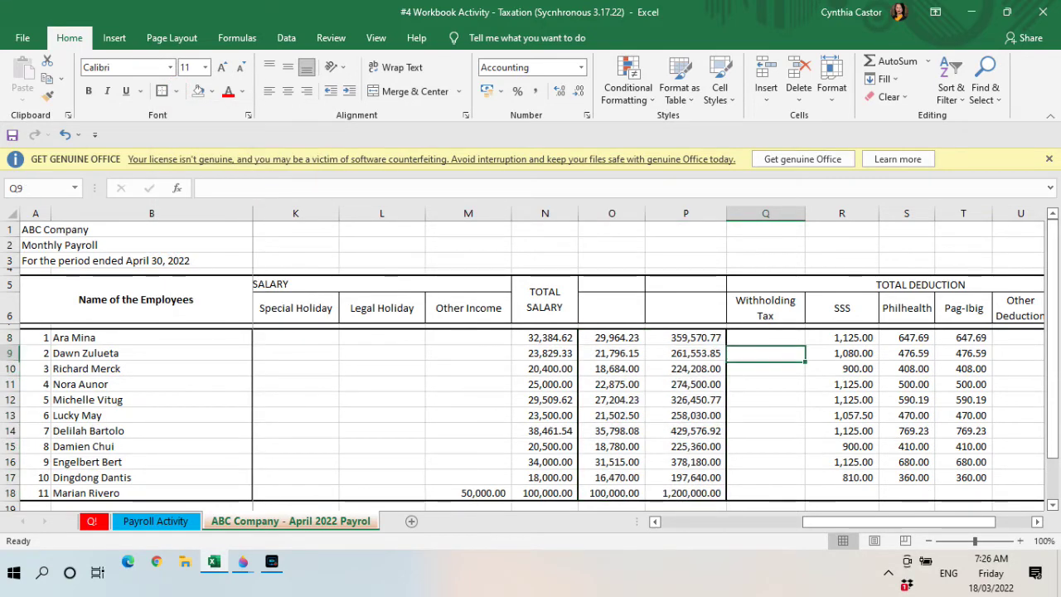
key("Down")
key("Down")
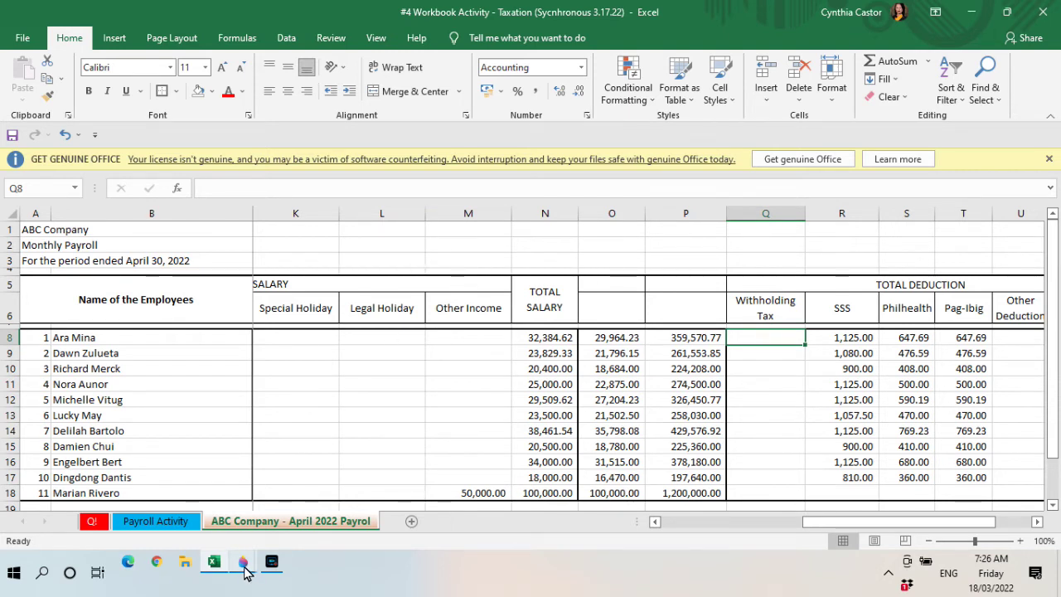
mouse_move(245, 570)
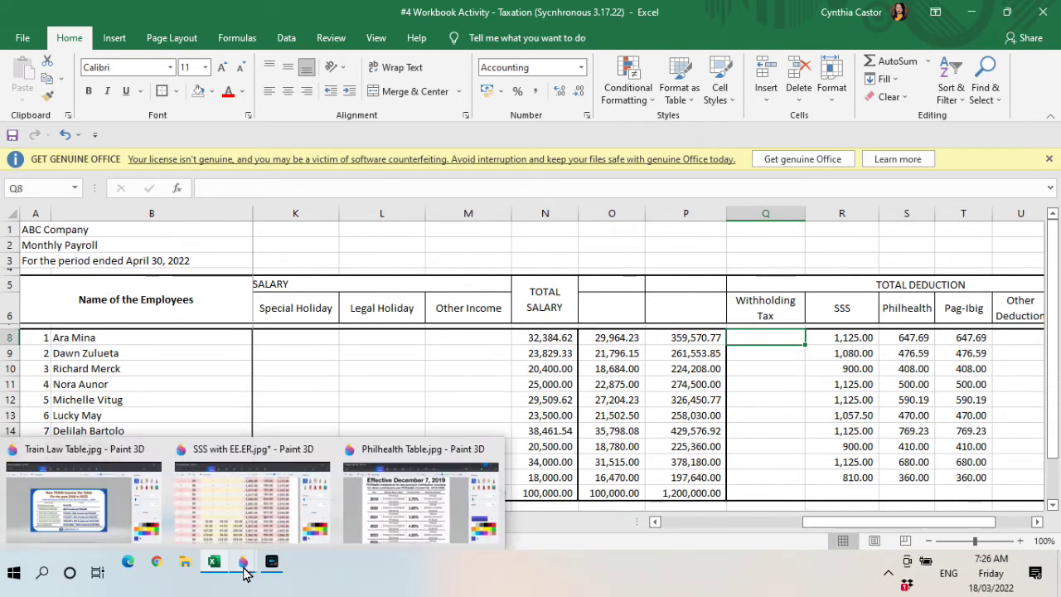
left_click(87, 502)
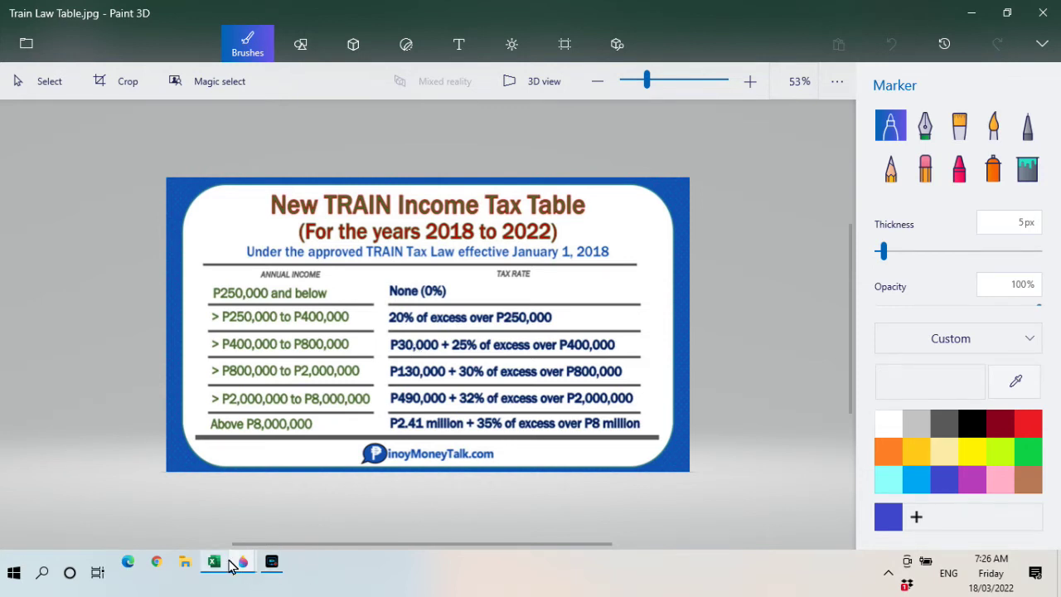
mouse_move(236, 565)
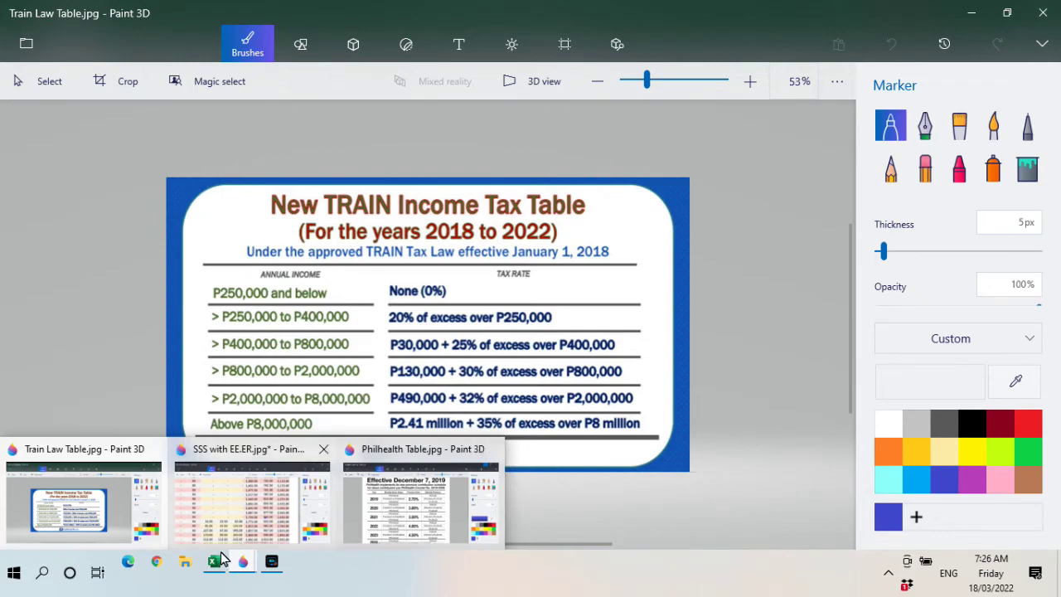
Switch back to the payroll workbook in Excel and insert a blank column Q before Withholding Tax.
left_click(213, 566)
left_click(763, 416)
left_click(756, 338)
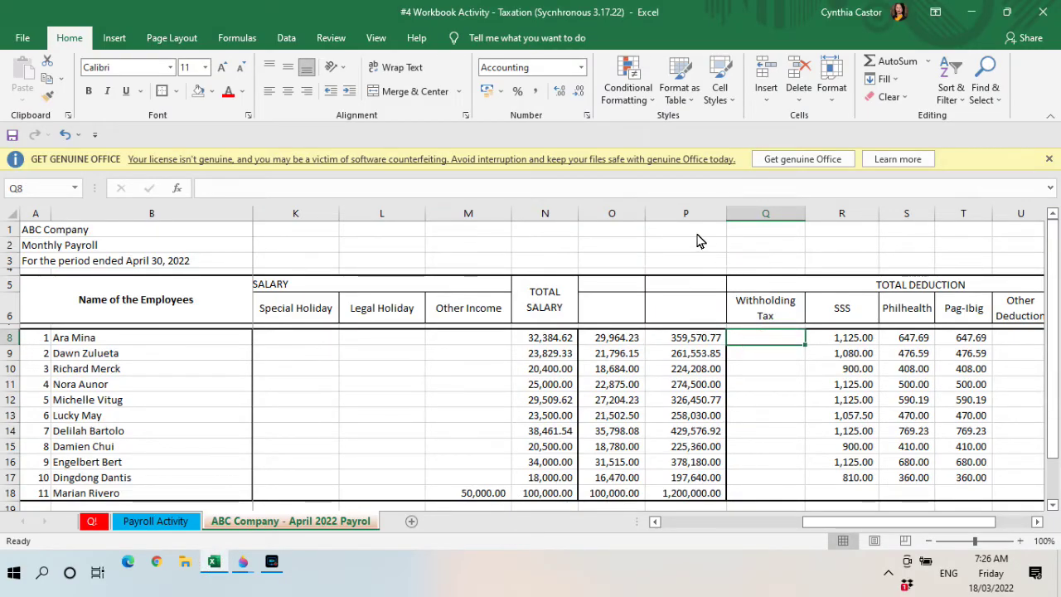
left_click(751, 214)
right_click(748, 216)
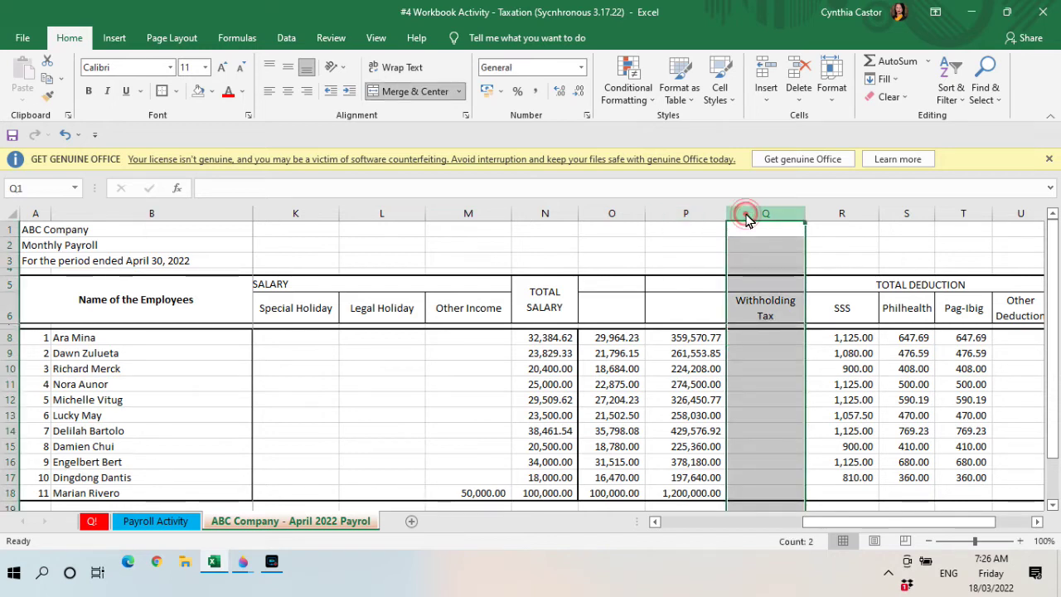
left_click(784, 321)
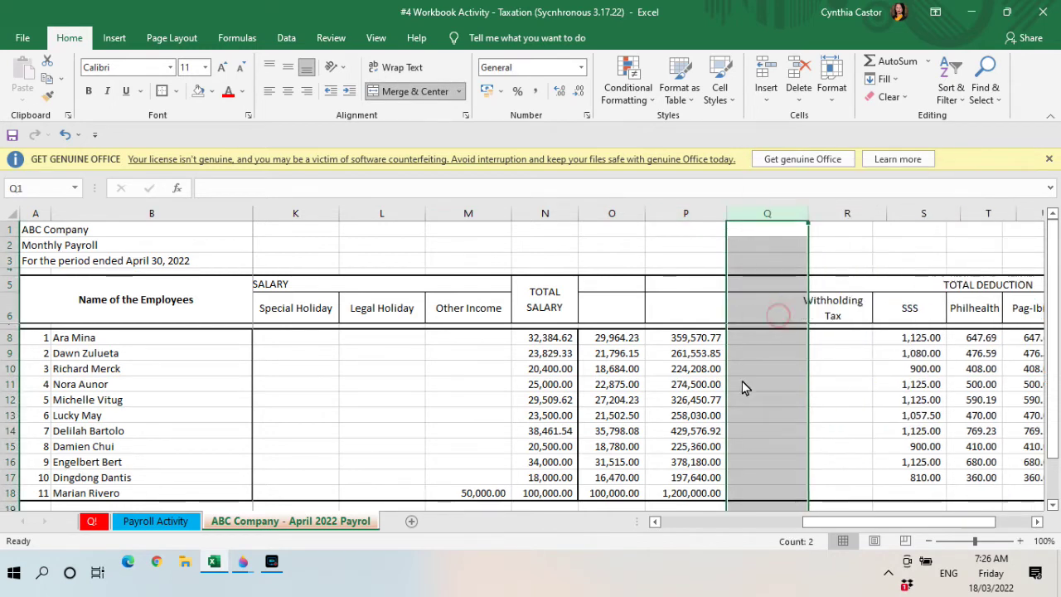
Enter the formula =30000+(59570.77*0.25) in Q8 to compute the first employee's annual tax.
left_click(755, 338)
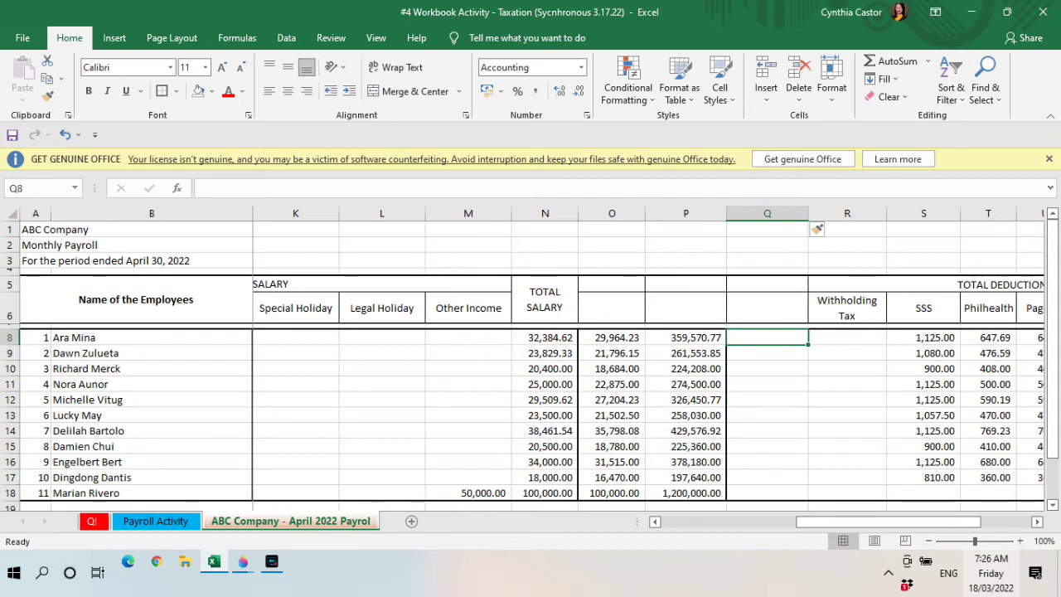
type("=")
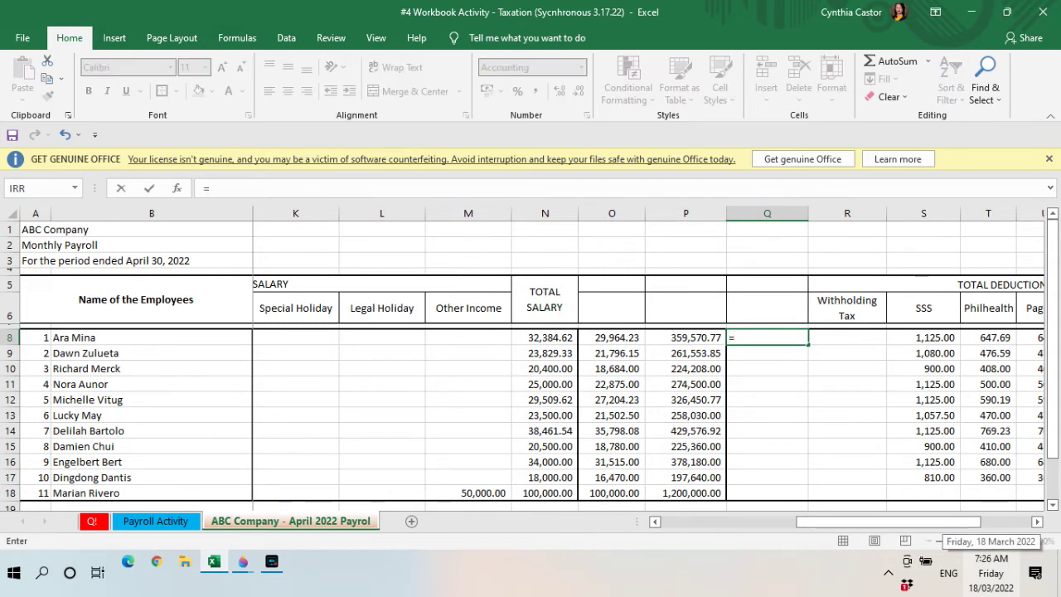
type("30000+(")
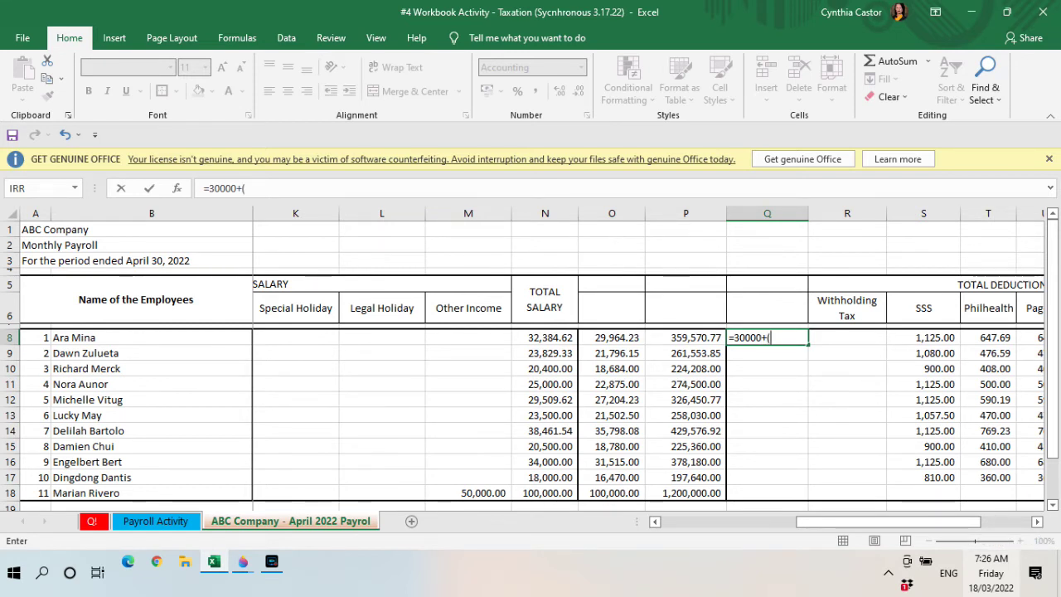
type("59570")
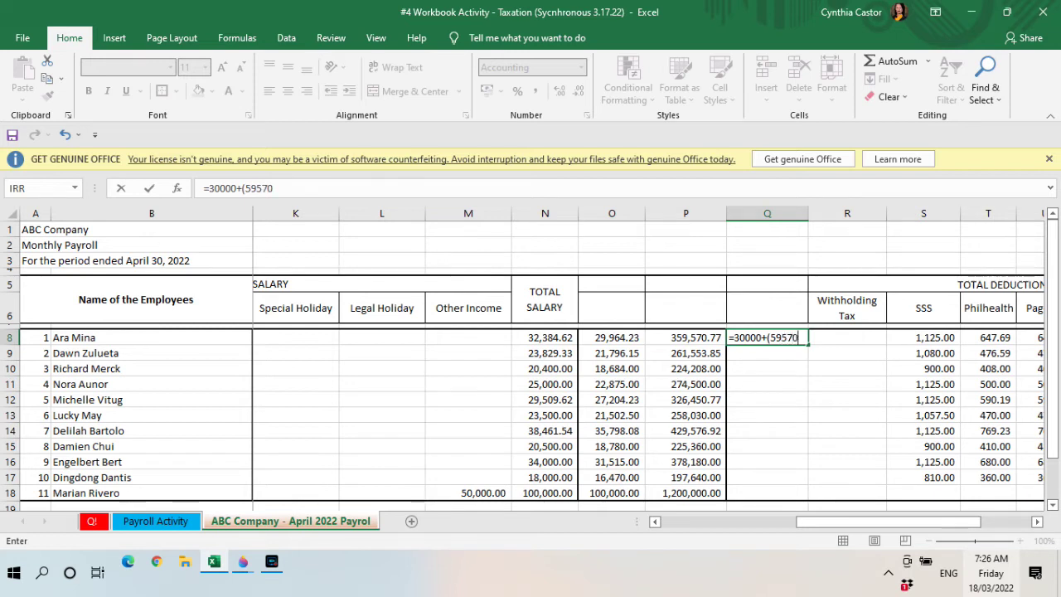
type(".77")
key("Return")
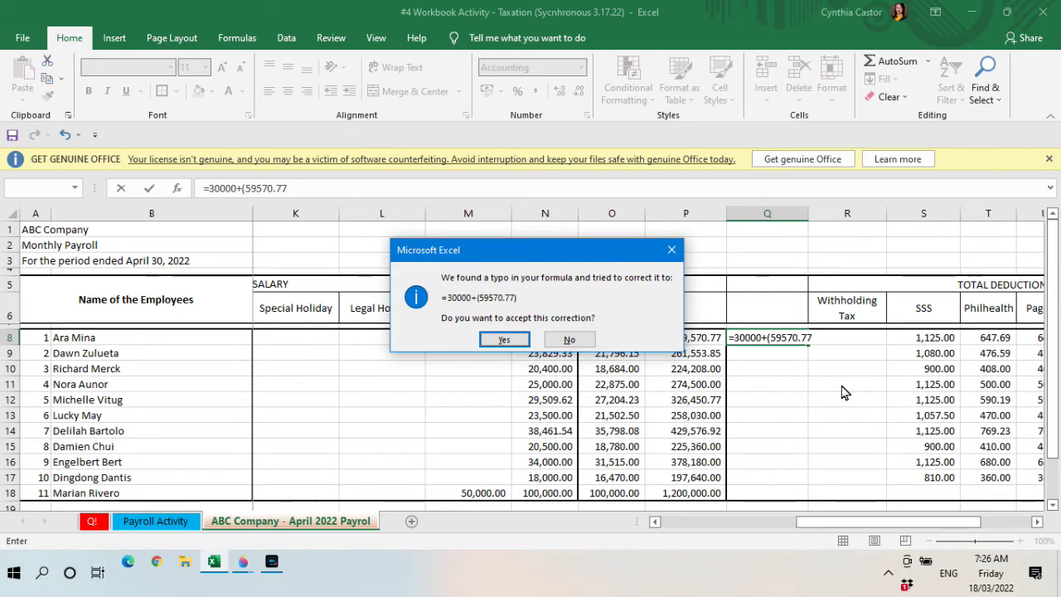
left_click(672, 249)
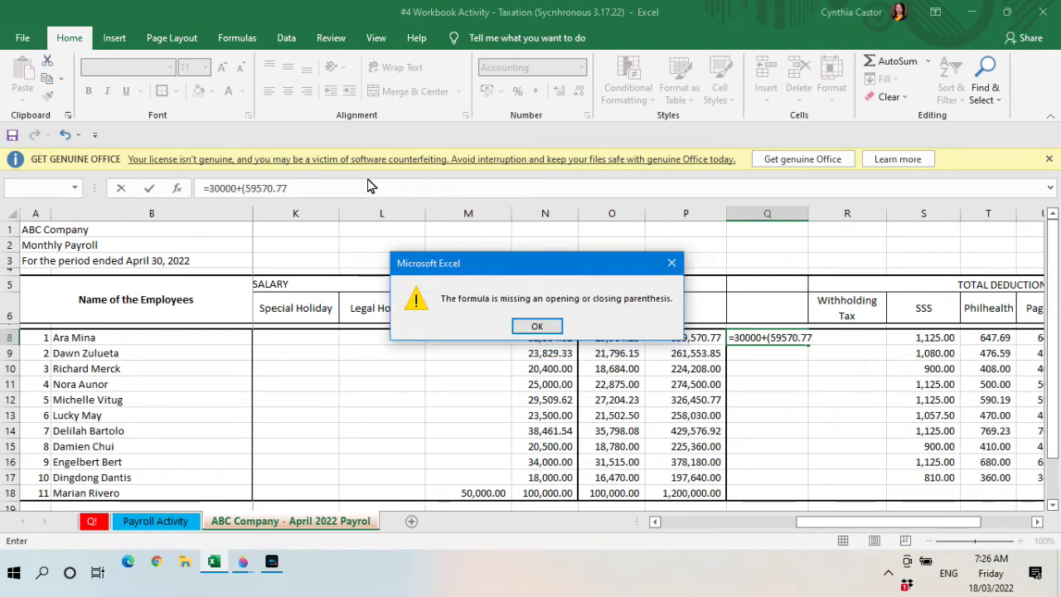
left_click(671, 263)
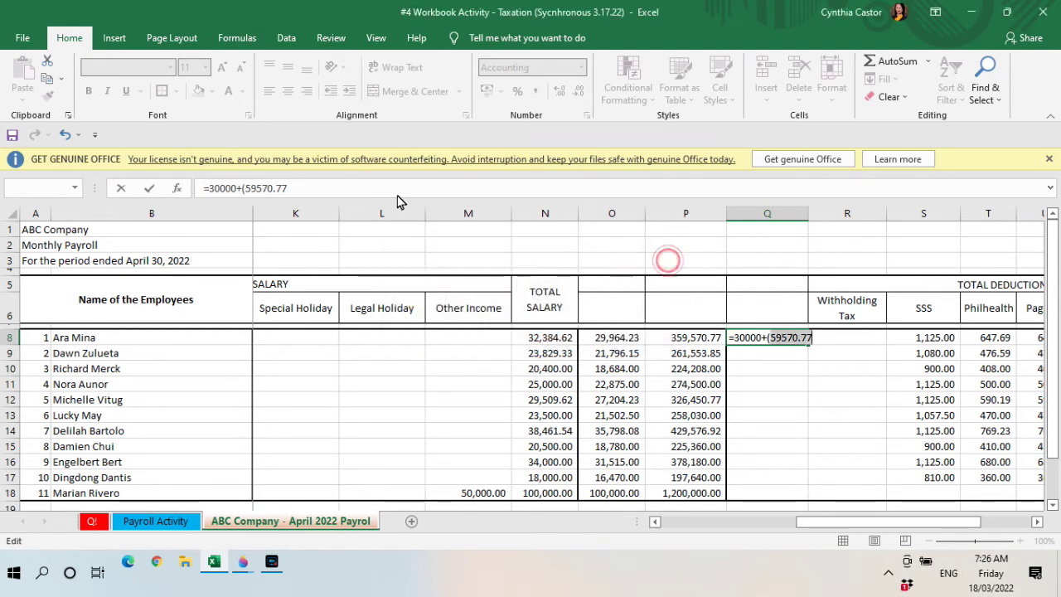
left_click(348, 188)
type("*0.2")
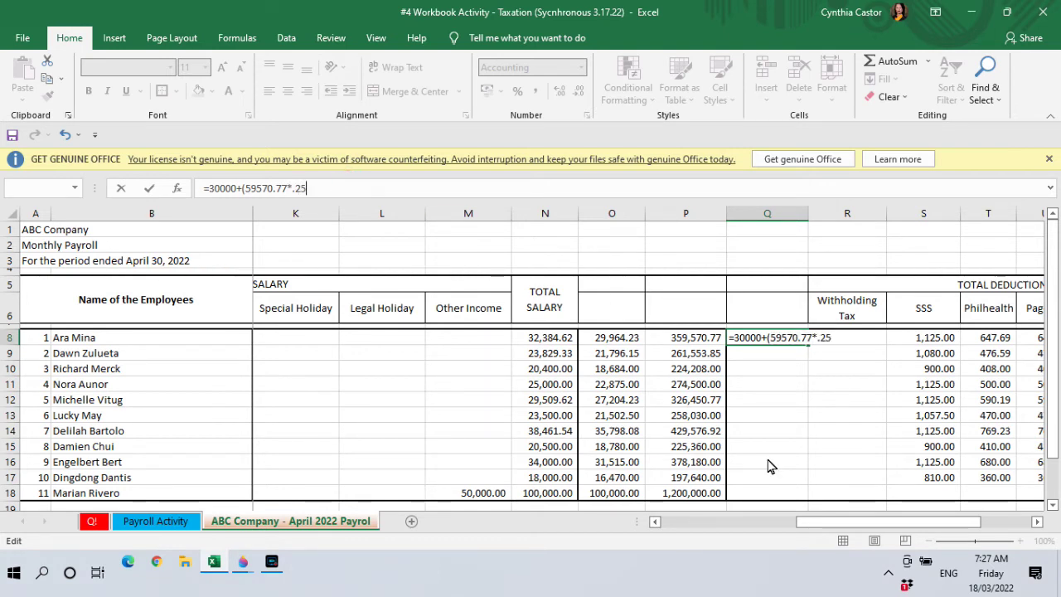
type("5")
key("Return")
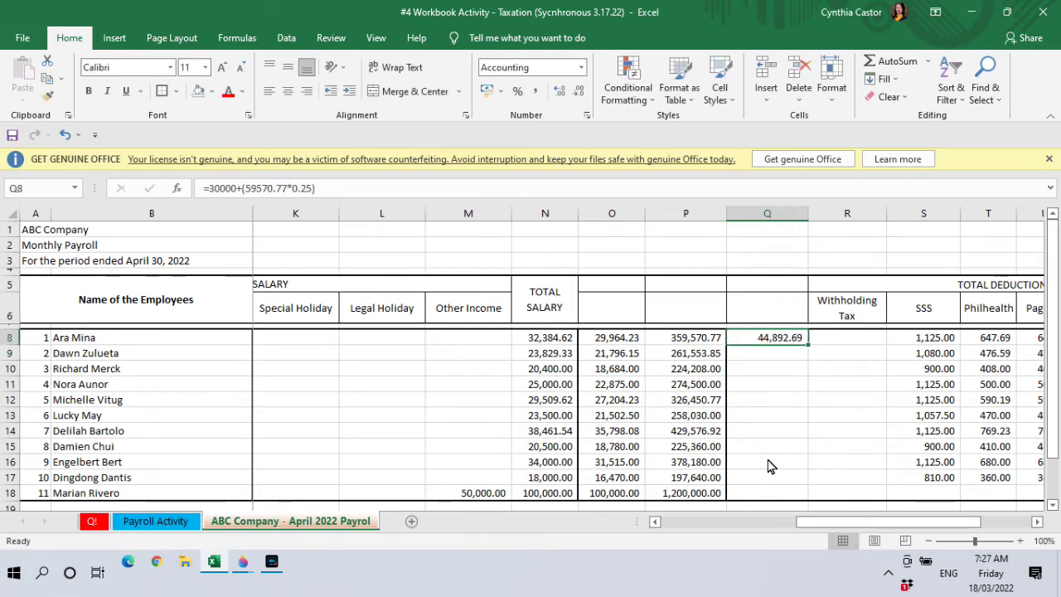
Enter the formula =Q8/12 in R8 to compute the first employee's monthly withholding tax.
key("Down")
key("Up")
key("Right")
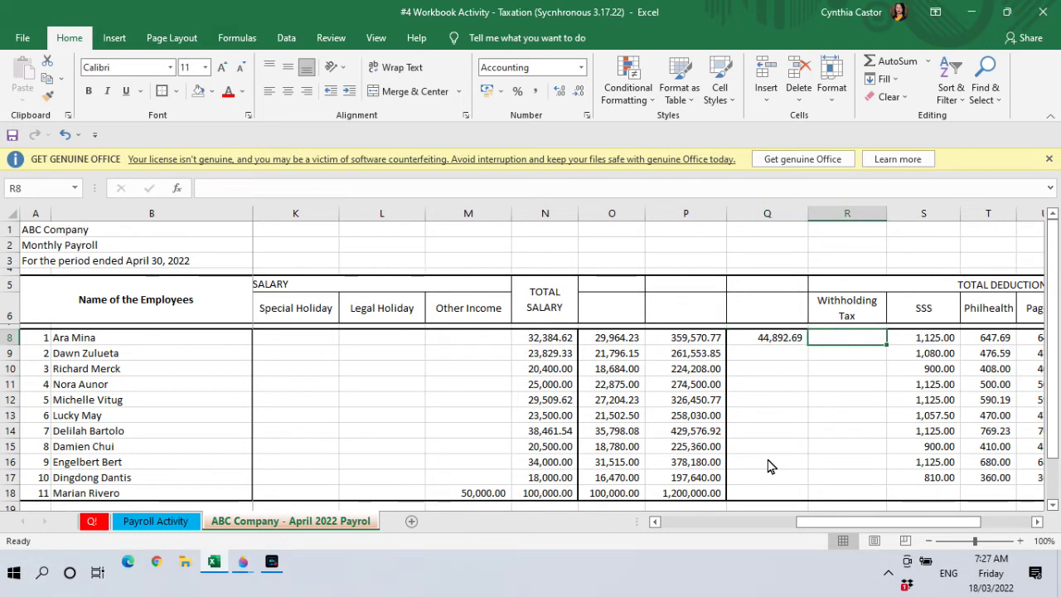
type("=")
key("Left")
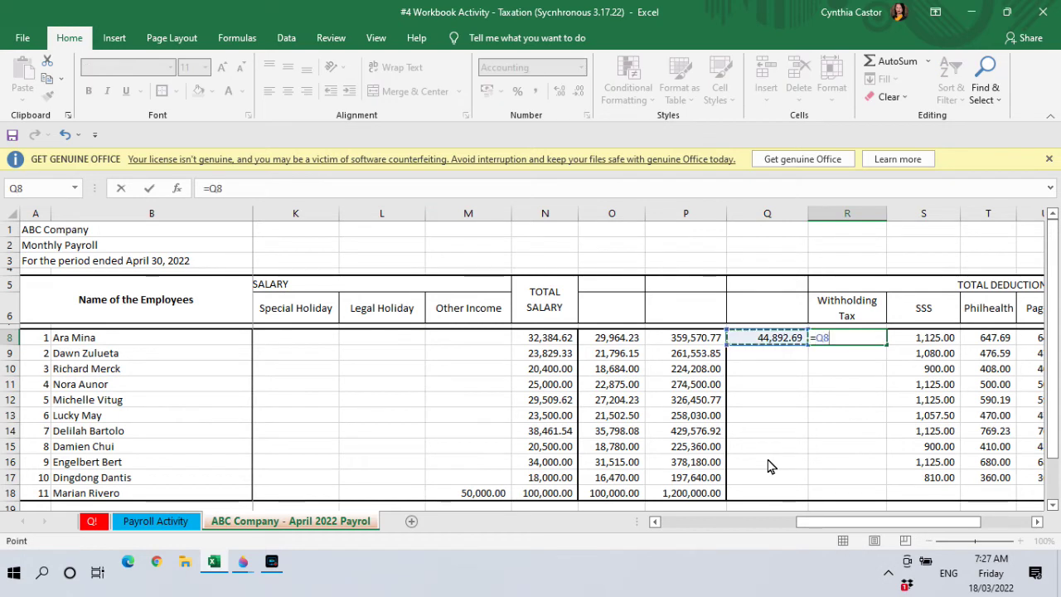
type("/")
type("1.06")
key("Return")
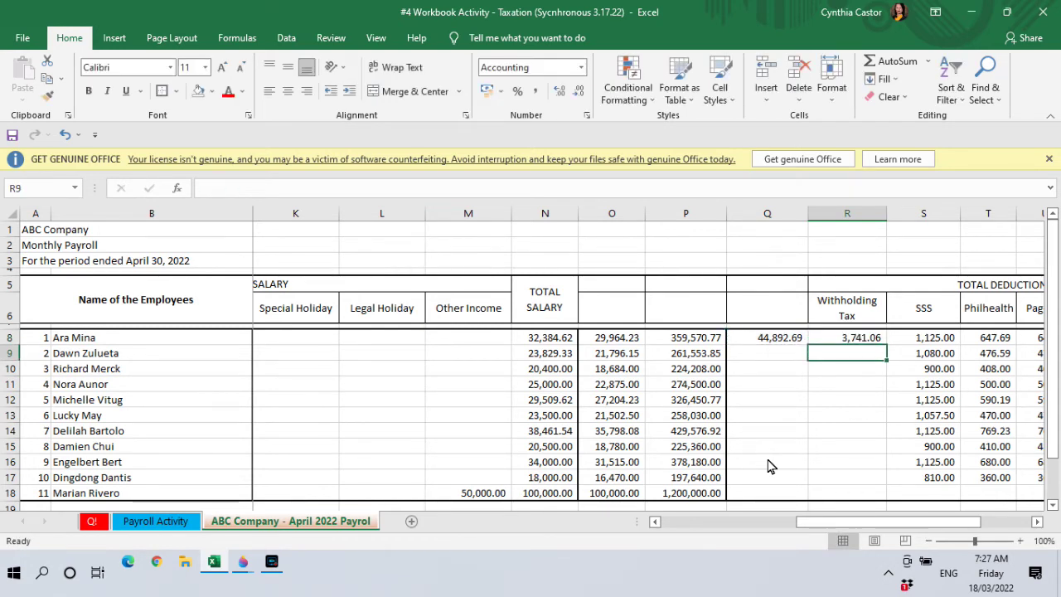
Enter the formula =61553.85*.2 in Q9 to compute the second employee's annual tax.
key("Left")
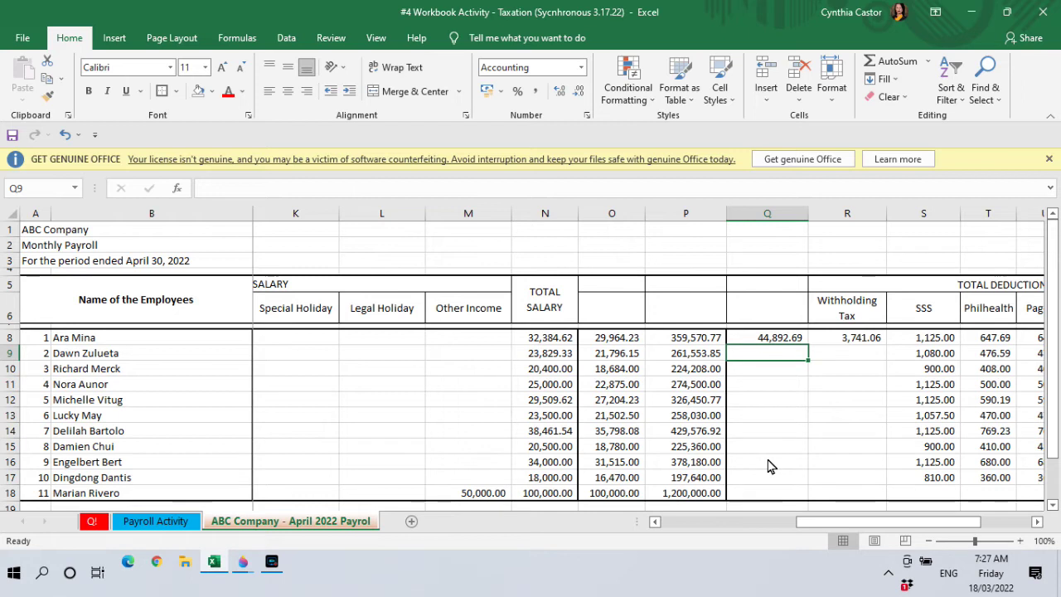
key("Up")
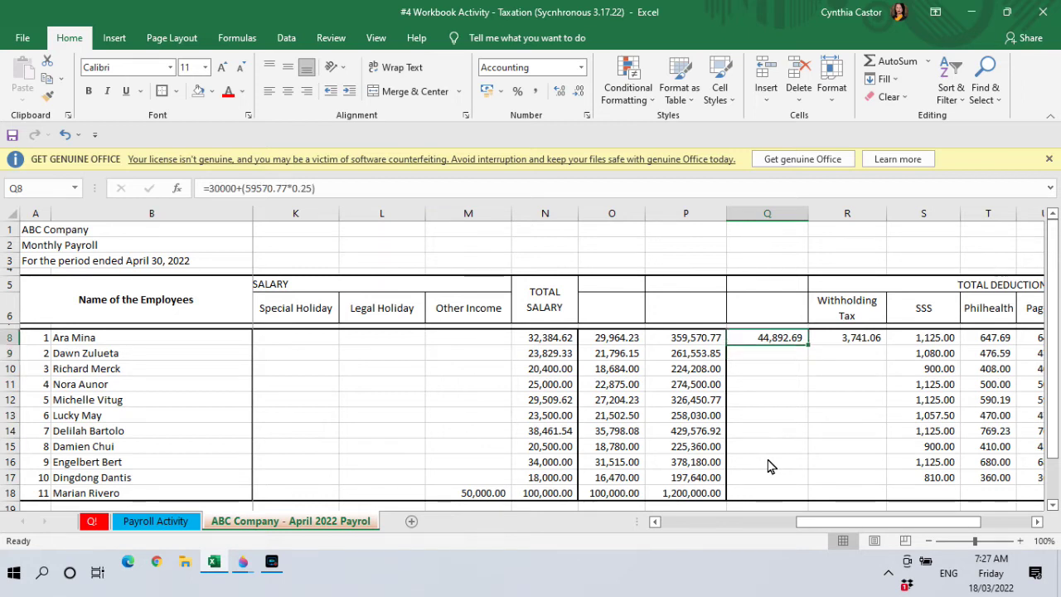
key("Down")
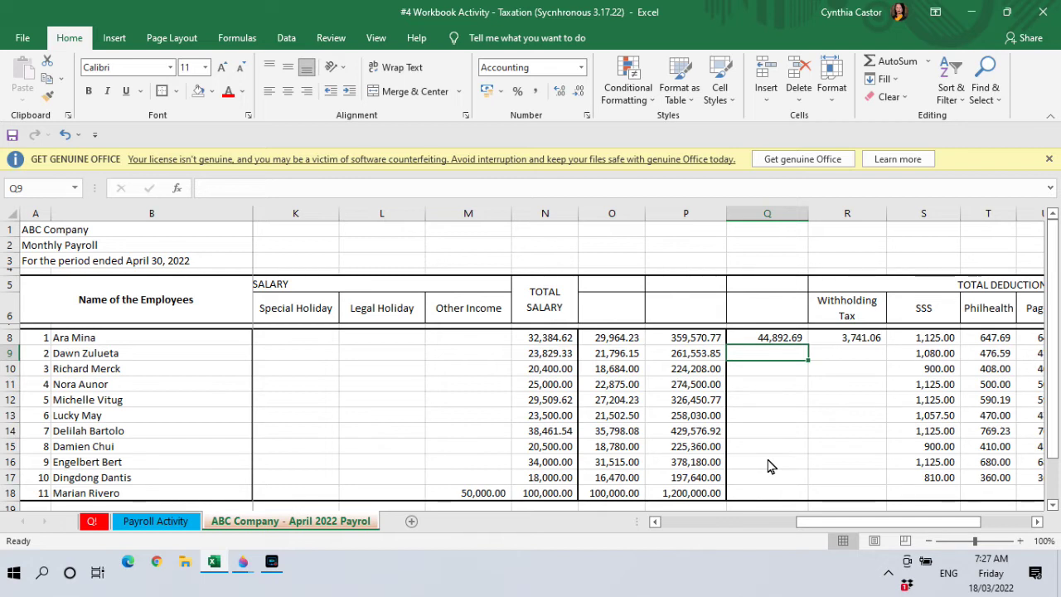
type("=61553.")
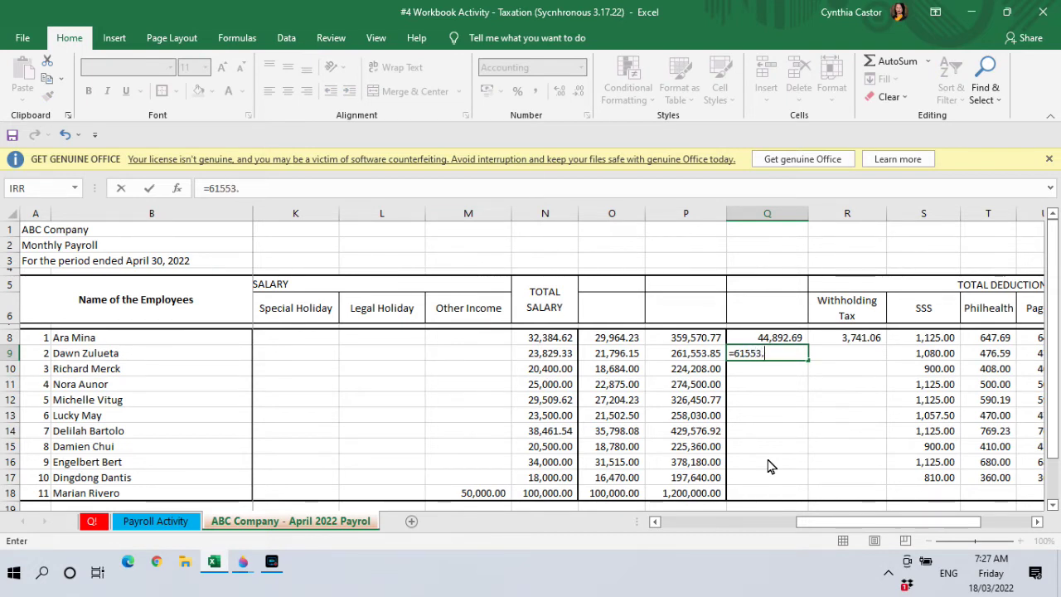
type("85")
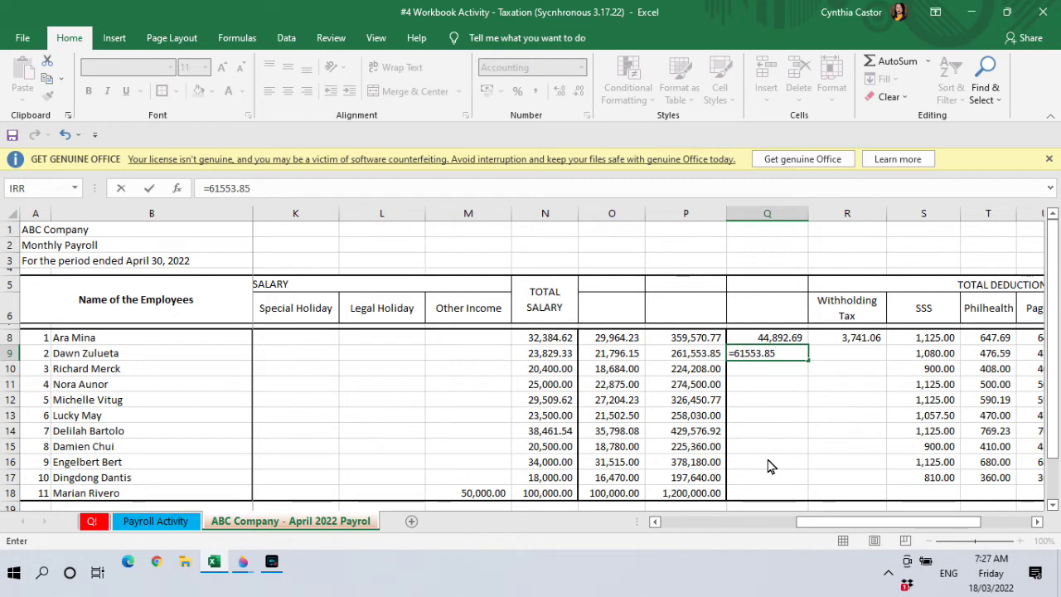
type("*.2")
key("Return")
Enter the formula =Q9/12 in R9 to compute the second employee's monthly withholding tax.
key("Up")
key("Right")
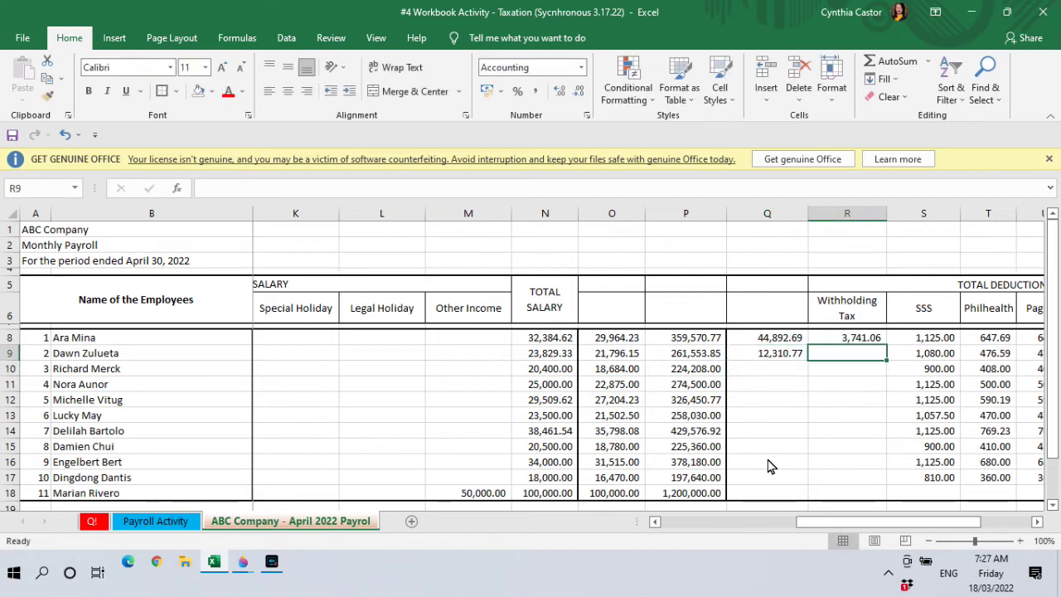
type("=")
key("Left")
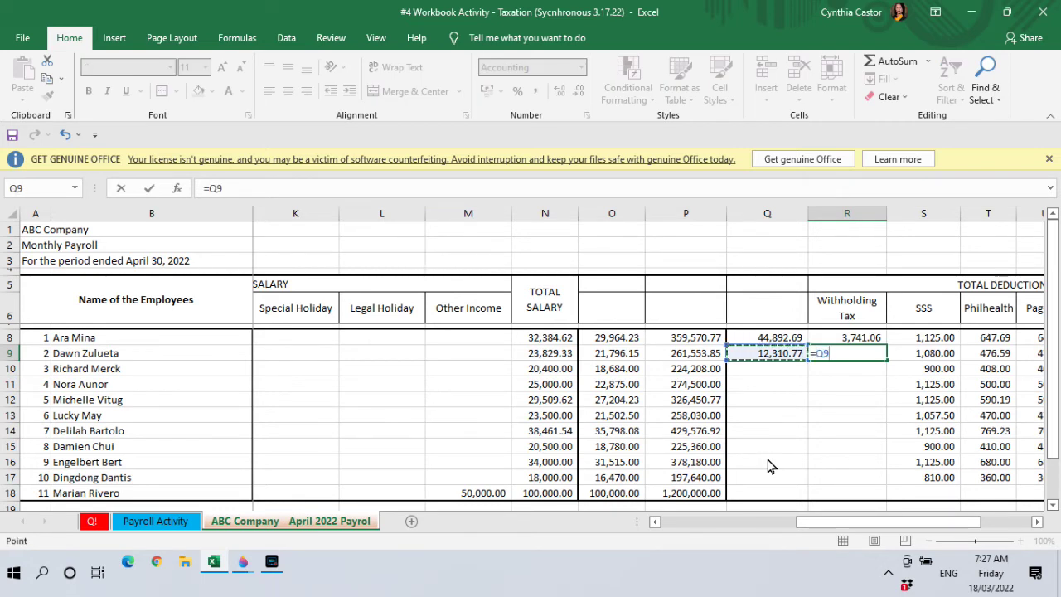
type("/")
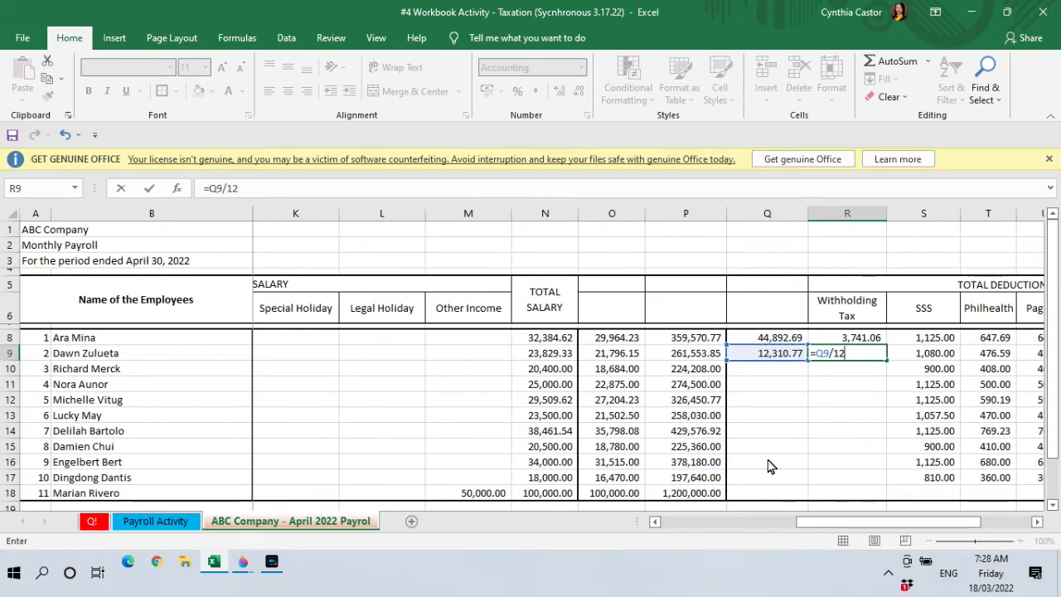
type("12")
key("Return")
key("Up")
key("Down")
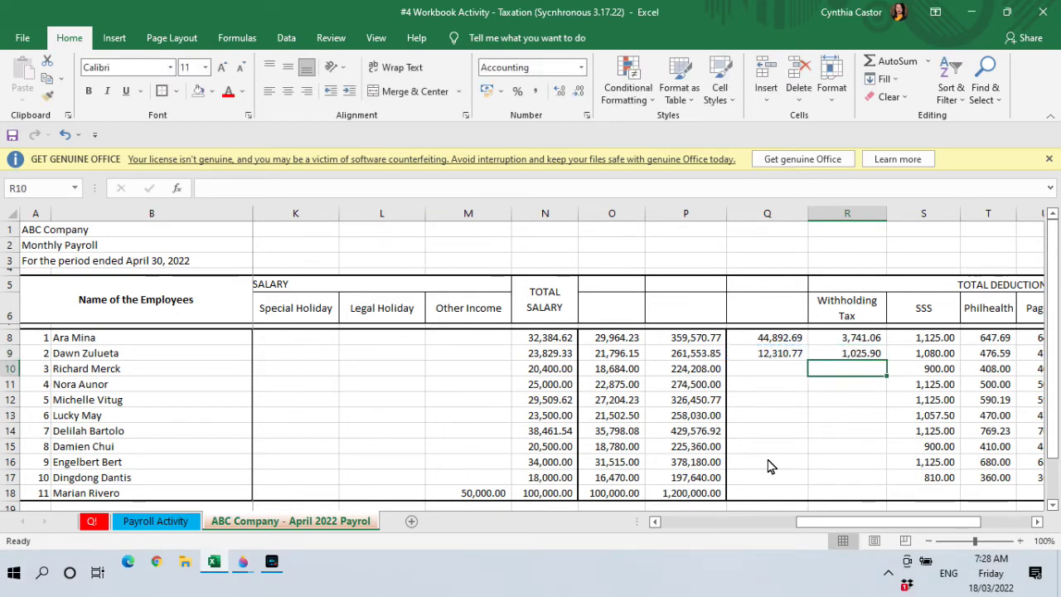
Enter 0 in Q10 and R10 for the third employee's annual tax and monthly withholding tax.
key("Left")
key("Left")
key("Left")
key("Right")
key("Right")
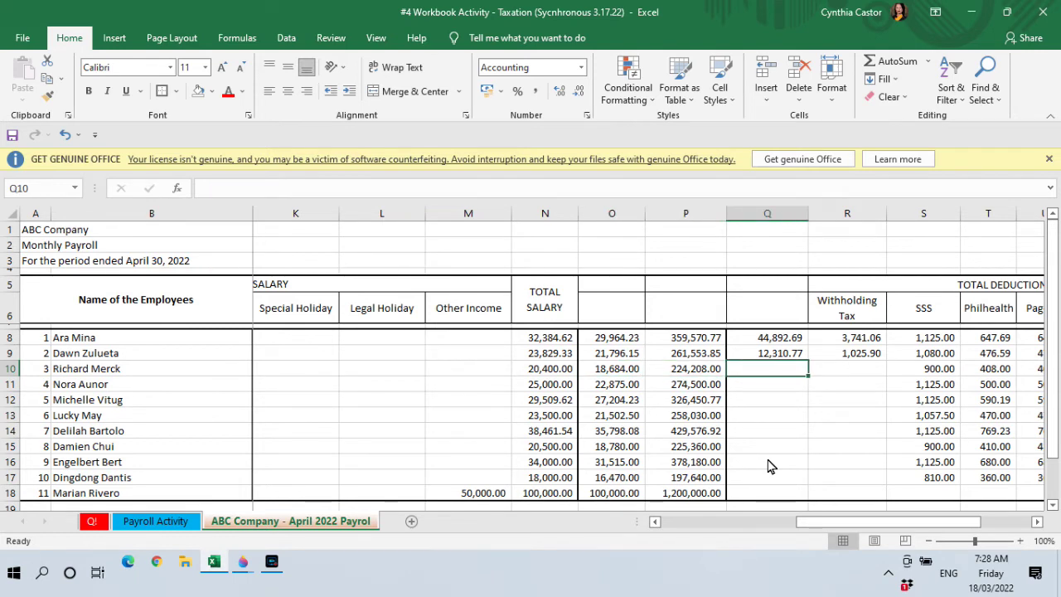
type("0")
key("Tab")
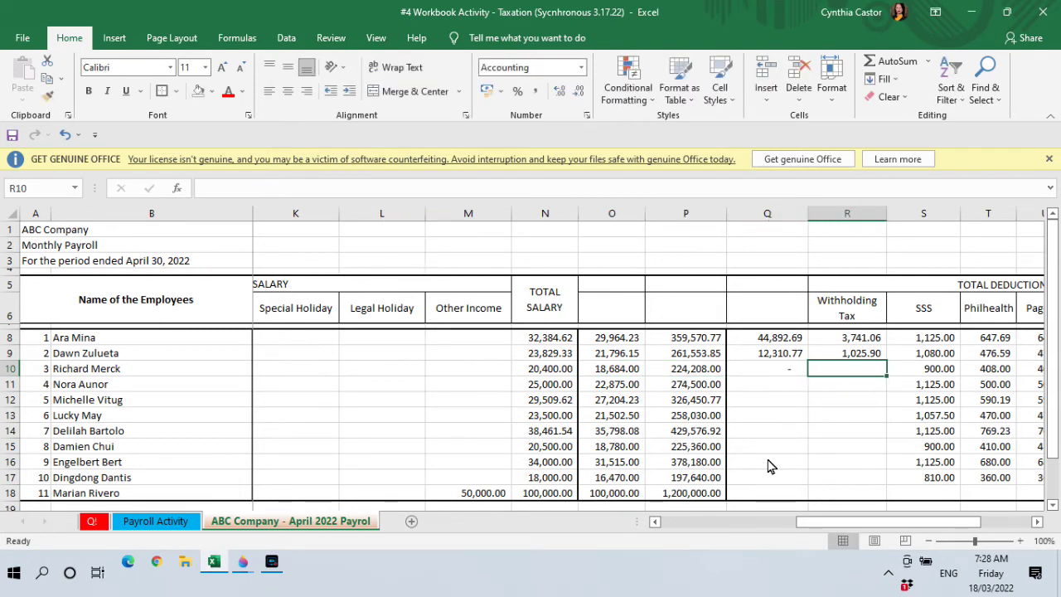
type("0")
key("Return")
Copy the second employee's tax formulas from Q9:R9 to the fourth employee's cells Q11:R11.
key("Left")
key("Up")
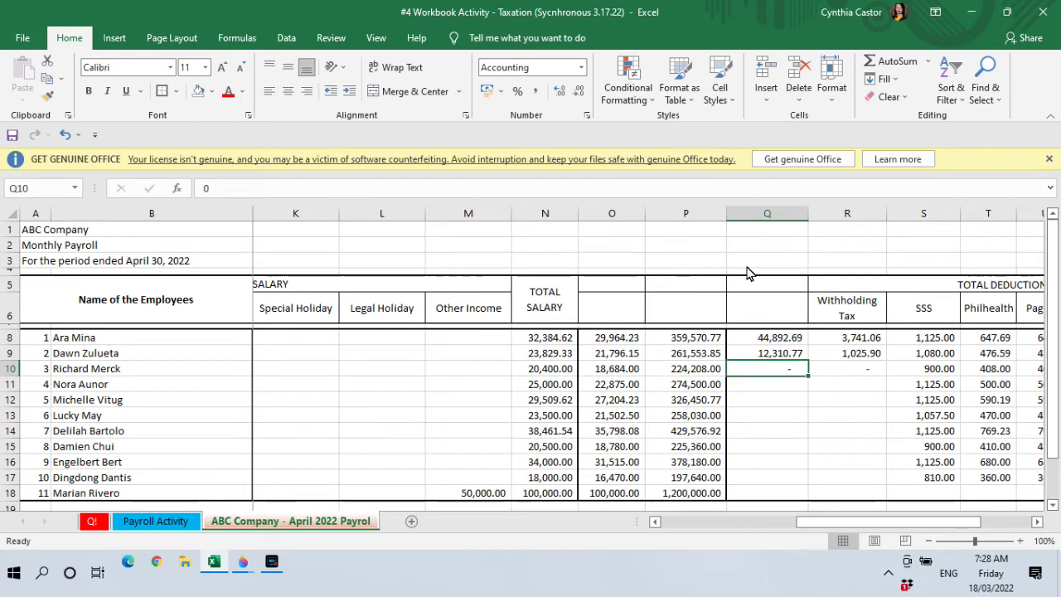
left_click(781, 357)
right_click(780, 356)
left_click(779, 355)
left_click(818, 359, "shift")
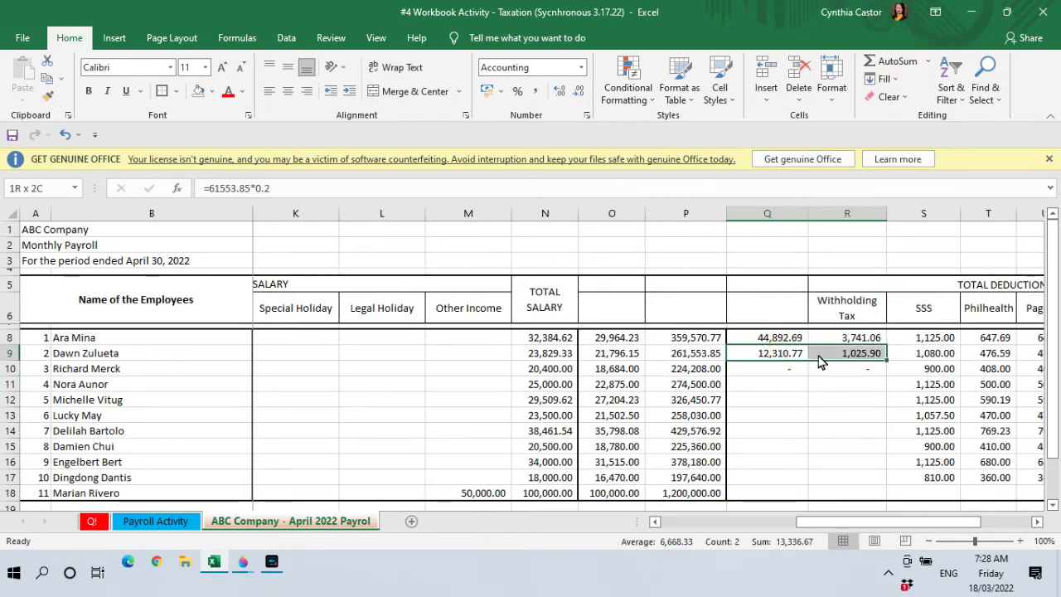
right_click(818, 362)
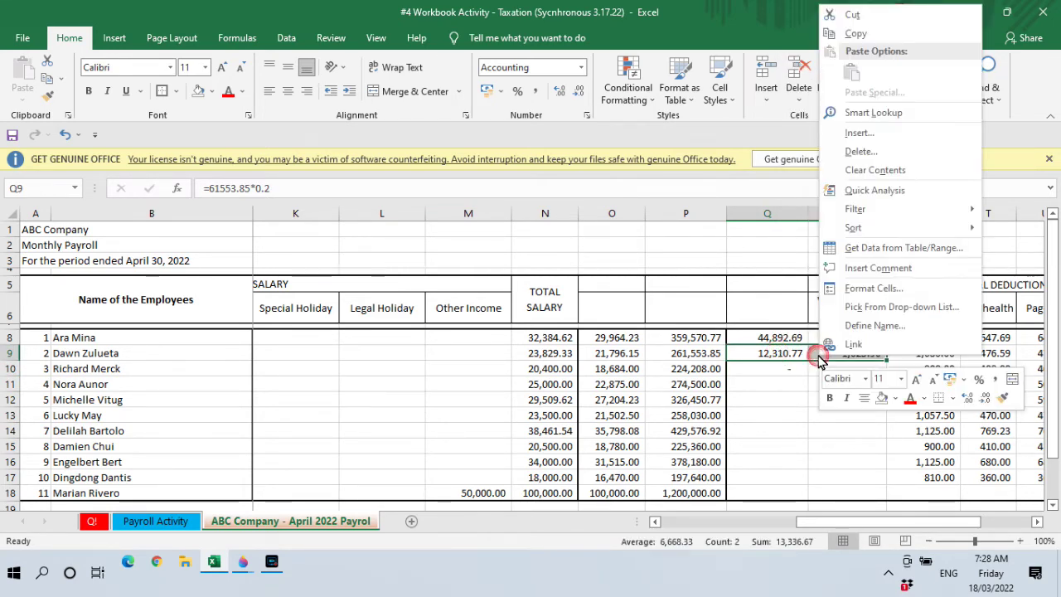
left_click(867, 33)
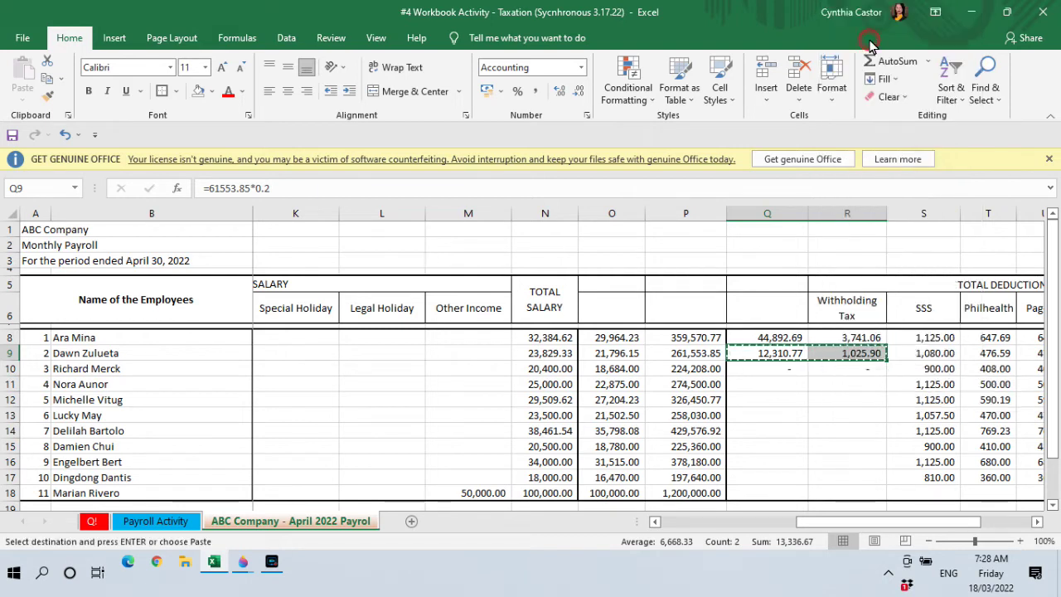
left_click(751, 386)
key("Return")
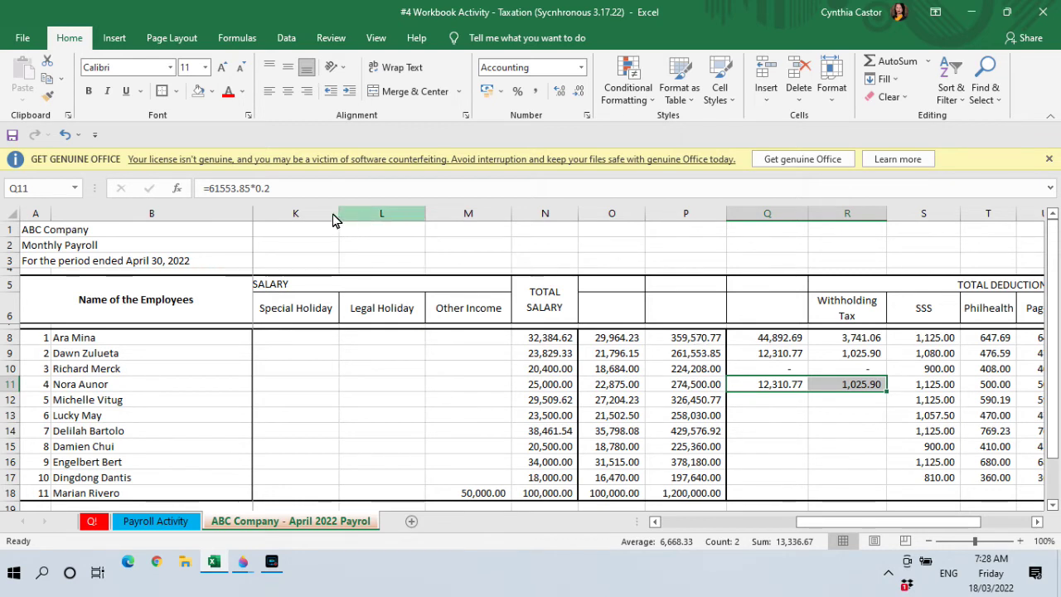
left_click(247, 189)
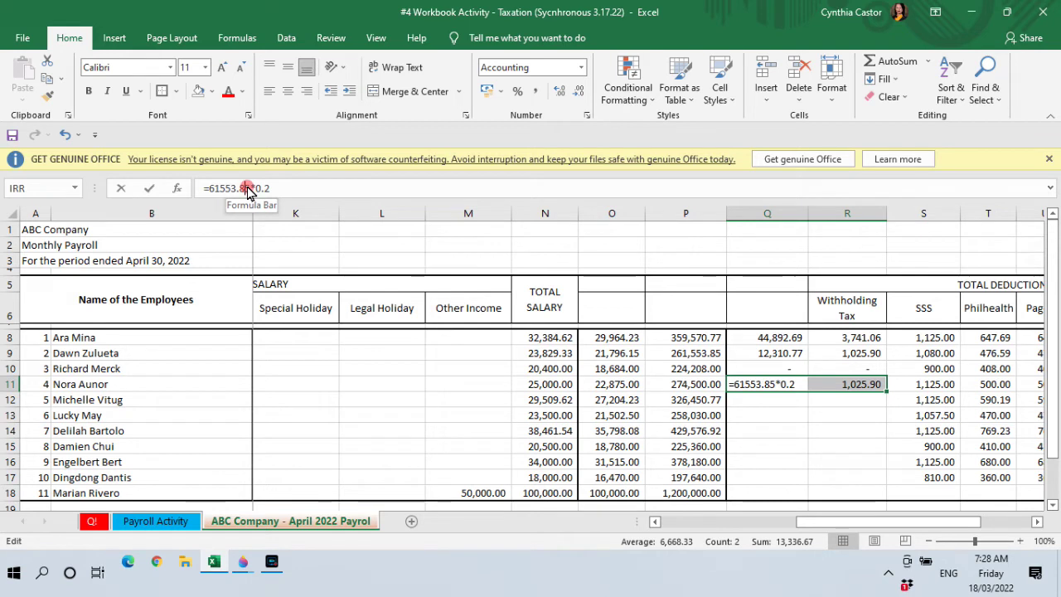
left_click(613, 384)
left_click(649, 389)
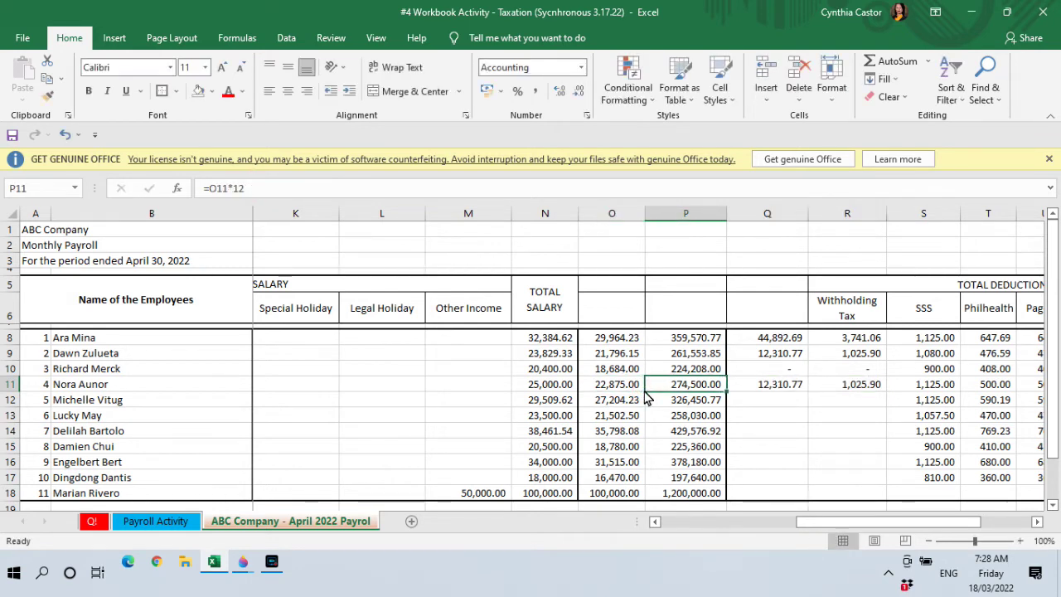
left_click(765, 400)
left_click(695, 386)
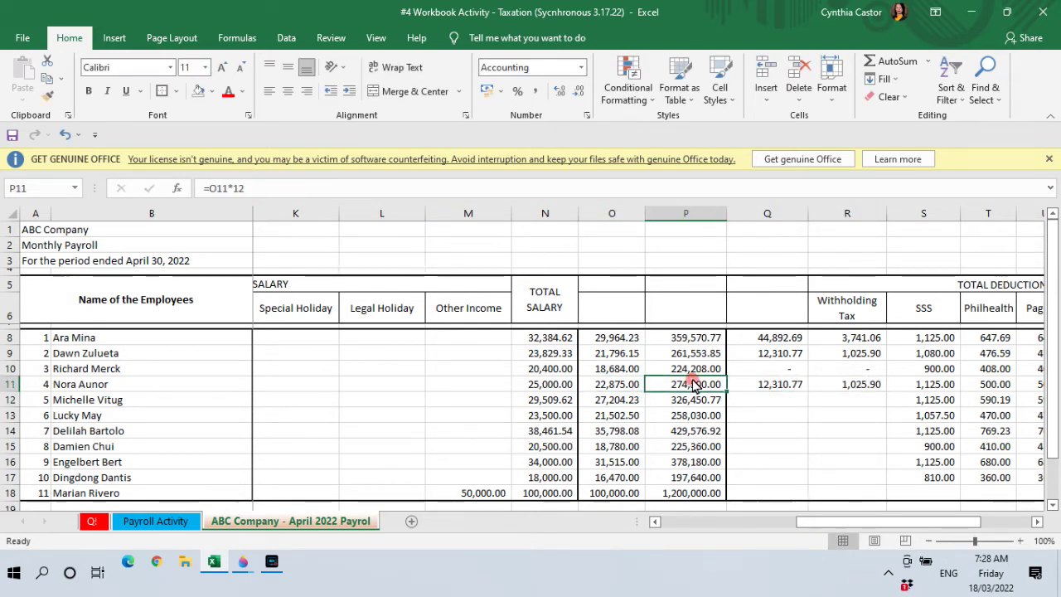
Change the fourth employee's annual tax formula in Q11 to =74500*0.2.
left_click(790, 384)
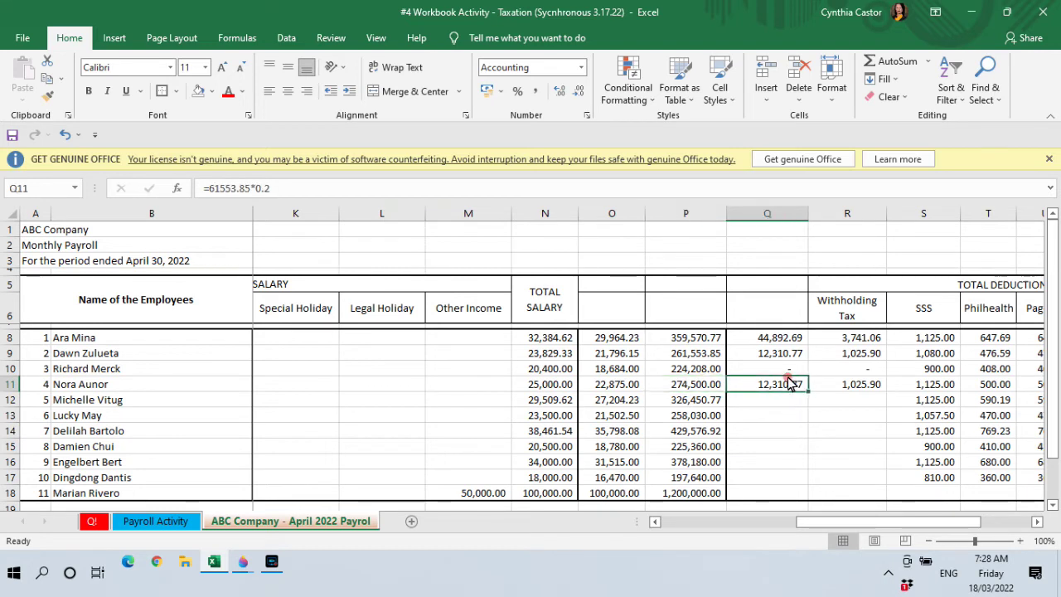
left_click(251, 190)
key("BackSpace")
key("BackSpace")
key("BackSpace")
key("BackSpace")
key("BackSpace")
key("BackSpace")
key("BackSpace")
key("BackSpace")
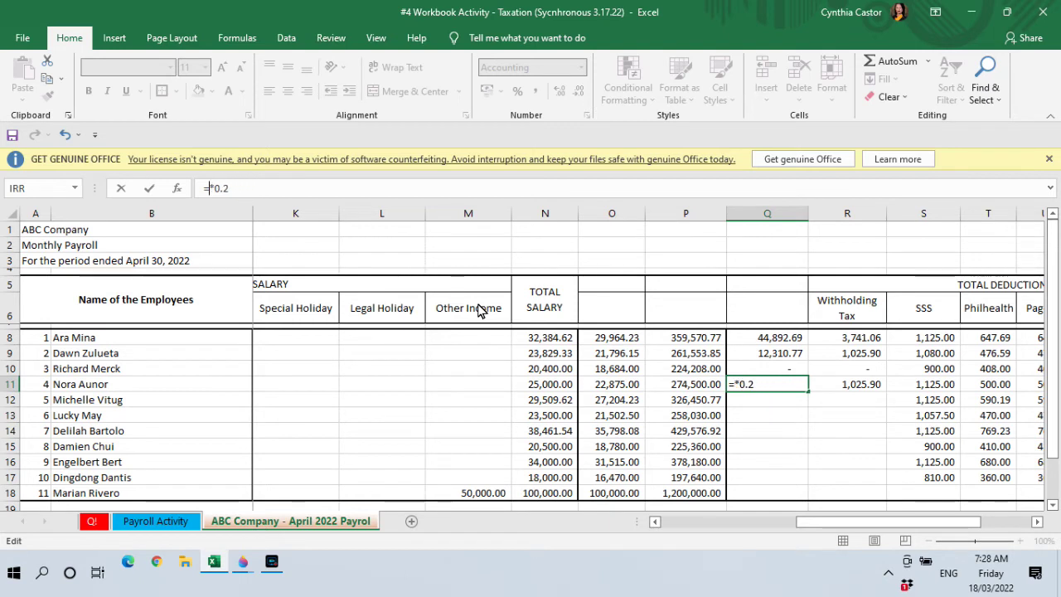
type("74500")
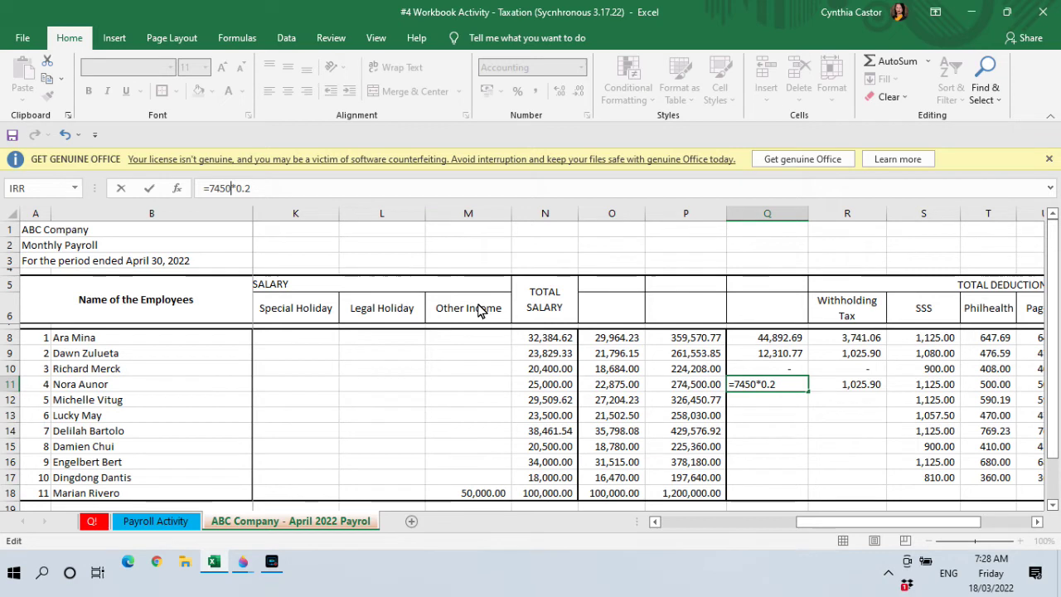
key("ctrl+Return")
key("Down")
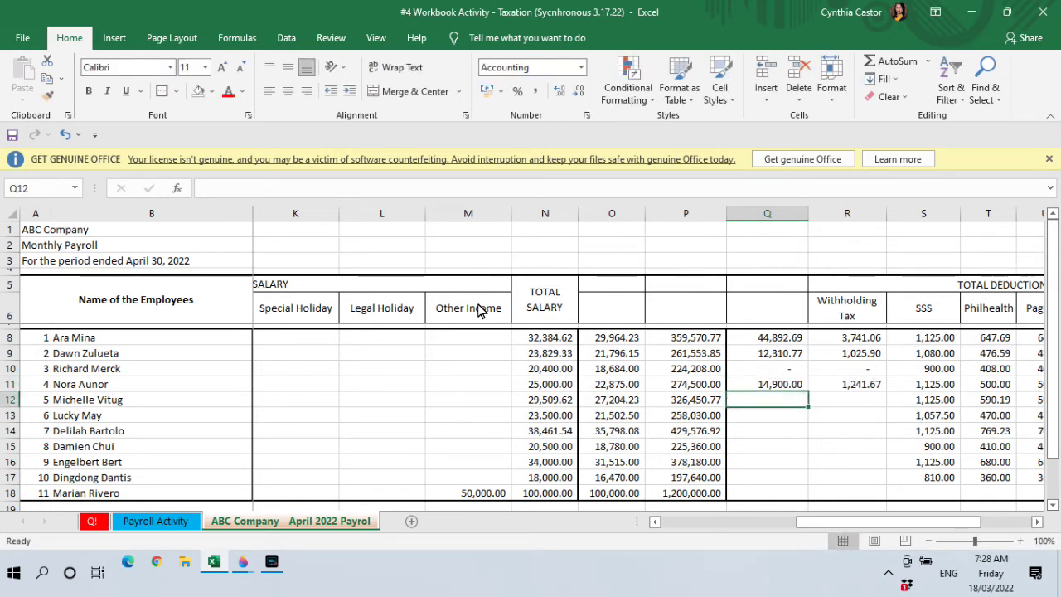
Copy the first employee's tax formulas from Q8:R8 to the fifth employee's cells Q12:R12.
key("Up")
key("Up")
key("Up")
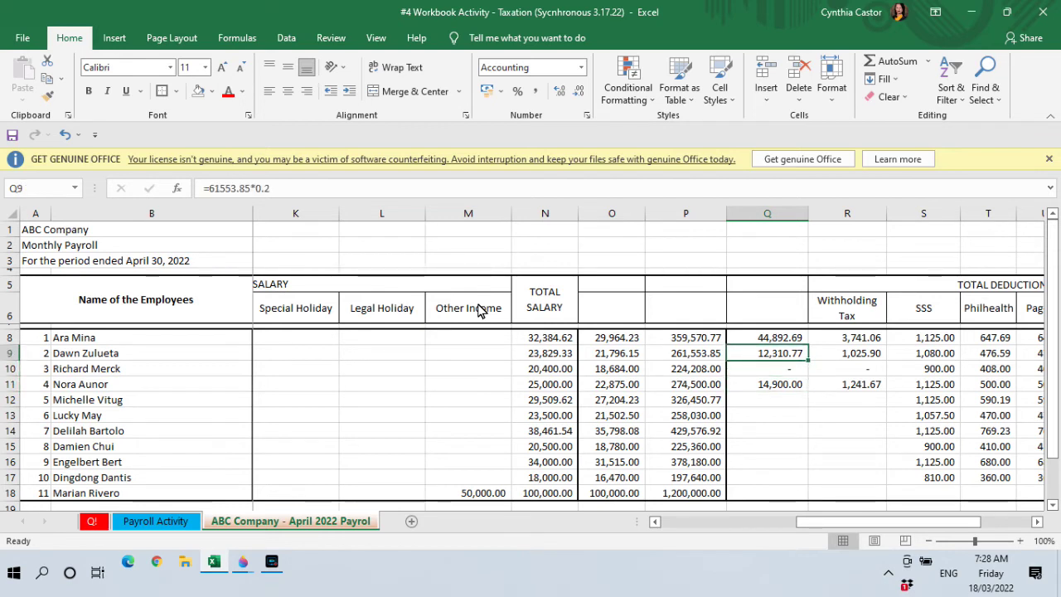
key("Up")
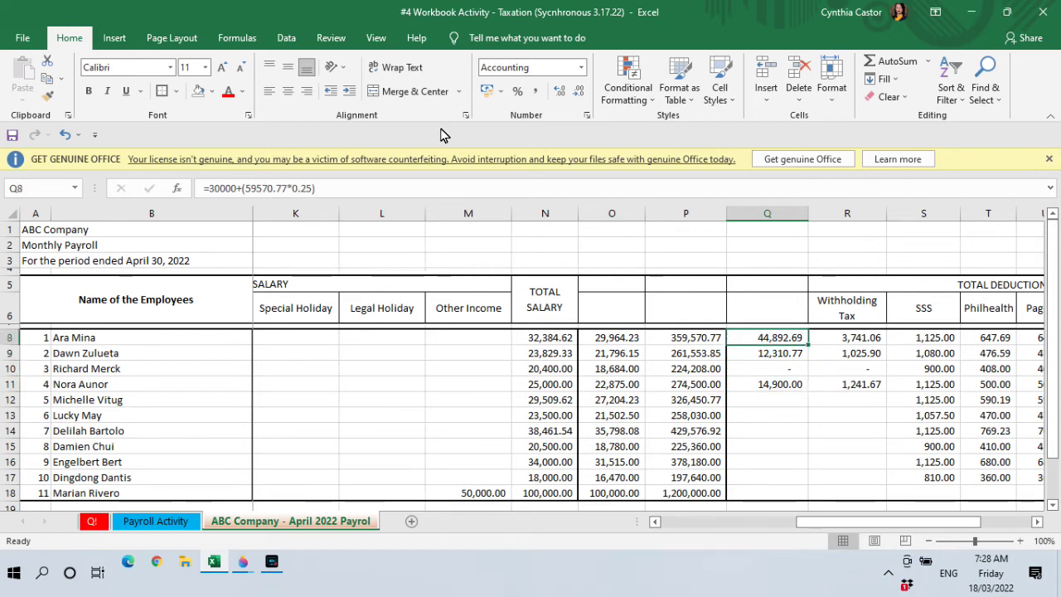
left_click_drag(802, 338, 841, 337)
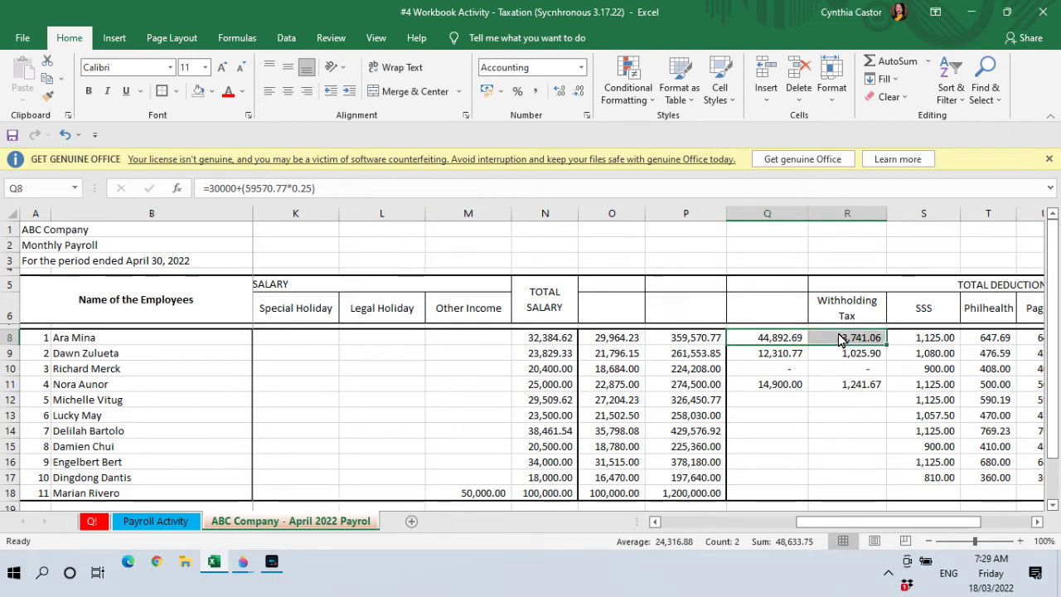
right_click(841, 340)
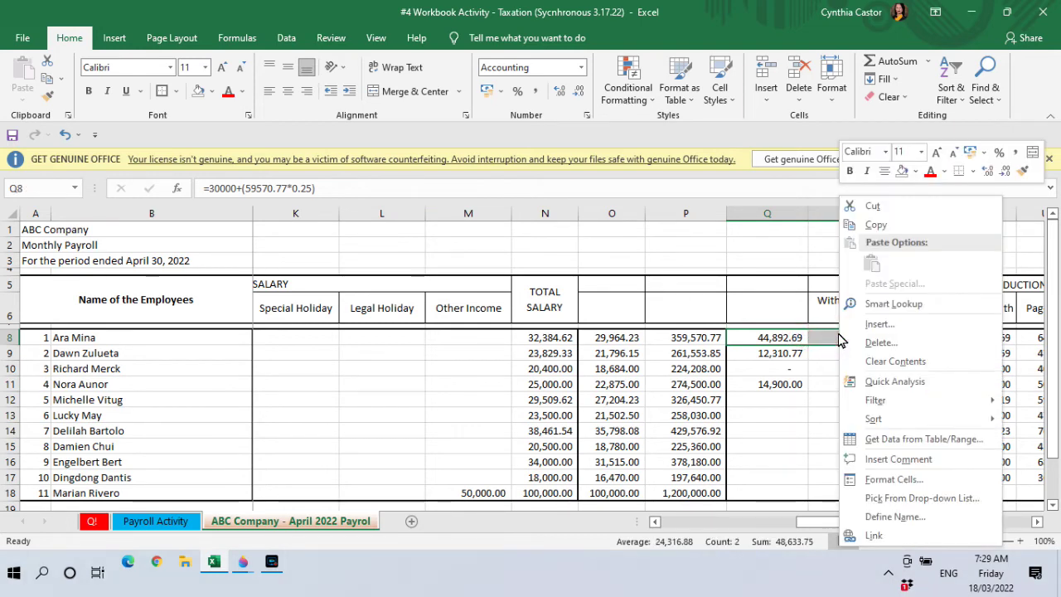
left_click(881, 229)
left_click(777, 401)
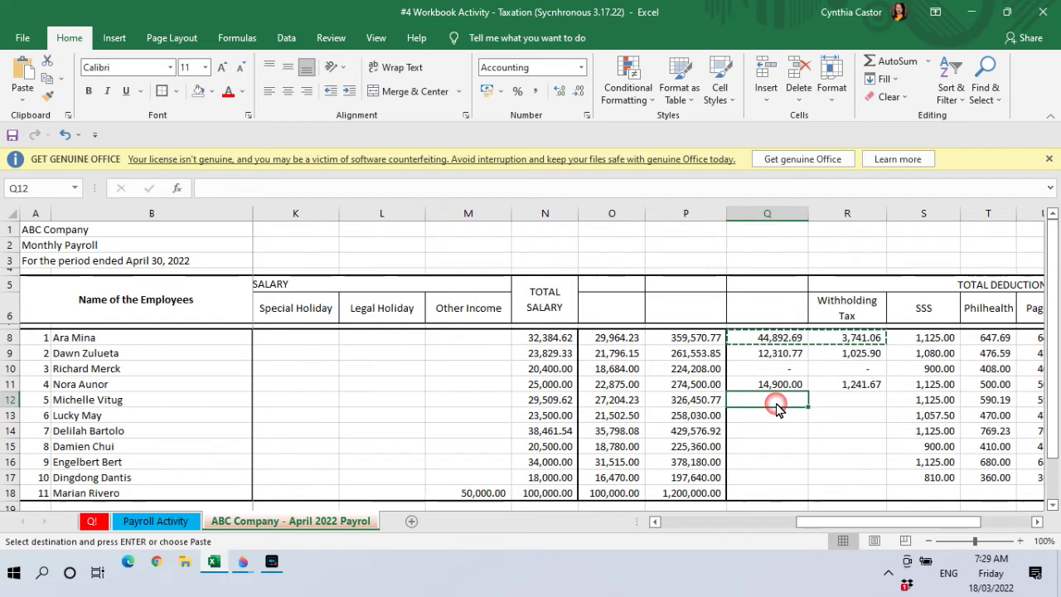
key("Return")
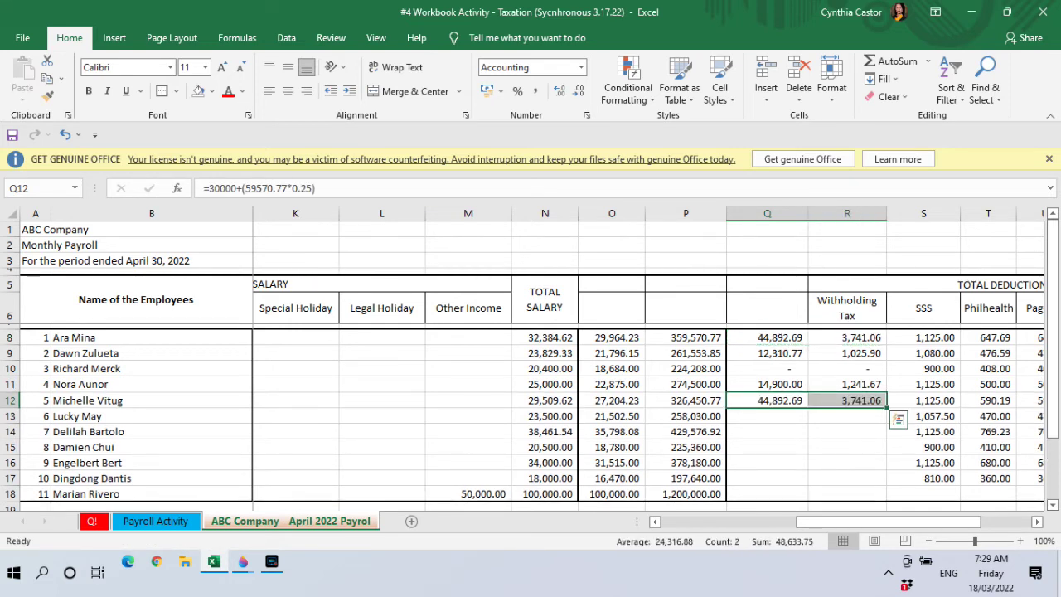
Change the fifth employee's annual tax formula in Q12 to =30000+(26450.77*0.25).
left_click(686, 400)
left_click(767, 400)
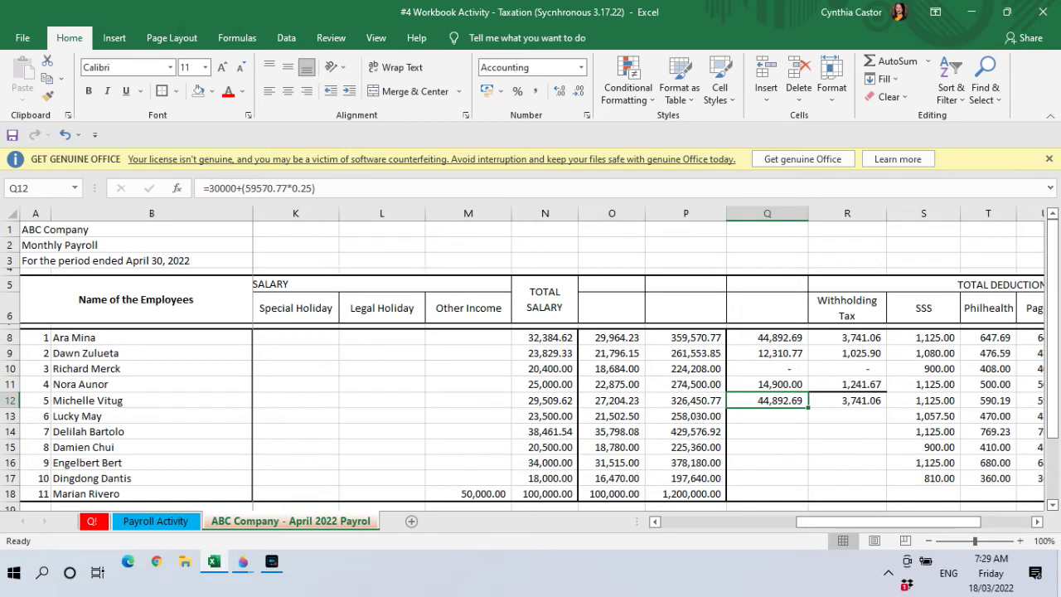
left_click(292, 189)
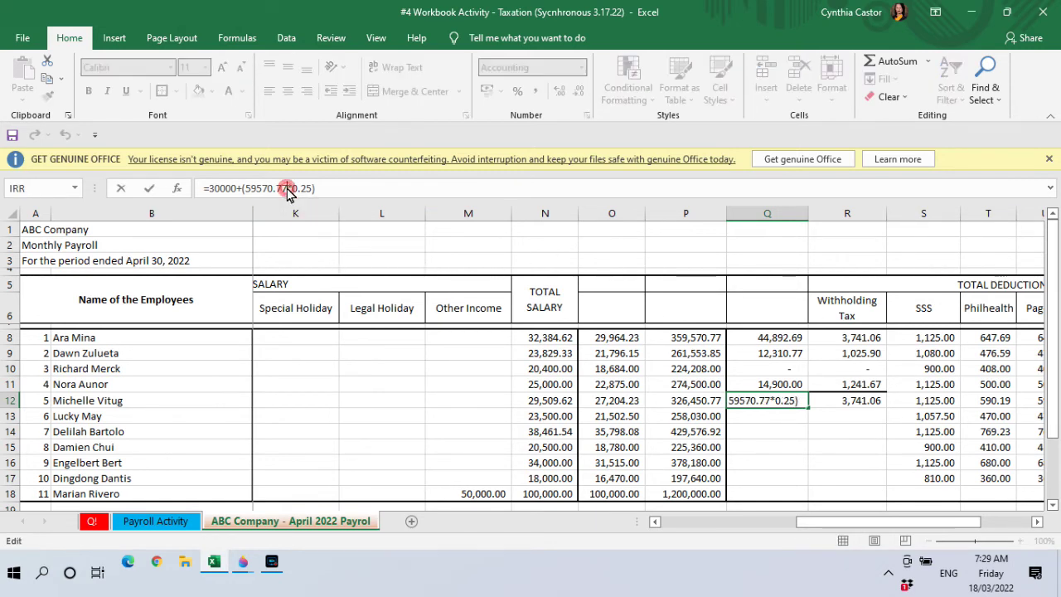
key("BackSpace")
key("BackSpace")
key("BackSpace")
key("BackSpace")
key("BackSpace")
key("BackSpace")
key("BackSpace")
key("BackSpace")
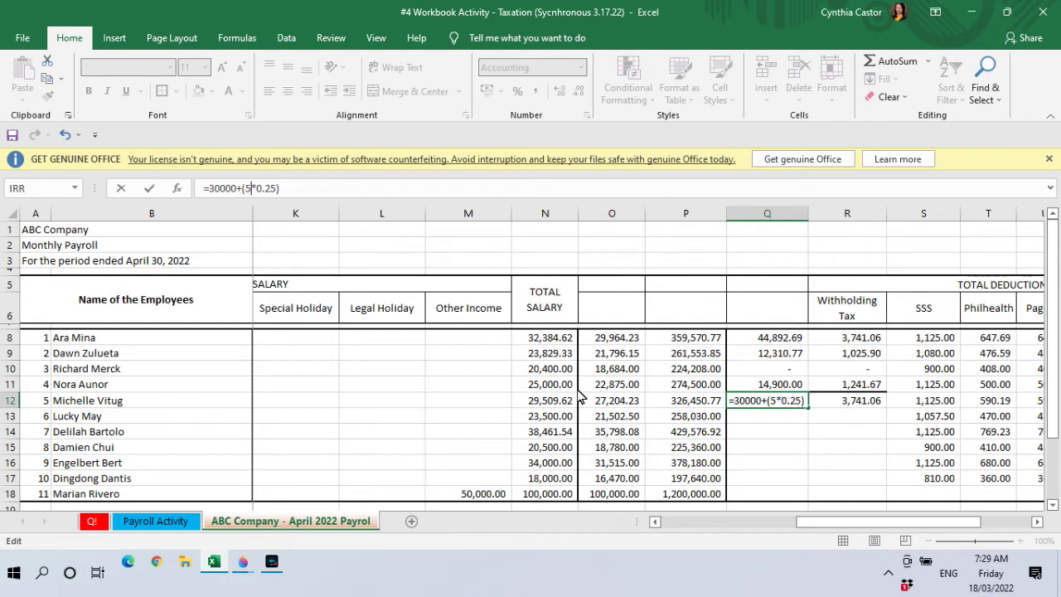
type("26")
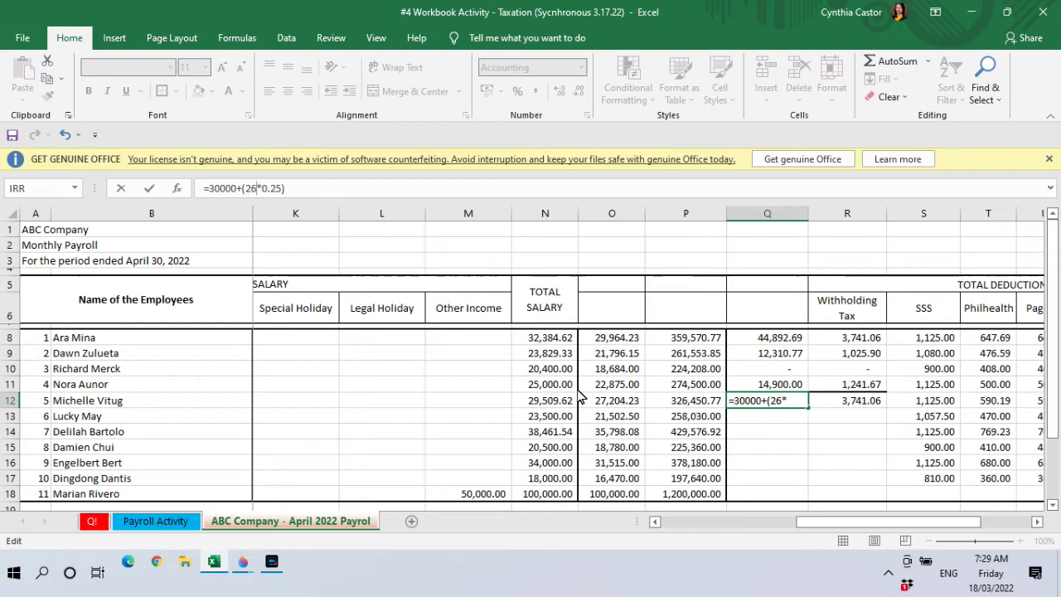
type("450.77")
key("Return")
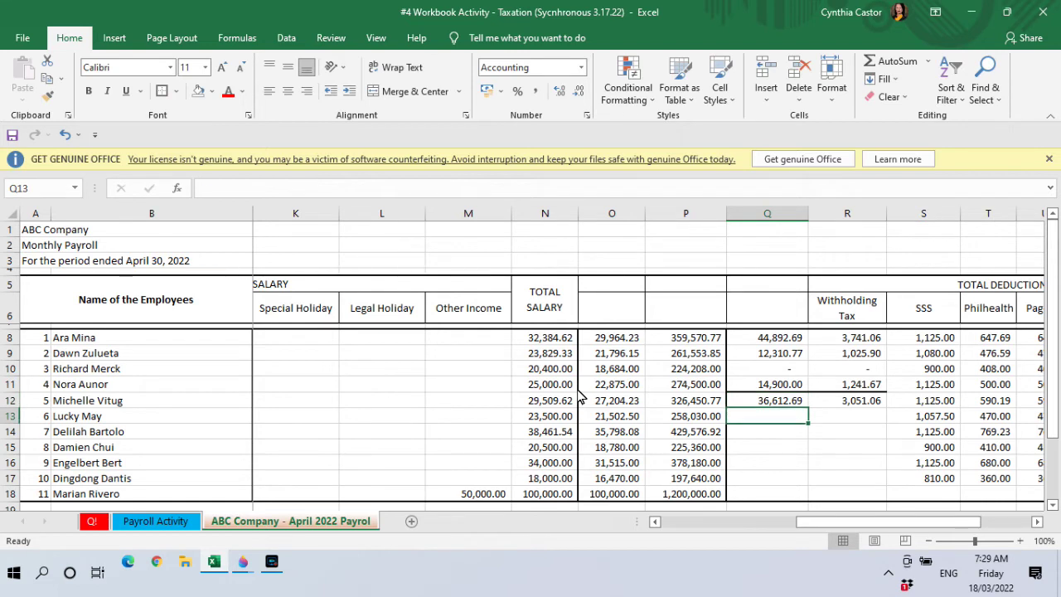
Copy the fourth employee's tax formulas from Q11:R11 to the sixth employee's cells Q13:R13.
key("Left")
key("Right")
key("Left")
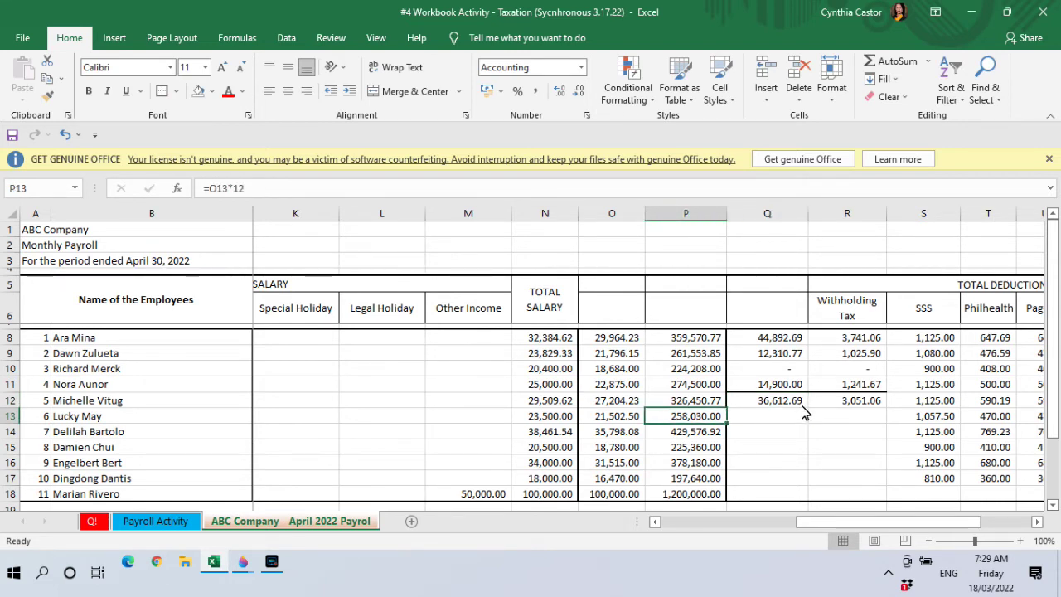
left_click(777, 385)
left_click_drag(796, 391, 836, 390)
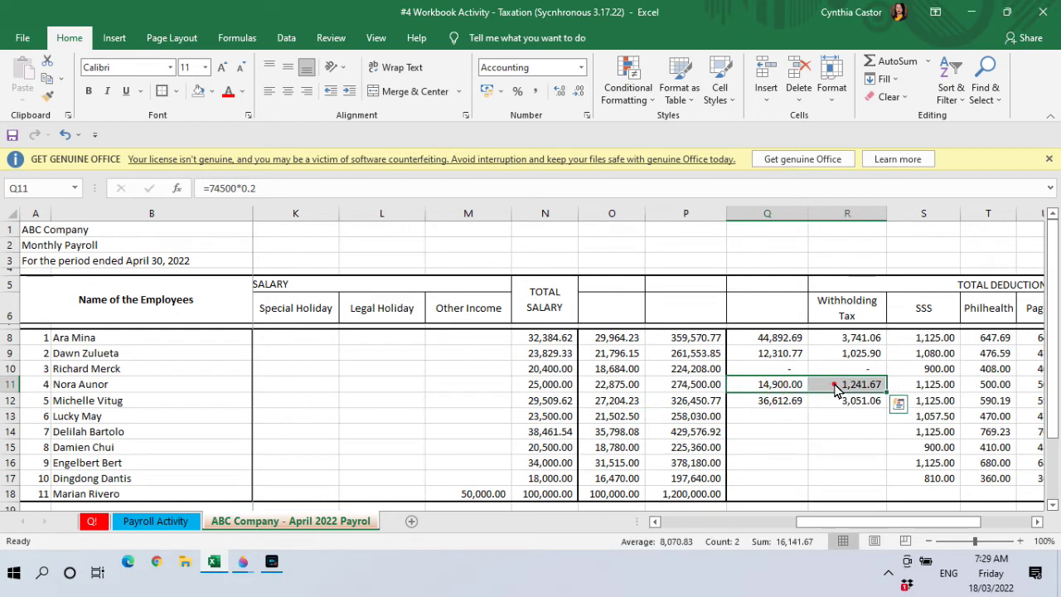
right_click(836, 390)
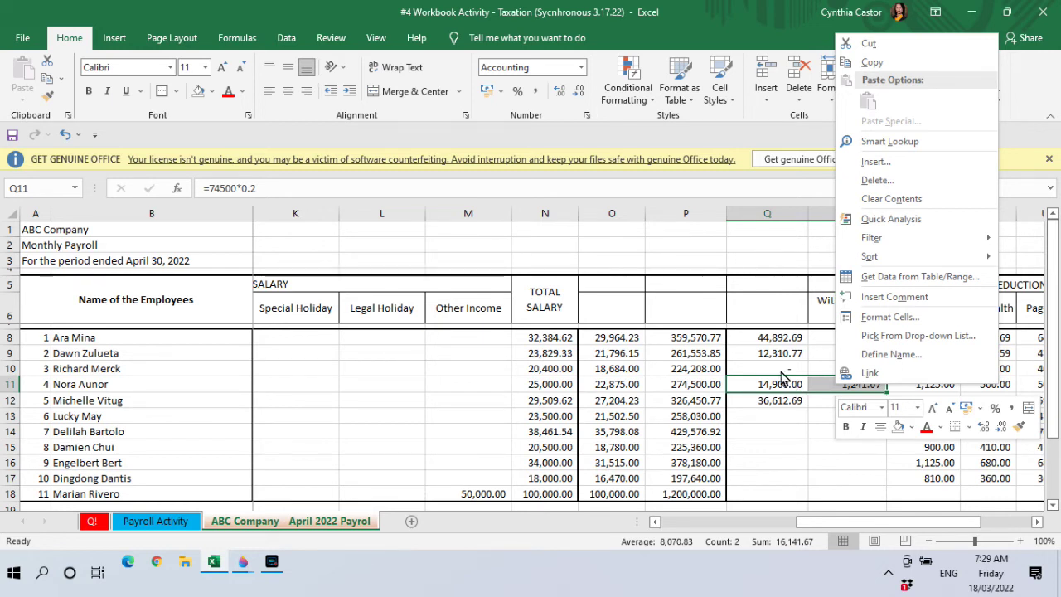
left_click(896, 66)
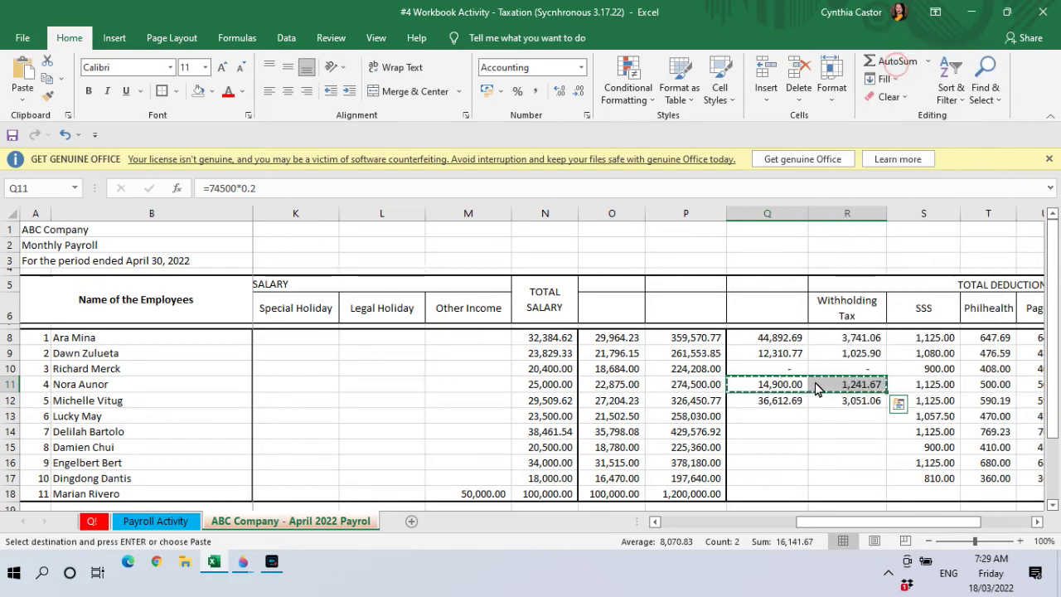
left_click(788, 421)
key("Return")
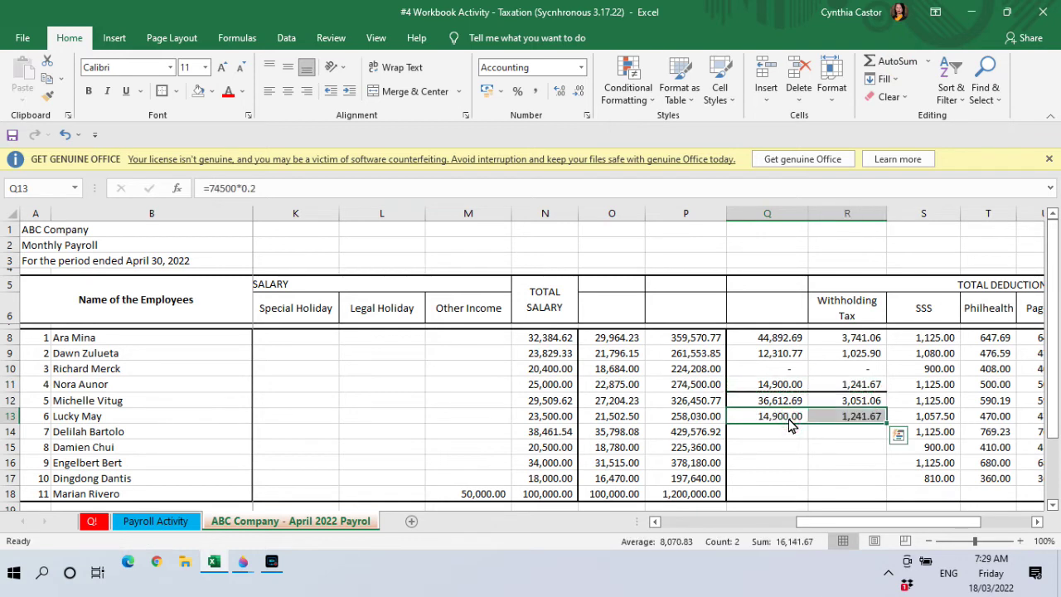
Change the sixth employee's annual tax formula in Q13 to =8030*0.2.
left_click(234, 190)
key("BackSpace")
key("BackSpace")
key("BackSpace")
key("BackSpace")
key("BackSpace")
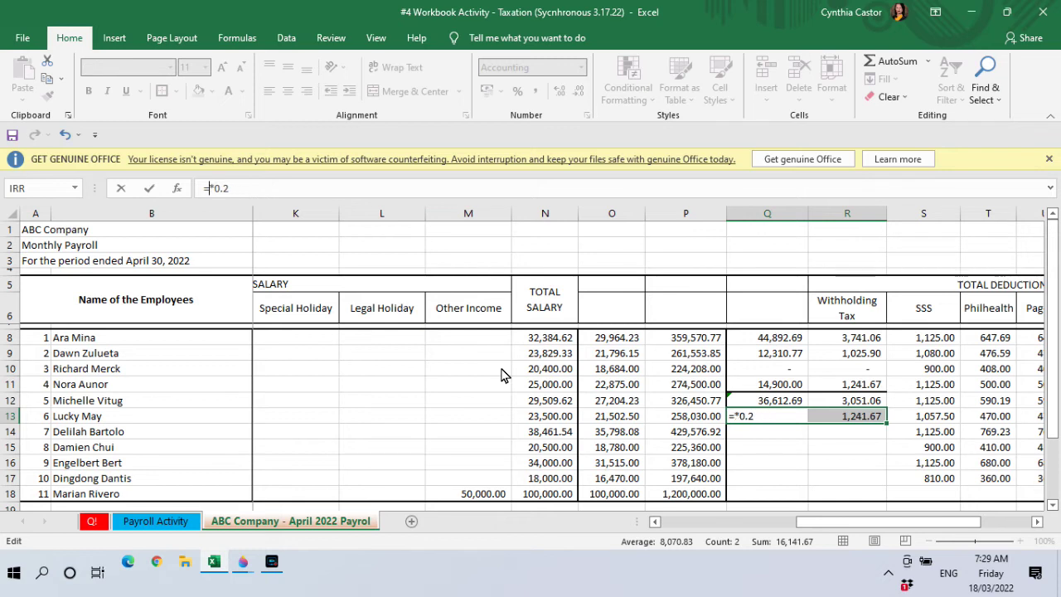
type("8")
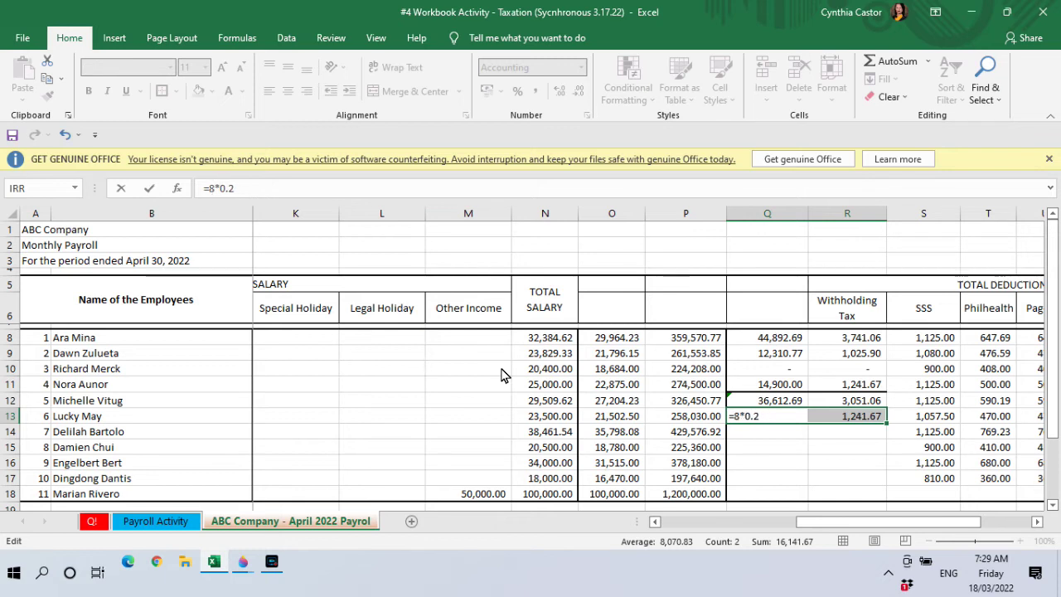
type("030")
key("Return")
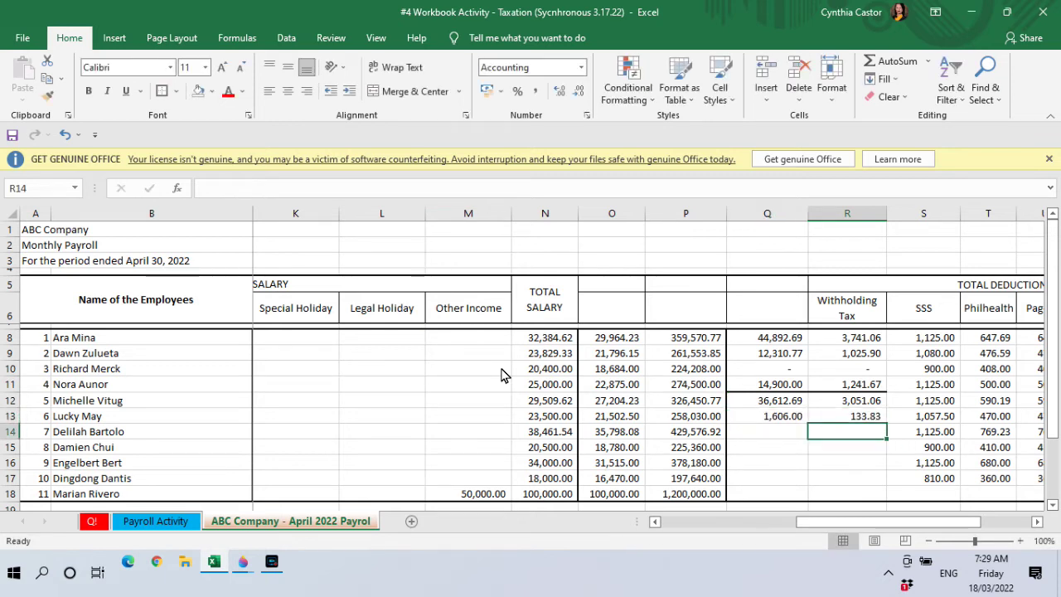
Check the TRAIN table in Paint 3D and enter the seventh employee's annual tax in Q14 as =30000+(29576.52*.25).
key("Left")
key("Left")
key("Right")
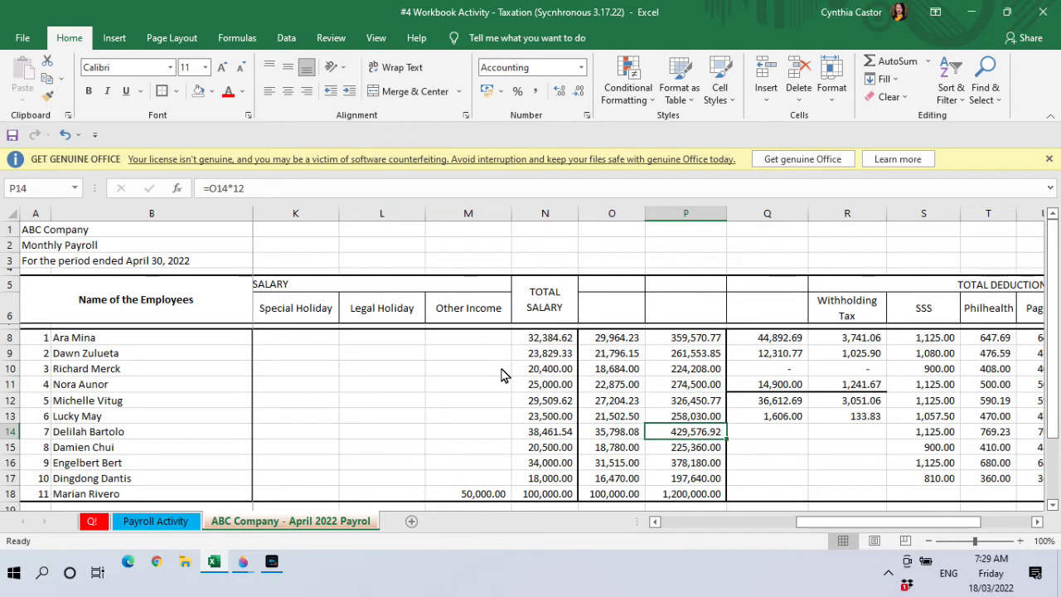
left_click(241, 569)
left_click(76, 506)
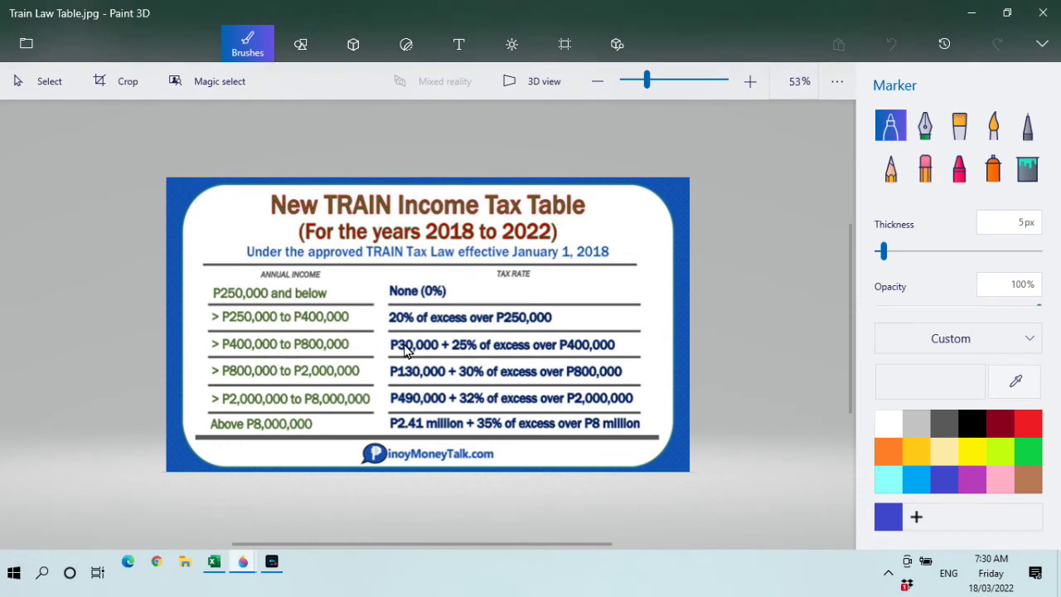
left_click(972, 13)
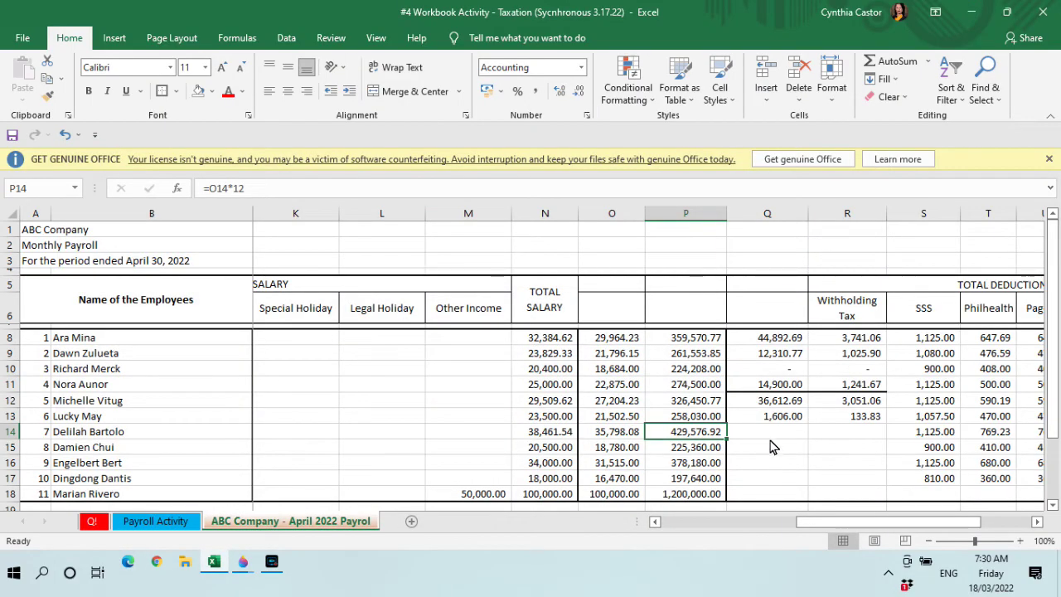
left_click(775, 434)
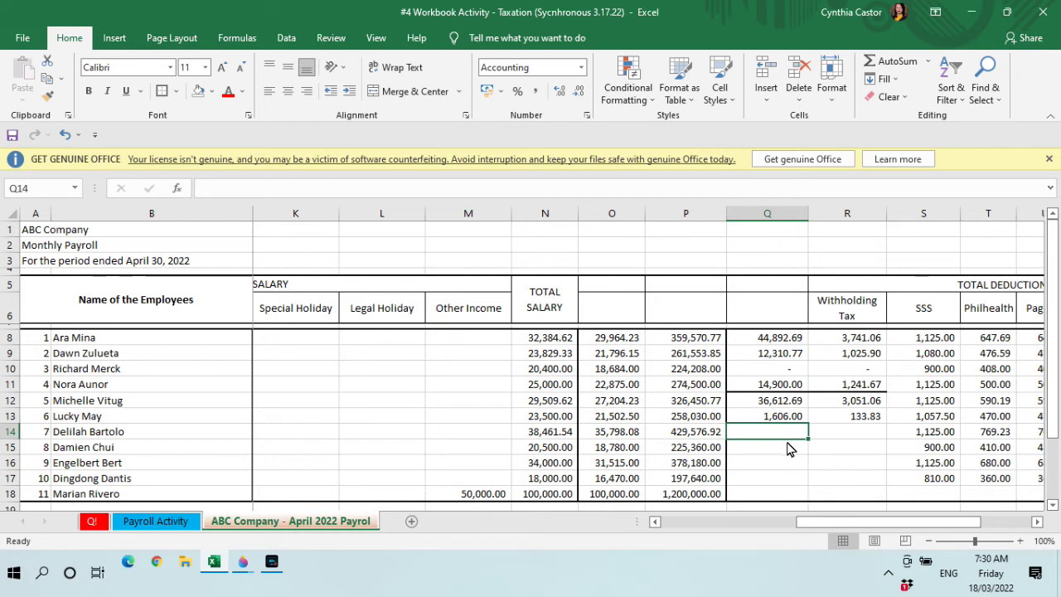
type("=3")
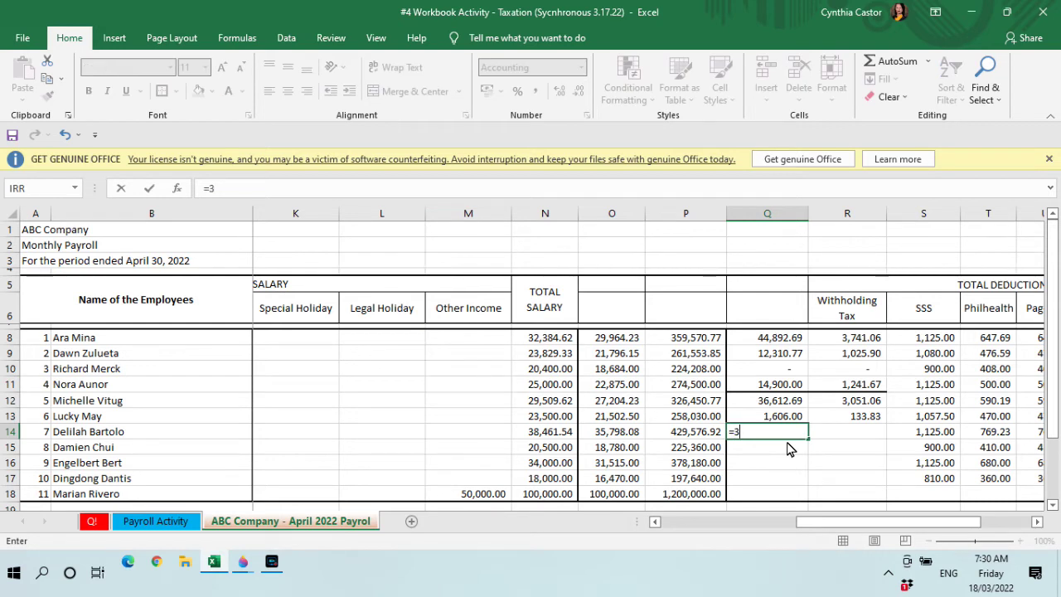
type("0000")
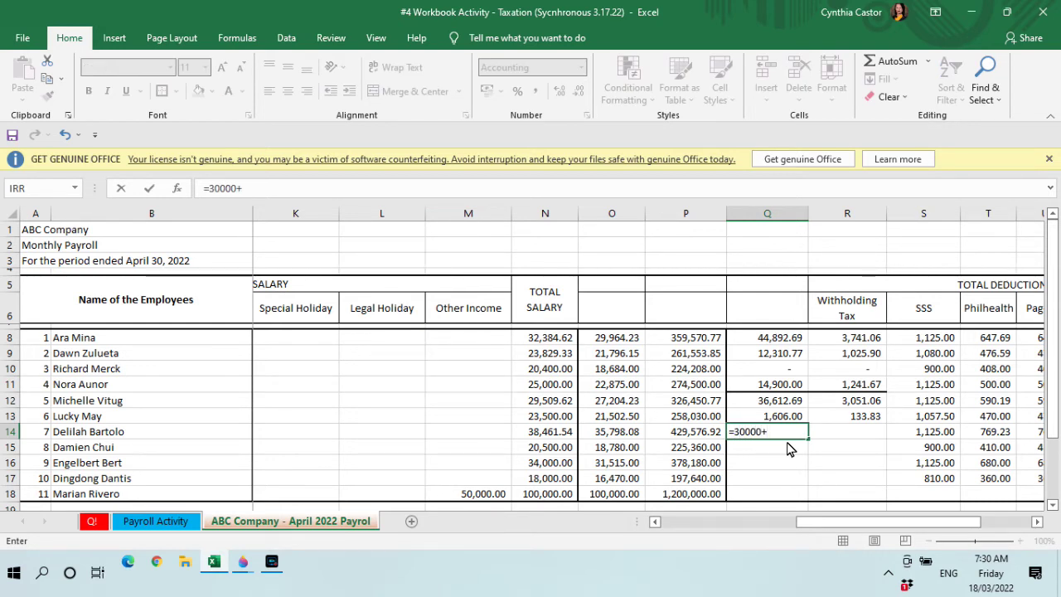
type("+(29576")
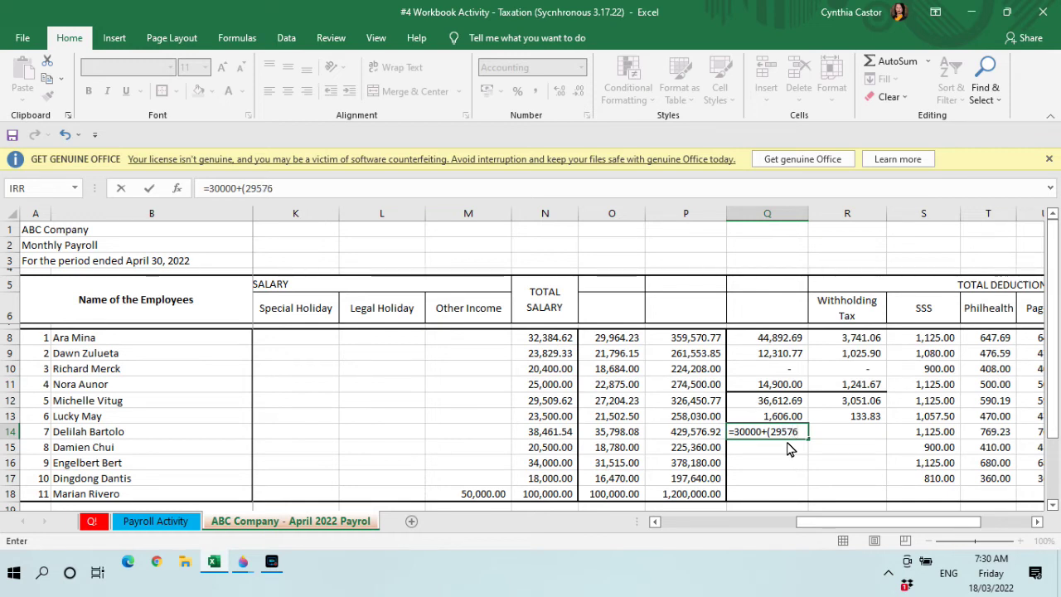
type(".52*.25")
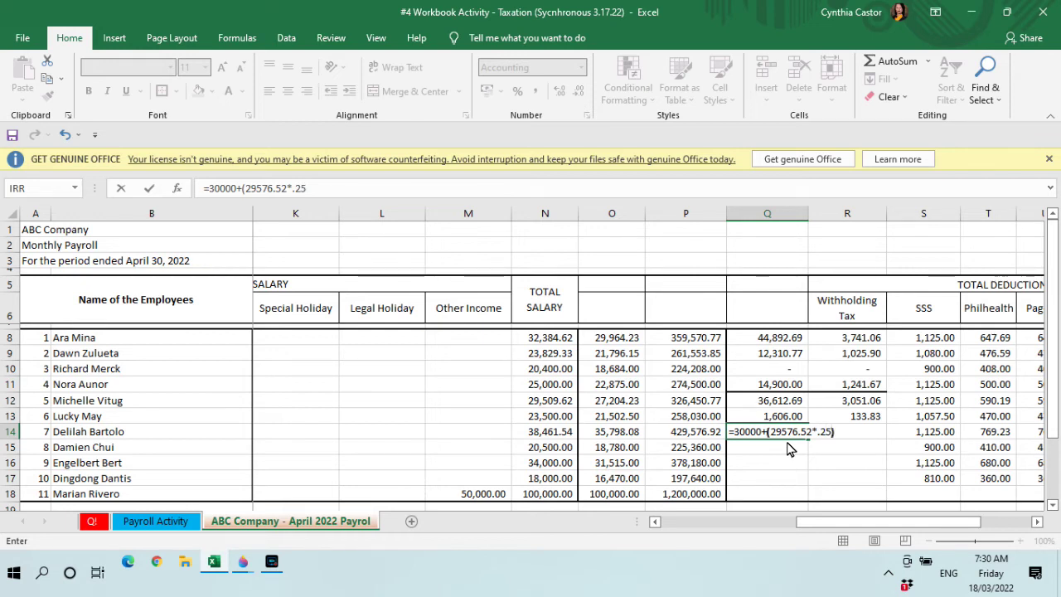
key("ctrl+Return")
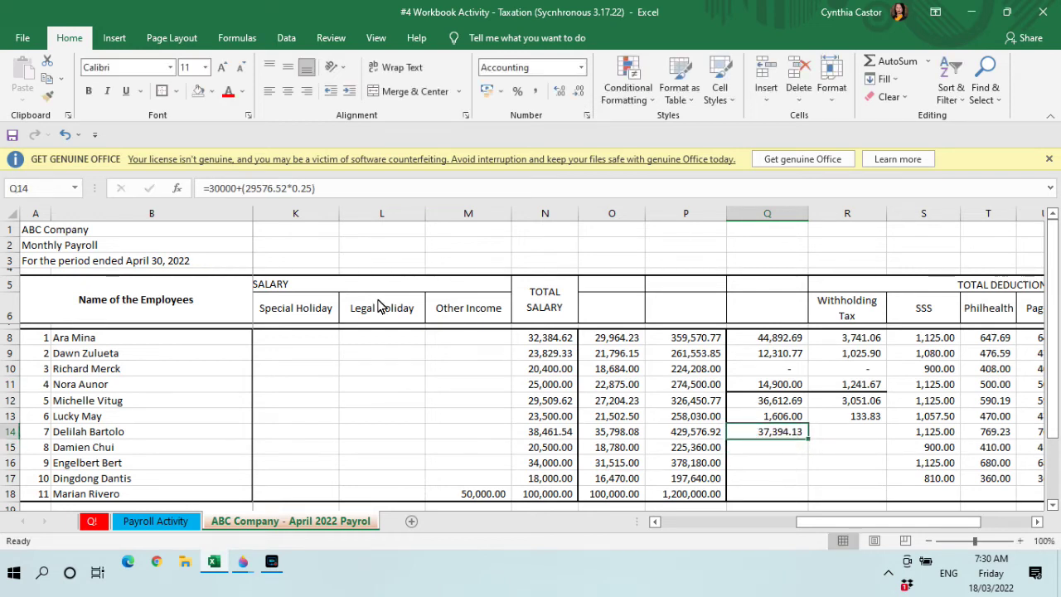
Copy the sixth employee's withholding tax formula from R13 to the cells R14:R17.
left_click(243, 561)
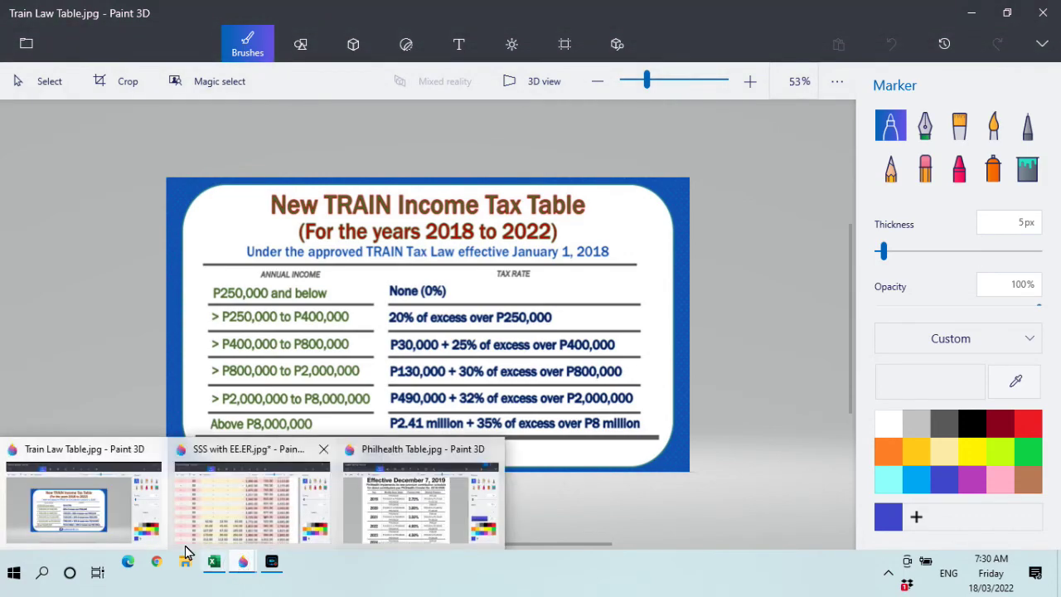
left_click(213, 569)
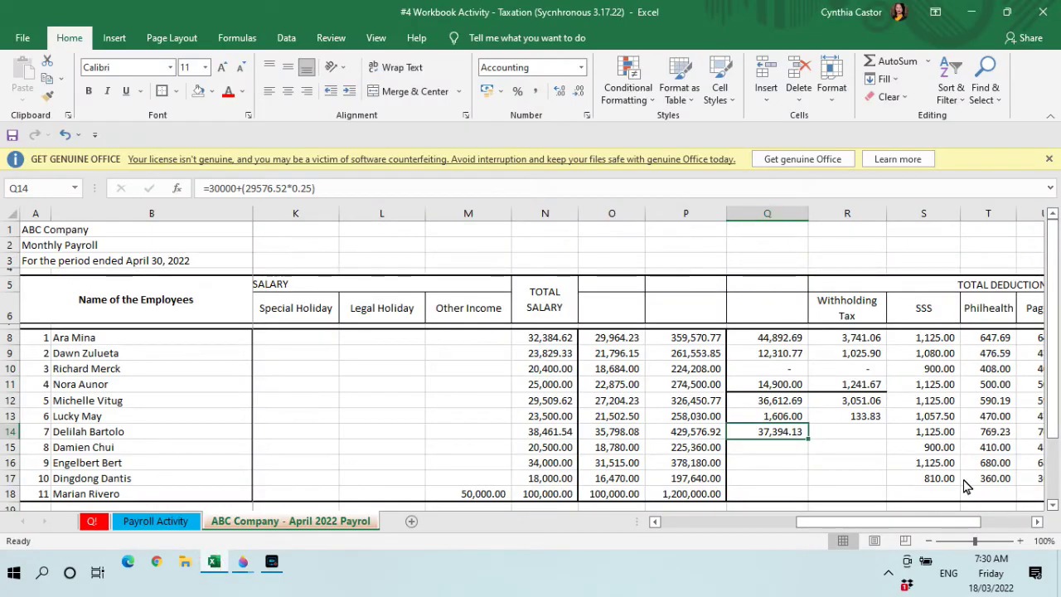
left_click(842, 437)
left_click(862, 420)
right_click(862, 419)
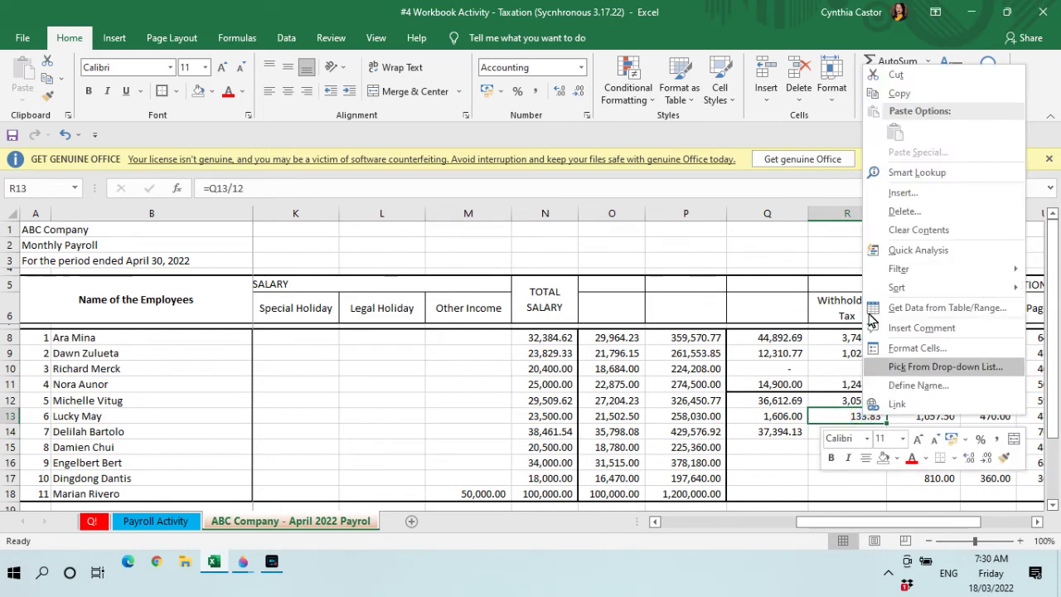
left_click(900, 92)
left_click_drag(851, 431, 852, 463)
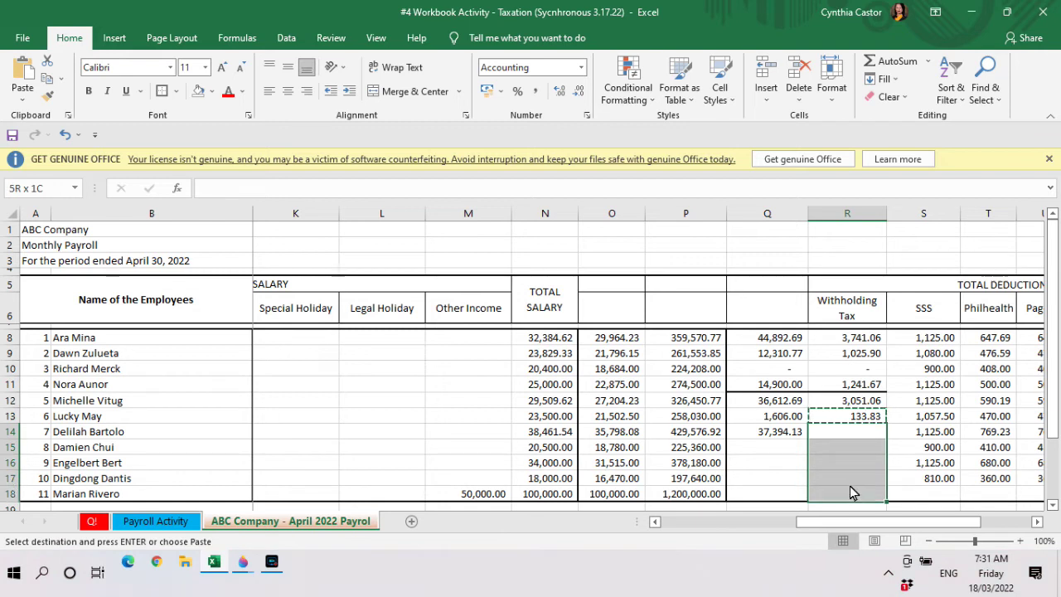
key("Return")
Enter 0 as the annual tax of the eighth and tenth employees in Q15 and Q17.
key("Up")
key("Down")
key("Down")
key("Up")
key("Left")
key("Left")
key("Down")
key("Right")
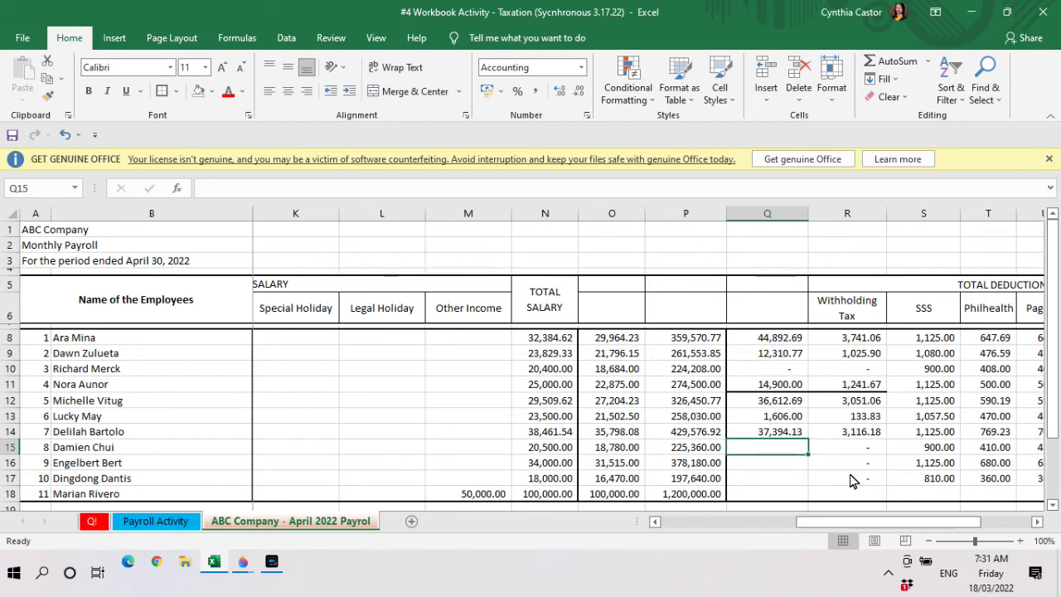
type("0")
key("Tab")
key("Return")
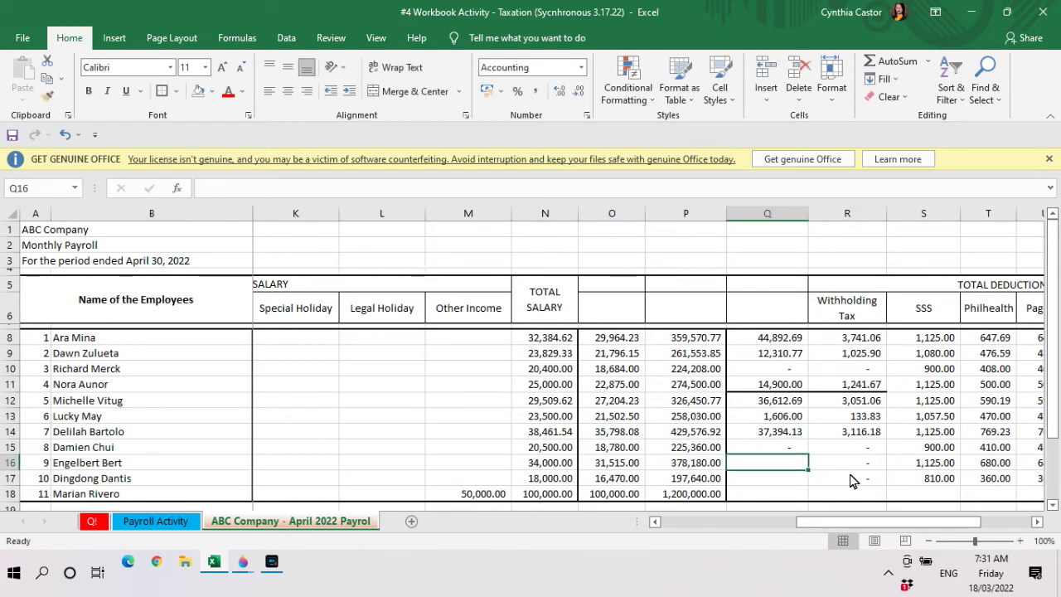
key("Down")
type("0")
key("Return")
Copy the fifth employee's annual tax formula from Q12 to the ninth employee's cell Q16.
key("Up")
key("Up")
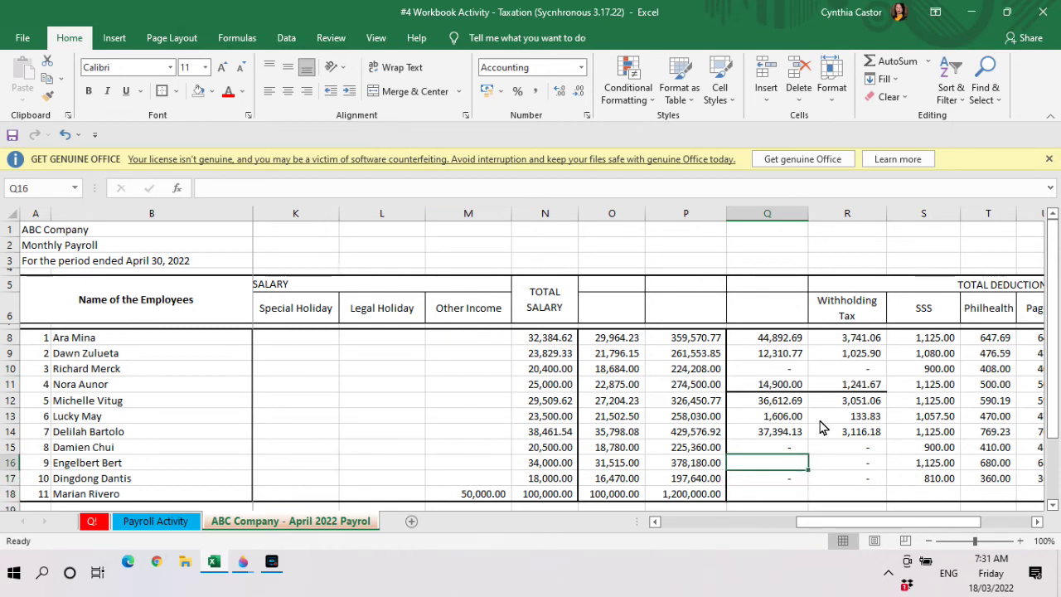
left_click(774, 403)
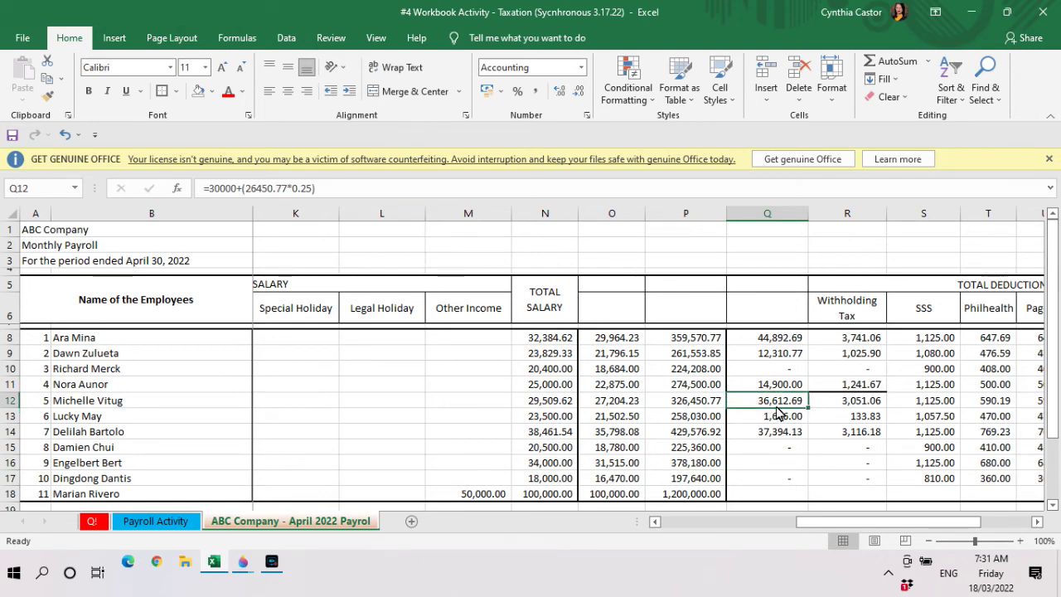
right_click(776, 403)
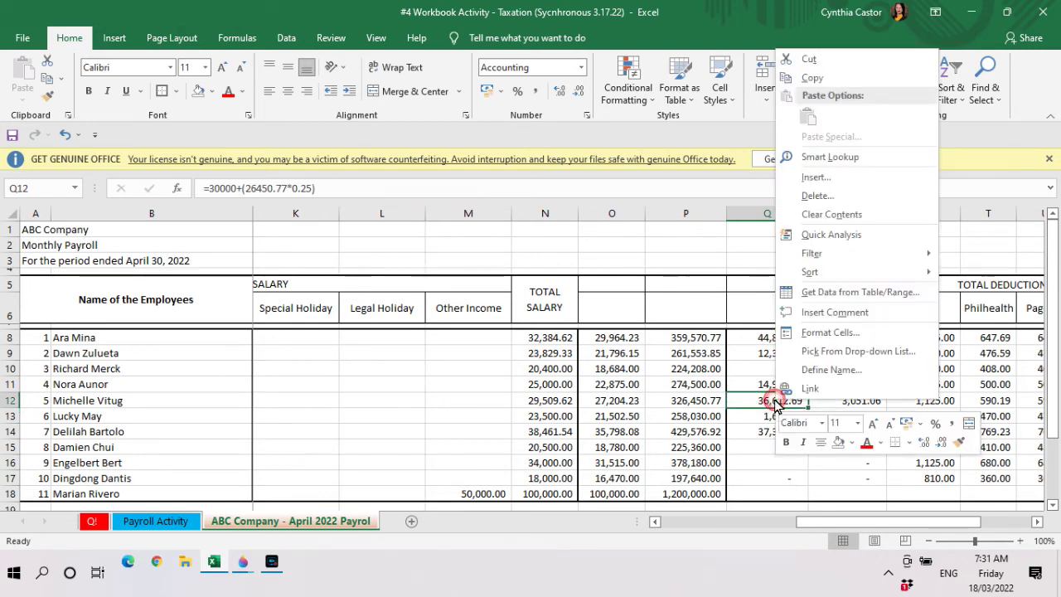
left_click(851, 78)
left_click(767, 464)
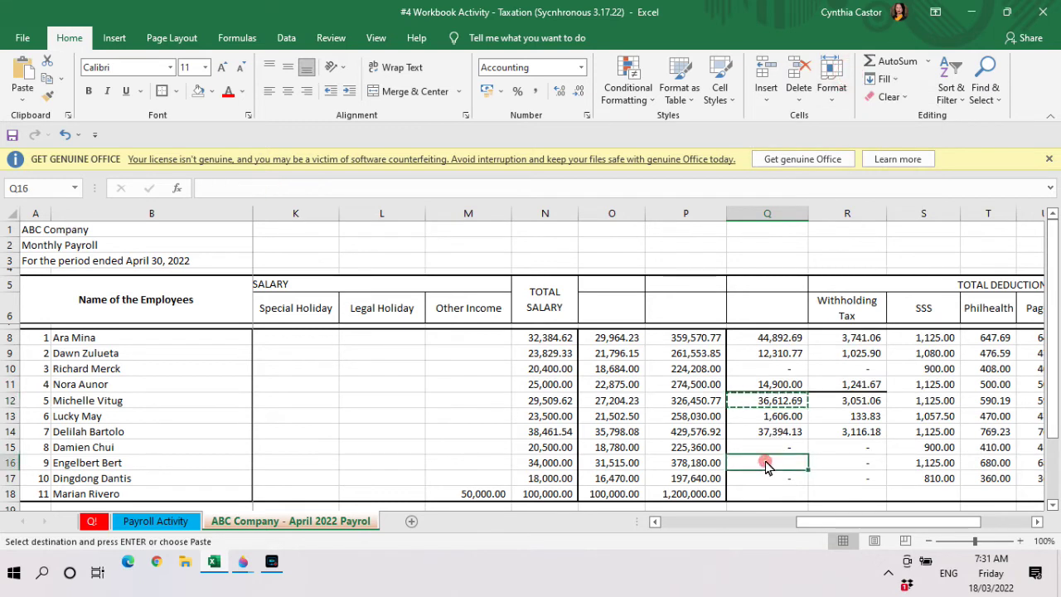
key("Return")
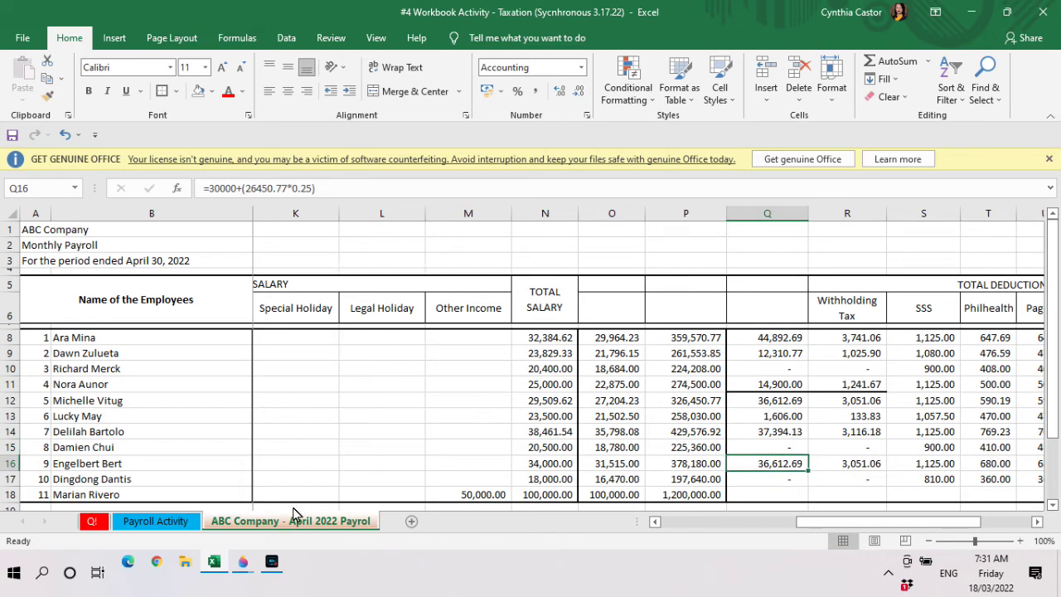
Check the TRAIN table in Paint 3D and replace the ninth employee's annual tax entry in Q16 with 128180*.2.
mouse_move(243, 566)
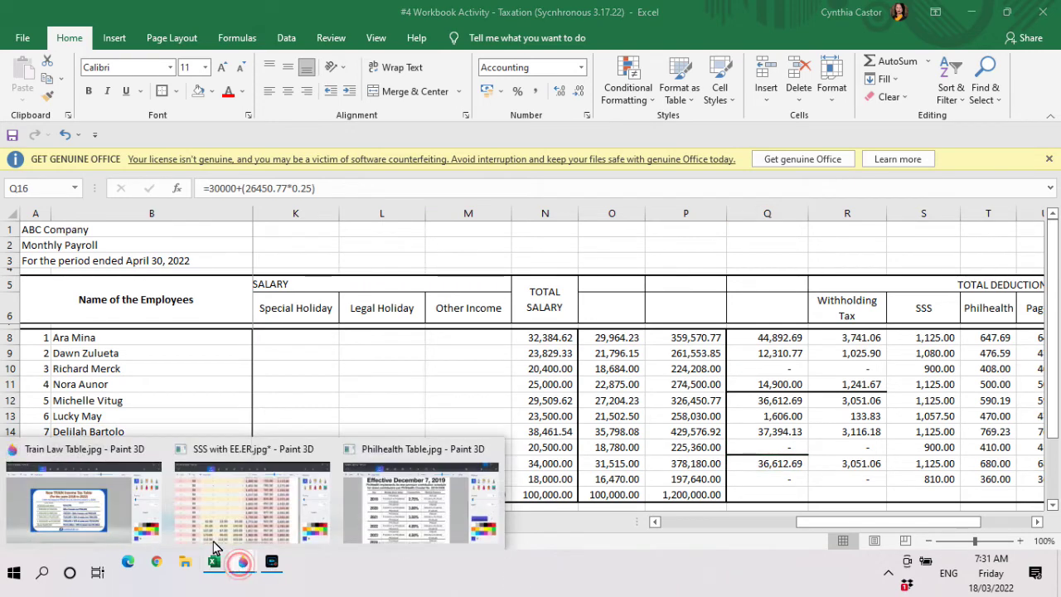
left_click(81, 506)
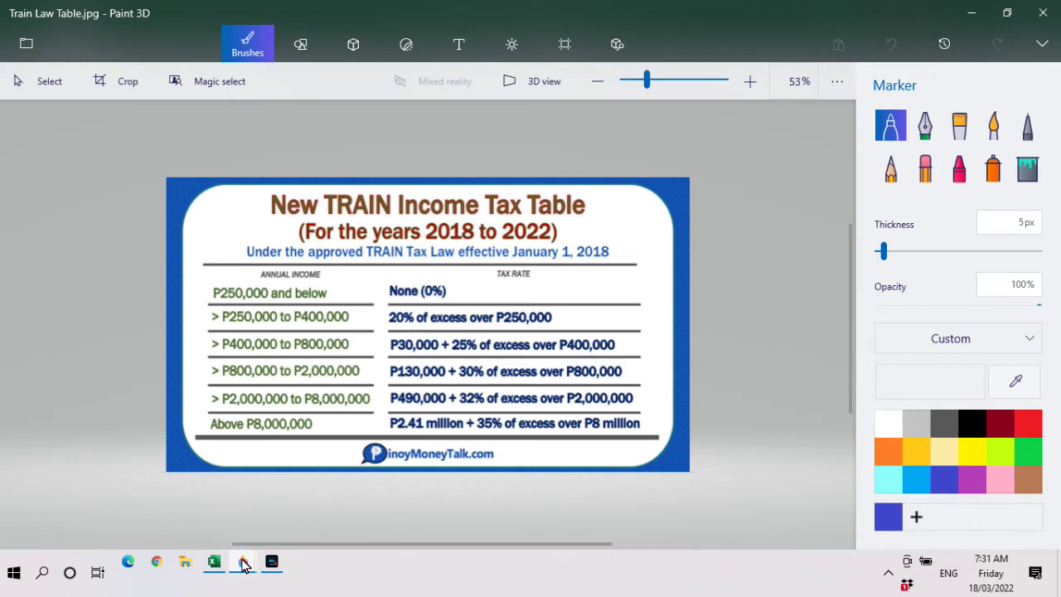
mouse_move(243, 571)
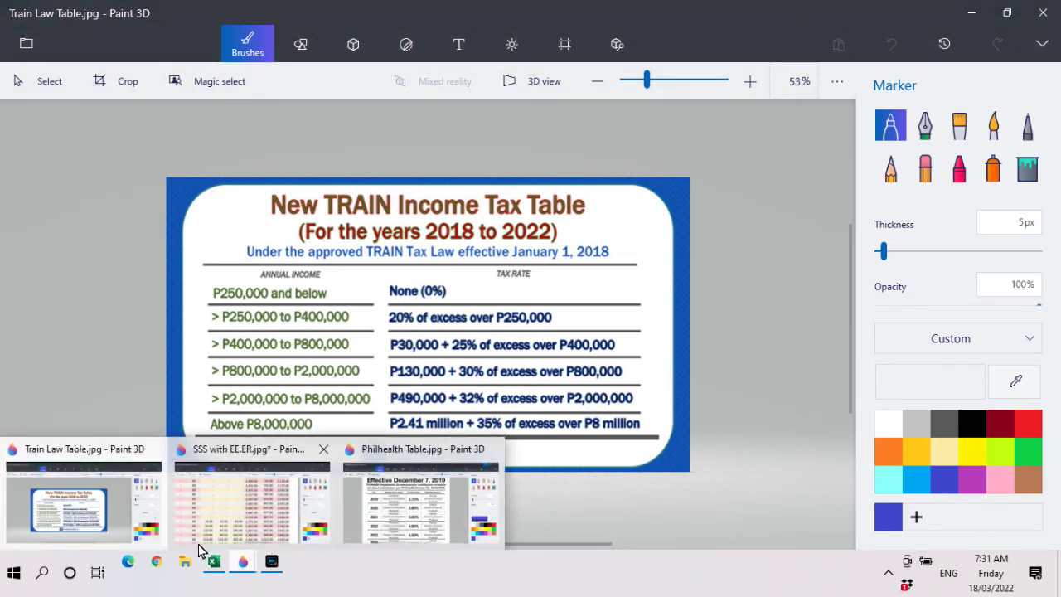
left_click(216, 565)
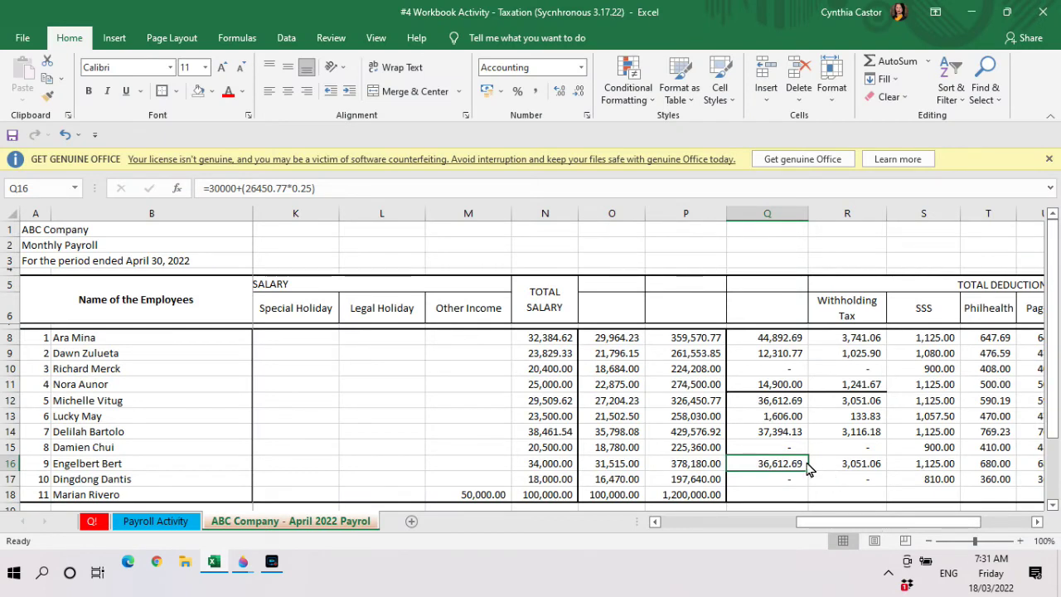
left_click(235, 190)
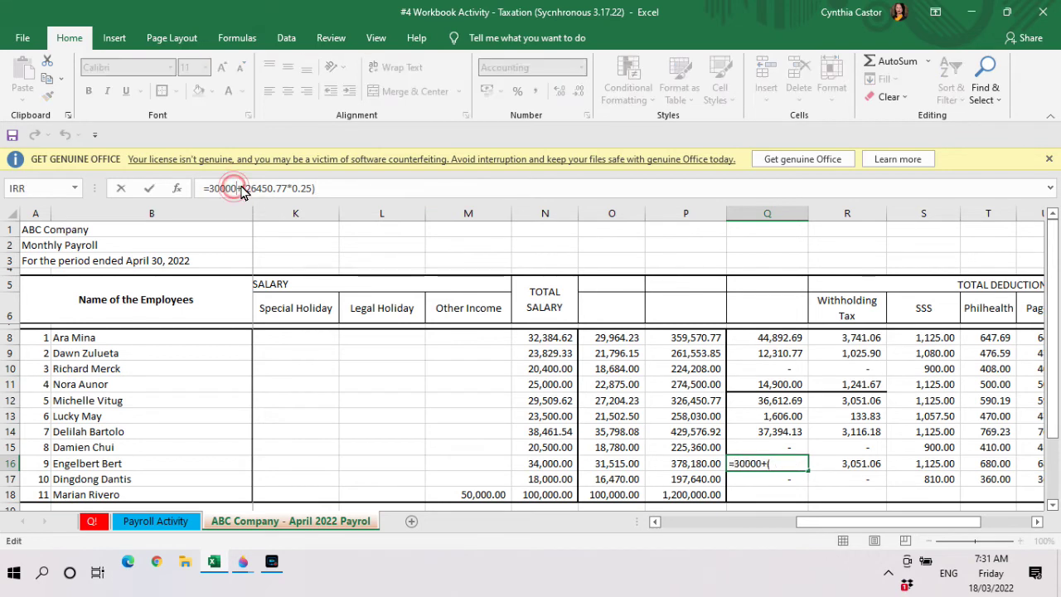
left_click(329, 188)
key("BackSpace")
key("BackSpace")
key("BackSpace")
key("BackSpace")
key("BackSpace")
key("BackSpace")
key("BackSpace")
key("BackSpace")
key("BackSpace")
key("BackSpace")
key("BackSpace")
key("BackSpace")
key("BackSpace")
key("BackSpace")
key("BackSpace")
key("BackSpace")
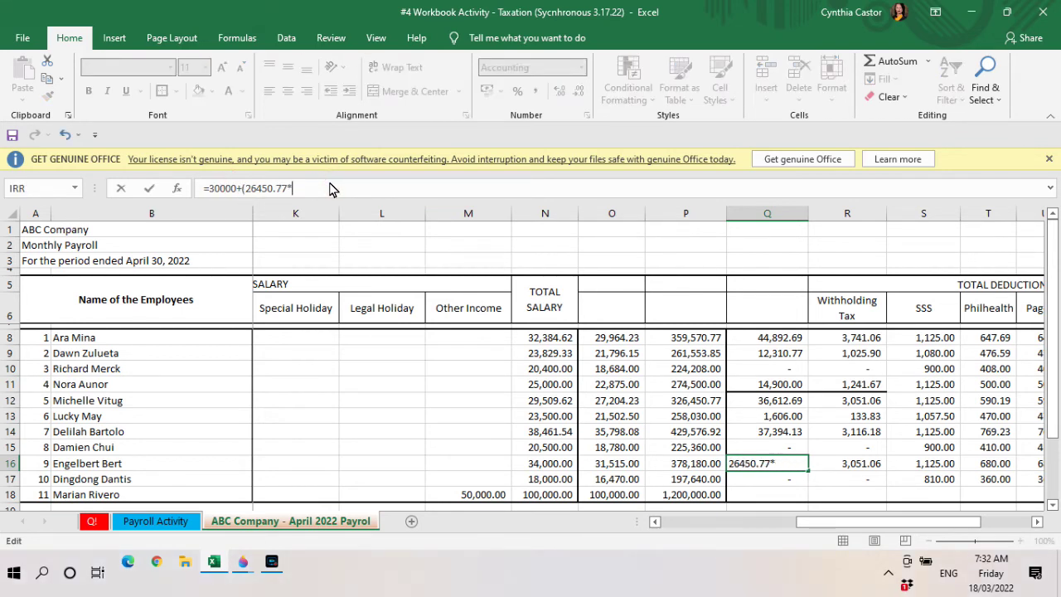
key("BackSpace")
key("BackSpace")
key("BackSpace")
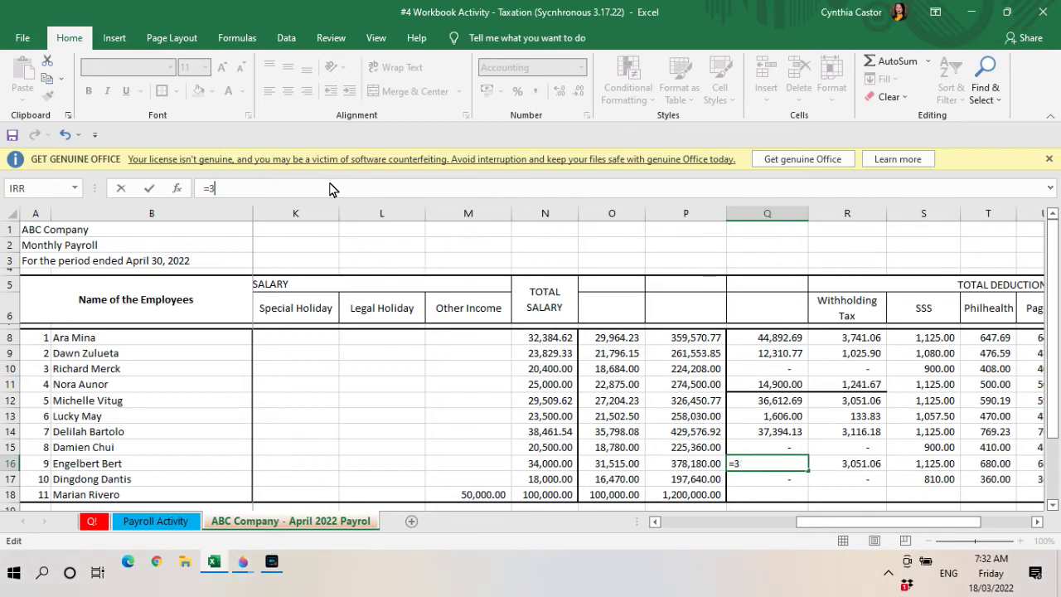
key("BackSpace")
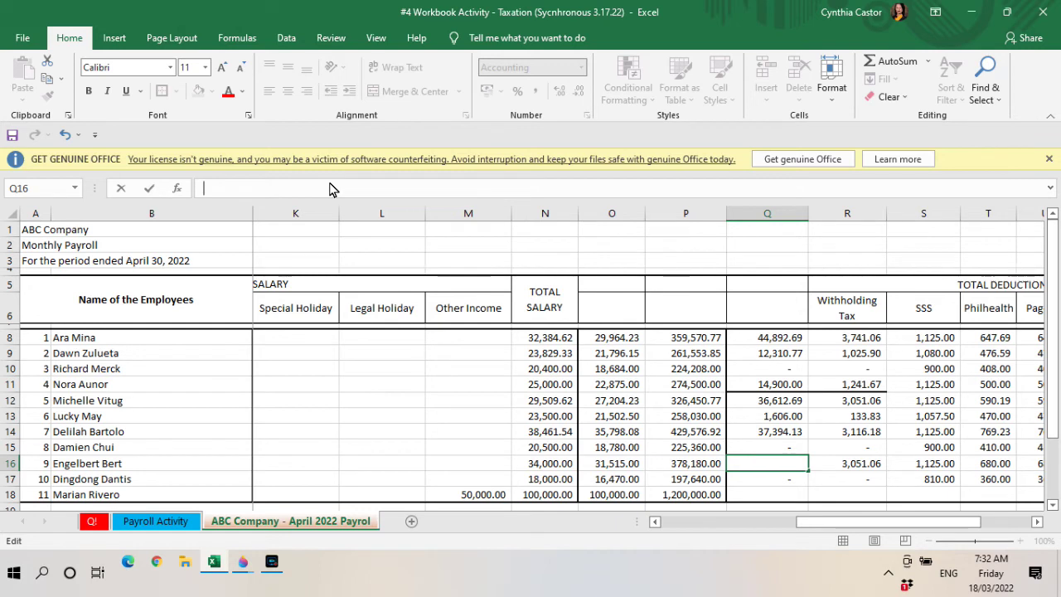
type("12812")
key("BackSpace")
type("180")
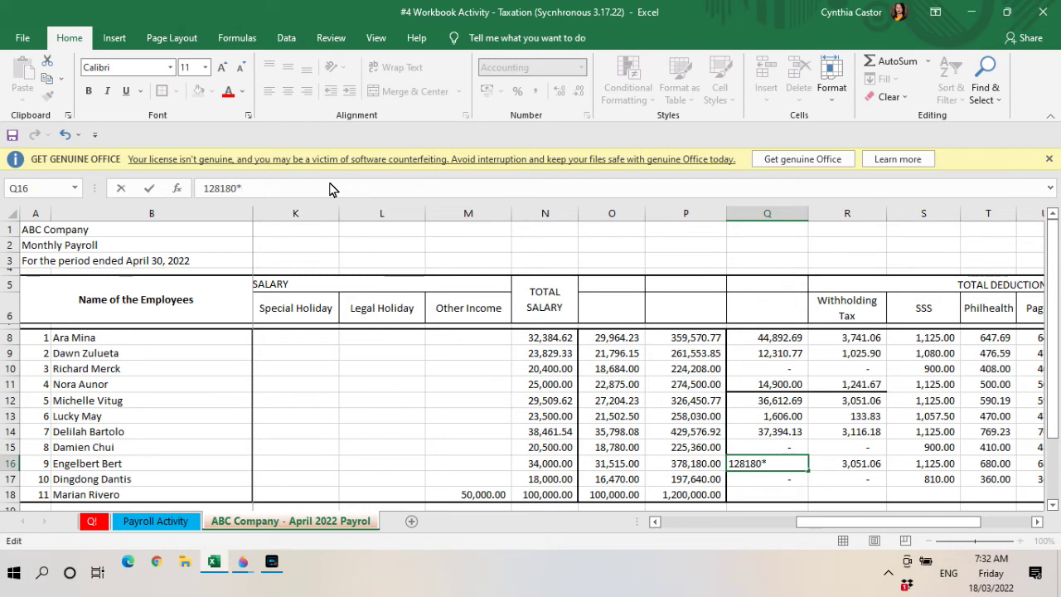
type("2")
key("Return")
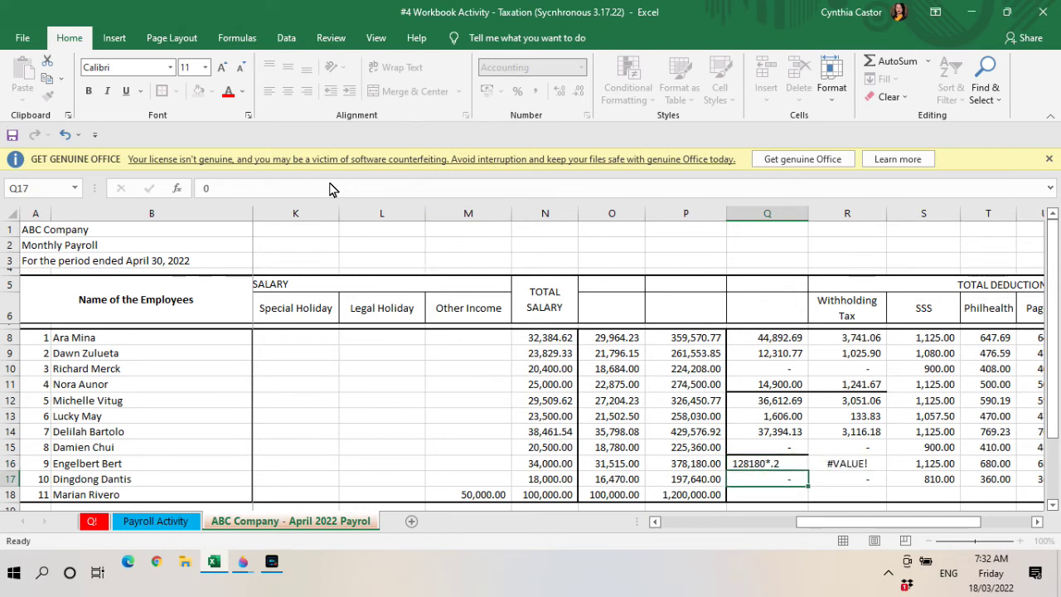
Add the missing equals sign to the ninth employee's annual tax in Q16 so it reads =128180*.2.
key("Up")
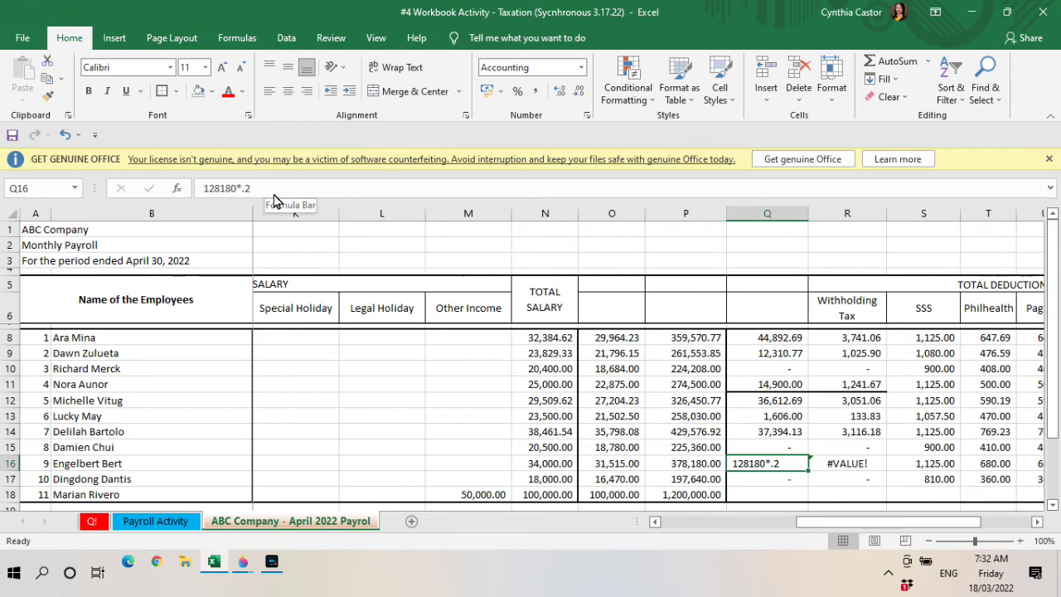
left_click(203, 189)
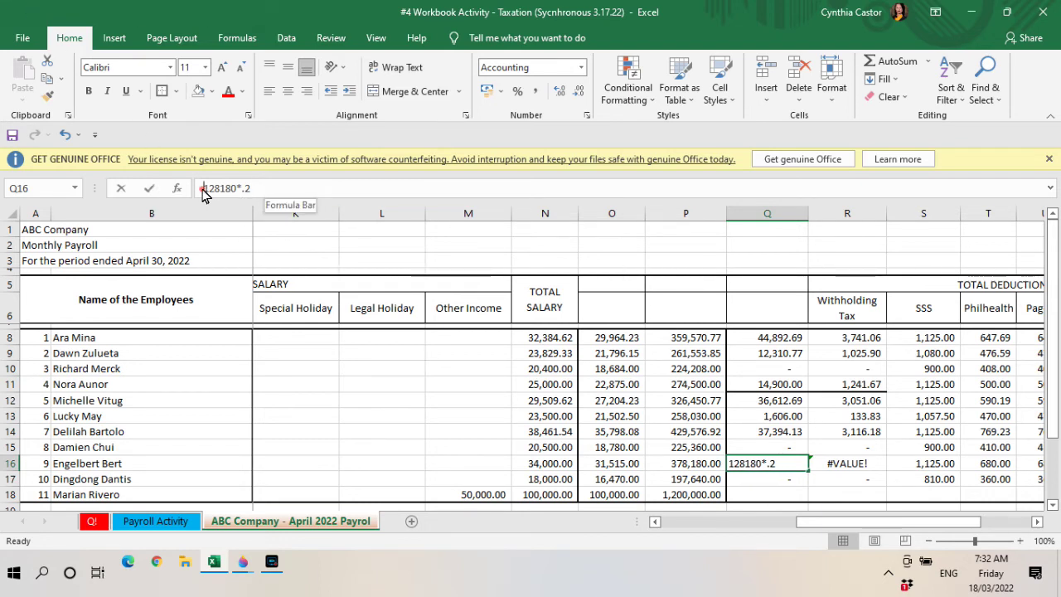
type("=")
key("Return")
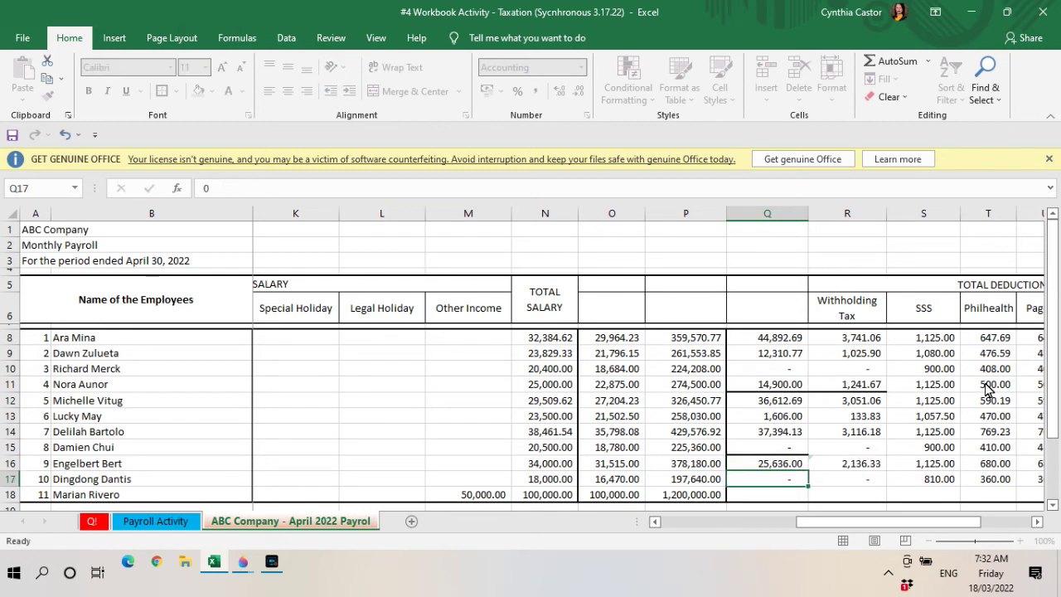
Replace the first employee's annual tax formula in Q8 with =109570.77*.2.
key("Up")
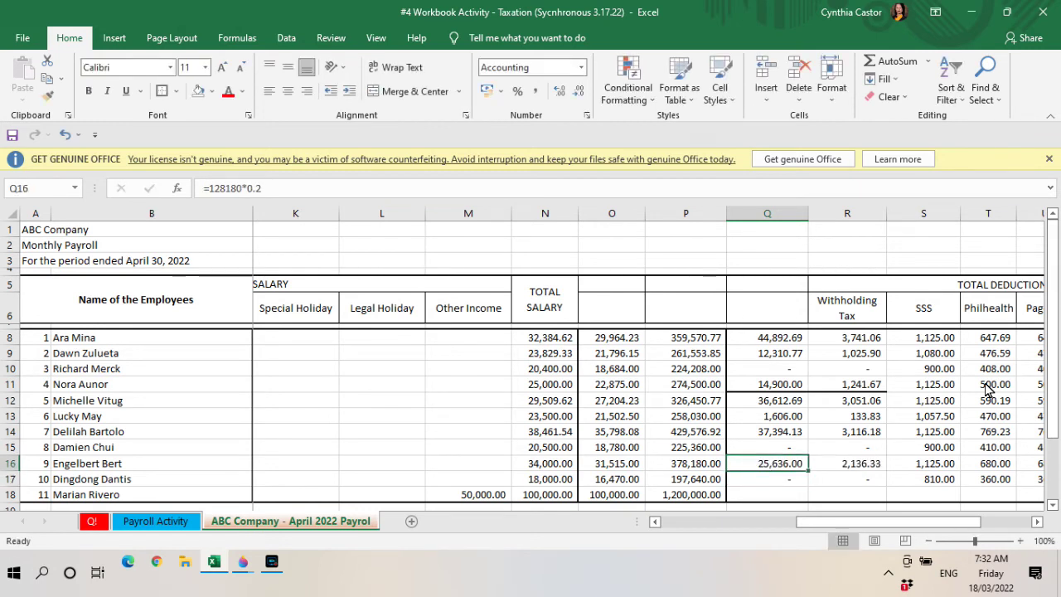
key("Up")
key("Up")
key("Up")
key("Up")
key("Up")
key("Up")
key("Up")
key("Up")
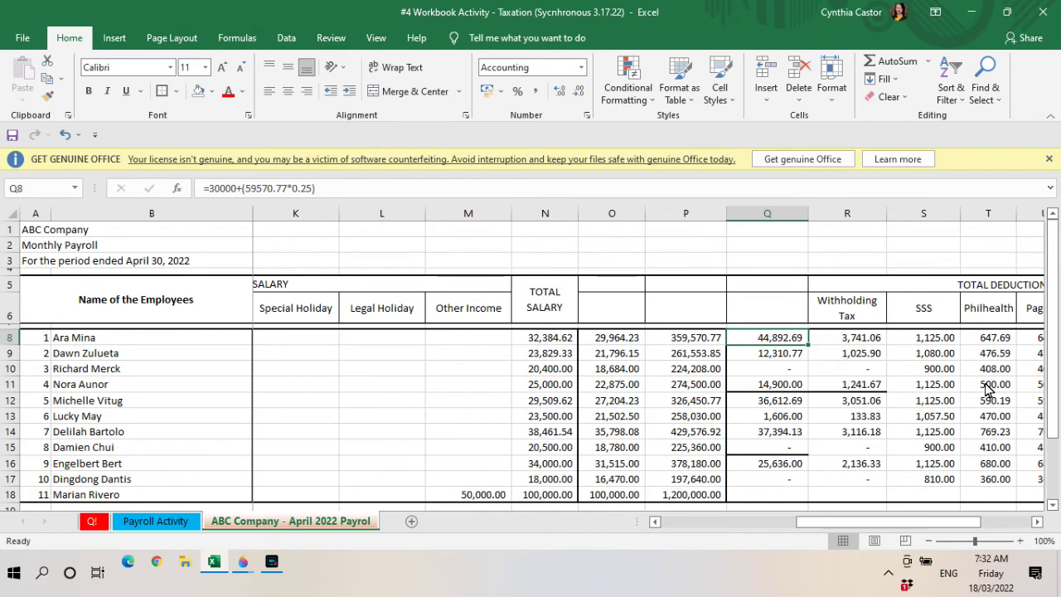
left_click(360, 192)
key("BackSpace")
key("BackSpace")
key("BackSpace")
key("BackSpace")
key("BackSpace")
key("BackSpace")
key("BackSpace")
key("BackSpace")
key("BackSpace")
key("BackSpace")
key("BackSpace")
key("BackSpace")
key("BackSpace")
key("BackSpace")
key("BackSpace")
key("BackSpace")
key("BackSpace")
key("BackSpace")
key("BackSpace")
key("BackSpace")
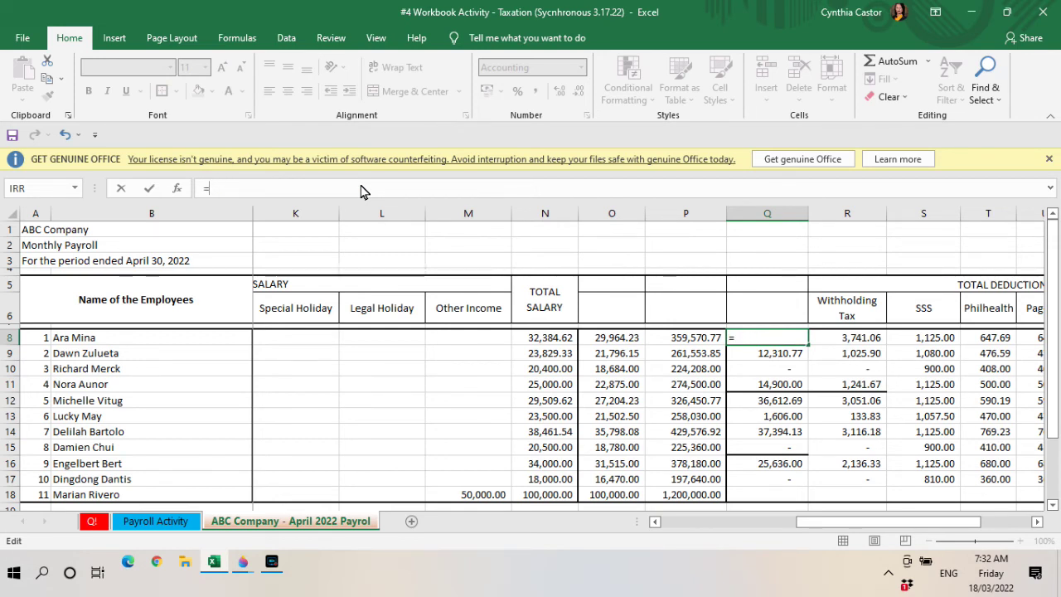
type("109570.77")
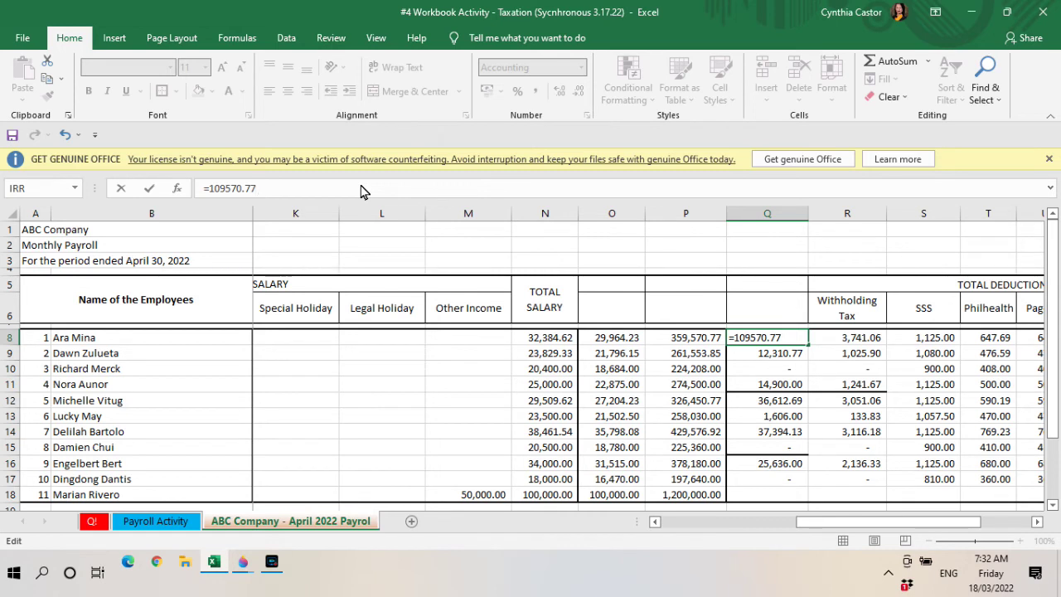
type("*.2")
key("Return")
key("Up")
Correct the second employee's annual tax formula in Q9 to =11553.85*0.2.
key("Down")
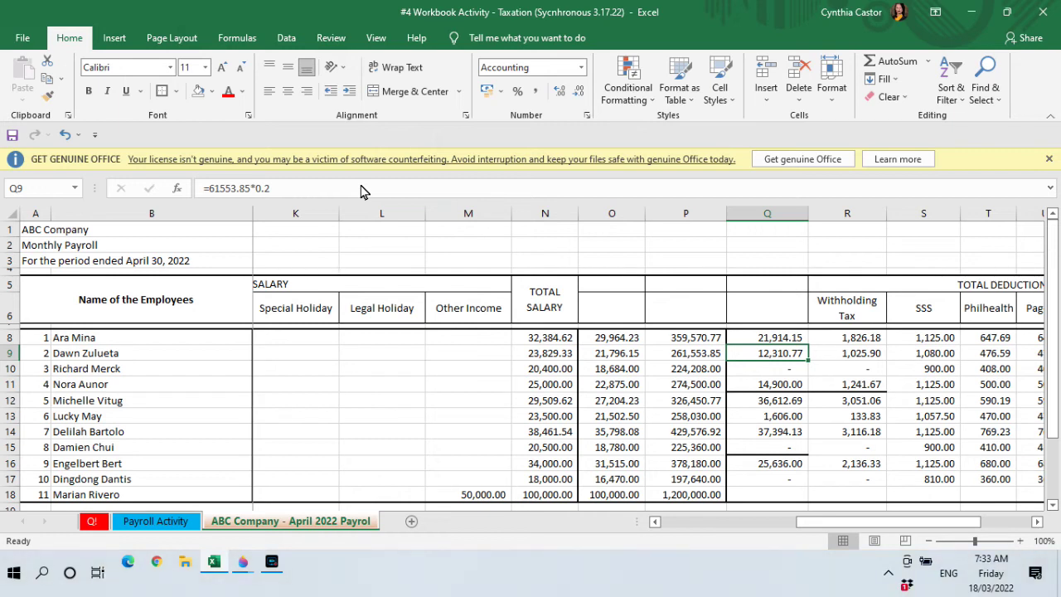
key("Down")
key("Down")
key("Up")
key("Up")
left_click(210, 190)
key("BackSpace")
type("1")
key("Return")
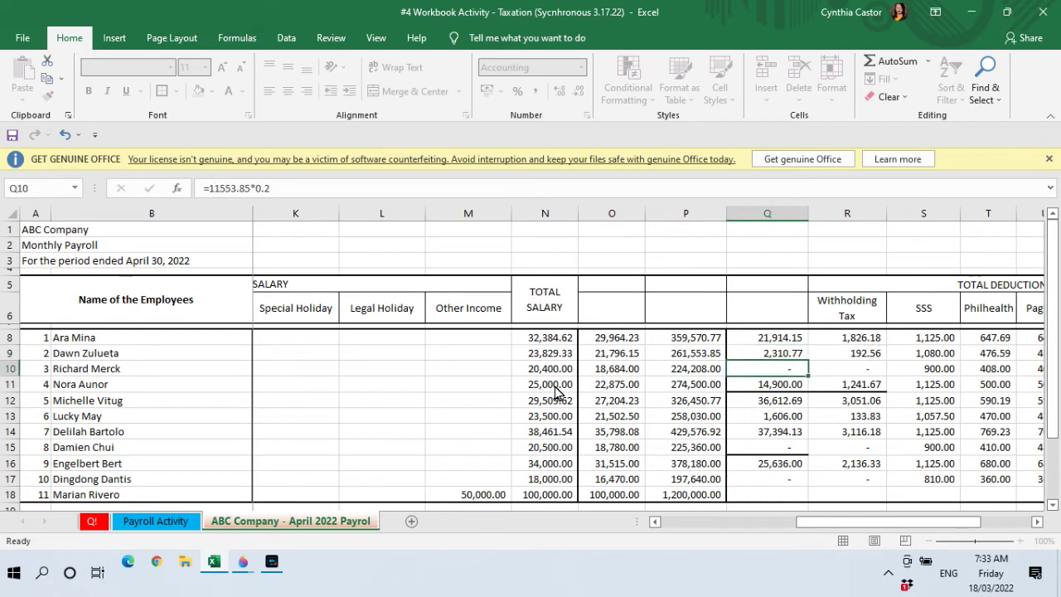
Correct the fourth employee's annual tax formula in Q11 to =24500*0.2.
key("Down")
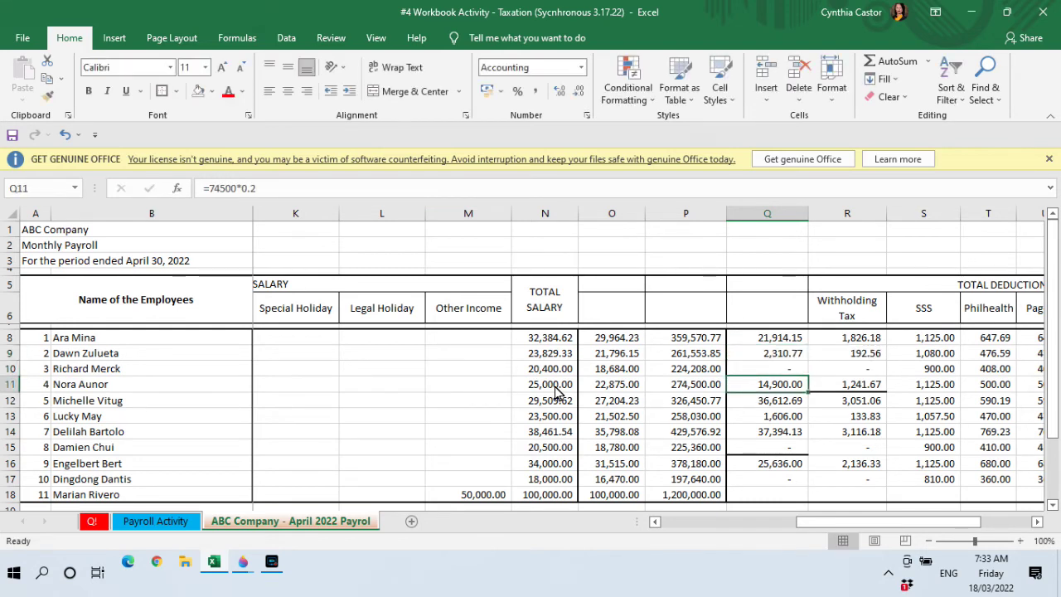
left_click(212, 189)
key("BackSpace")
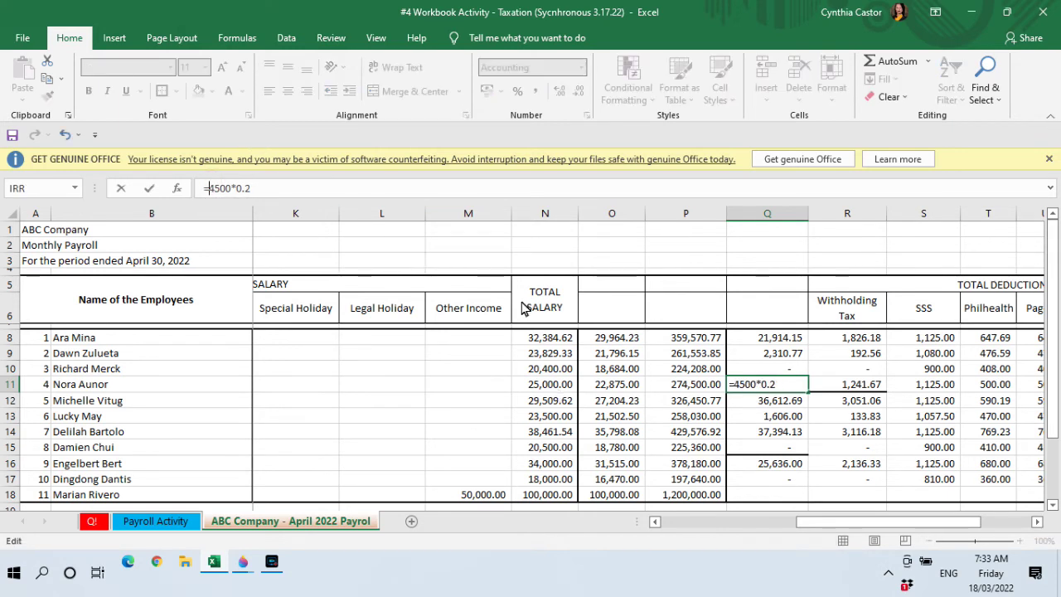
type("2")
key("Return")
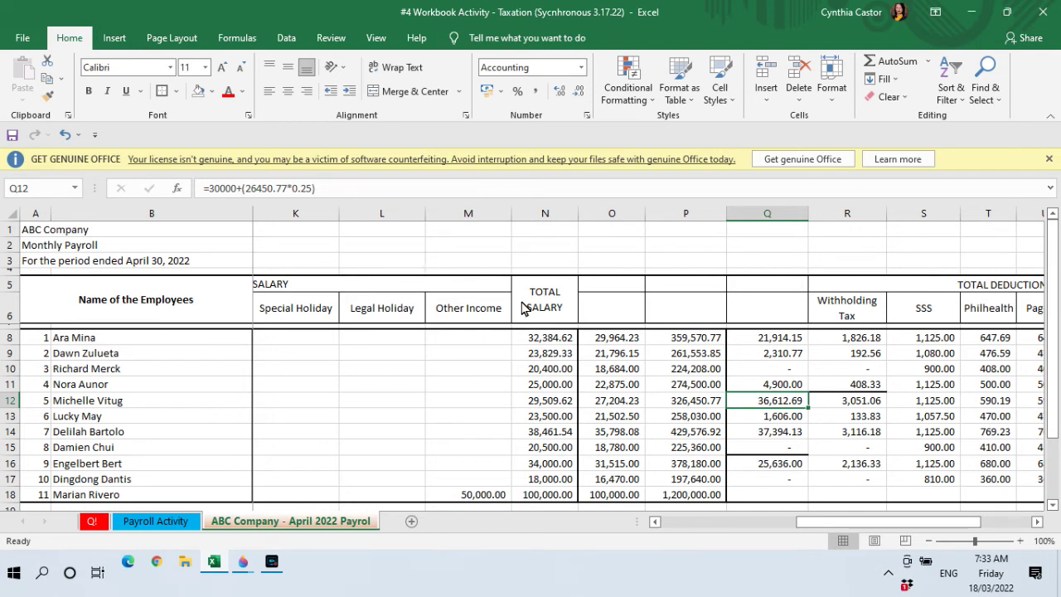
Replace the fifth employee's annual tax formula in Q12 with =76450.77*.2.
key("Down")
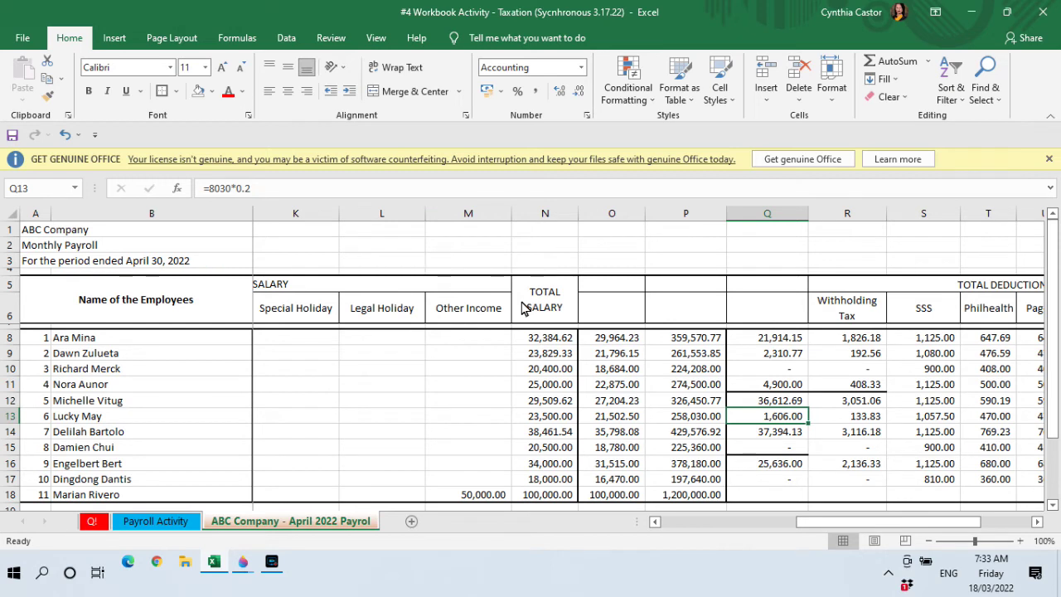
key("Up")
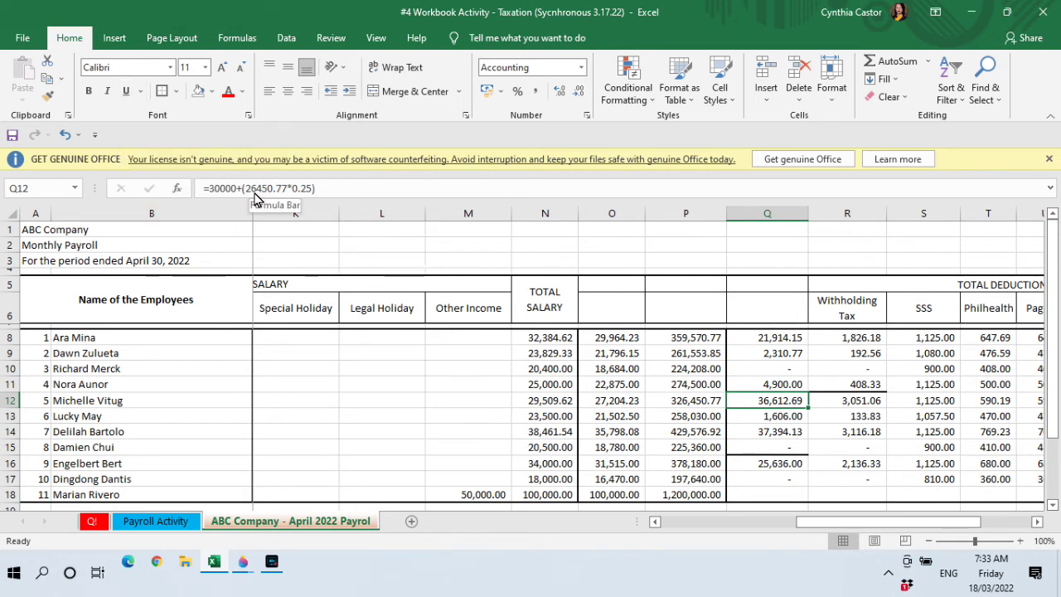
left_click(332, 197)
key("BackSpace")
key("BackSpace")
key("BackSpace")
key("BackSpace")
key("BackSpace")
key("BackSpace")
key("BackSpace")
key("BackSpace")
key("BackSpace")
key("BackSpace")
key("BackSpace")
key("BackSpace")
key("BackSpace")
key("BackSpace")
key("BackSpace")
key("BackSpace")
key("BackSpace")
key("BackSpace")
key("BackSpace")
key("BackSpace")
key("BackSpace")
type("76")
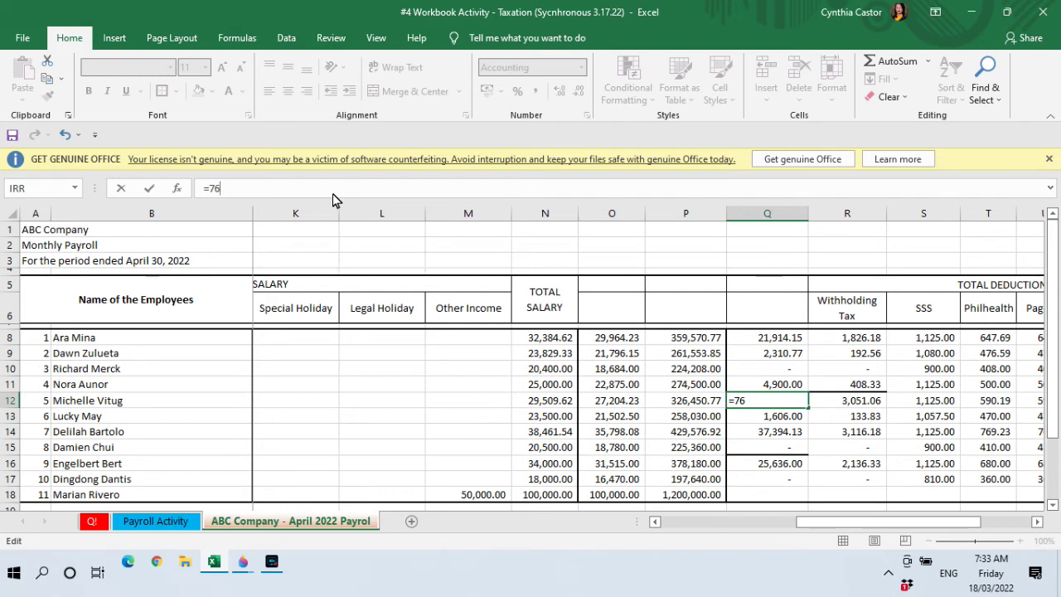
type("450.77*.2")
key("Return")
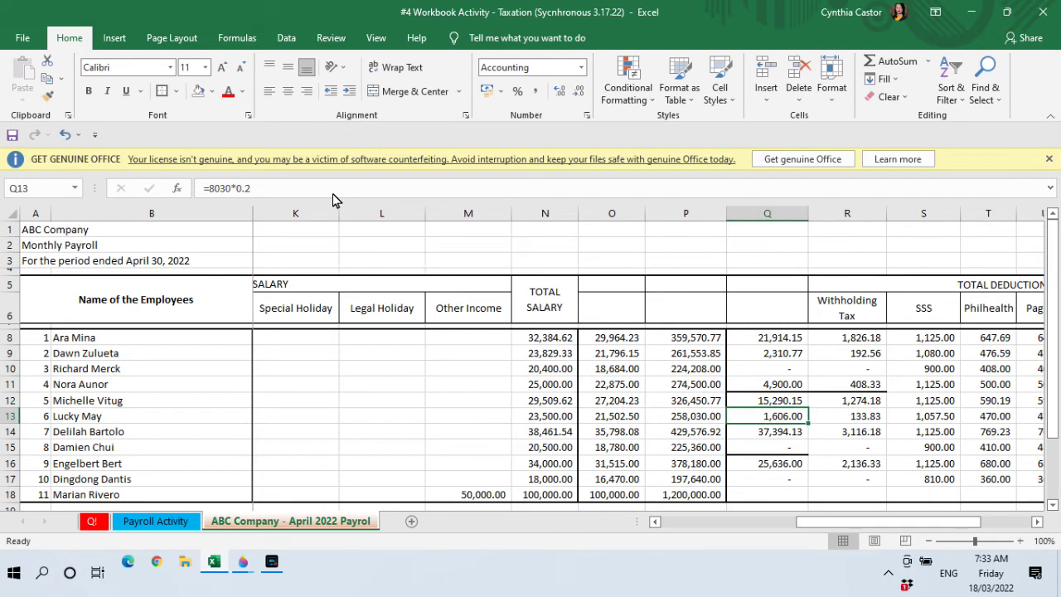
Review the annual tax entries of the seventh to tenth employees and the ninth employee's withholding tax formula.
key("Down")
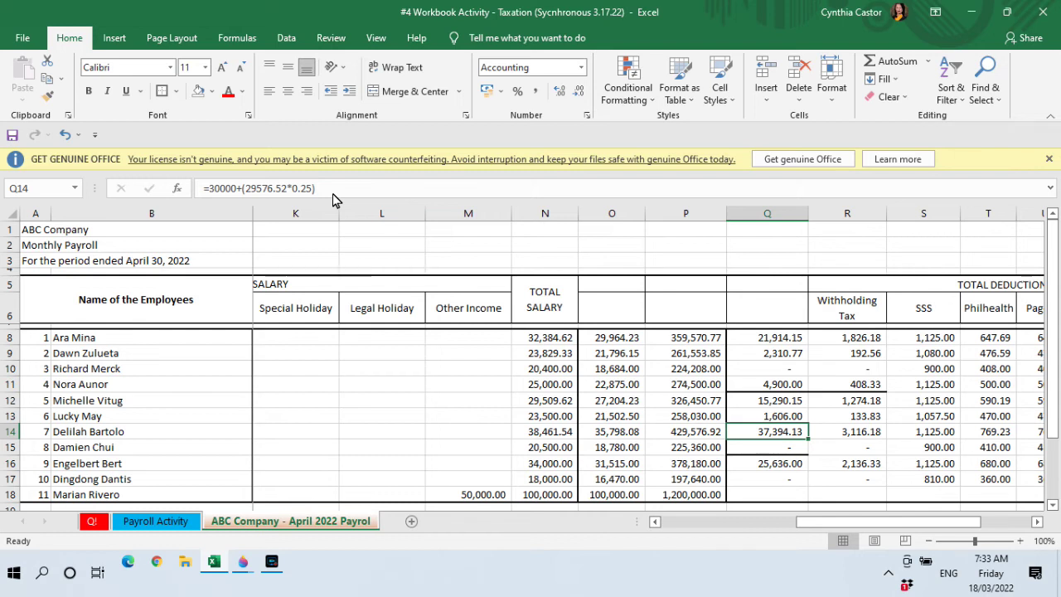
key("Down")
key("Down")
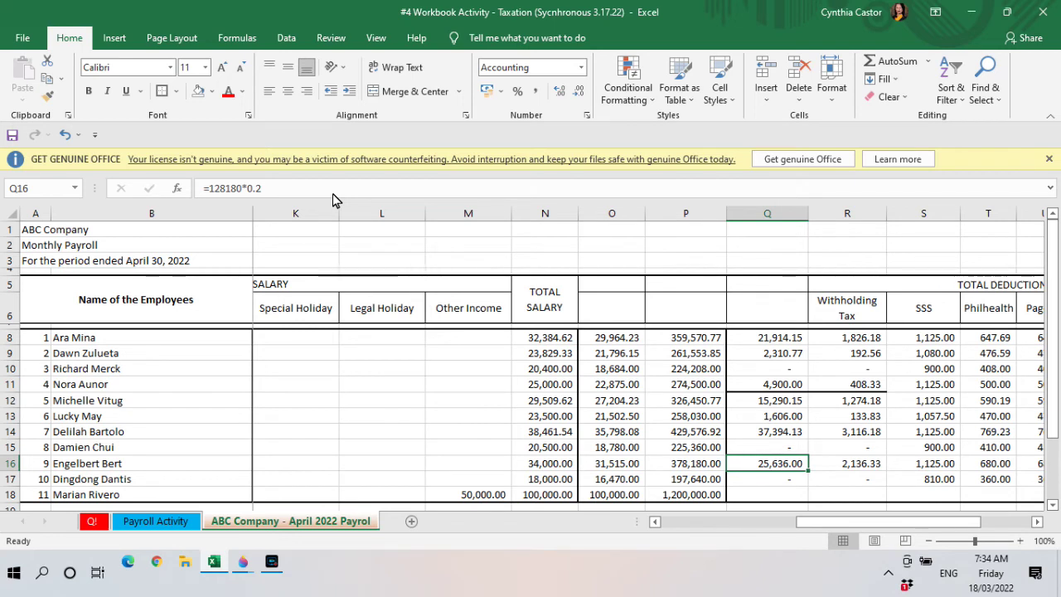
key("Down")
key("Up")
key("Right")
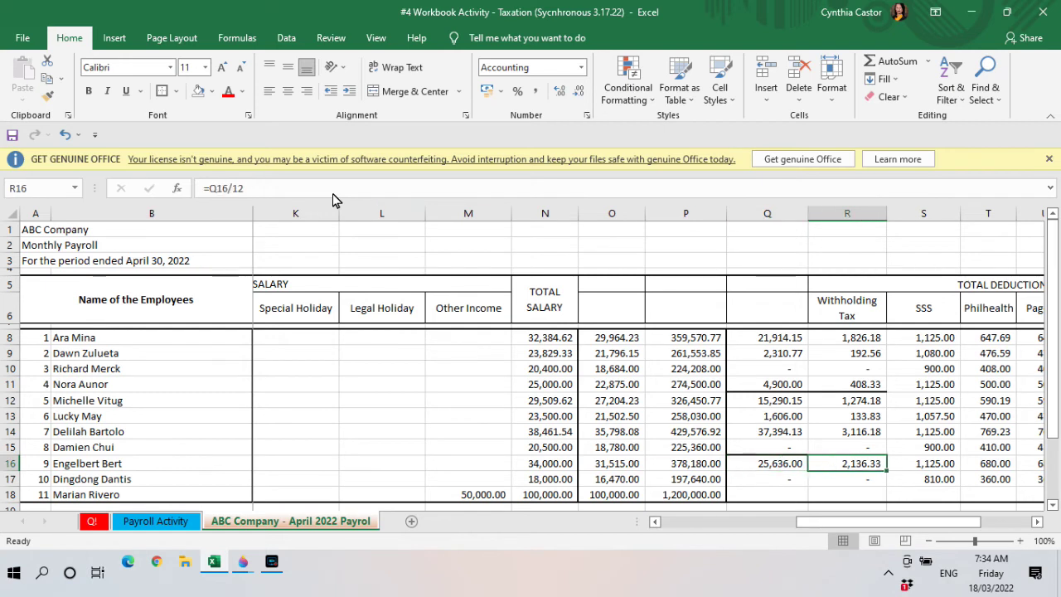
key("Down")
key("Left")
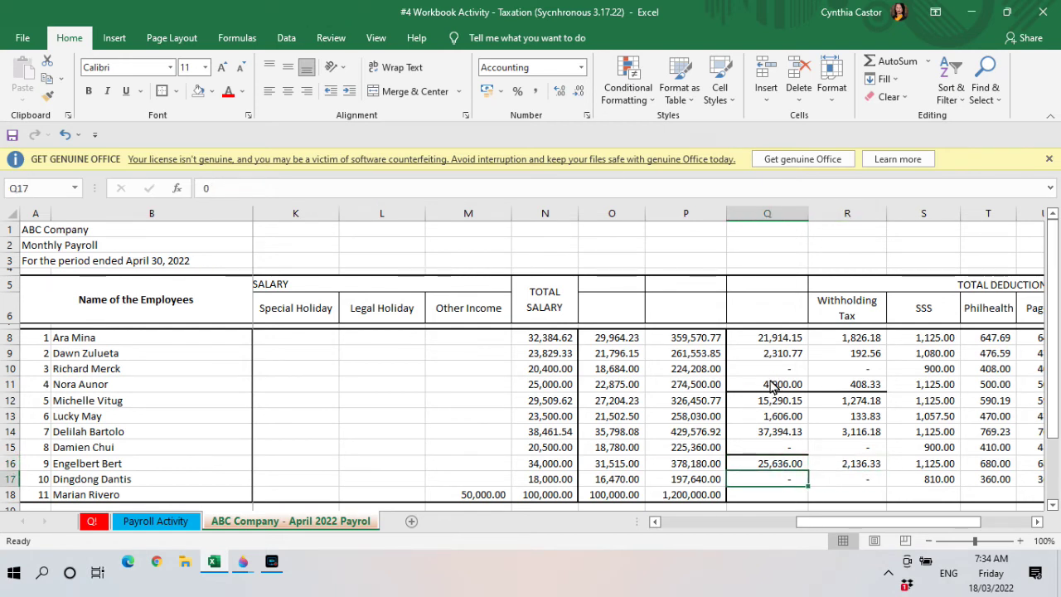
Remove the stray borders from cells Q11:R11 and from the eighth employee's annual tax cell Q15.
left_click_drag(771, 386, 860, 389)
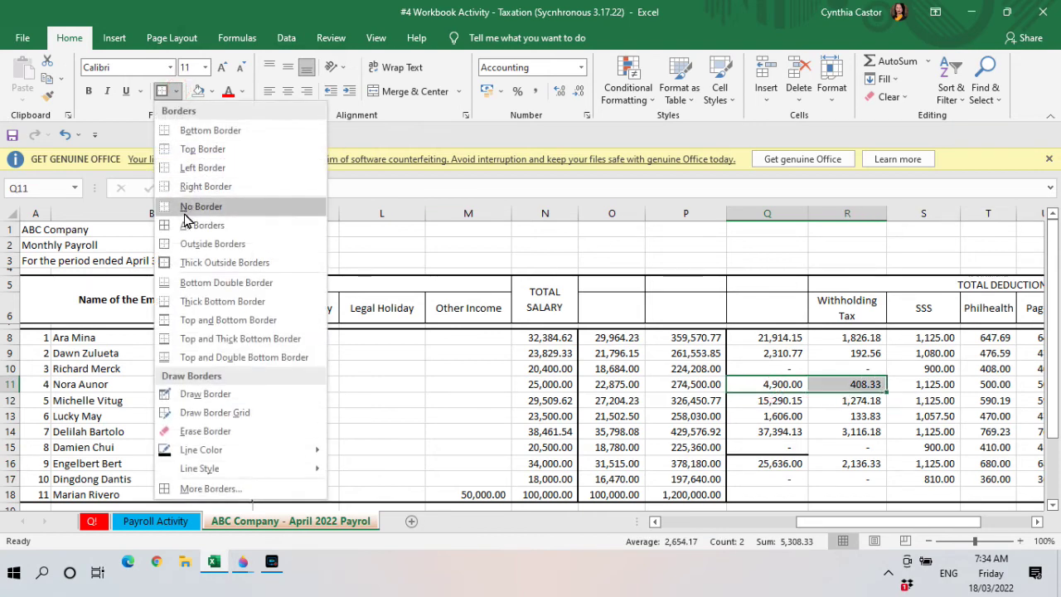
left_click(184, 208)
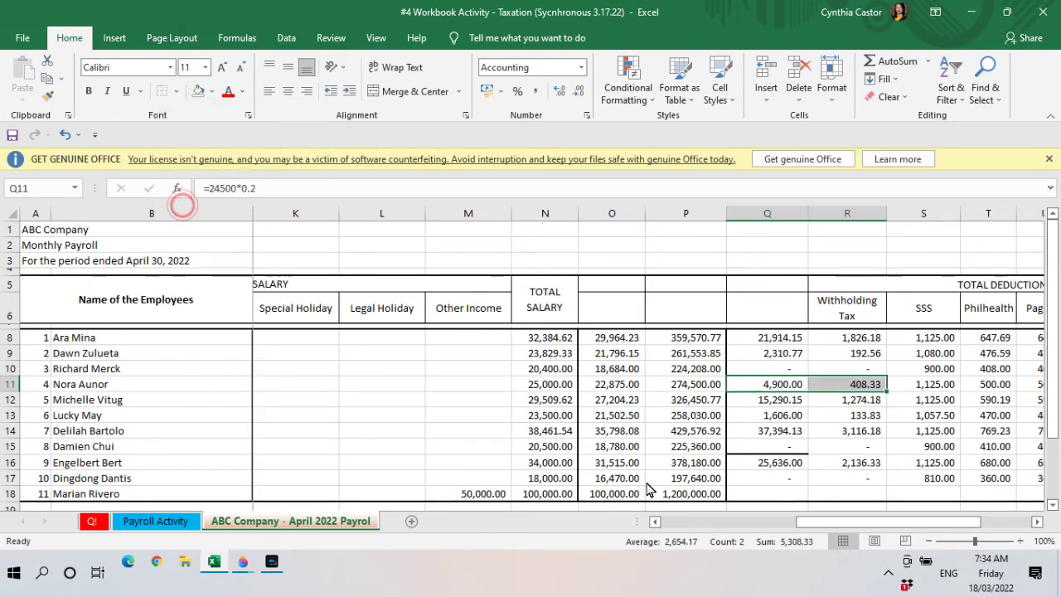
left_click(778, 453)
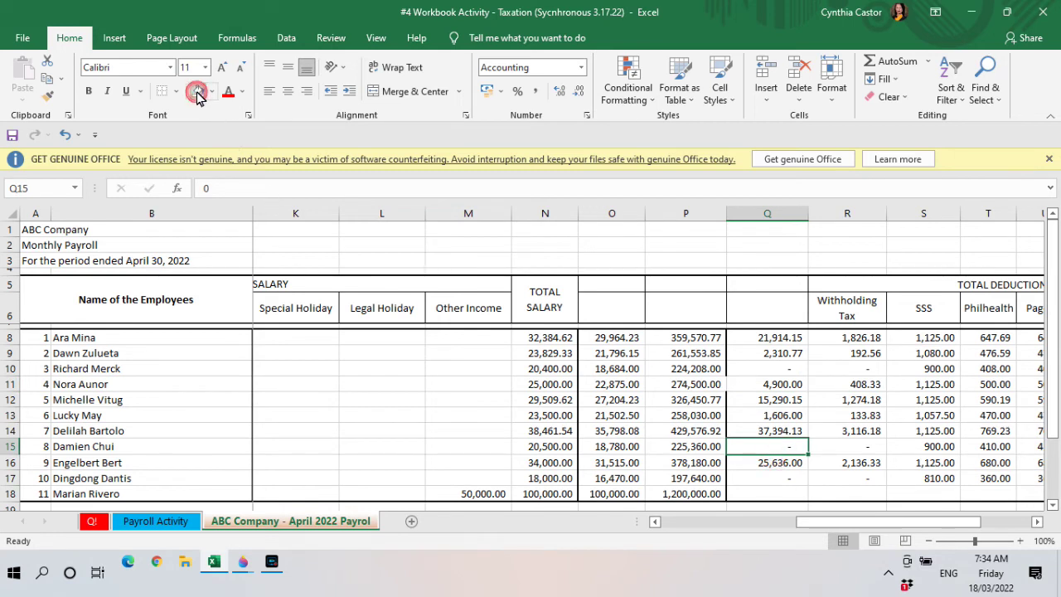
left_click(767, 403)
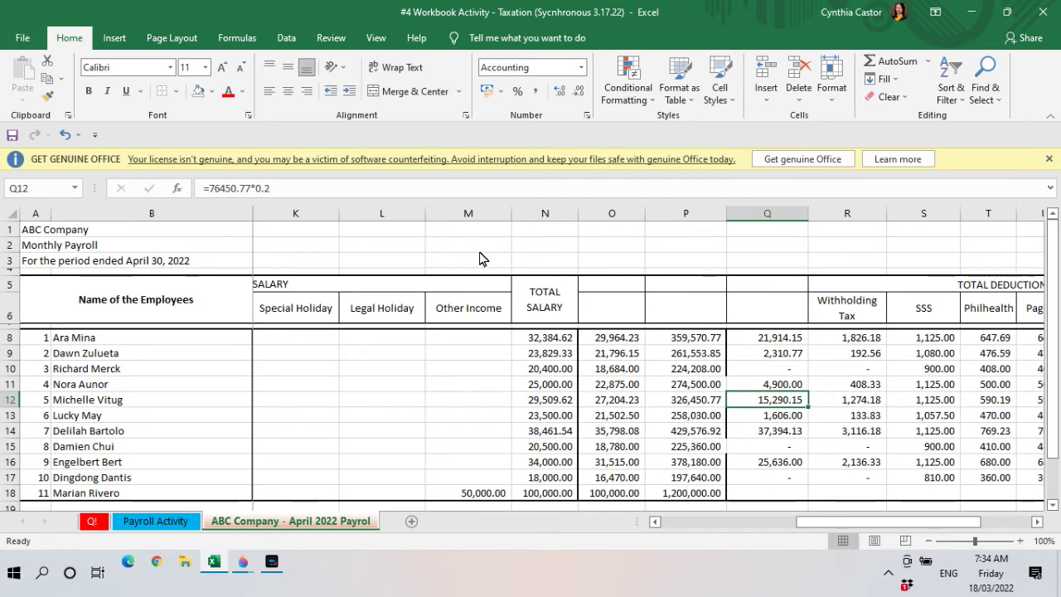
Hide the working columns O to Q between total salary and withholding tax.
left_click_drag(611, 213, 750, 224)
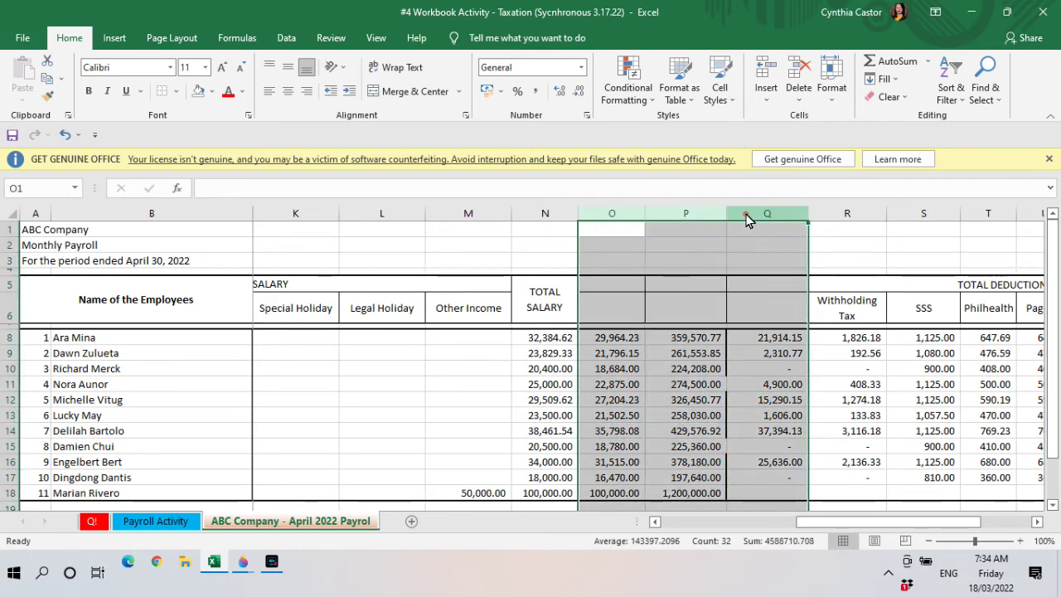
right_click(748, 221)
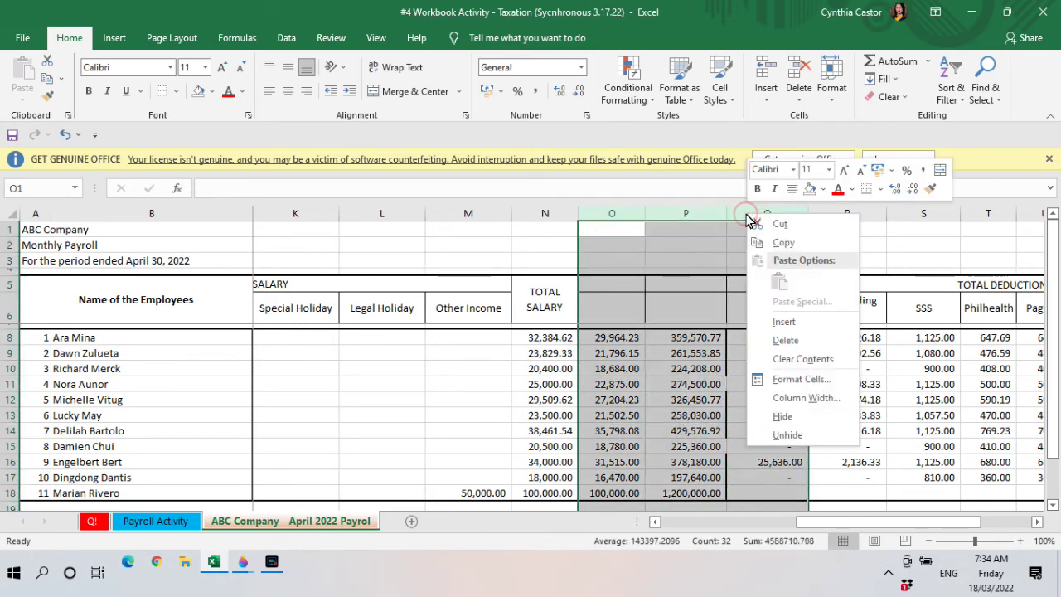
left_click(783, 417)
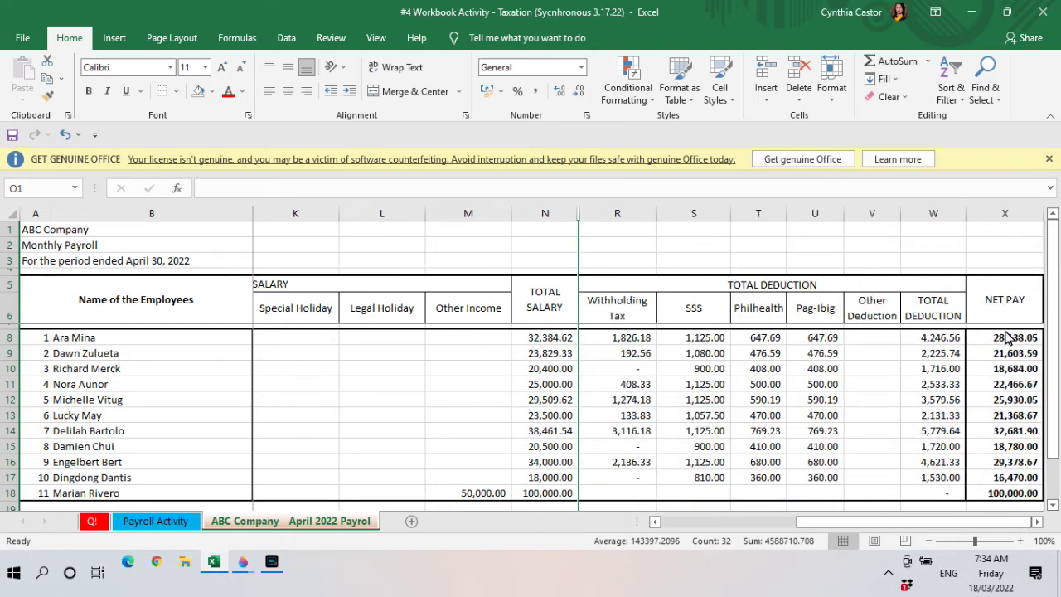
Examine the first employee's total deduction formula and the deductions it adds, plus the tenth employee's deduction cells.
left_click(942, 335)
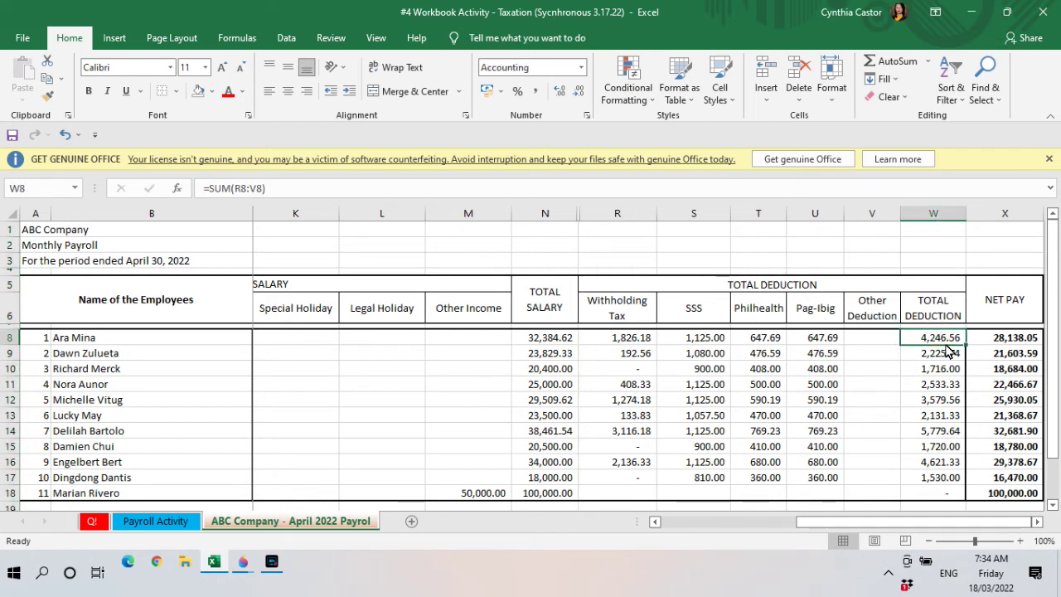
left_click_drag(639, 340, 814, 343)
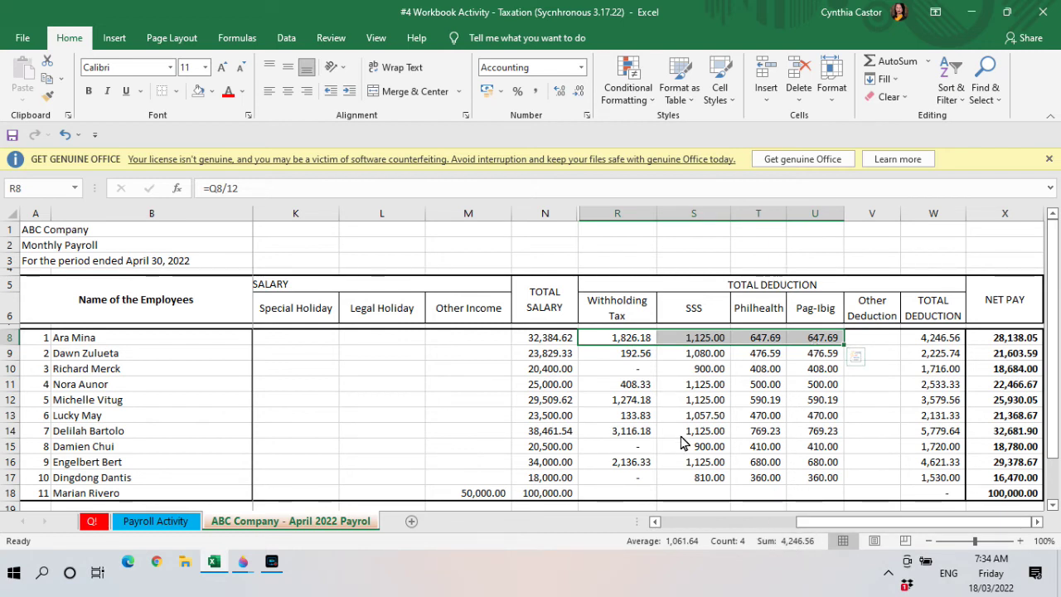
left_click(625, 481)
key("Right")
key("Right")
key("Right")
key("Right")
key("Right")
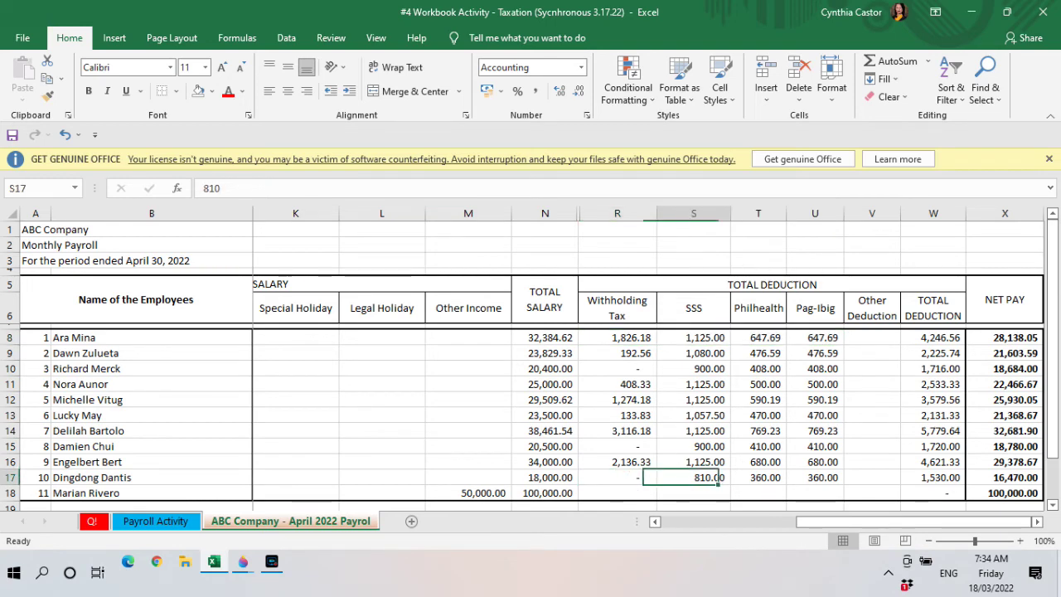
key("Right")
key("Right")
Enter the label TOTAL in cell A20 below the employee list.
key("Left")
key("Left")
key("Left")
key("Left")
key("Left")
key("Left")
key("Left")
key("Left")
key("Left")
key("Left")
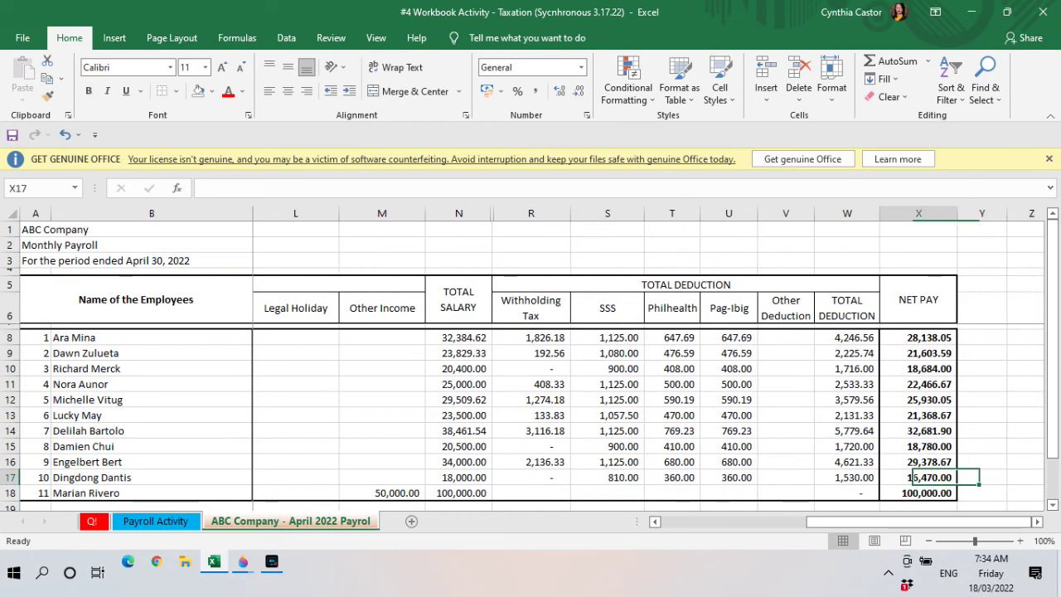
key("Left")
key("Left")
key("Left")
key("Left")
key("Left")
key("Left")
key("Left")
key("Left")
key("Left")
key("Left")
key("Left")
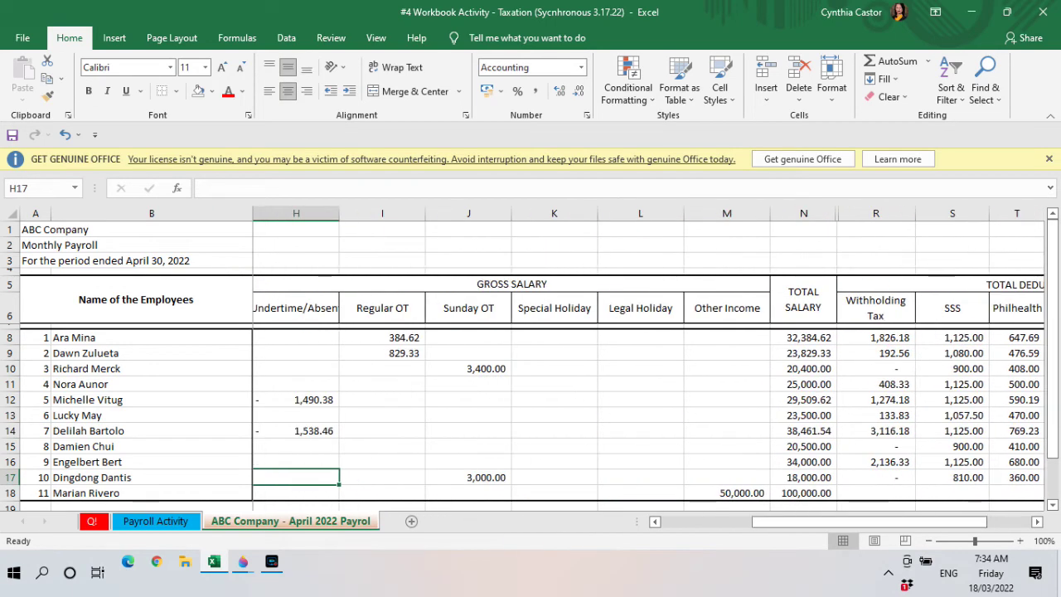
key("Down")
key("Down")
key("Down")
key("Down")
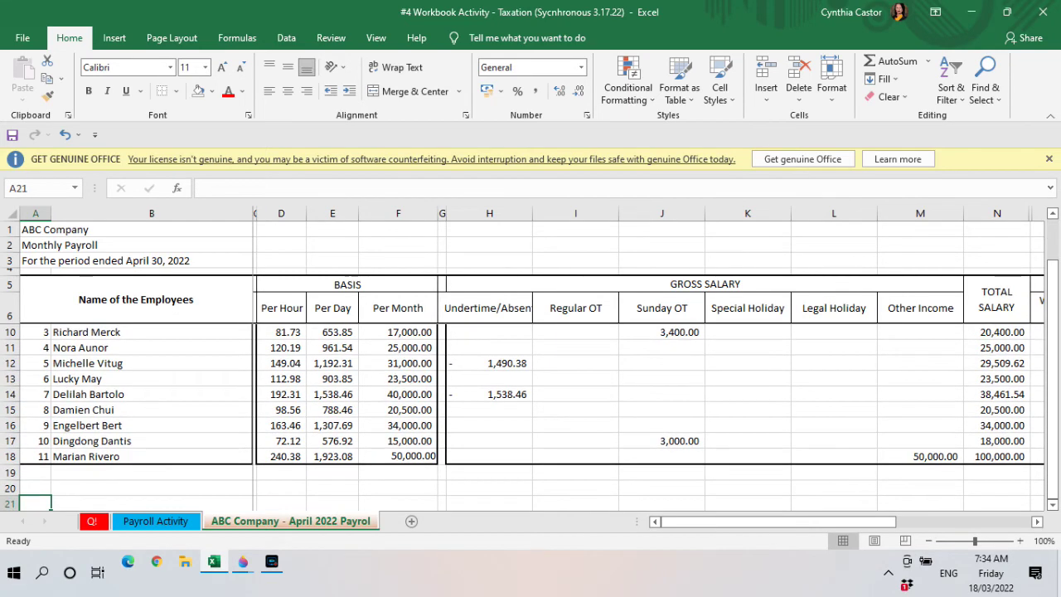
key("Right")
key("Right")
key("Right")
key("Right")
key("Right")
key("Right")
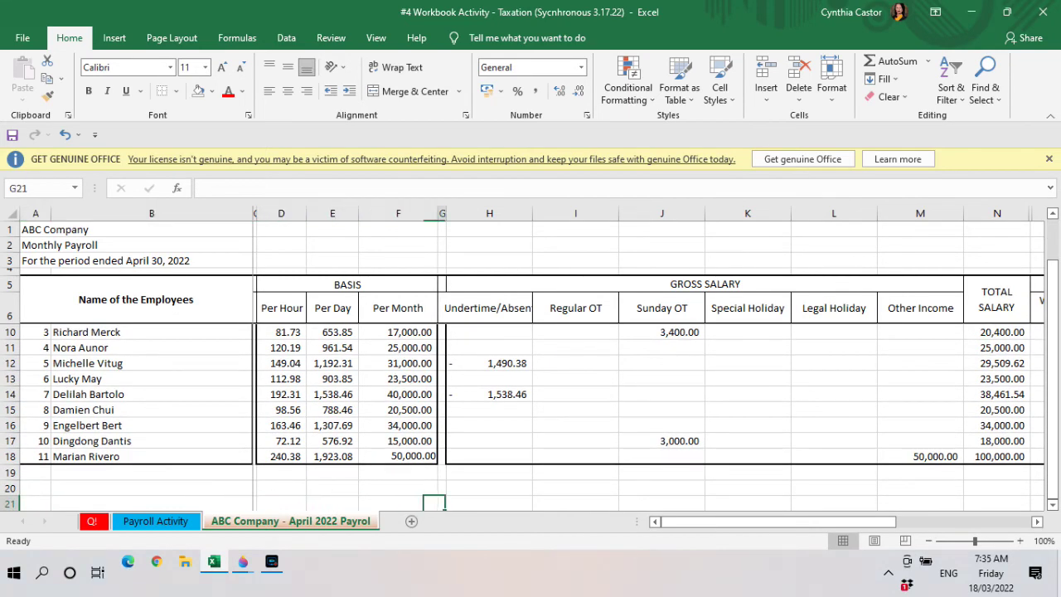
key("Up")
key("Left")
key("Left")
key("Left")
key("Left")
key("Left")
key("Left")
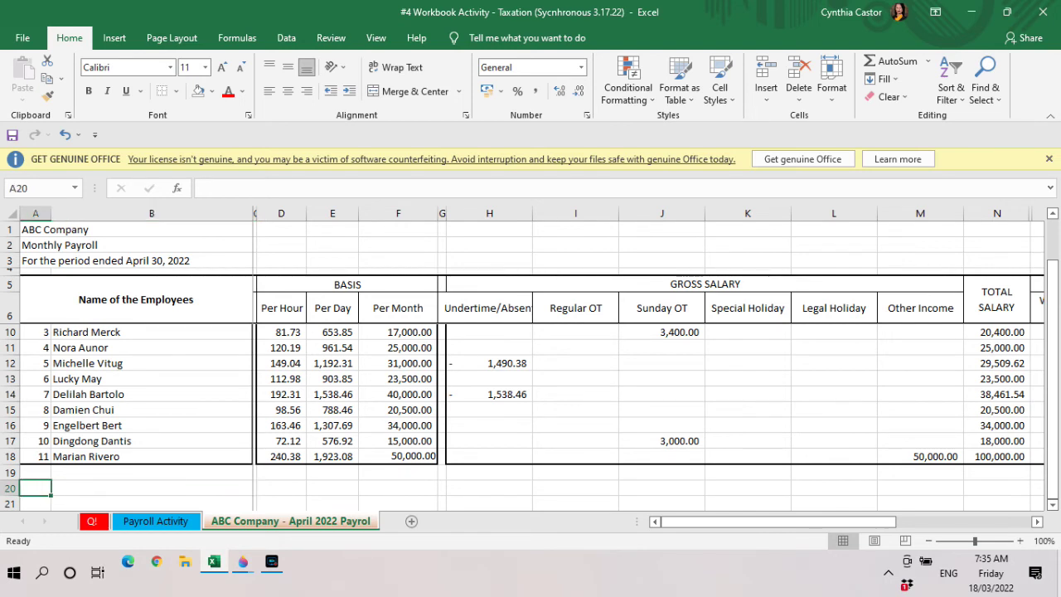
type("t")
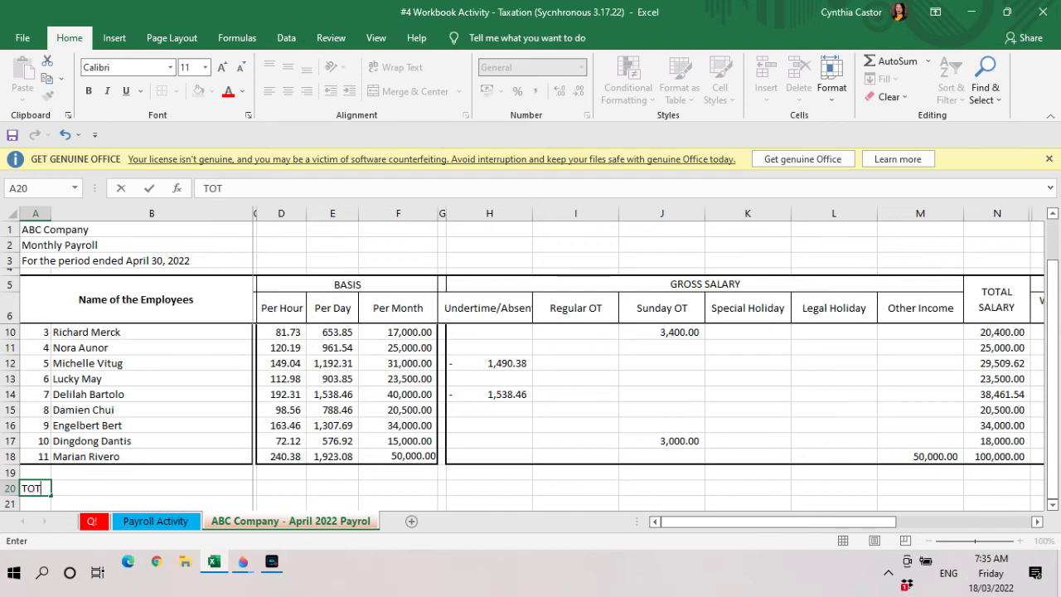
type("OTAL")
key("ctrl+Return")
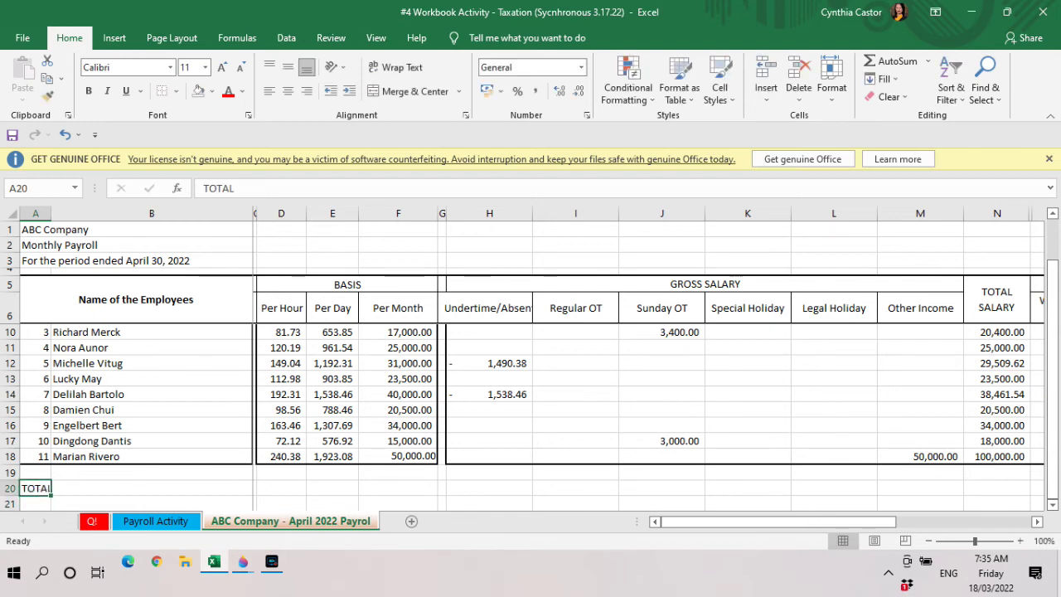
Give the TOTAL row A20:X20 a top and bottom border and make it bold.
left_click_drag(33, 495, 761, 495)
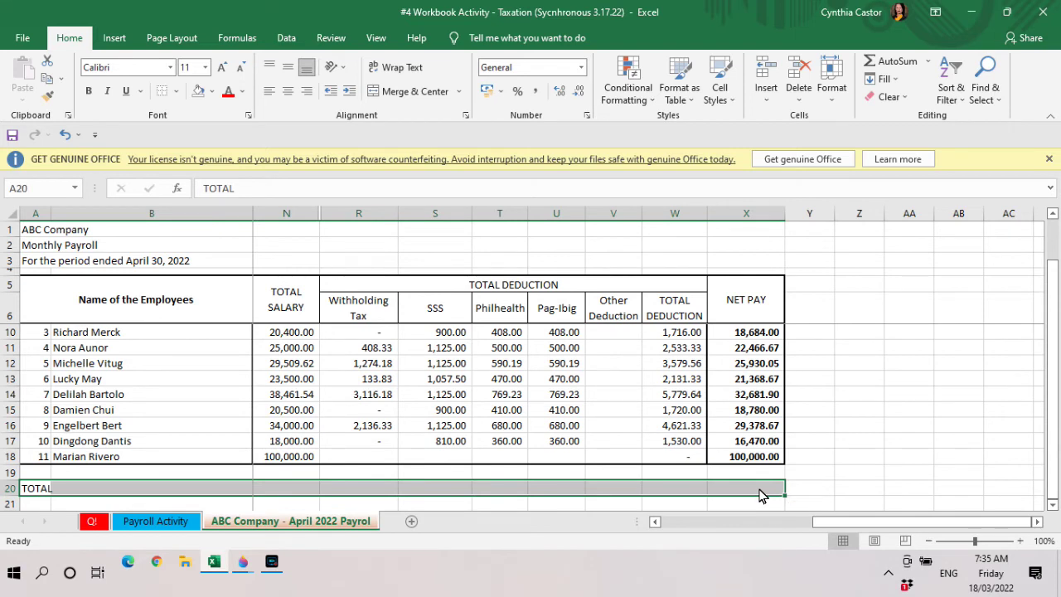
left_click(175, 91)
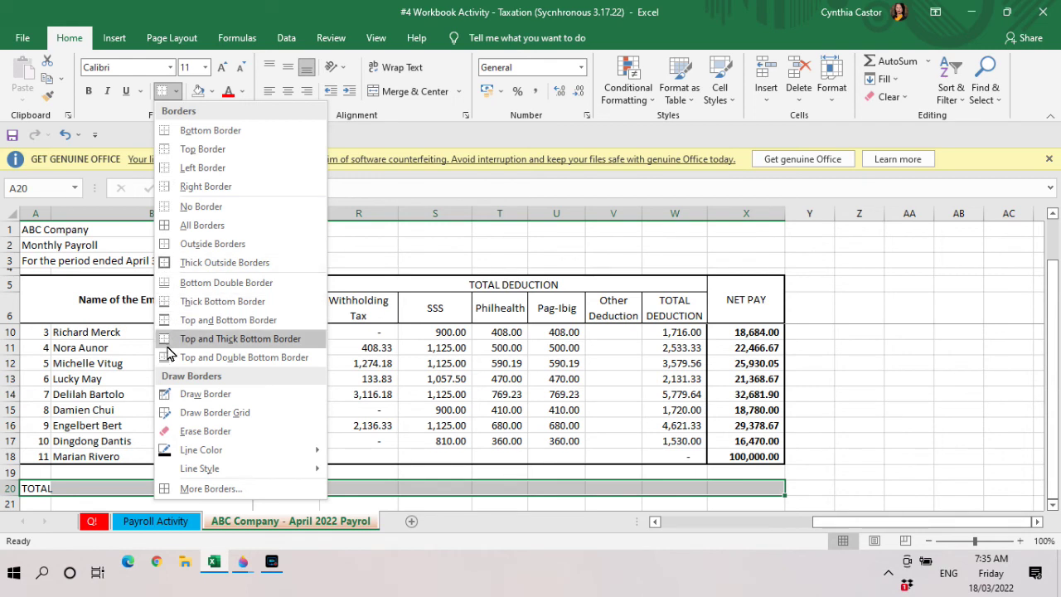
left_click(164, 325)
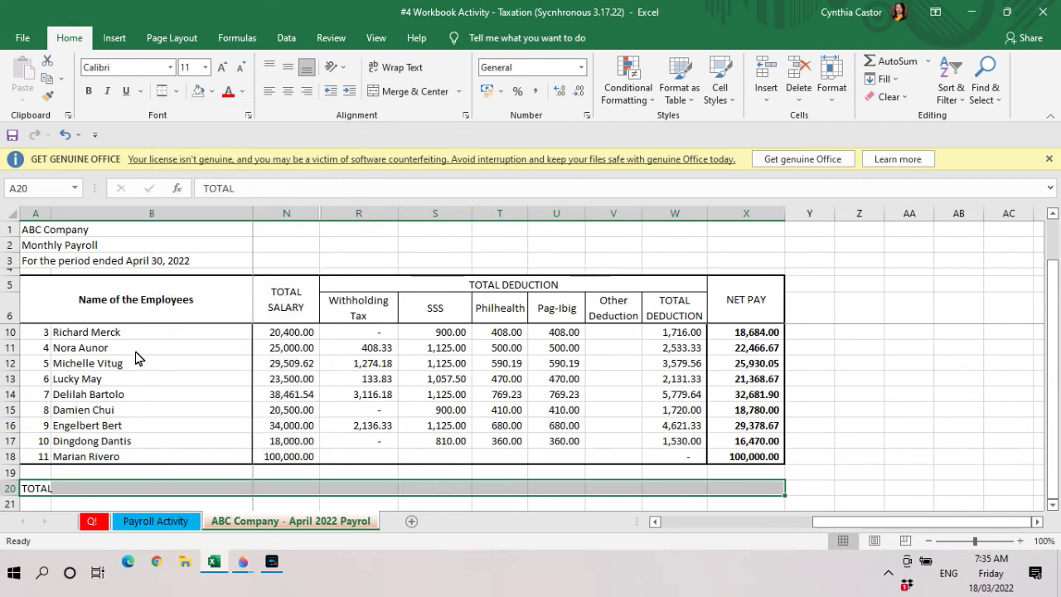
left_click(91, 91)
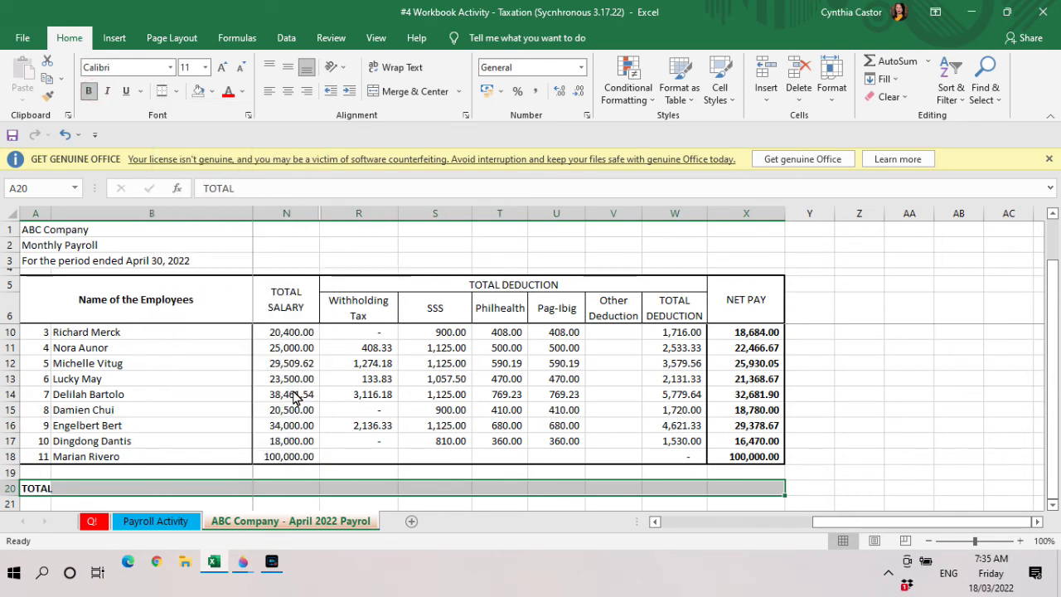
Try to total the Per Month salaries in F20 with a SUM over F8 to F18.
left_click(312, 495)
key("Left")
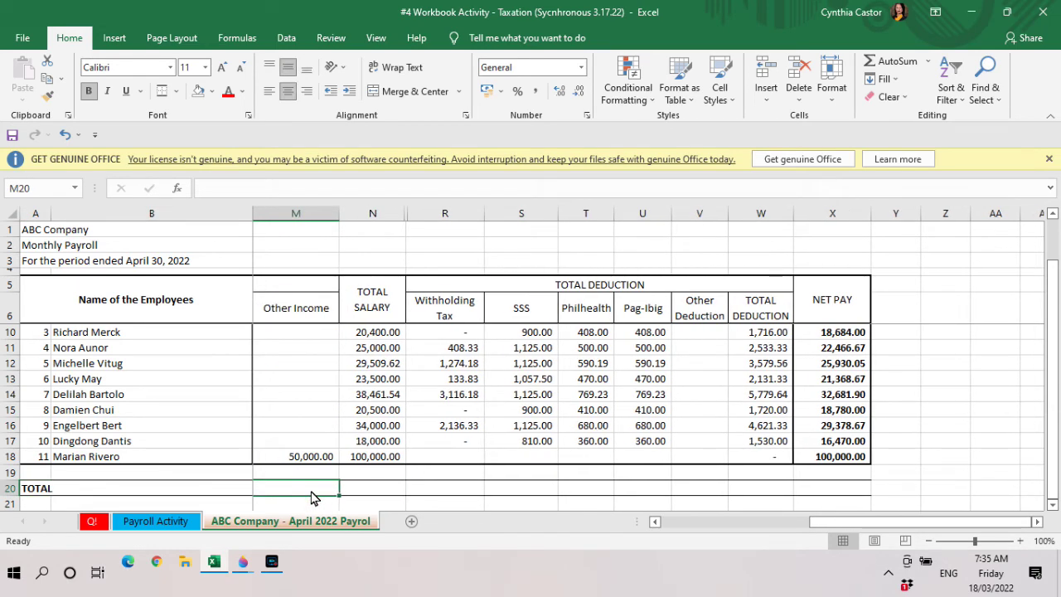
key("Left")
key("Left")
key("Left")
key("Left")
key("Left")
key("Left")
key("Left")
key("Left")
key("Left")
key("Left")
key("Left")
key("Left")
key("Right")
key("Right")
key("Right")
key("Right")
key("Right")
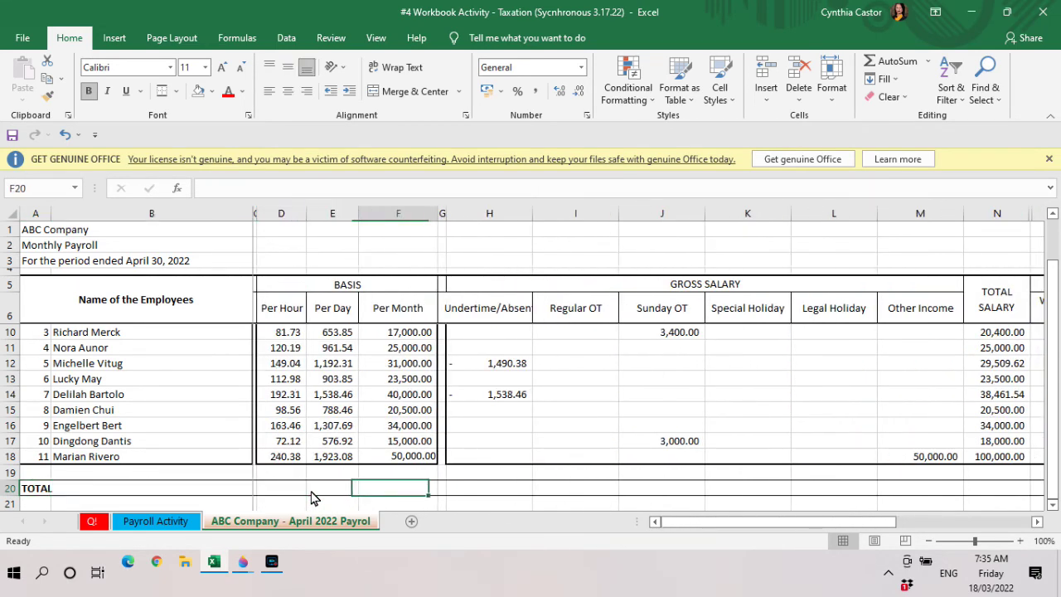
left_click(886, 63)
key("Up")
key("Up")
key("Up")
key("Up")
key("Up")
key("Up")
key("Up")
key("Up")
key("Up")
key("Up")
key("Up")
key("Up")
key("Up")
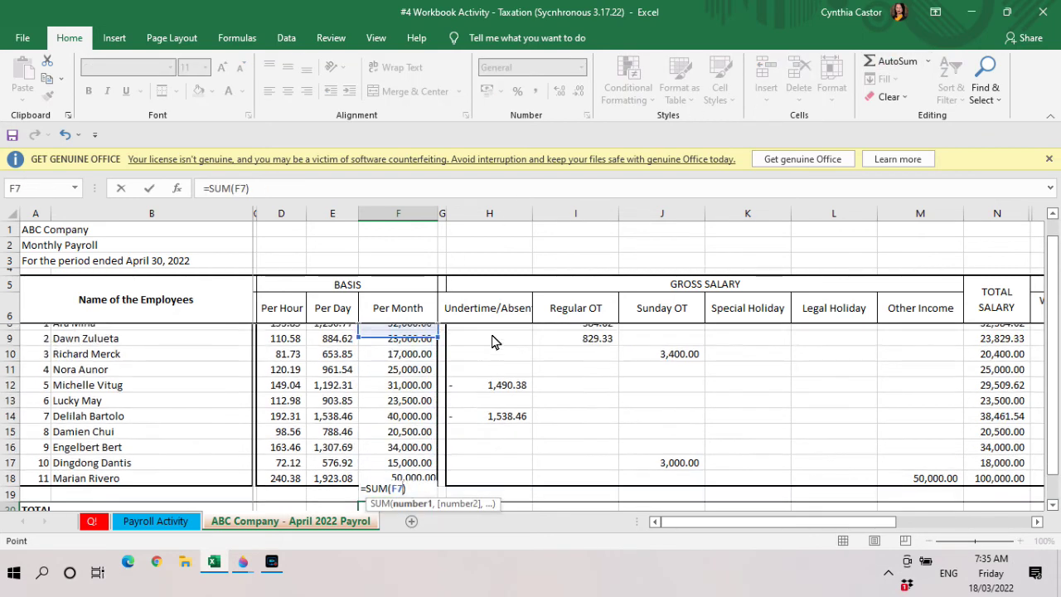
key("Down")
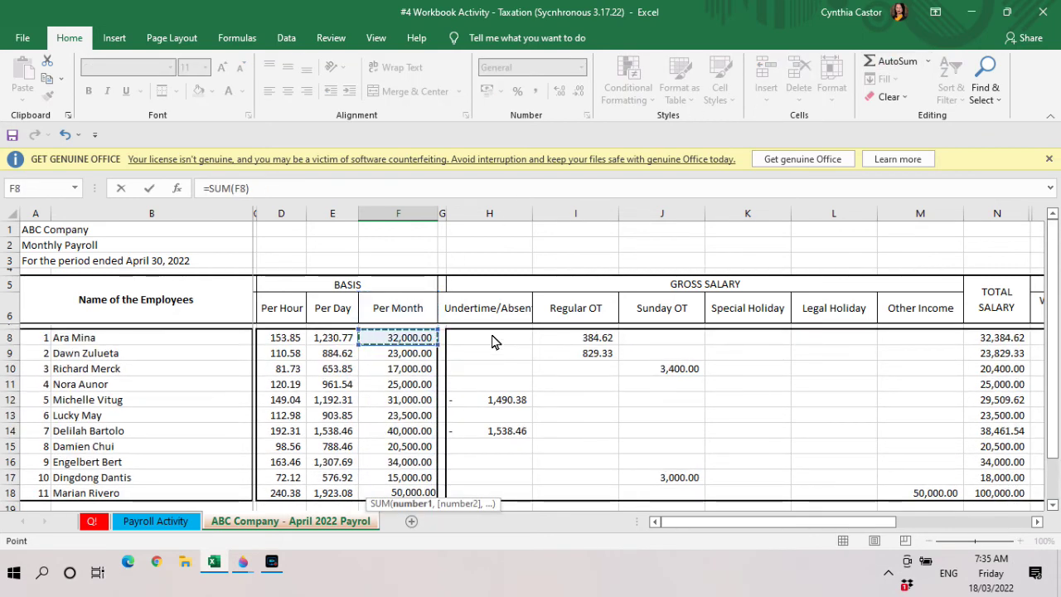
type(".")
key("Down")
key("Down")
key("Down")
key("Down")
key("Down")
key("Down")
key("Down")
key("Down")
key("Down")
key("Down")
key("Down")
key("Down")
key("Down")
key("Down")
key("Down")
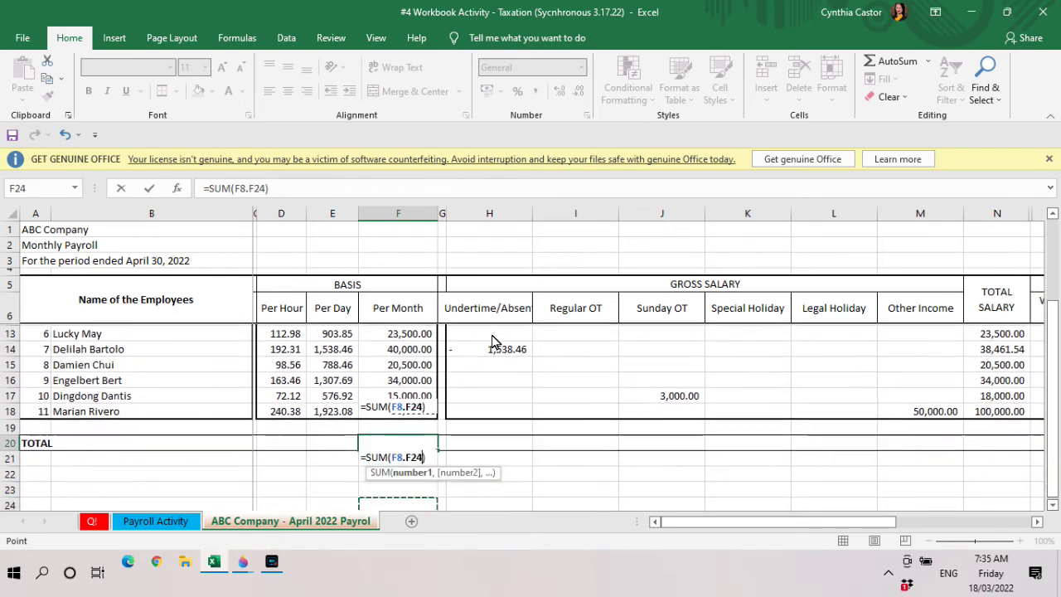
key("Up")
key("Up")
key("Up")
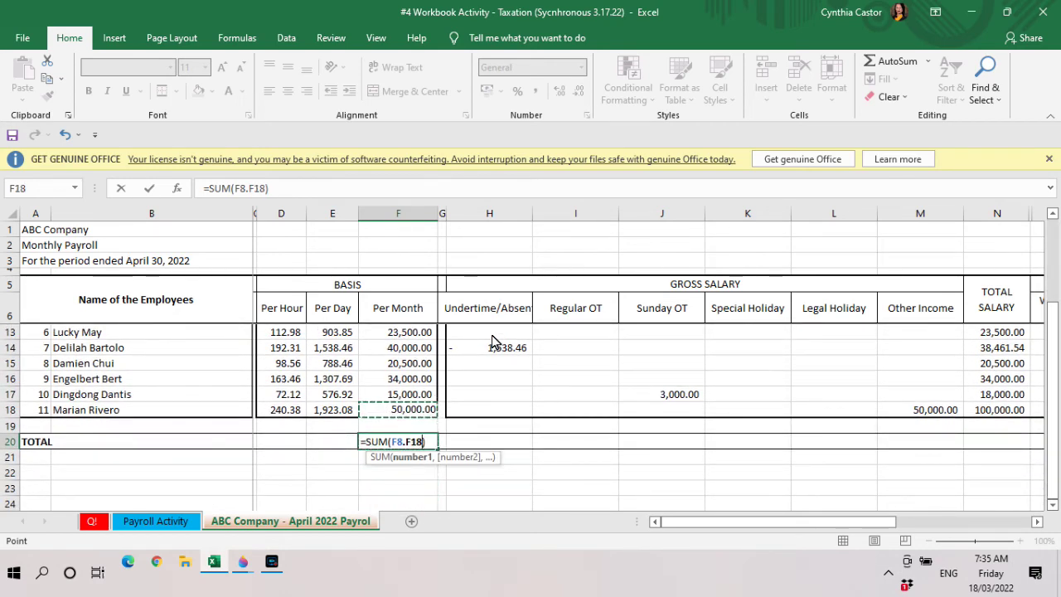
key("Up")
key("Up")
key("Up")
key("Up")
key("Up")
key("Up")
key("Up")
key("Up")
key("Up")
key("Up")
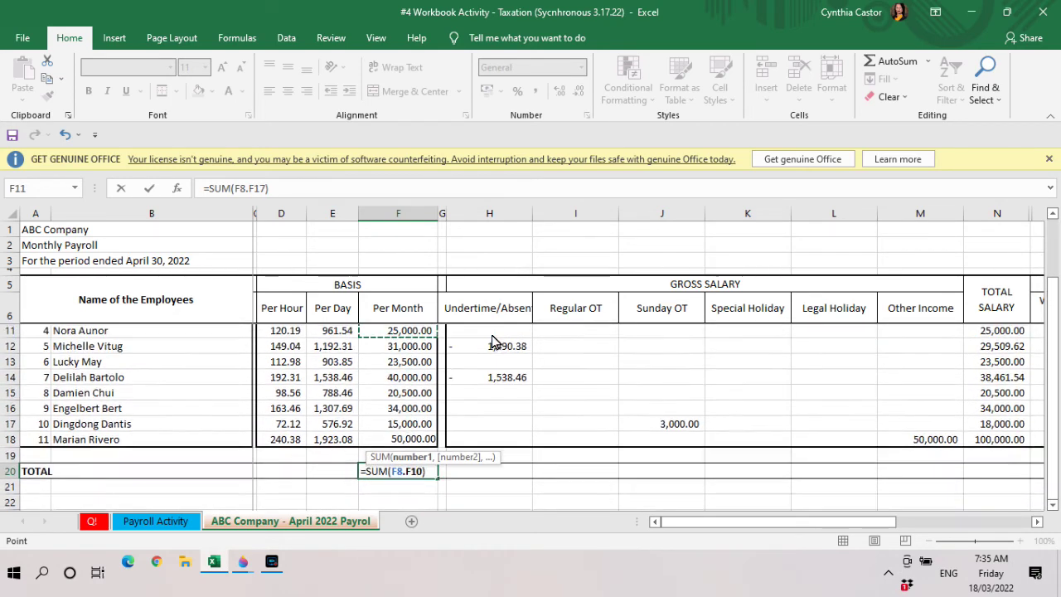
key("Up")
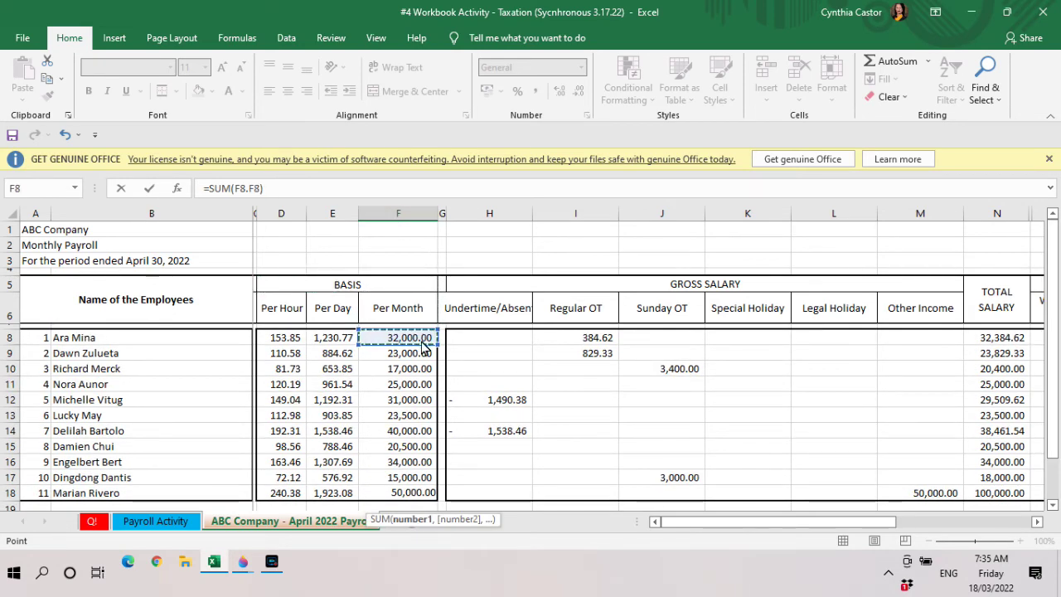
left_click_drag(411, 338, 419, 504)
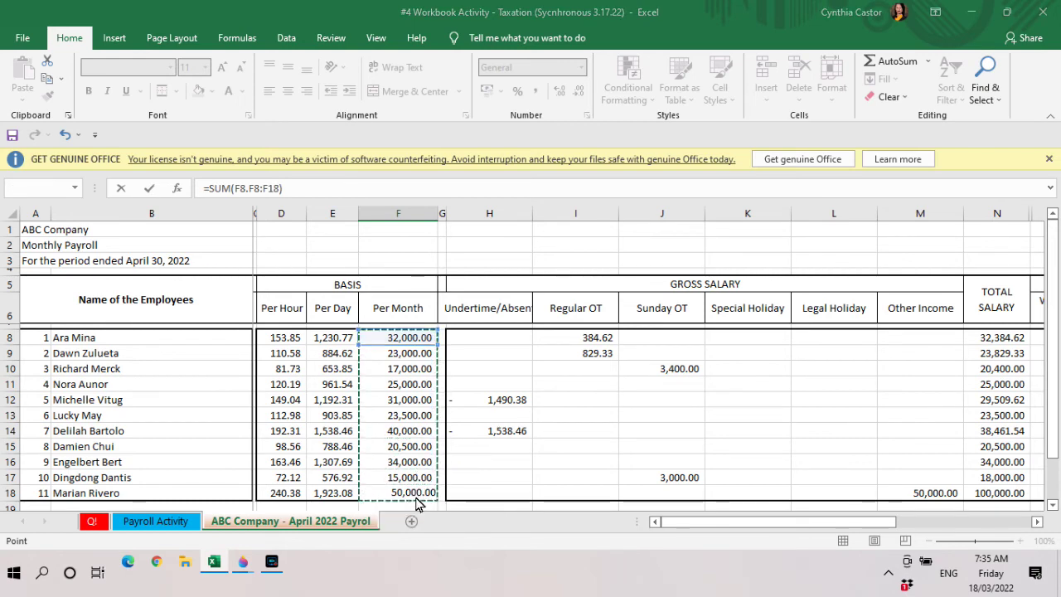
key("Return")
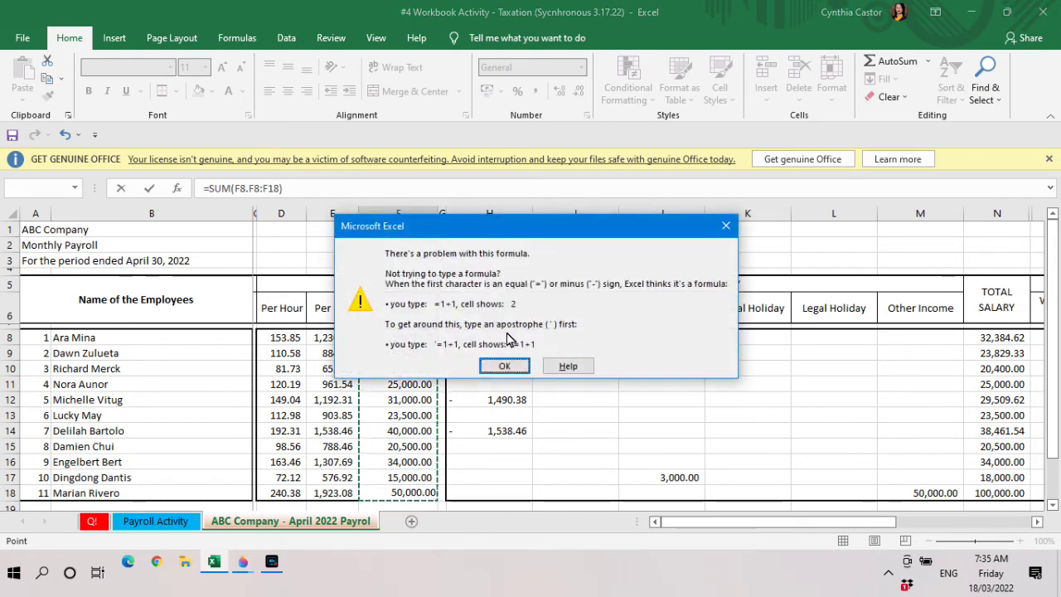
Try to correct the cell range in the SUM formula in F20.
left_click(725, 227)
key("F2")
key("Down")
key("Down")
key("Down")
key("Down")
key("Down")
key("Down")
key("Down")
key("Down")
key("Down")
key("Down")
key("Down")
key("Down")
key("Down")
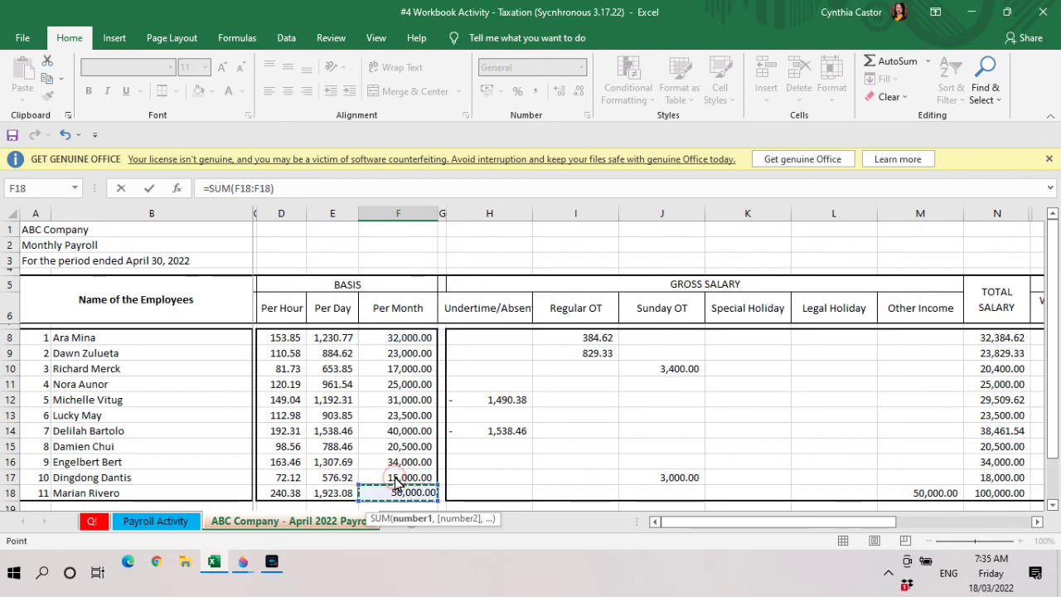
key("Up")
key("Up")
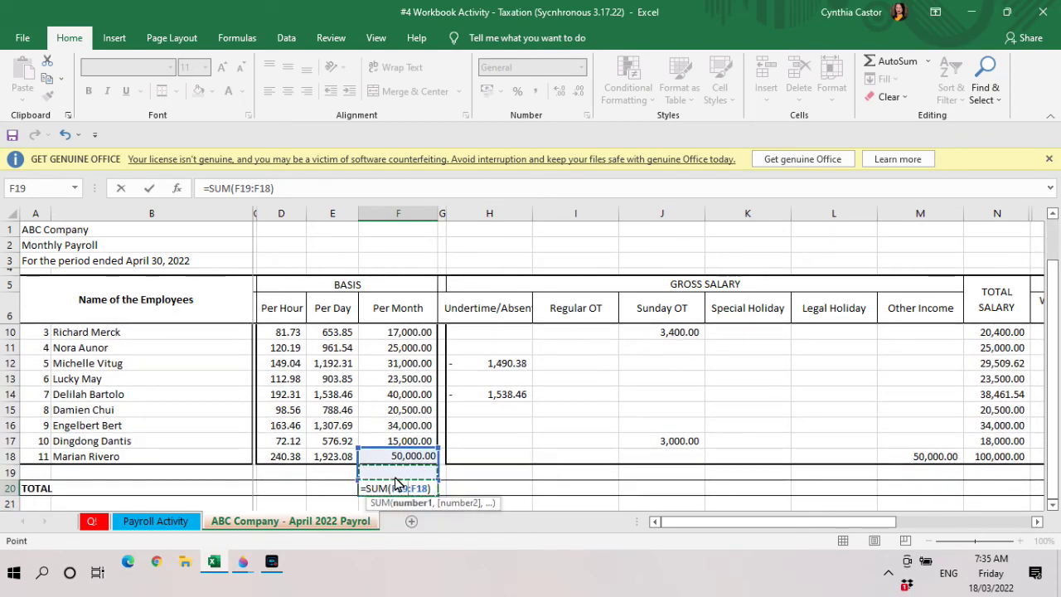
key("BackSpace")
key("BackSpace")
key("BackSpace")
key("BackSpace")
key("BackSpace")
key("BackSpace")
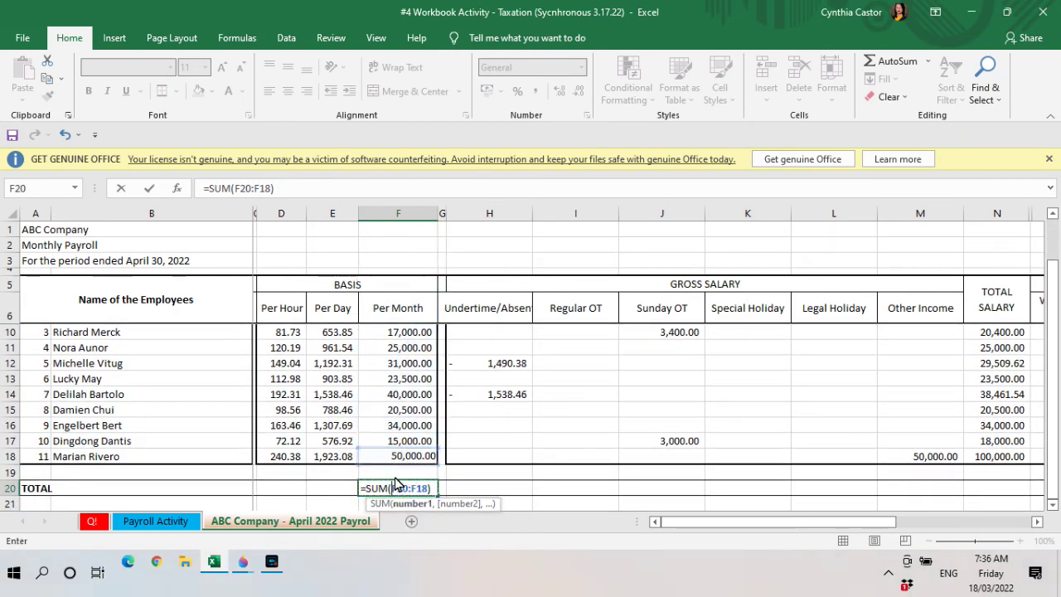
key("BackSpace")
key("BackSpace")
key("ctrl+Return")
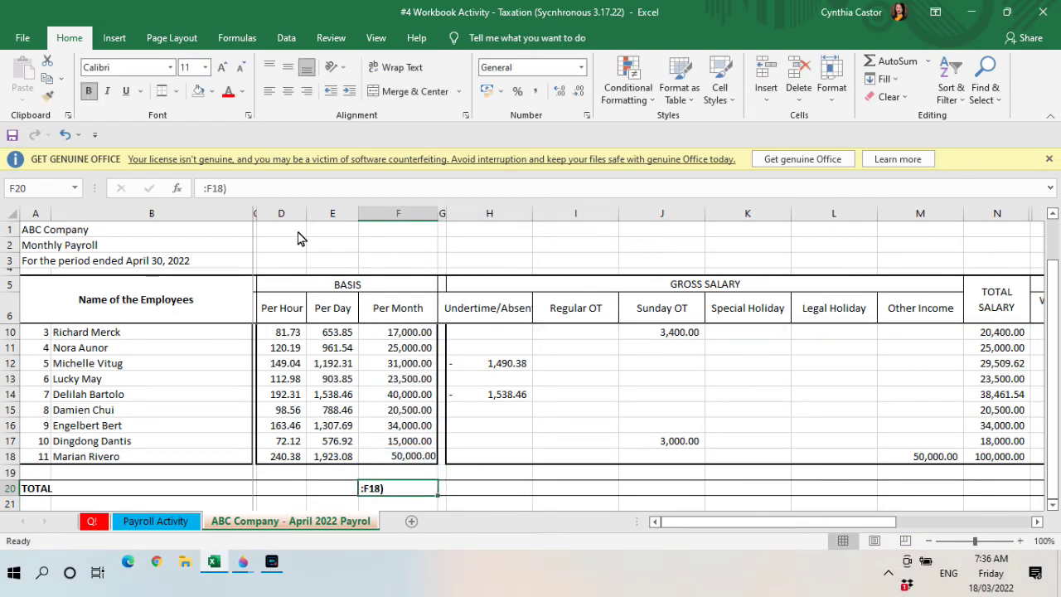
Clear the leftover formula text from cell F20.
left_click(298, 193)
key("BackSpace")
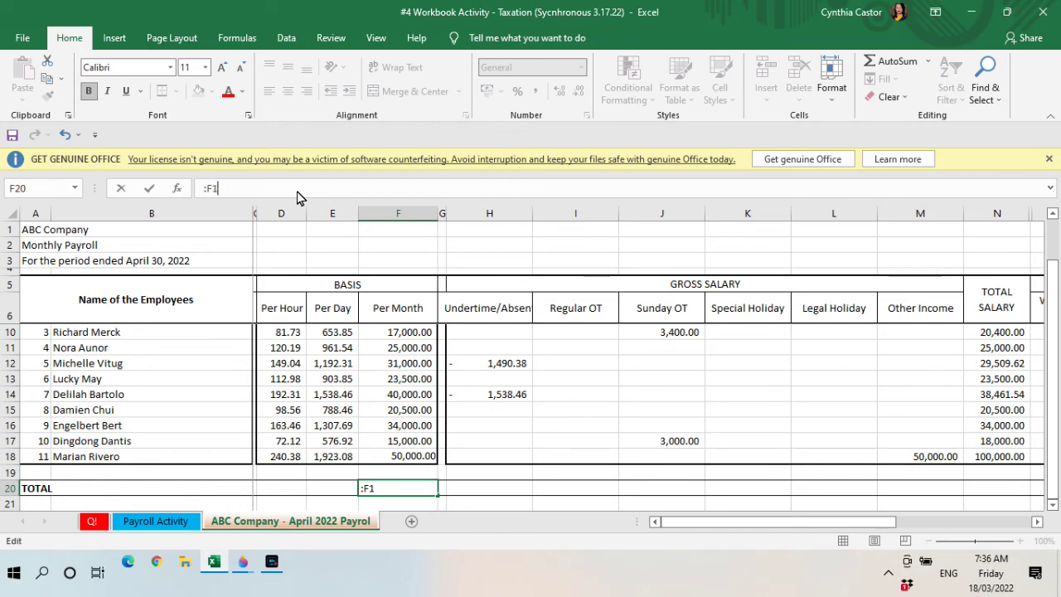
key("ctrl+Return")
scroll(298, 197, "down", 1)
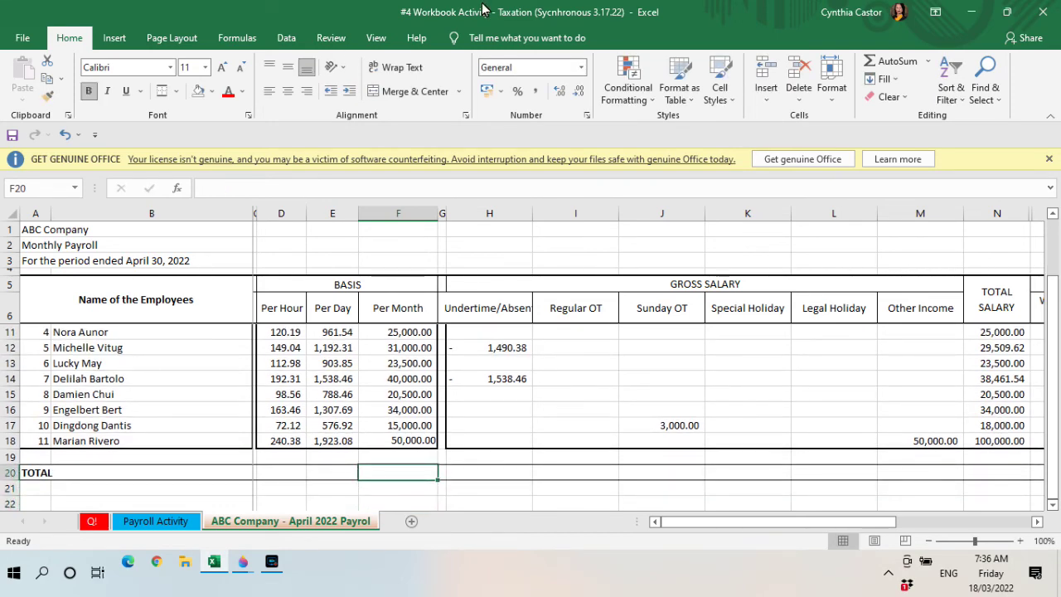
Total the Per Month salaries in F20 using AutoSum over F8:F19.
left_click(887, 63)
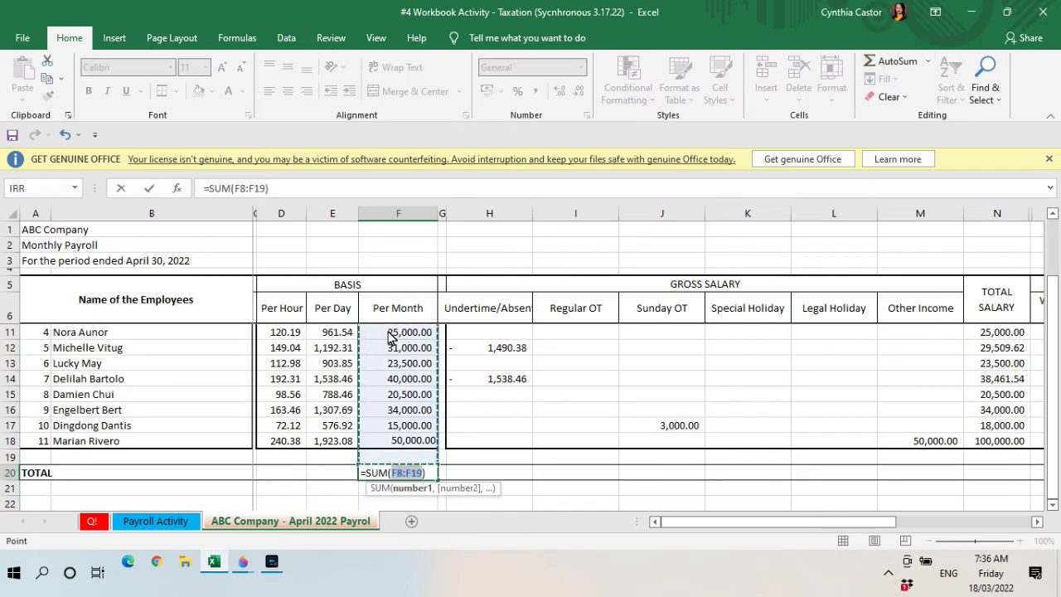
key("Return")
key("Up")
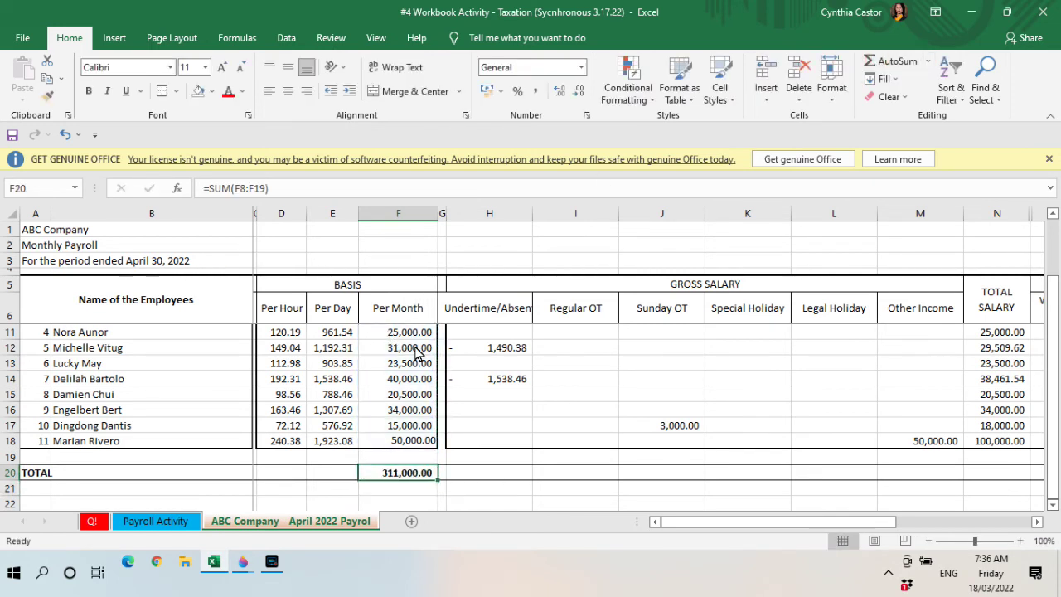
Check the employees' Per Month salaries in column F against the total in F20.
key("Up")
key("Up")
key("Up")
key("Up")
key("Up")
key("Up")
key("Up")
key("Down")
key("Down")
key("Down")
key("Down")
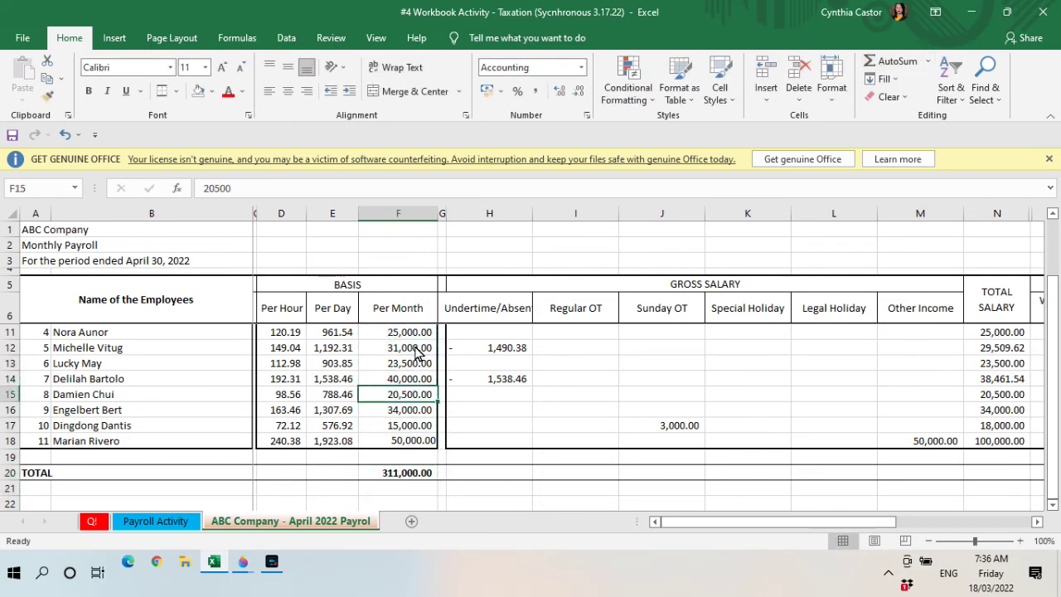
key("Down")
key("Down")
key("Down")
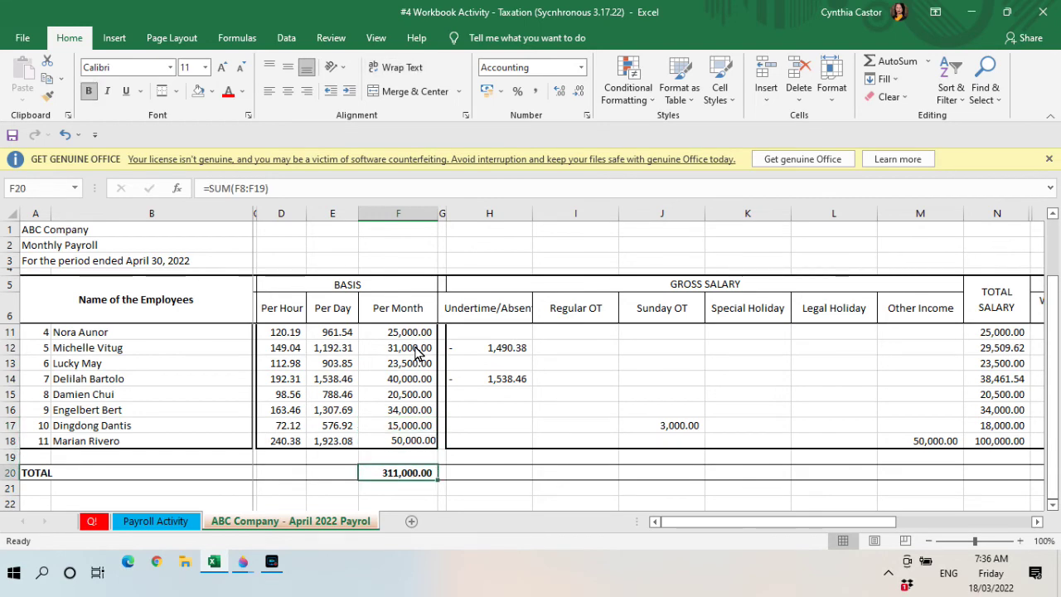
key("Up")
key("Up")
key("Up")
key("Up")
key("Up")
key("Up")
key("Up")
key("Up")
key("Up")
key("Up")
key("Up")
key("Up")
key("Up")
key("Up")
key("Up")
key("Down")
key("Down")
key("Down")
key("Down")
key("Down")
key("Down")
key("Down")
key("Down")
key("Down")
key("Down")
key("Down")
key("Down")
key("Down")
key("Down")
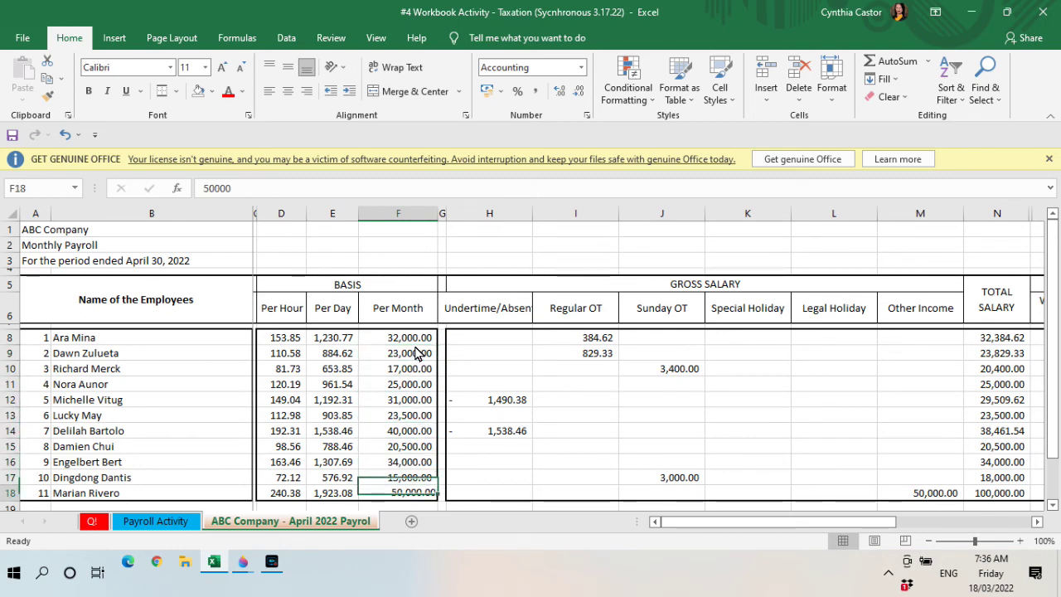
key("Down")
key("Down")
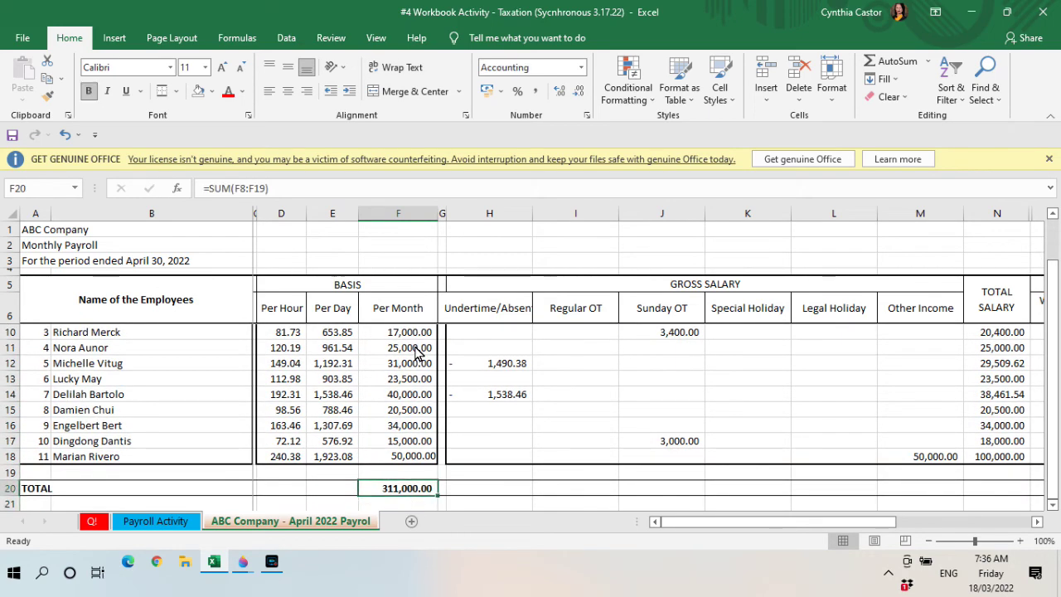
Copy the Per Month total formula from F20 across H20:N20 and remove bold from H20:M20.
right_click(393, 490)
left_click(456, 165)
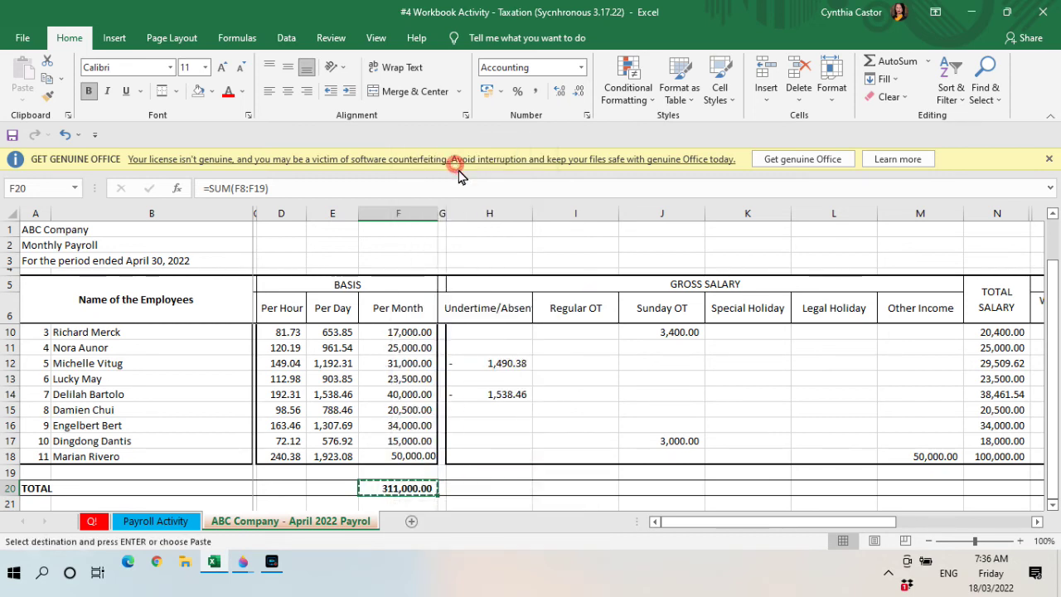
left_click_drag(489, 490, 981, 490)
key("Return")
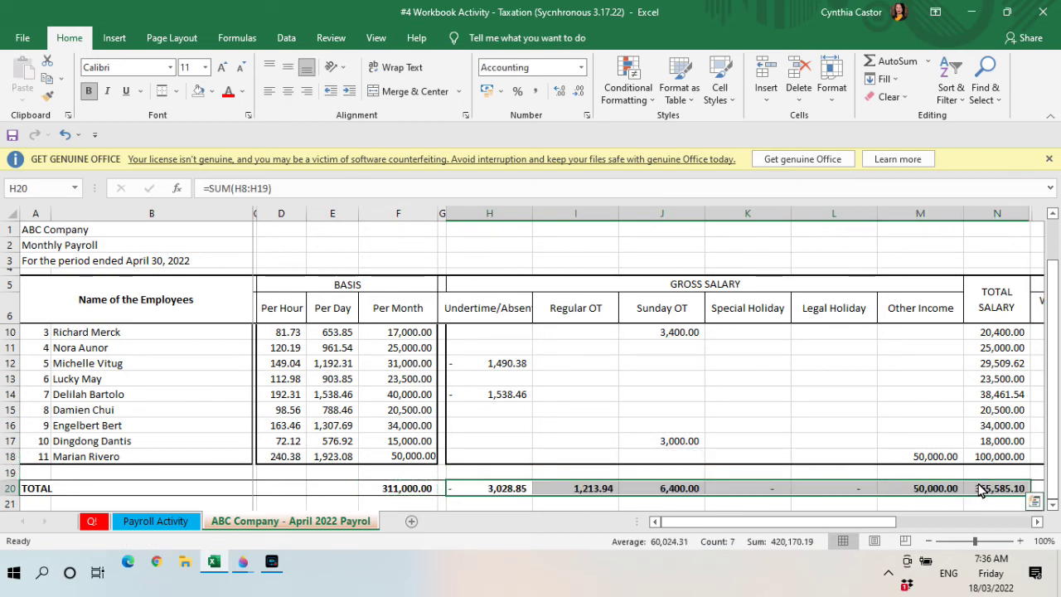
left_click_drag(514, 490, 923, 489)
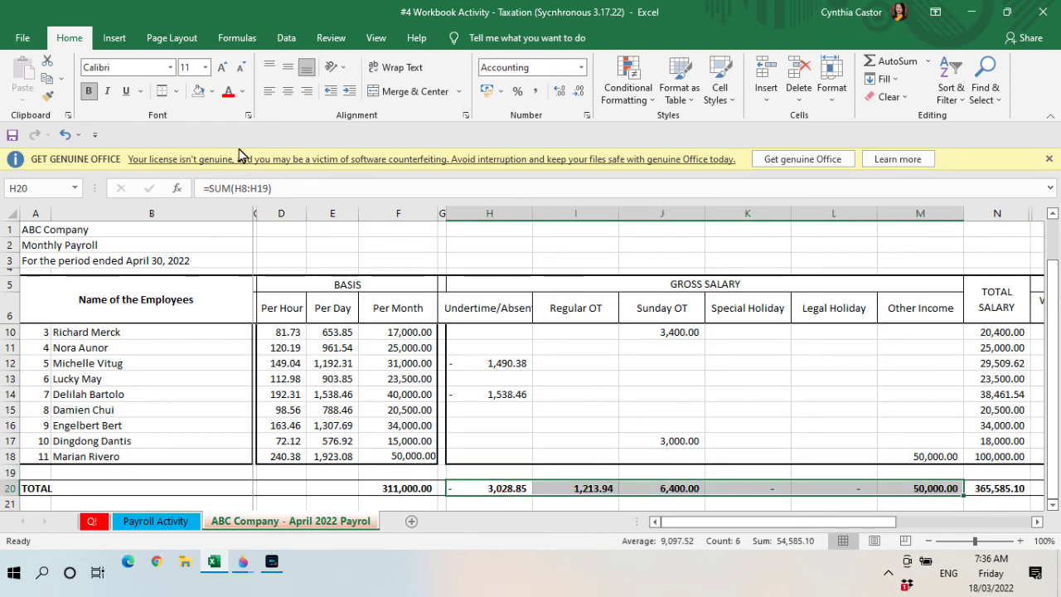
left_click(89, 92)
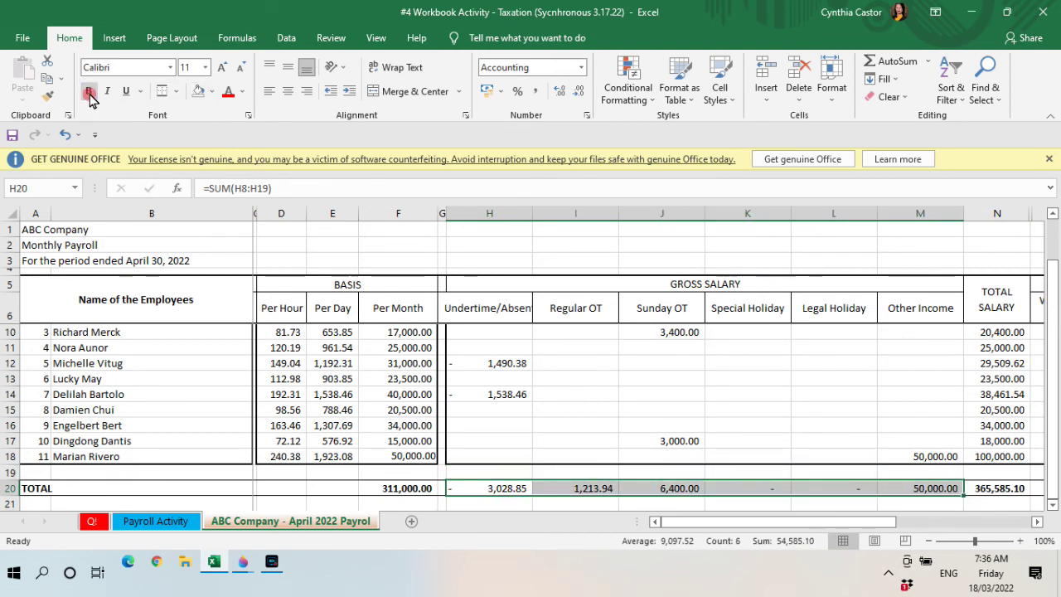
Copy the Other Income total formula from M20 to R20:X20 for the deduction and Net Pay columns.
left_click(894, 427)
key("Right")
key("Right")
key("Right")
key("Right")
key("Right")
key("Right")
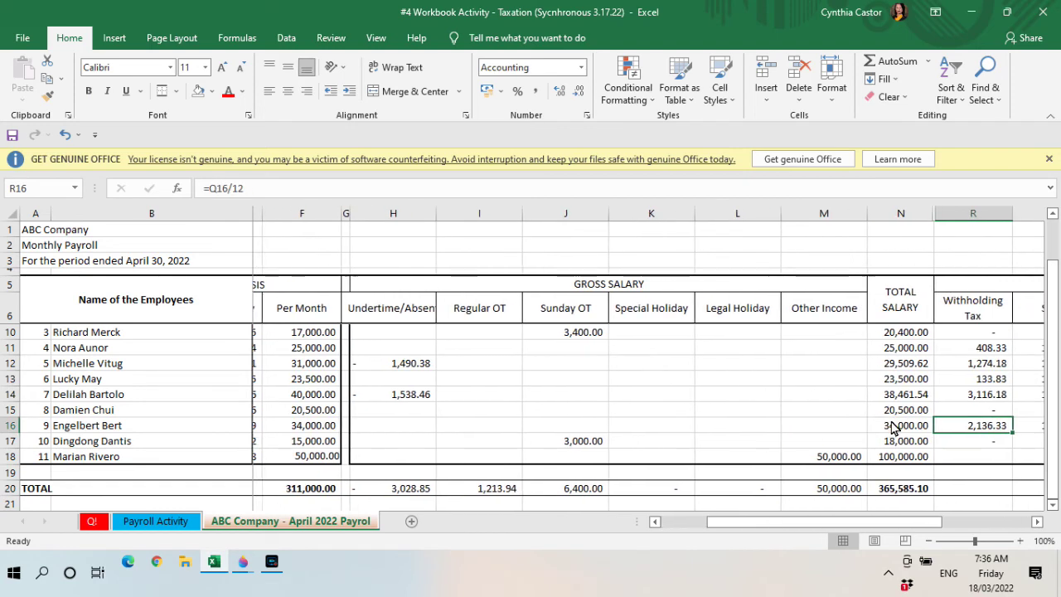
key("Right")
key("Right")
key("Right")
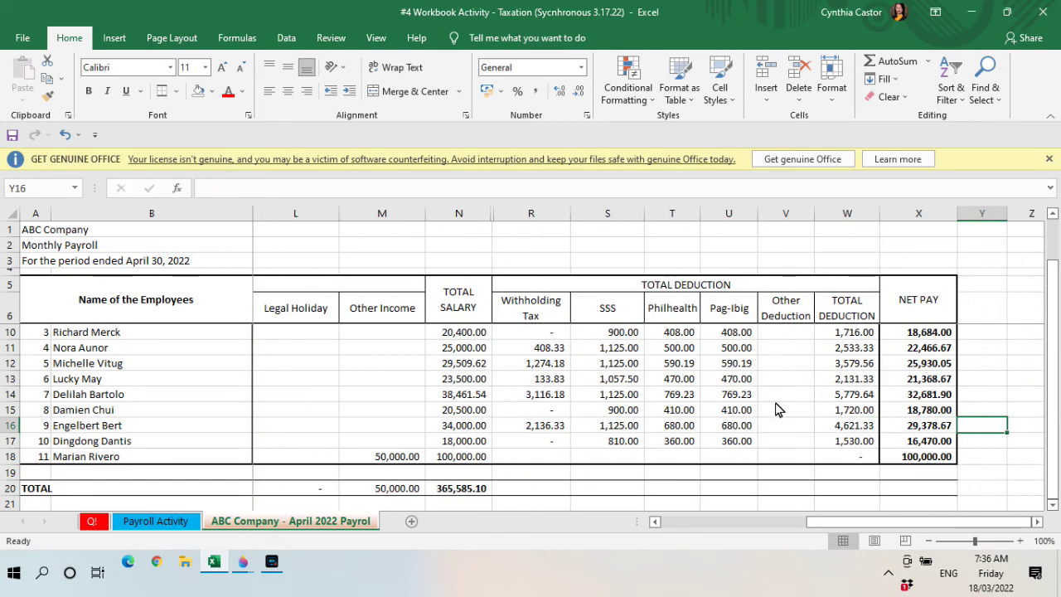
left_click(400, 491)
right_click(400, 491)
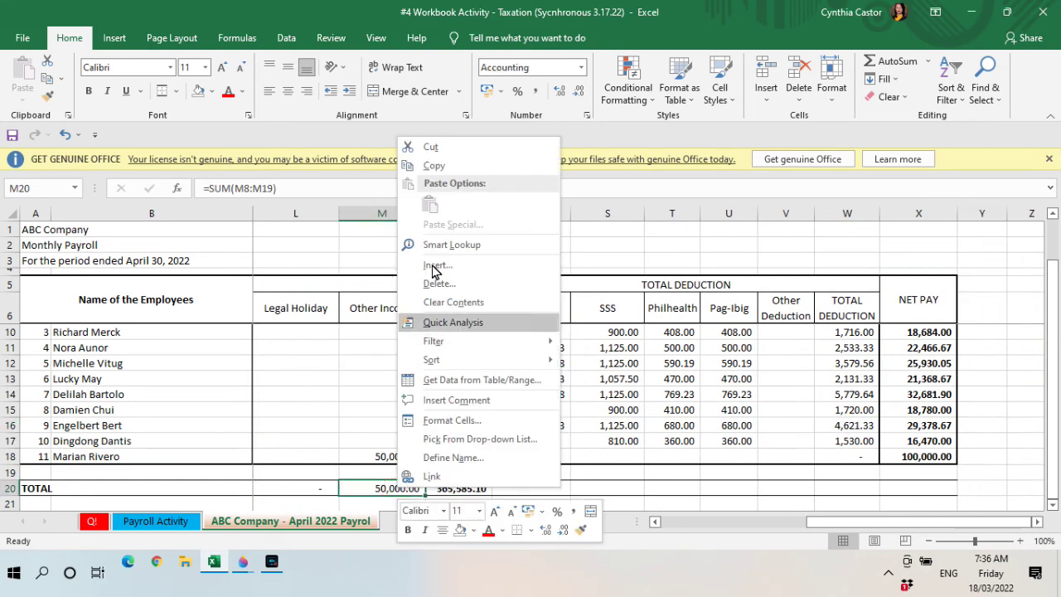
left_click(456, 166)
left_click_drag(511, 488, 930, 359)
key("Return")
Make the Net Pay total in X20 bold.
scroll(931, 359, "up", 1)
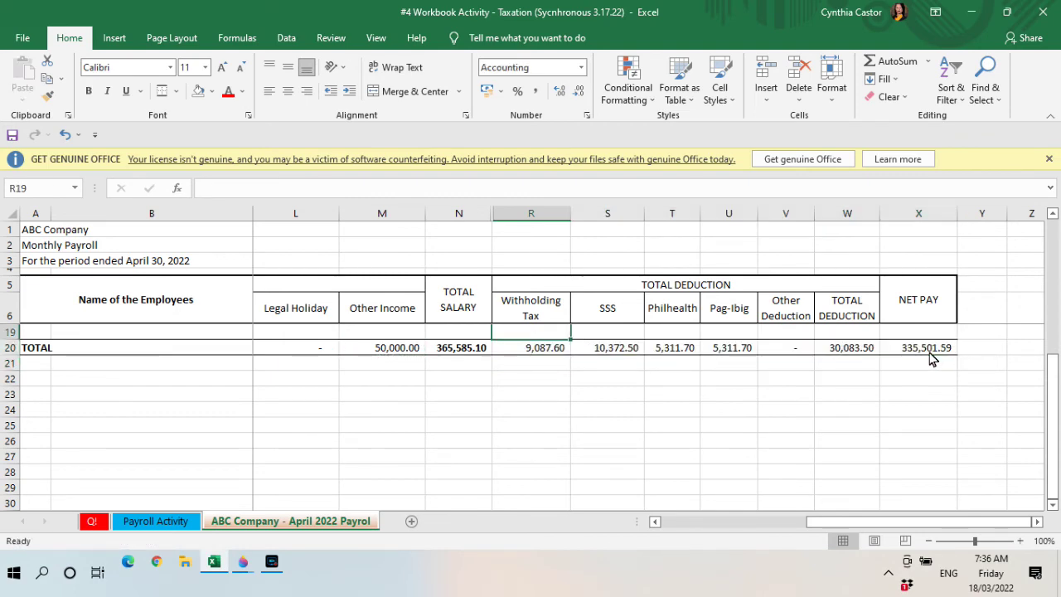
key("Up")
key("Up")
key("Up")
key("Up")
key("Up")
key("Up")
key("Up")
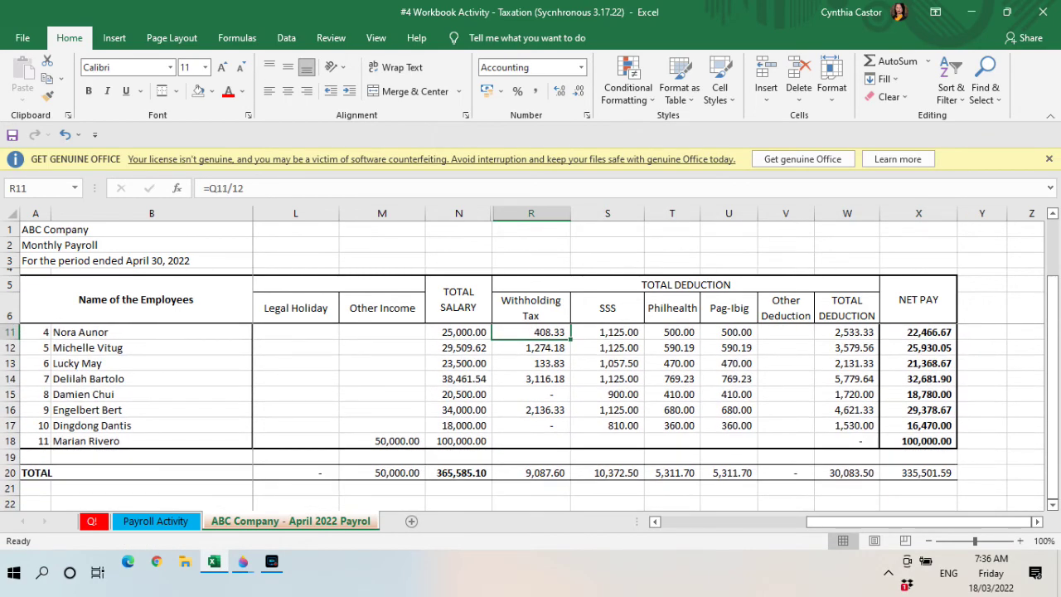
left_click(928, 474)
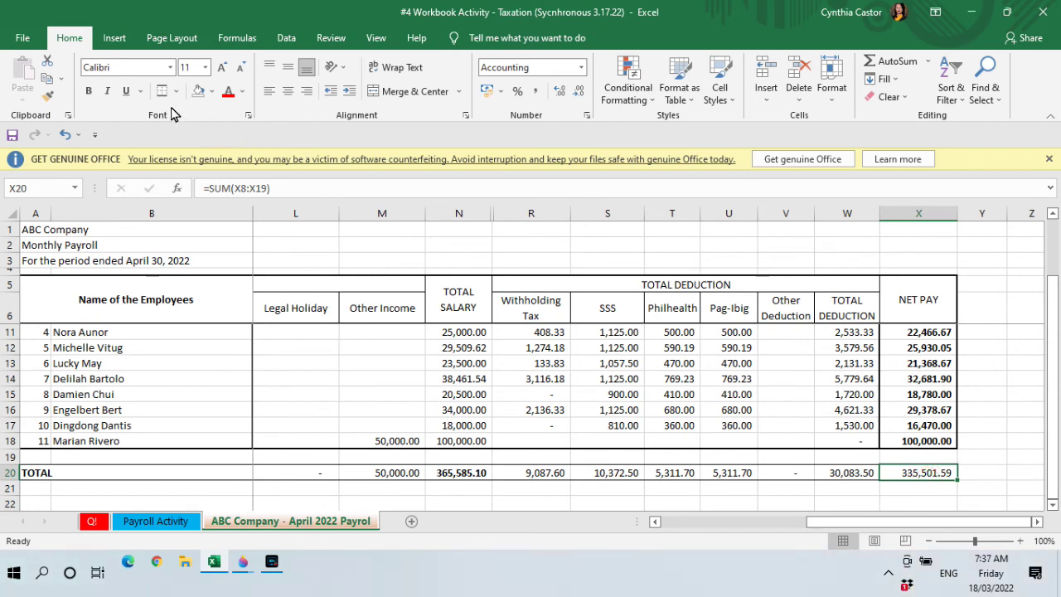
left_click(93, 92)
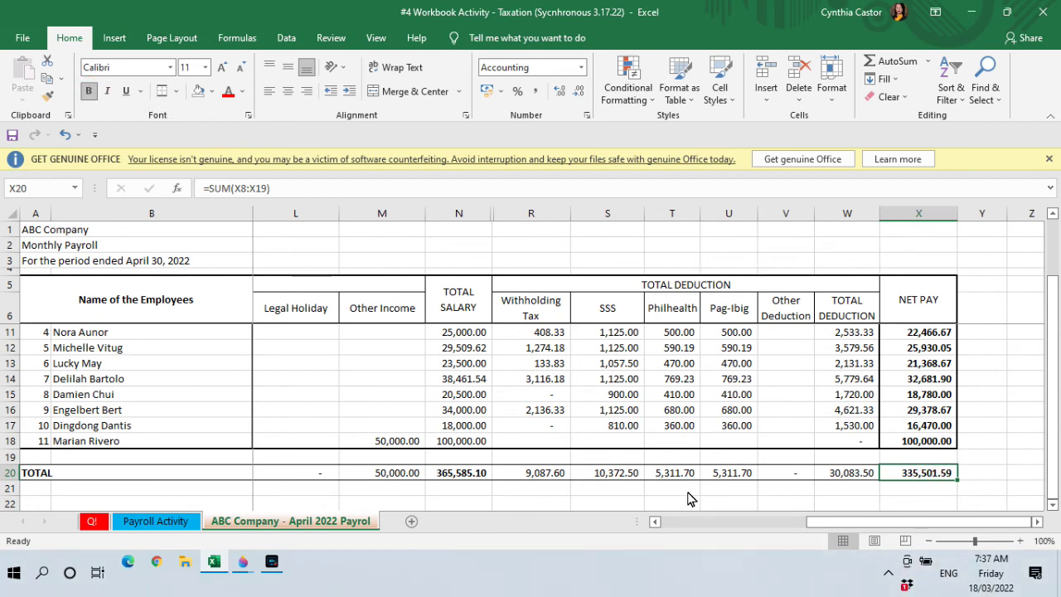
Examine the Net Pay total in X20 and the combined deduction totals in R20:V20.
left_click(688, 491)
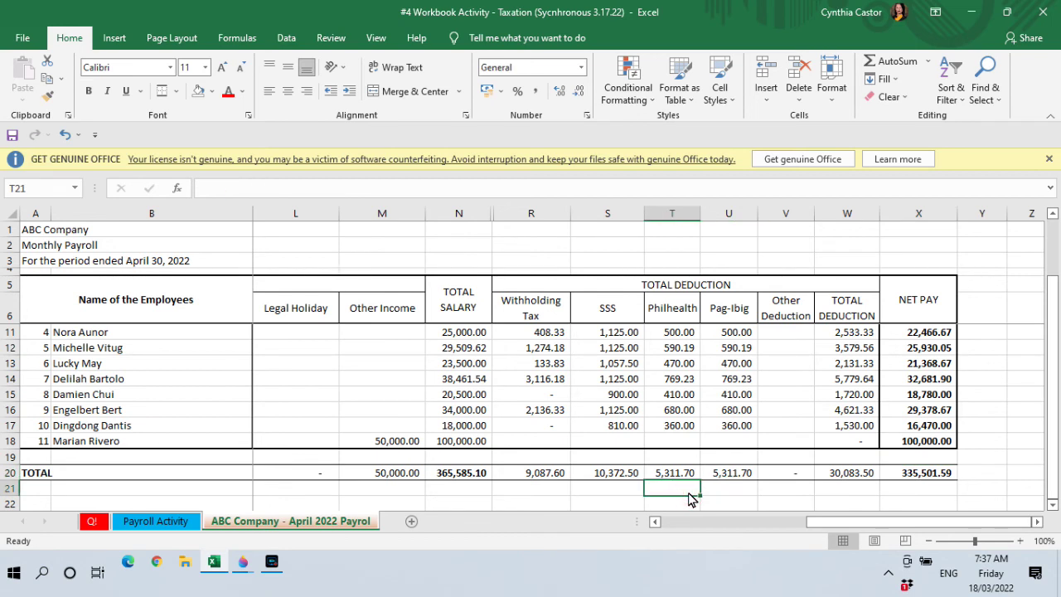
left_click(909, 473)
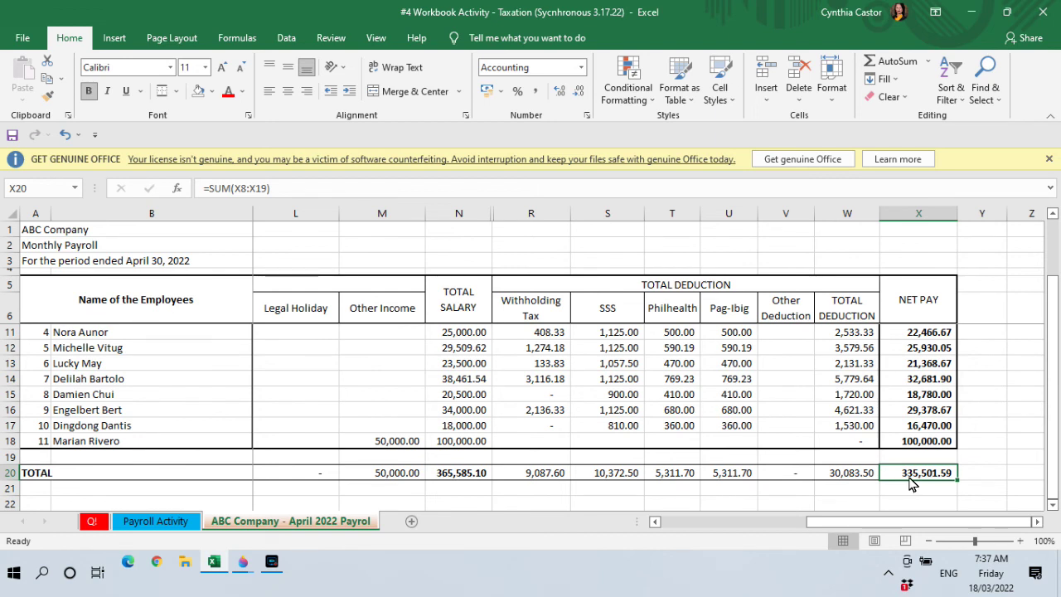
left_click_drag(525, 457, 614, 483)
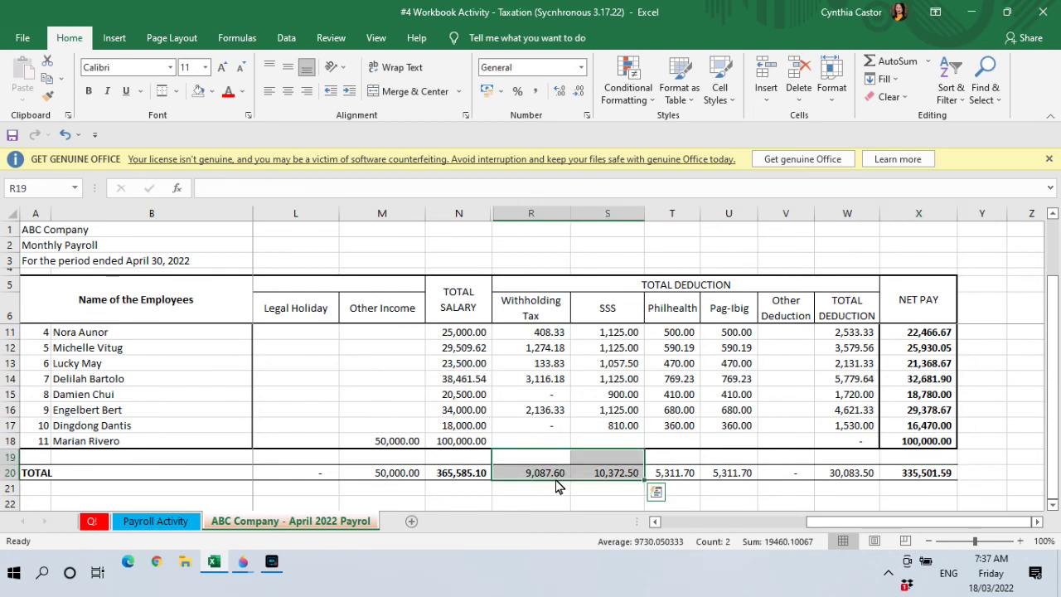
left_click_drag(557, 480, 780, 481)
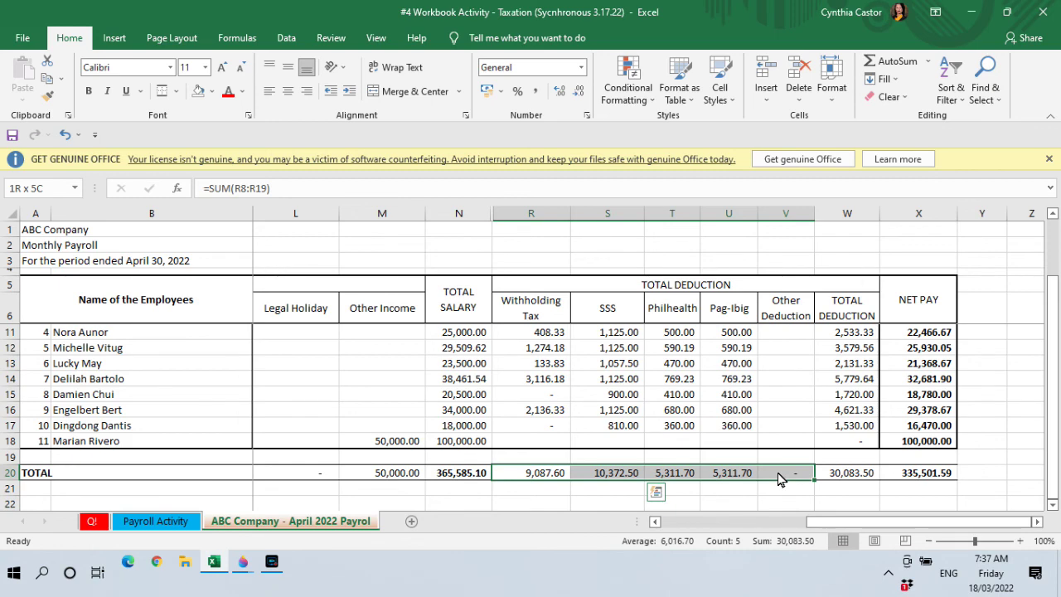
left_click(578, 501)
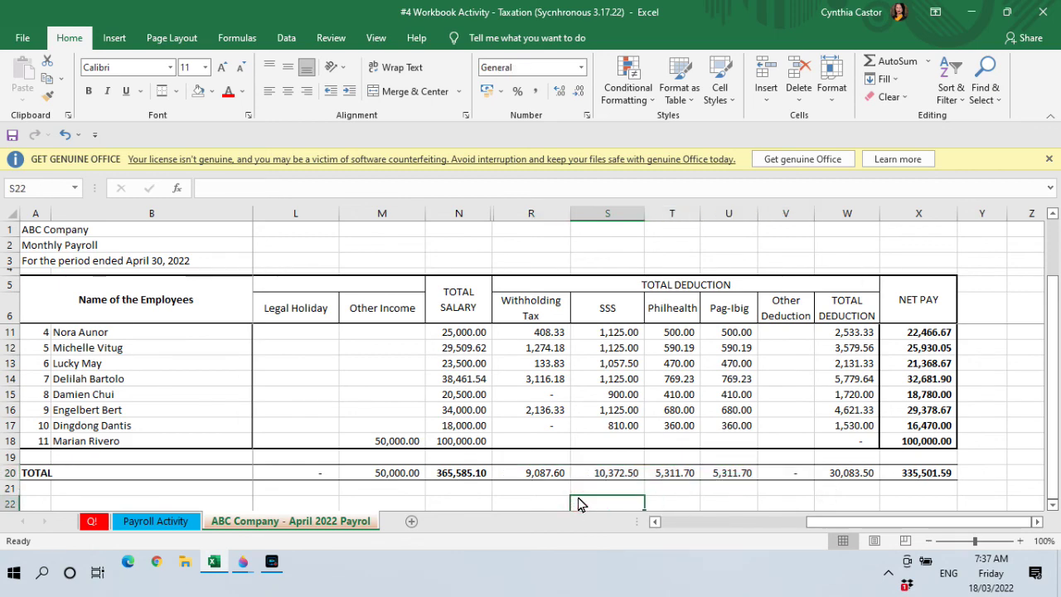
Review the TOTAL row's gross salary sums from Per Month through Total Salary.
key("Left")
key("Left")
key("Left")
key("Left")
key("Left")
key("Left")
key("Left")
key("Left")
key("Left")
key("Left")
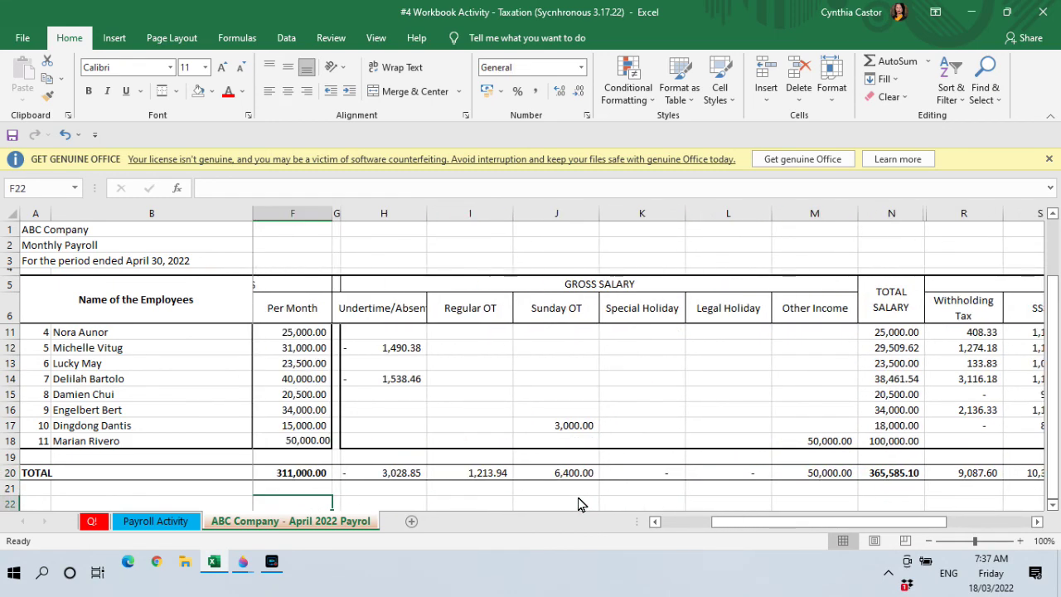
key("Up")
key("Up")
key("Right")
key("Right")
key("Right")
key("Right")
key("Right")
key("Right")
key("Right")
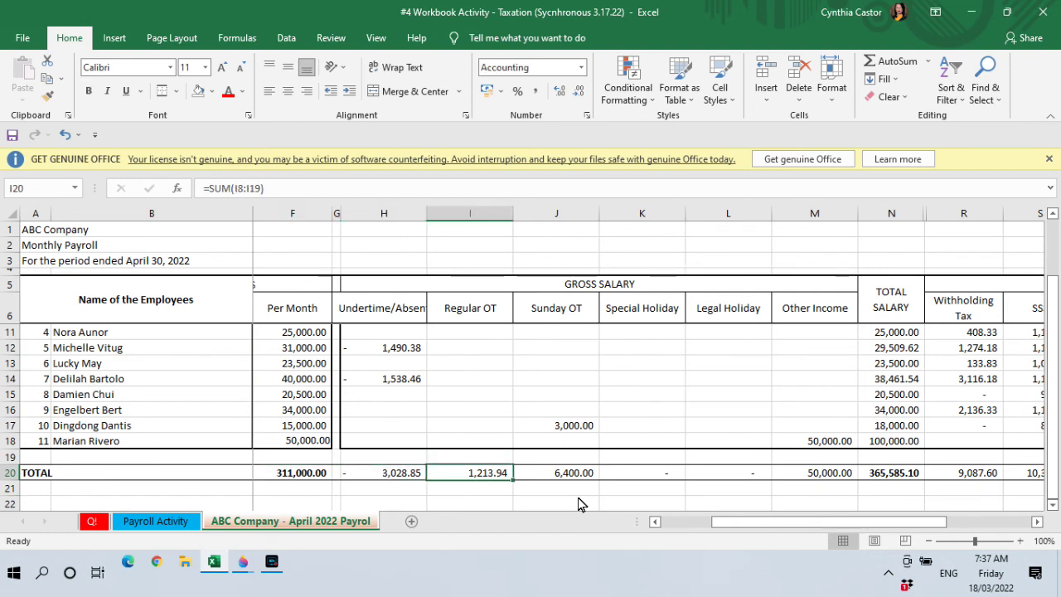
key("Right")
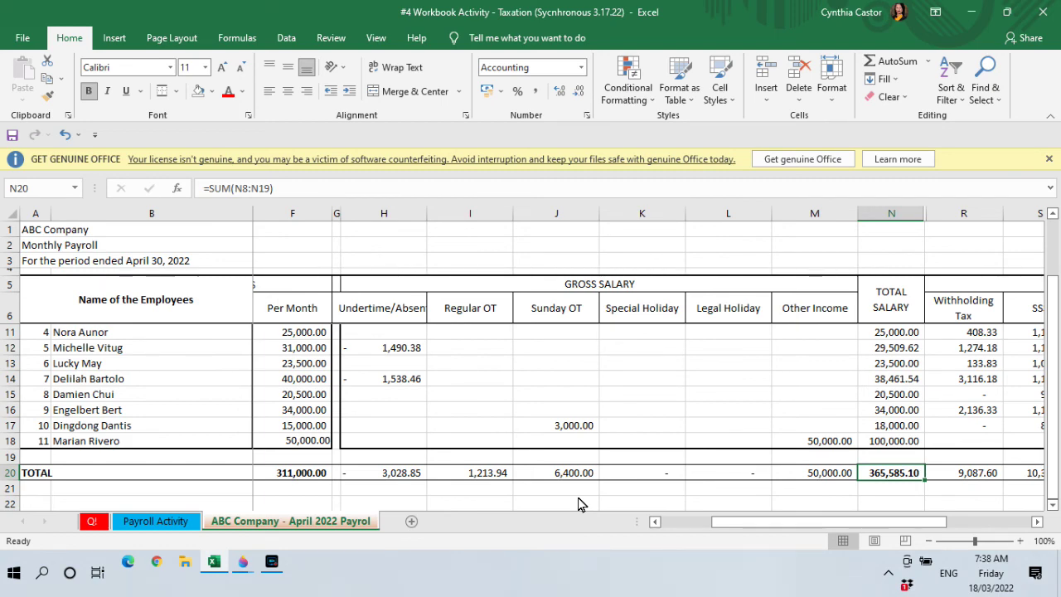
Review the TOTAL row's deduction sums from Withholding Tax through Total Deduction, along with the Net Pay total.
key("Right")
key("Right")
key("Right")
key("Right")
key("Left")
key("Left")
key("Left")
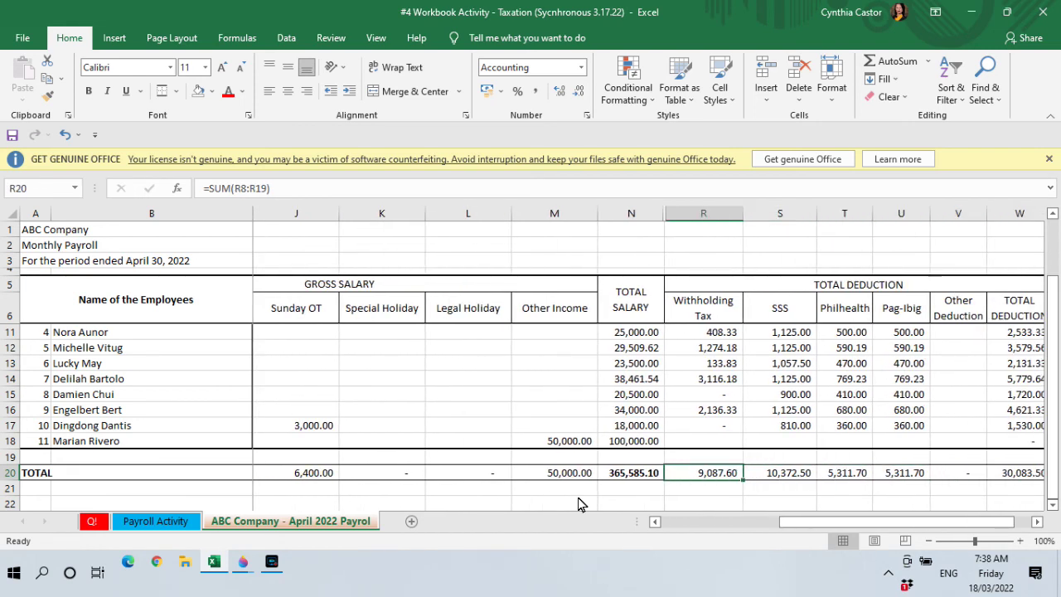
key("Right")
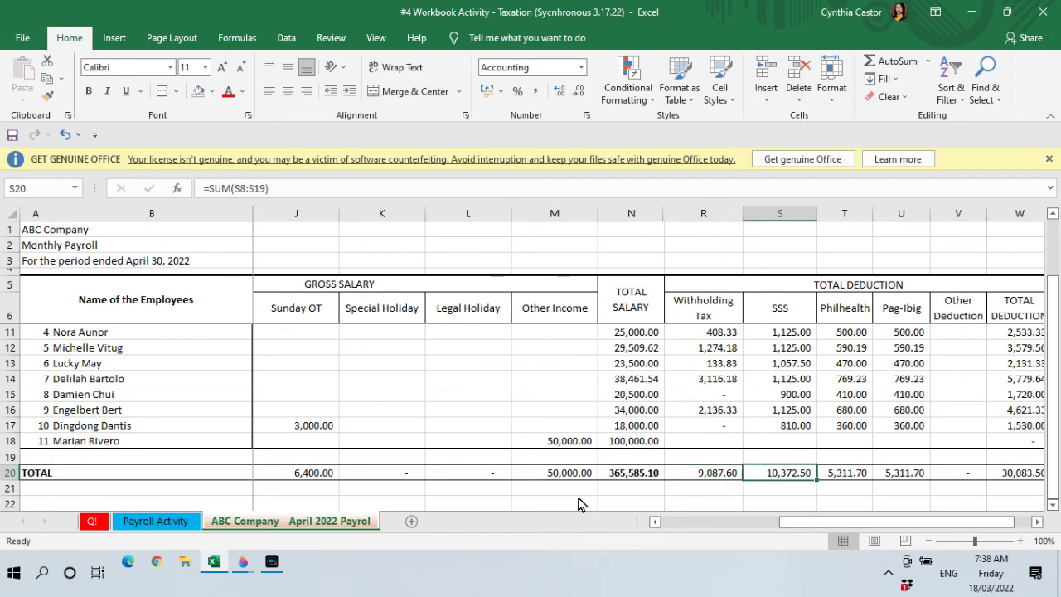
key("Right")
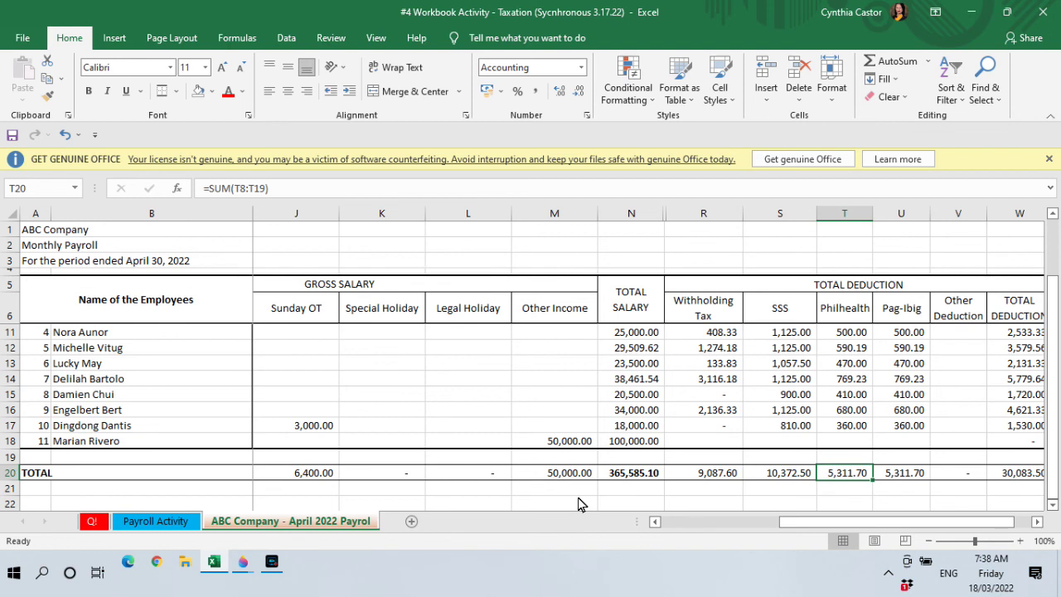
key("Right")
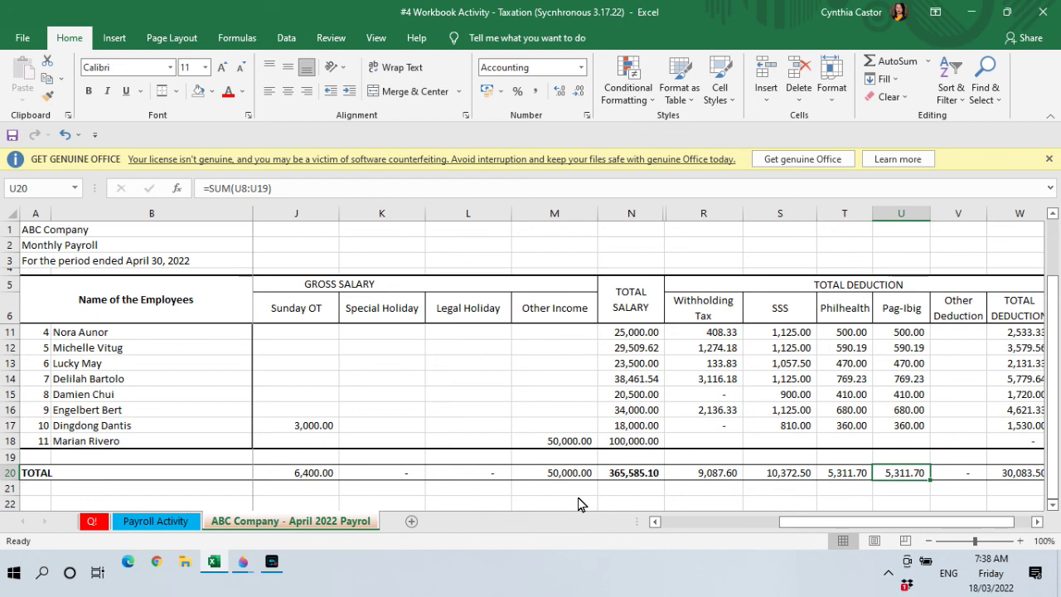
key("Right")
key("Right")
key("Right")
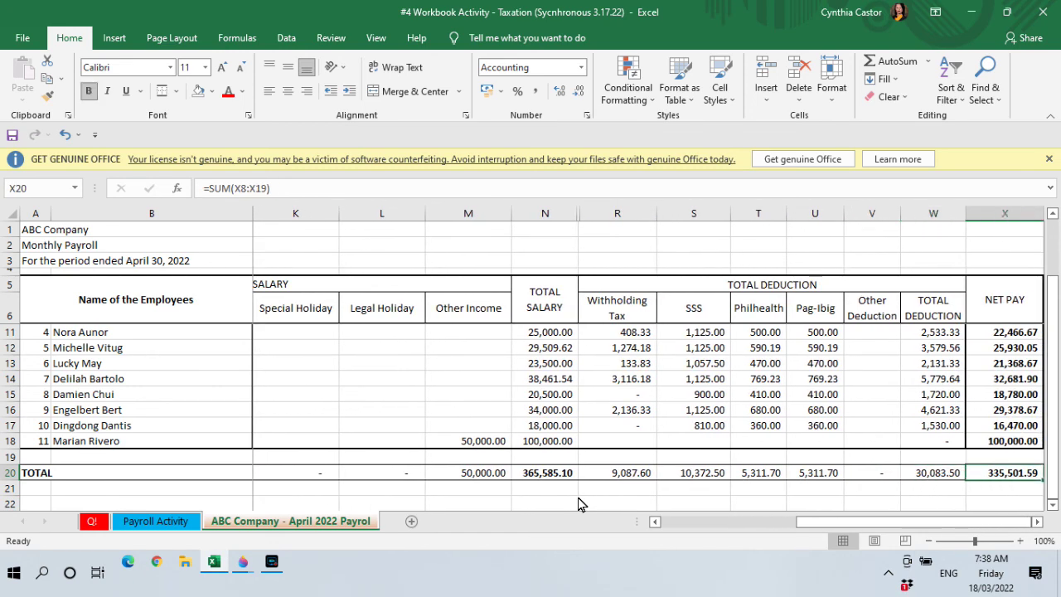
scroll(579, 504, "right", 1)
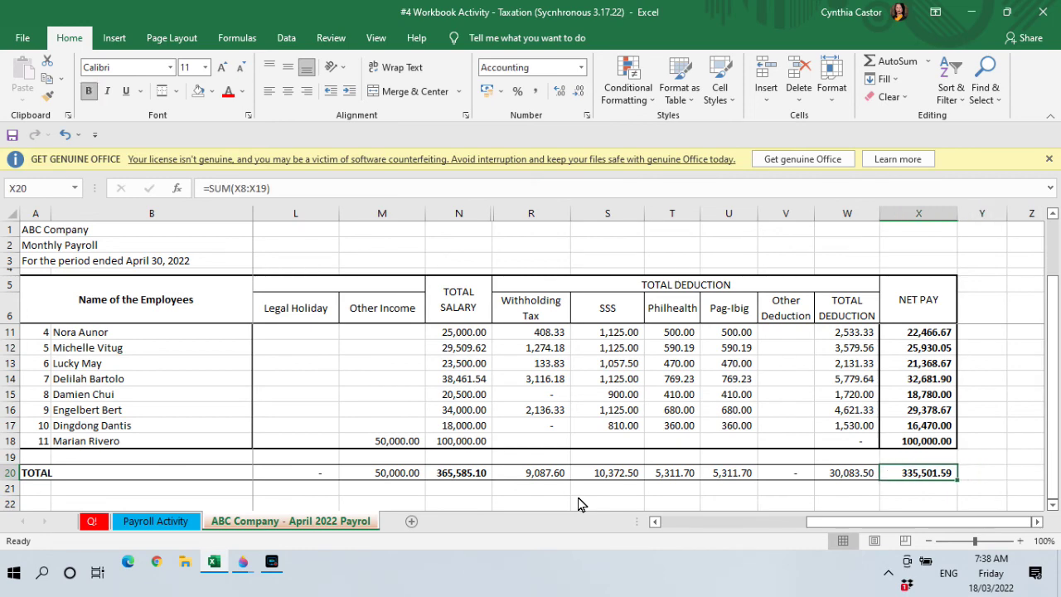
Merge and center the ABC Company title across A1:X1.
key("Left")
key("Left")
key("Left")
key("Left")
key("Left")
key("Left")
key("Left")
key("Left")
key("Left")
key("Left")
key("Left")
key("Left")
key("Left")
key("Left")
key("Left")
key("Left")
key("Left")
key("Left")
key("Left")
key("Left")
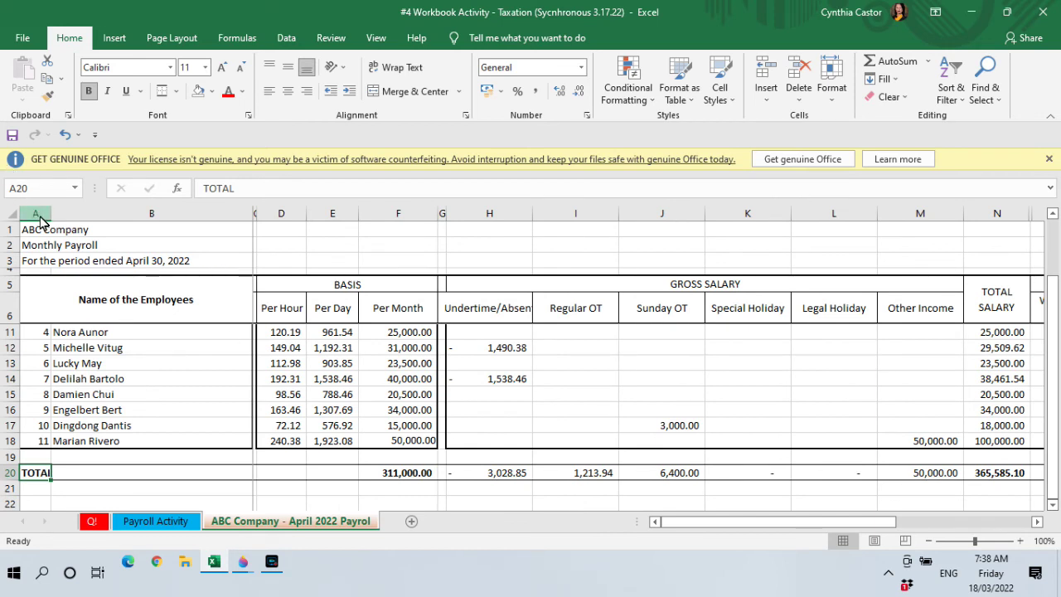
left_click_drag(35, 230, 701, 234)
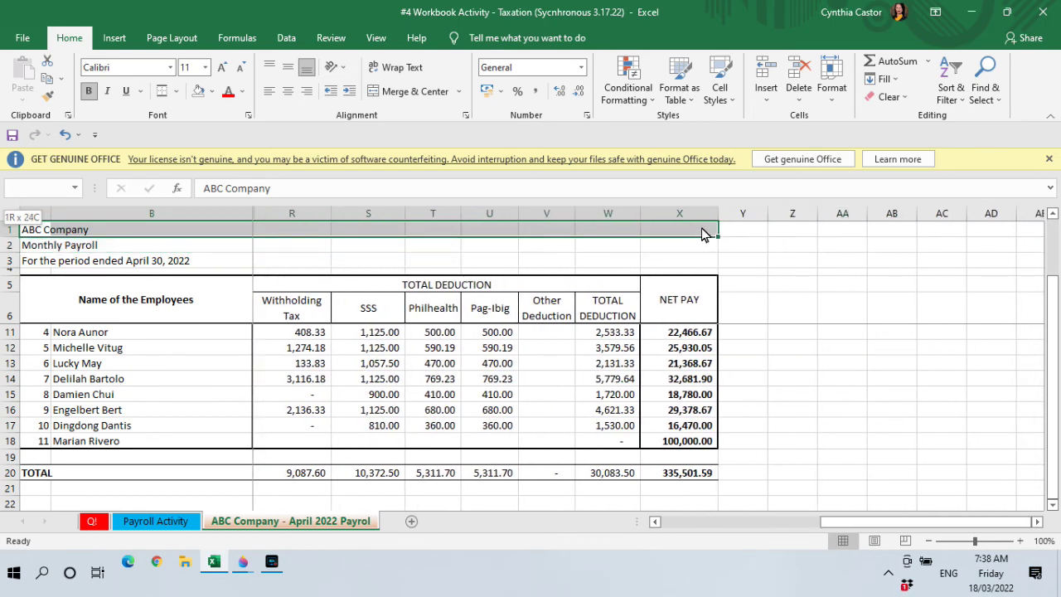
left_click(394, 93)
Merge and center the Monthly Payroll title across A2:X2.
left_click(161, 247)
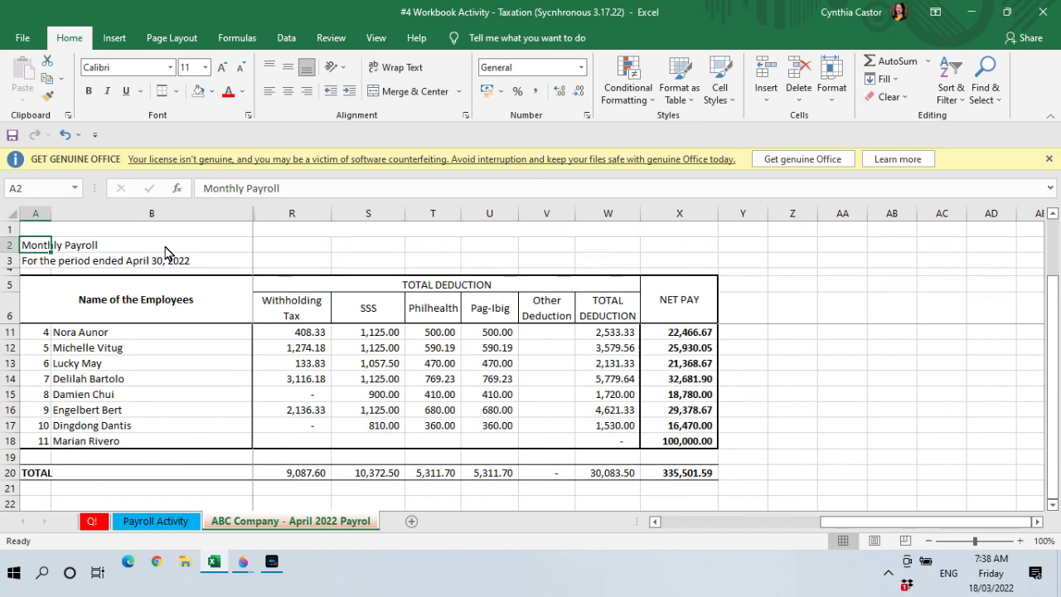
left_click_drag(25, 240, 2, 305)
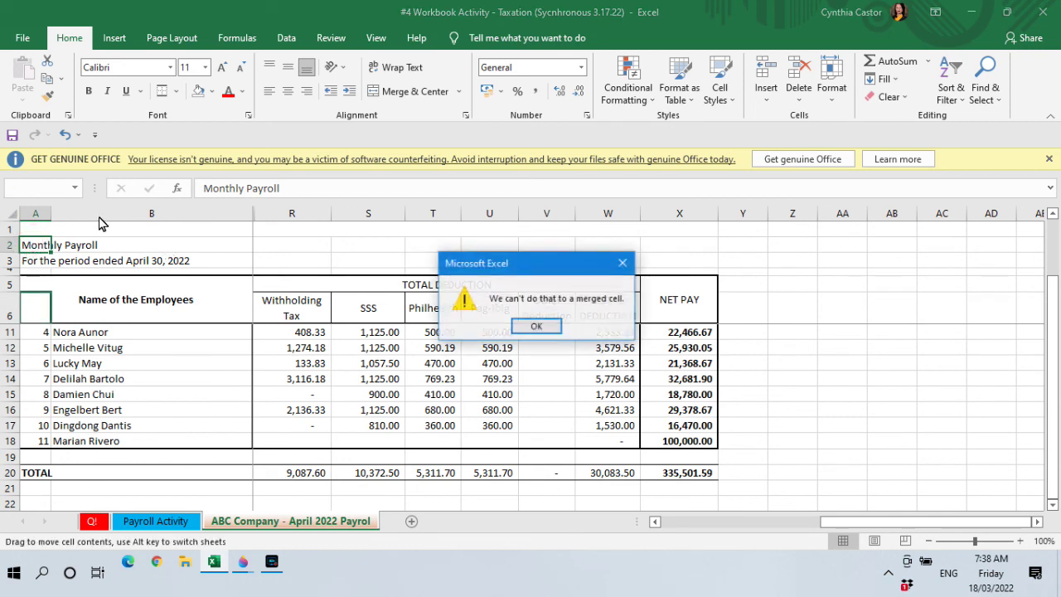
left_click(627, 265)
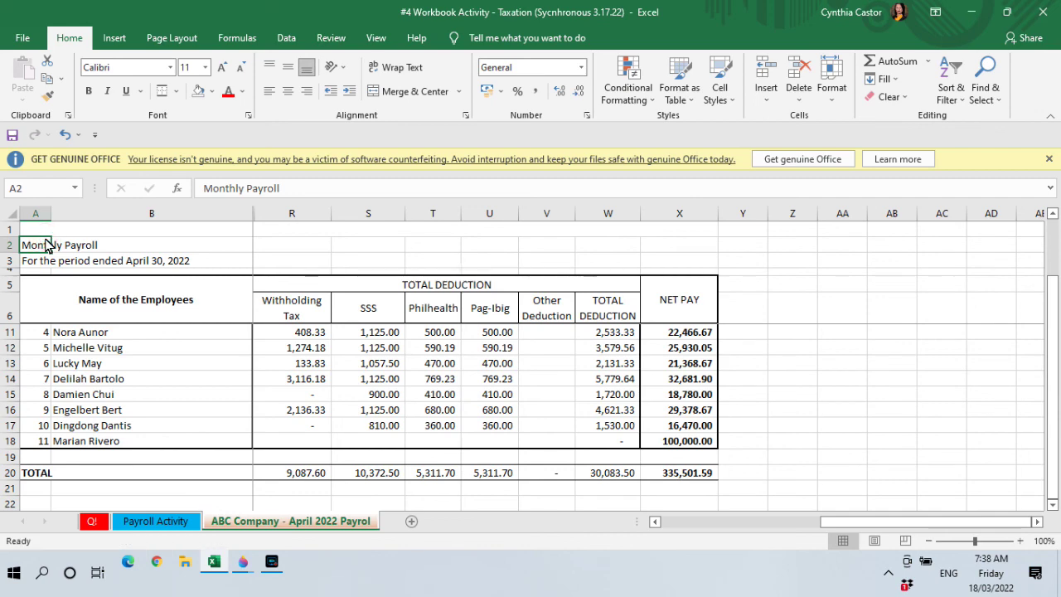
left_click_drag(46, 247, 953, 253)
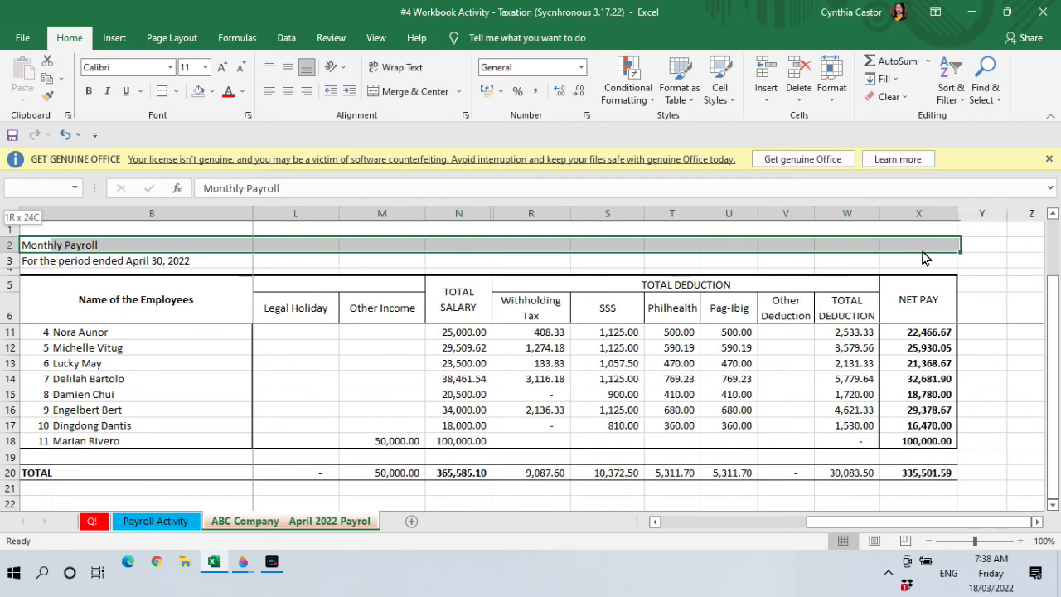
left_click(413, 93)
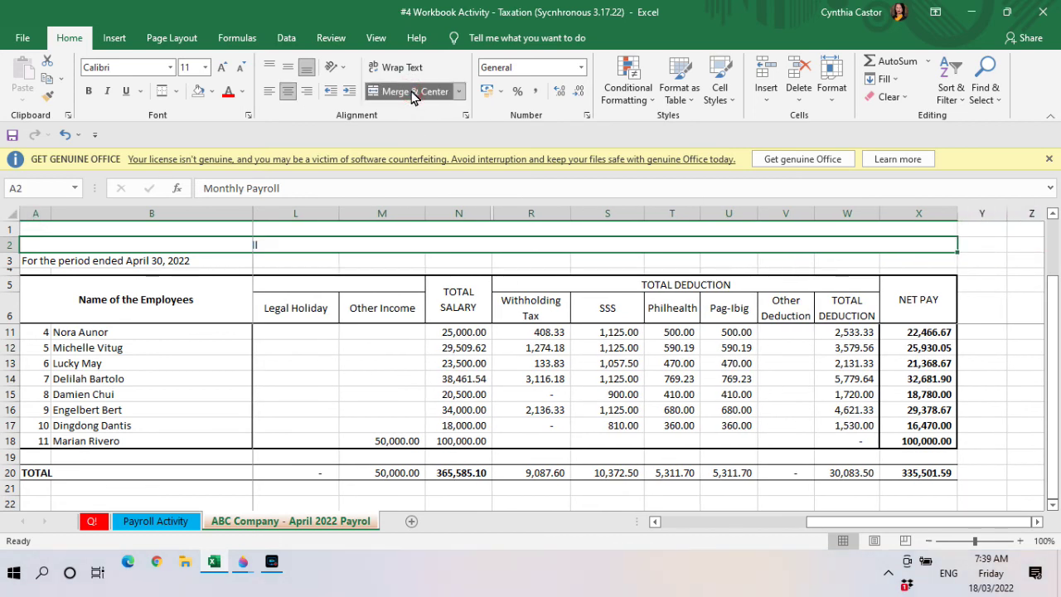
Merge and center the "For the period ended April 30, 2022" line across A3:X3.
left_click(142, 262)
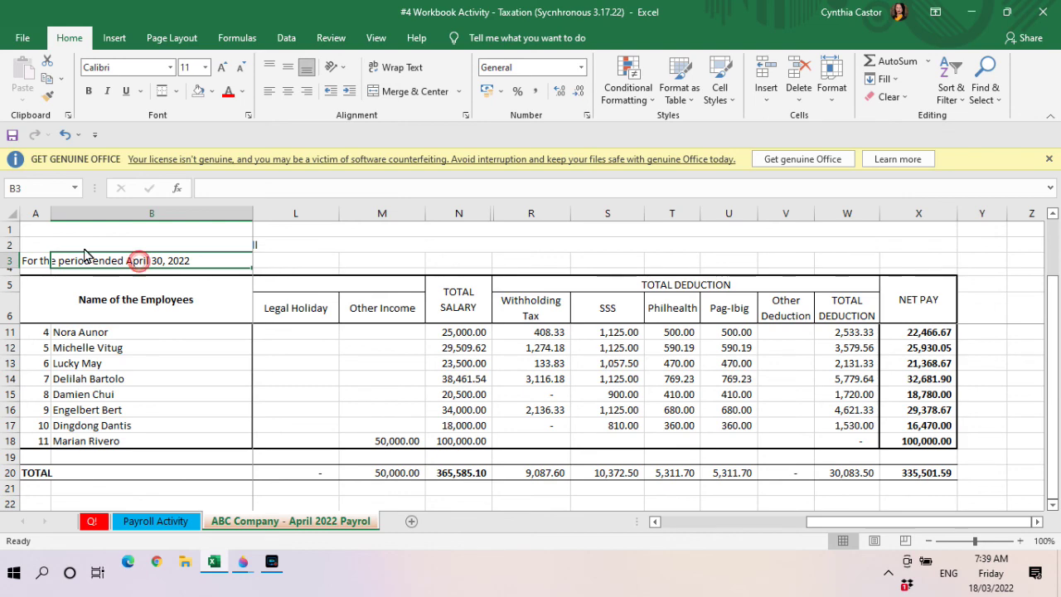
mouse_move(32, 262)
left_mouse_down()
mouse_move(187, 245)
mouse_move(1016, 264)
mouse_move(1041, 275)
mouse_move(1036, 288)
mouse_move(1056, 272)
mouse_move(881, 287)
mouse_move(799, 254)
mouse_move(771, 260)
left_mouse_up()
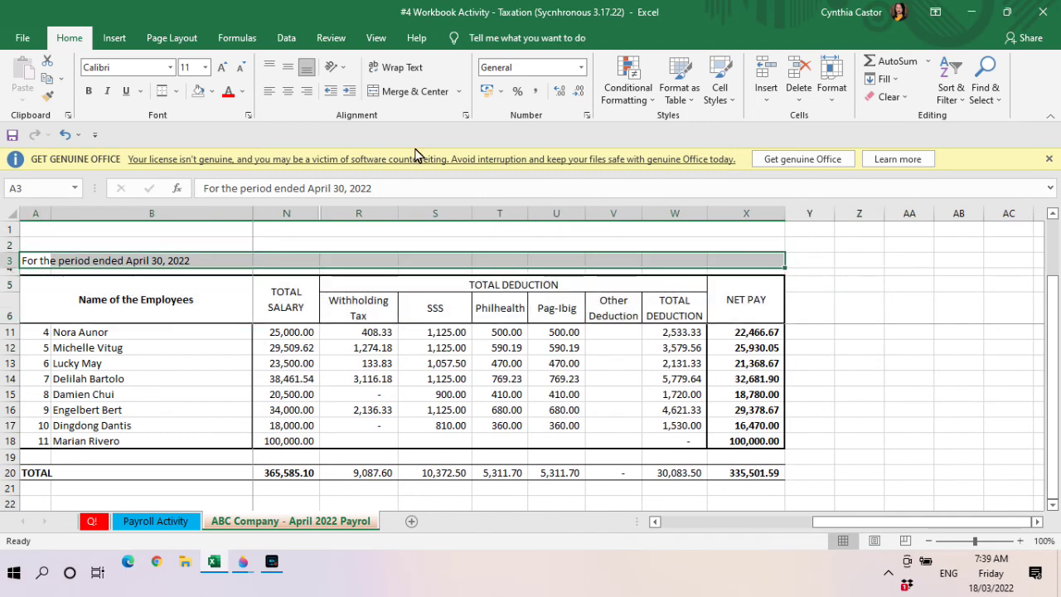
left_click(406, 92)
left_click(221, 340)
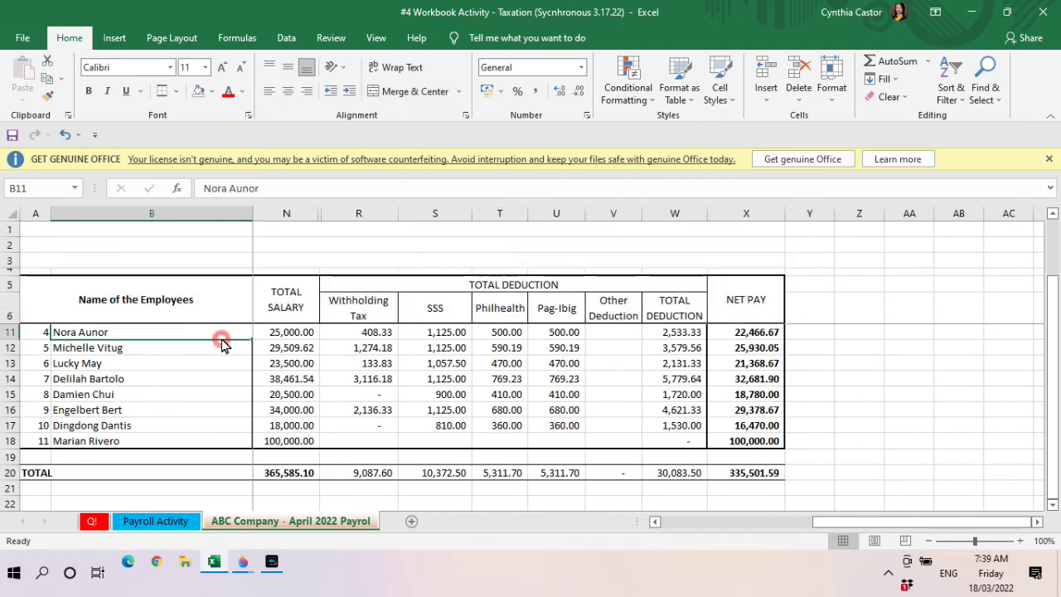
Review the centered title rows and the payroll table along row 11, from the Basis columns through the Gross Salary columns.
key("Left")
key("Right")
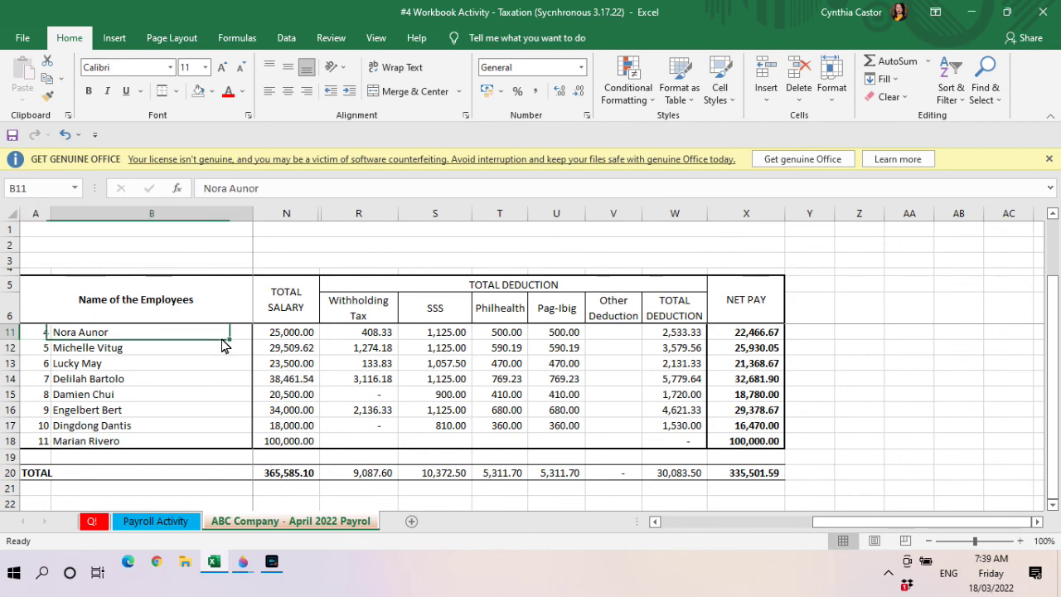
key("Right")
key("Right")
key("Left")
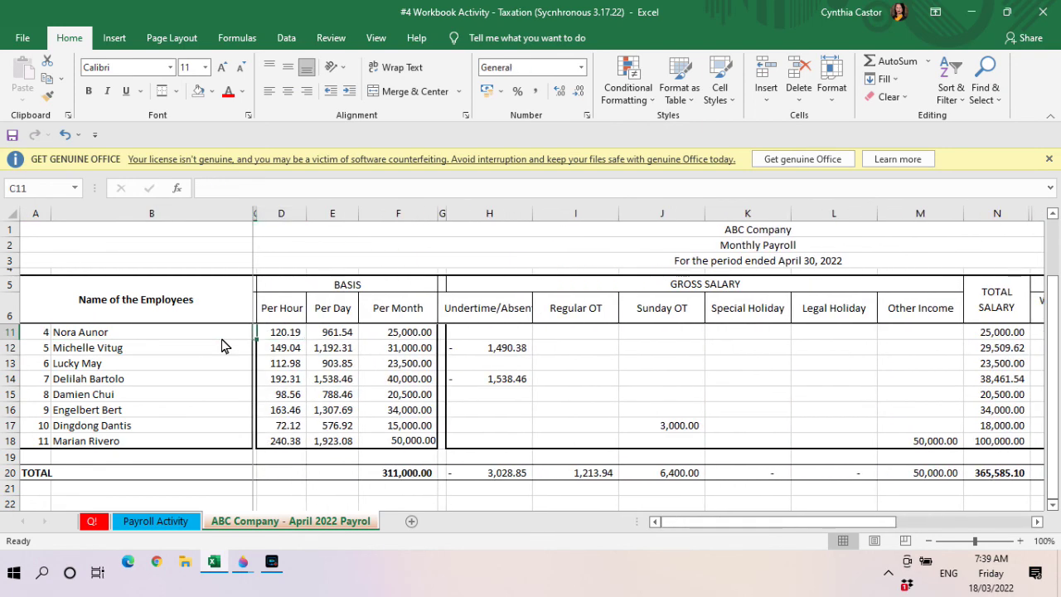
key("Left")
key("Left")
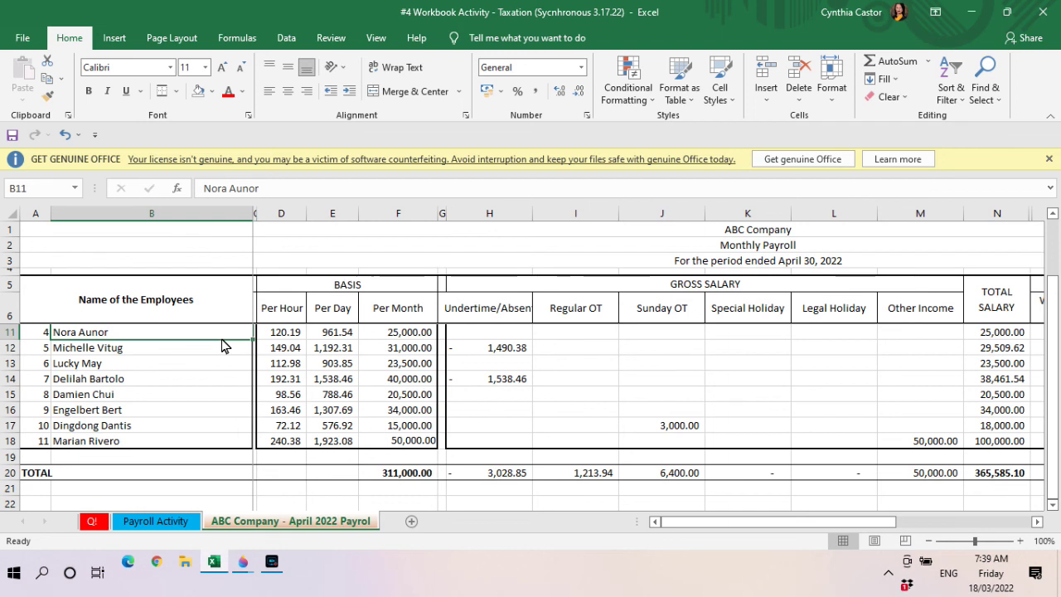
key("Right")
key("Right")
key("Right")
key("Right")
key("Right")
key("Right")
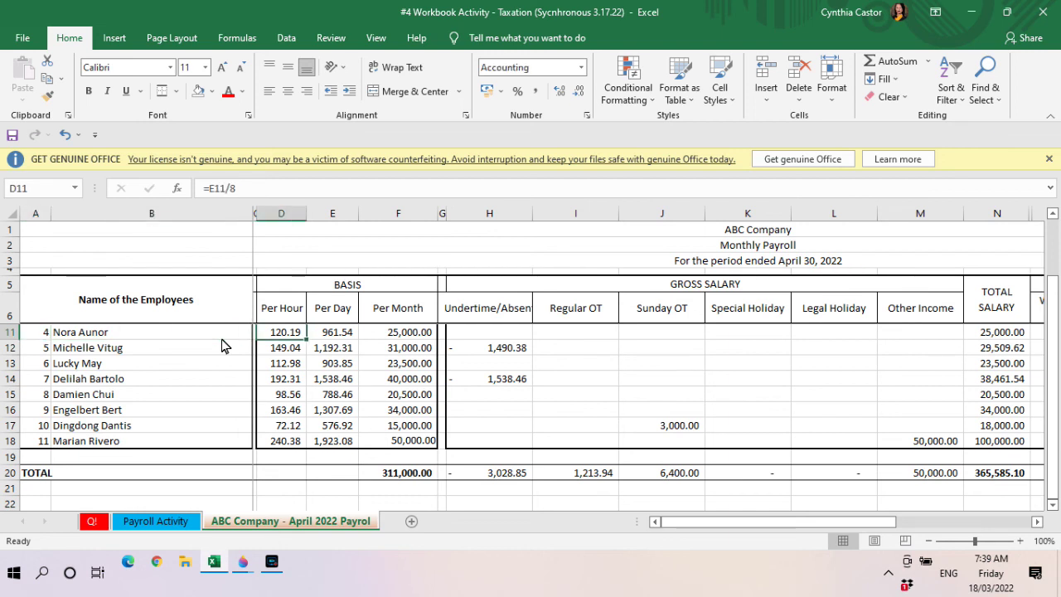
key("Right")
key("Right")
key("Right")
key("Right")
key("Right")
key("Right")
key("Right")
key("Right")
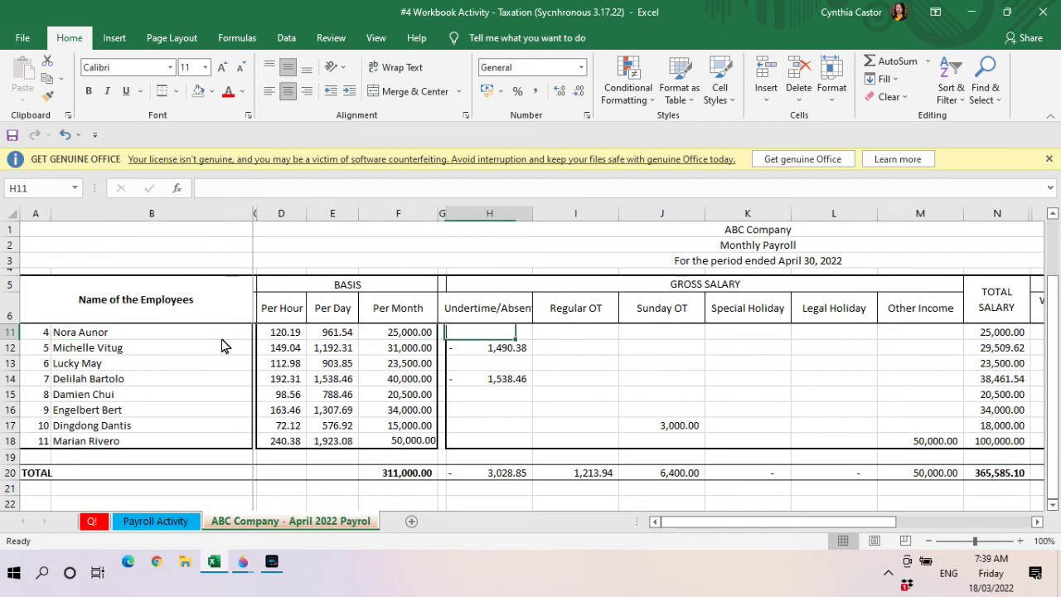
key("Right")
key("Right")
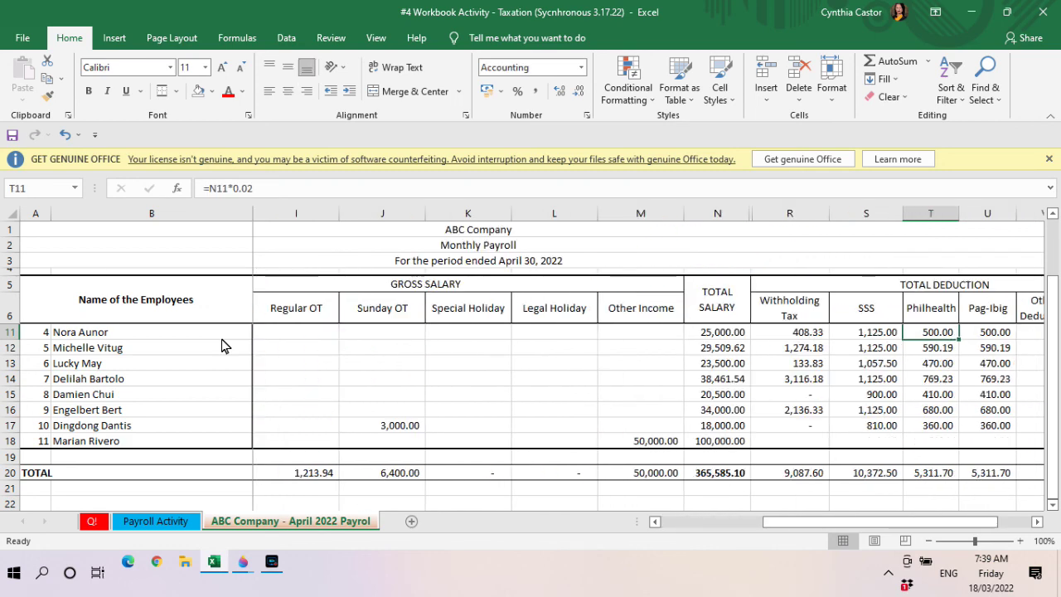
Examine the Total Salary and deduction cells in row 11, from Withholding Tax through Pag-Ibig.
key("Left")
key("Left")
key("Left")
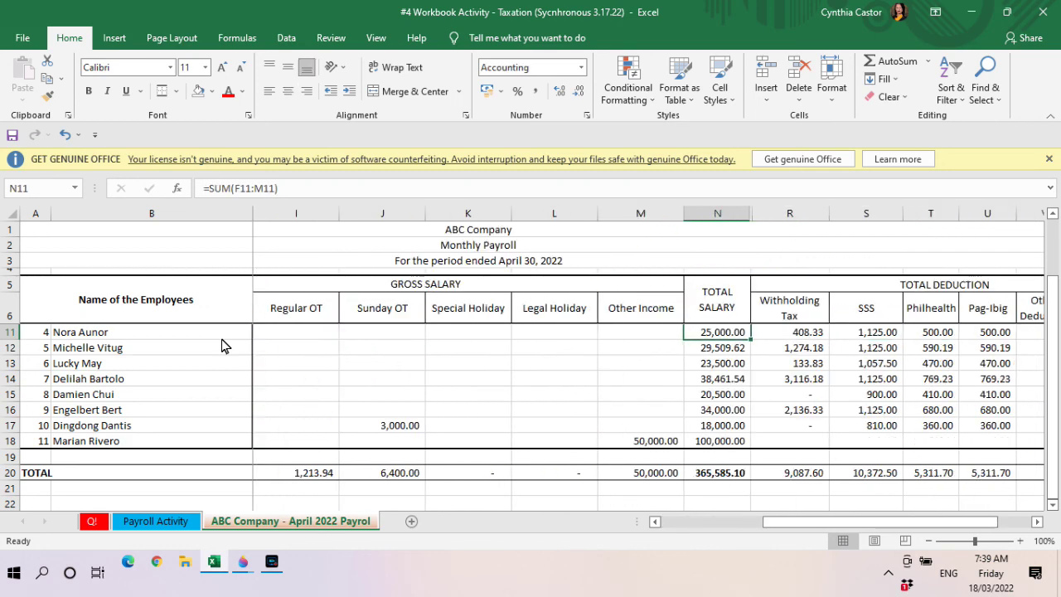
key("Right")
key("Right")
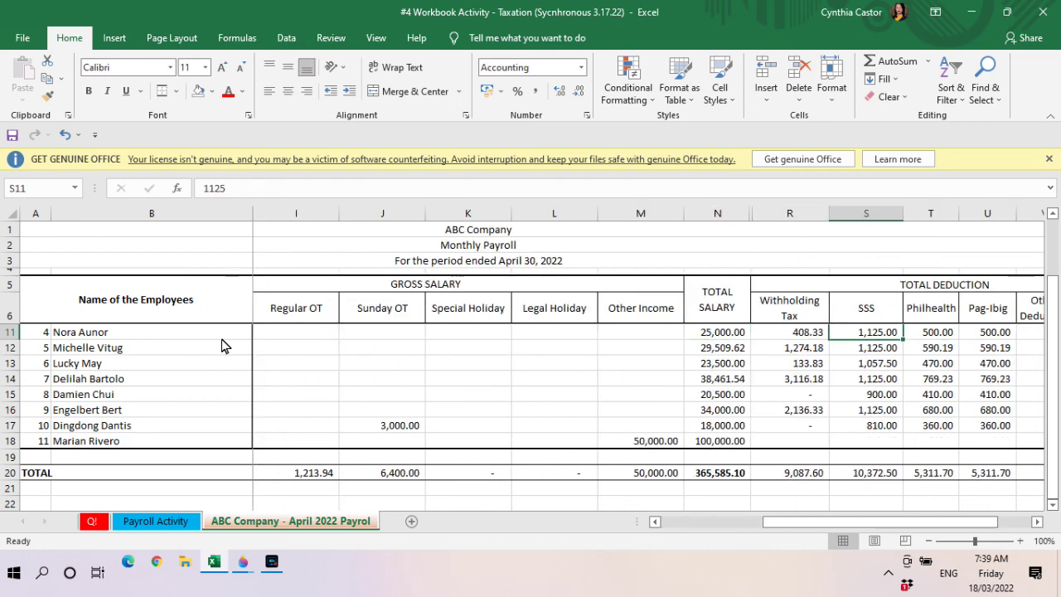
key("Right")
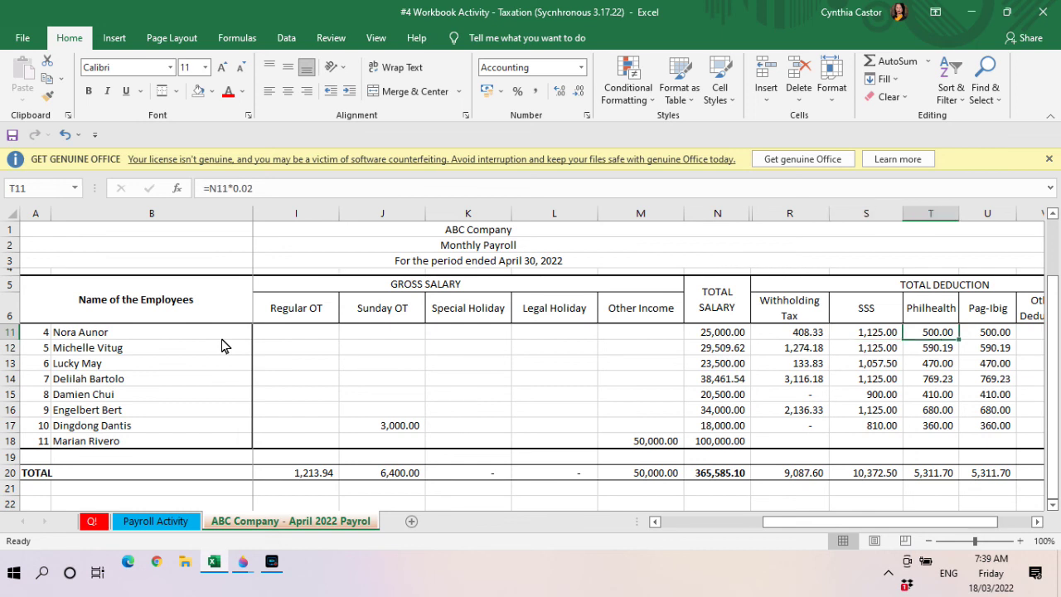
key("Right")
key("Left")
key("Left")
key("Left")
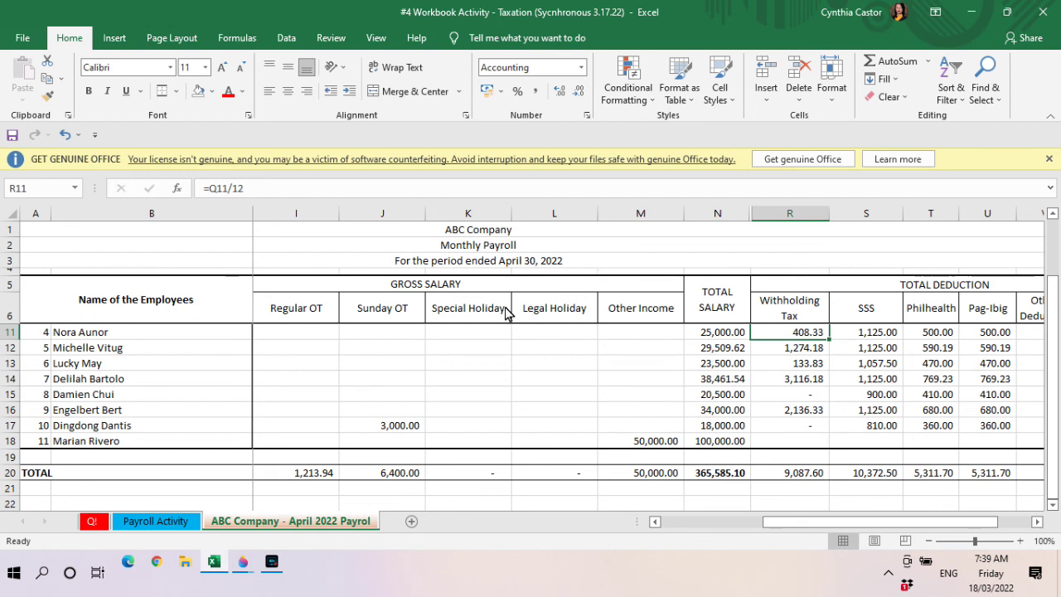
Unhide columns O:Q between Total Salary and Withholding Tax to inspect the tax computation, and undo the unhiding.
left_click(718, 215)
left_click_drag(720, 217, 796, 224)
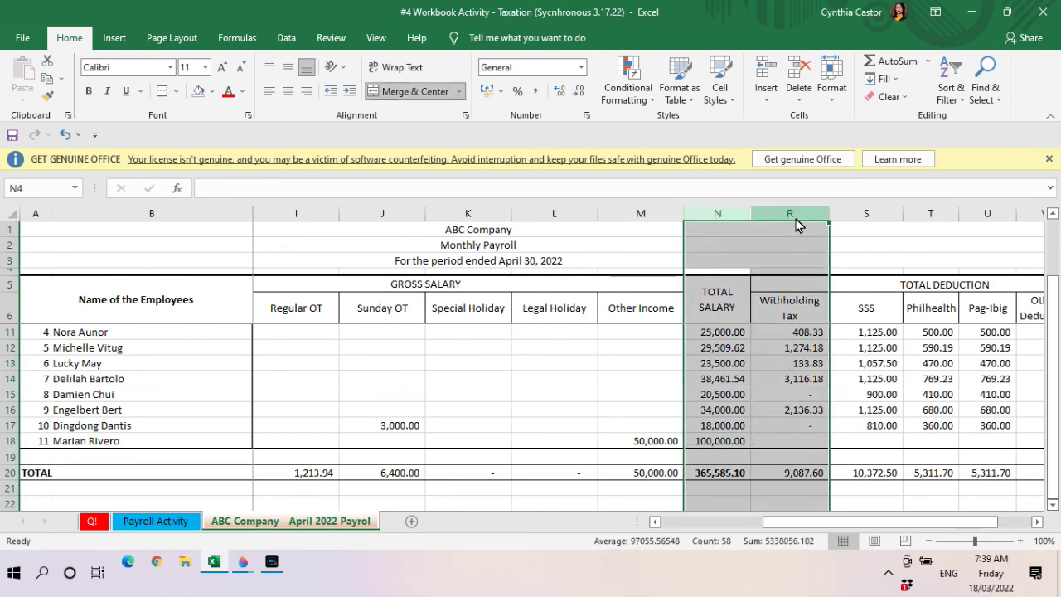
right_click(796, 224)
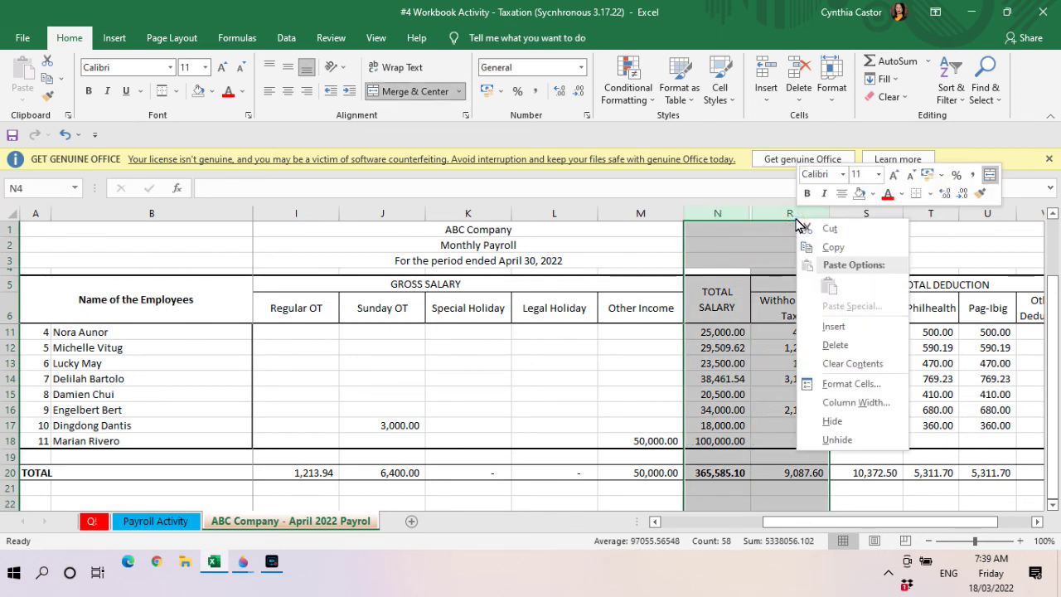
left_click(820, 442)
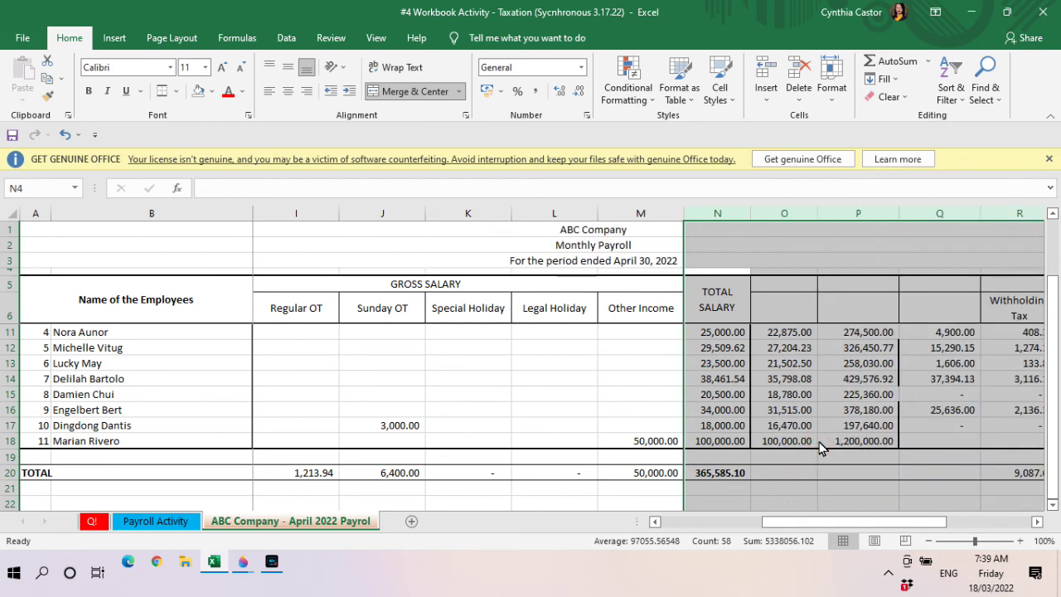
left_click(65, 134)
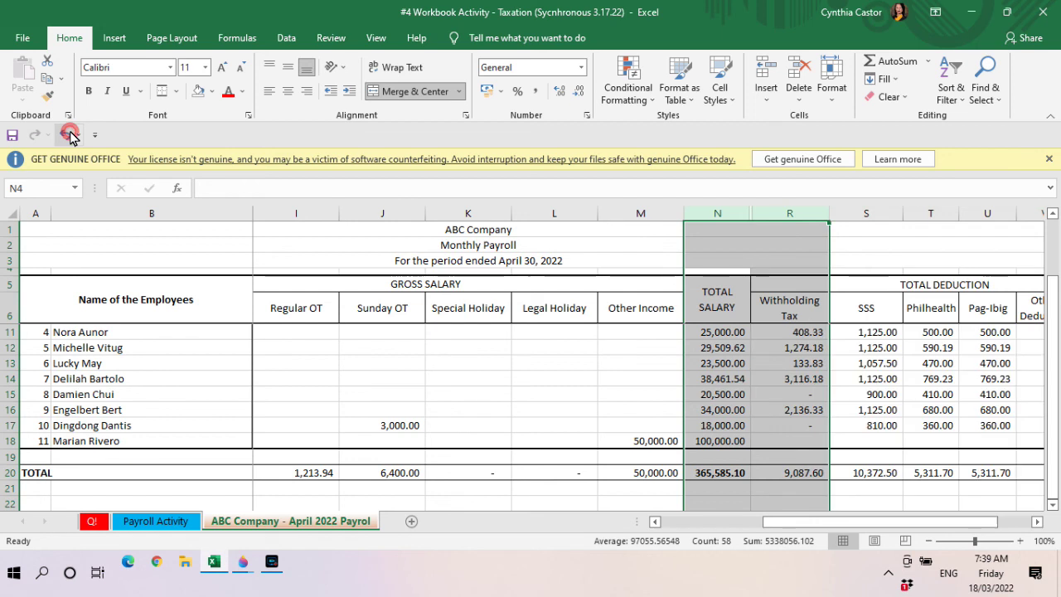
Save the payroll workbook and deselect the Total Salary and Withholding Tax columns.
left_click(11, 137)
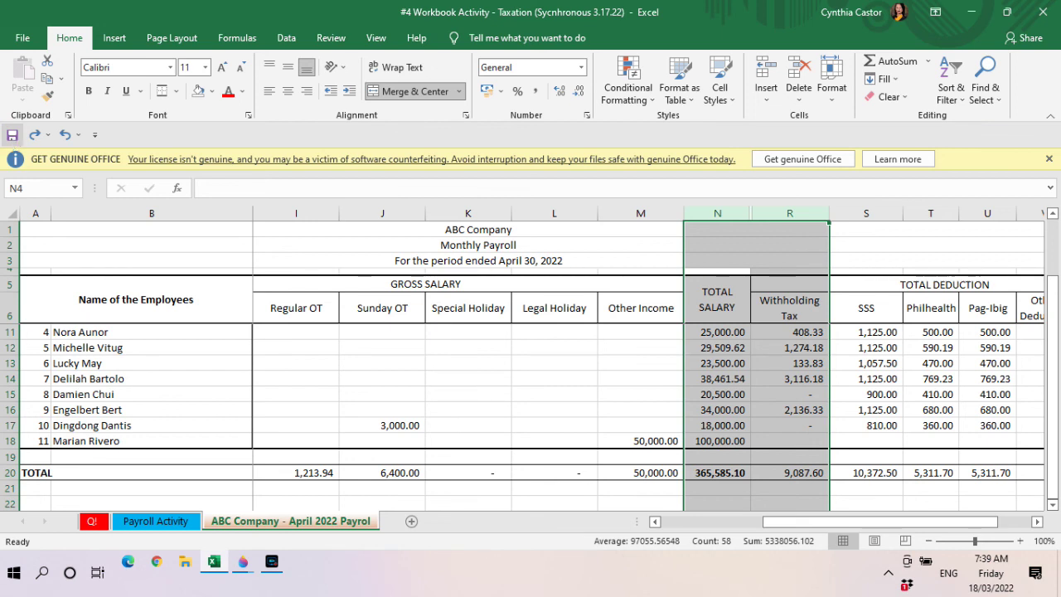
left_click(183, 424)
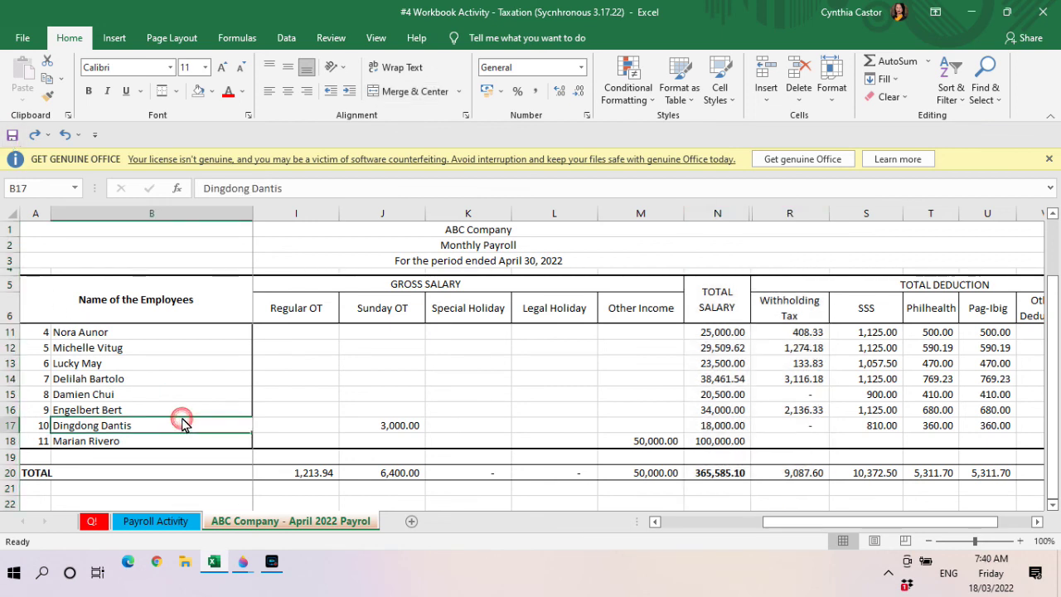
left_click(207, 491)
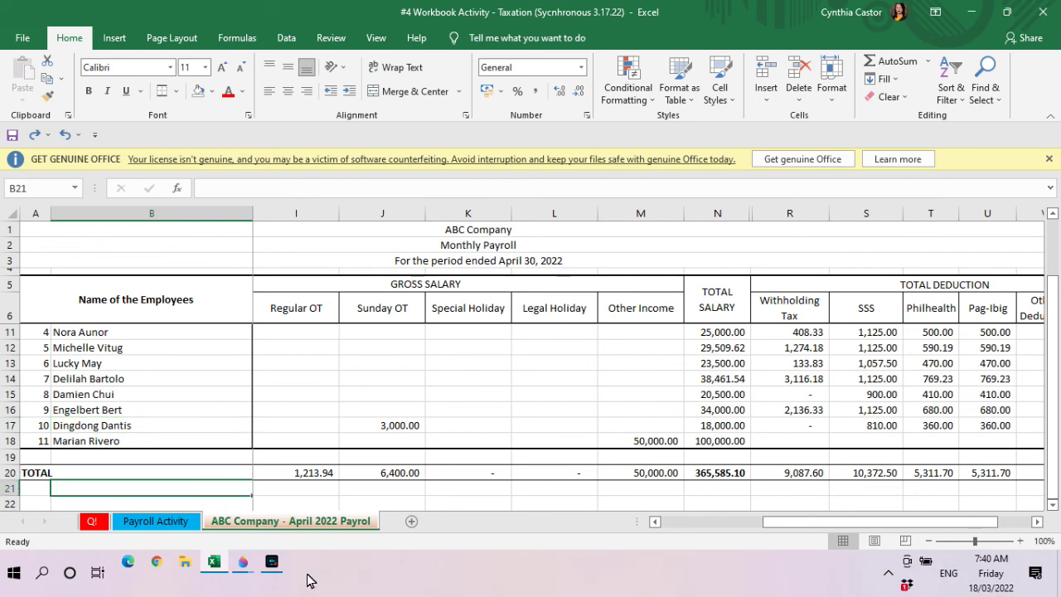
mouse_move(272, 572)
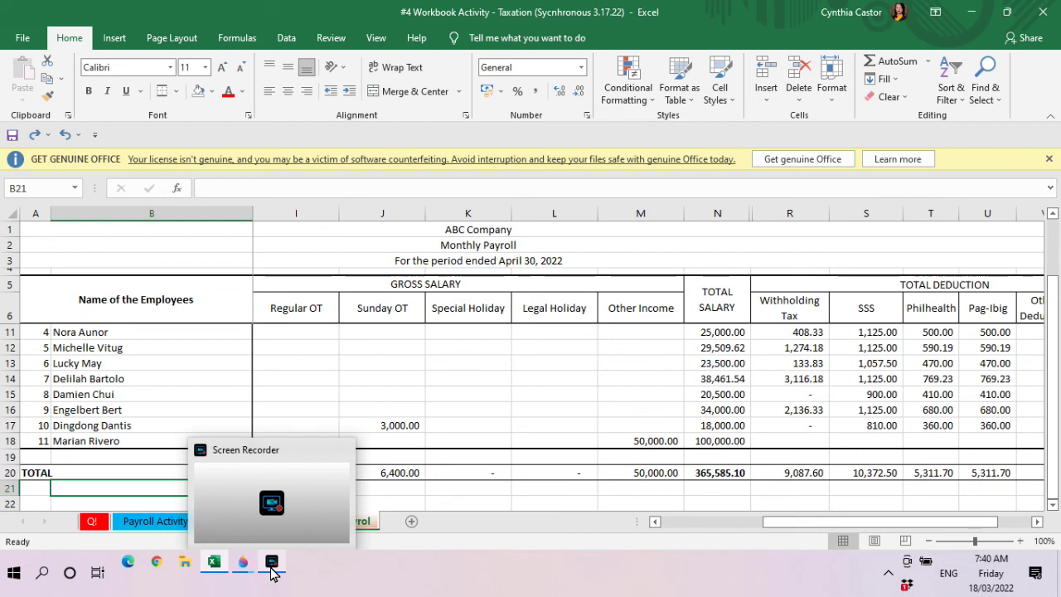
left_click(272, 571)
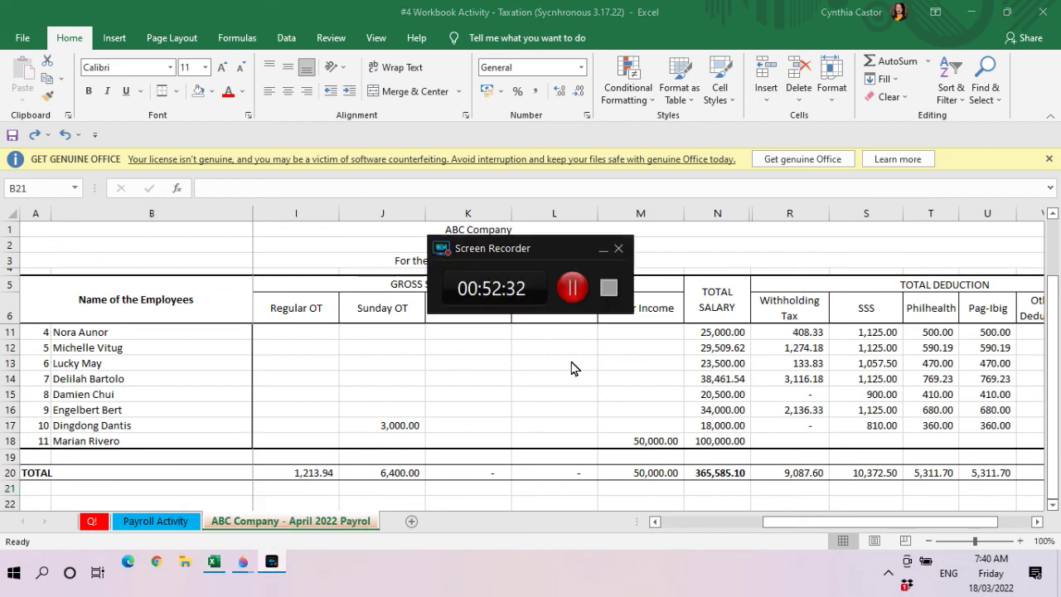